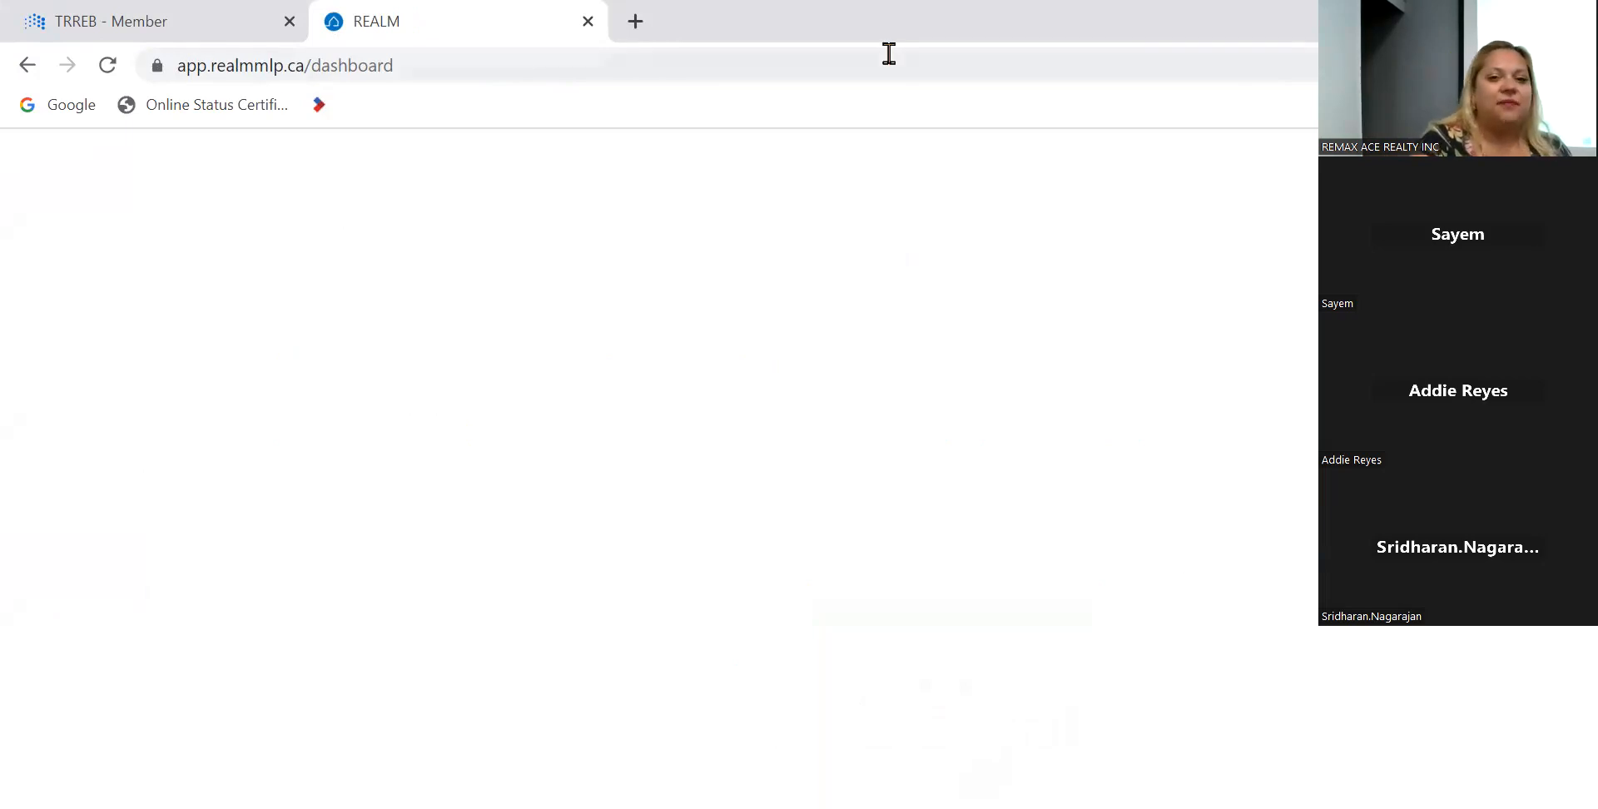
- Launch REALM from the TRREB member homepage and open the property search page
click(589, 21)
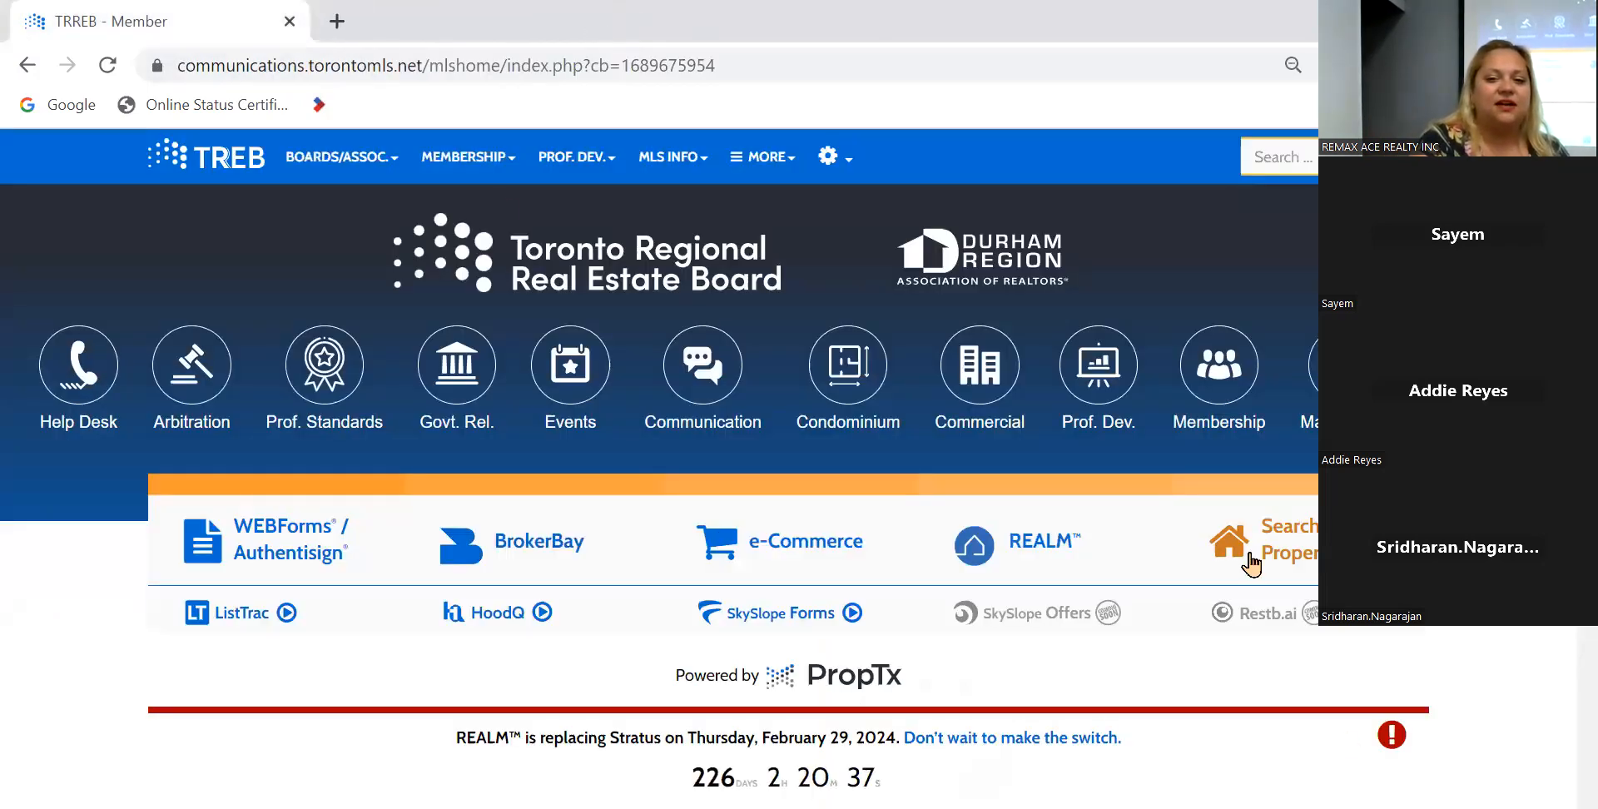
click(1250, 564)
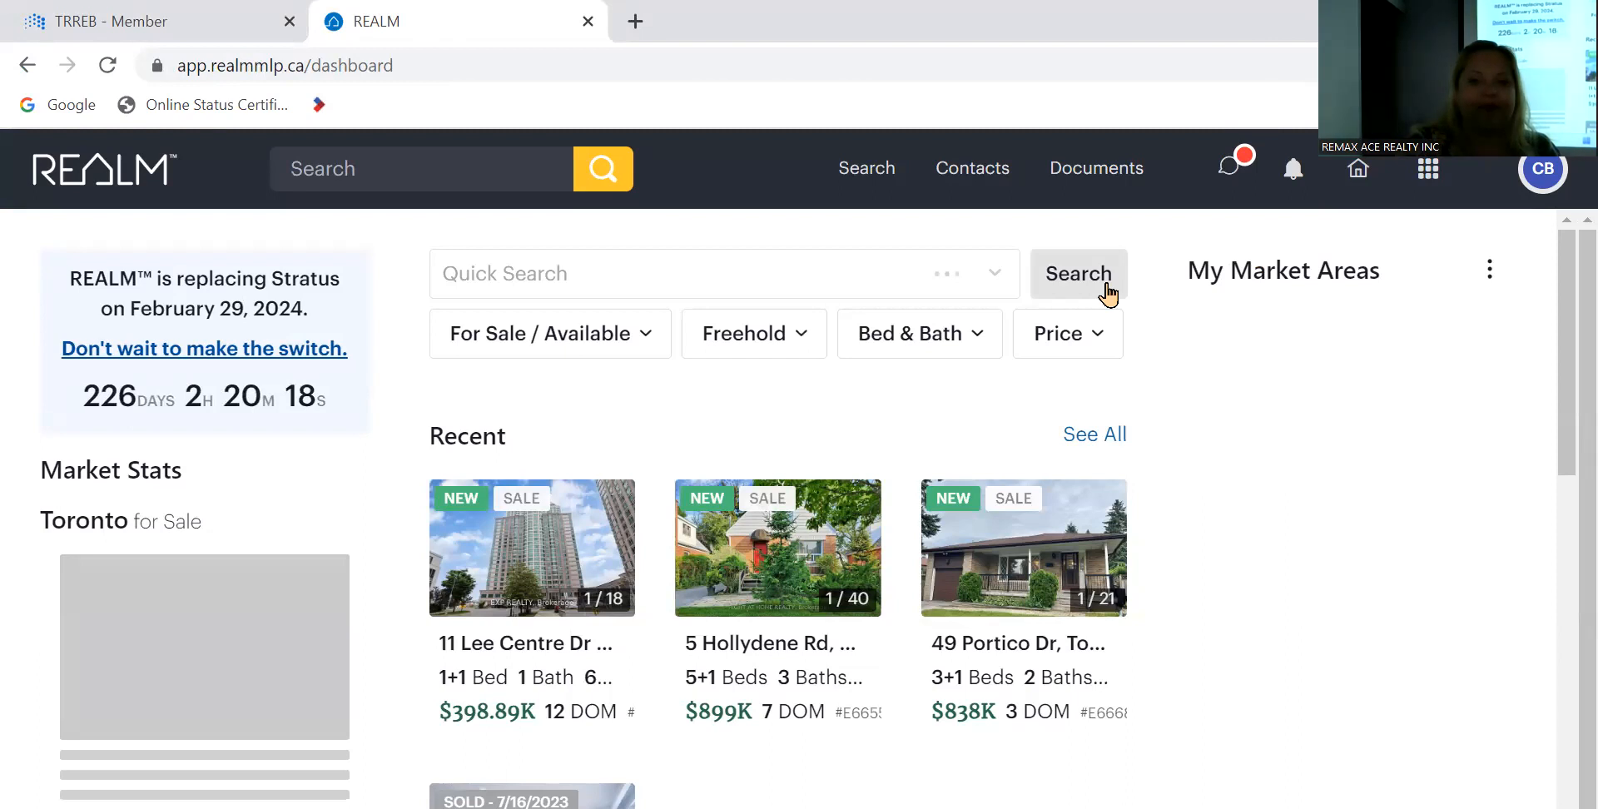
click(846, 173)
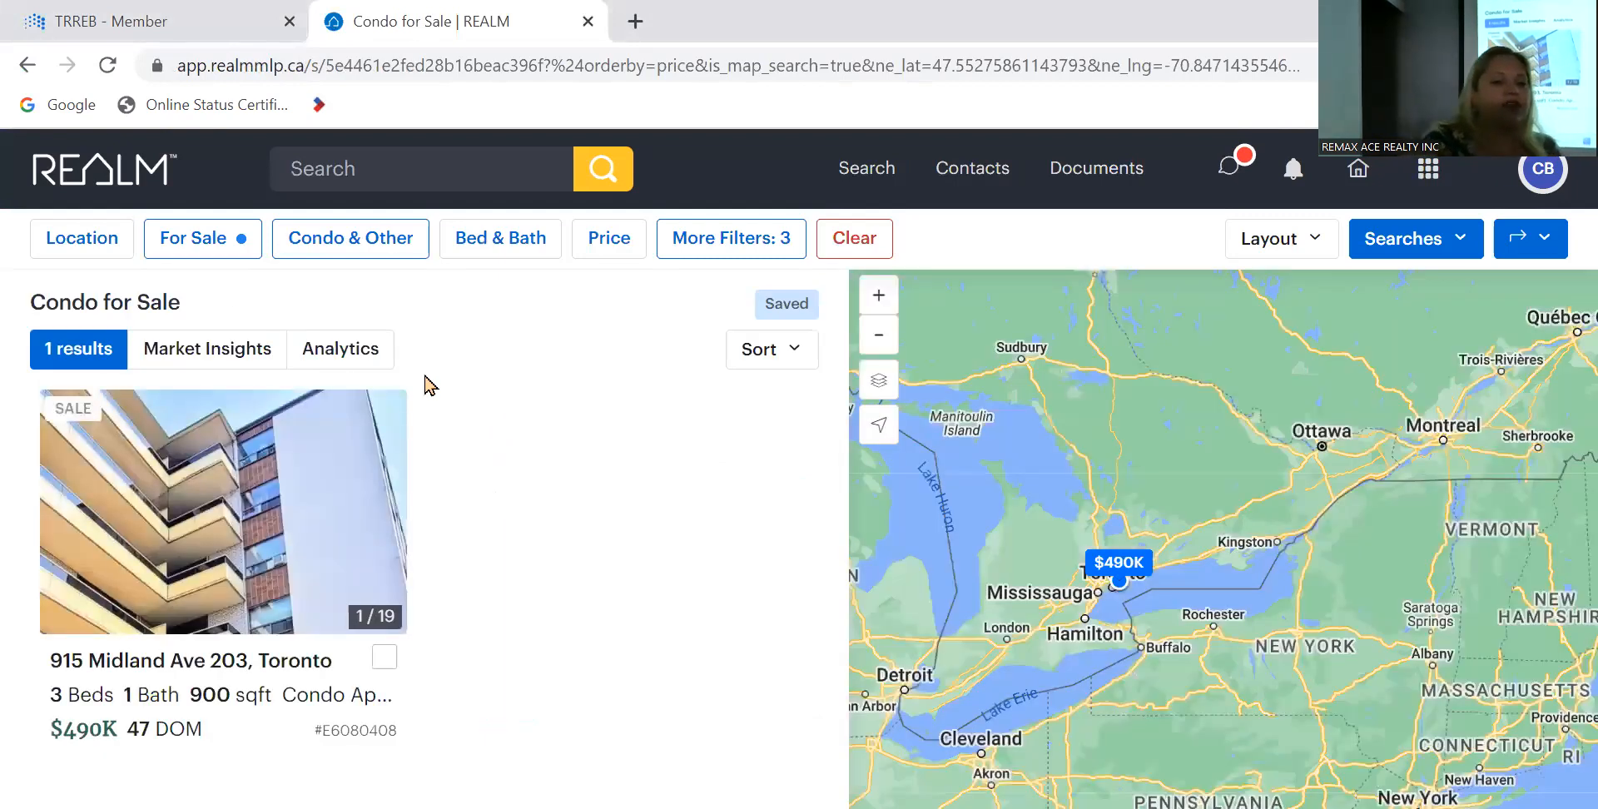
- Set the location filter's area to Toronto and its municipality to Toronto E04
click(111, 250)
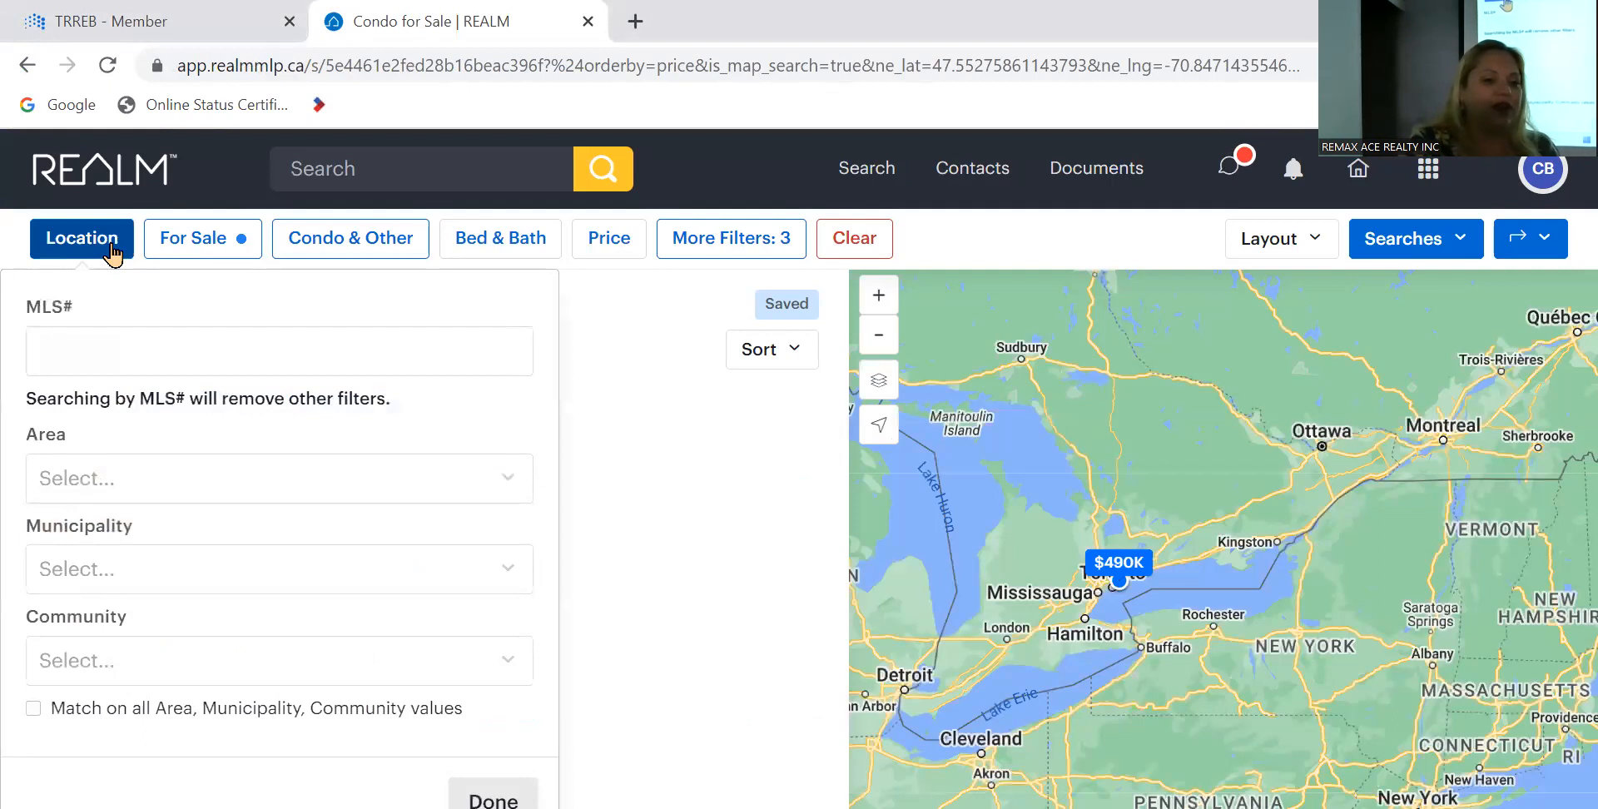
click(223, 485)
scroll(198, 650, down, 5)
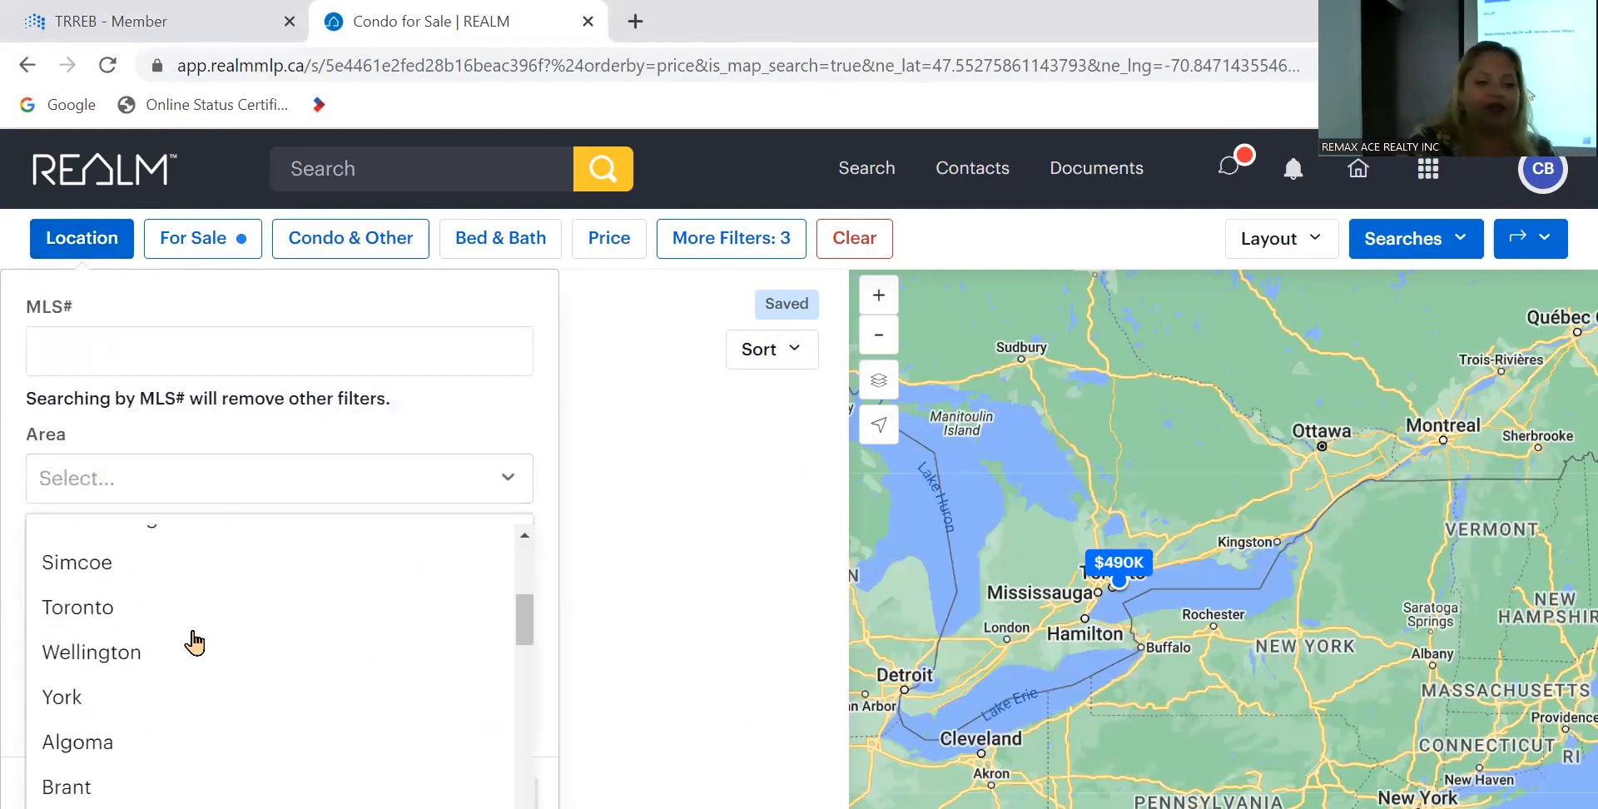
click(77, 620)
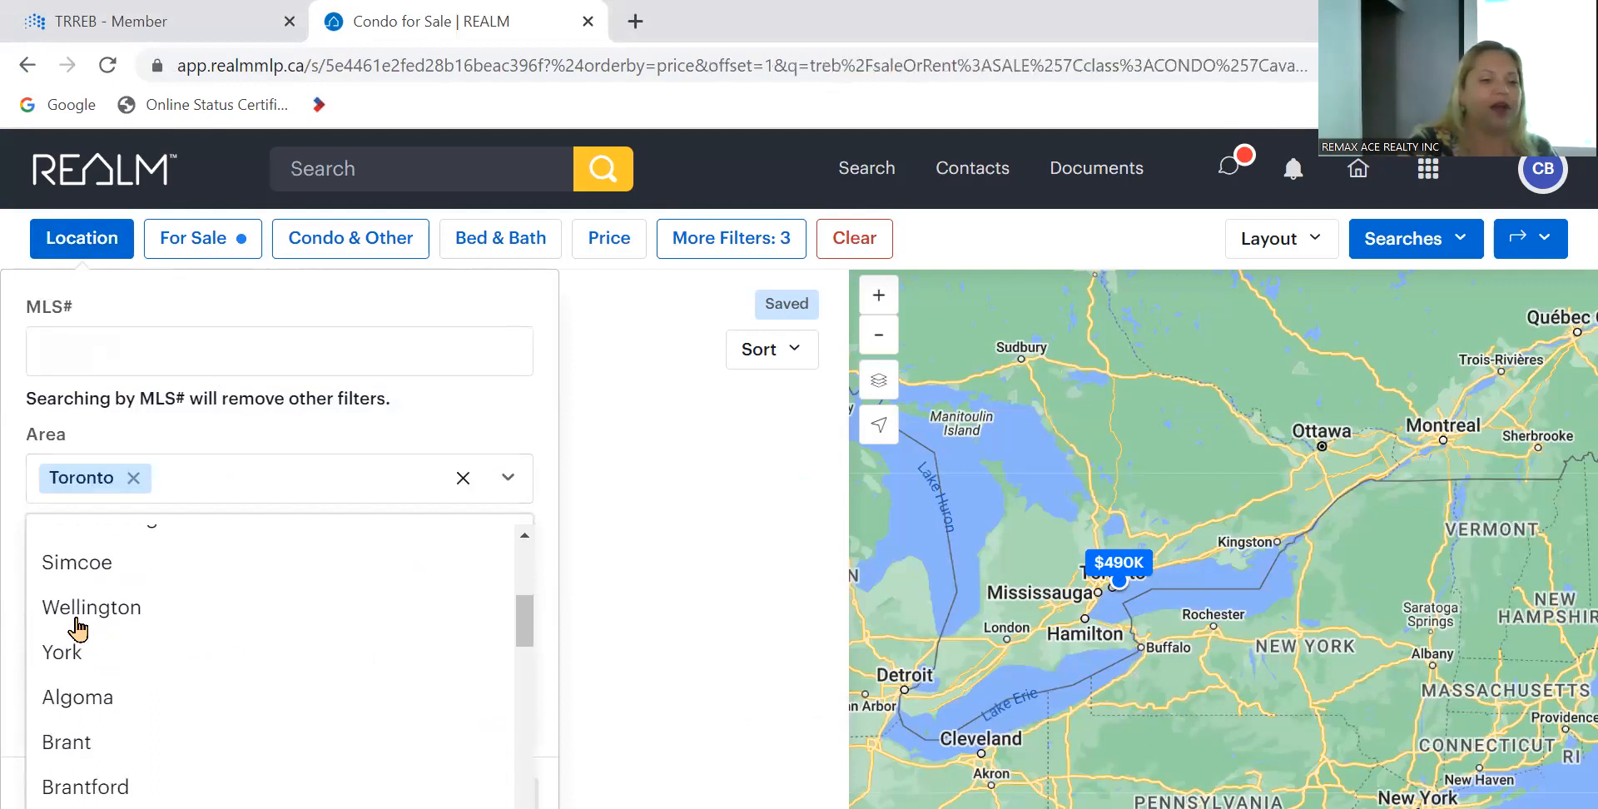
click(518, 487)
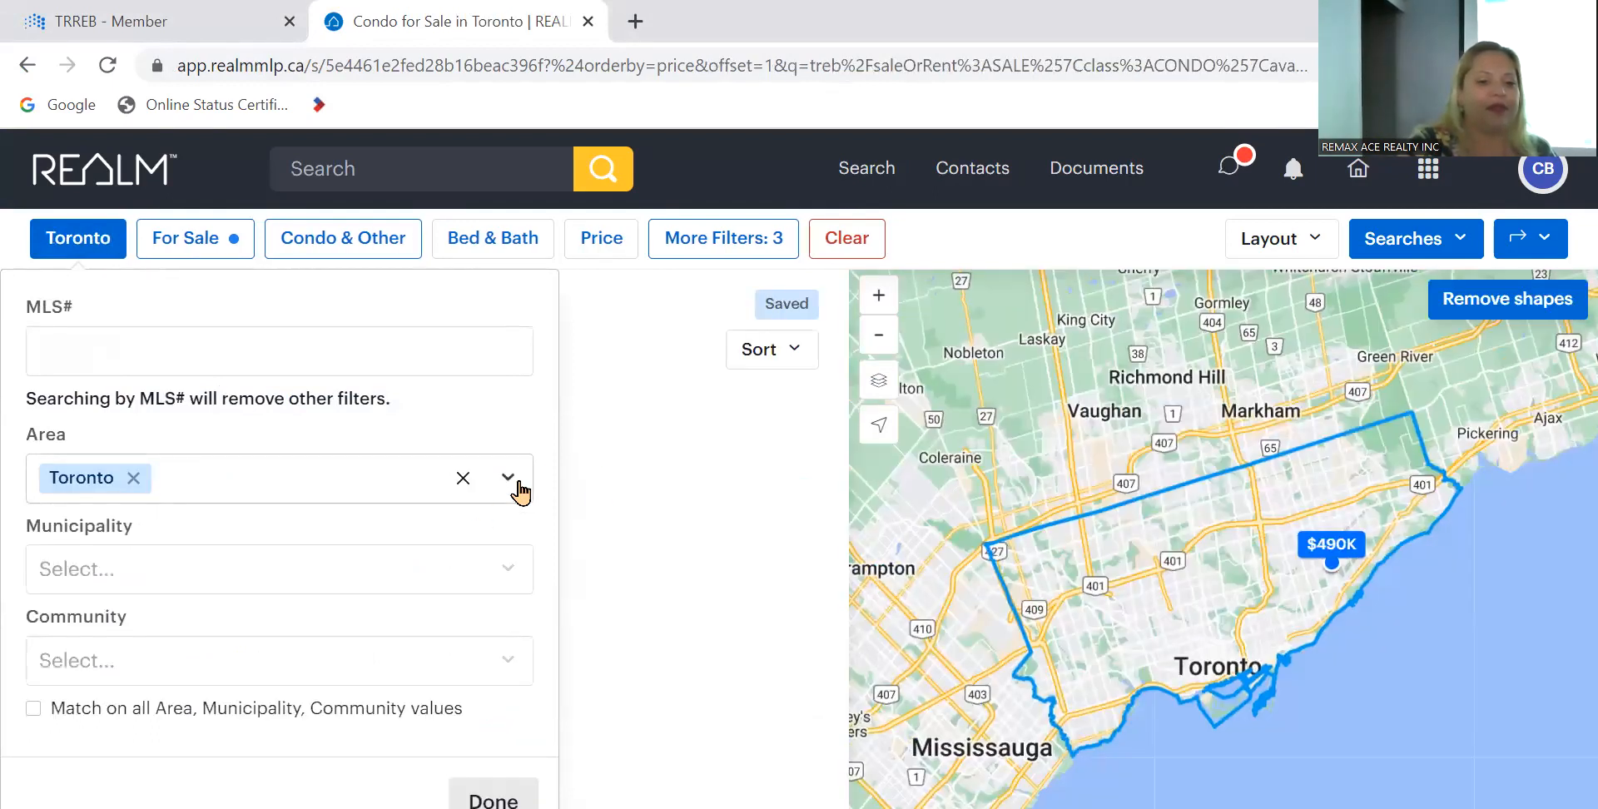
click(405, 572)
scroll(300, 725, down, 12)
scroll(299, 725, up, 3)
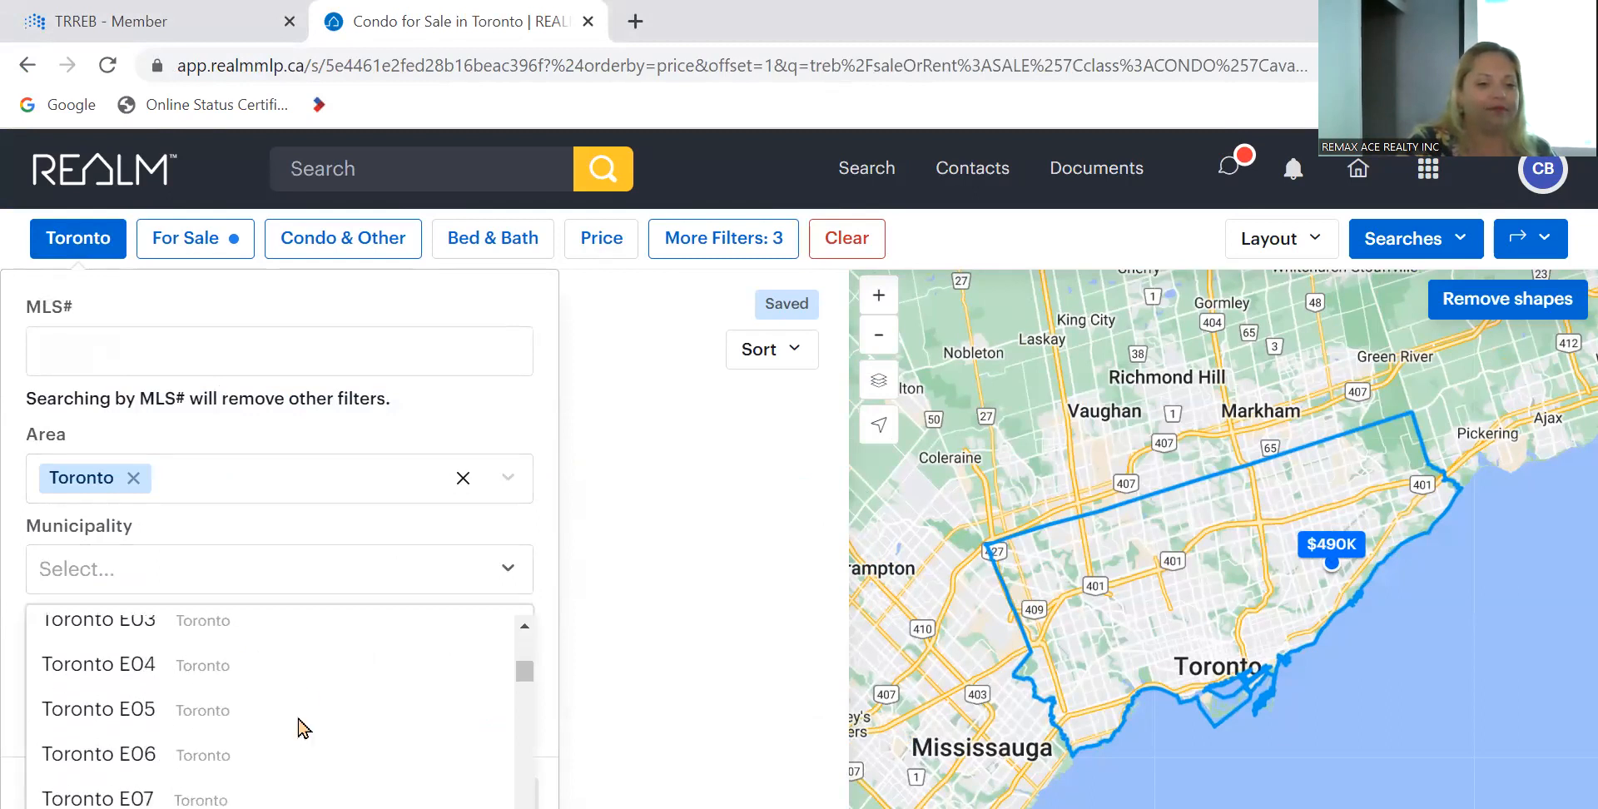
click(126, 662)
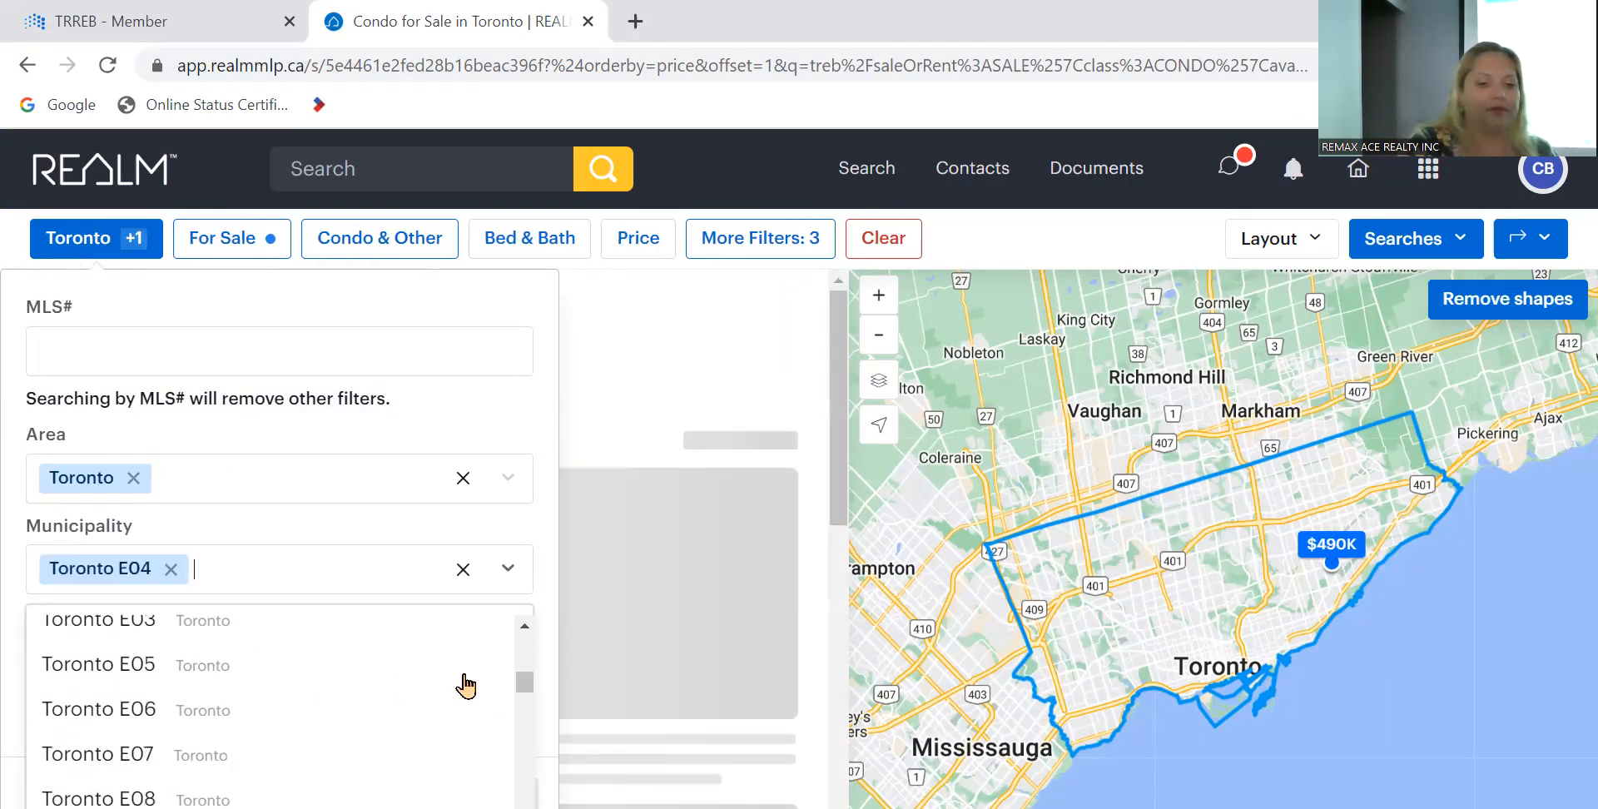
click(505, 569)
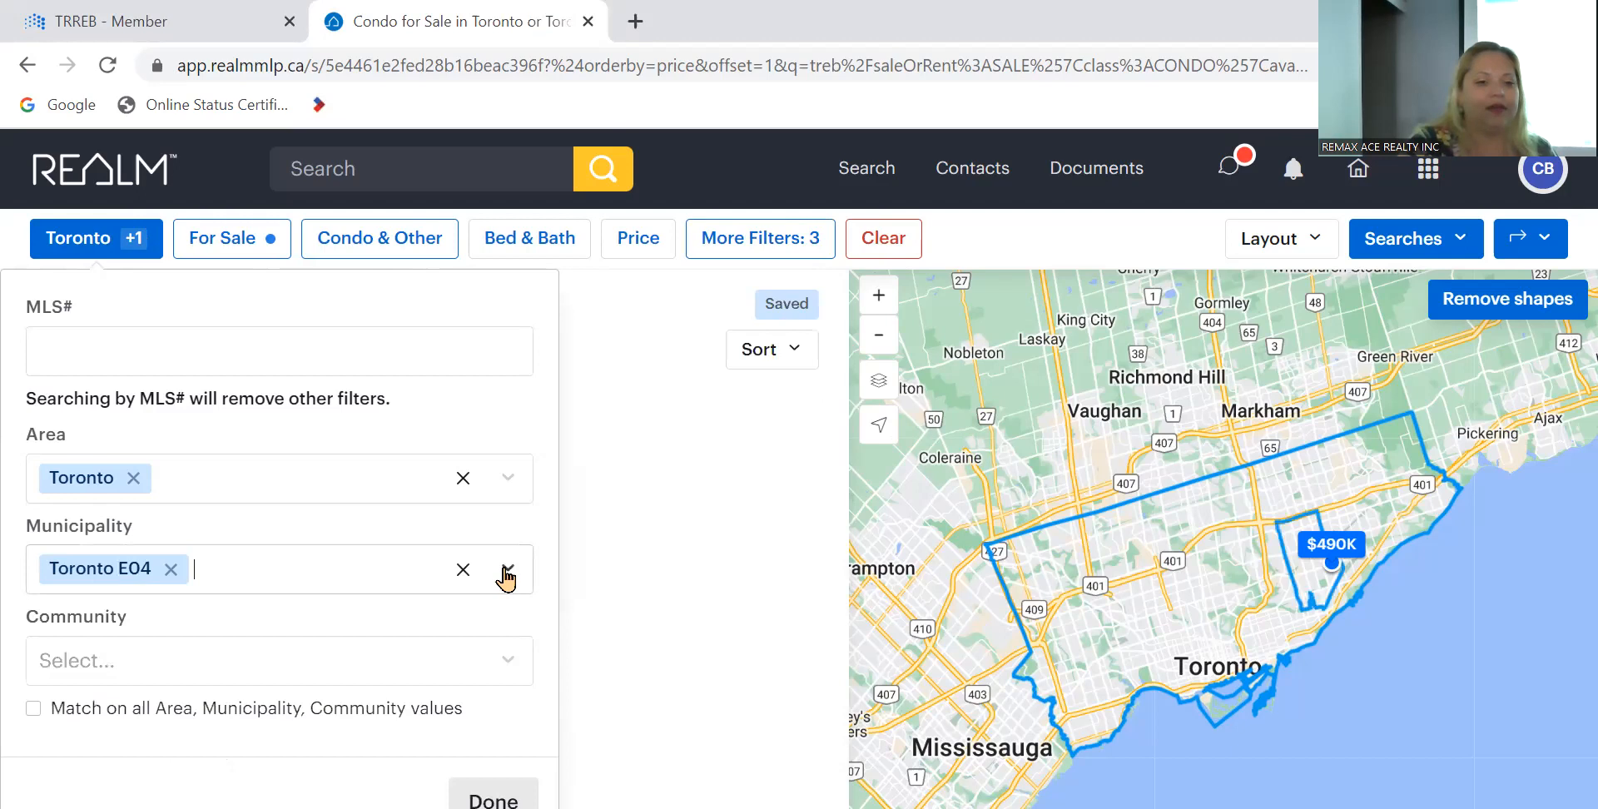
- Add the Dorset Park community and apply the location filter
click(375, 666)
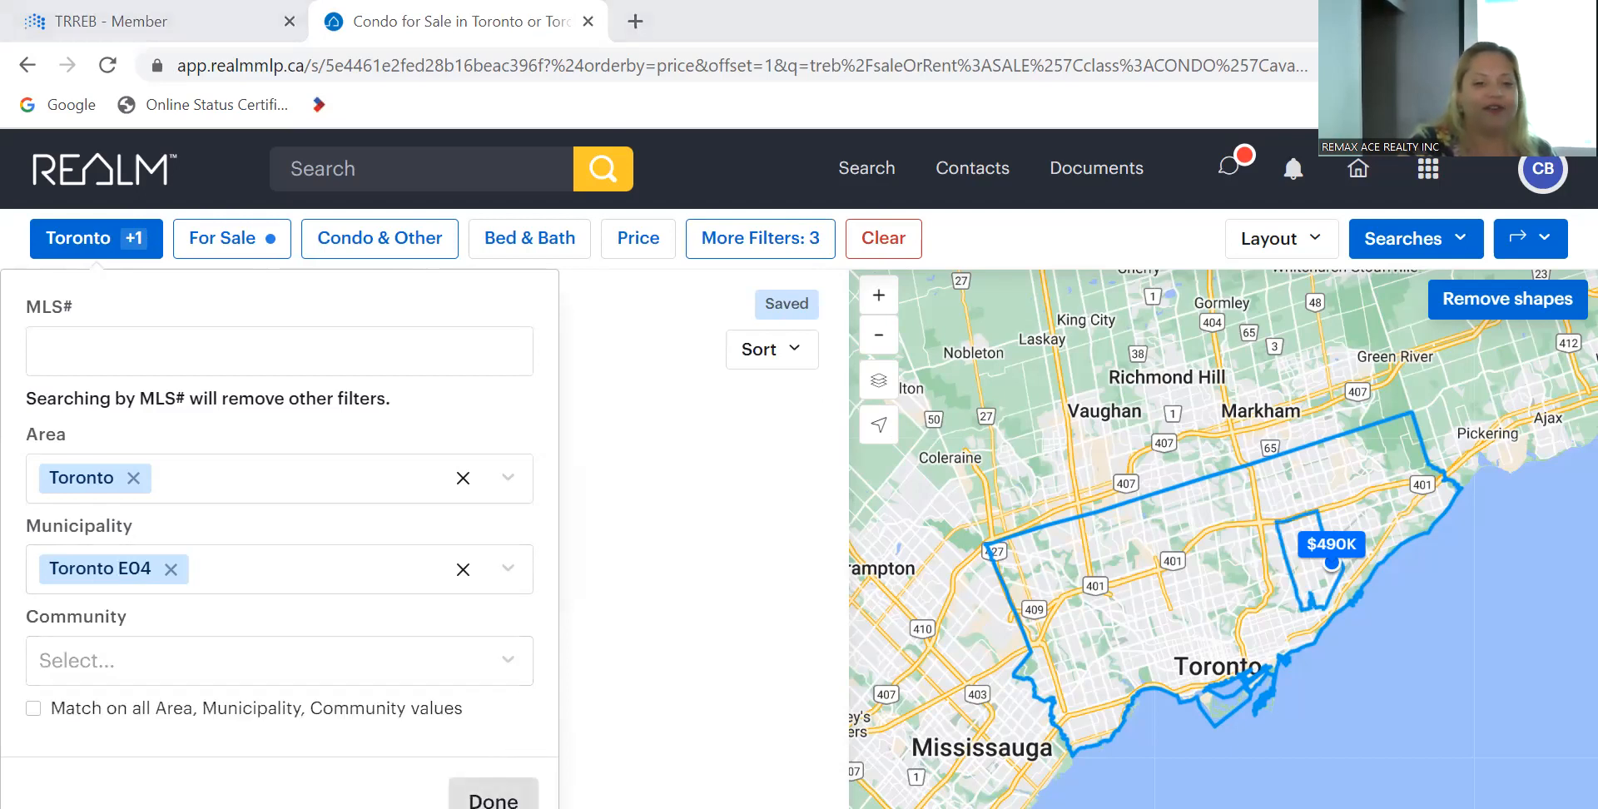
click(439, 671)
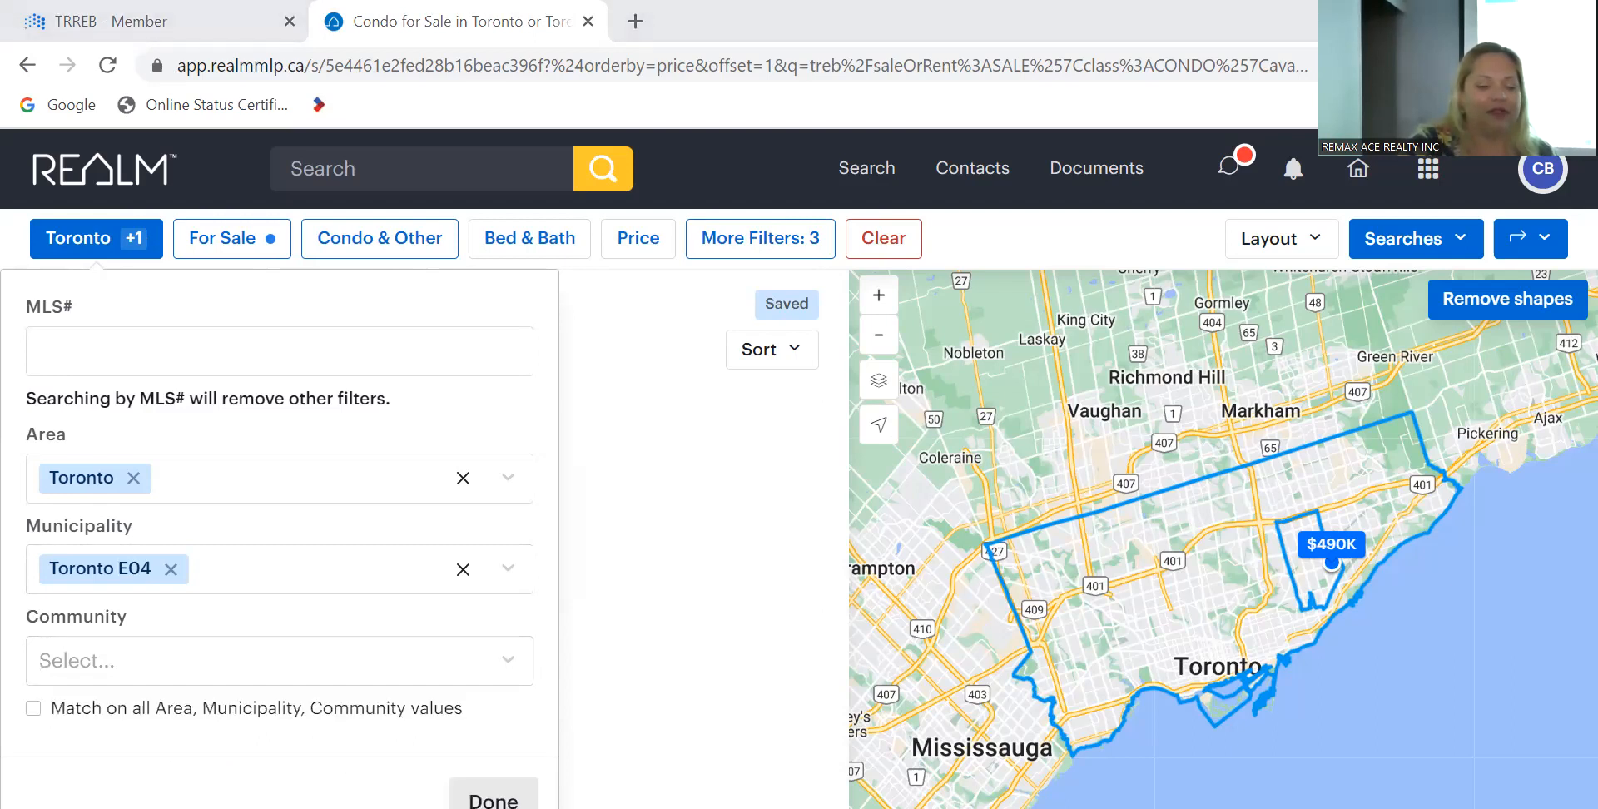
click(239, 676)
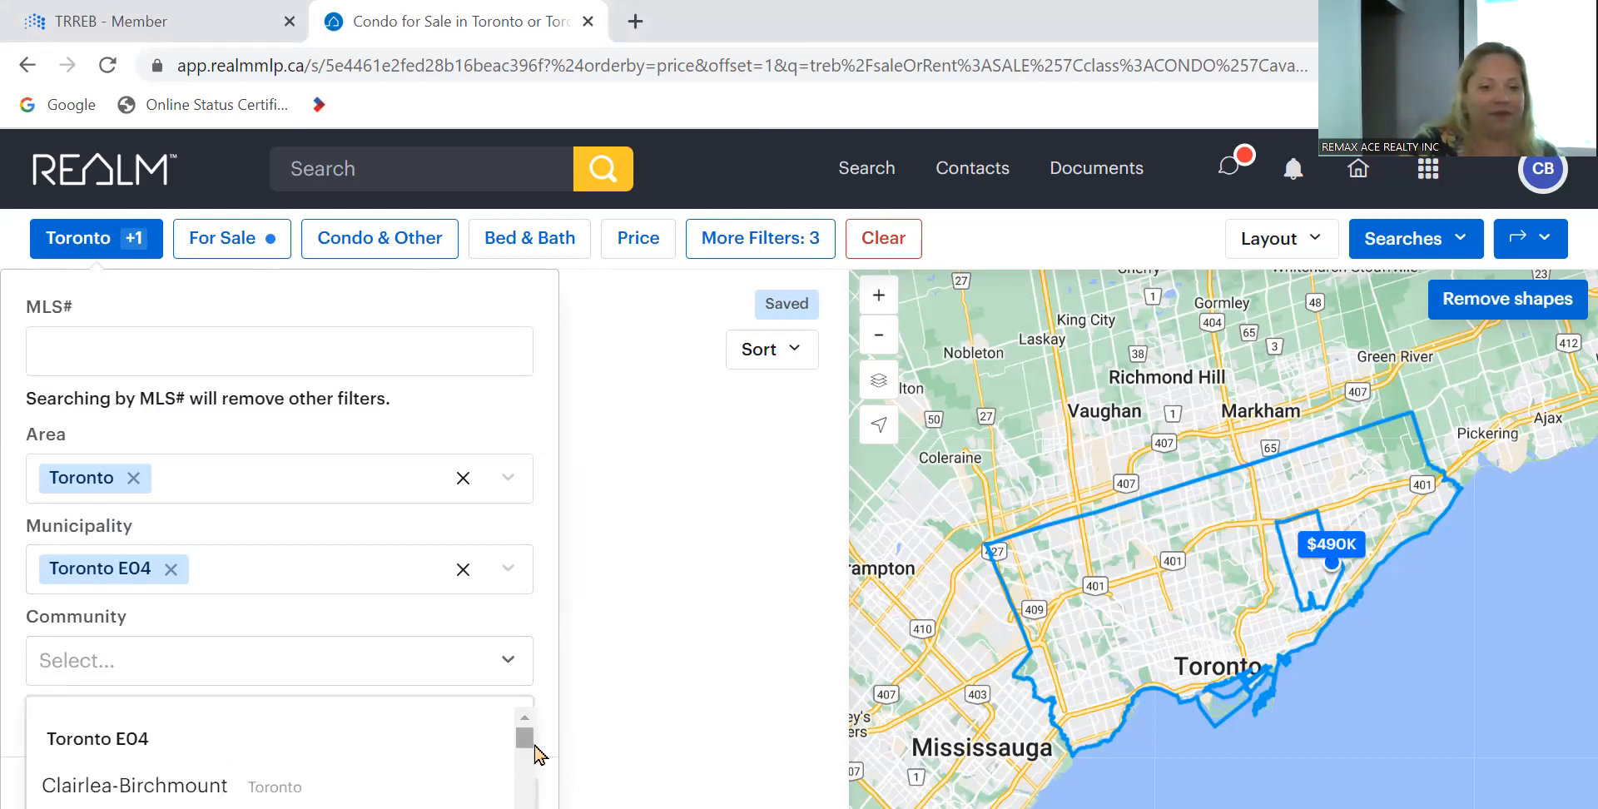
drag(528, 739, 528, 742)
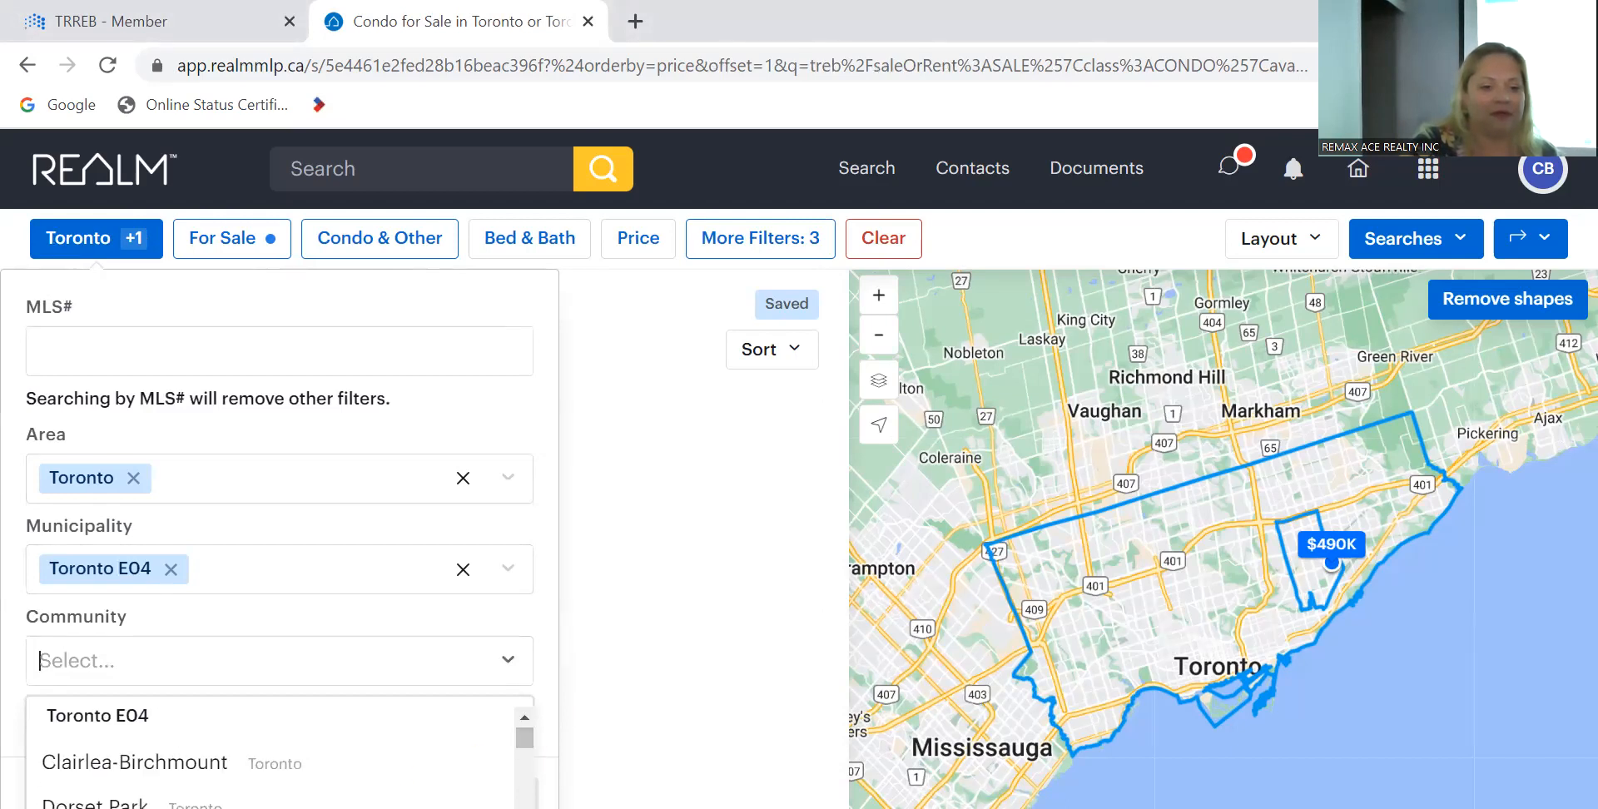
click(92, 804)
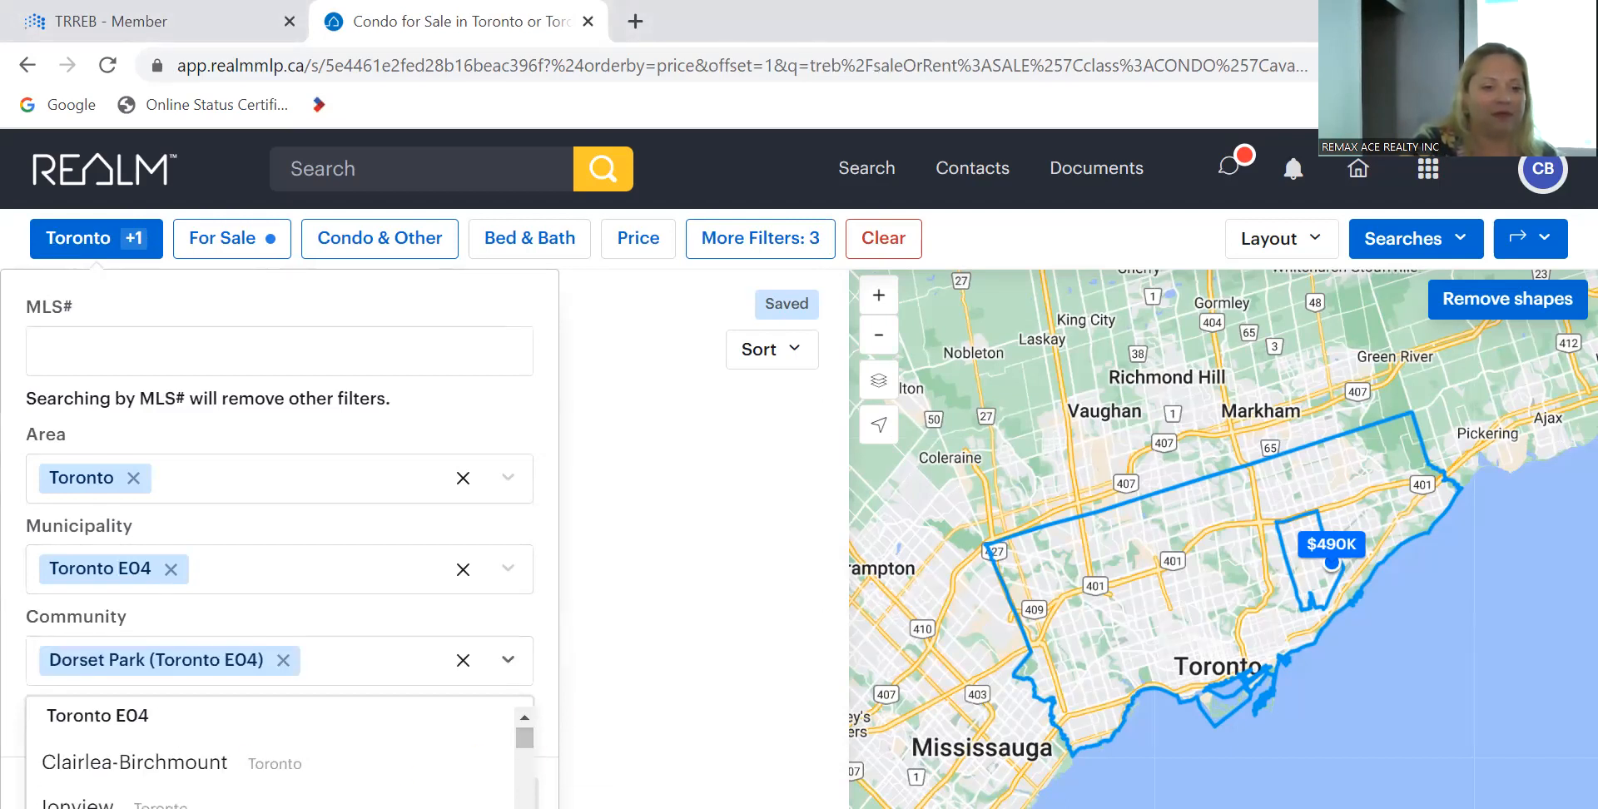
click(509, 661)
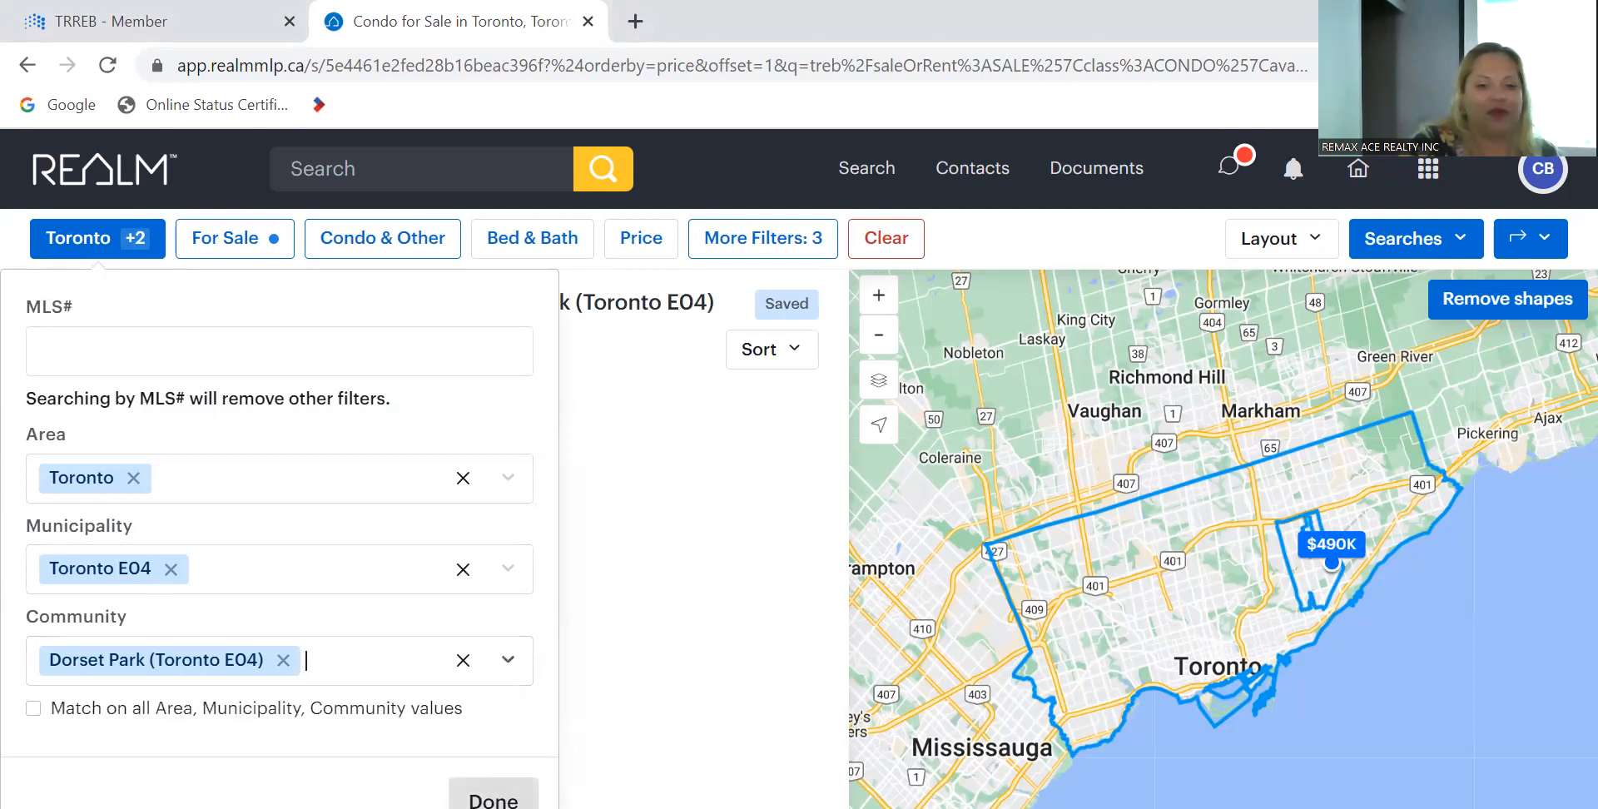
click(494, 799)
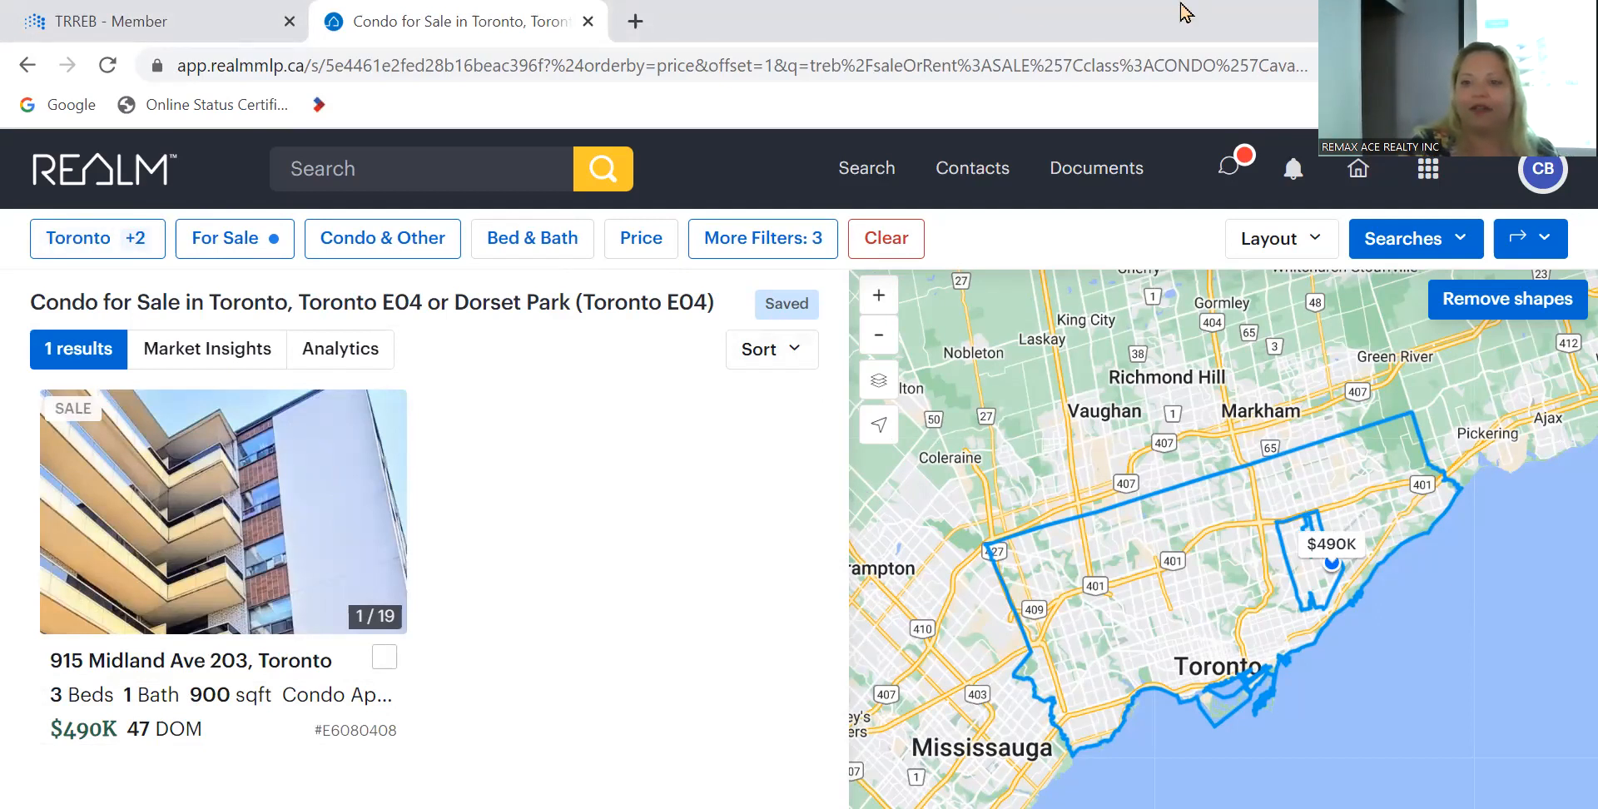
click(1511, 11)
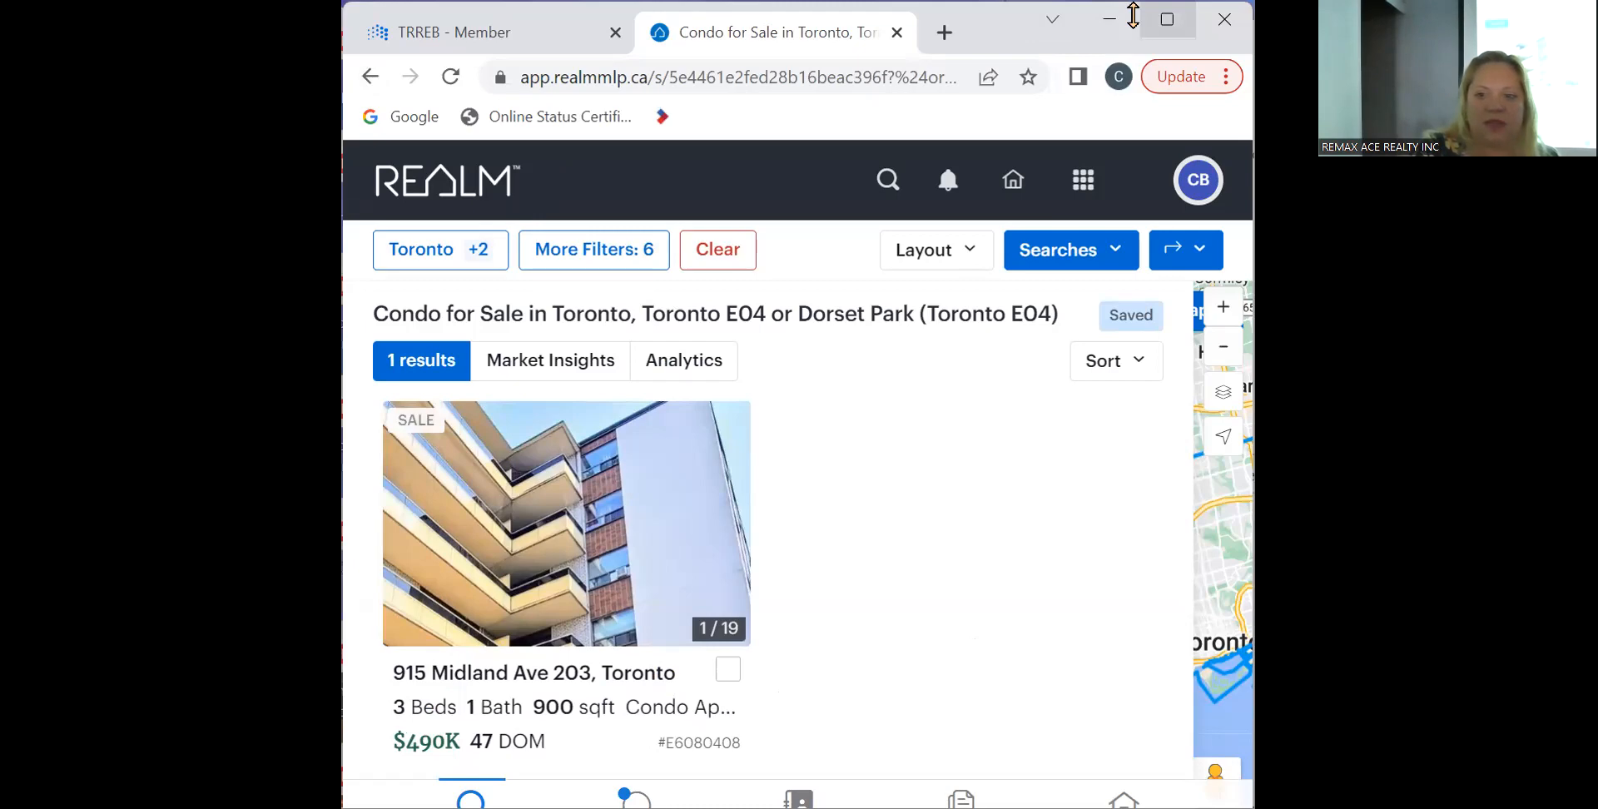
click(1166, 18)
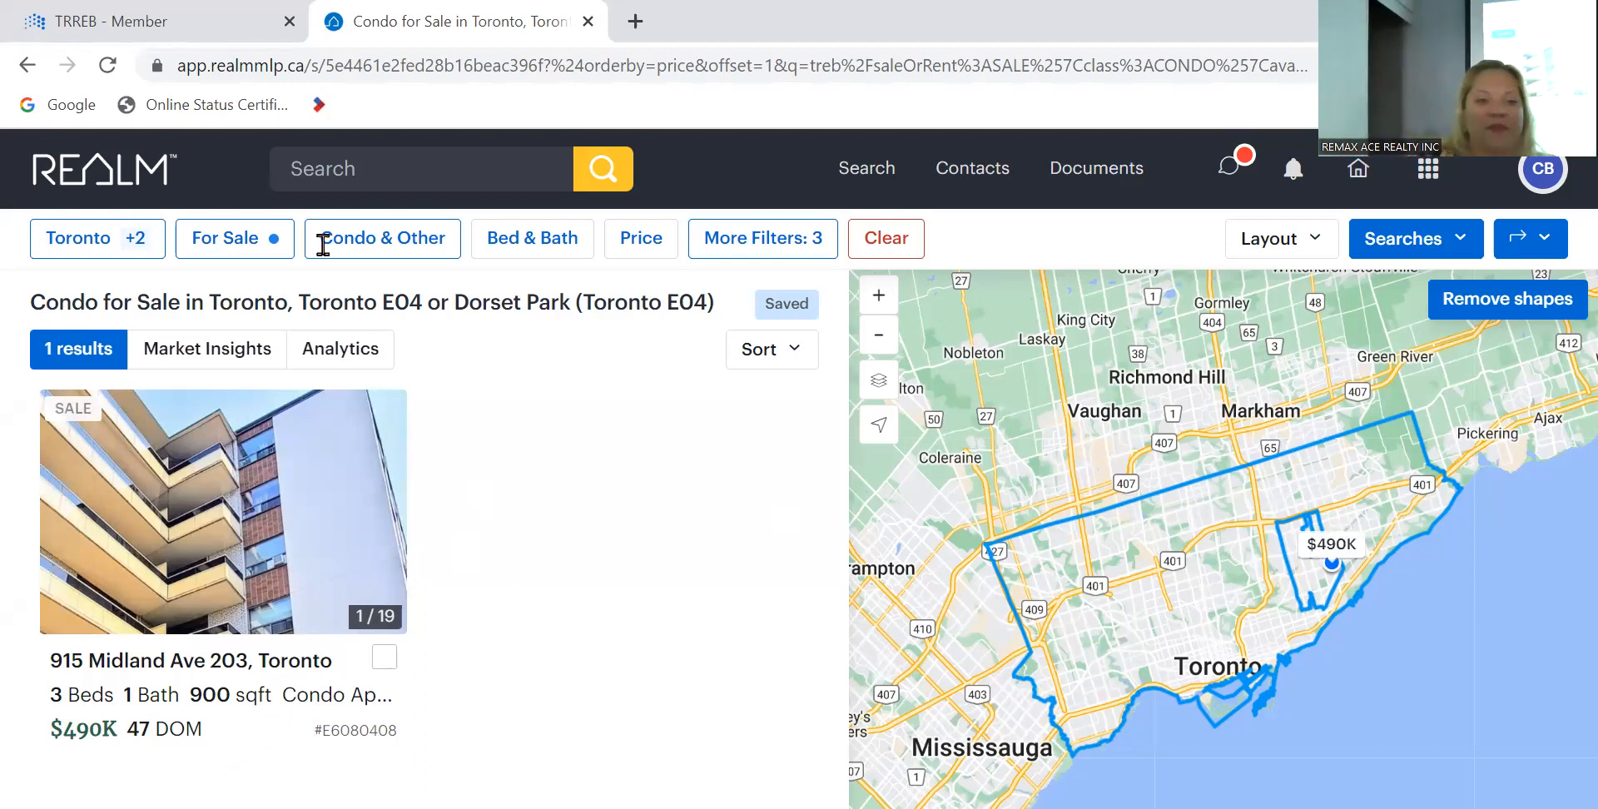
- Remove Dorset Park from the location filter and apply the change
click(133, 241)
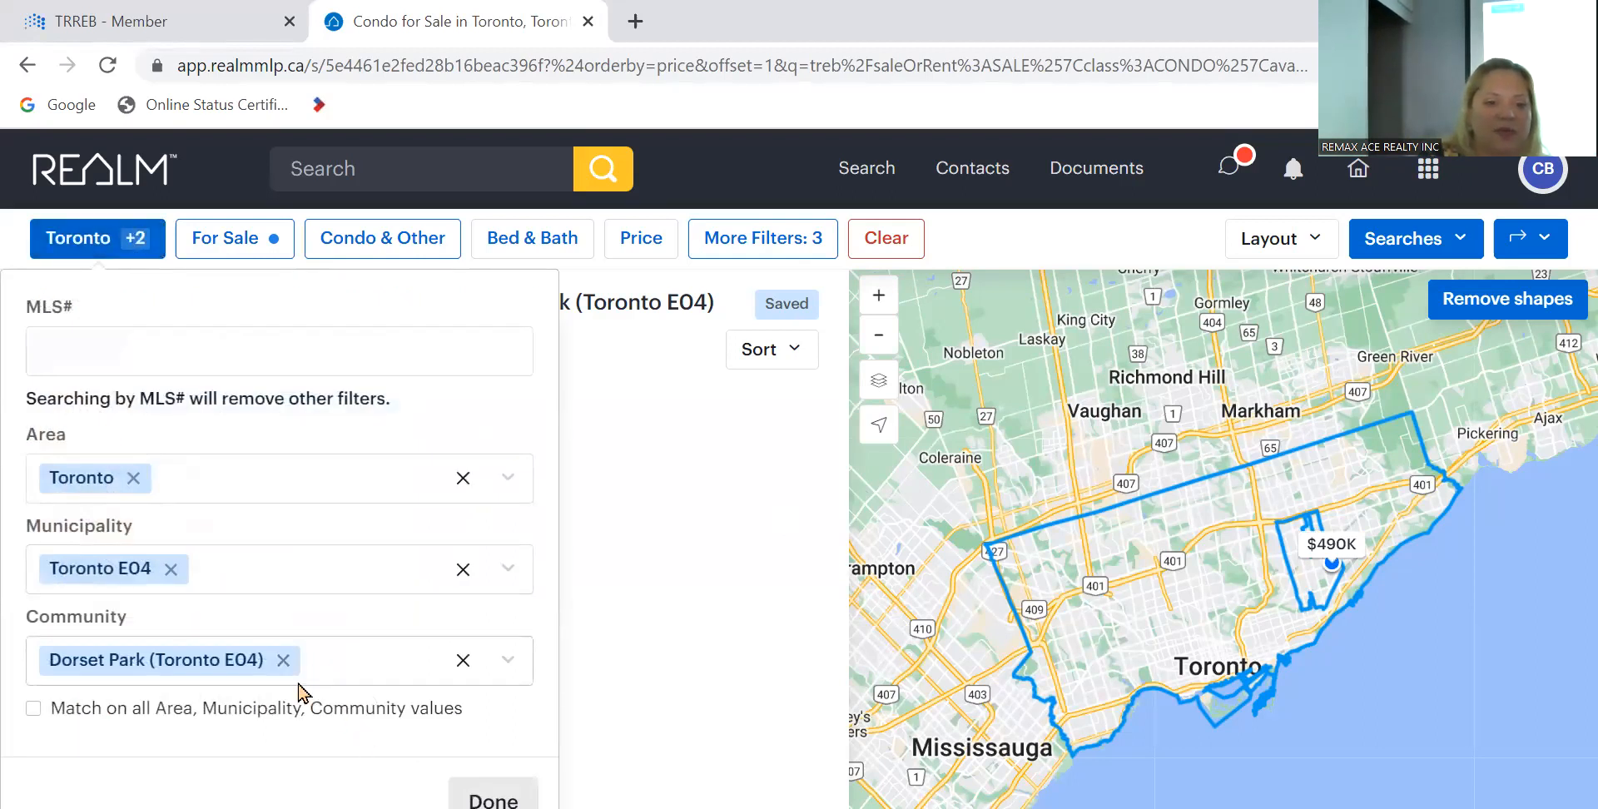
click(283, 661)
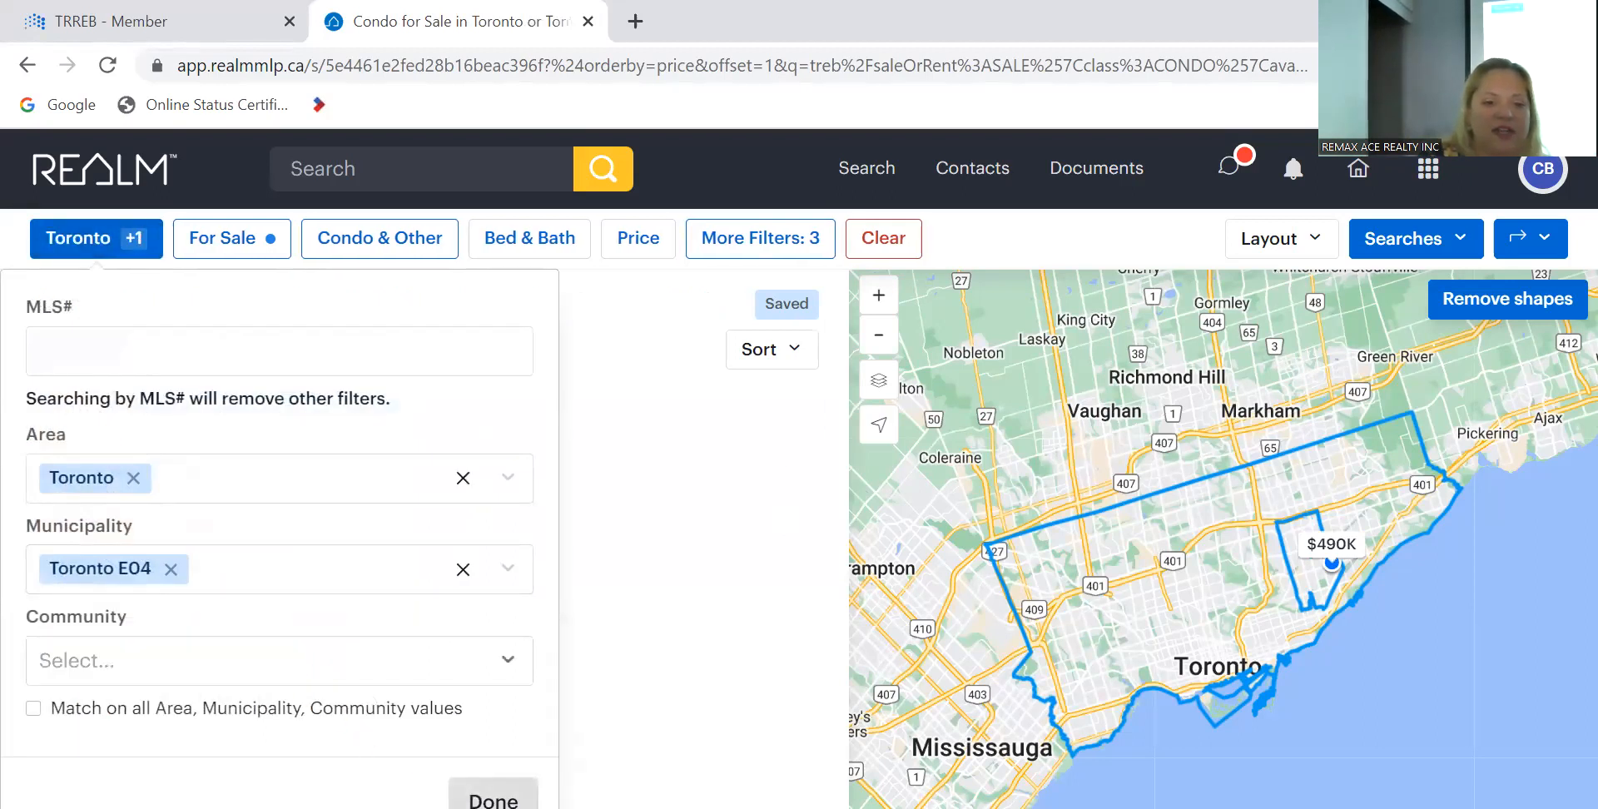
click(494, 798)
- Limit the property class to Freehold only and clear the additional filters
click(384, 249)
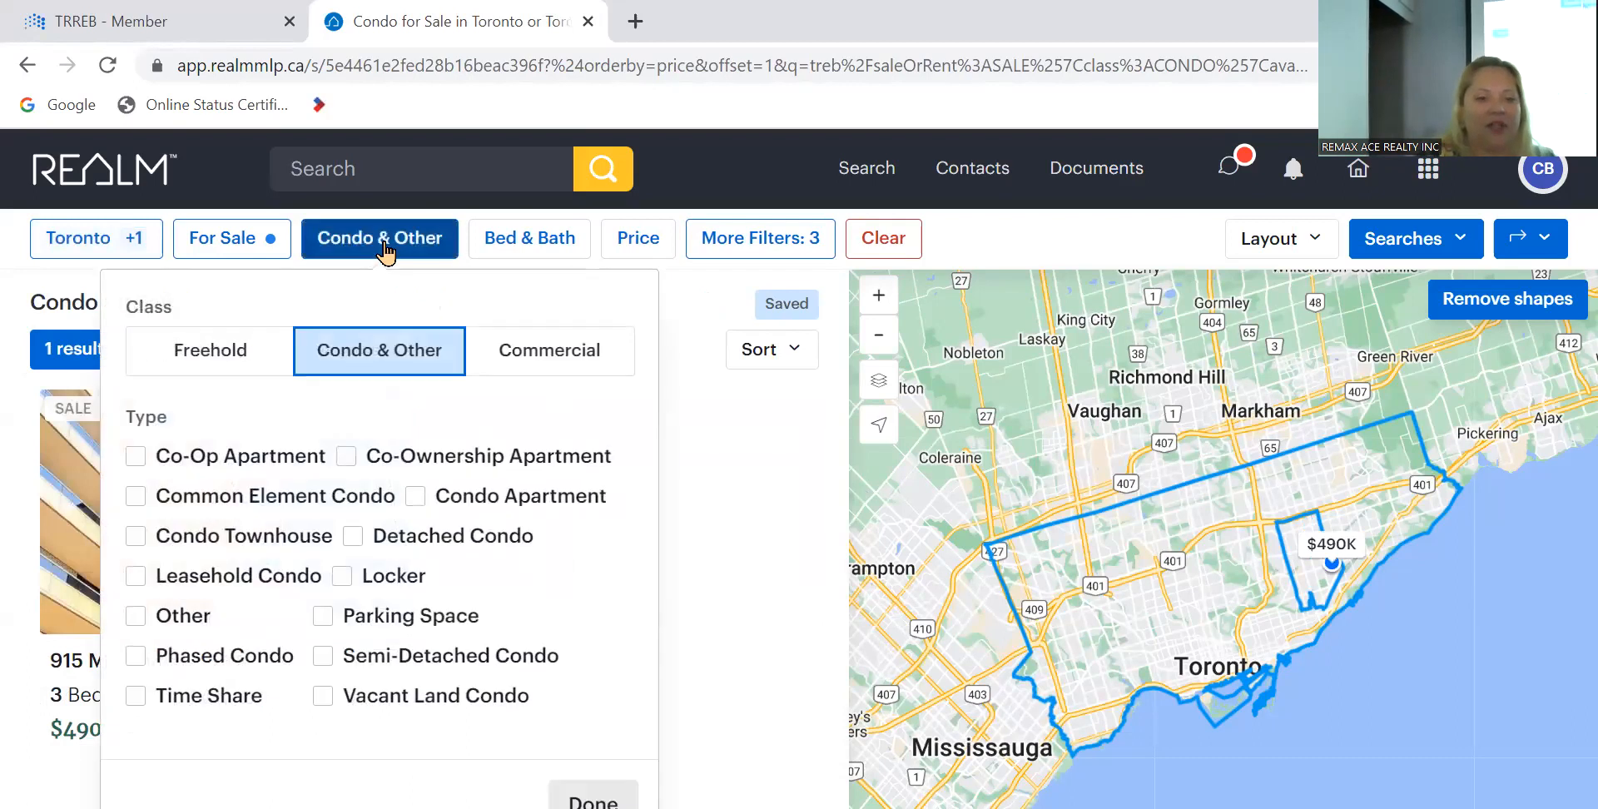
click(242, 363)
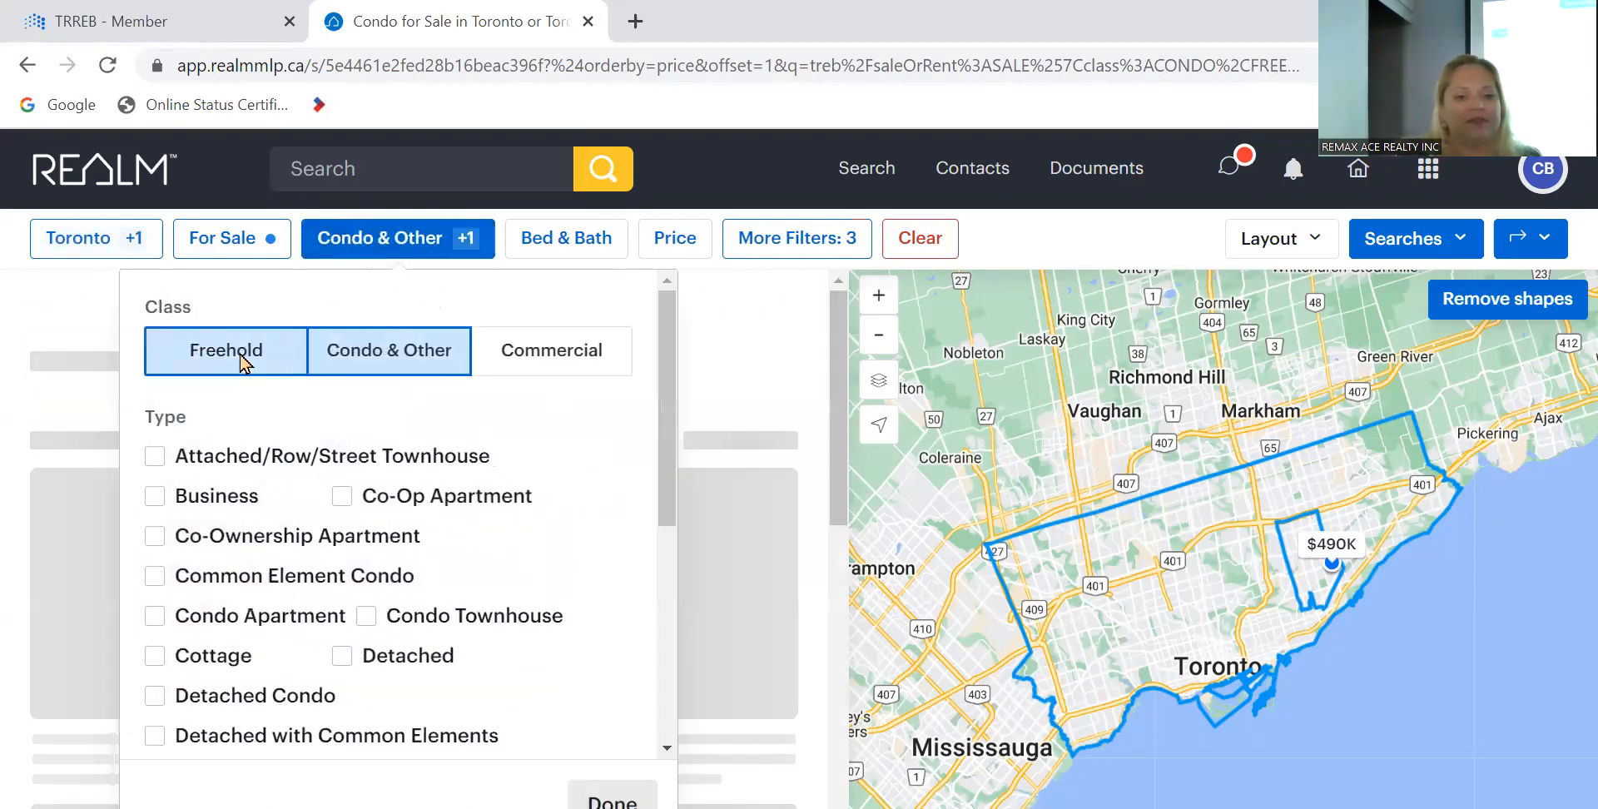
click(406, 363)
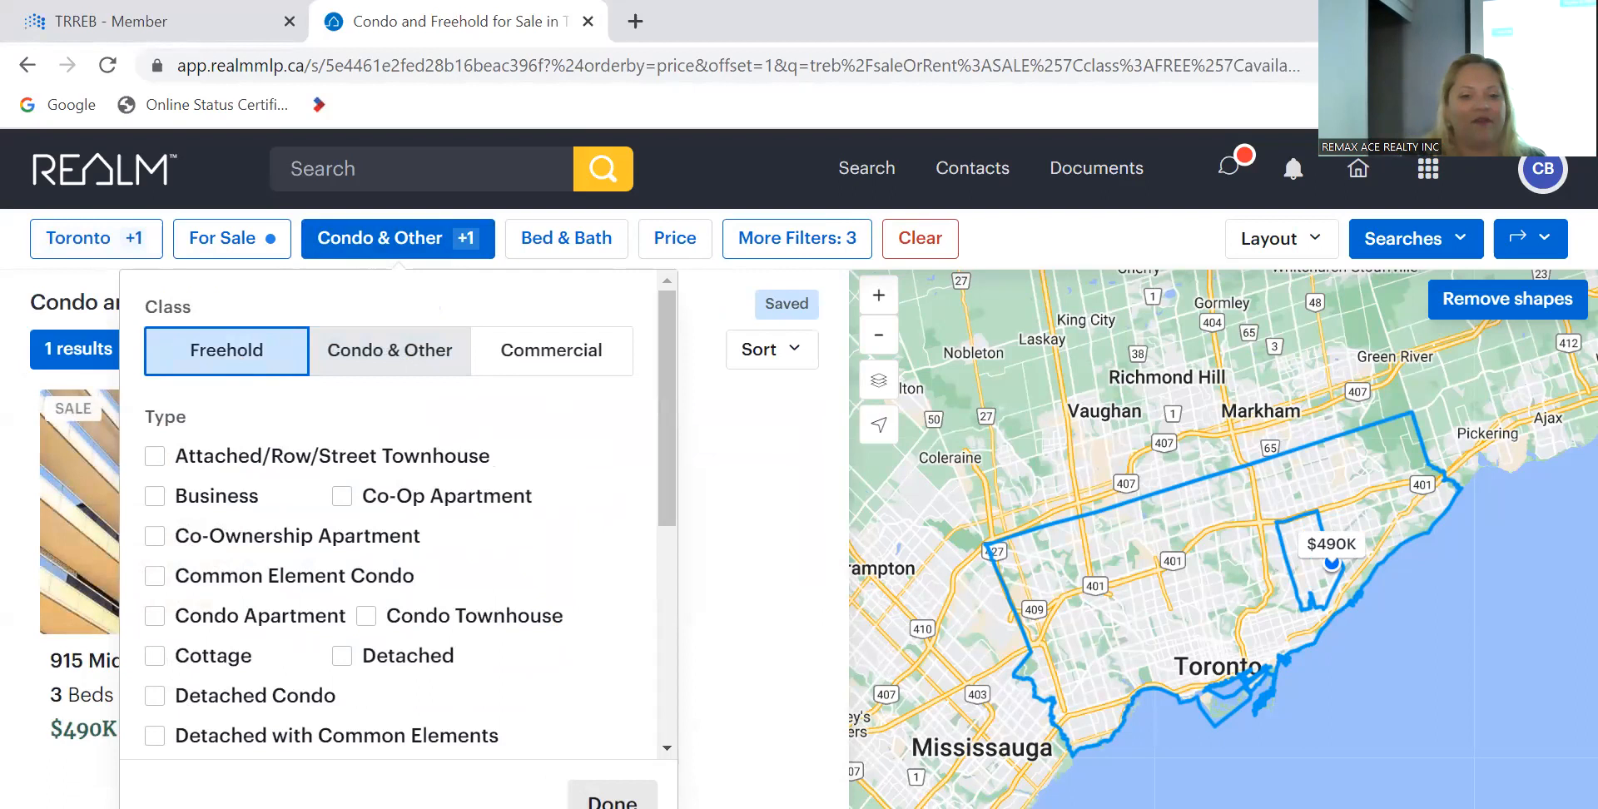
click(569, 798)
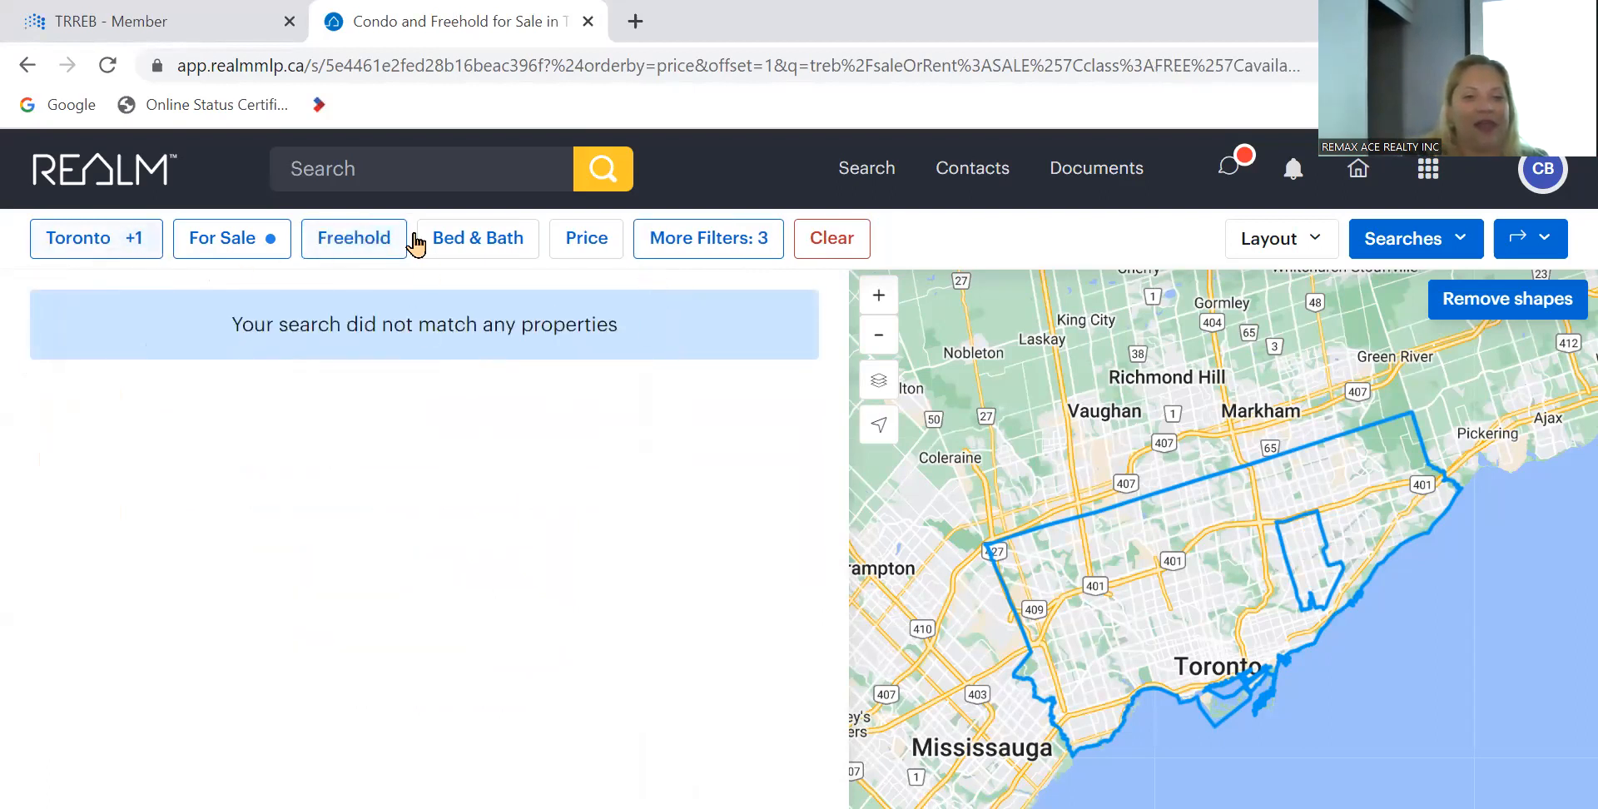
click(697, 248)
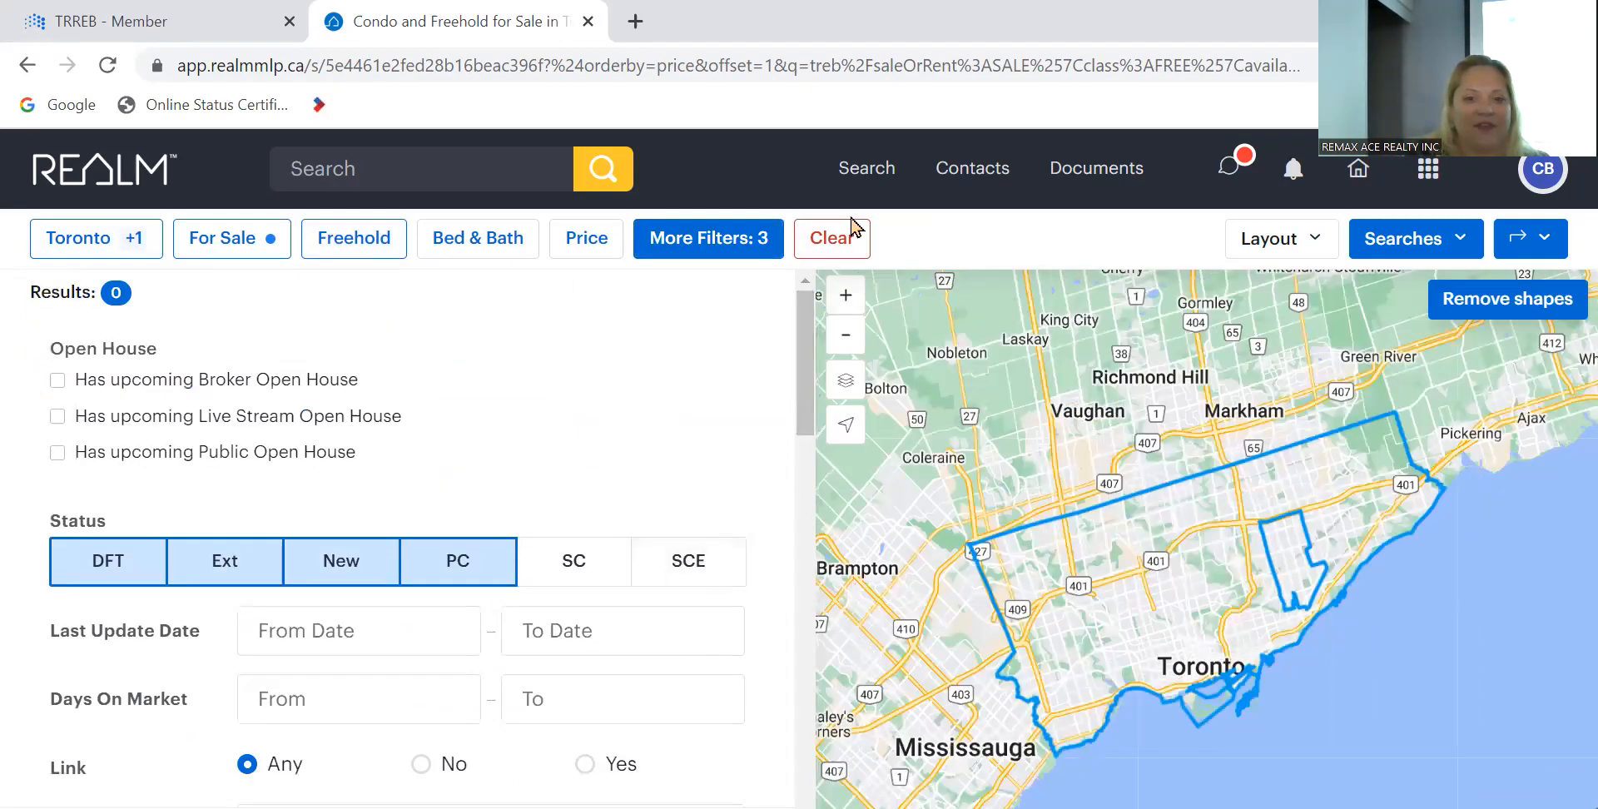
click(832, 242)
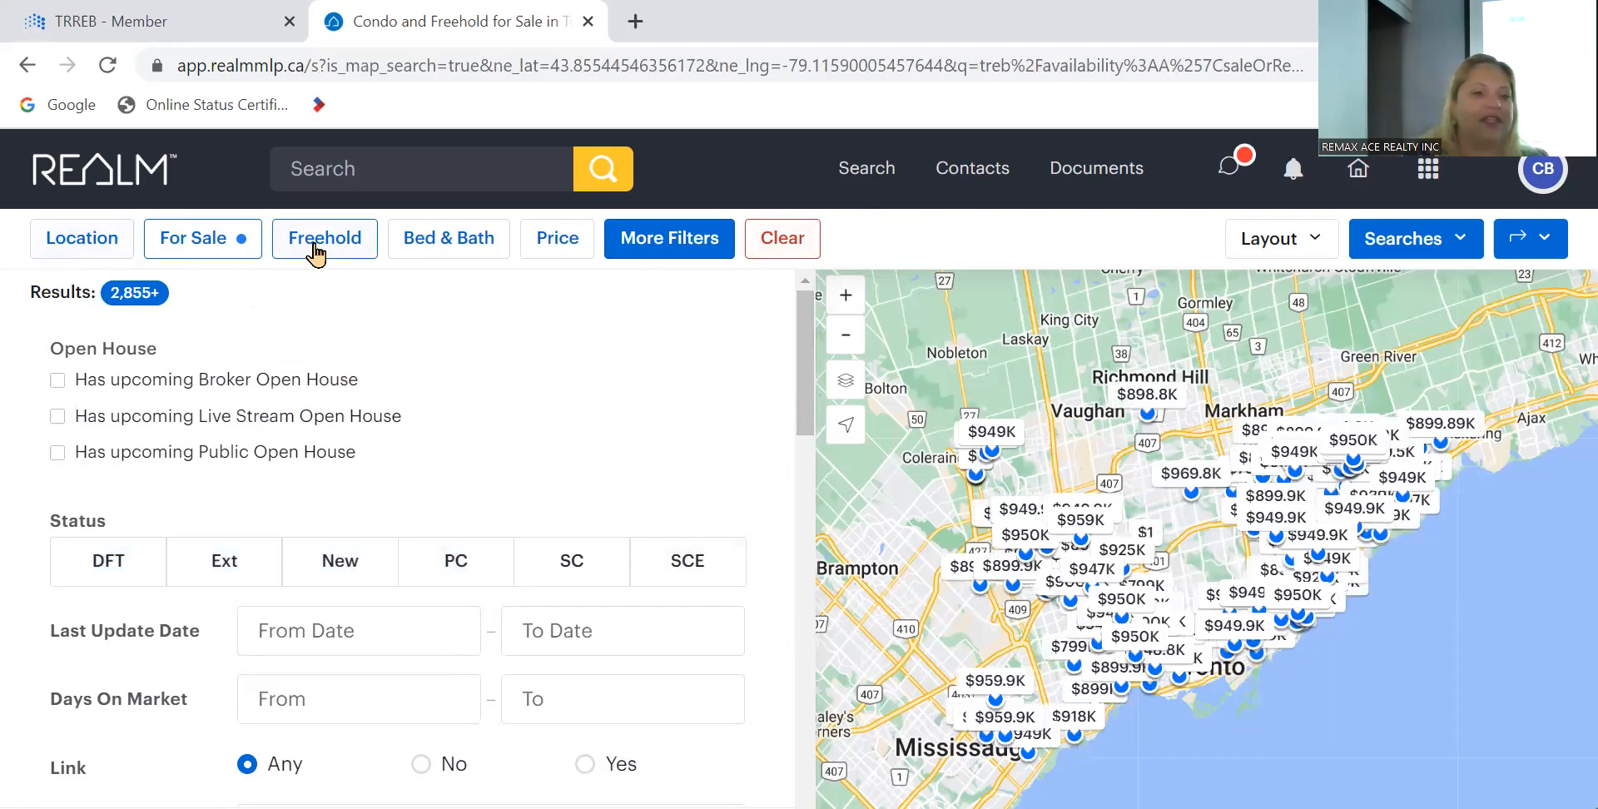
- Add Toronto as the search area in the location filter
click(104, 242)
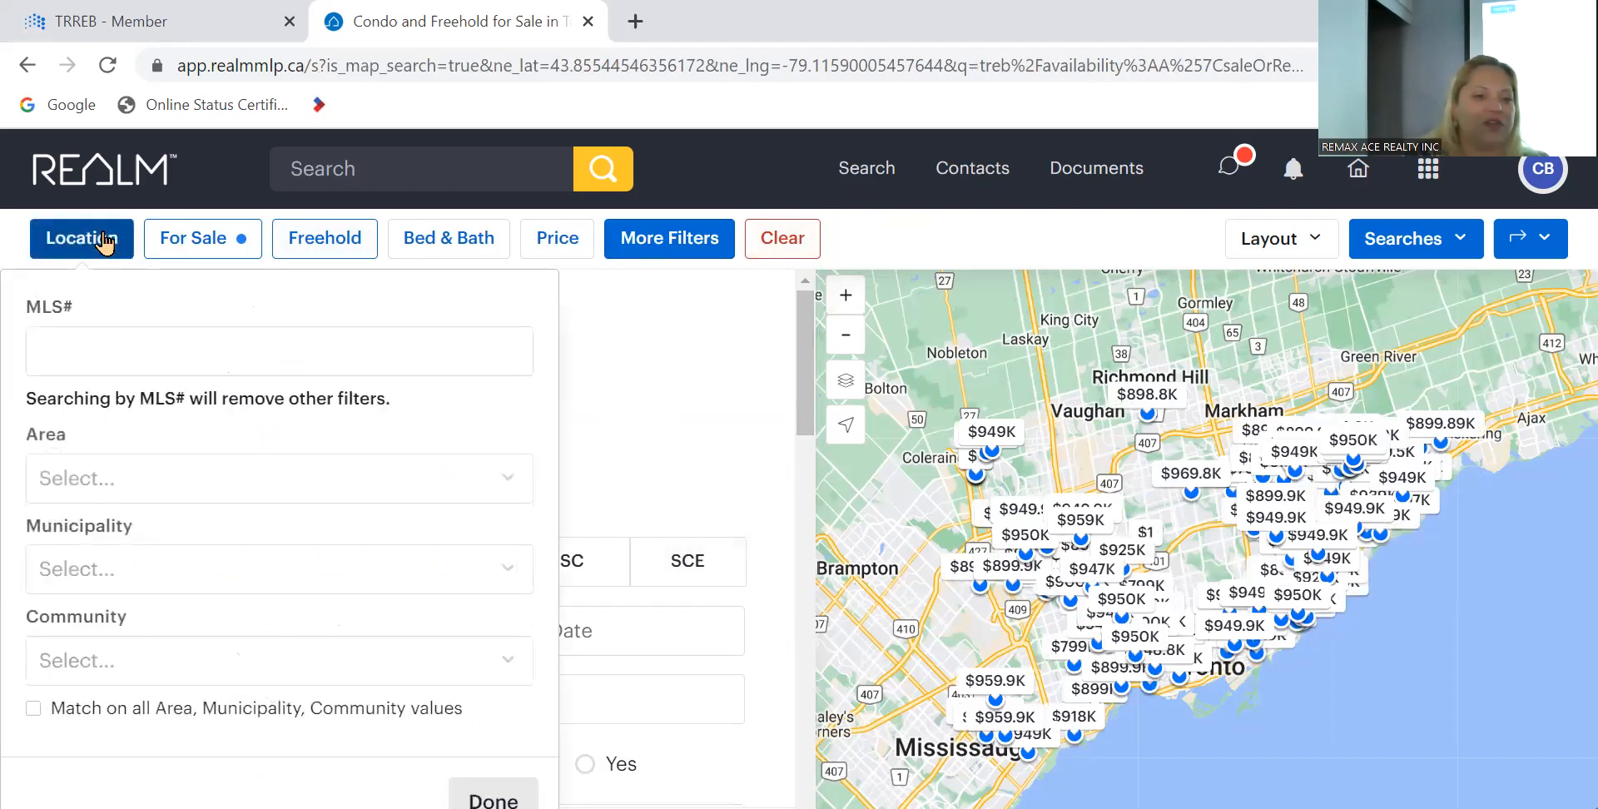
click(193, 492)
scroll(175, 649, down, 2)
scroll(171, 656, down, 2)
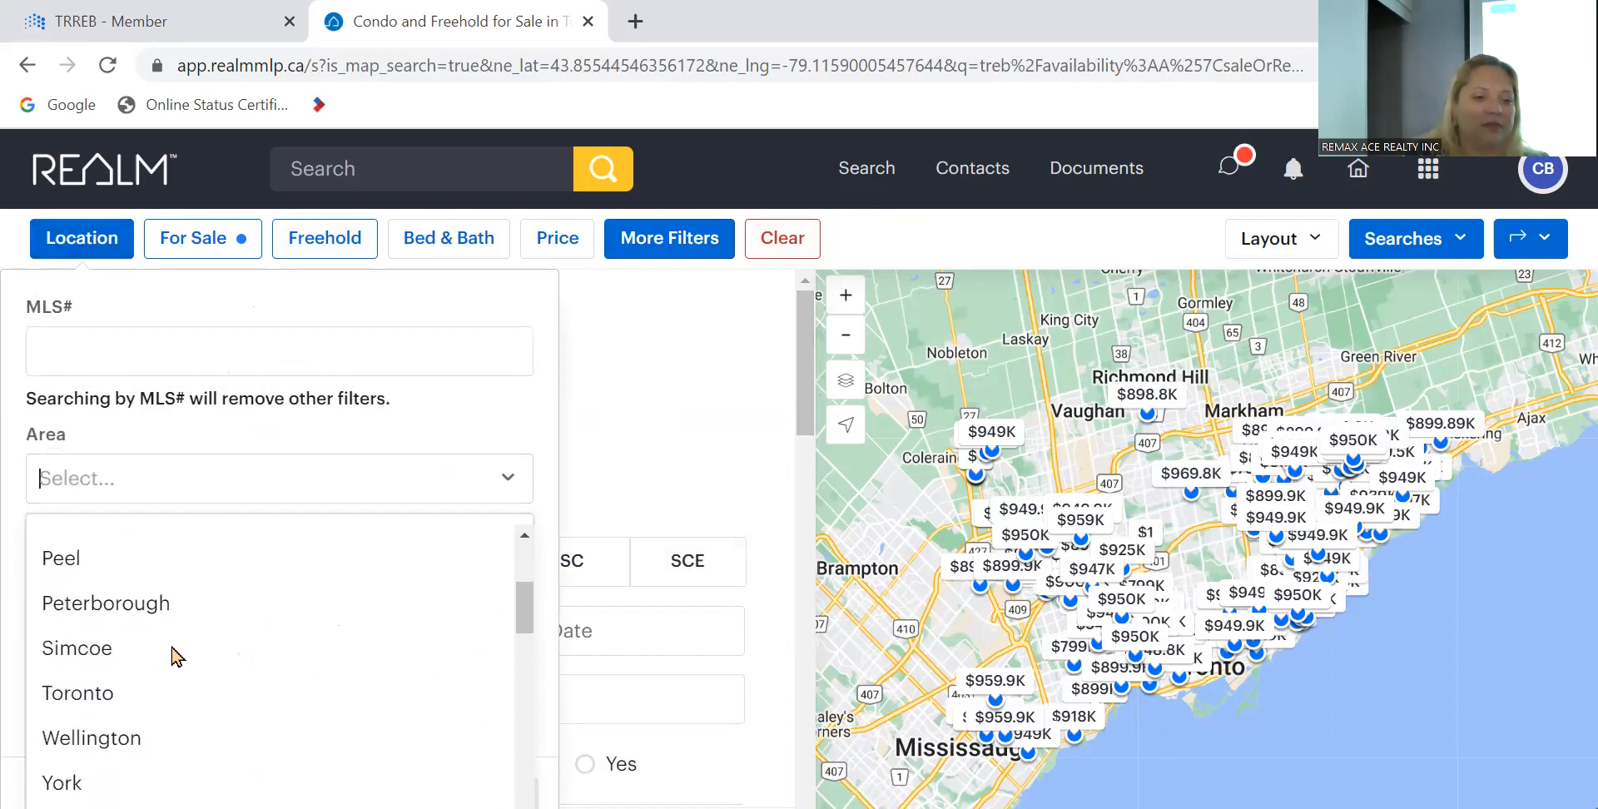
click(150, 699)
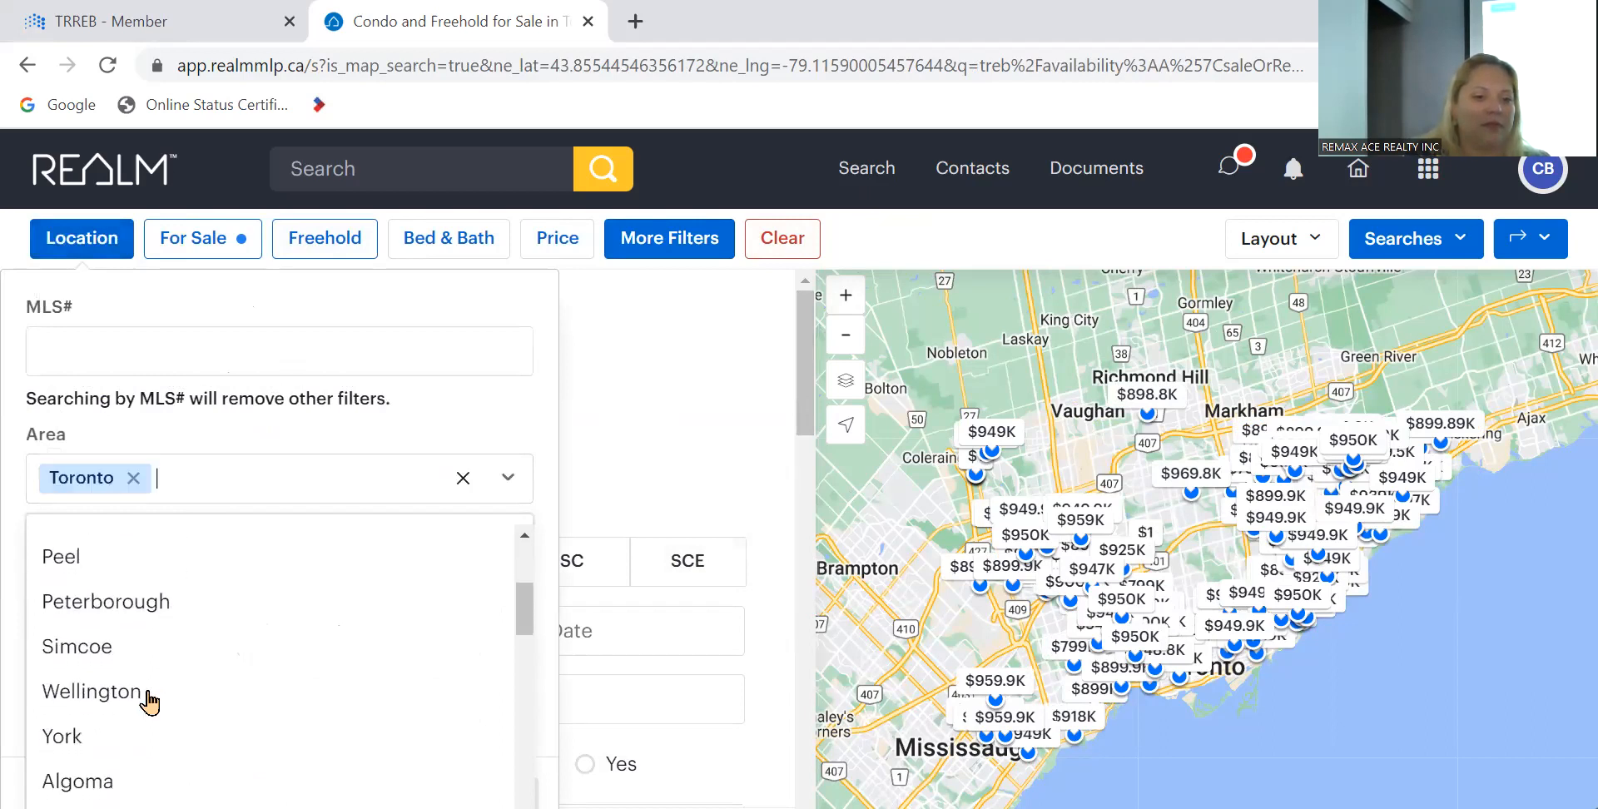
click(504, 477)
- Add Toronto E04 as the municipality and close the location panel
click(240, 574)
scroll(275, 707, down, 9)
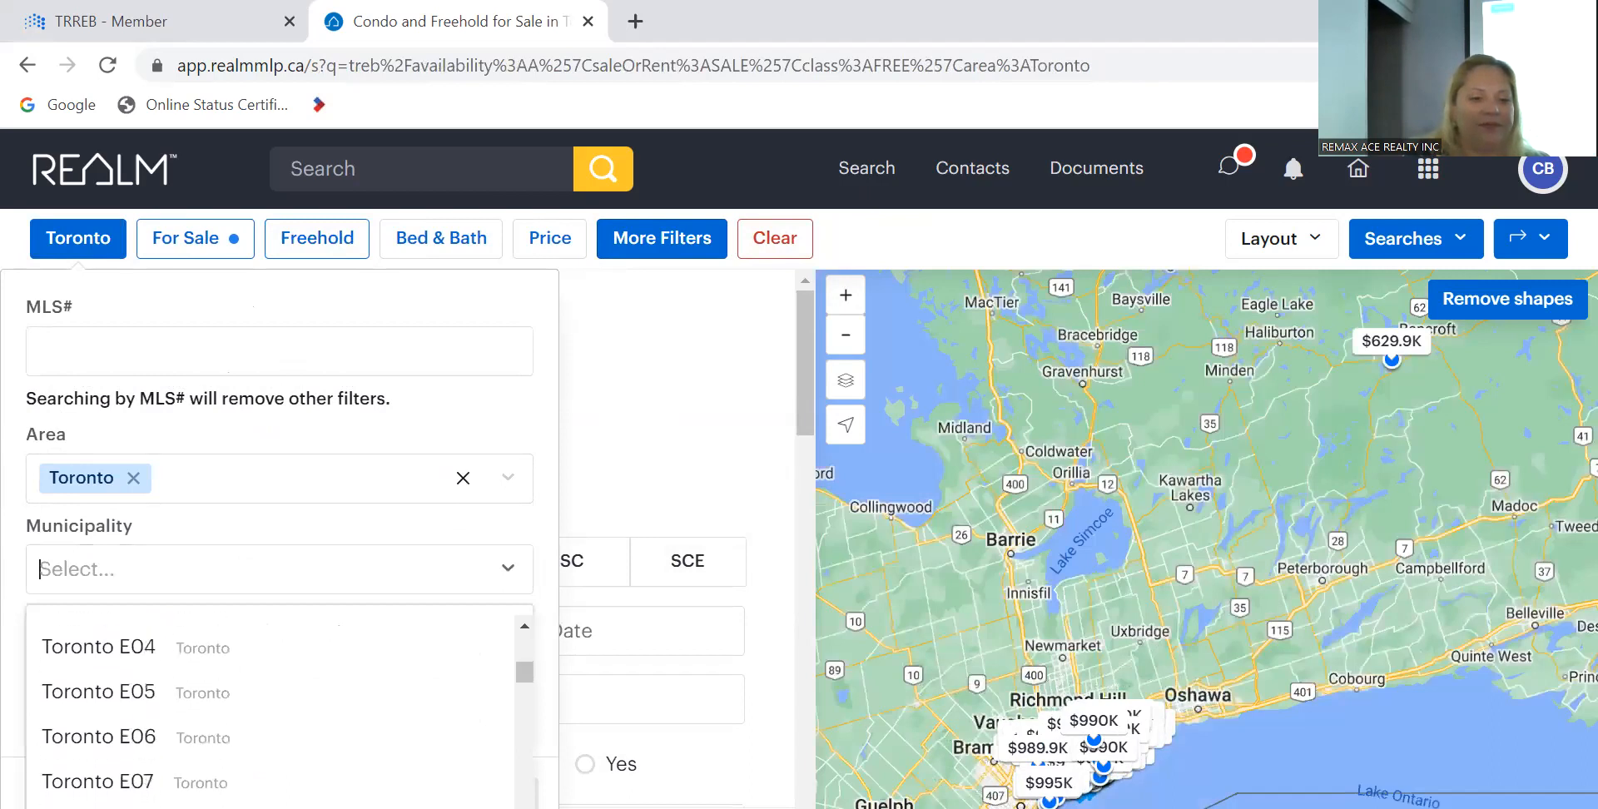
click(143, 649)
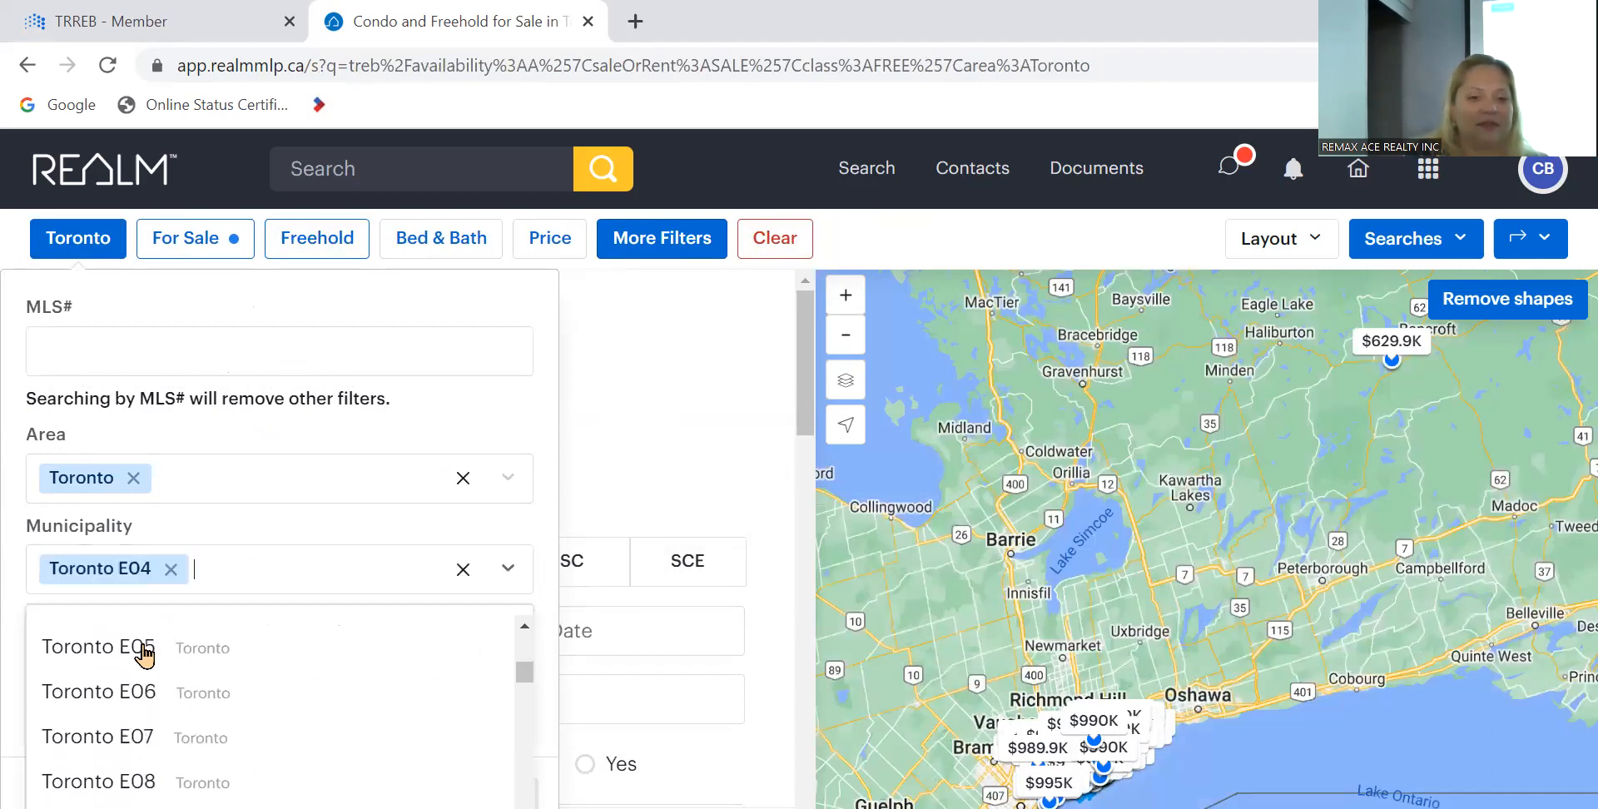
click(503, 570)
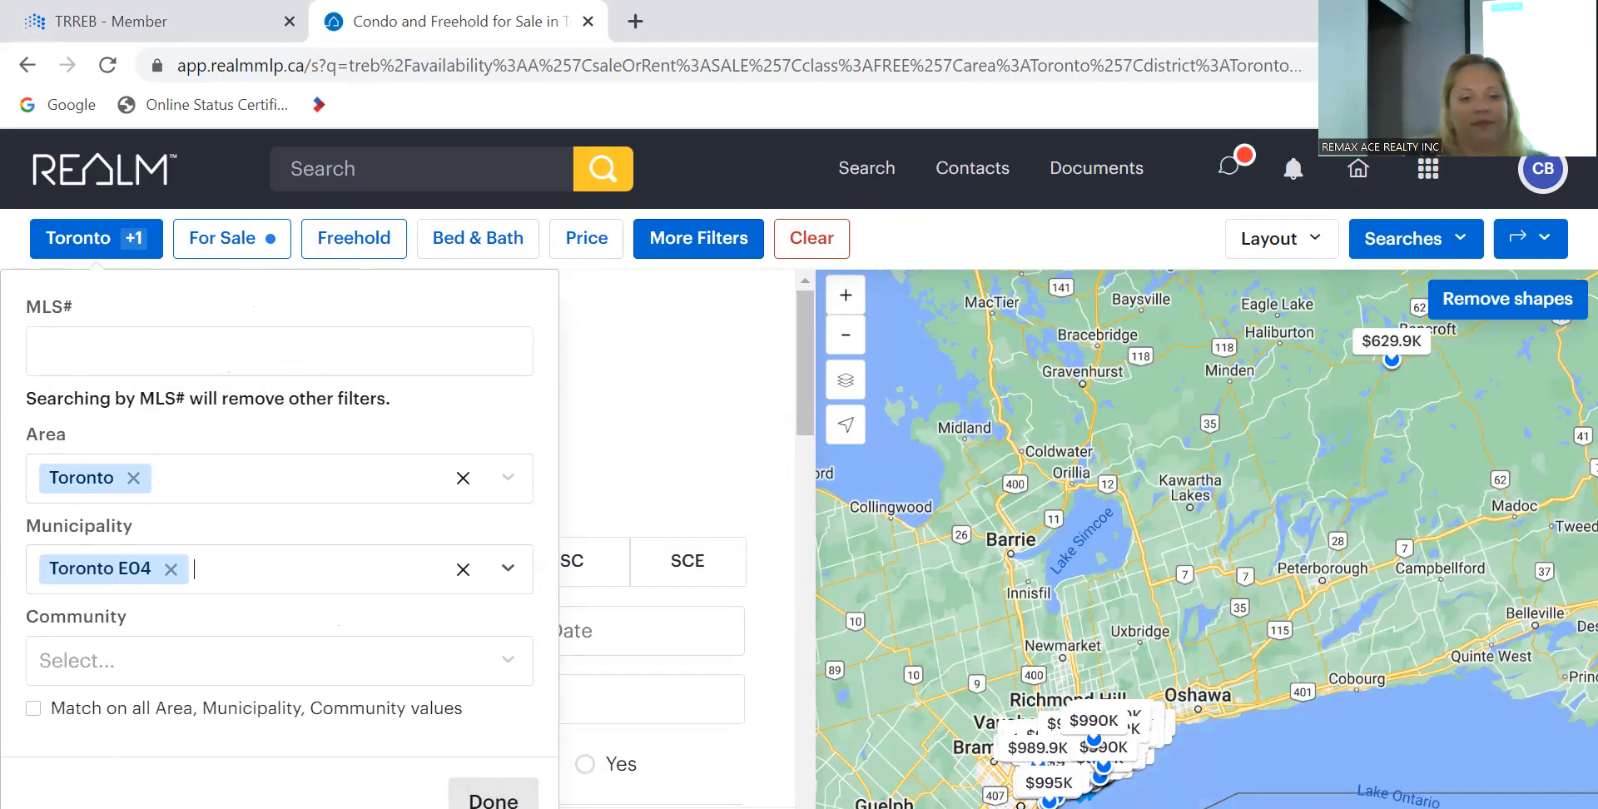
click(494, 798)
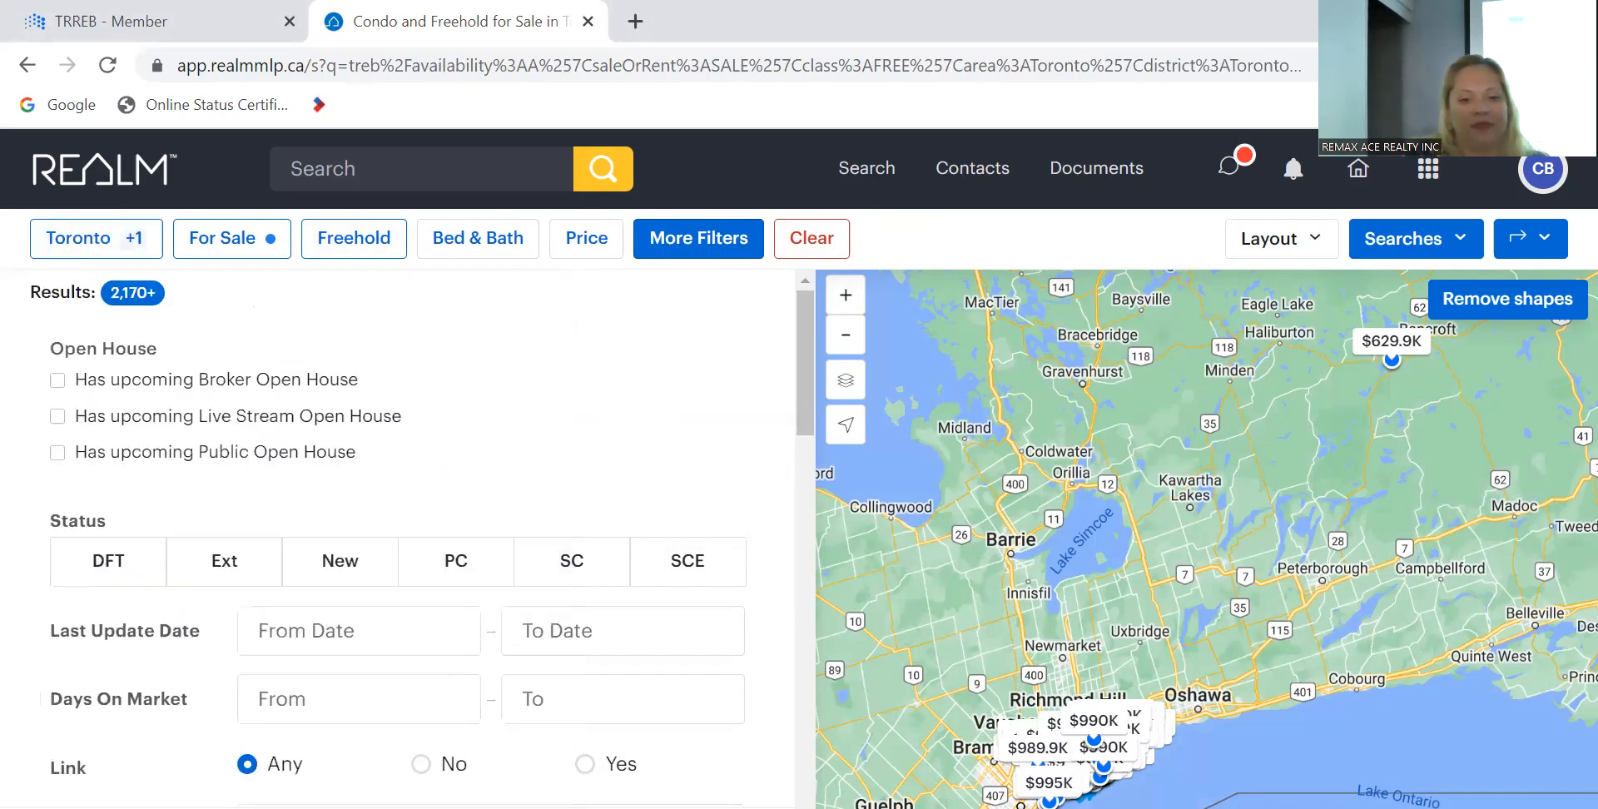
scroll(635, 749, down, 3)
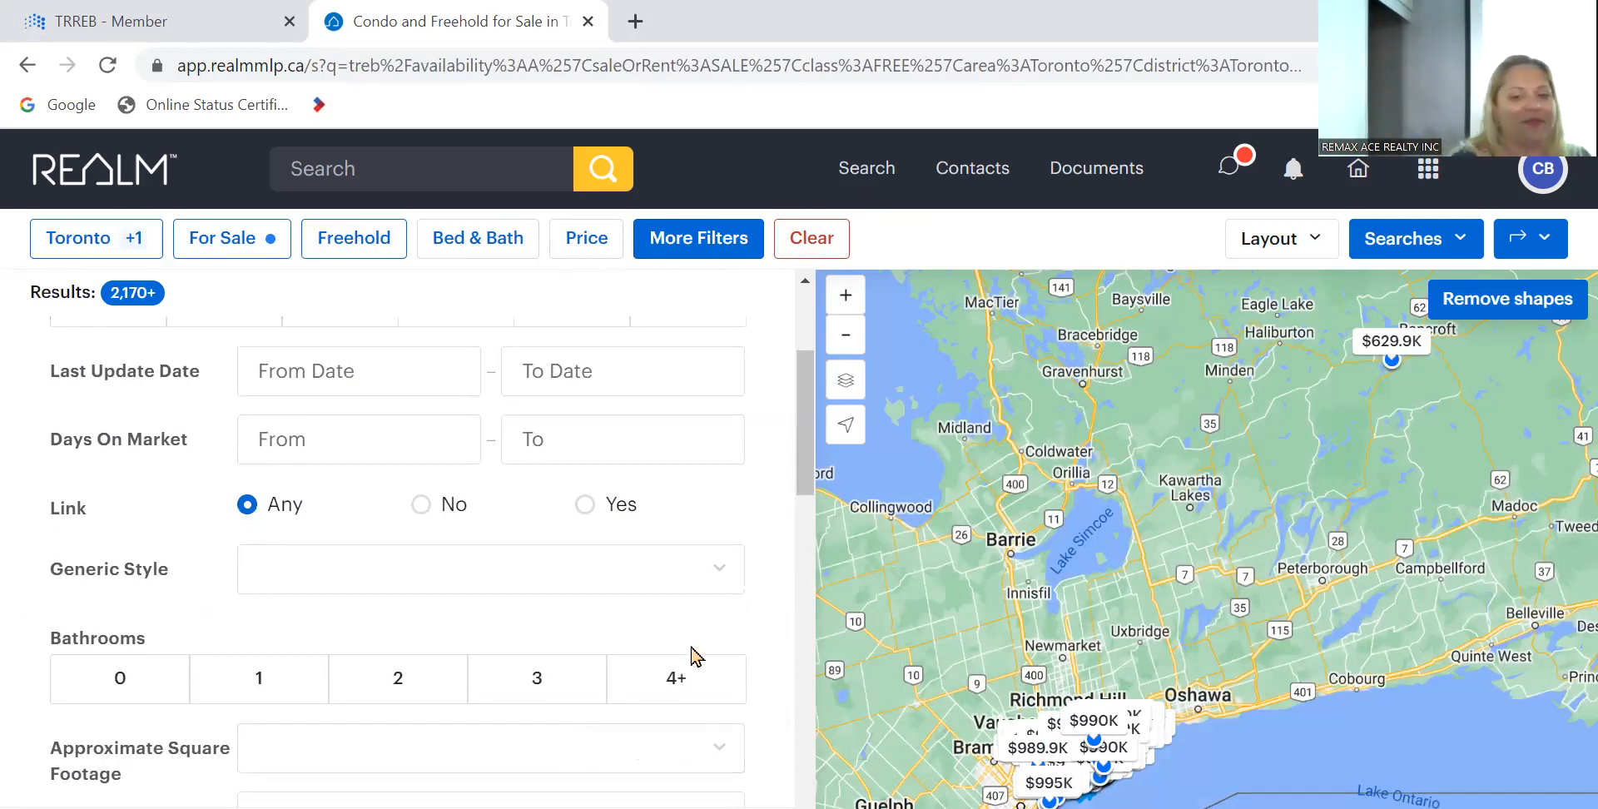
scroll(665, 633, up, 3)
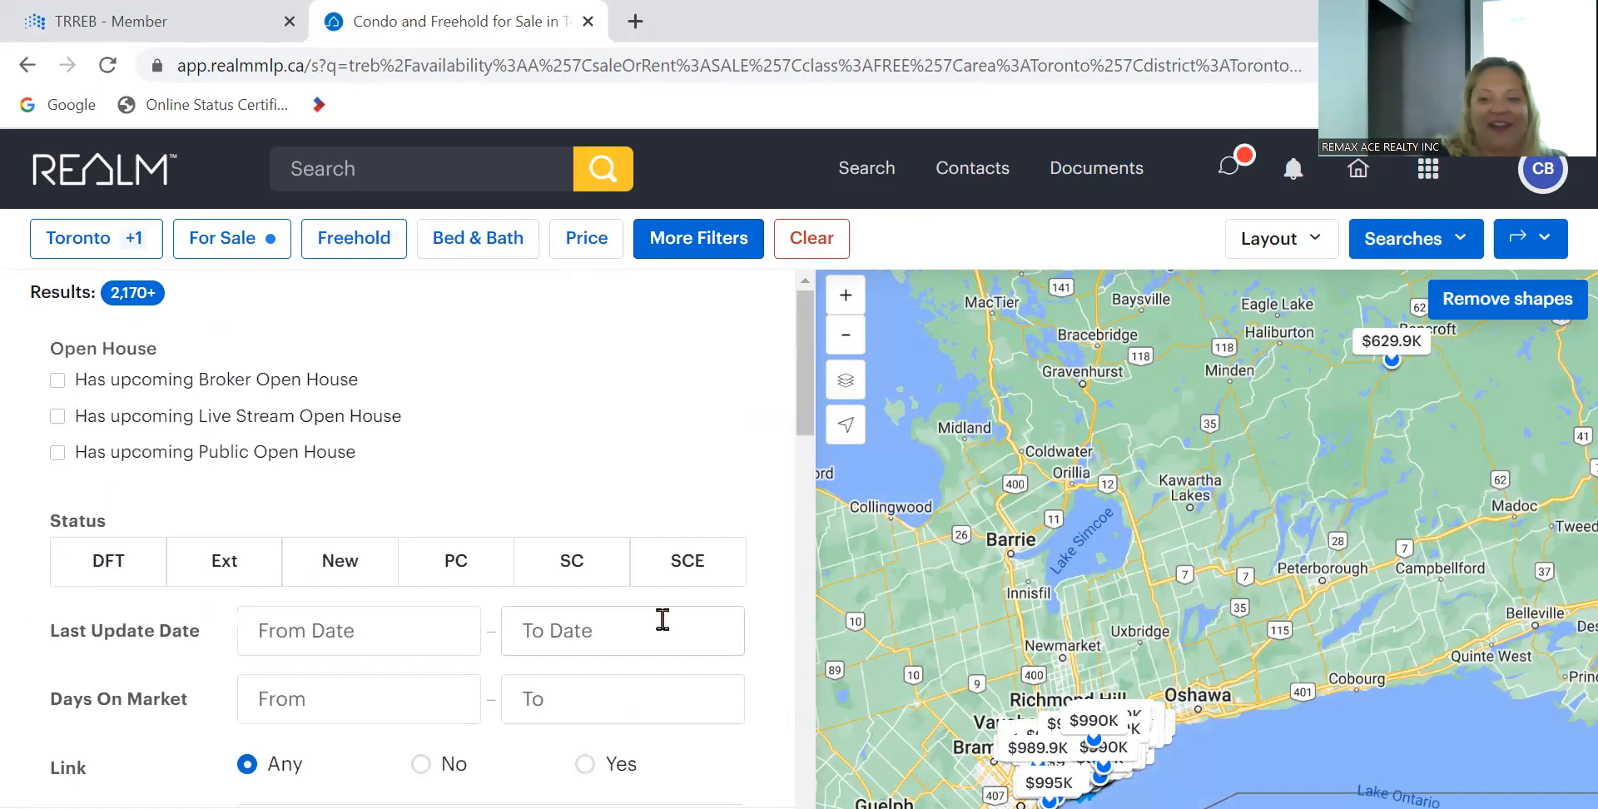
scroll(662, 619, down, 2)
scroll(663, 620, up, 2)
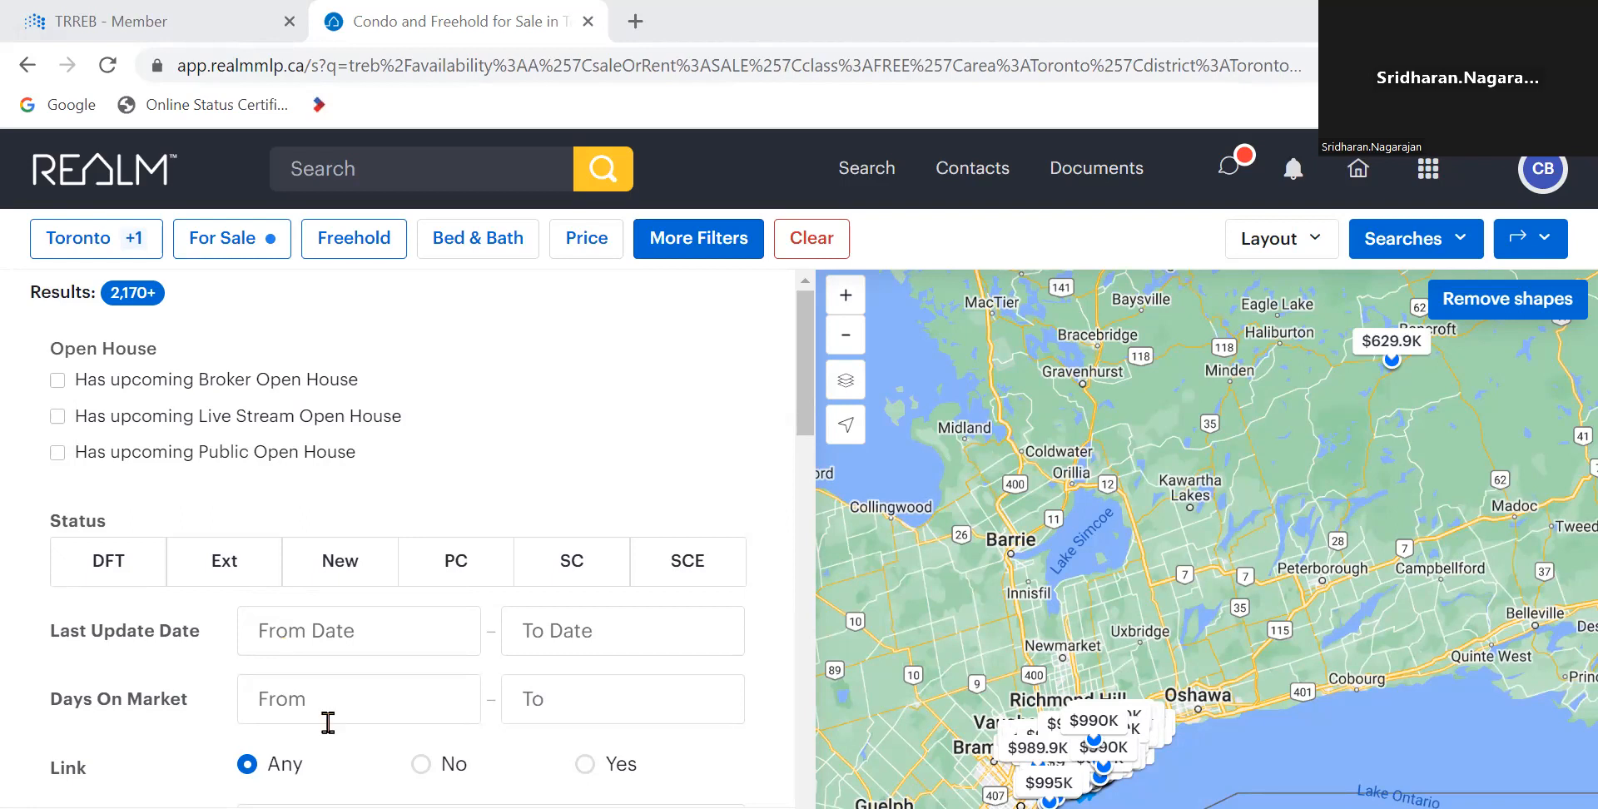
scroll(328, 724, down, 5)
scroll(328, 724, up, 5)
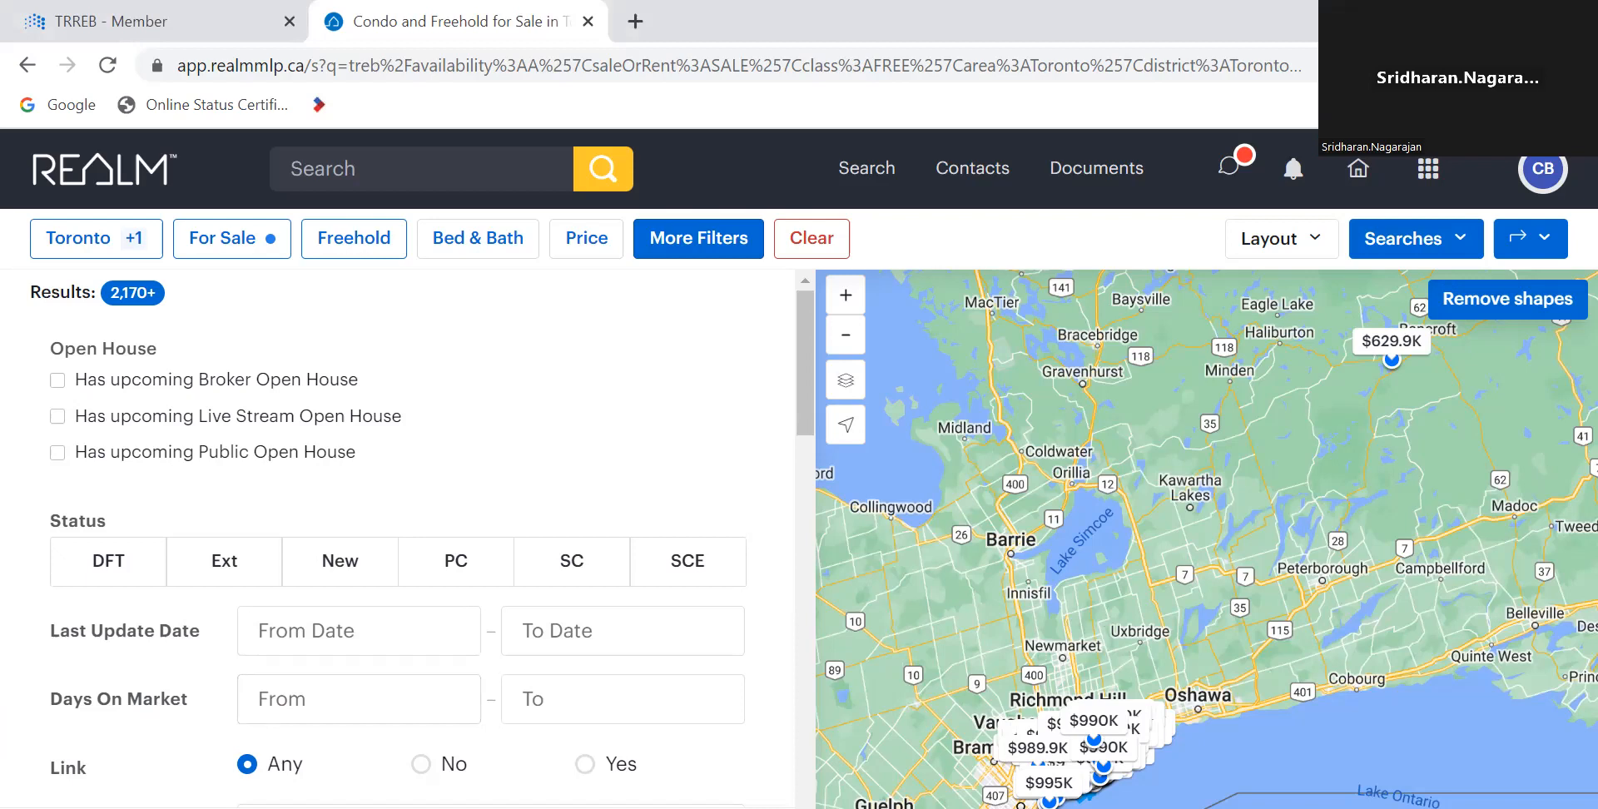
click(1512, 11)
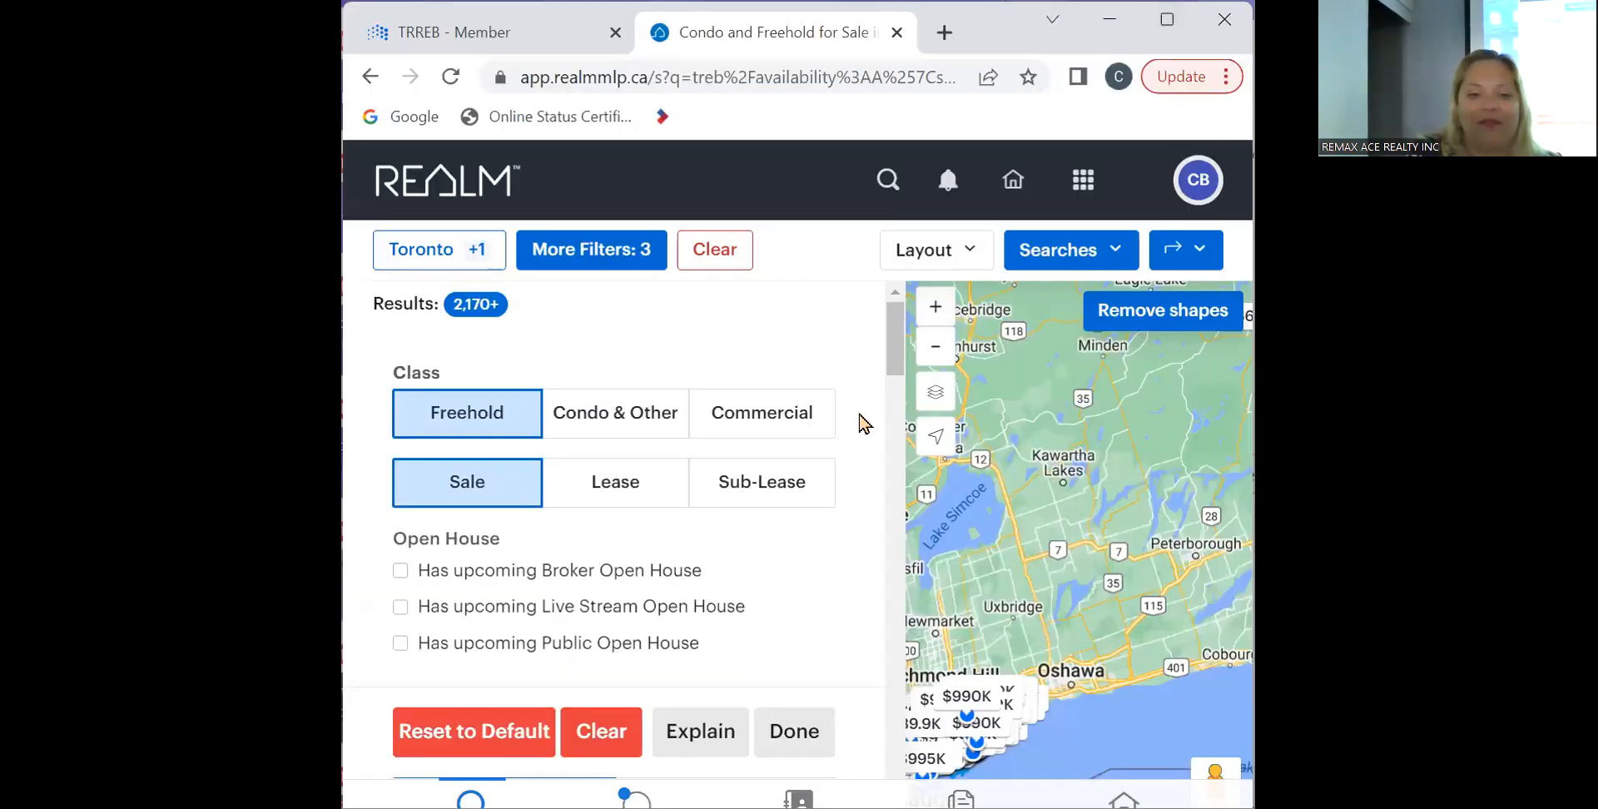
scroll(863, 425, down, 4)
scroll(864, 425, up, 4)
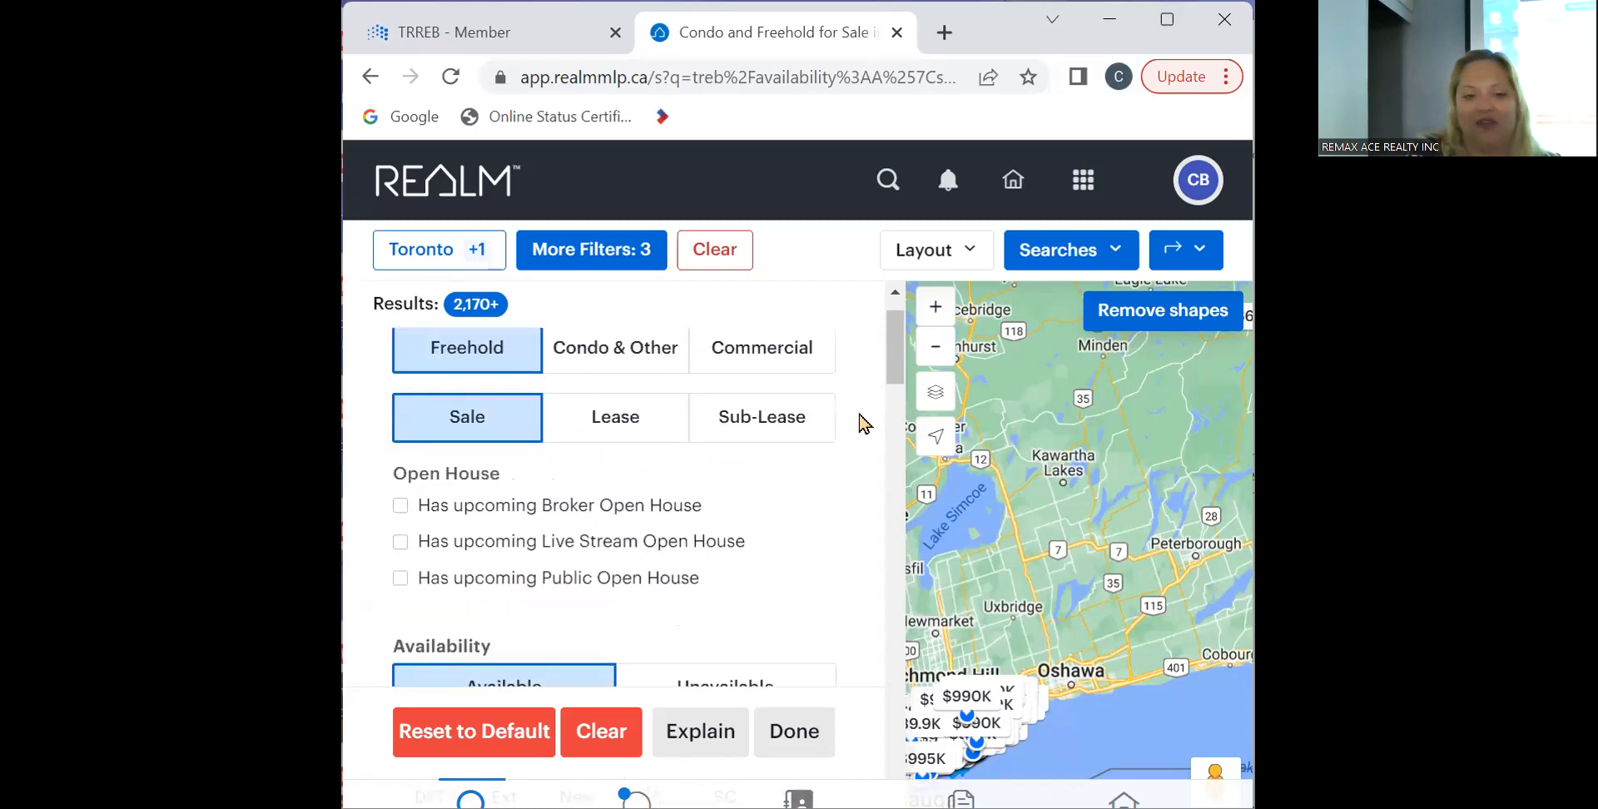
scroll(864, 424, up, 1)
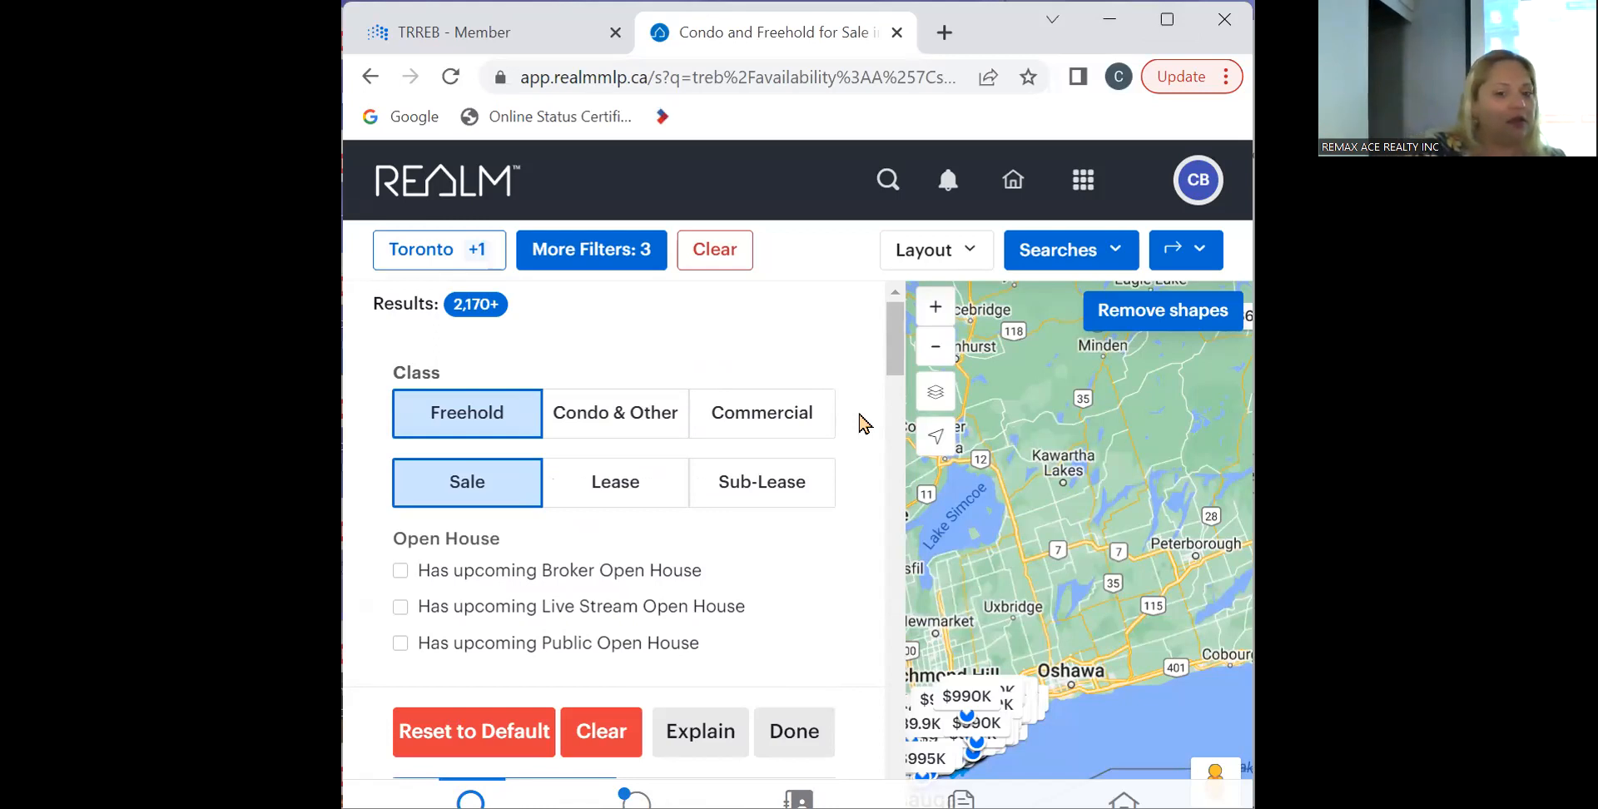
scroll(862, 559, down, 5)
scroll(862, 559, up, 5)
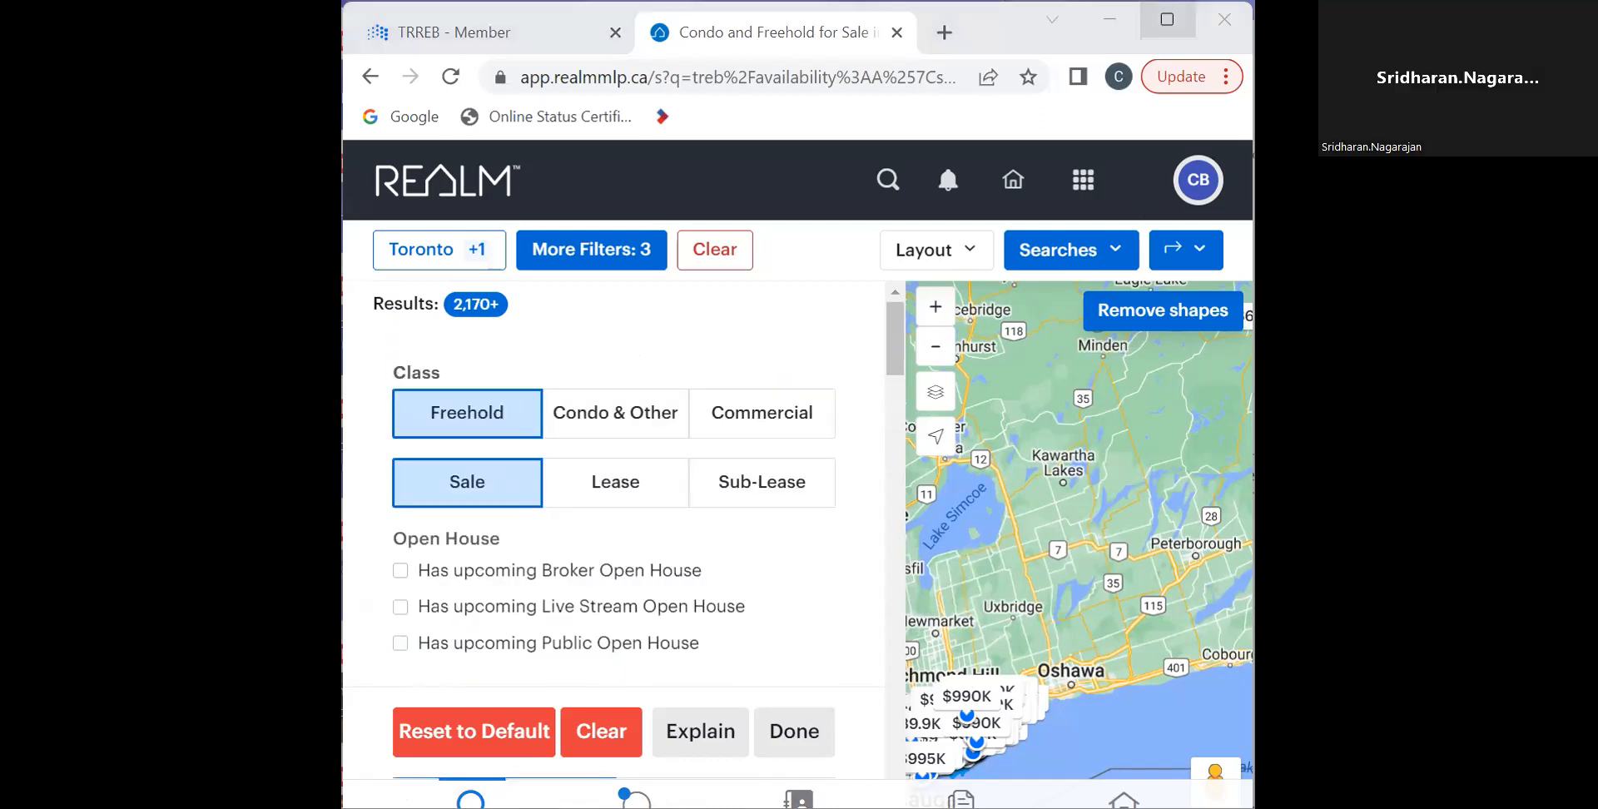
click(1166, 19)
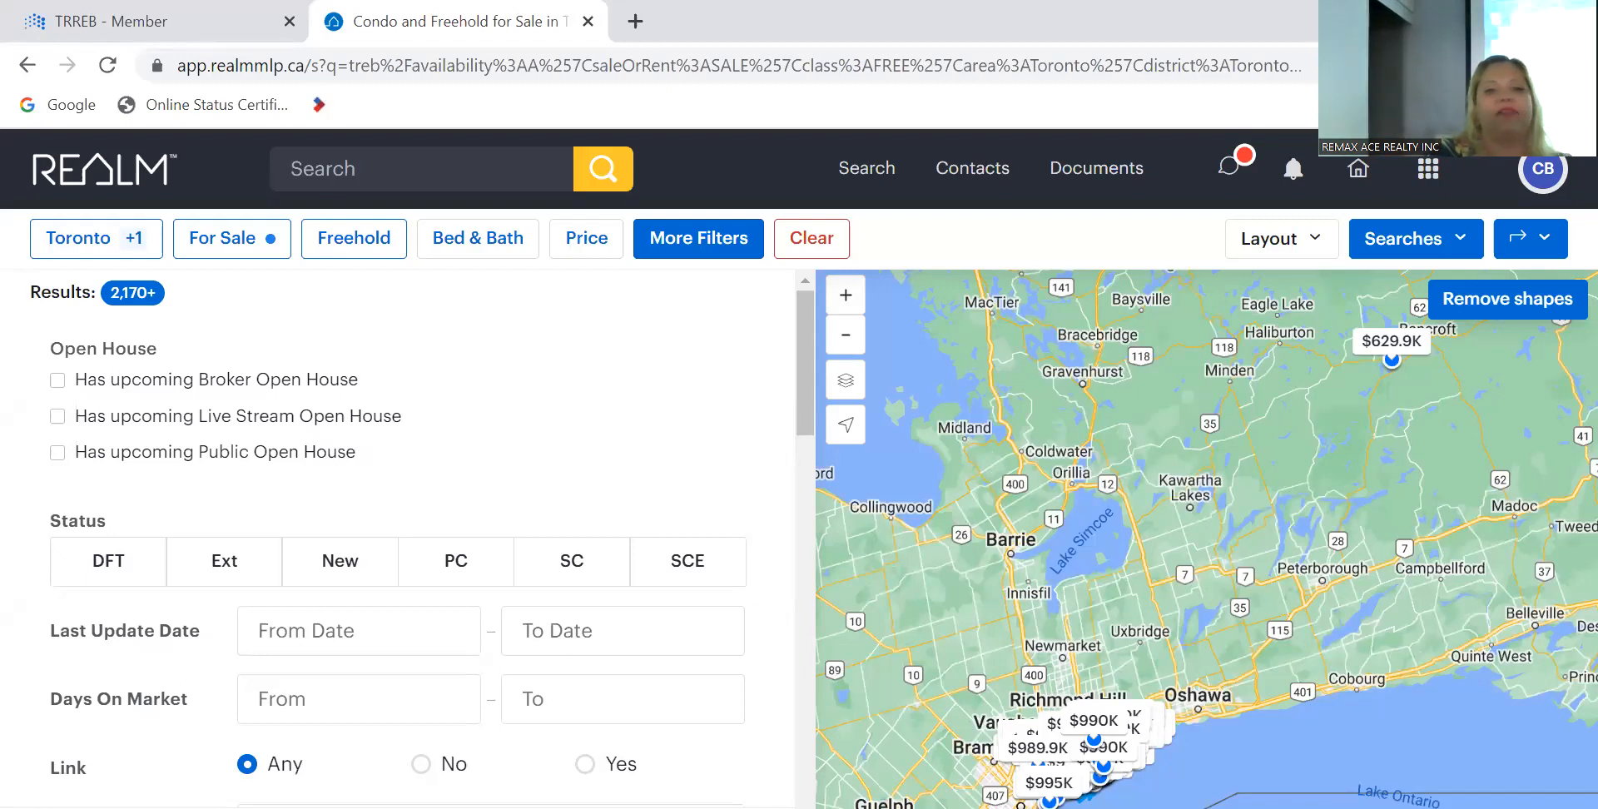
click(1512, 9)
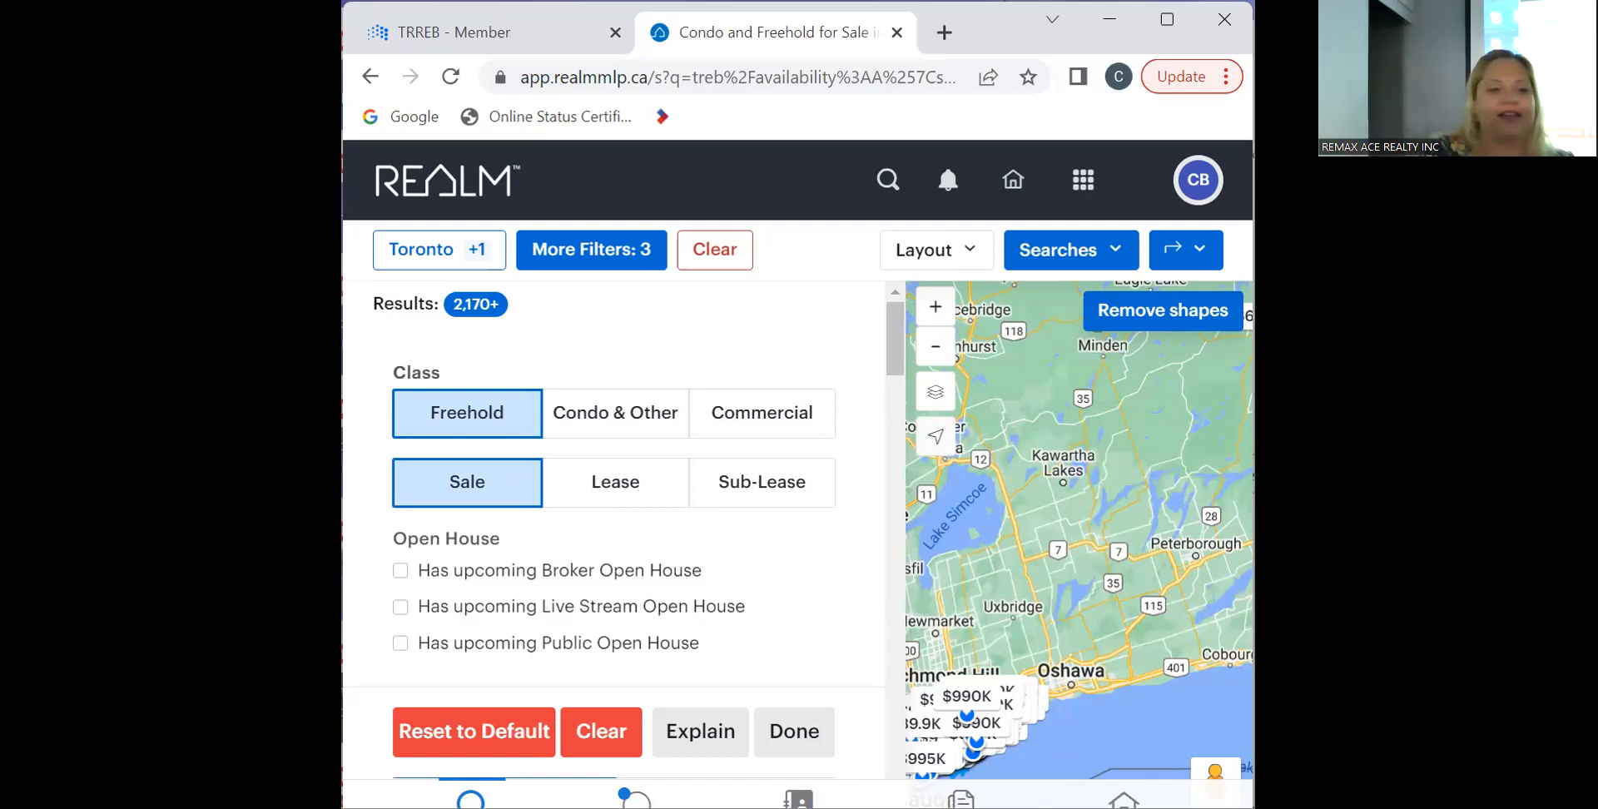
drag(342, 444, 77, 445)
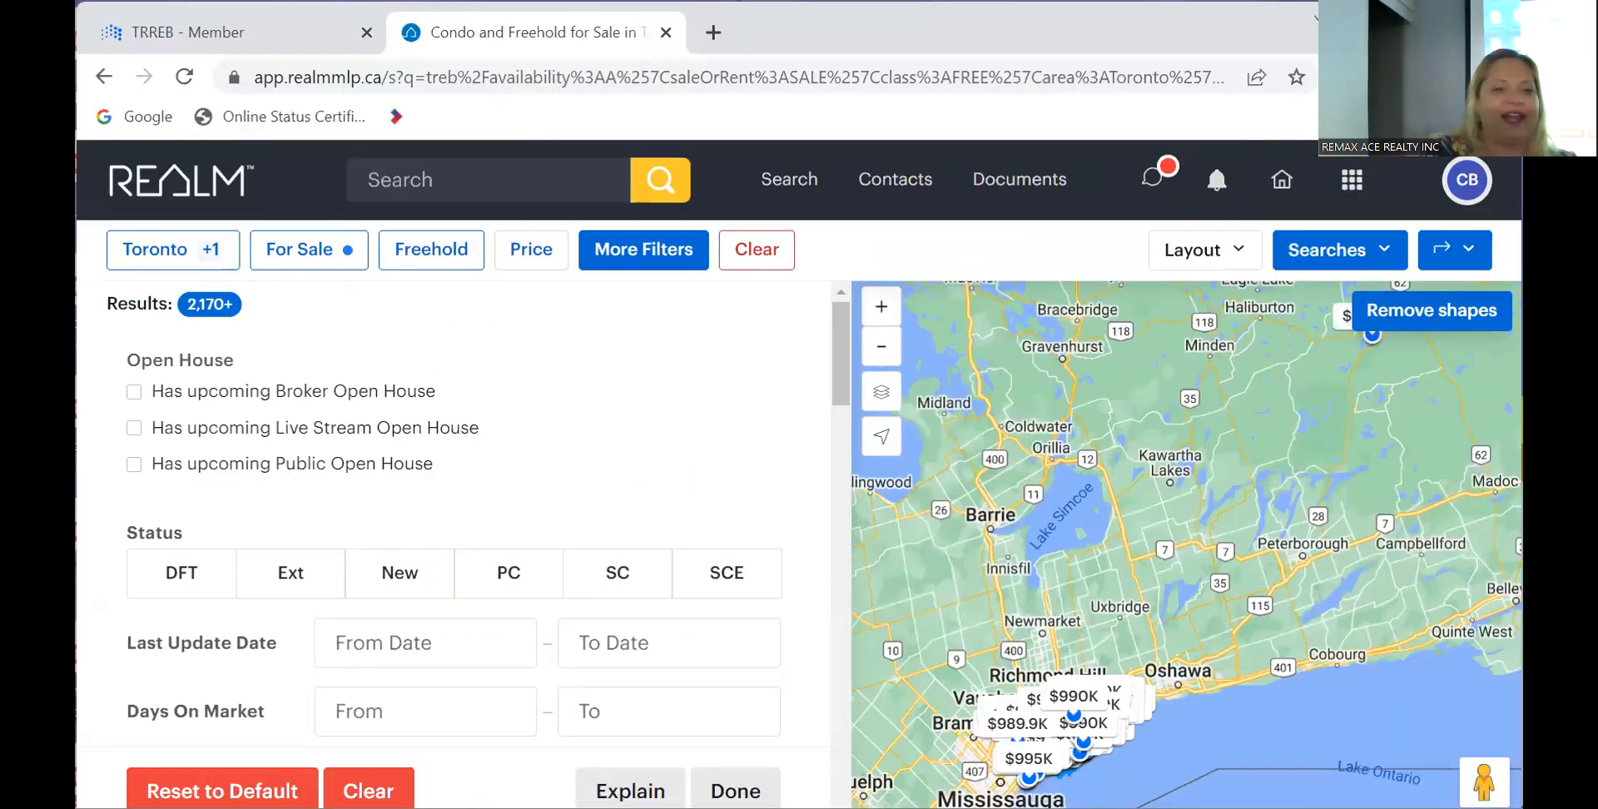
drag(77, 482, 7, 483)
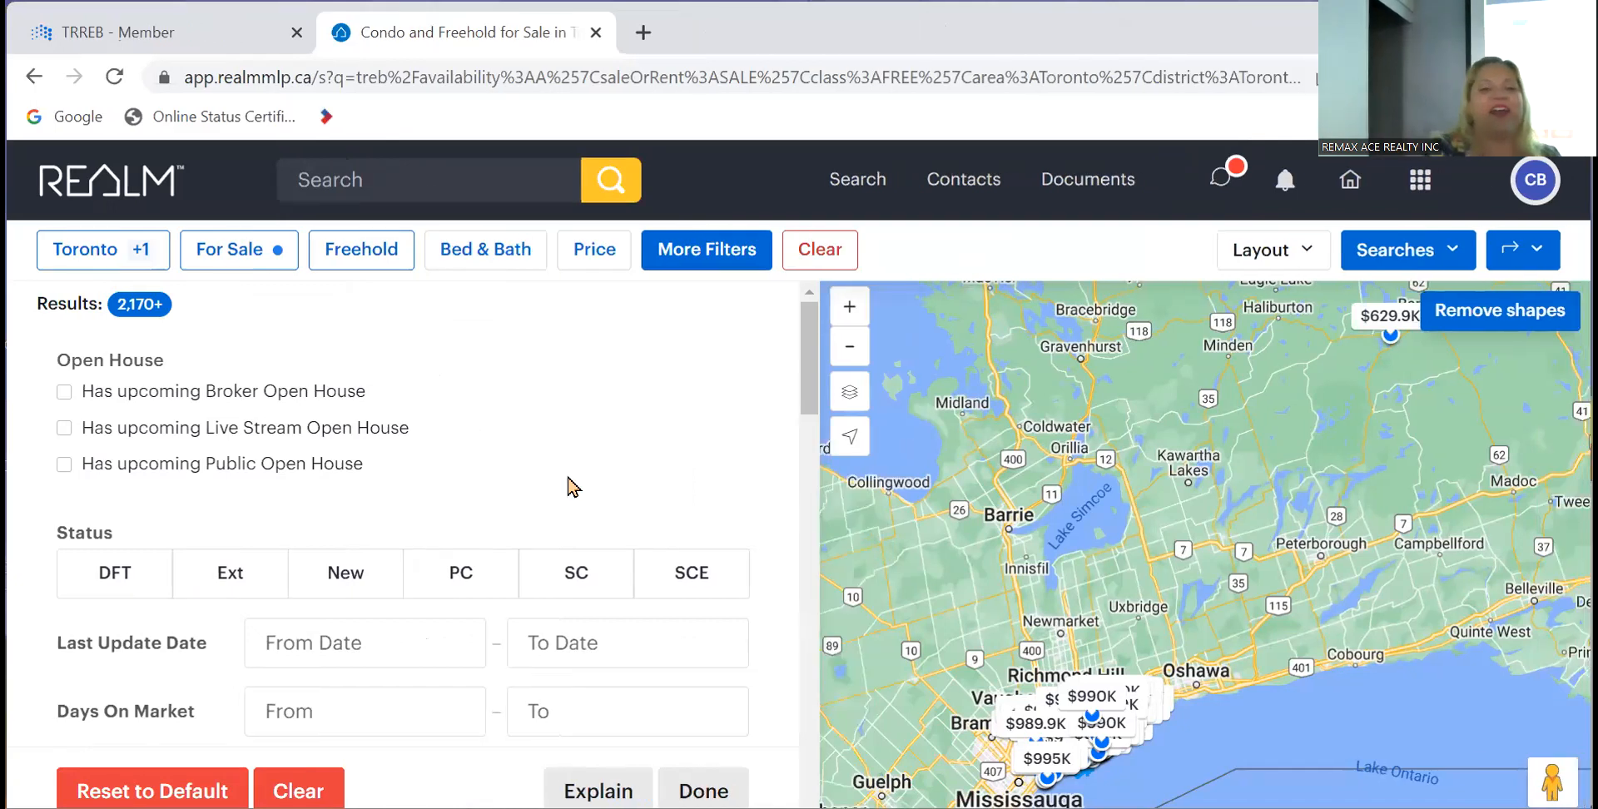
click(703, 790)
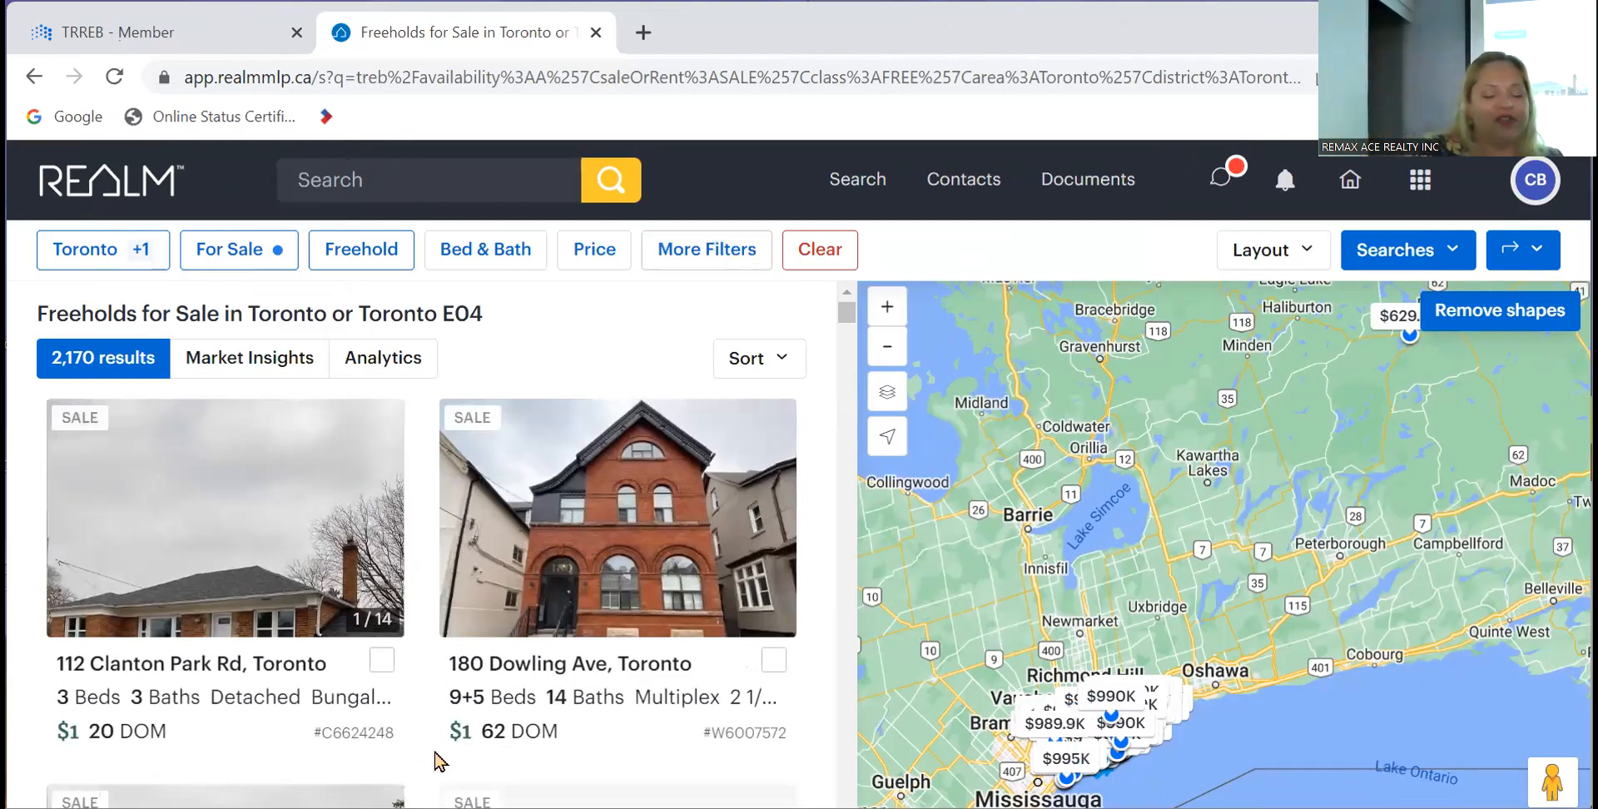
scroll(435, 754, down, 3)
scroll(435, 753, down, 2)
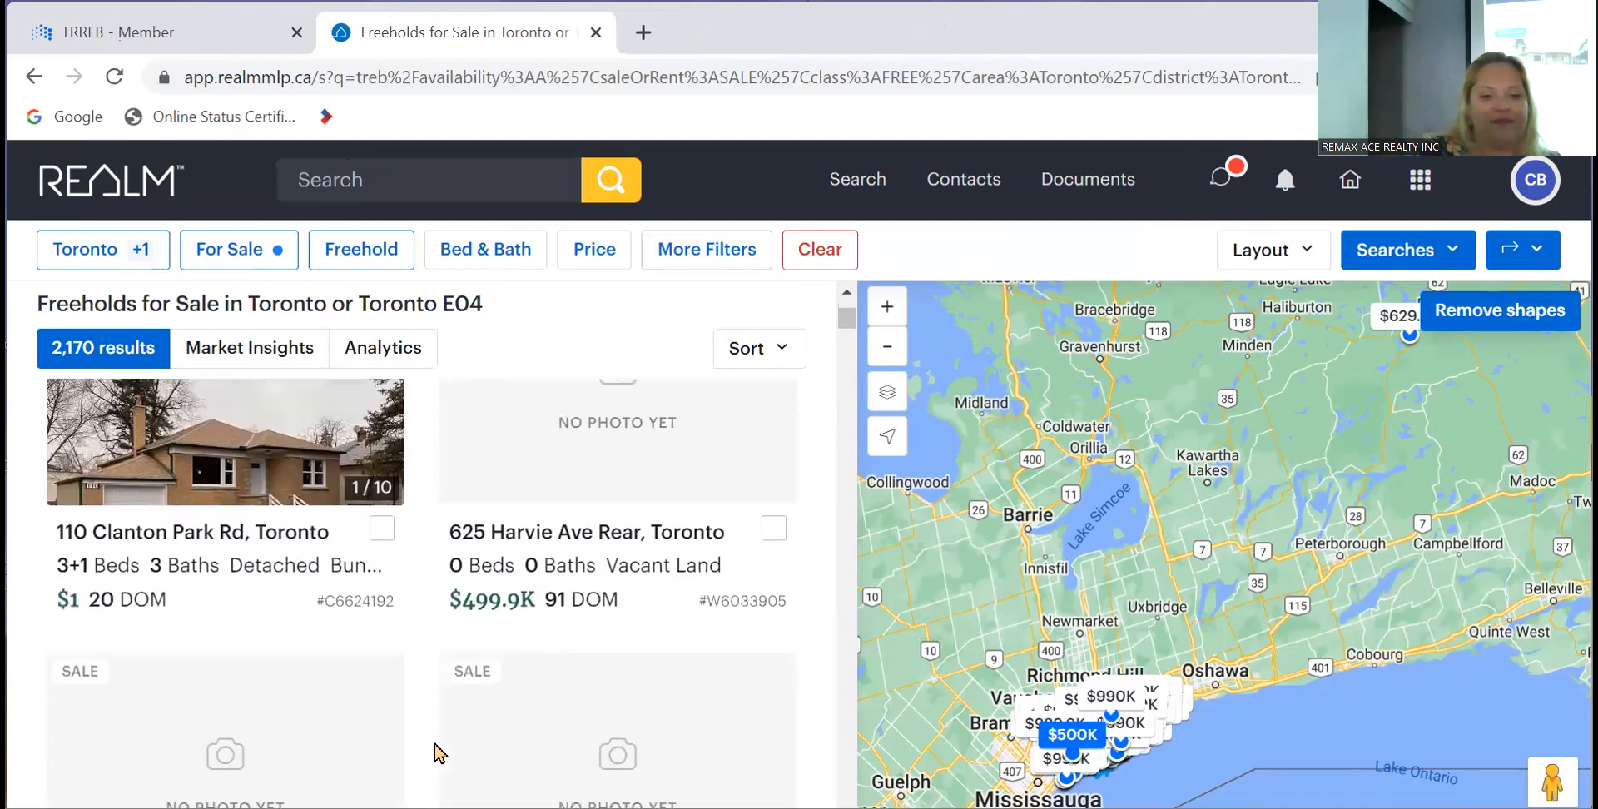
scroll(435, 753, up, 5)
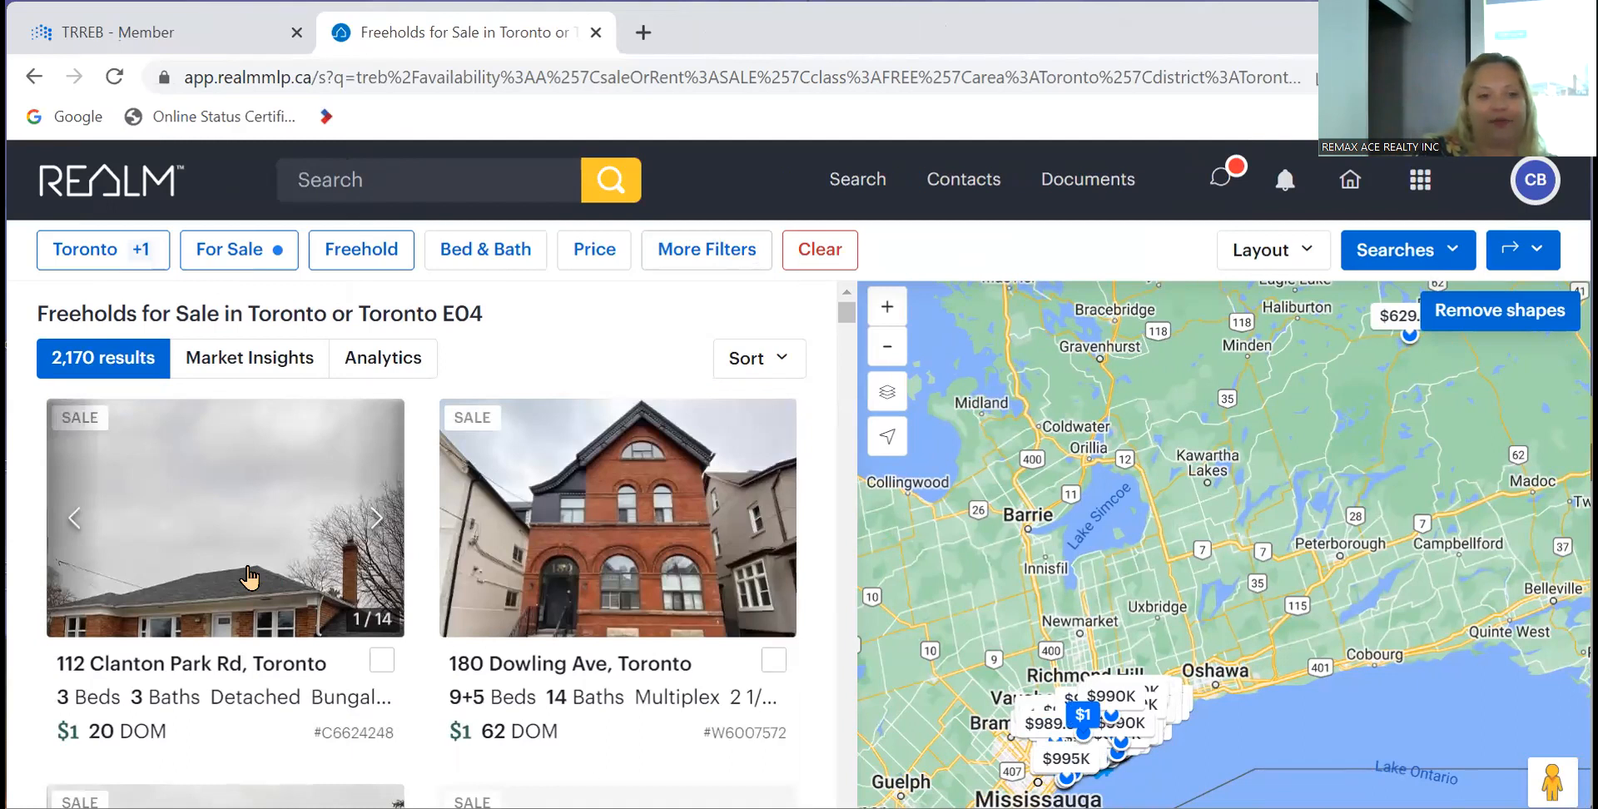
click(126, 266)
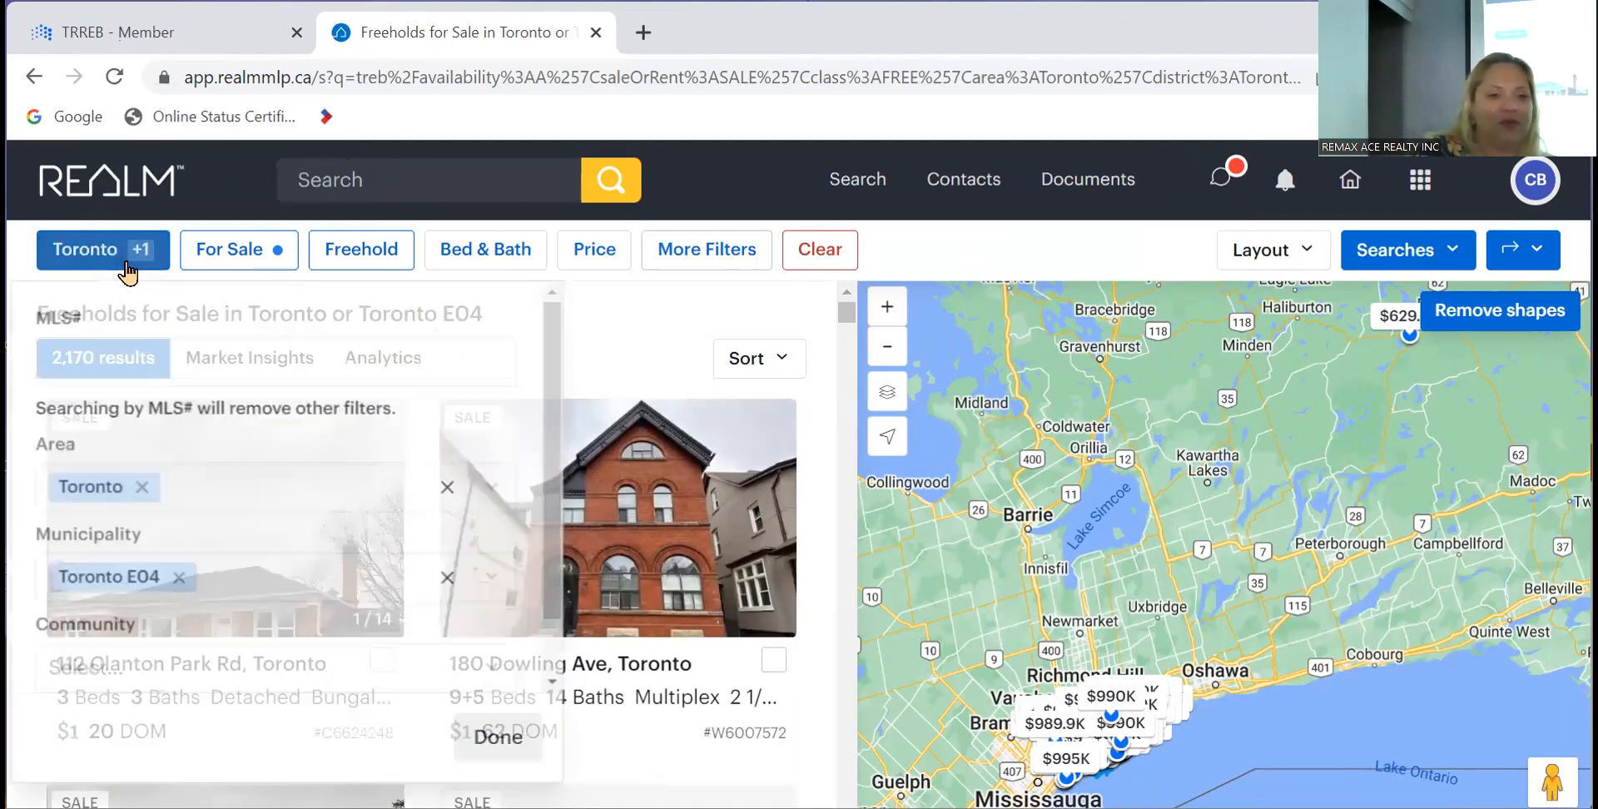
click(520, 745)
click(254, 523)
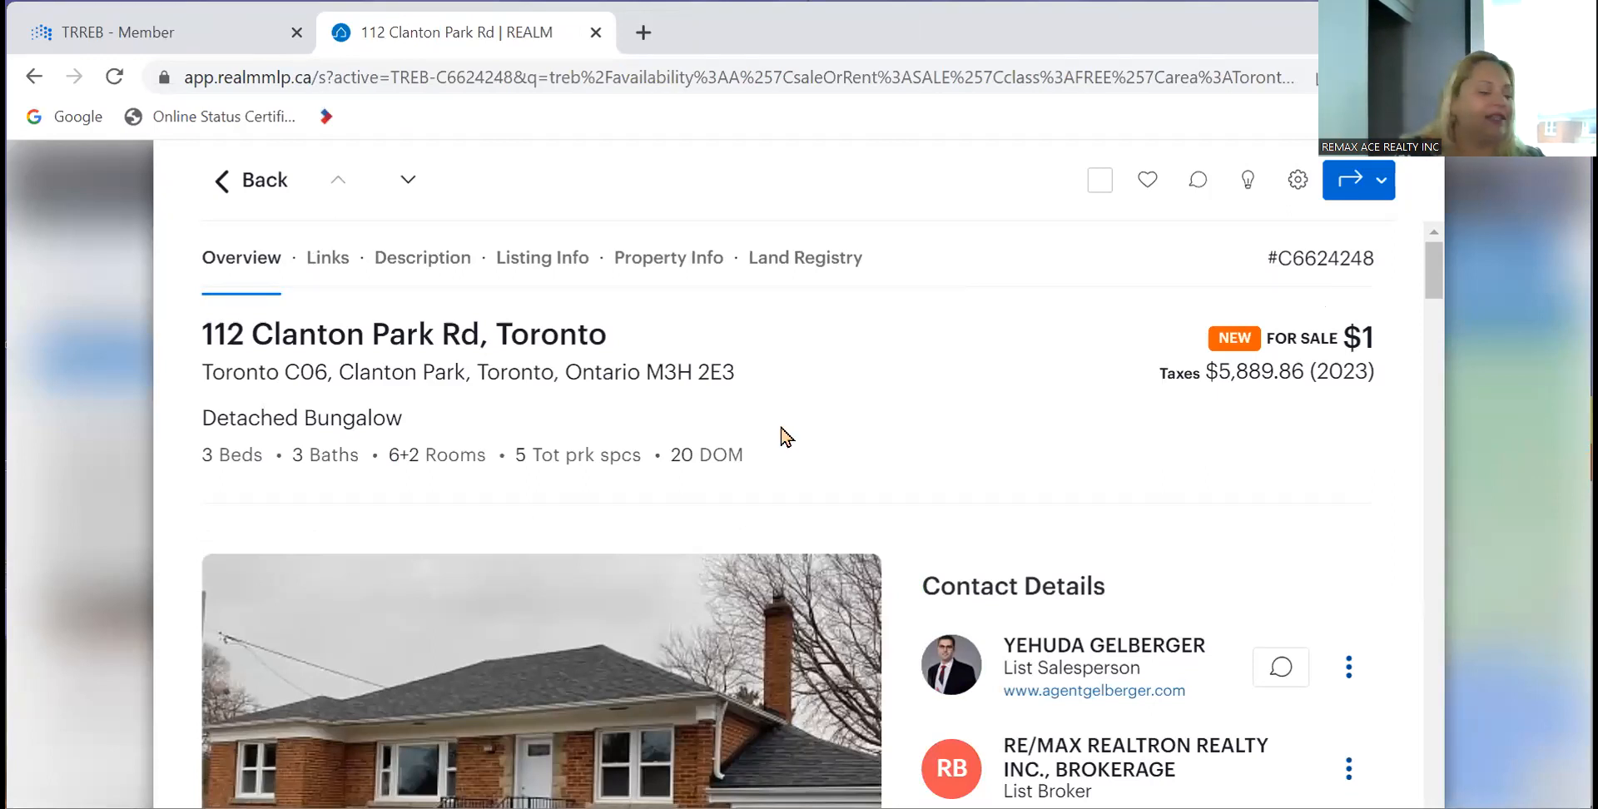
scroll(782, 434, down, 4)
scroll(782, 435, down, 6)
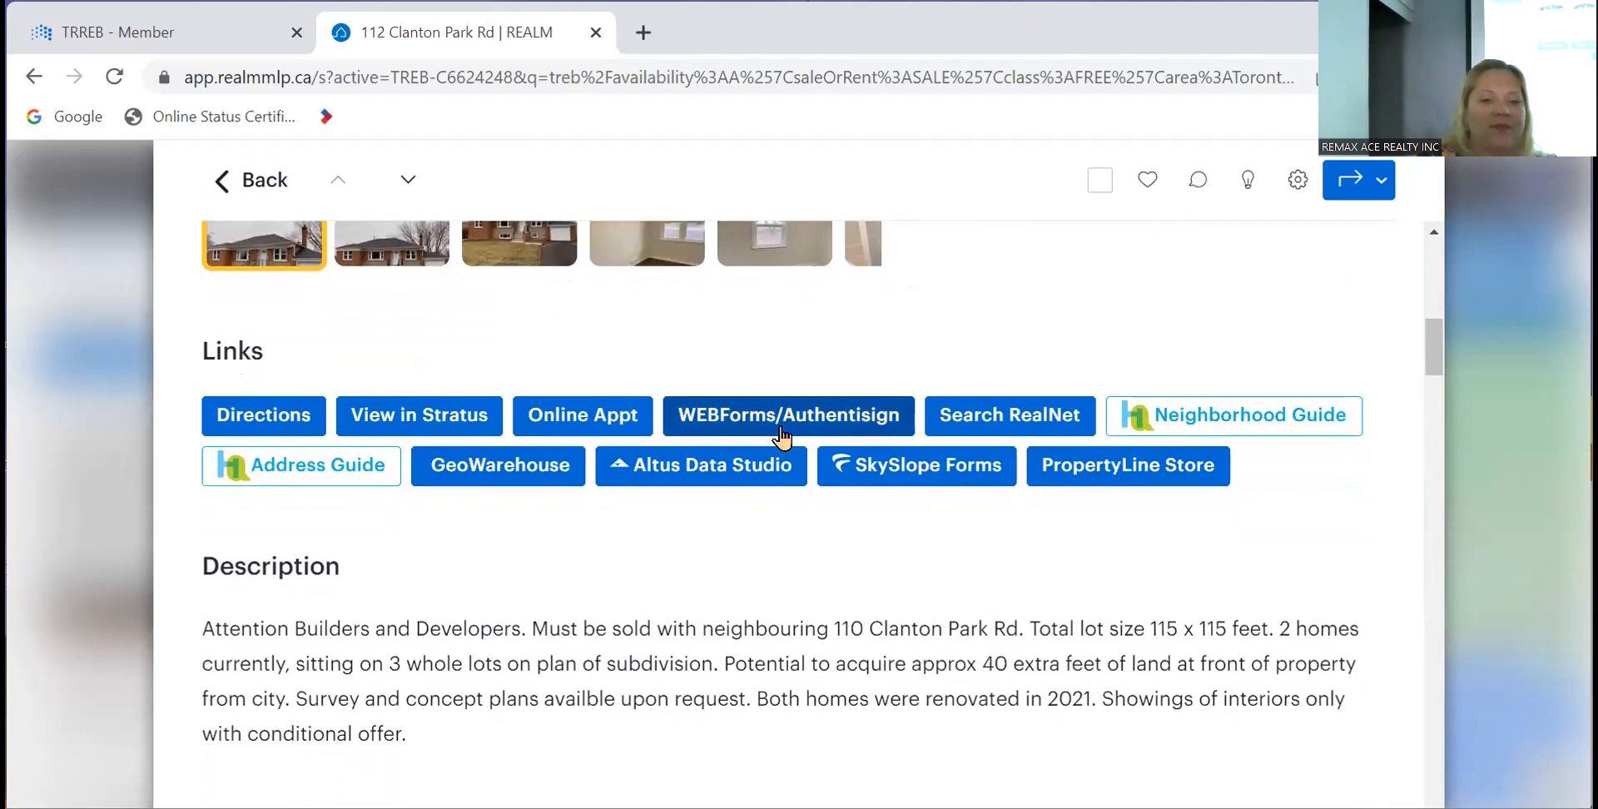
scroll(782, 435, up, 4)
scroll(782, 434, down, 5)
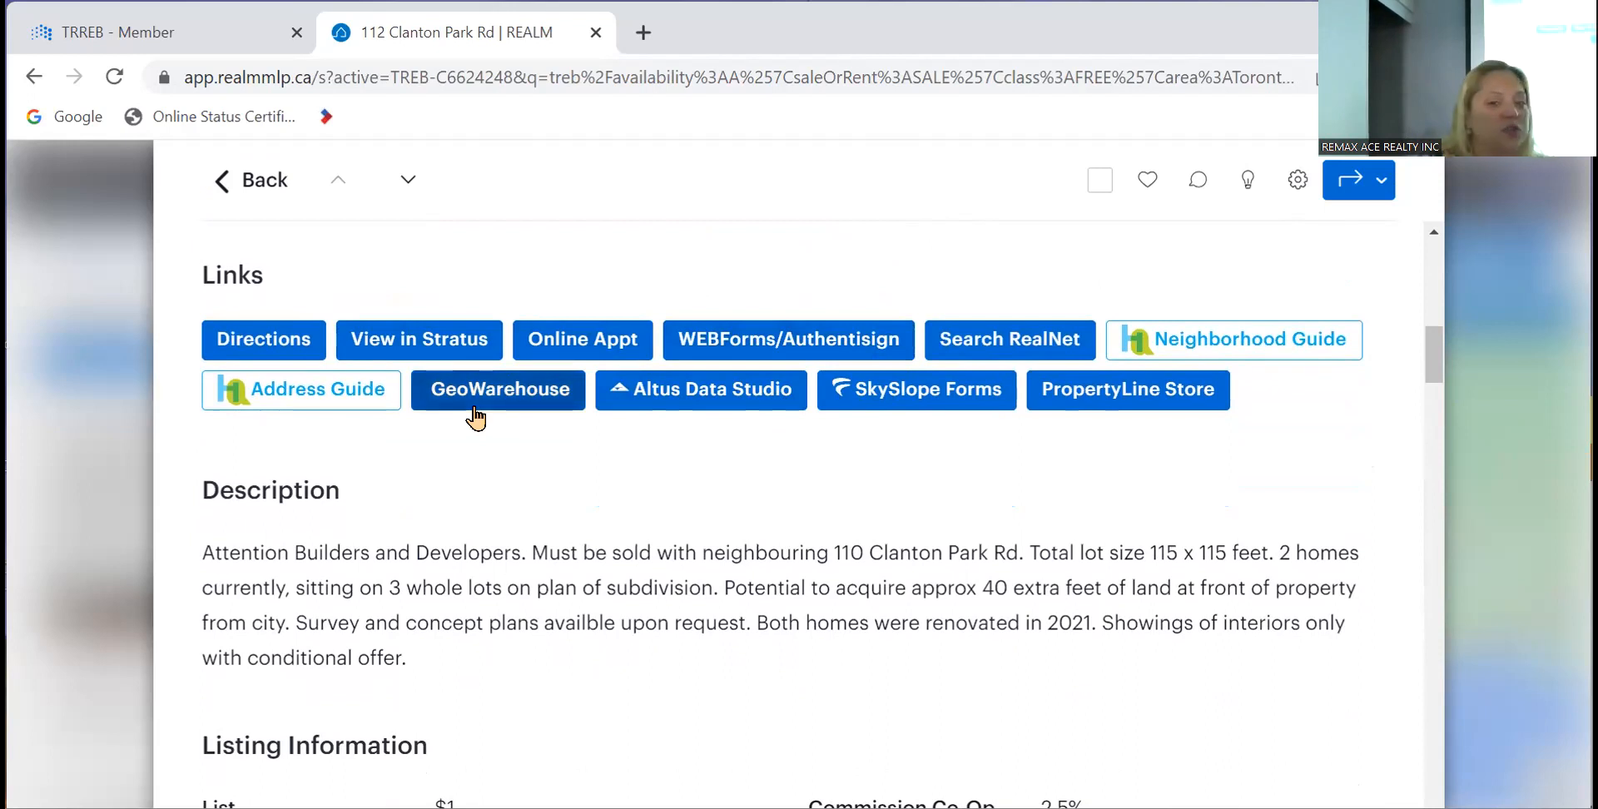
- Open the listing in SkySlope Forms, close that tab, then open it in SkySlope Forms again
click(947, 397)
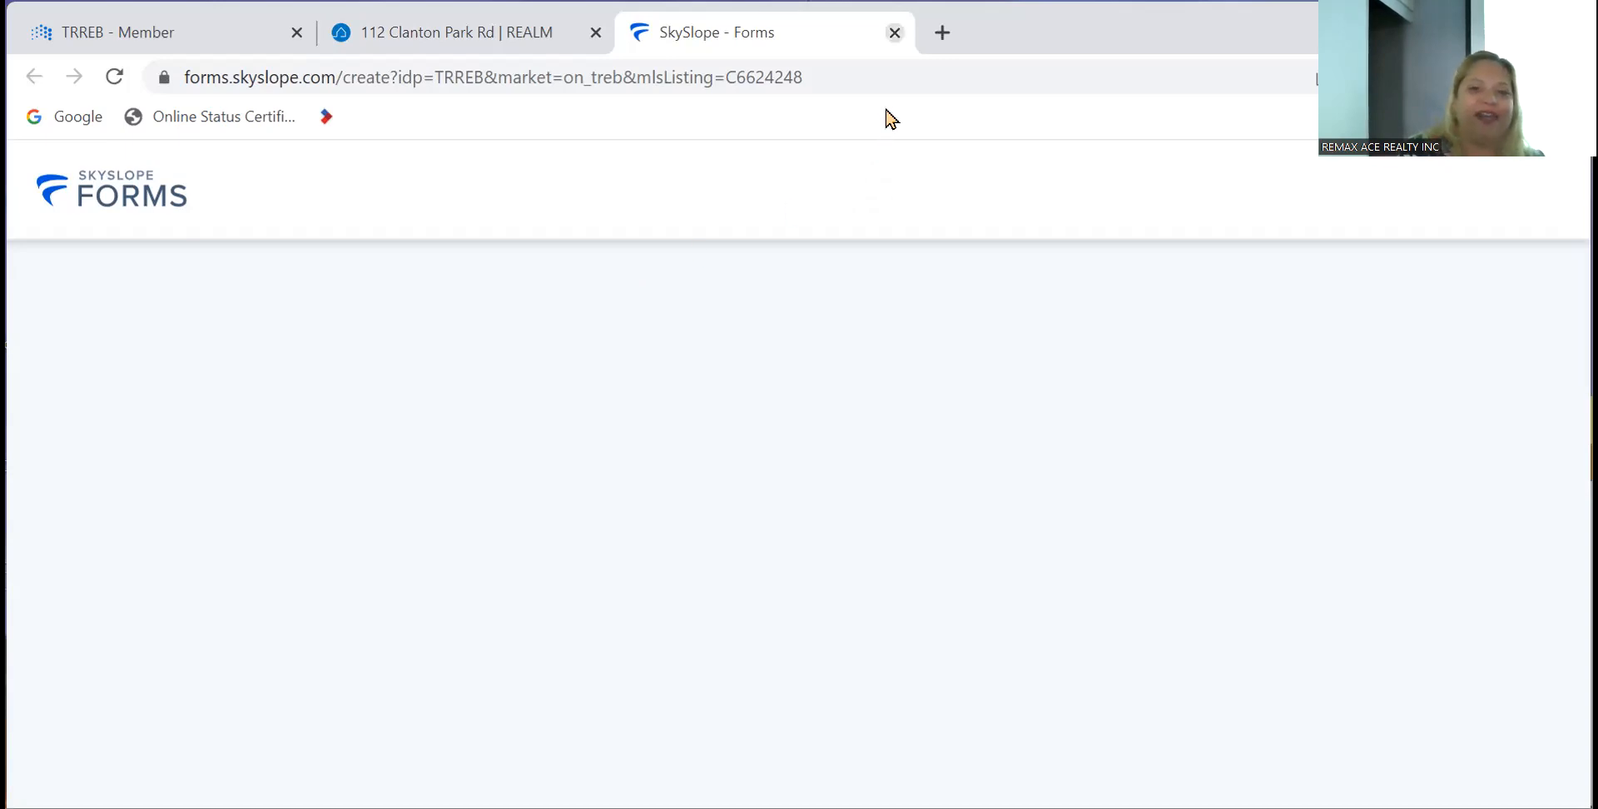
key(ctrl+w)
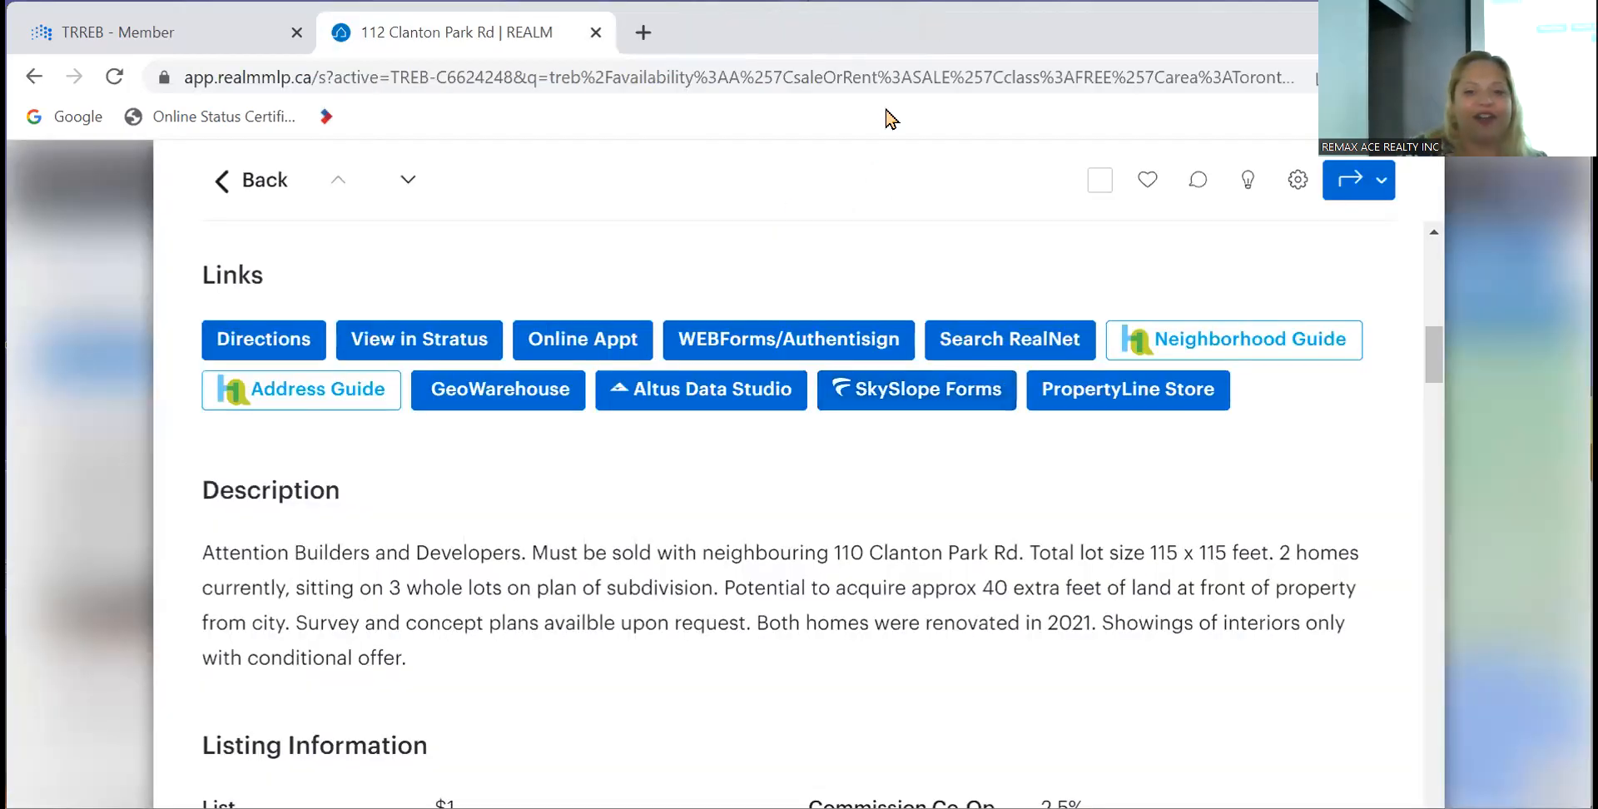
click(895, 402)
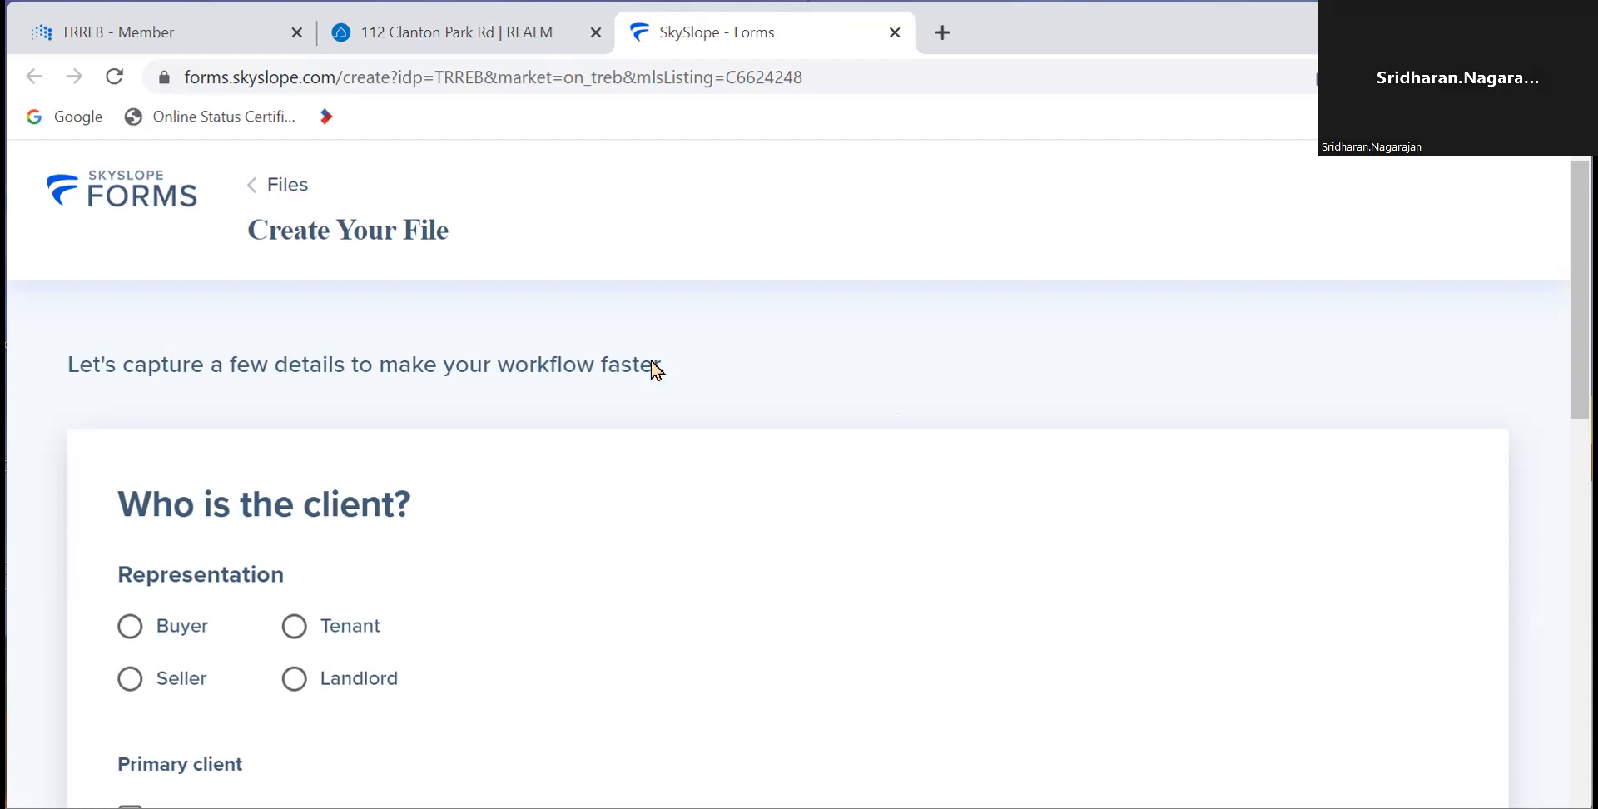
- Set the representation to Buyer and enter the primary client's first and last name
scroll(477, 367, down, 3)
scroll(482, 374, up, 2)
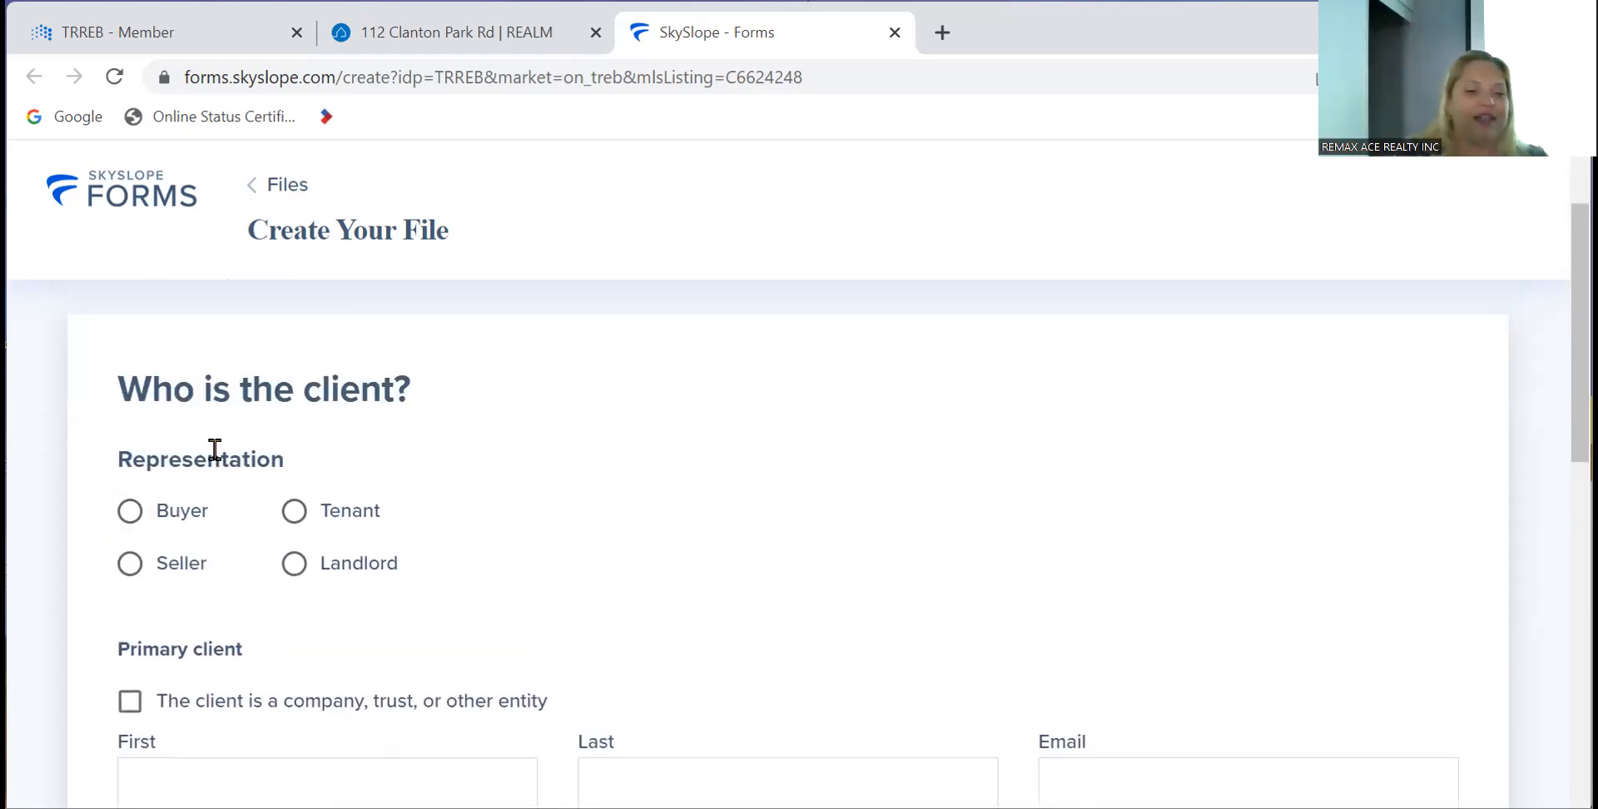
click(127, 518)
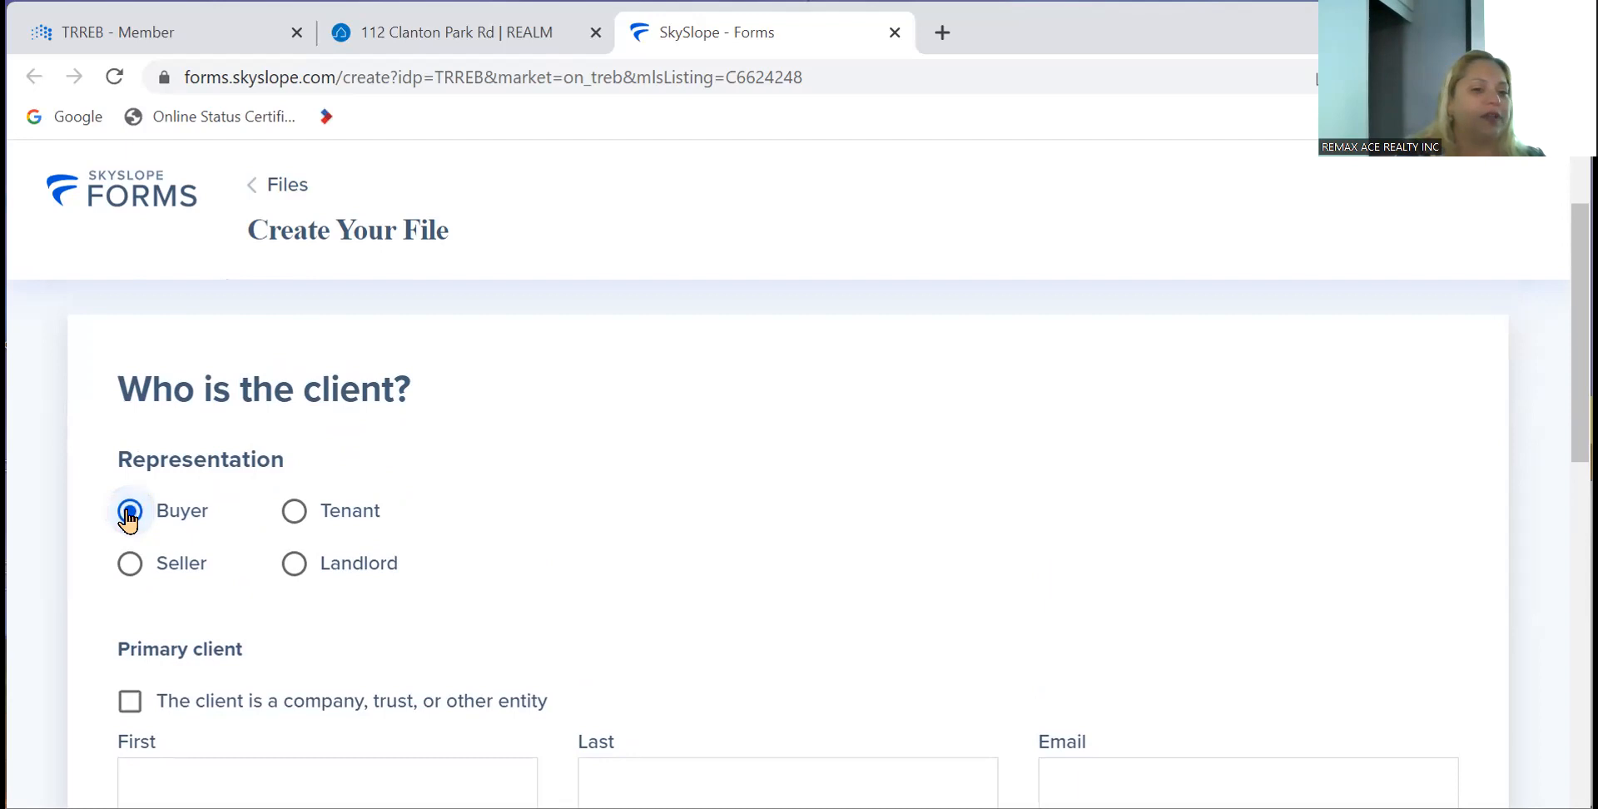
scroll(433, 502, down, 3)
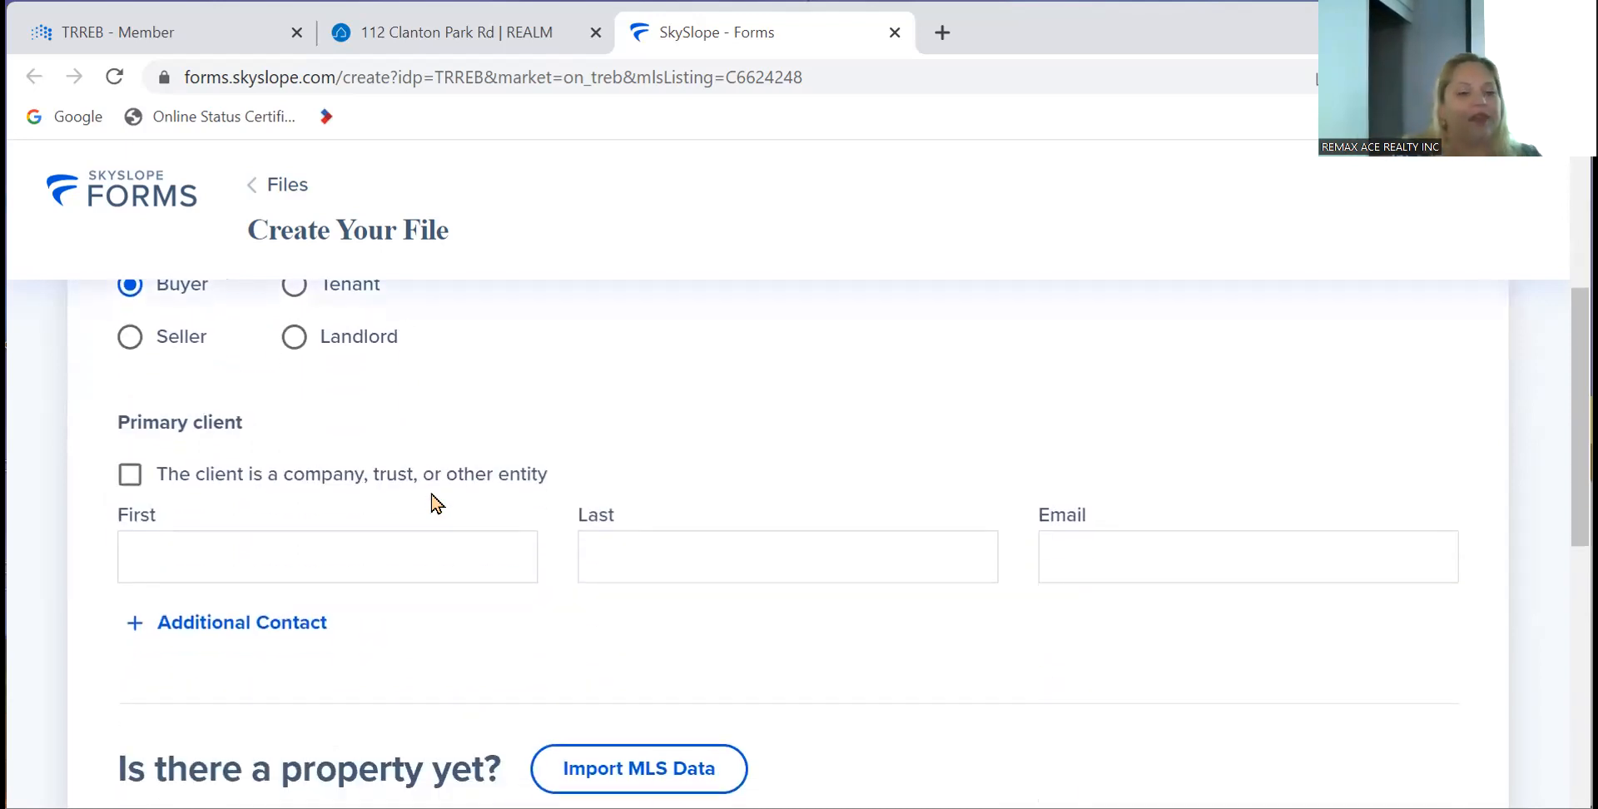
scroll(431, 501, down, 1)
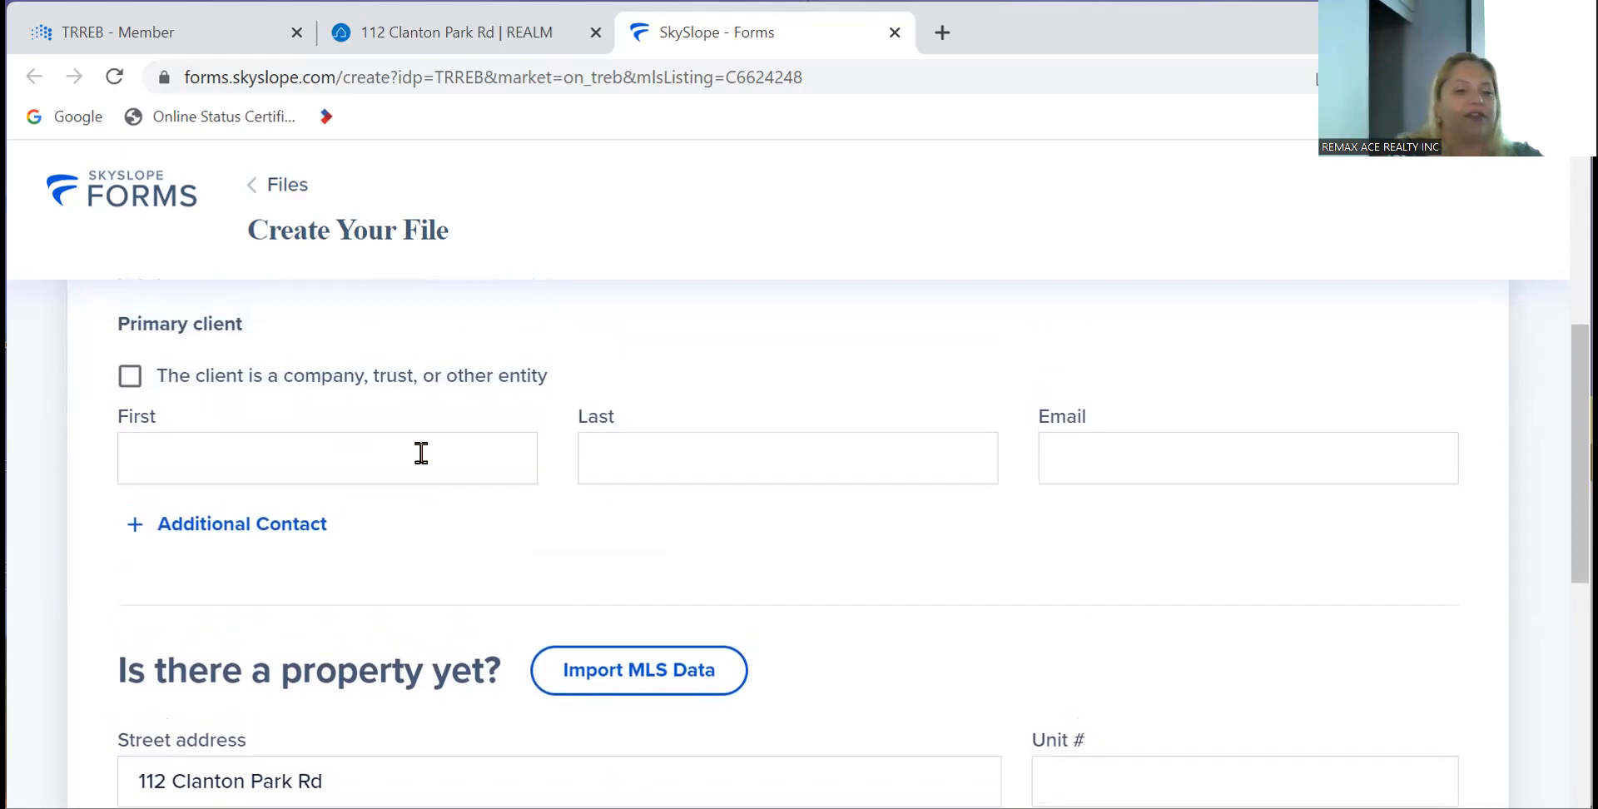
click(421, 453)
text(John)
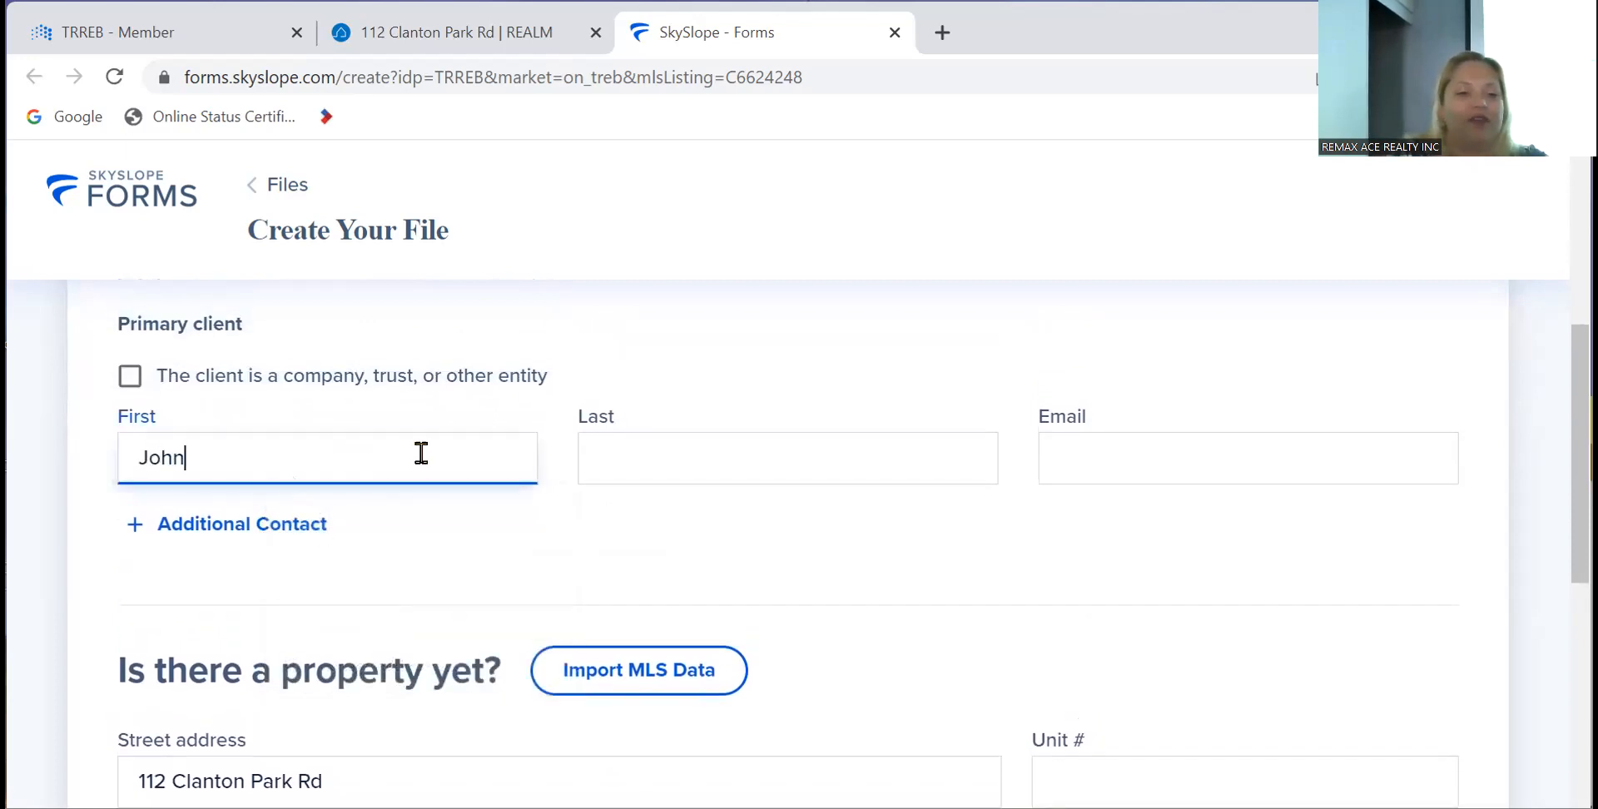
key(Tab)
text(Smith)
key(Tab)
scroll(421, 453, down, 3)
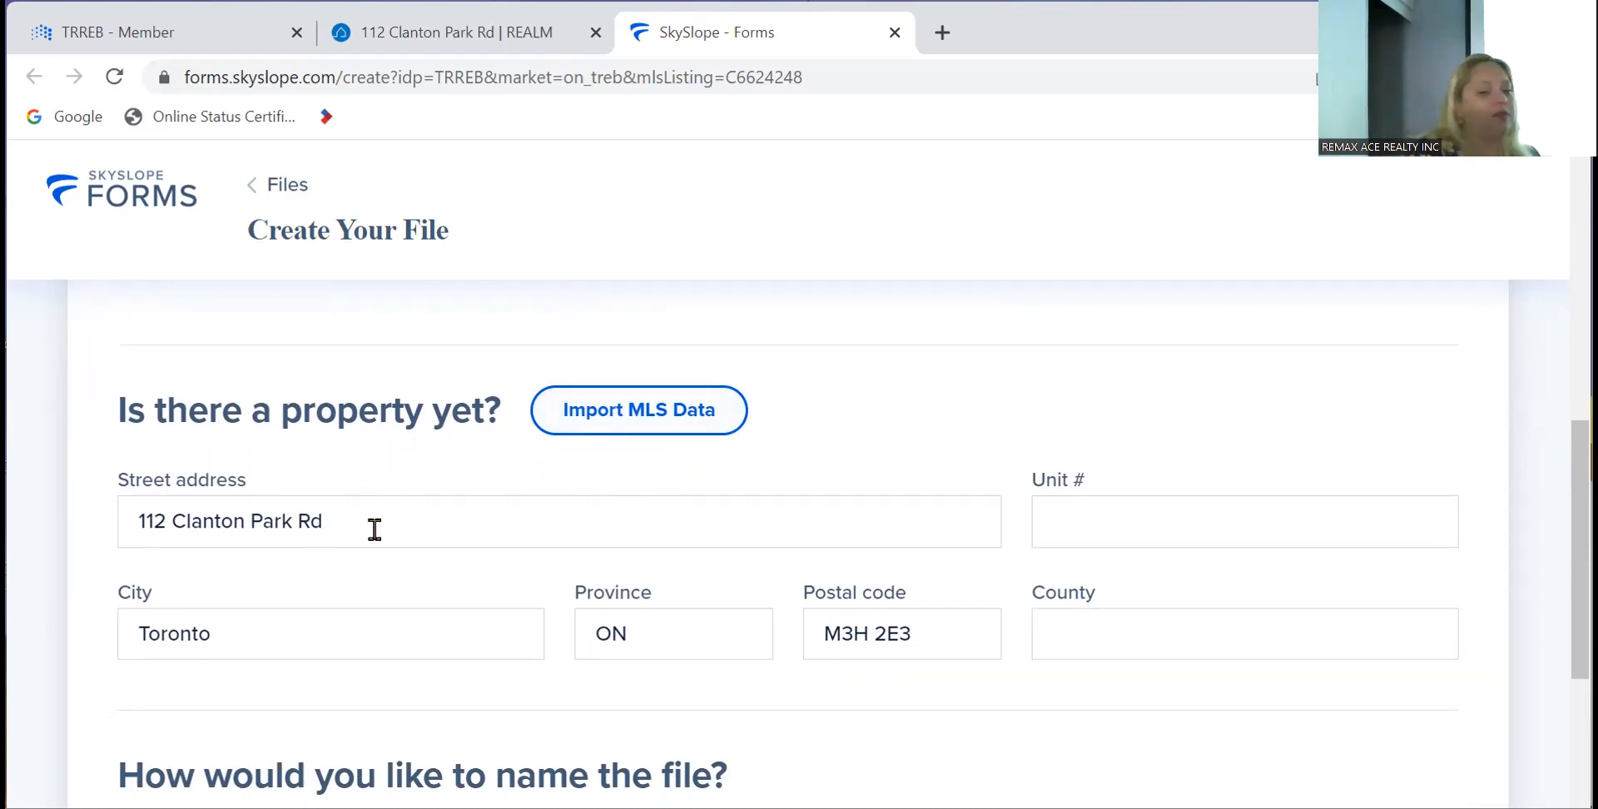
scroll(375, 530, down, 3)
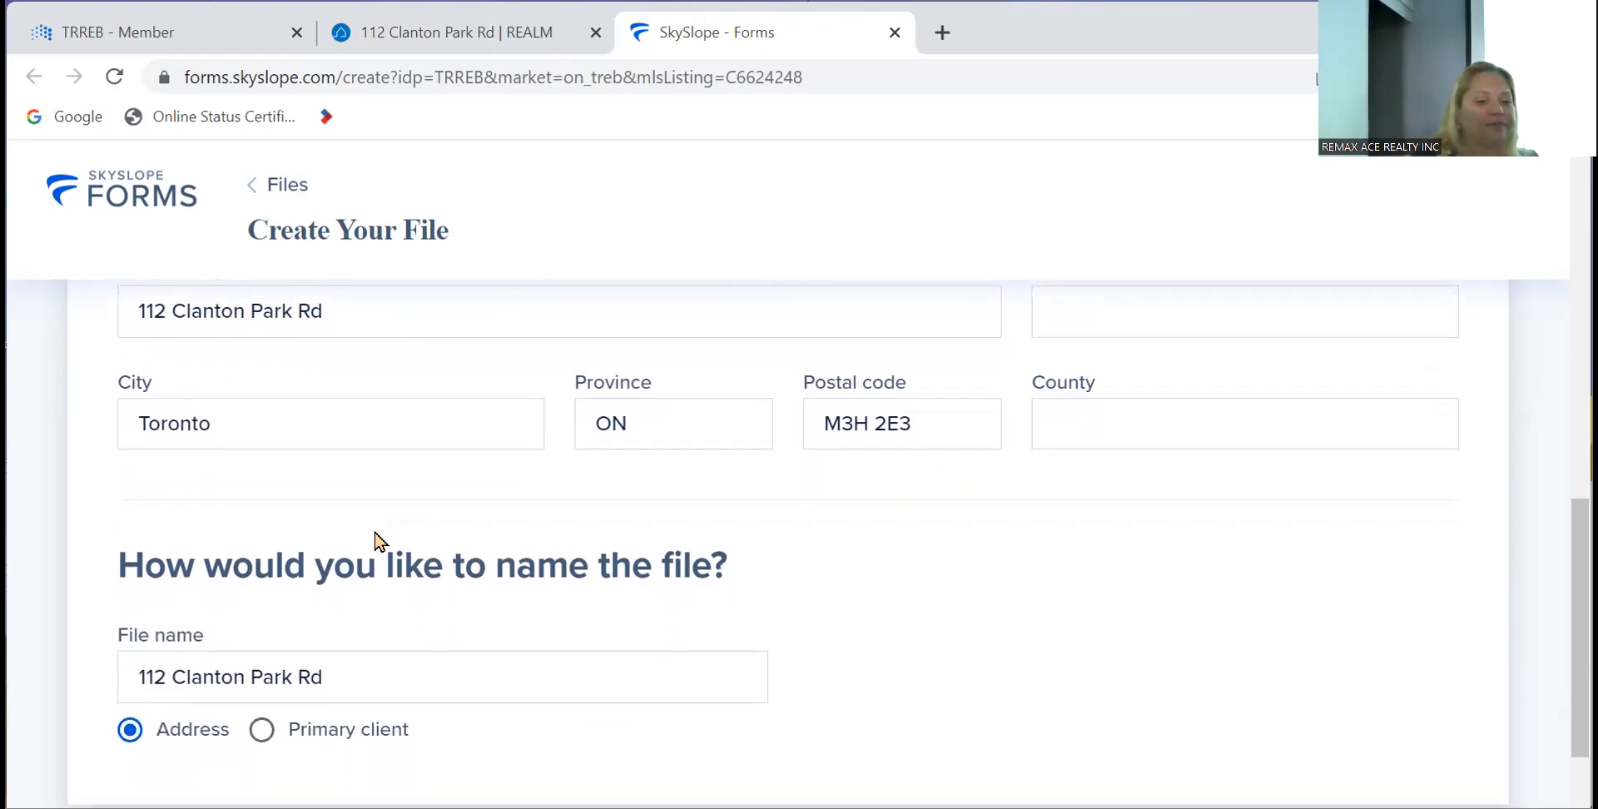
scroll(378, 540, down, 2)
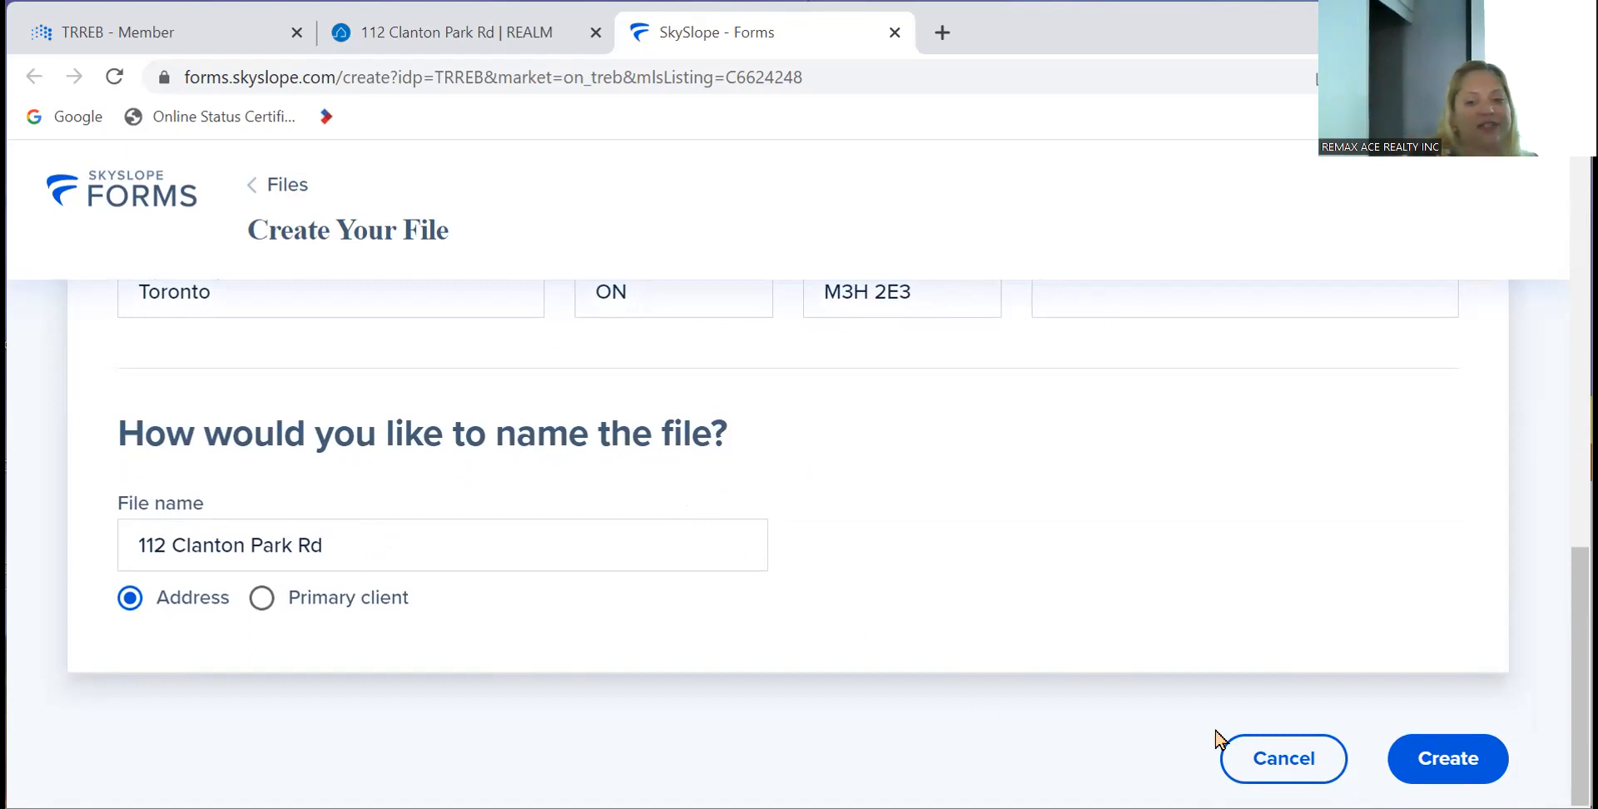
click(1423, 761)
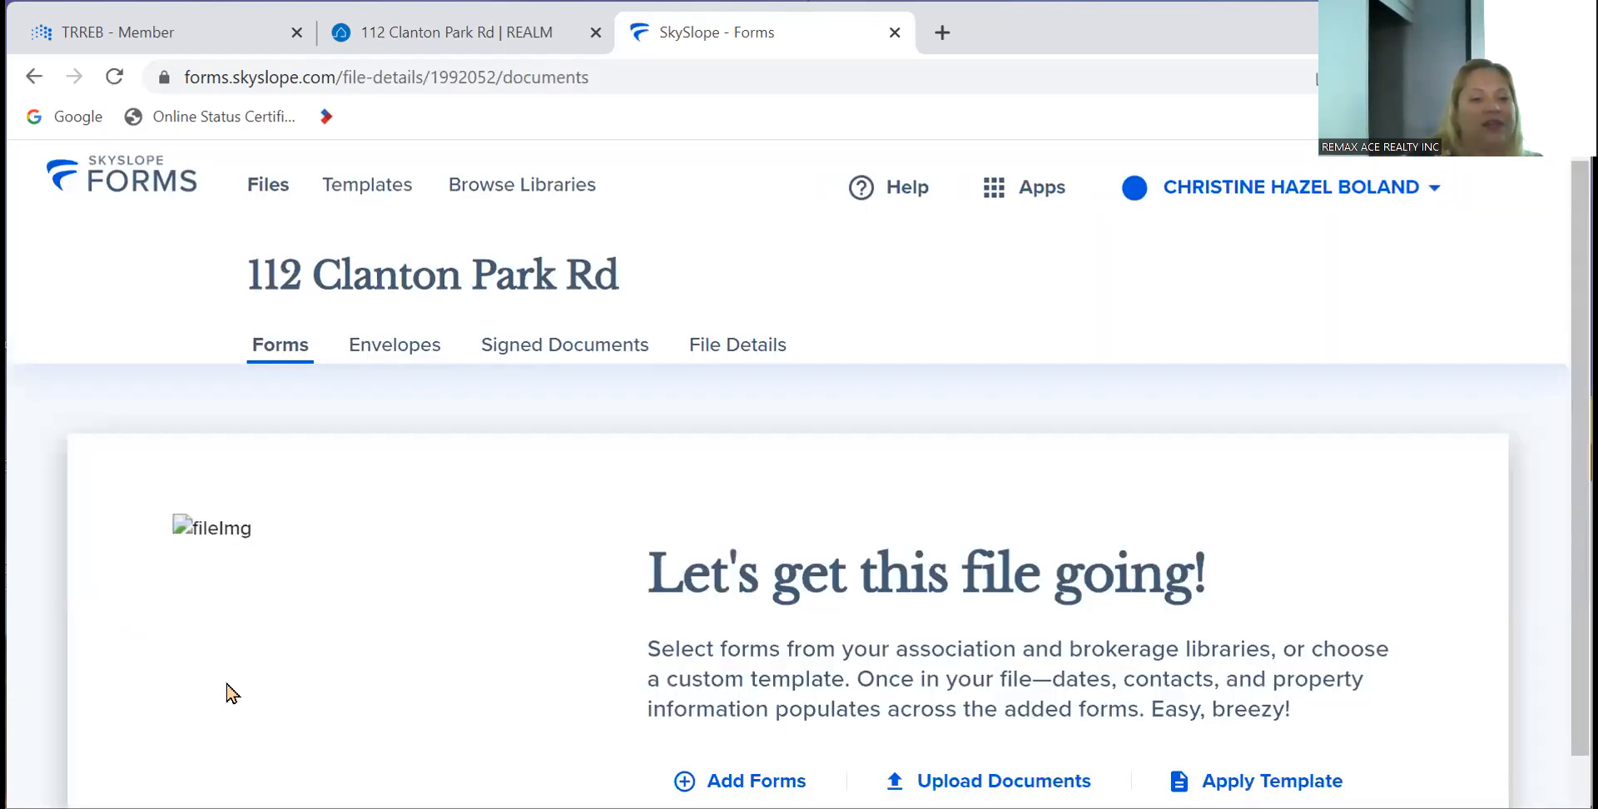
scroll(226, 690, down, 1)
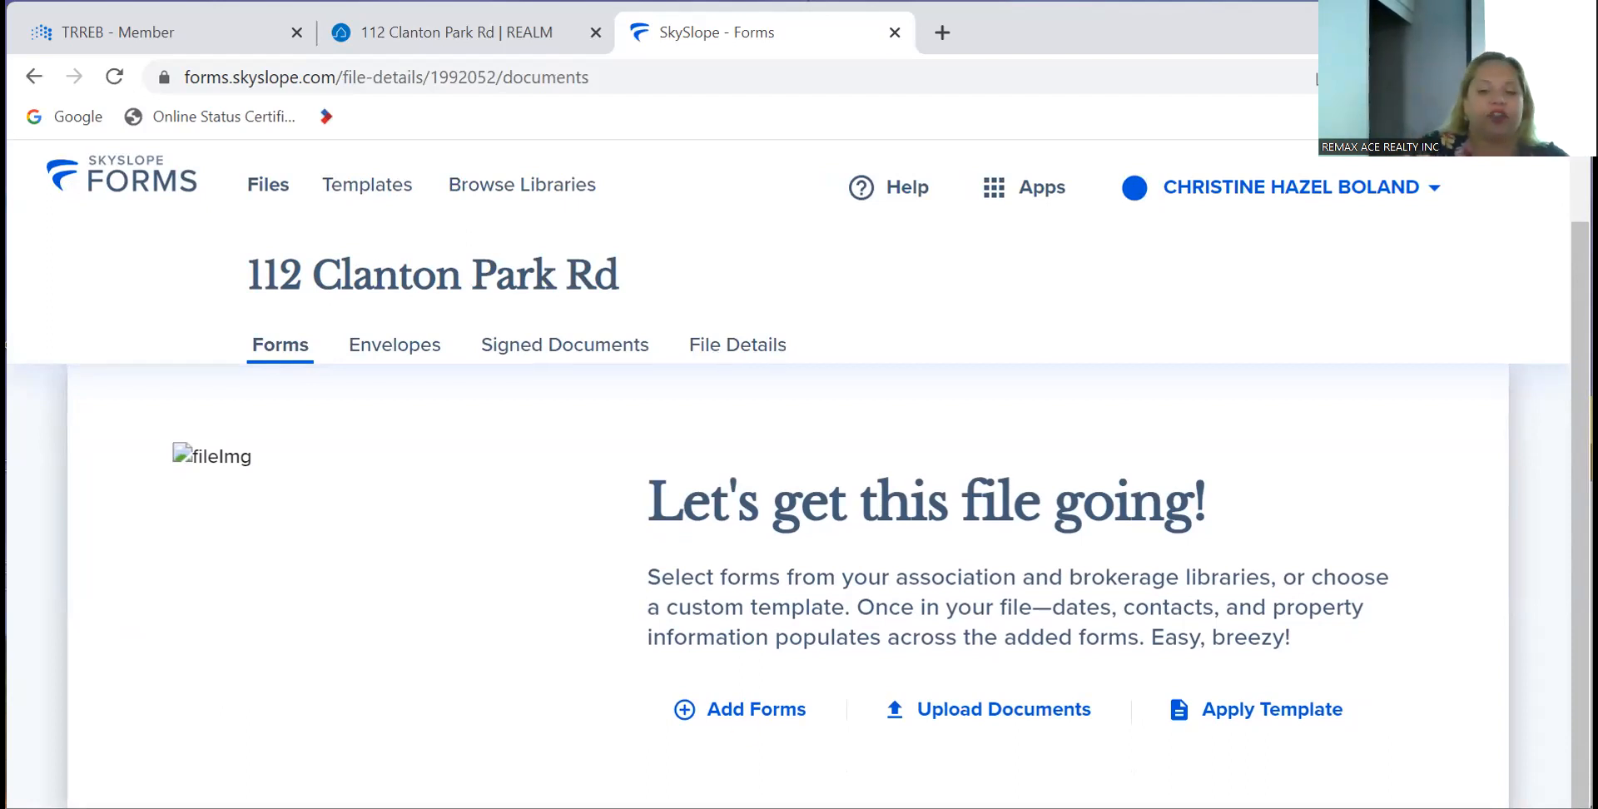
- Search the forms library for 'agreement' and add the 100 Agreement of Purchase and Sale
click(720, 718)
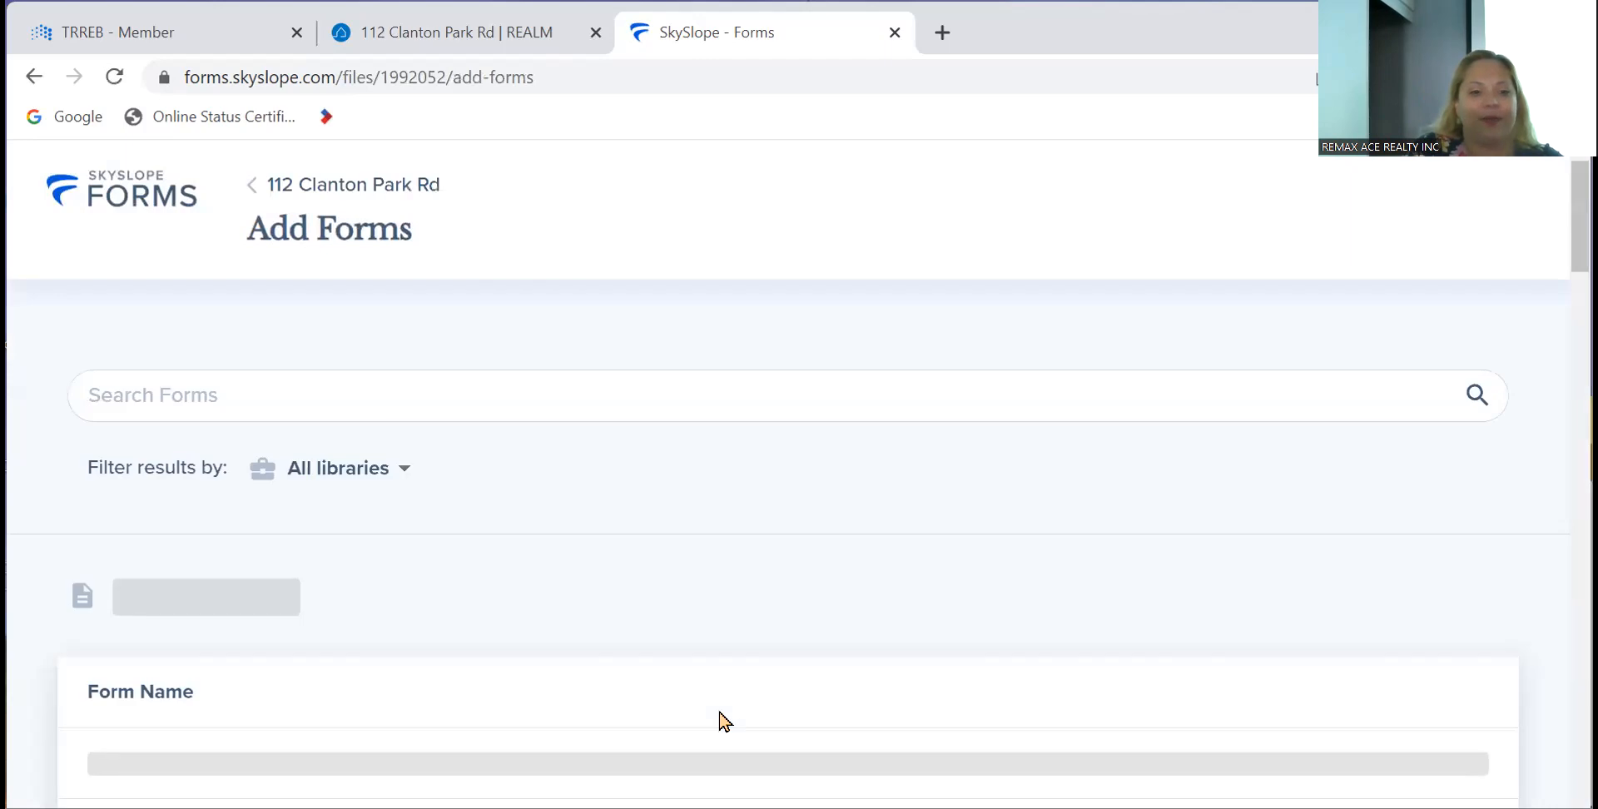
click(564, 396)
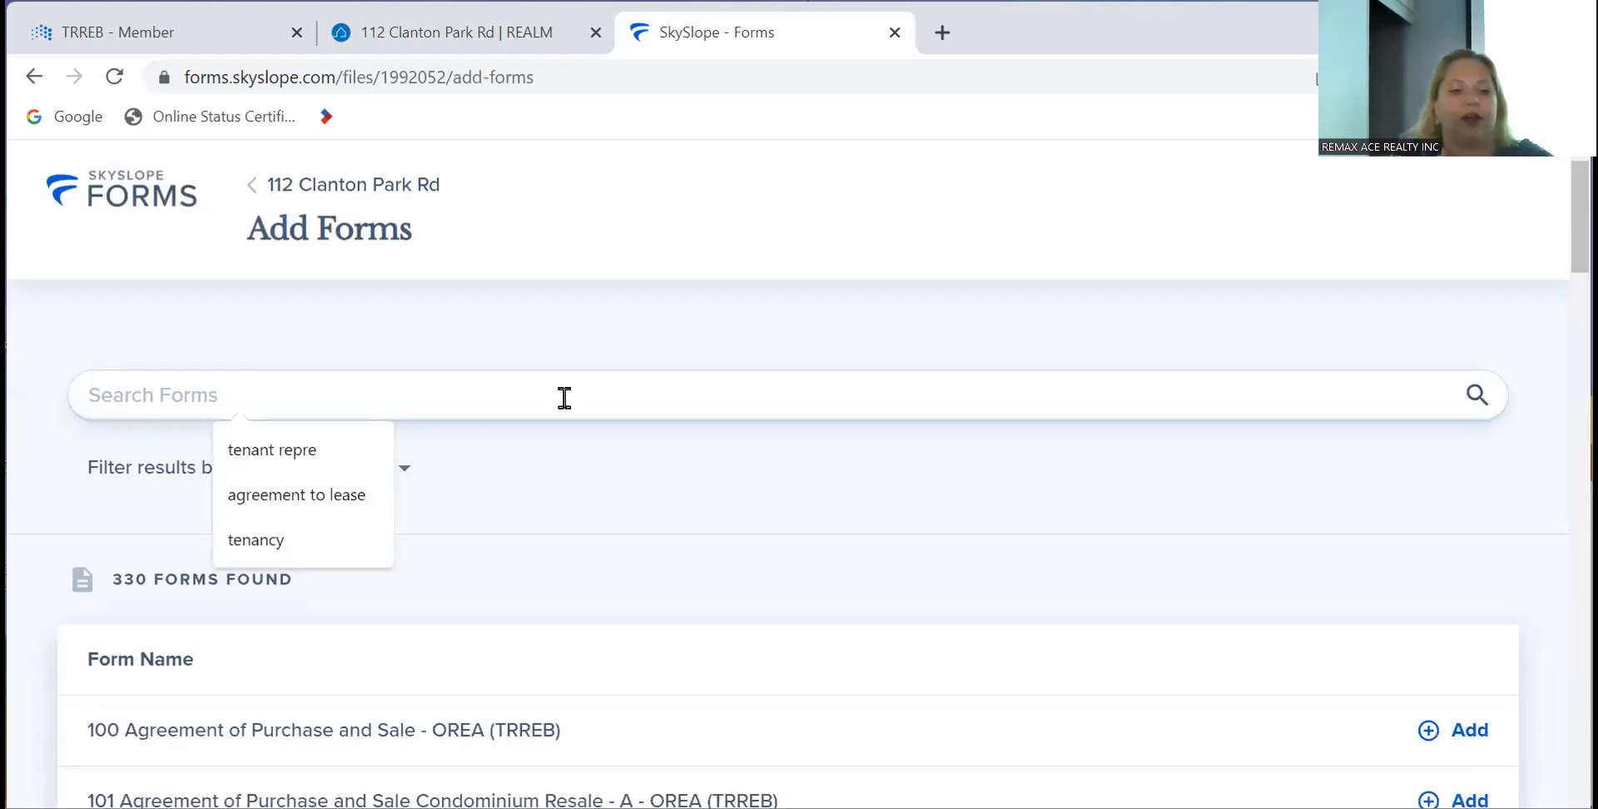
text(agreement)
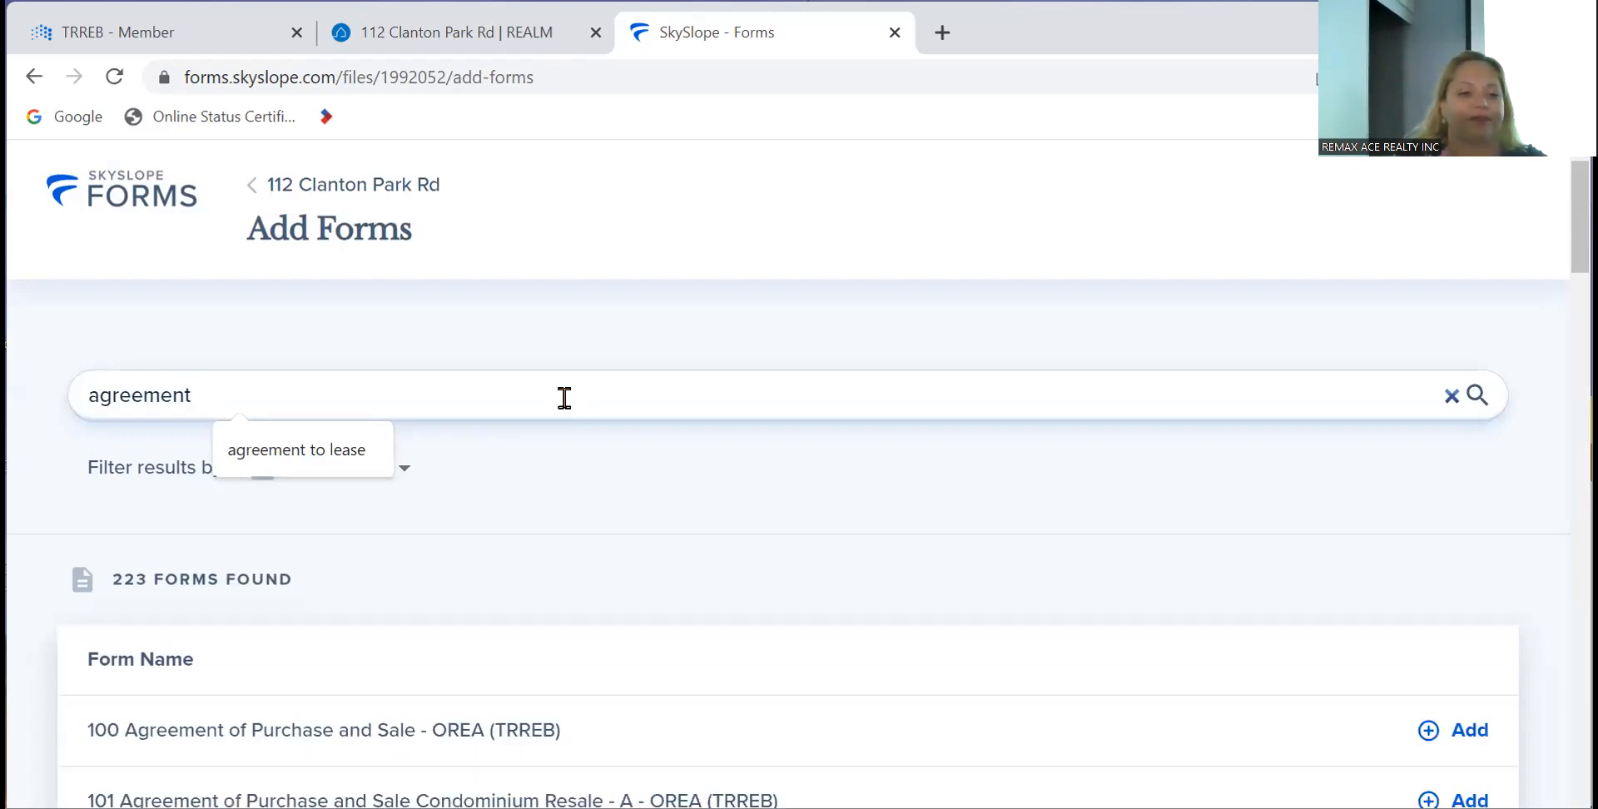
click(1437, 733)
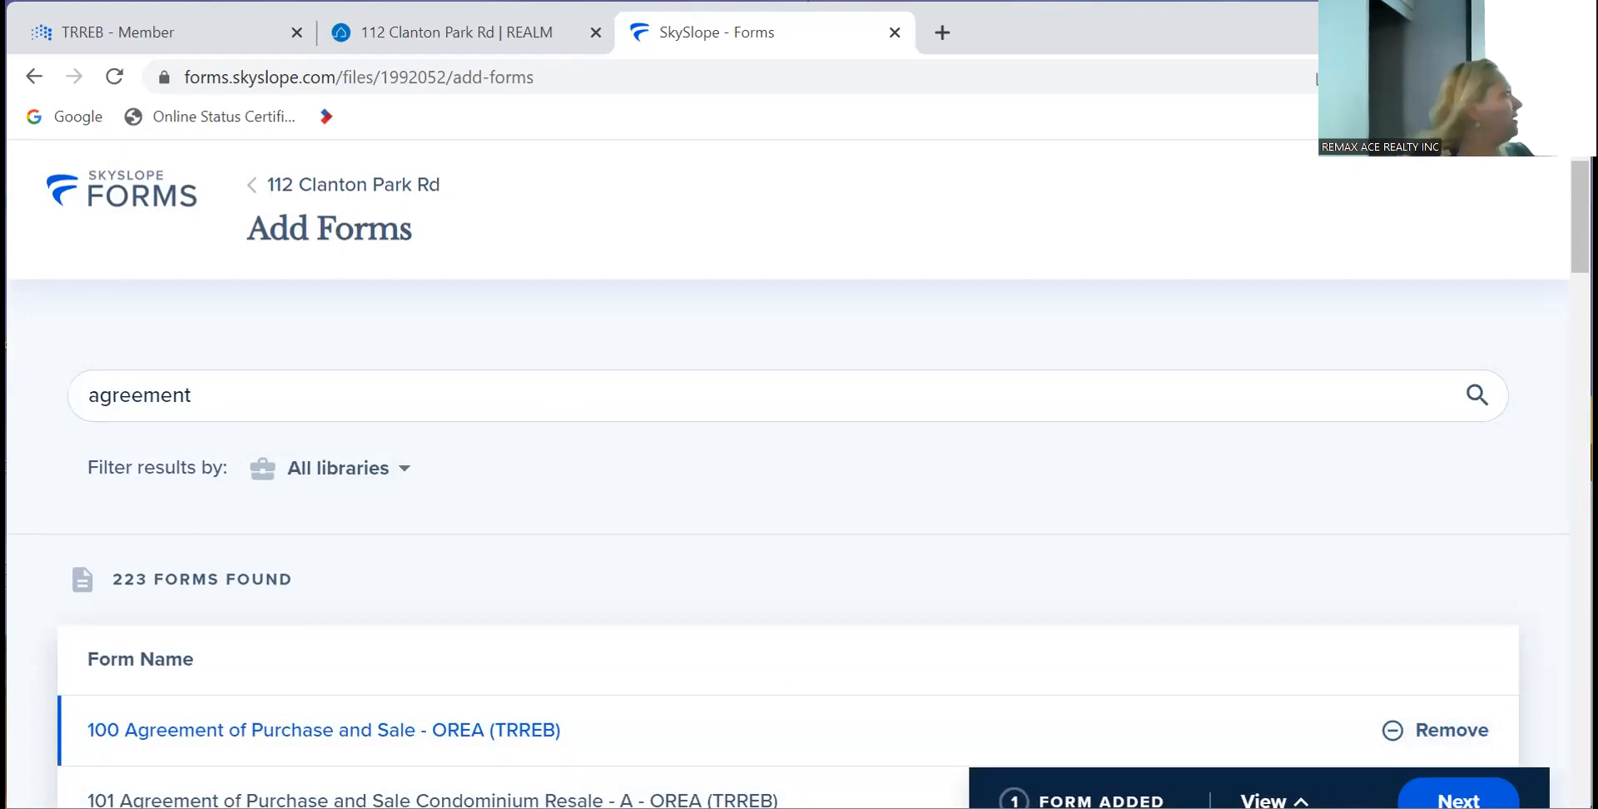
- Search 'working with a' and add the 810 Working with a REALTOR Buyer form
click(699, 403)
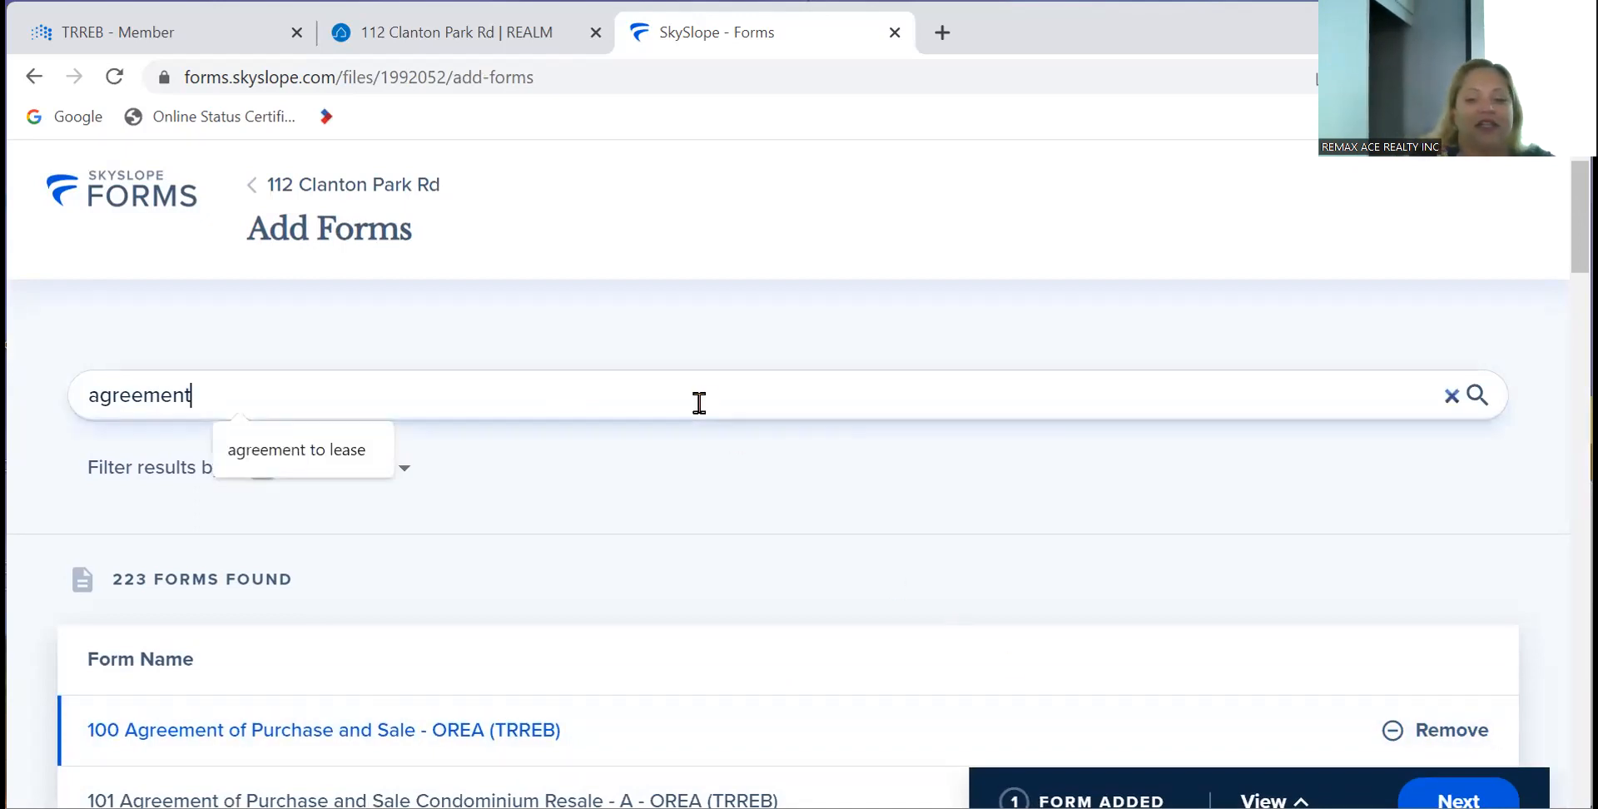
key(BackSpace)
key(BackSpace)
key(BackSpace)
key(BackSpace)
key(BackSpace)
key(BackSpace)
key(BackSpace)
key(BackSpace)
key(BackSpace)
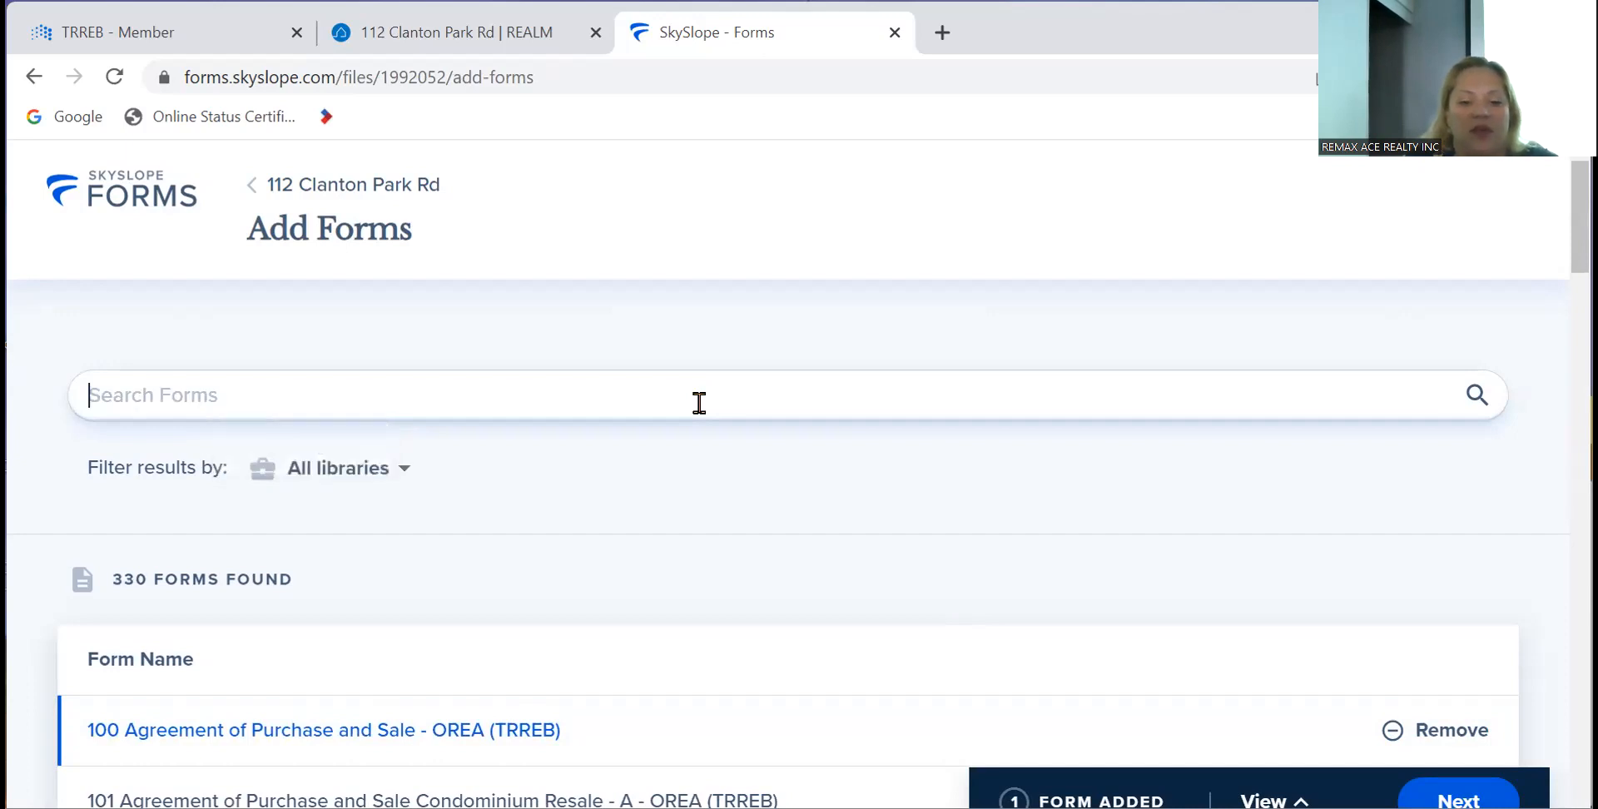
text(q)
key(BackSpace)
text(working with)
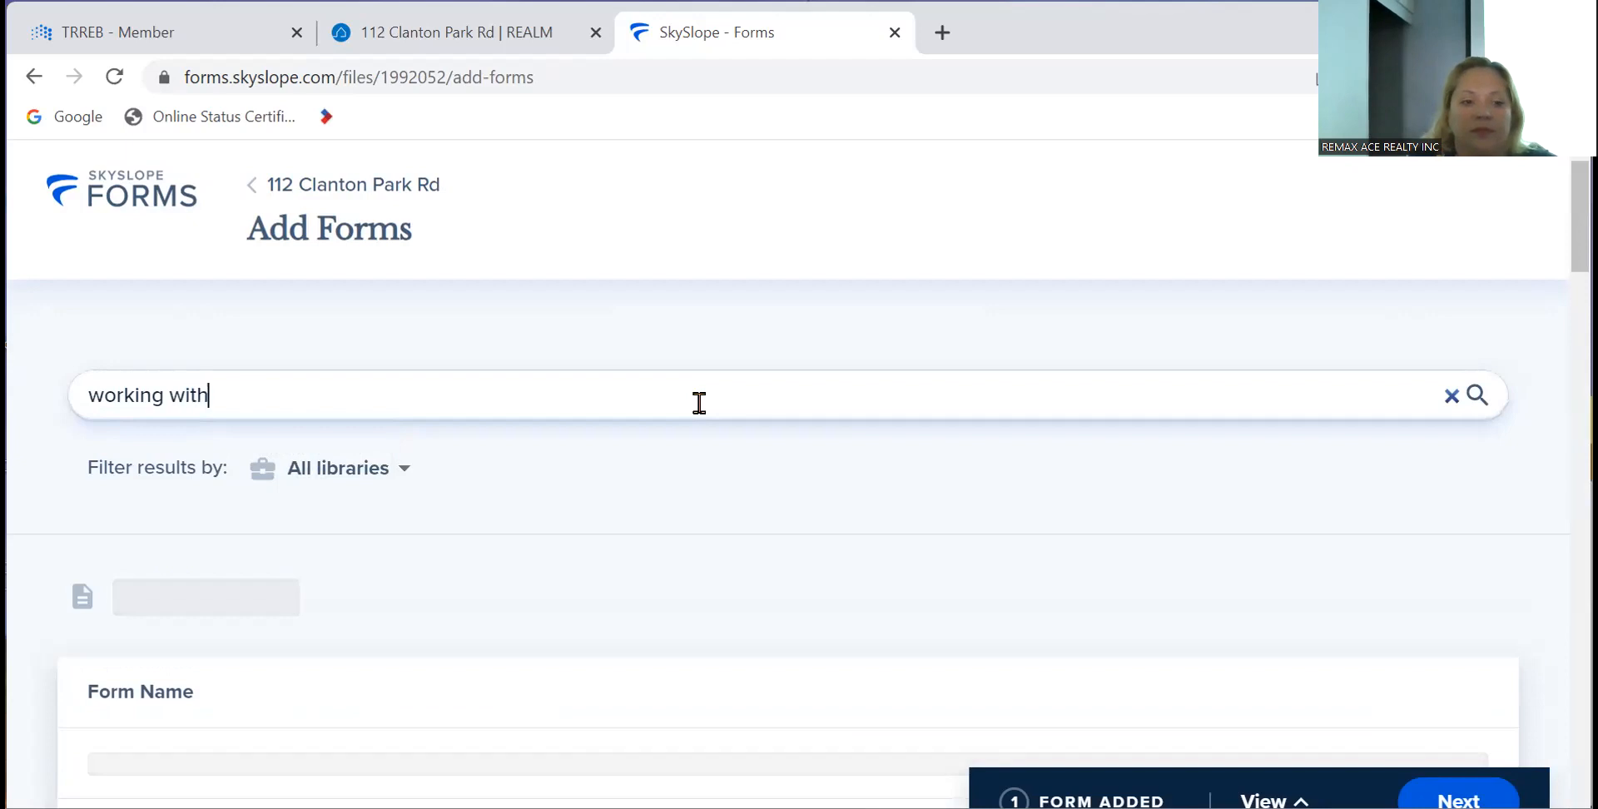
text( a)
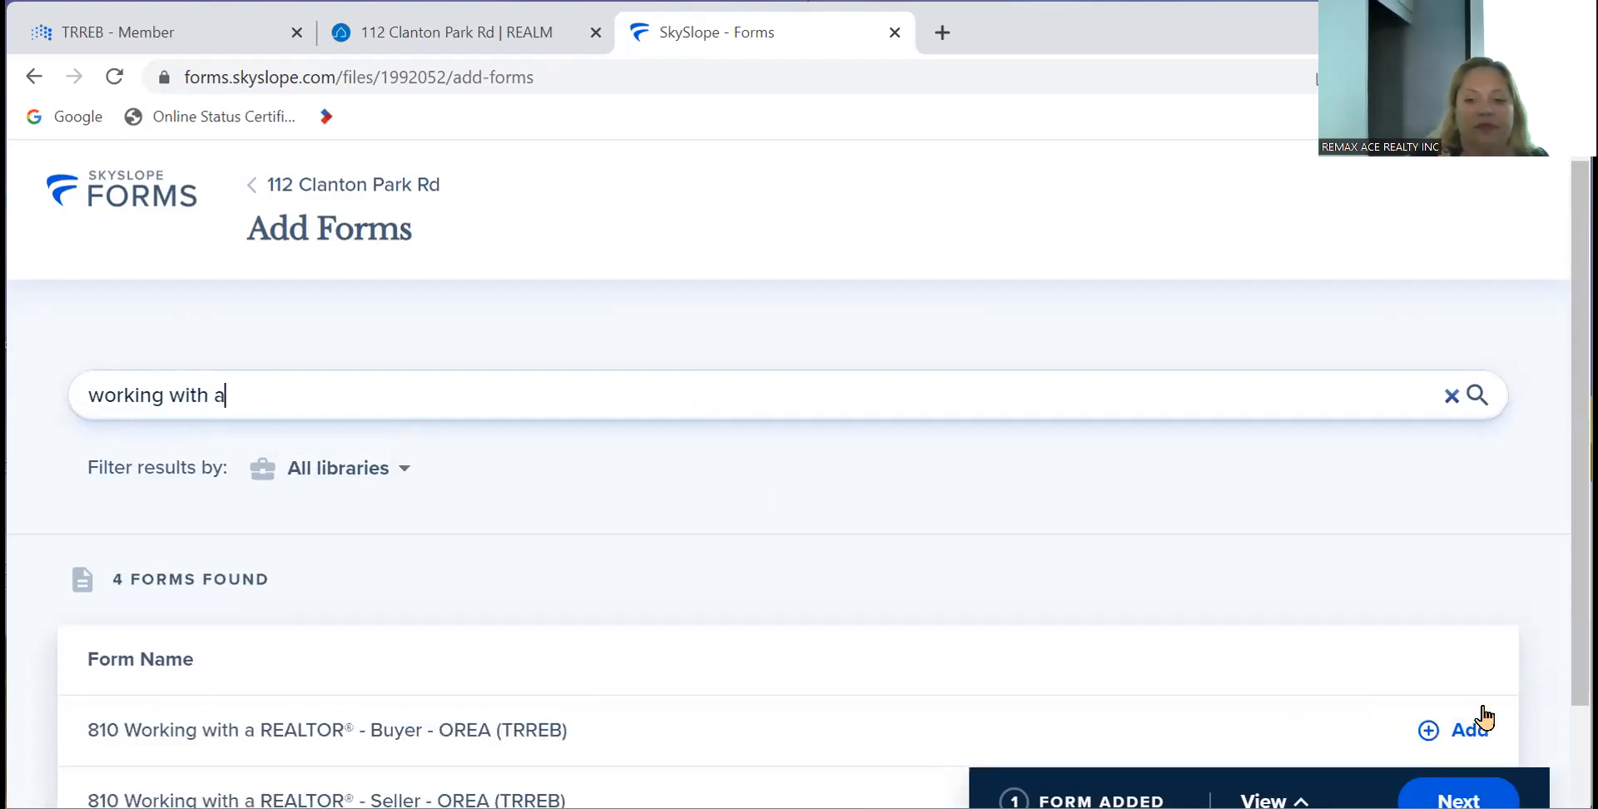
click(1458, 737)
- Search 'identifica' and add the 630 Identification Record (A), then search 'buyer rep'
click(576, 388)
key(BackSpace)
key(BackSpace)
key(BackSpace)
key(BackSpace)
key(BackSpace)
key(BackSpace)
key(BackSpace)
key(BackSpace)
key(BackSpace)
key(BackSpace)
key(BackSpace)
key(BackSpace)
key(BackSpace)
key(BackSpace)
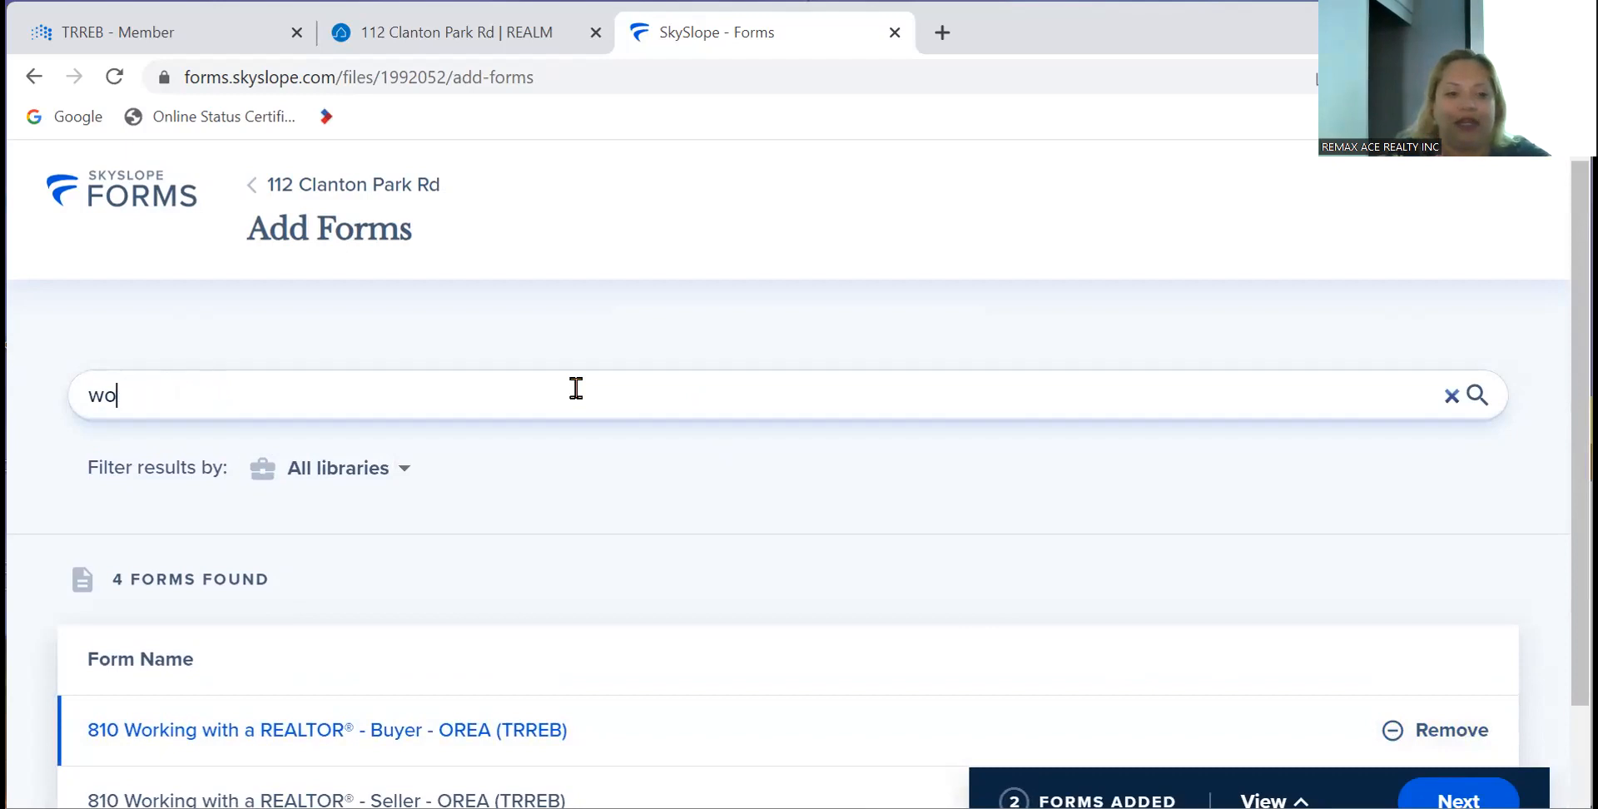
text(identifica)
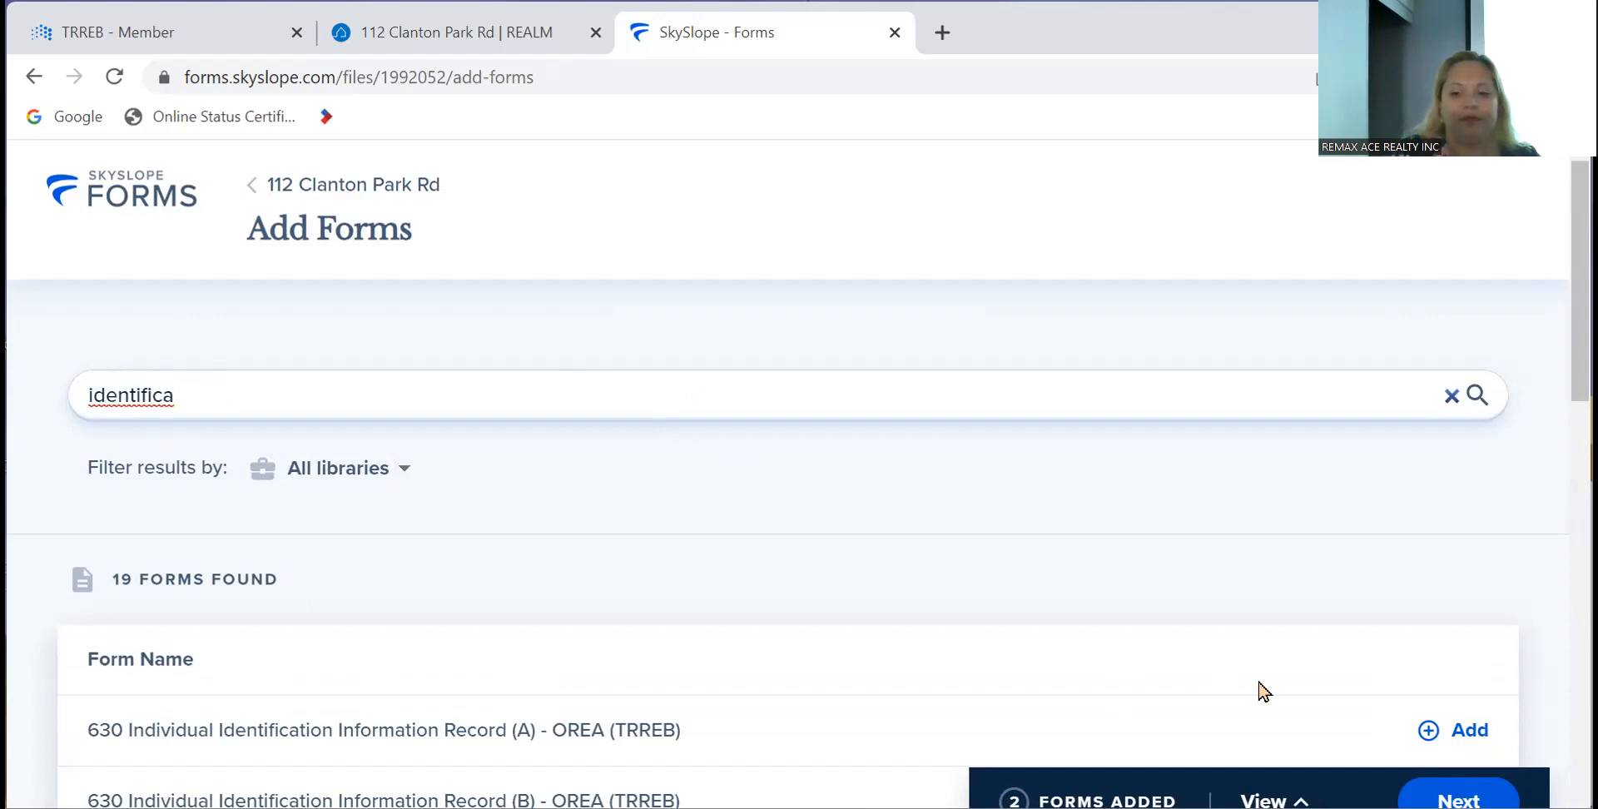
click(1472, 744)
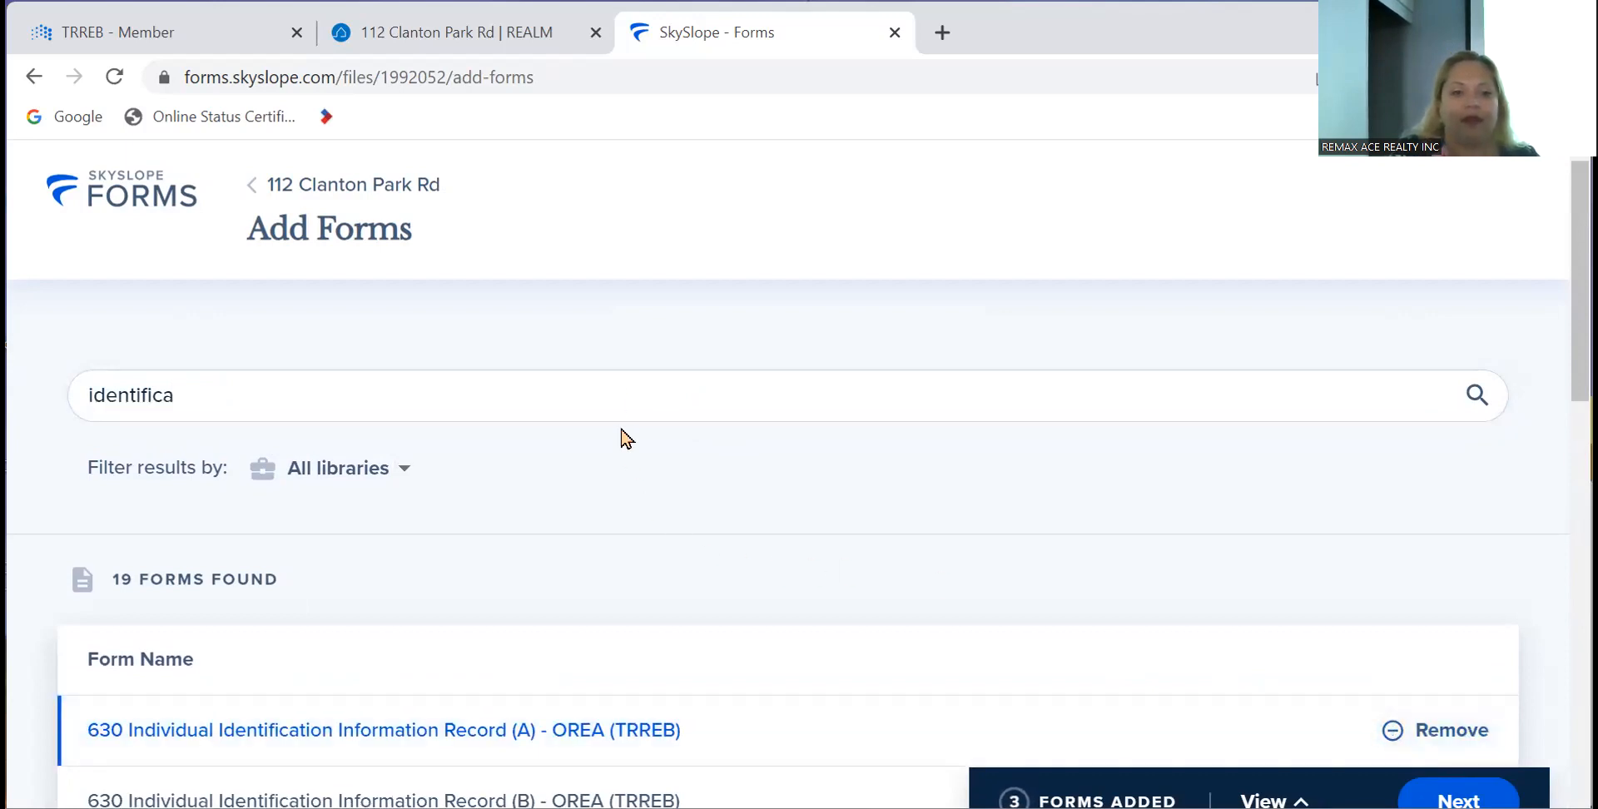
key(BackSpace)
key(BackSpace)
key(BackSpace)
key(BackSpace)
key(BackSpace)
key(BackSpace)
key(BackSpace)
key(BackSpace)
key(BackSpace)
key(BackSpace)
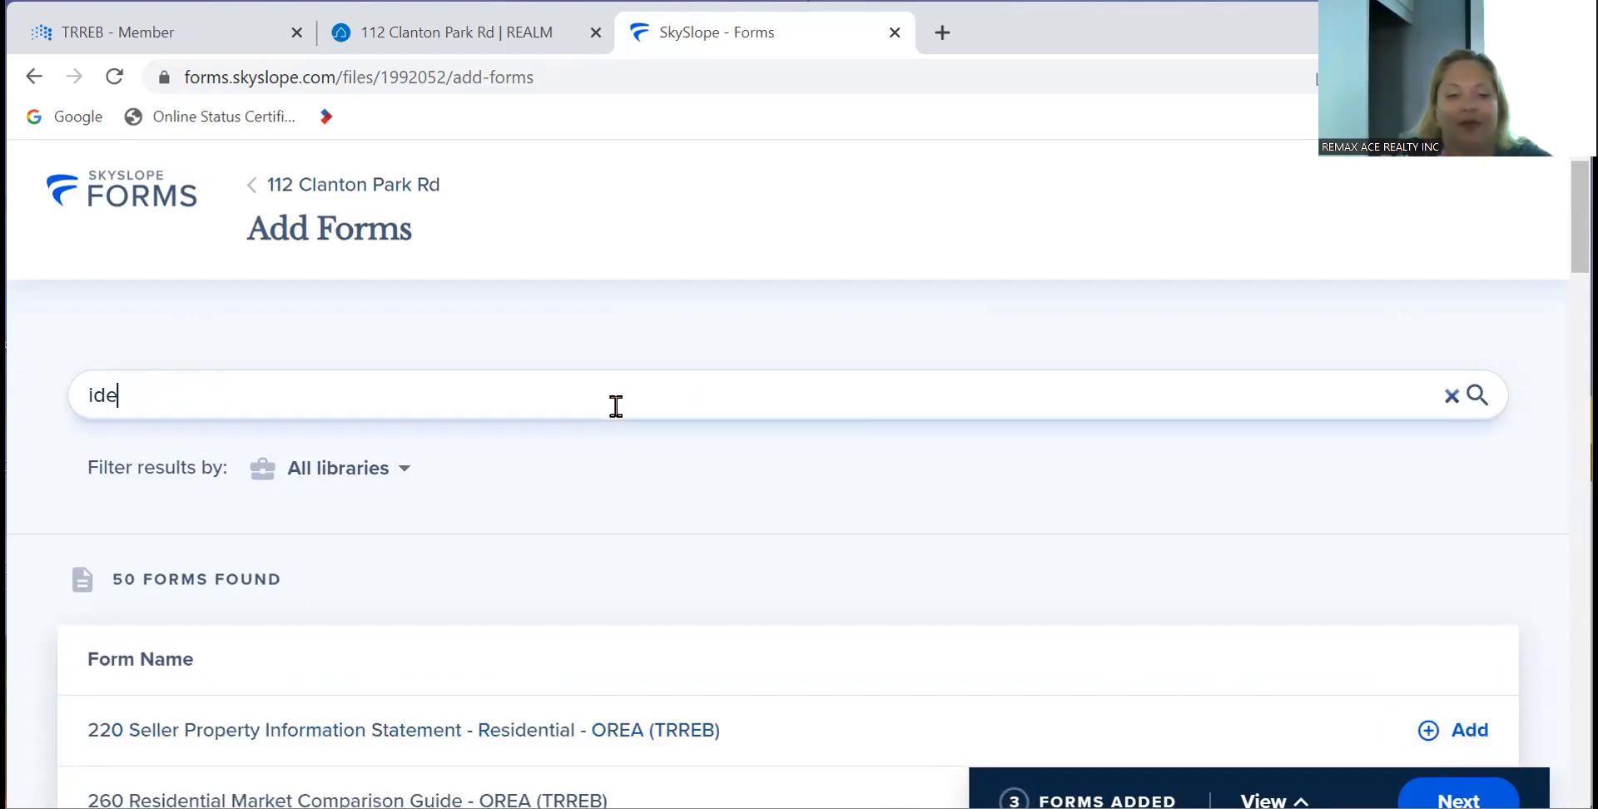
text(buyer )
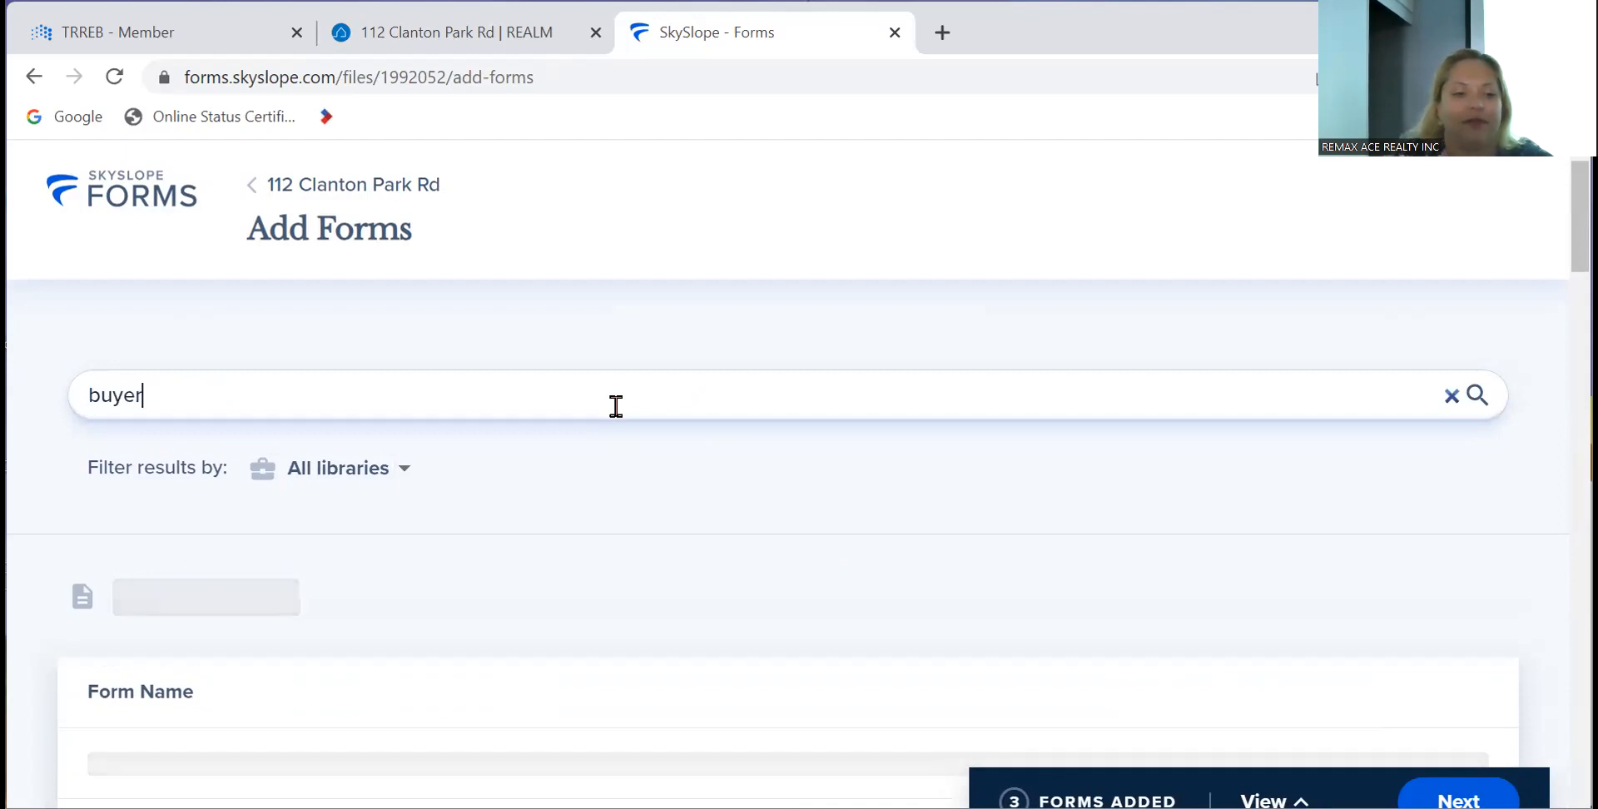
text(rep)
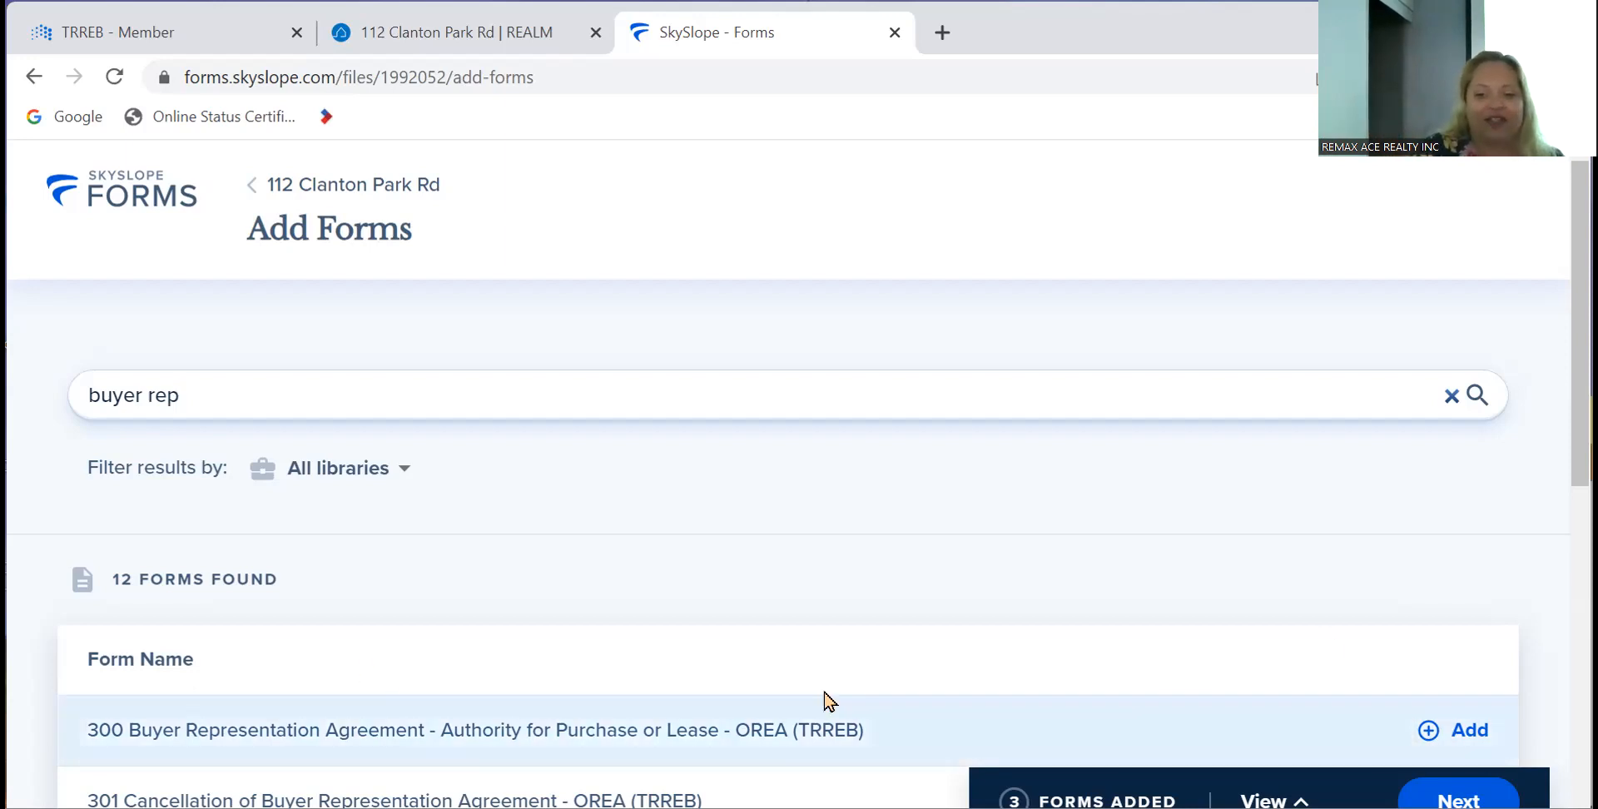
- Add form 300 Buyer Representation Agreement and, after searching '320', form 320 Confirmation of Co-operation
click(1431, 736)
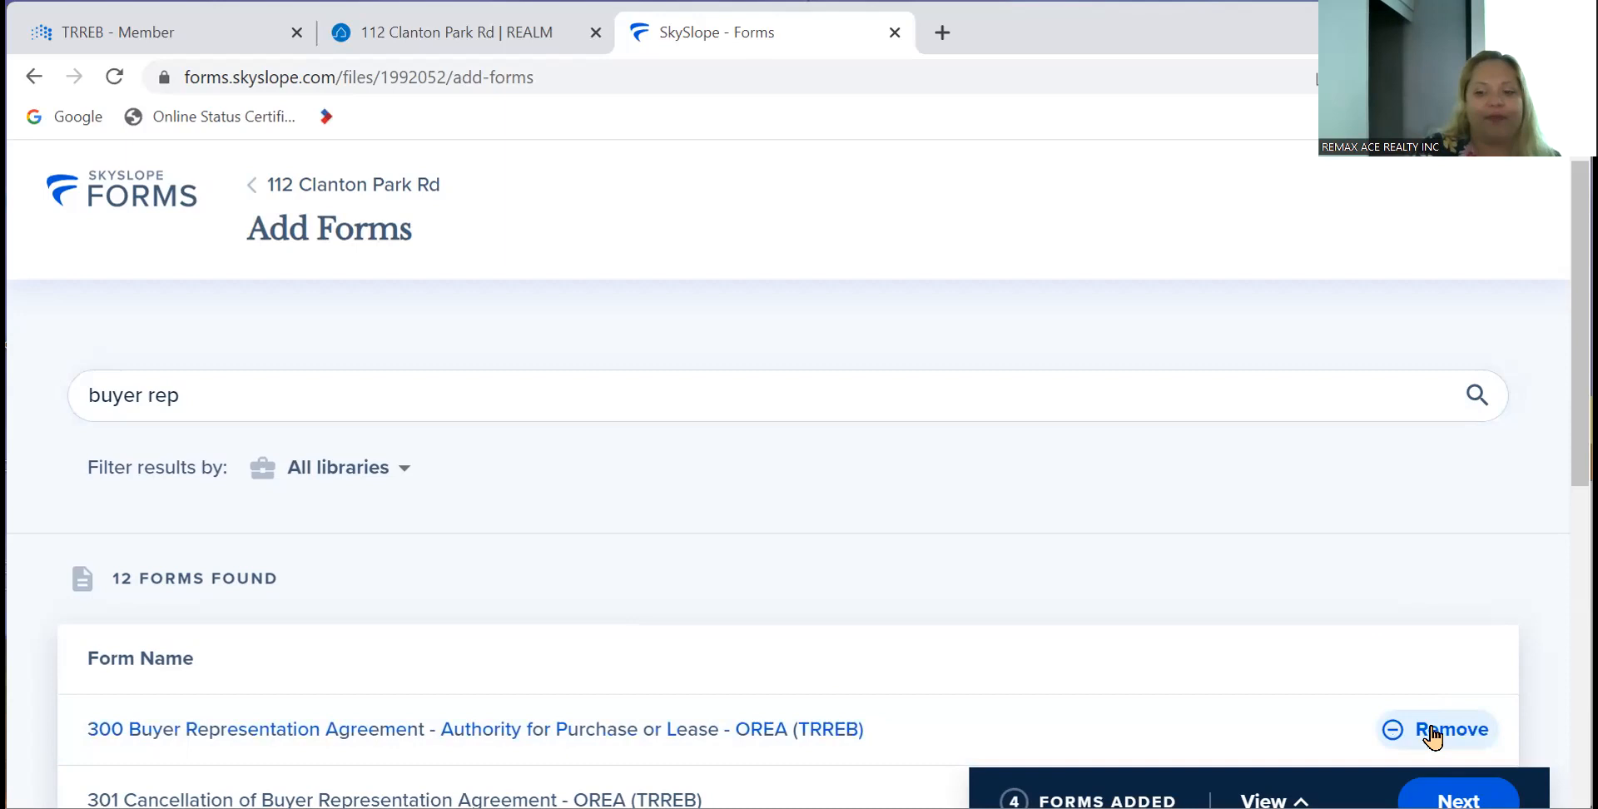
click(508, 395)
key(BackSpace)
key(BackSpace)
key(BackSpace)
key(BackSpace)
key(BackSpace)
key(BackSpace)
key(BackSpace)
key(BackSpace)
key(BackSpace)
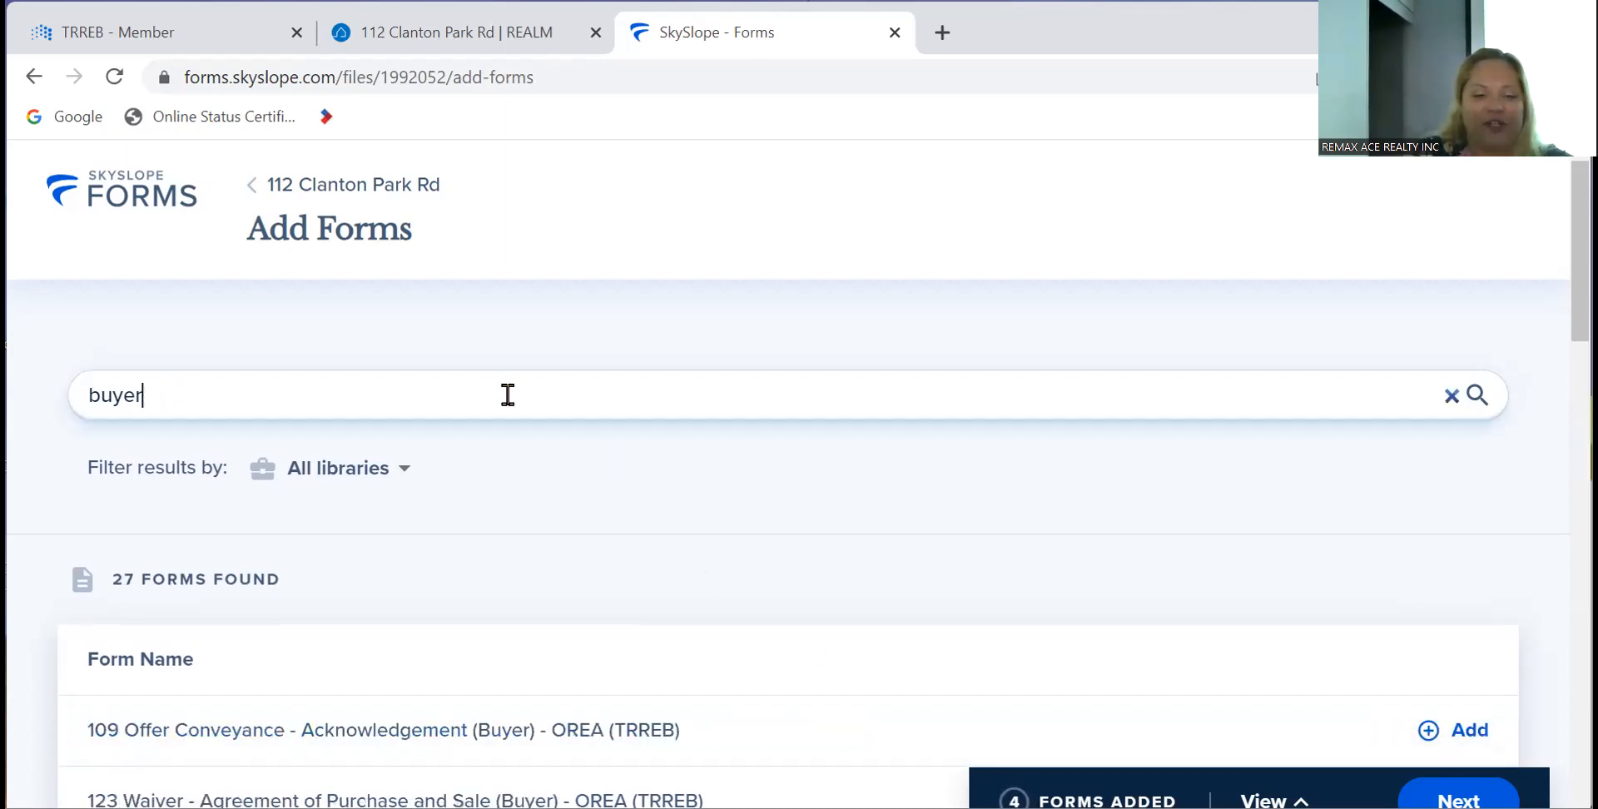
text(320)
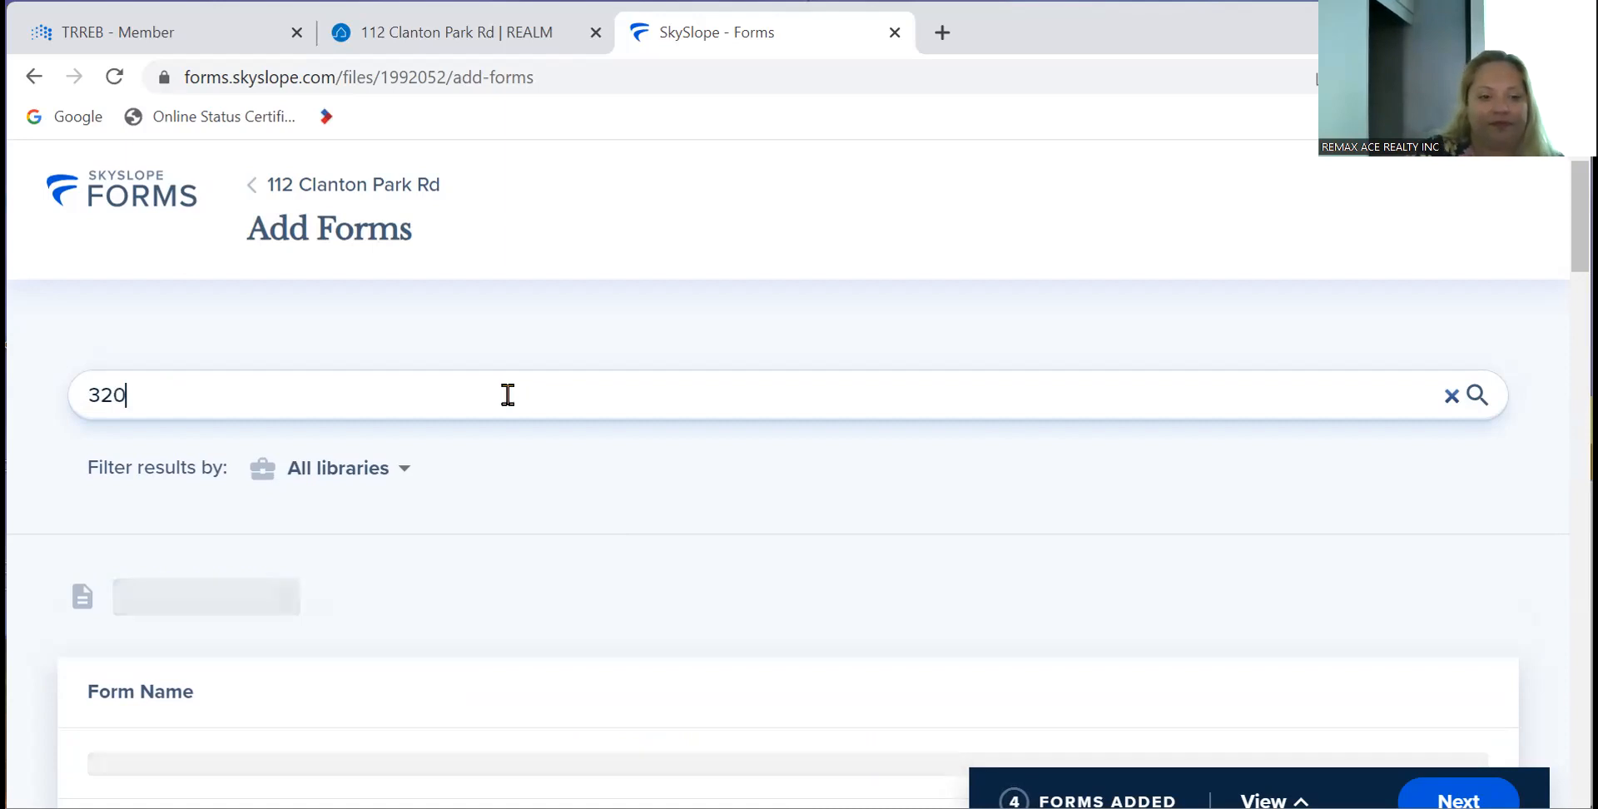
click(1452, 736)
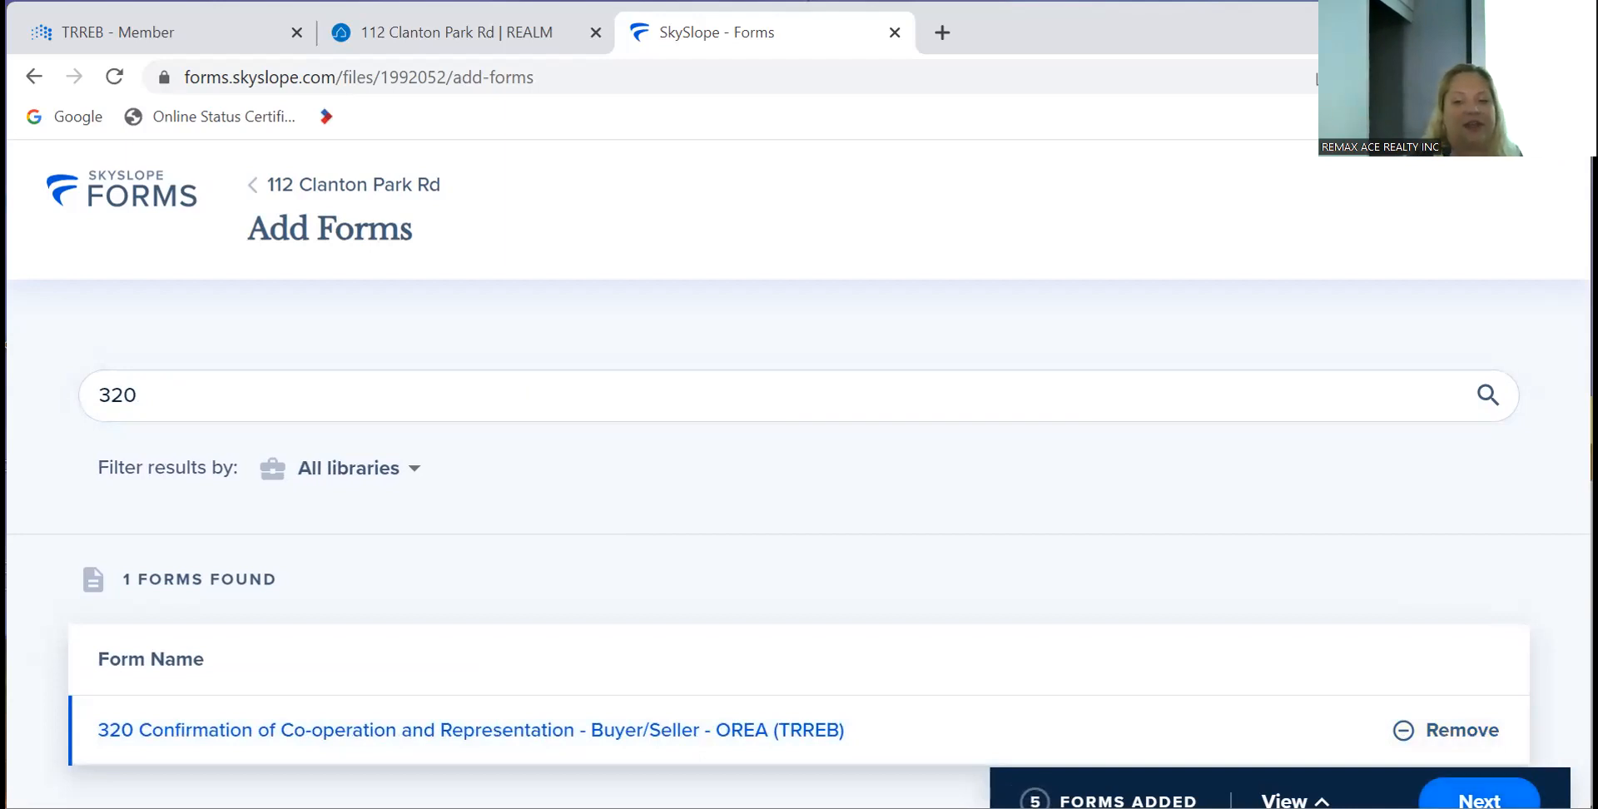
click(1479, 798)
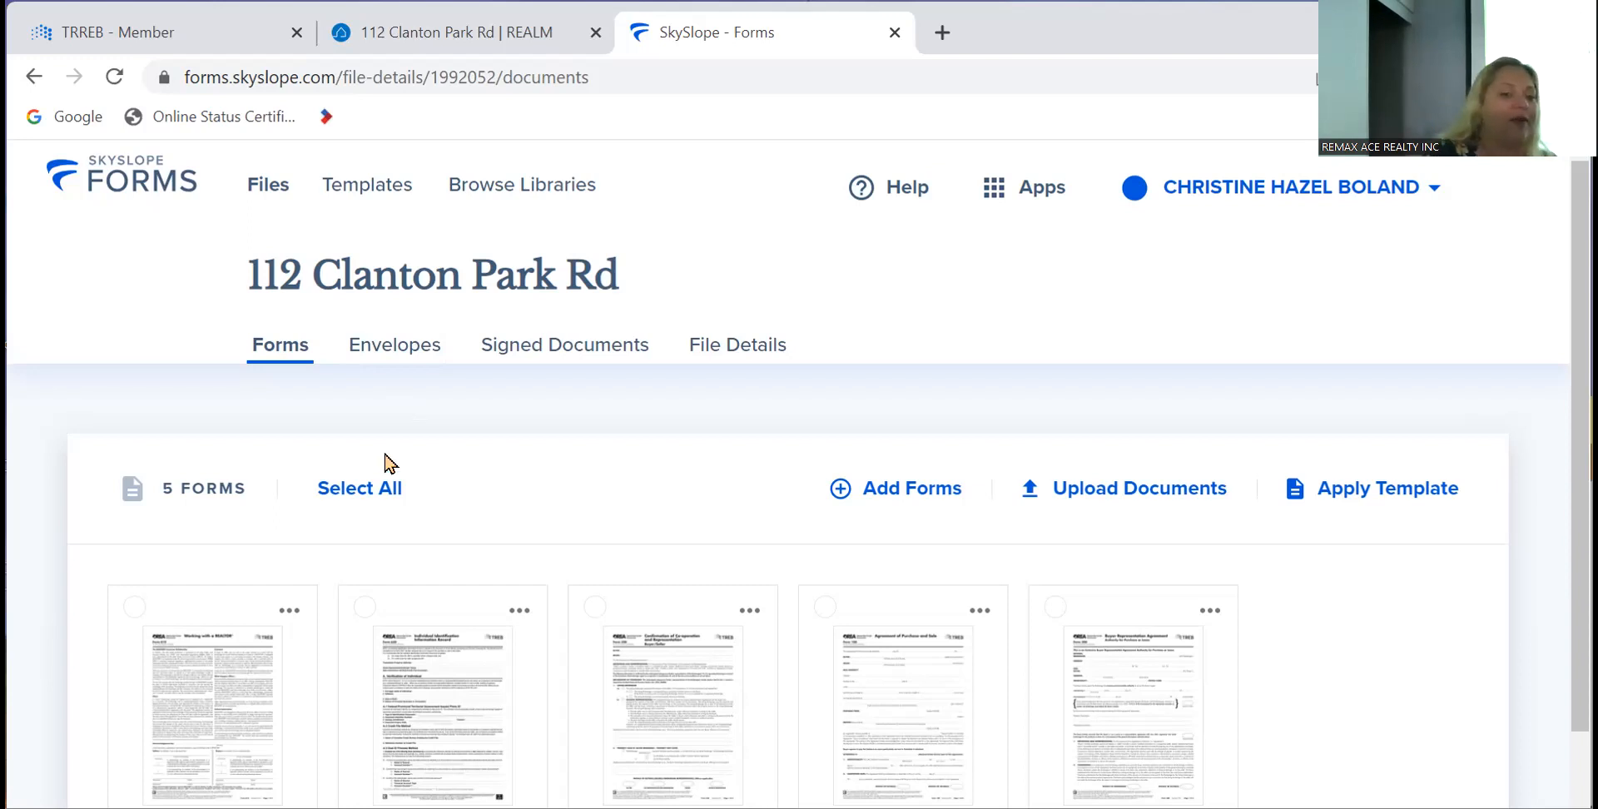
- Select all five forms, then deselect every form except 810
click(379, 489)
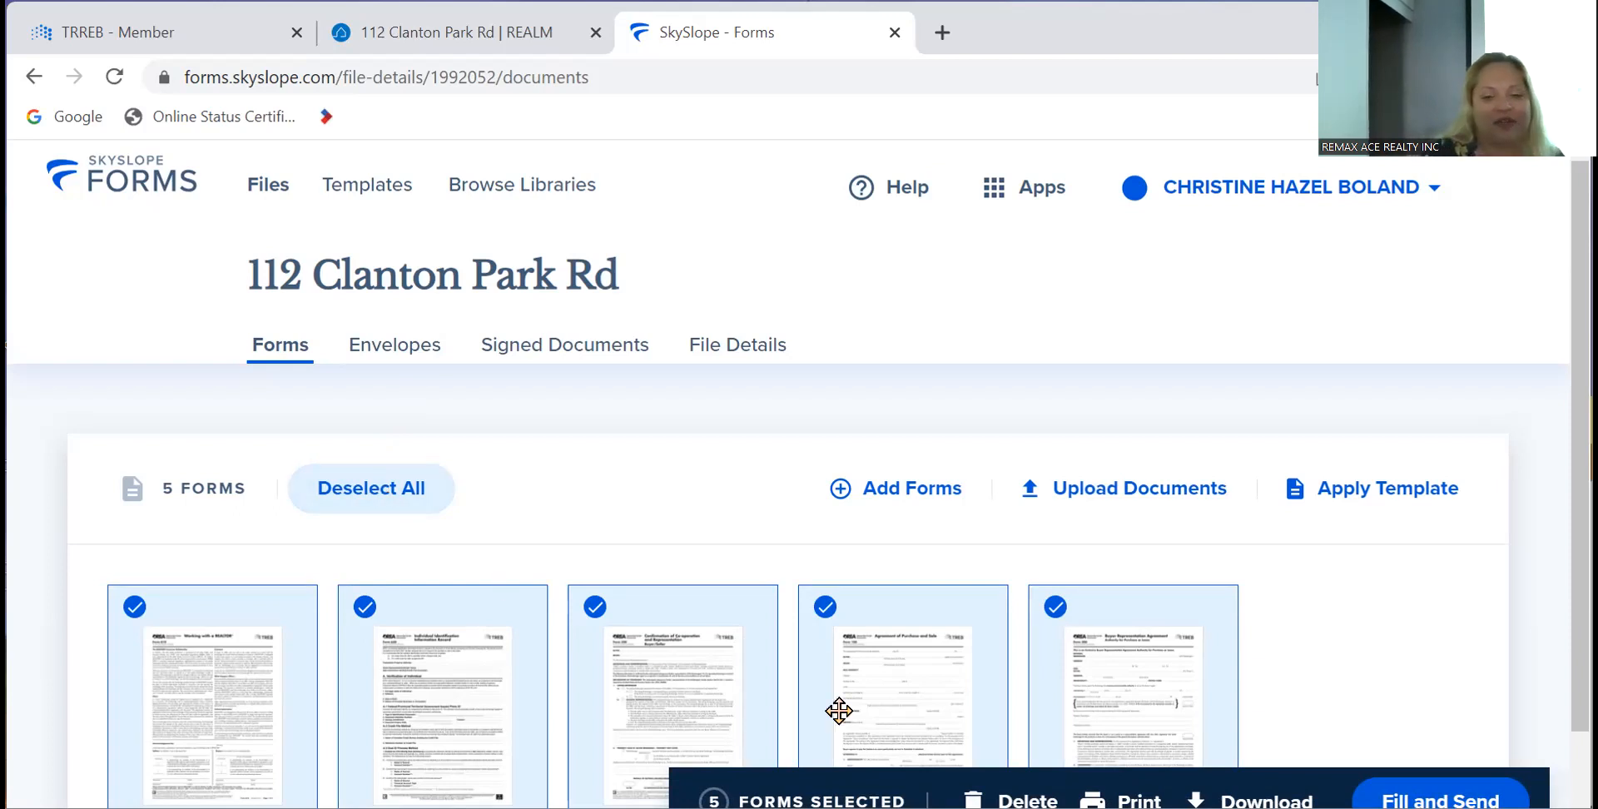
click(1056, 617)
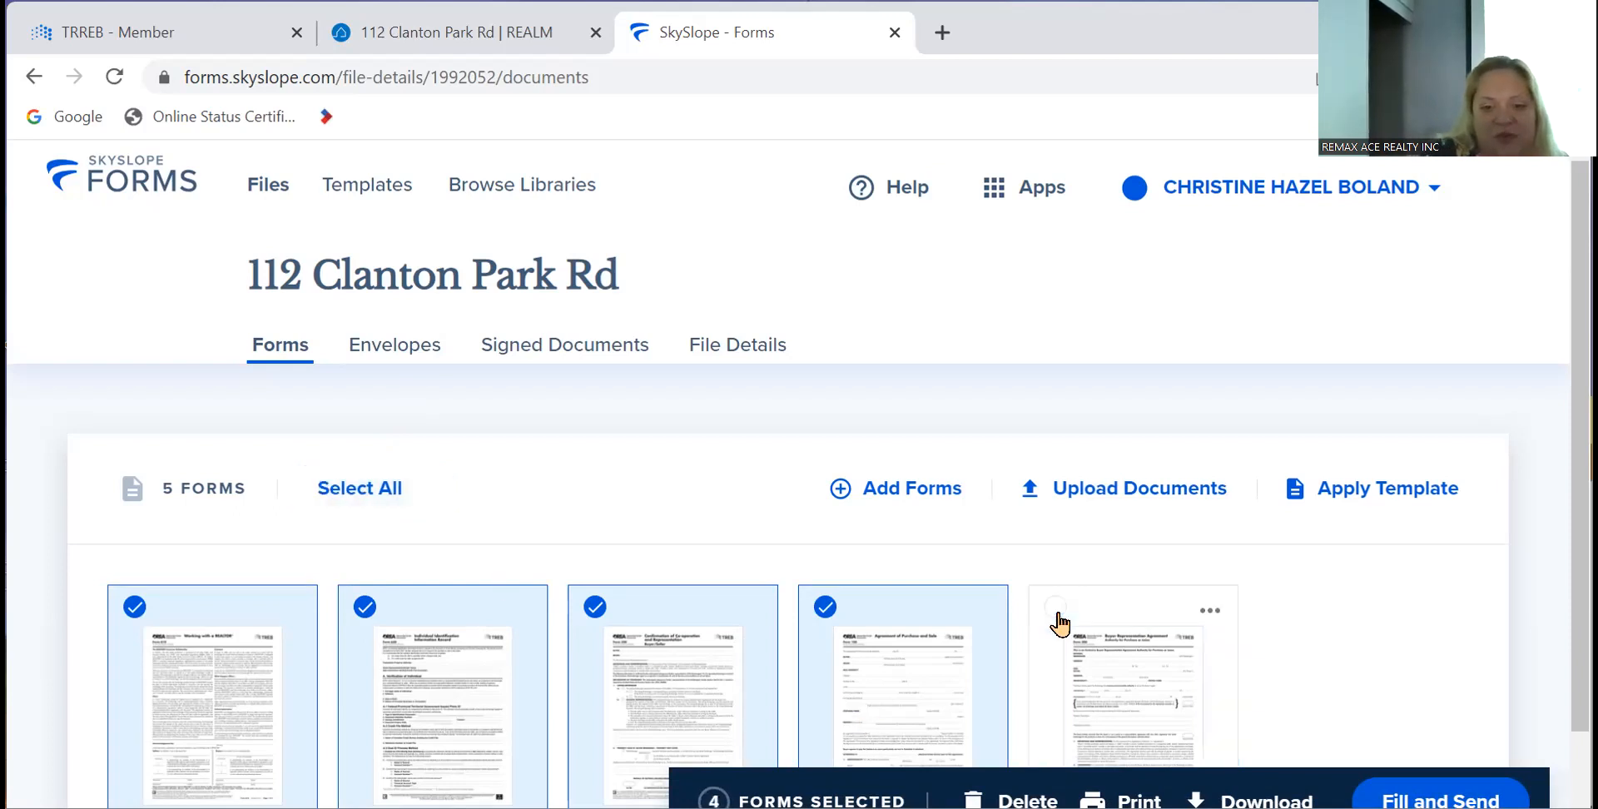
click(827, 612)
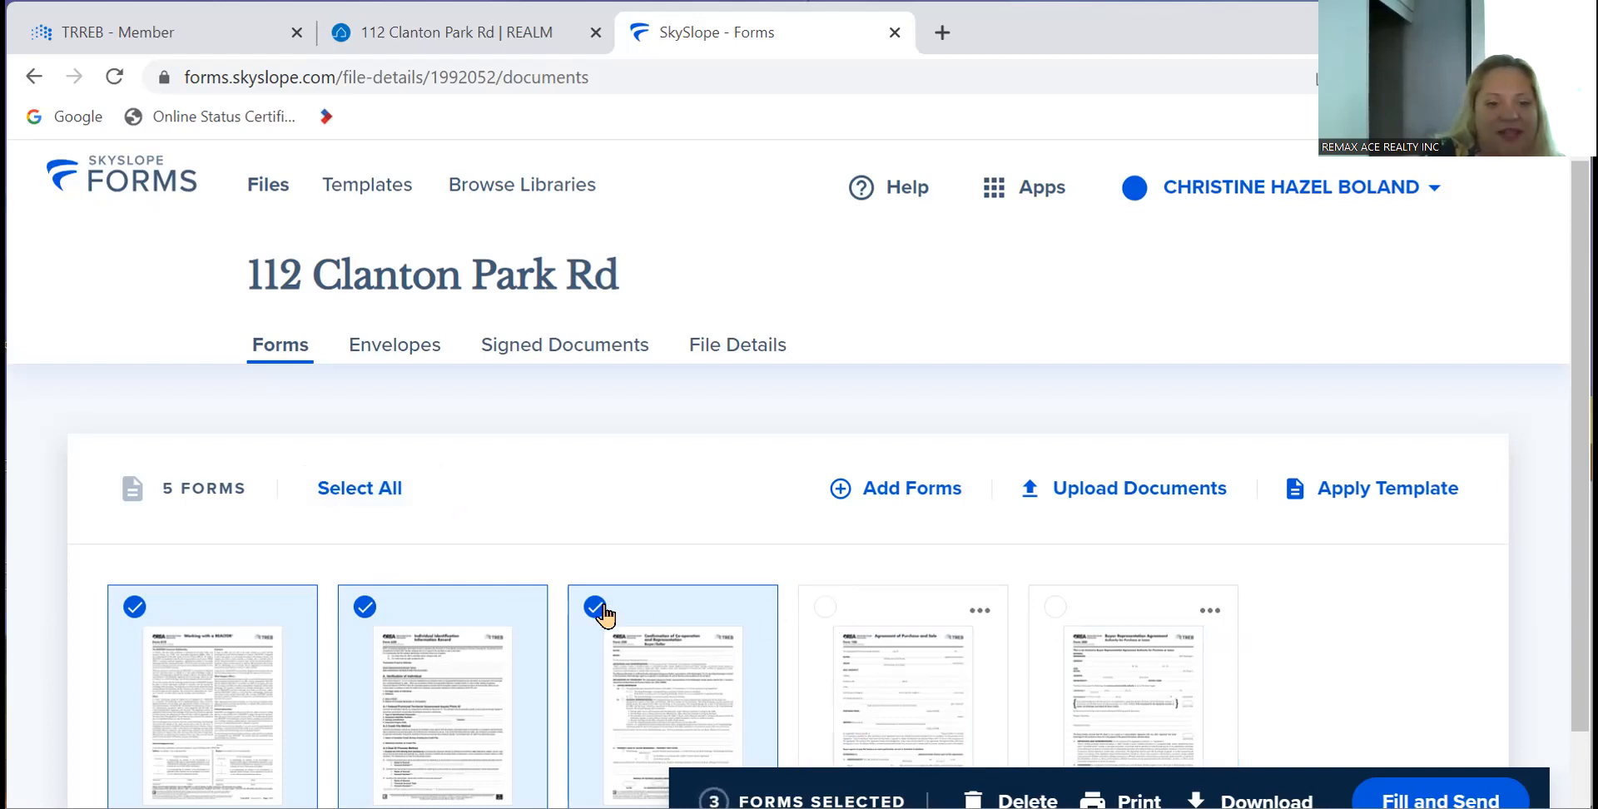
click(602, 608)
click(363, 619)
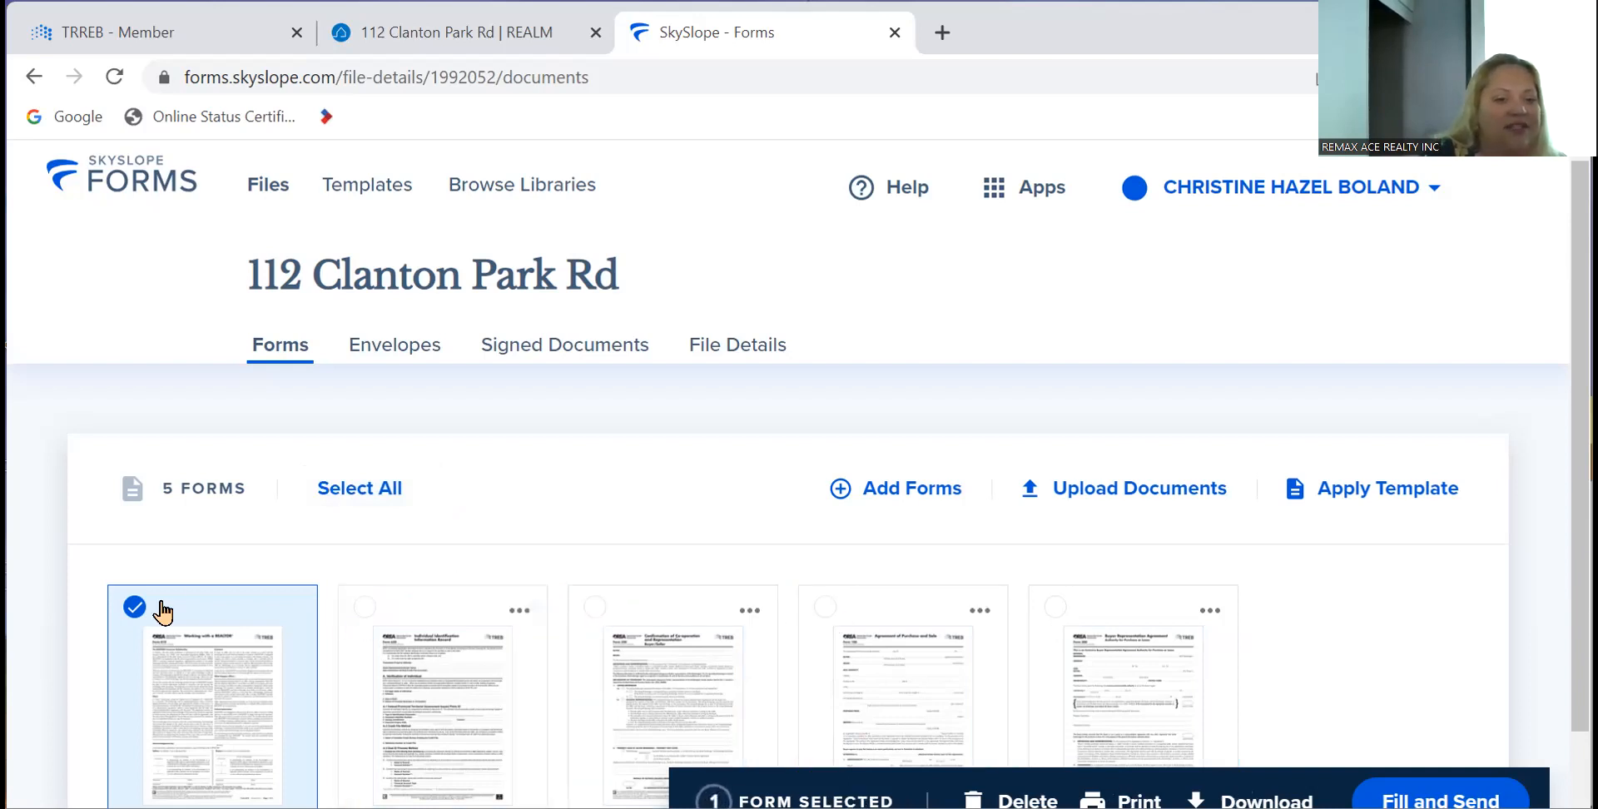
- Add forms 320, 100 and 300 to the selection and start Fill and Send
scroll(208, 599, down, 1)
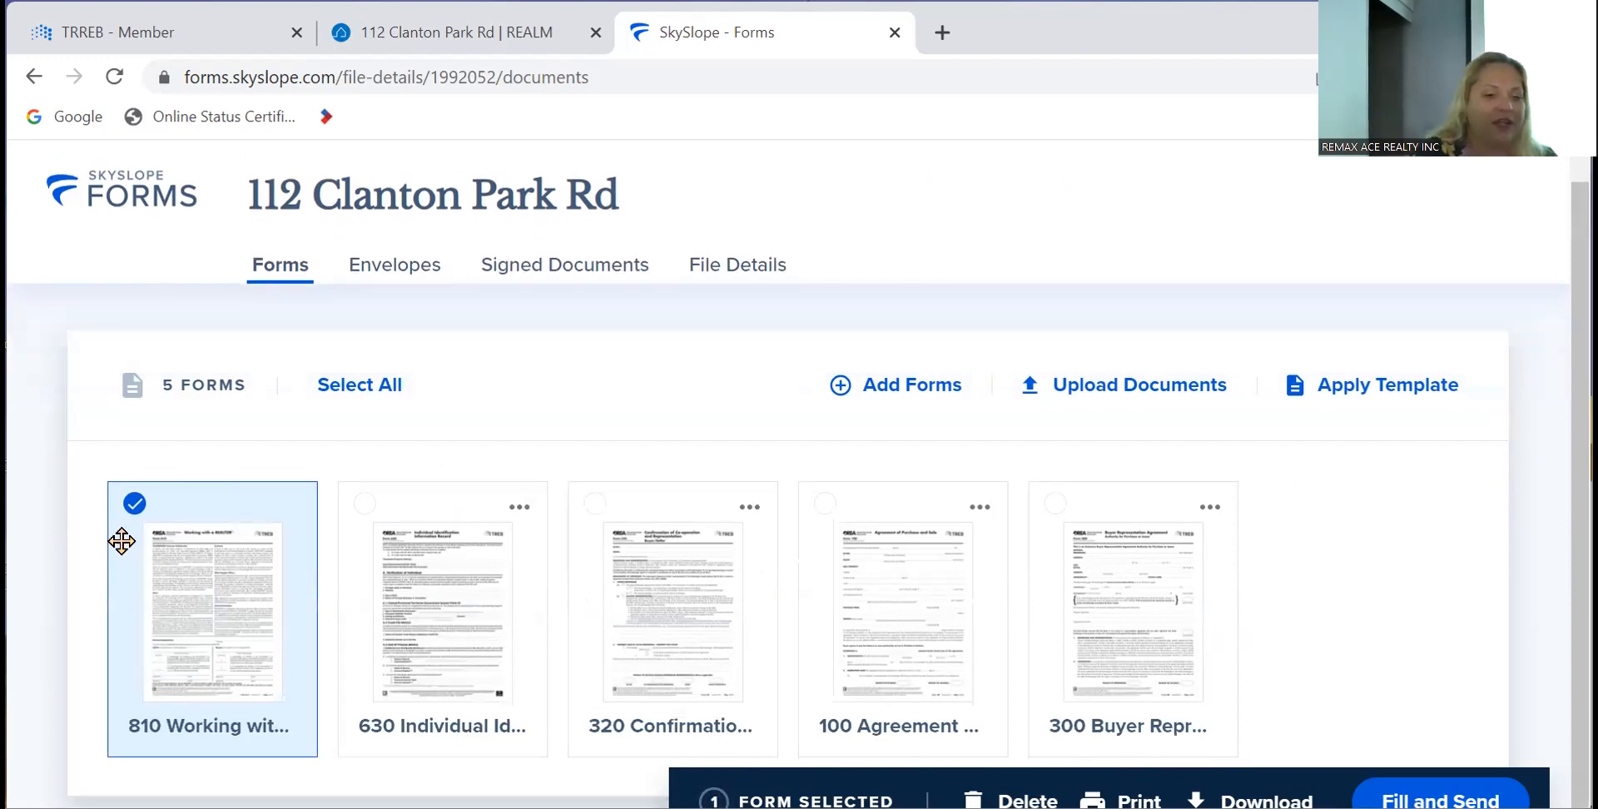
click(589, 517)
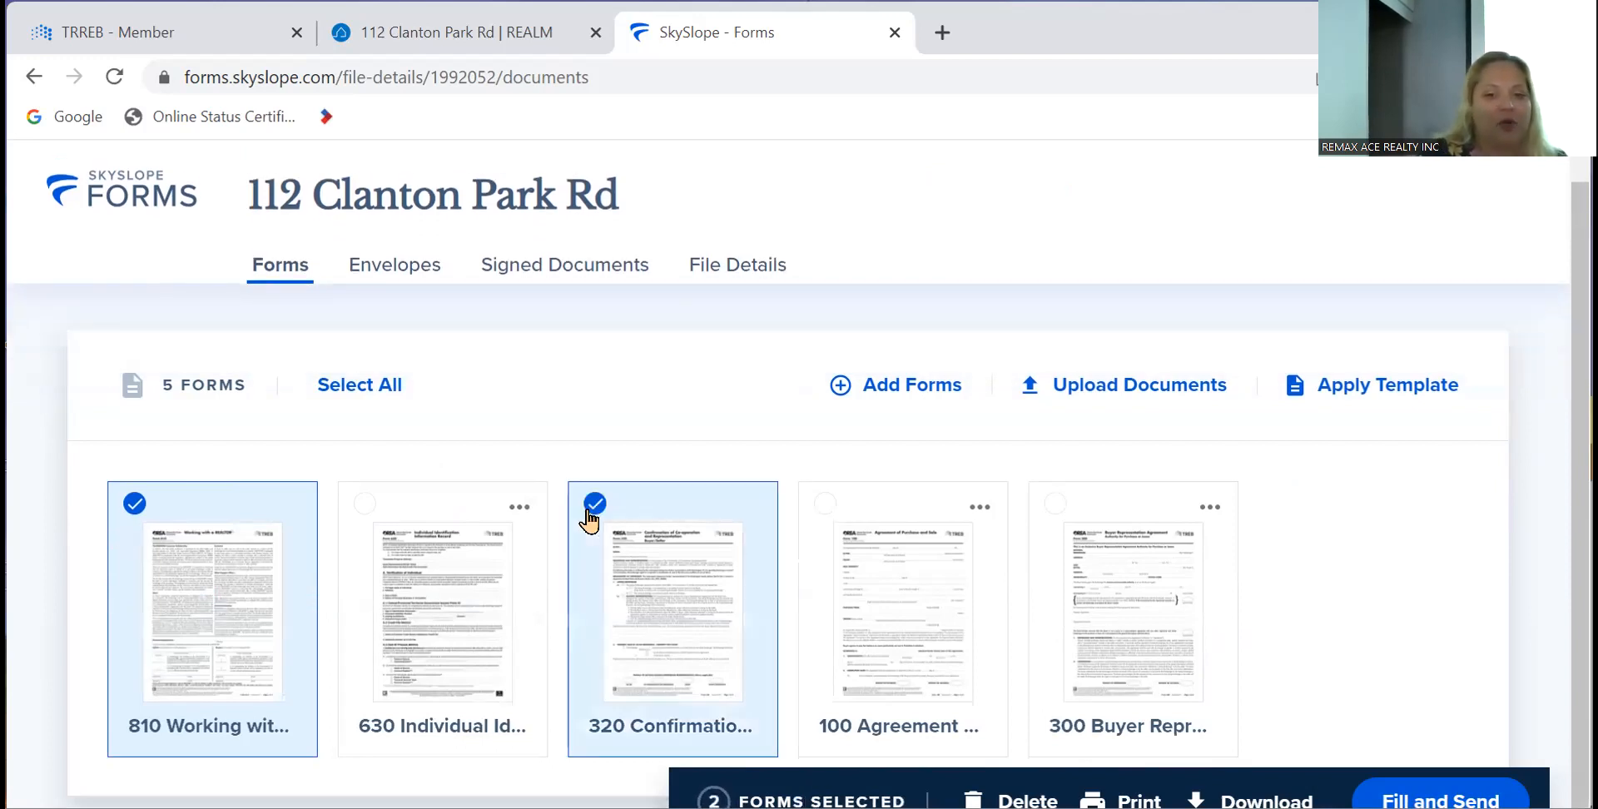
click(824, 518)
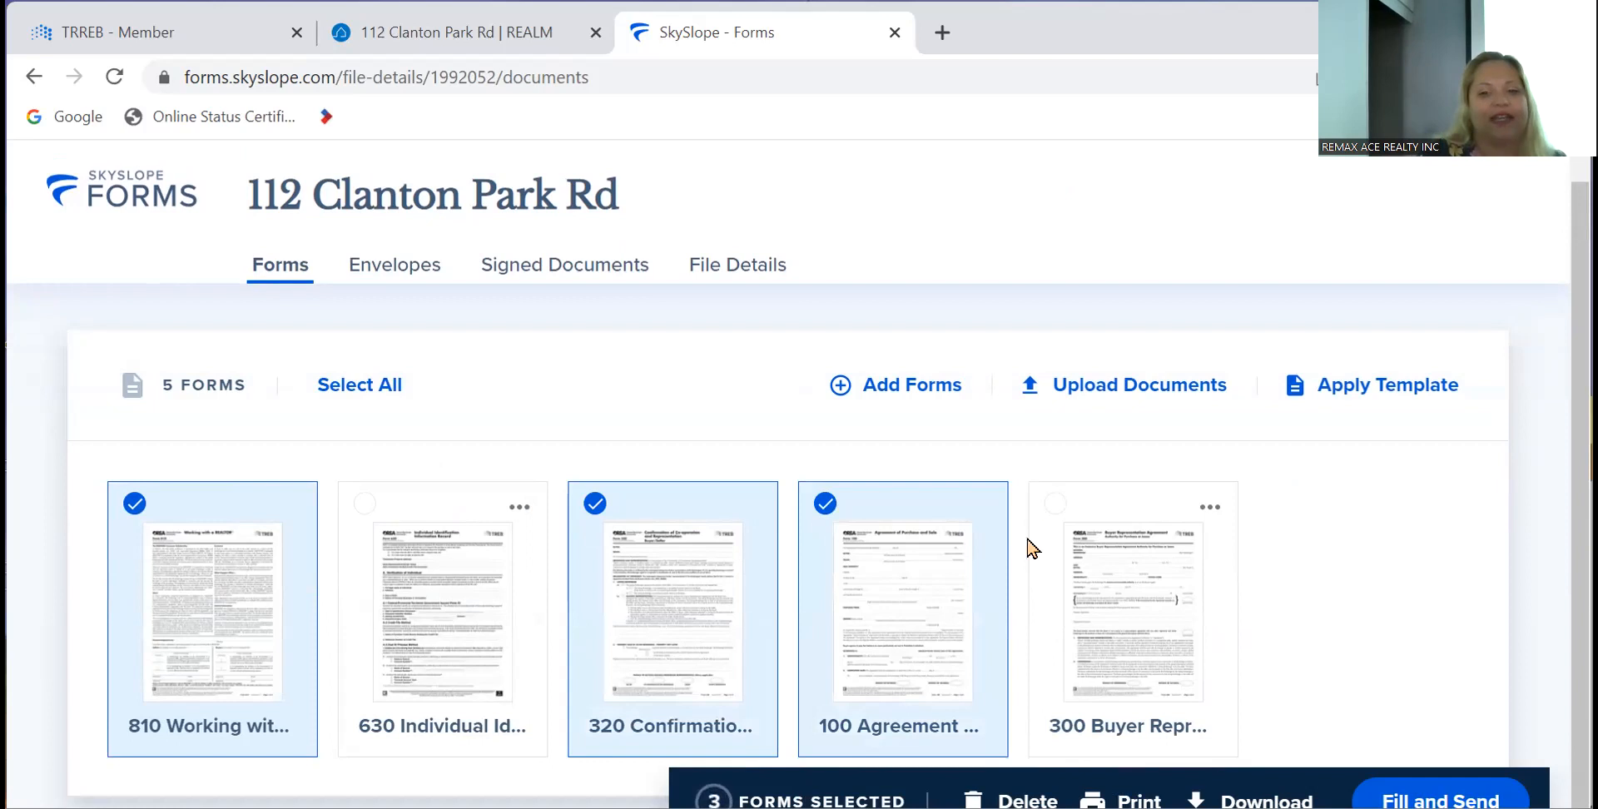
click(1054, 515)
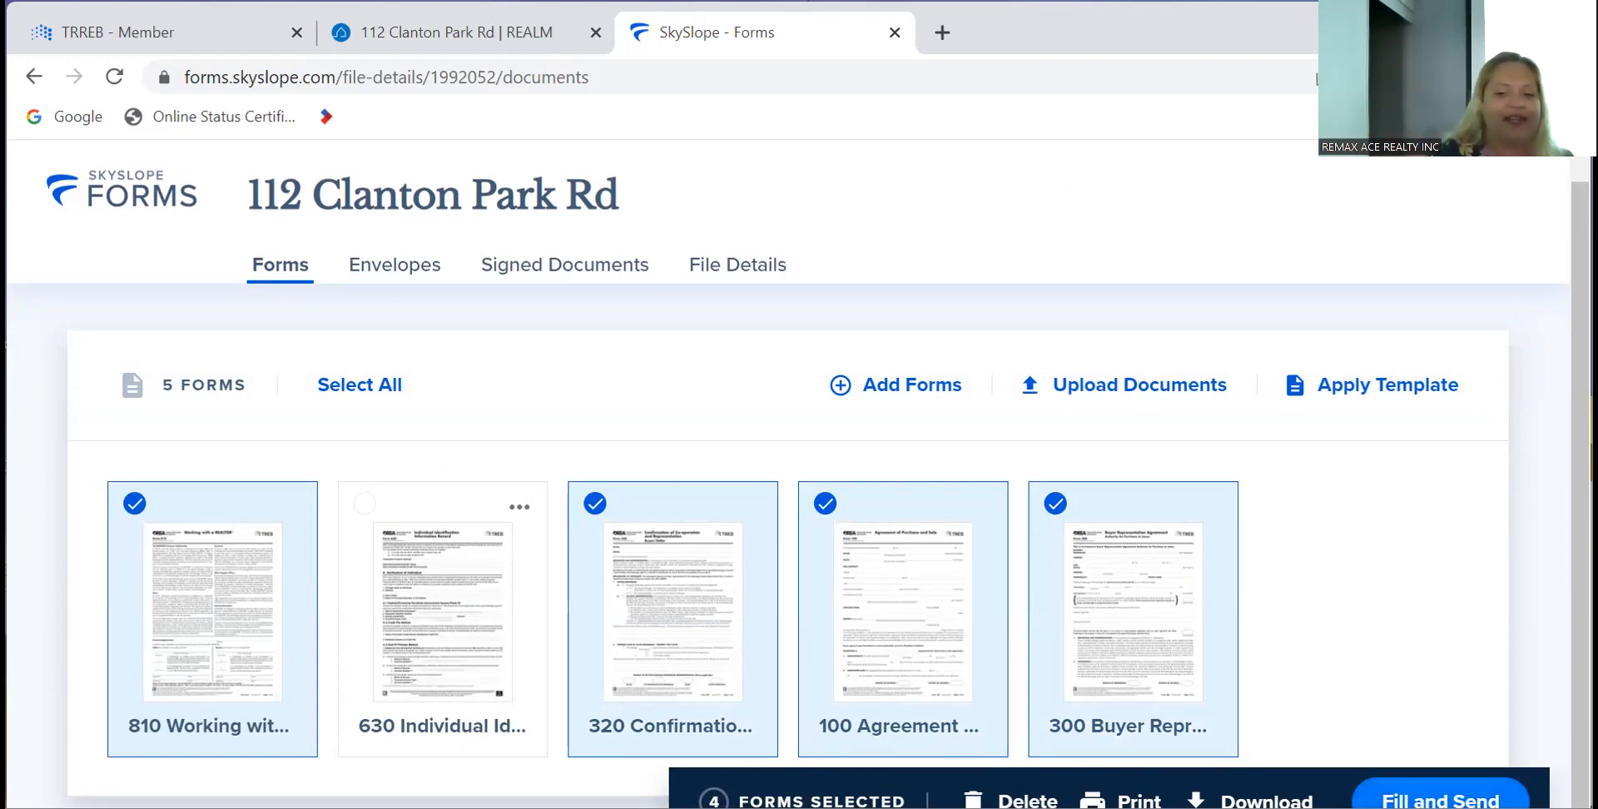
click(1440, 800)
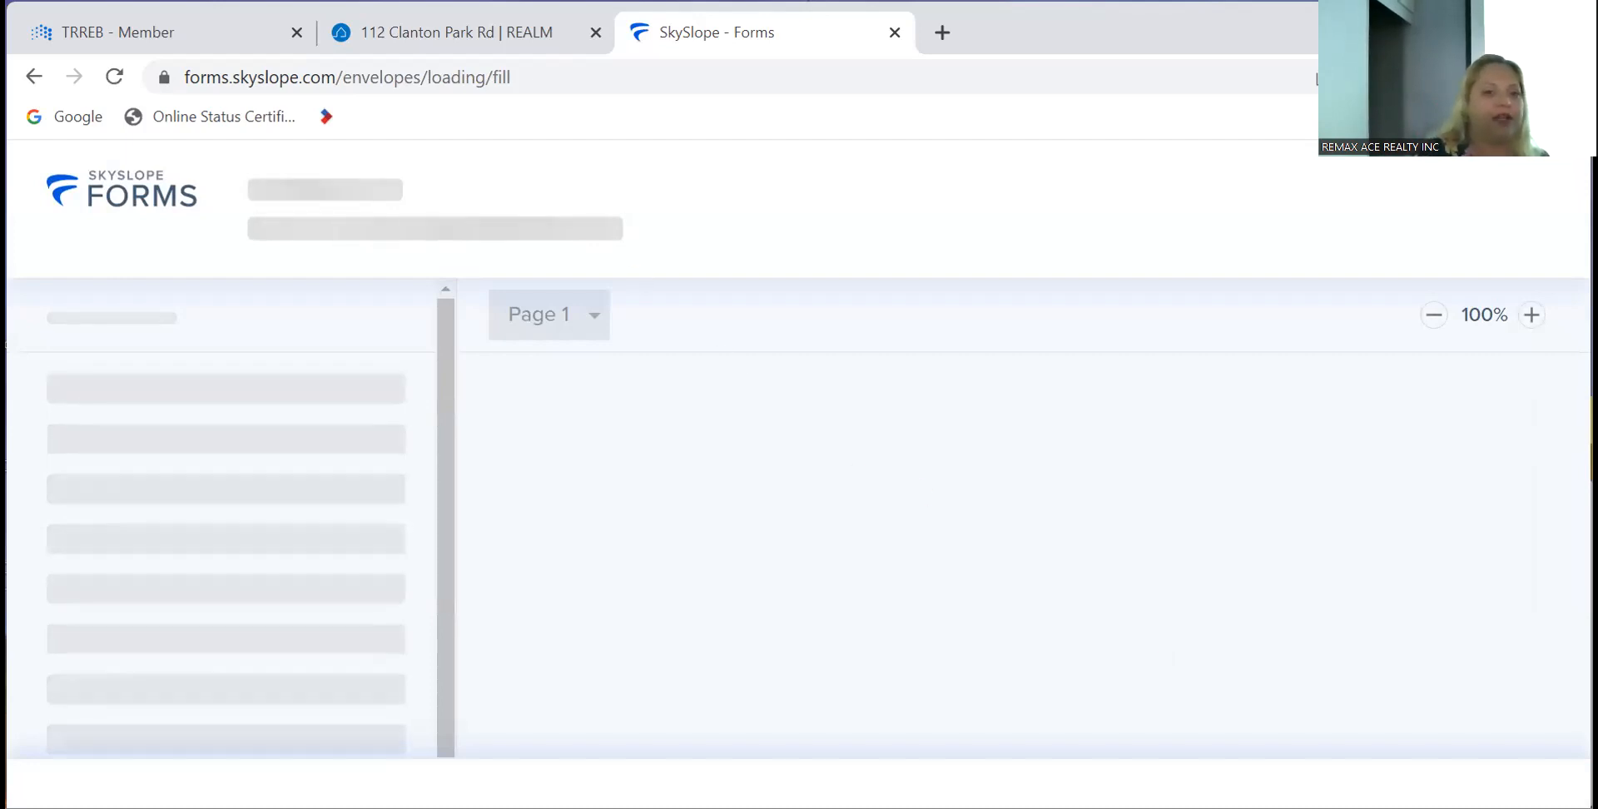
click(450, 31)
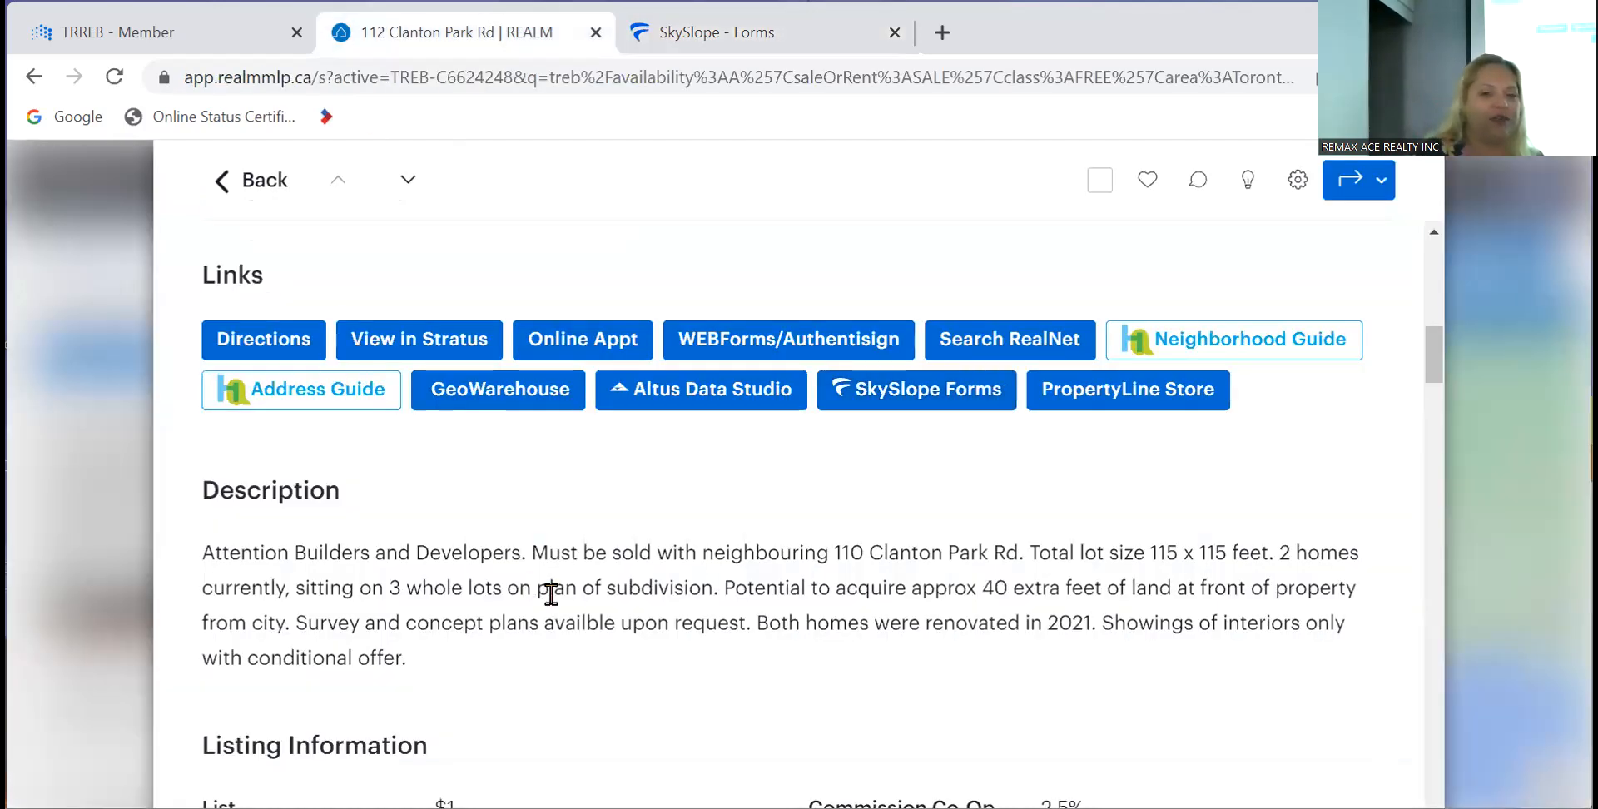
scroll(566, 608, up, 10)
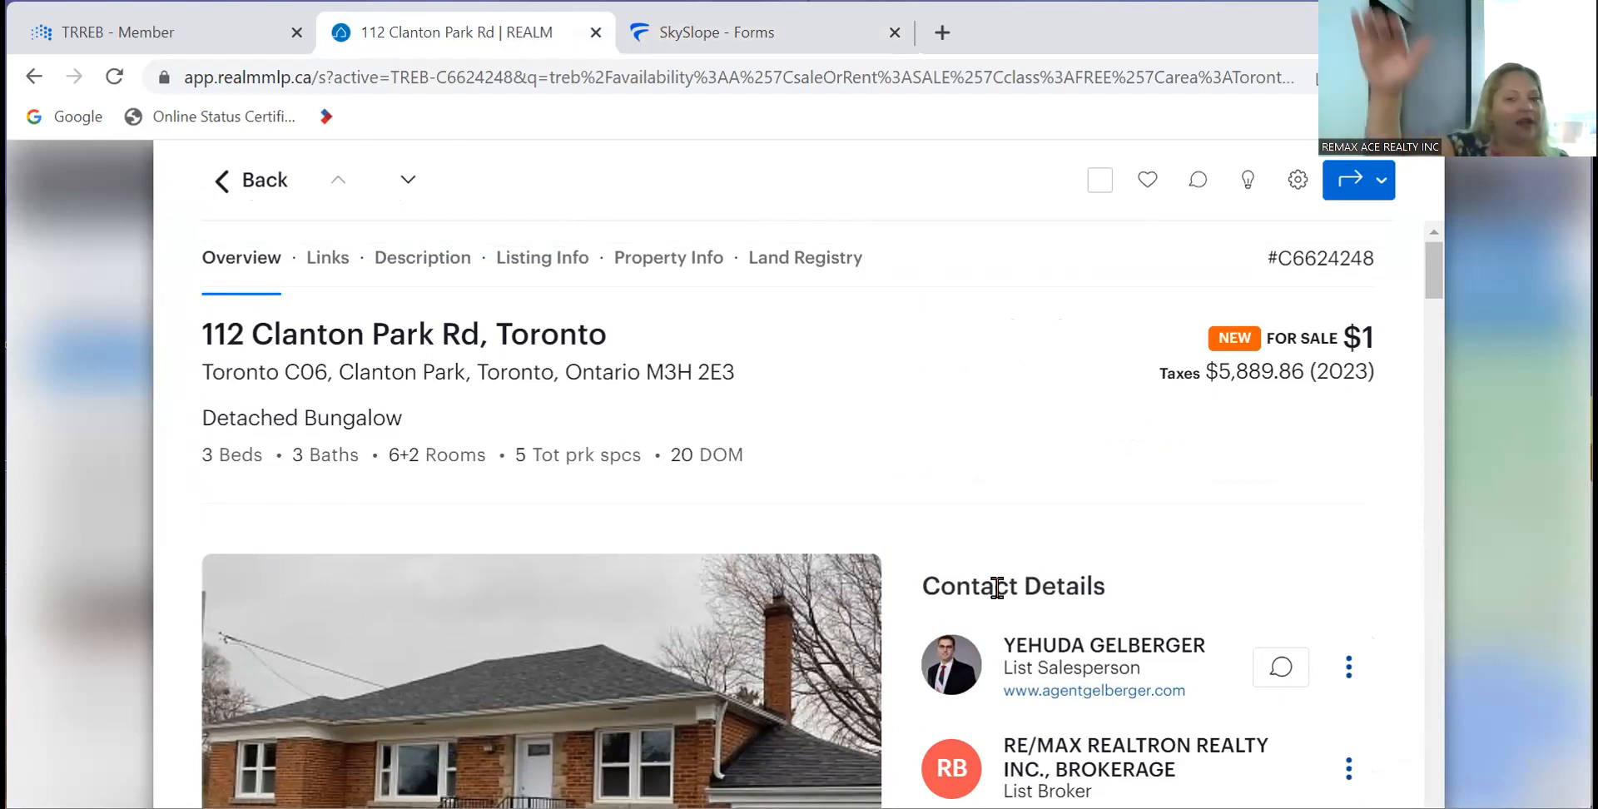
scroll(1188, 427, down, 7)
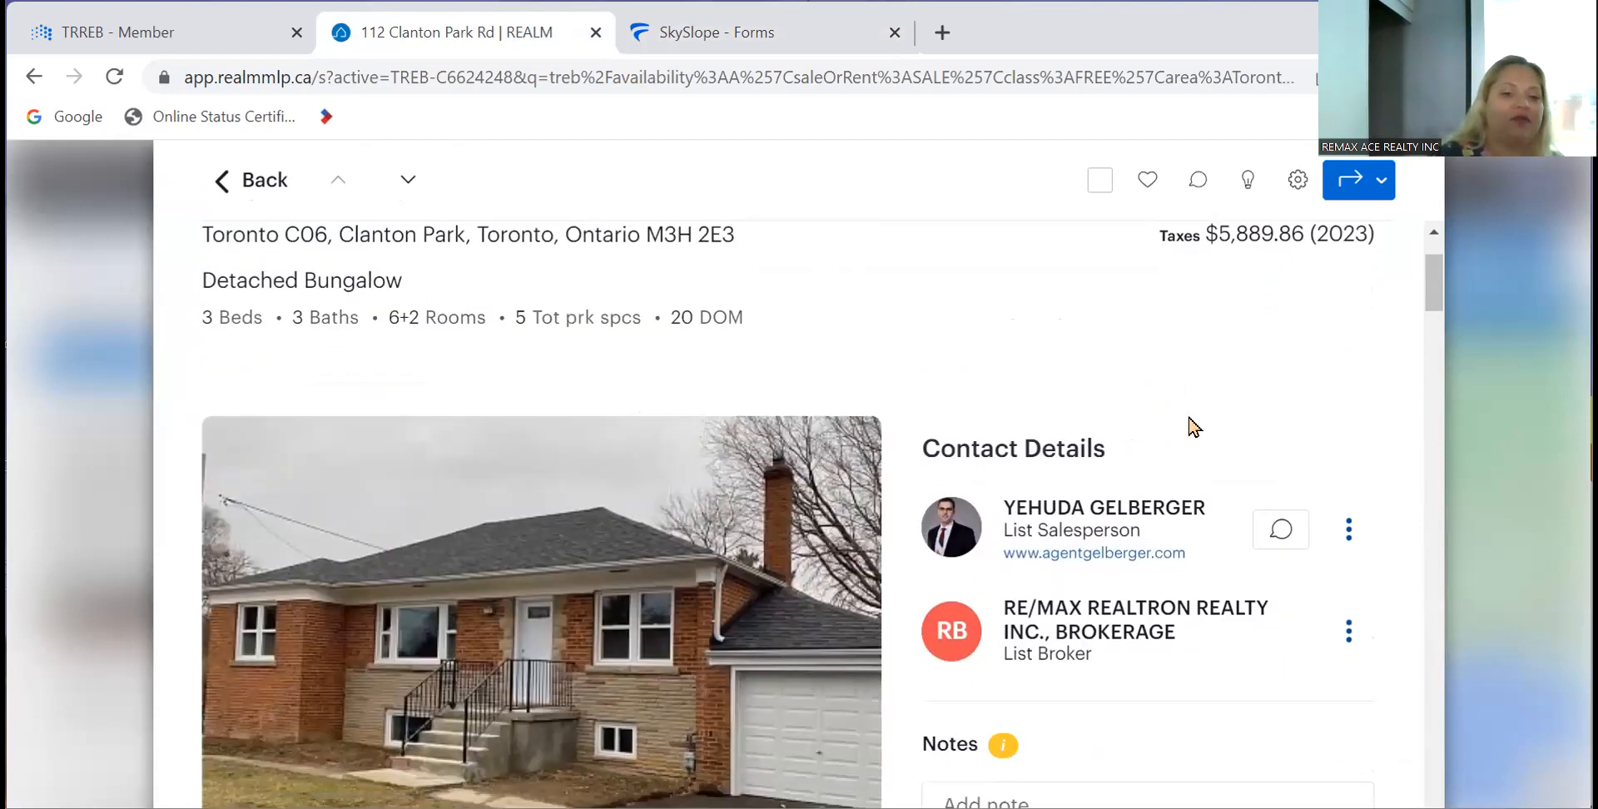
scroll(1188, 414, up, 4)
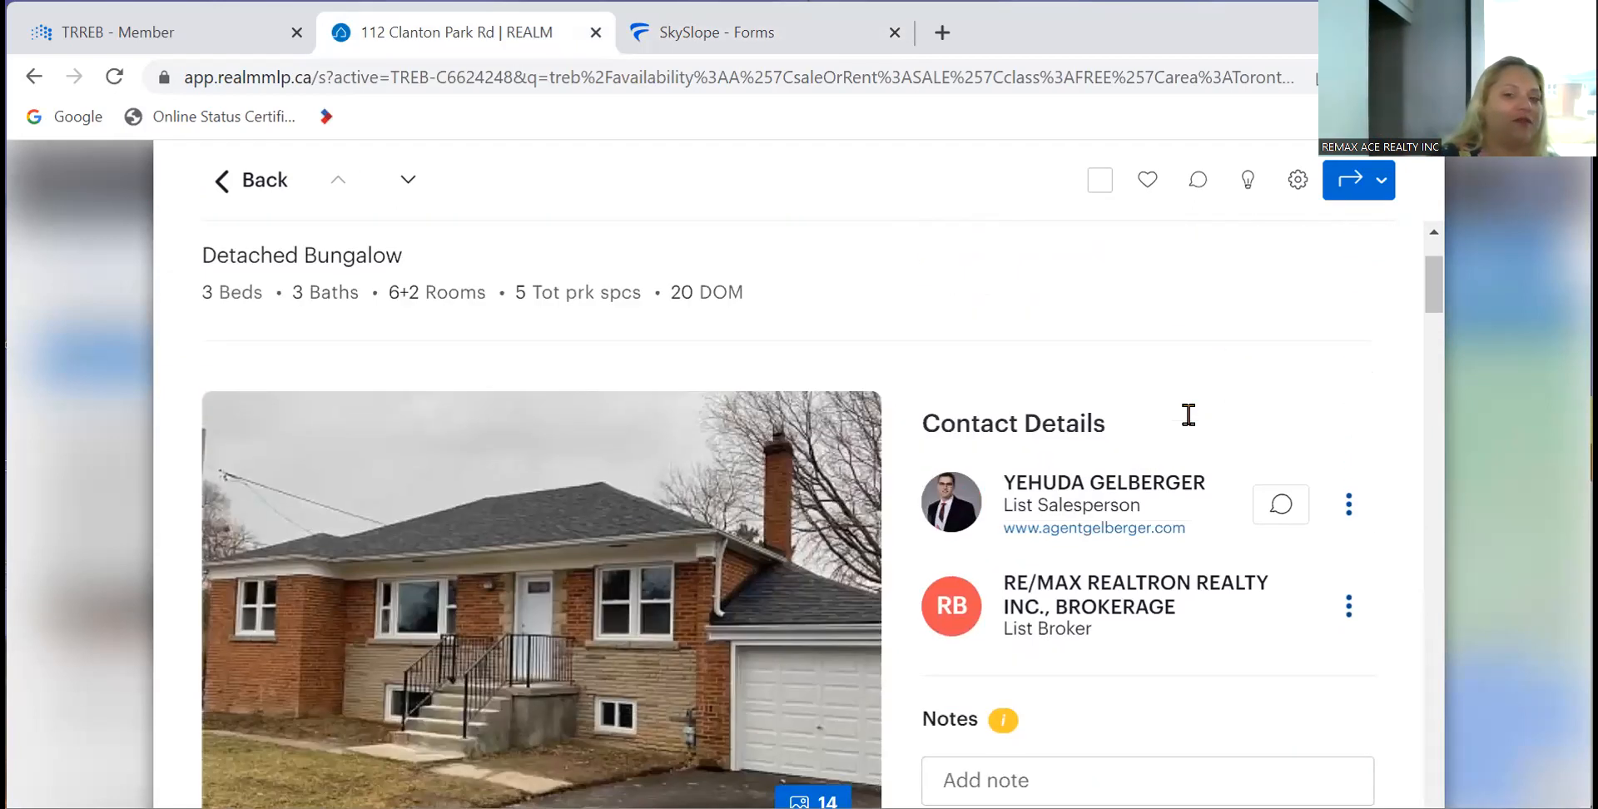
scroll(1191, 425, down, 7)
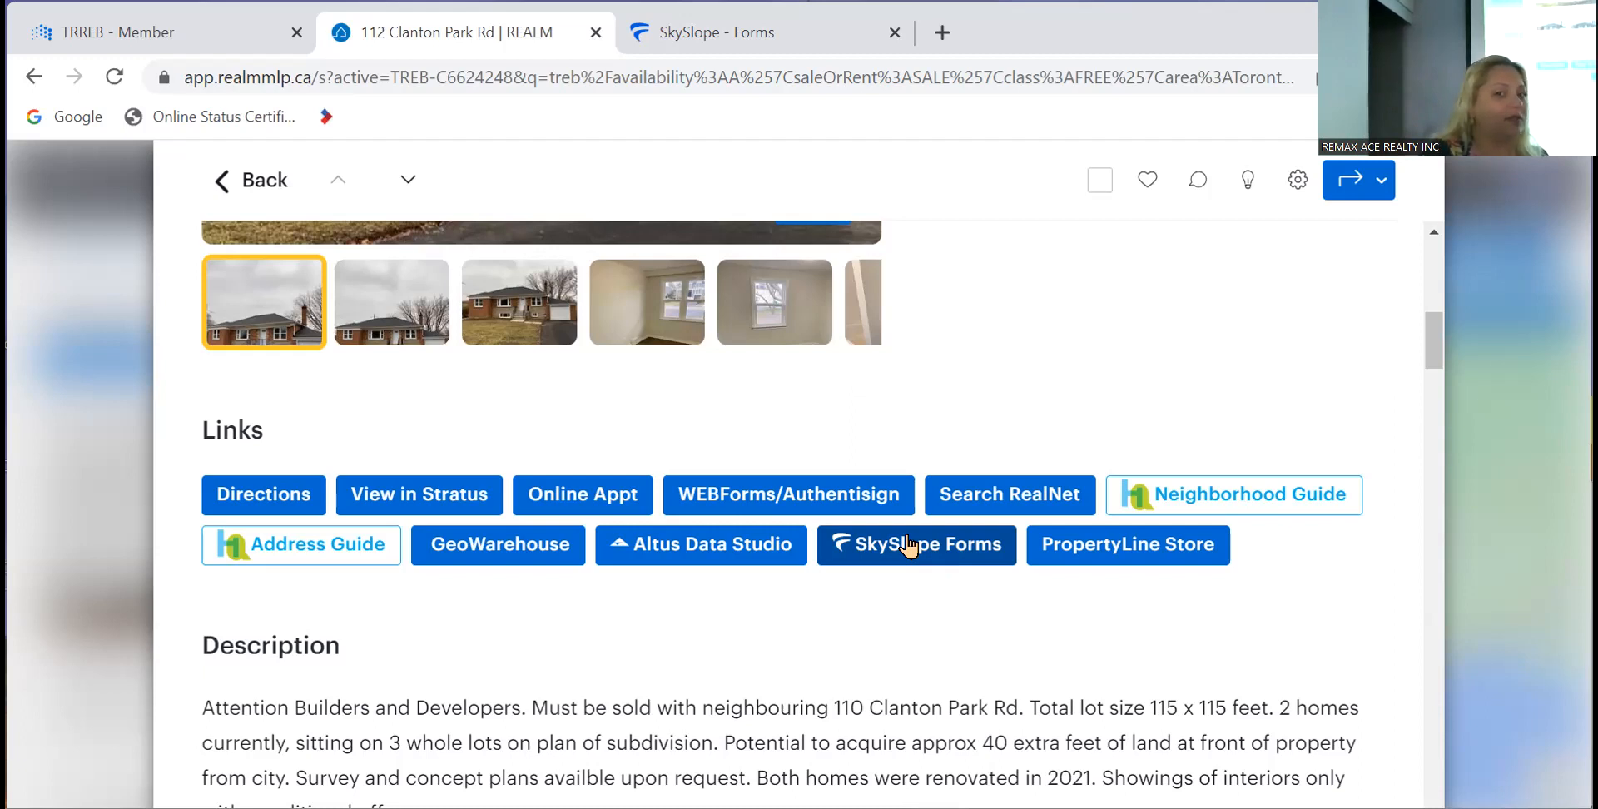
- Reload the stalled SkySlope Forms page, then close it
click(811, 30)
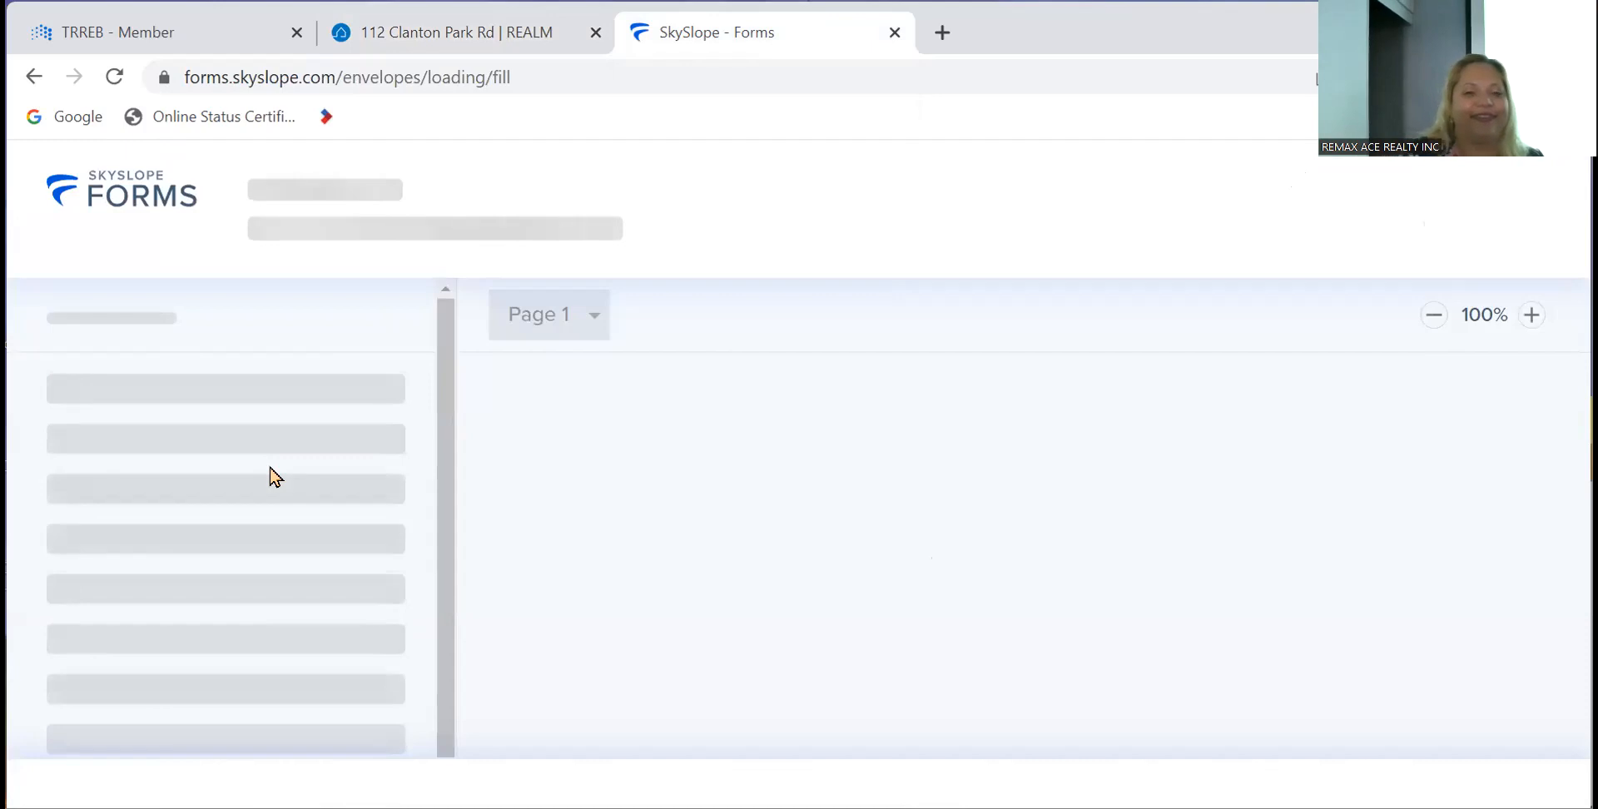
click(464, 30)
click(649, 31)
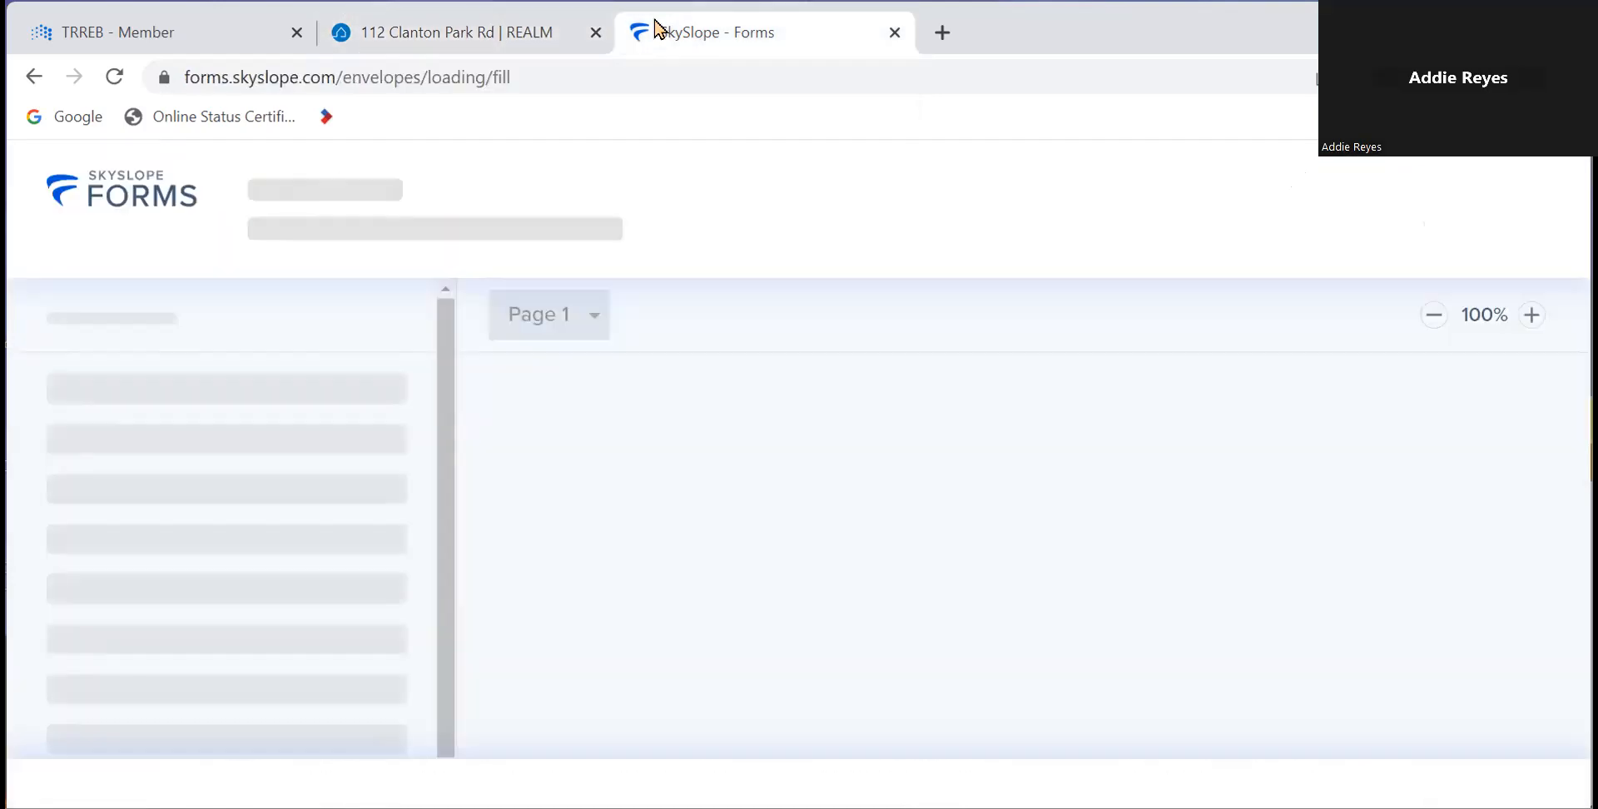
click(142, 63)
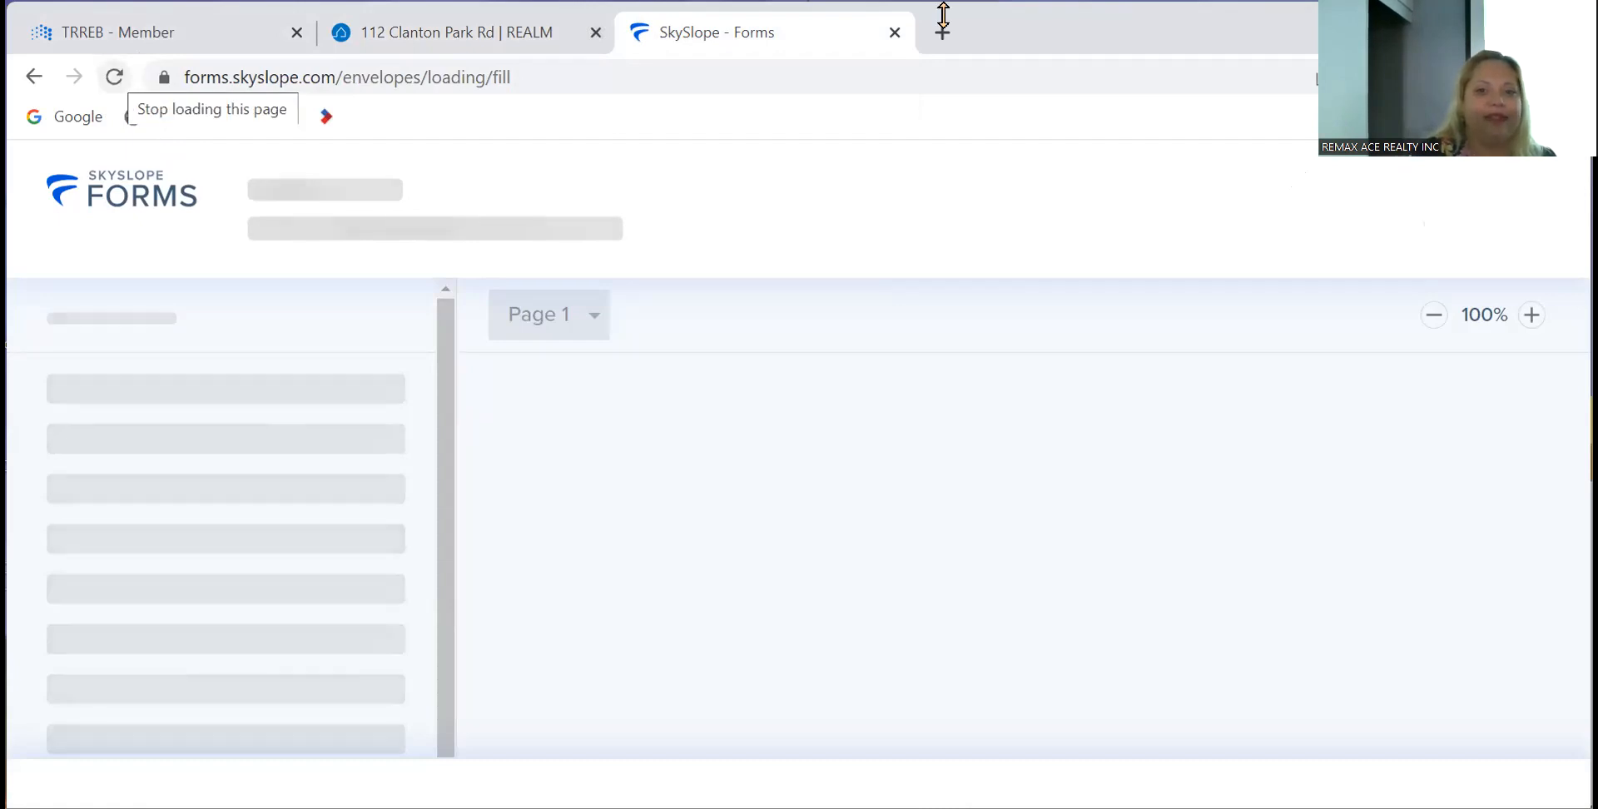
click(895, 33)
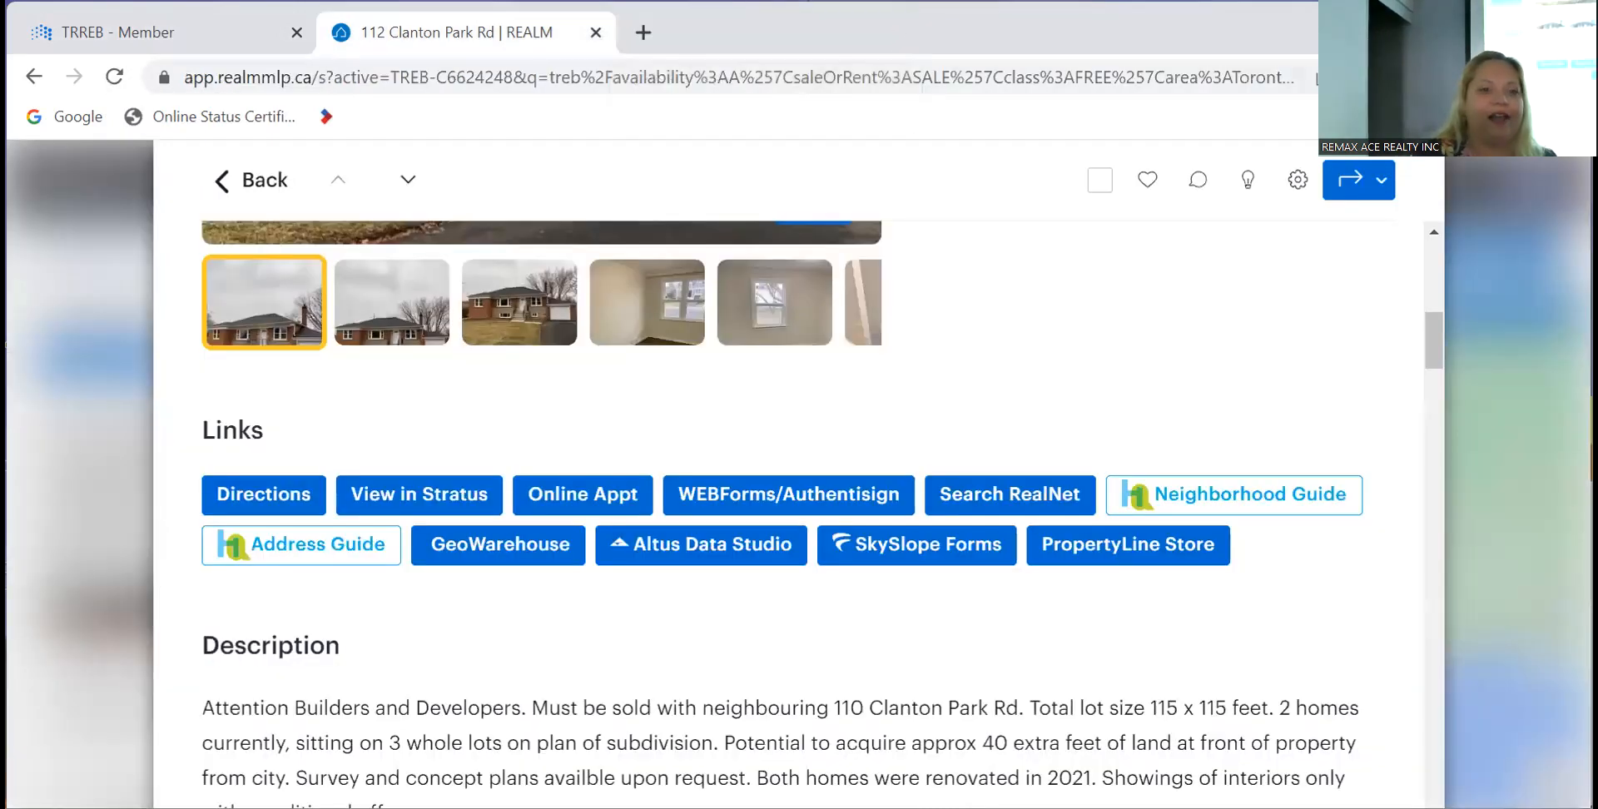
- Launch a new SkySlope Forms session from the TREB member home page
click(181, 24)
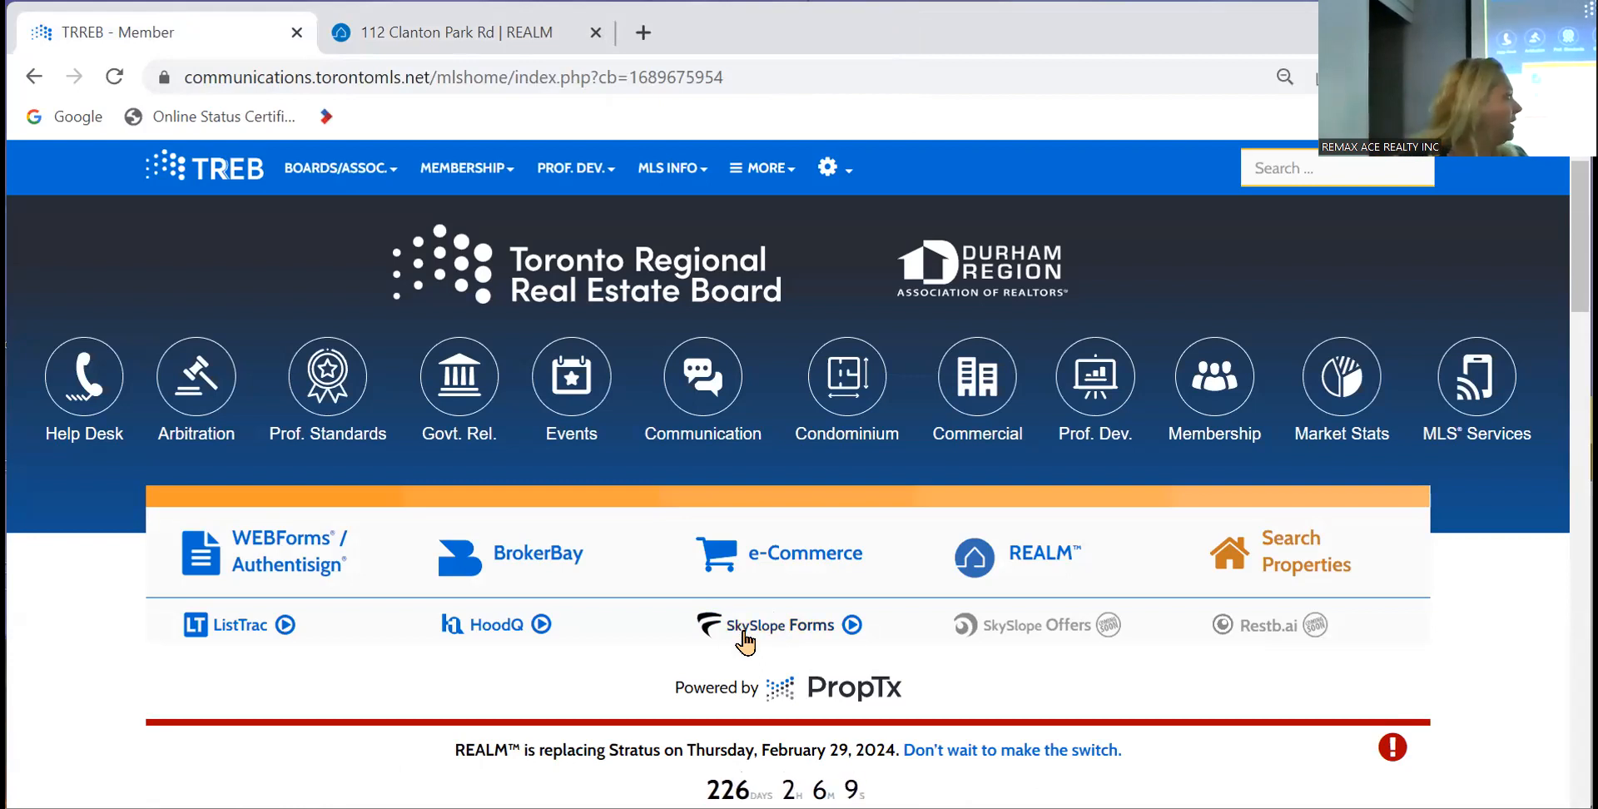
click(744, 634)
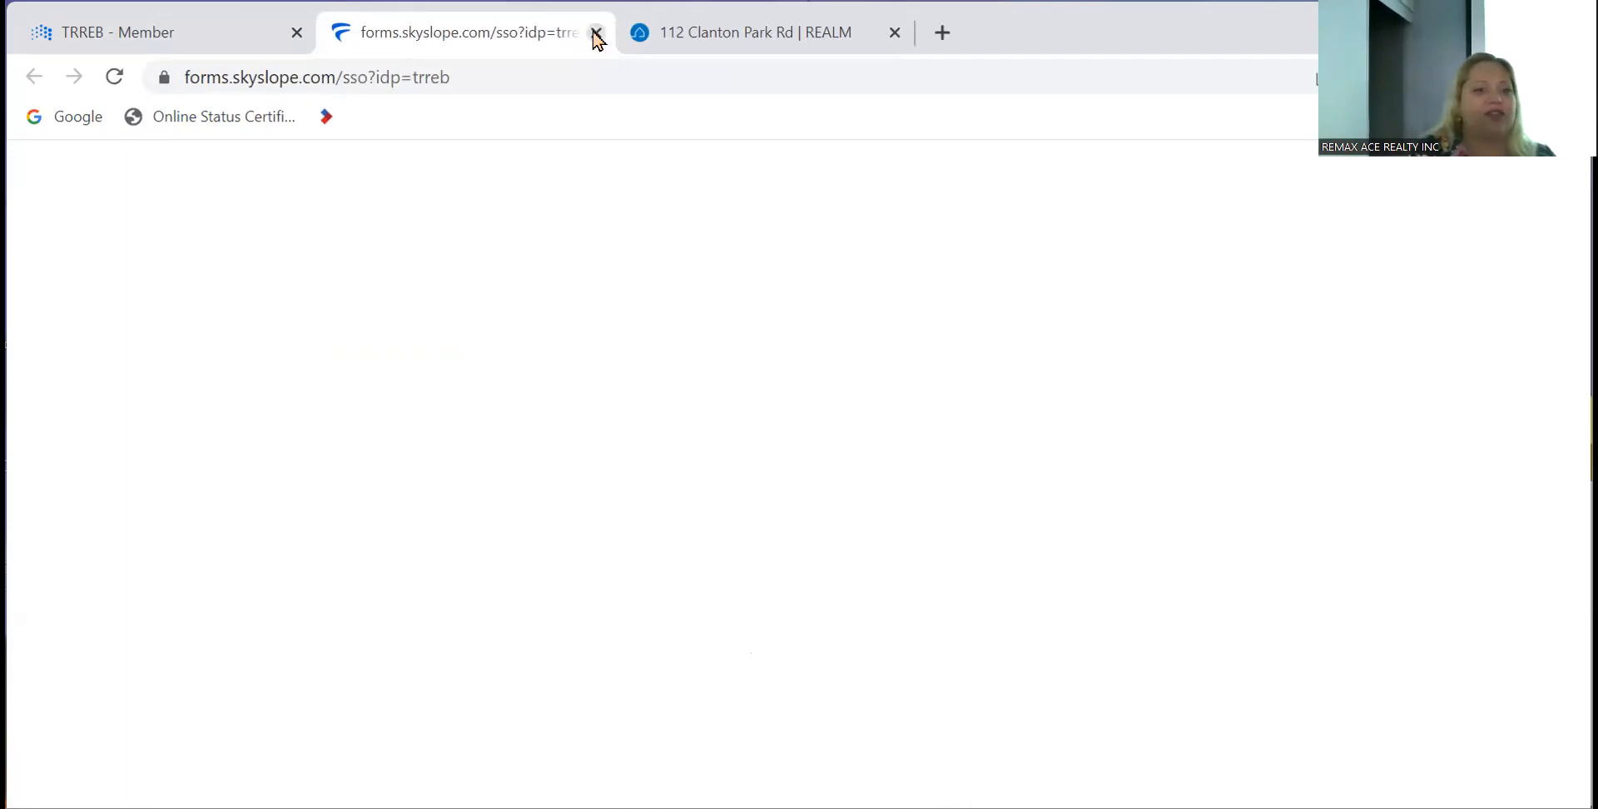
click(178, 25)
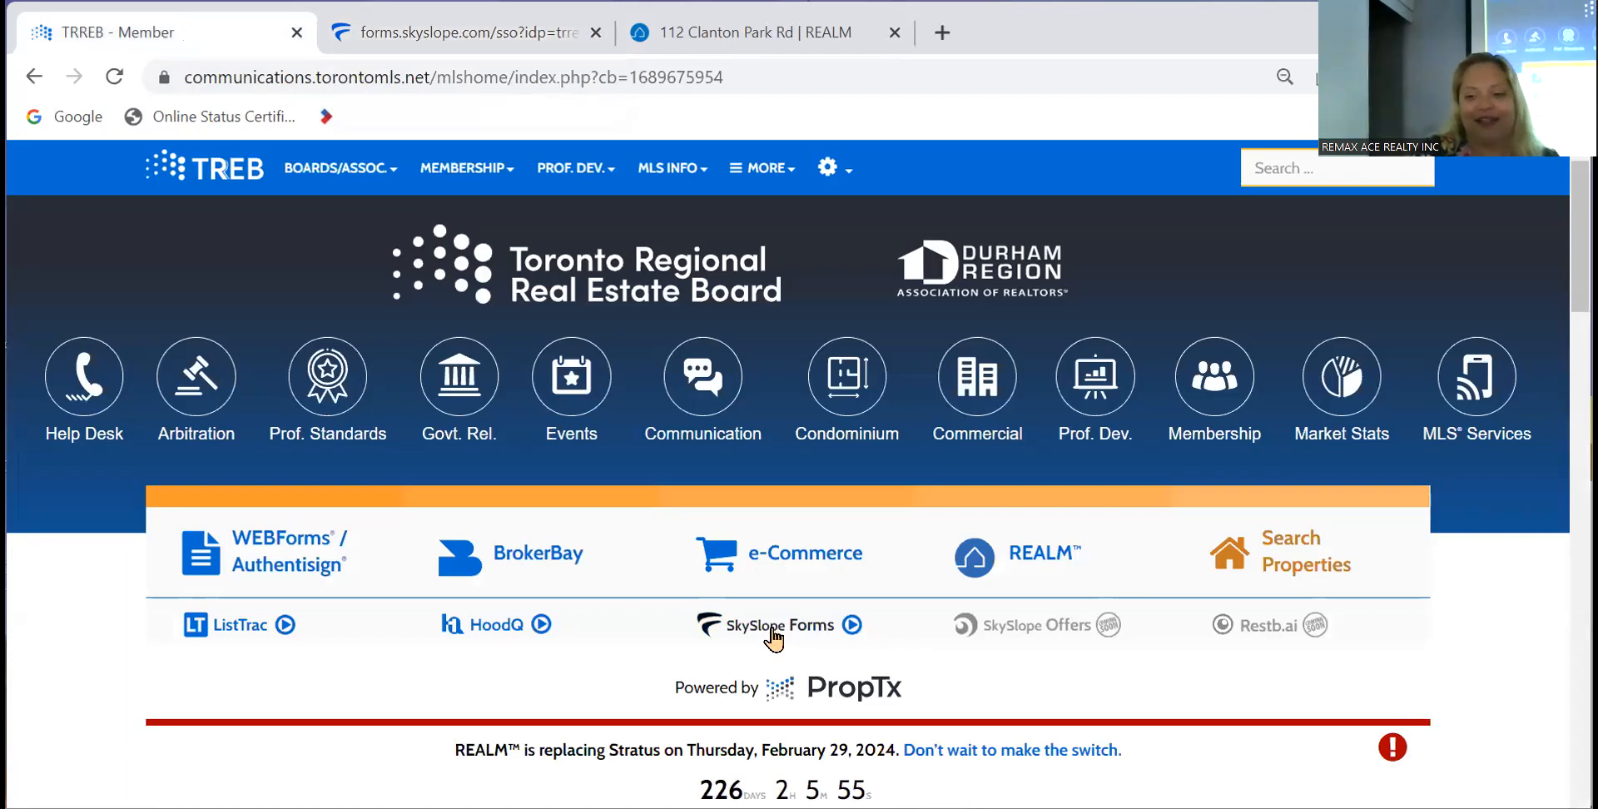
click(778, 637)
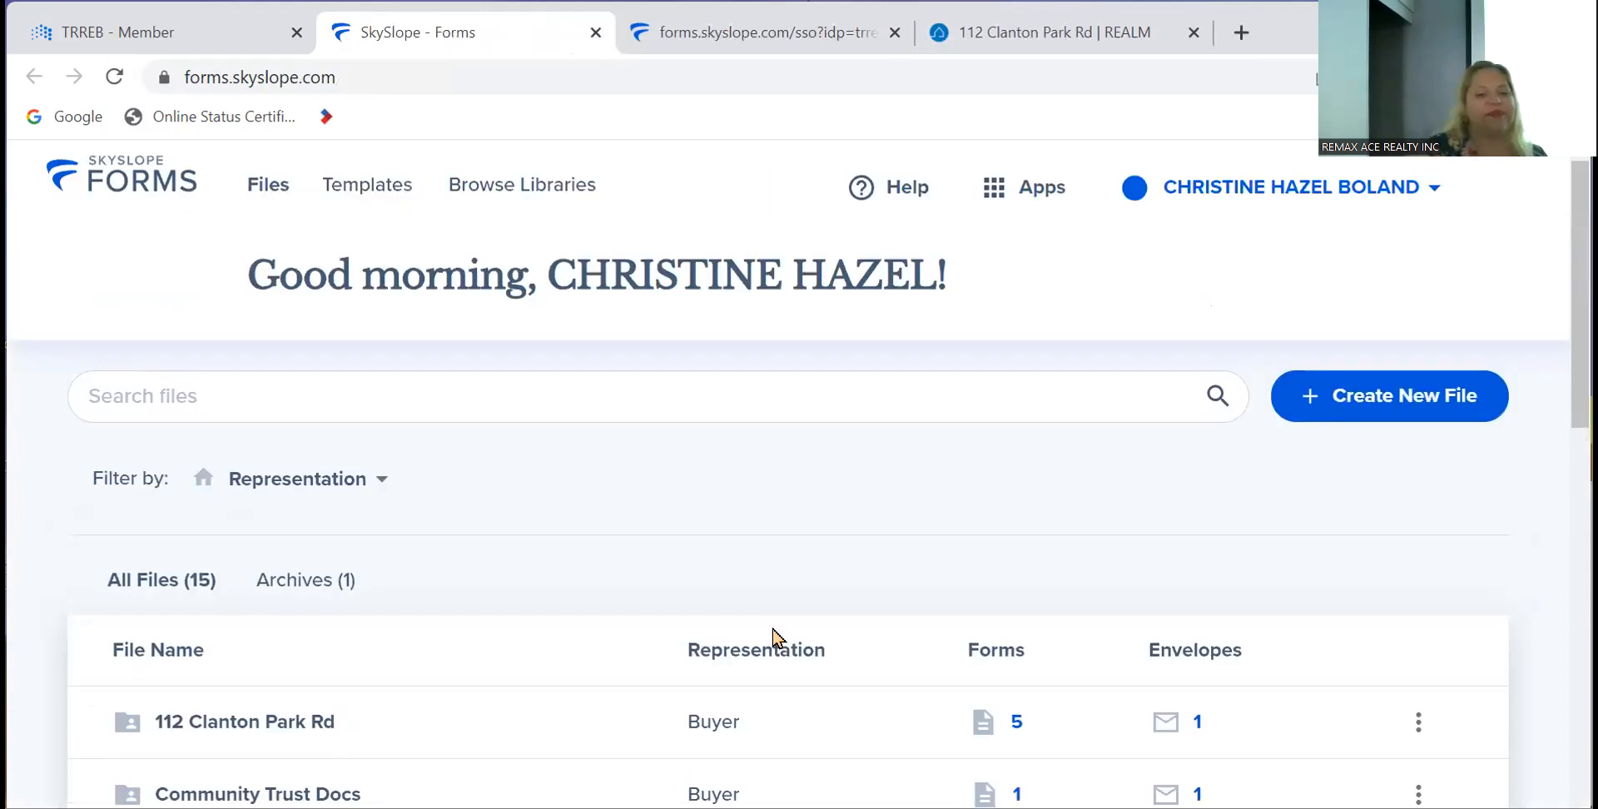
scroll(528, 766, down, 8)
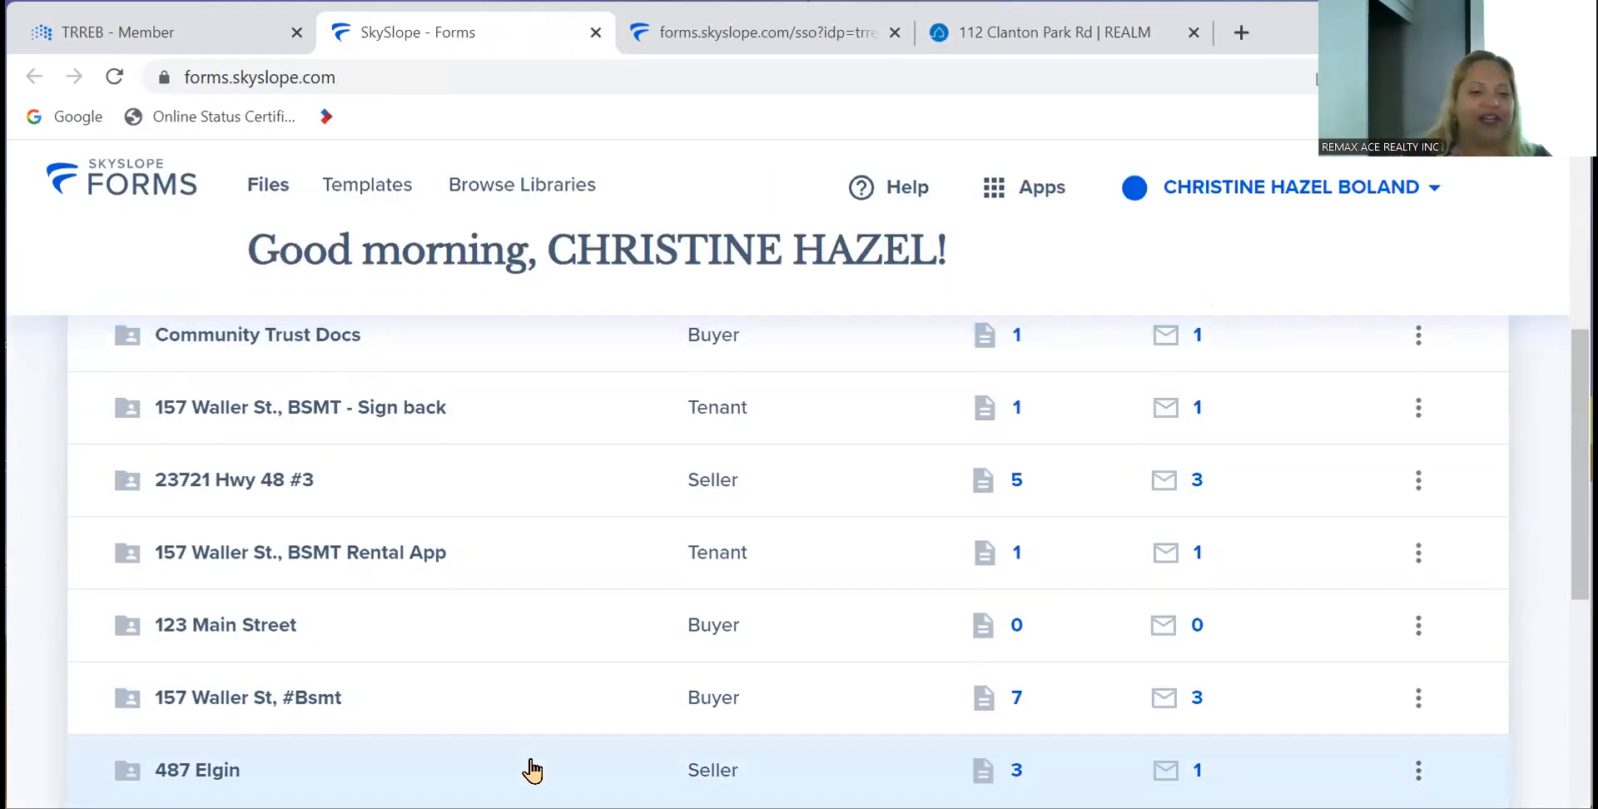
scroll(534, 771, down, 3)
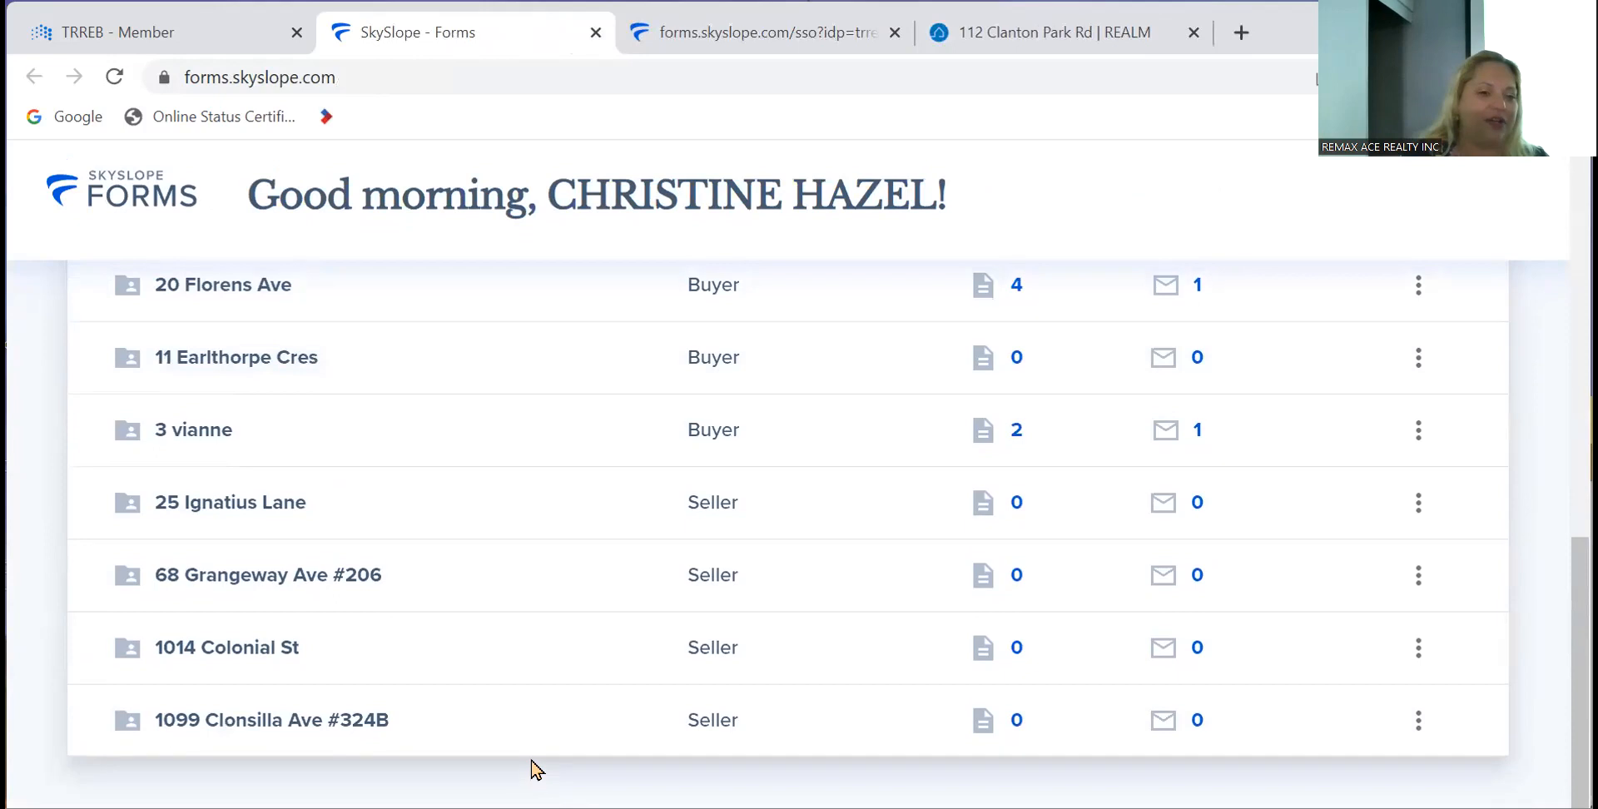
scroll(533, 770, up, 2)
scroll(532, 768, up, 5)
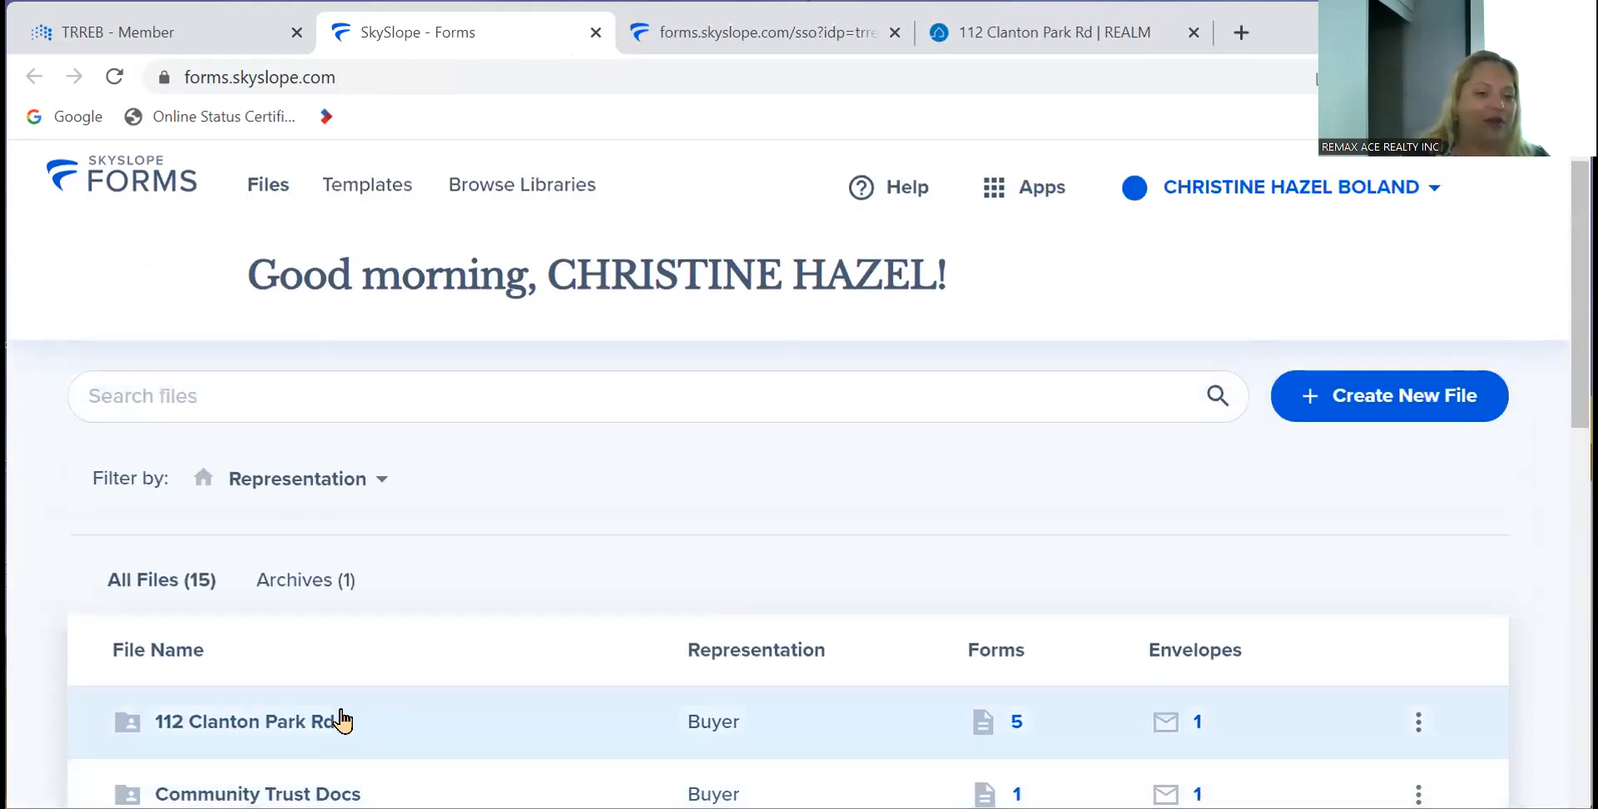
click(299, 720)
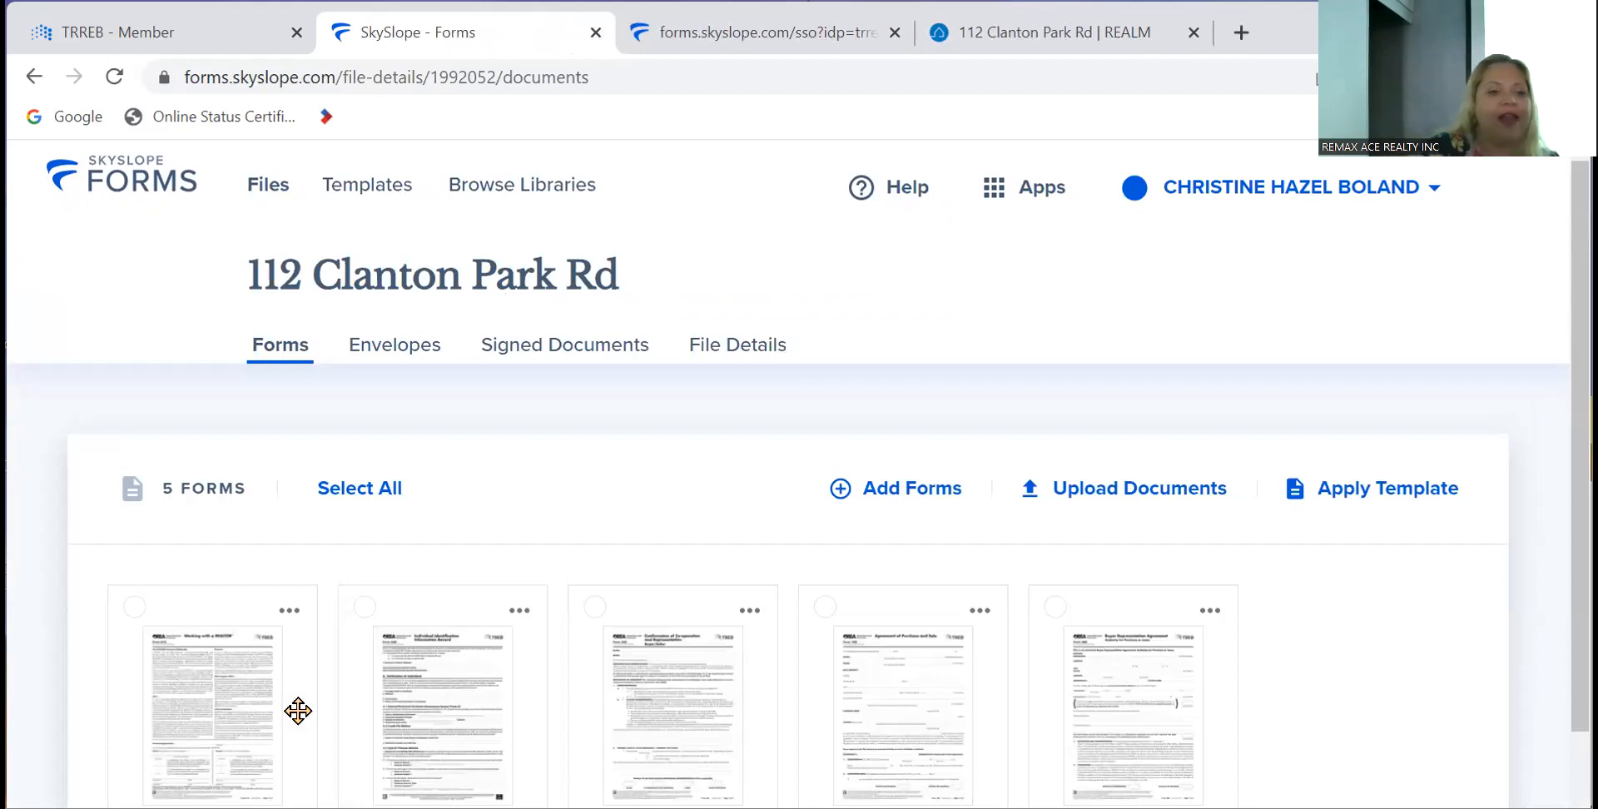
click(379, 361)
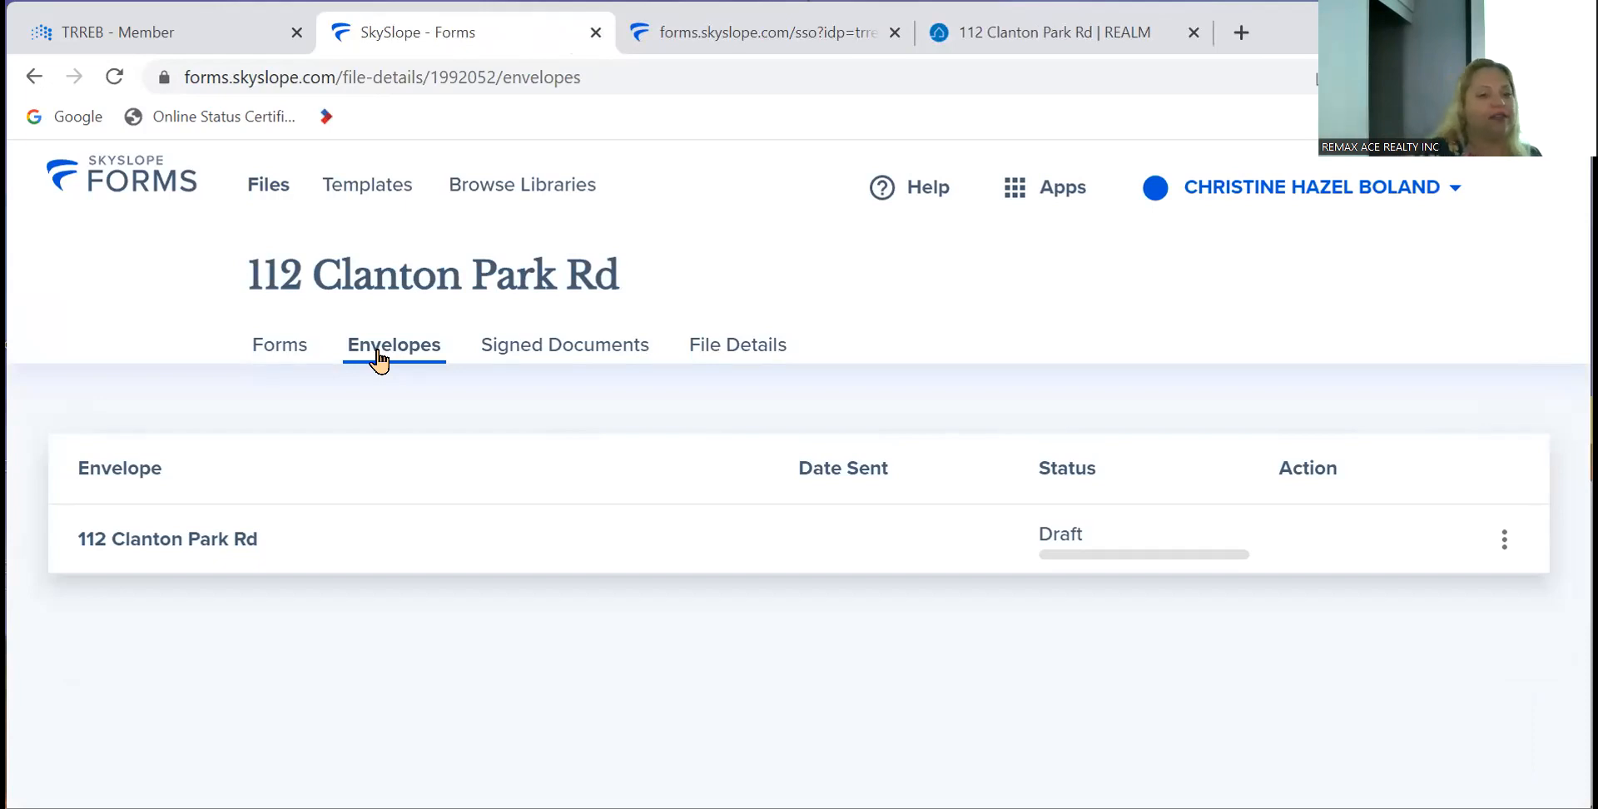
- Open the Draft envelope and scroll past forms 810 and 320 to form 100's prefilled details
click(203, 533)
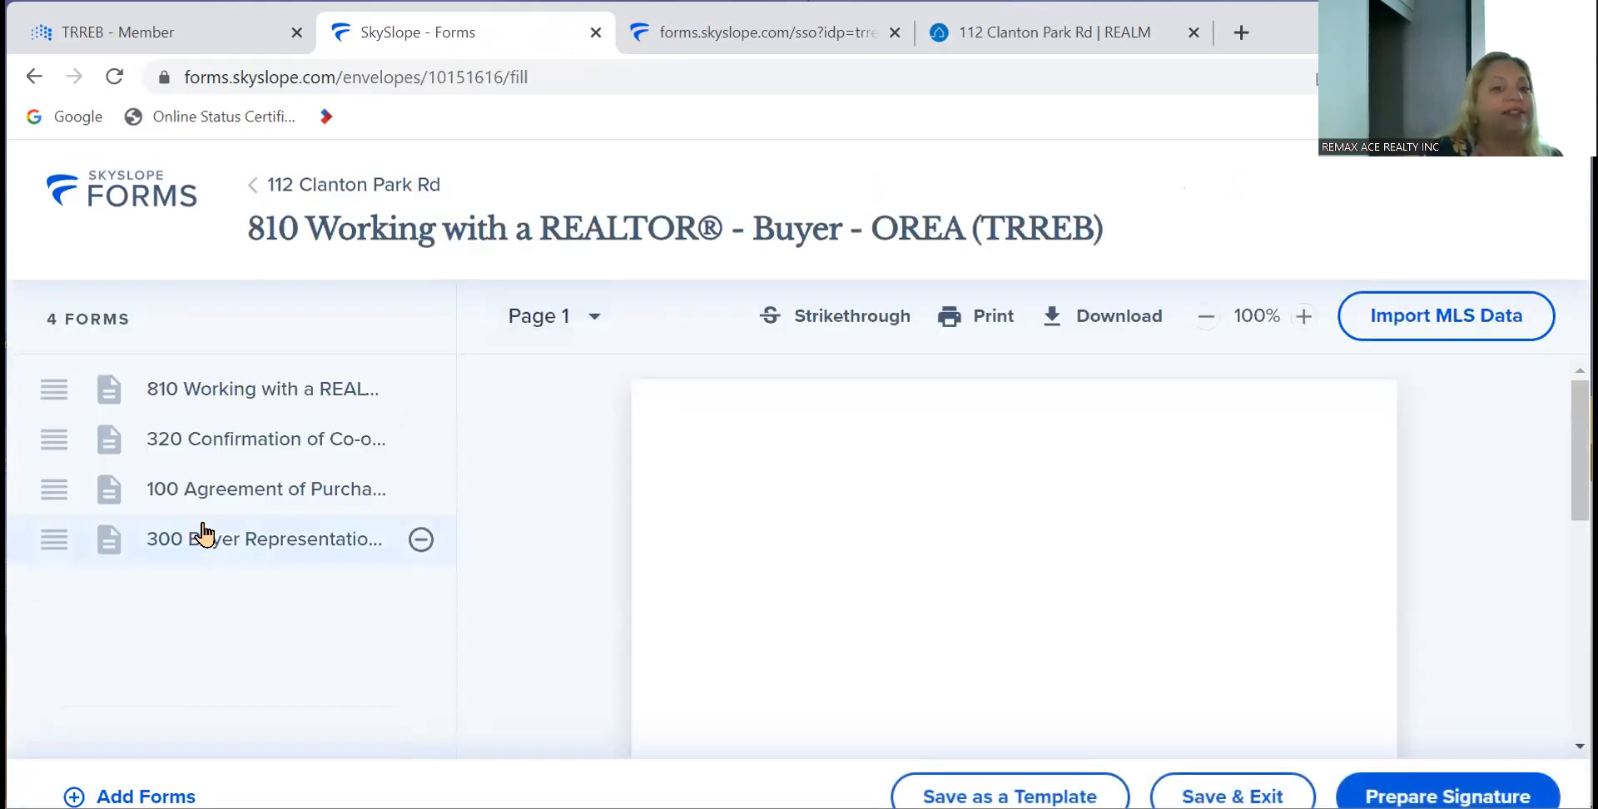
scroll(792, 578, down, 10)
scroll(792, 579, down, 15)
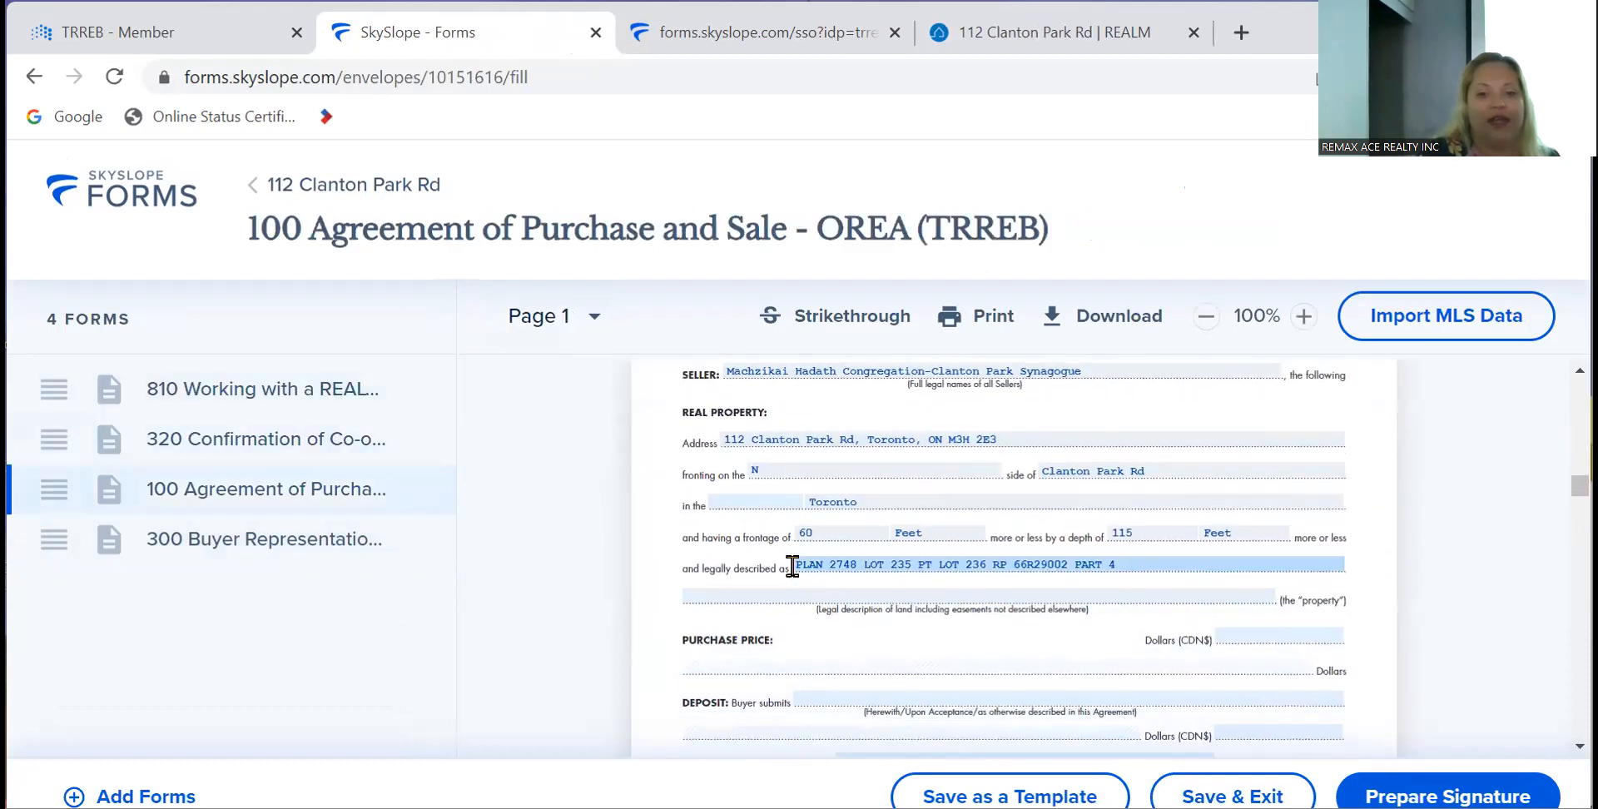
scroll(792, 570, up, 3)
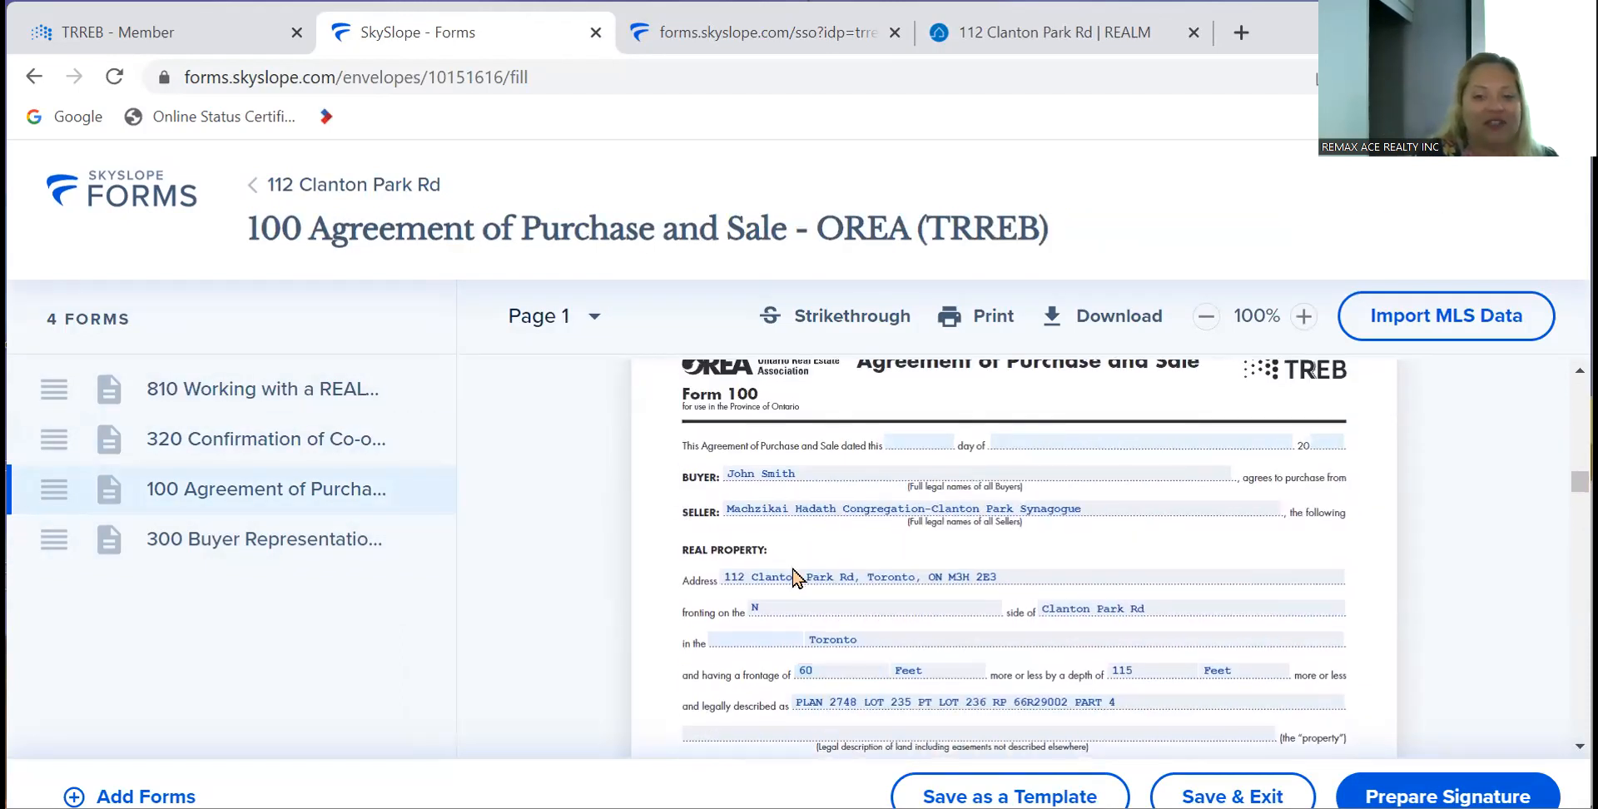
scroll(792, 570, up, 1)
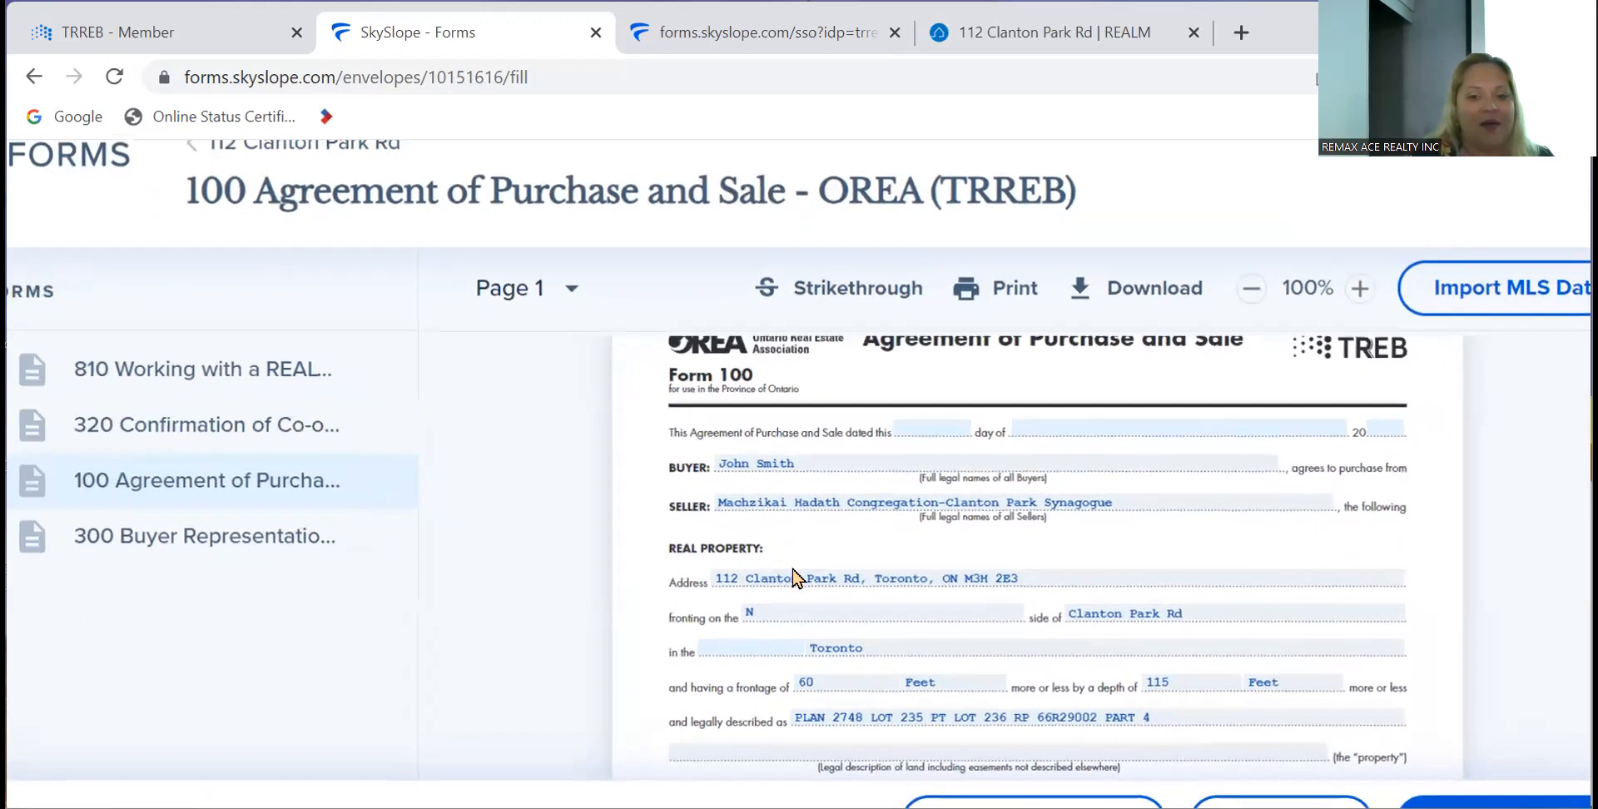
scroll(793, 570, down, 1)
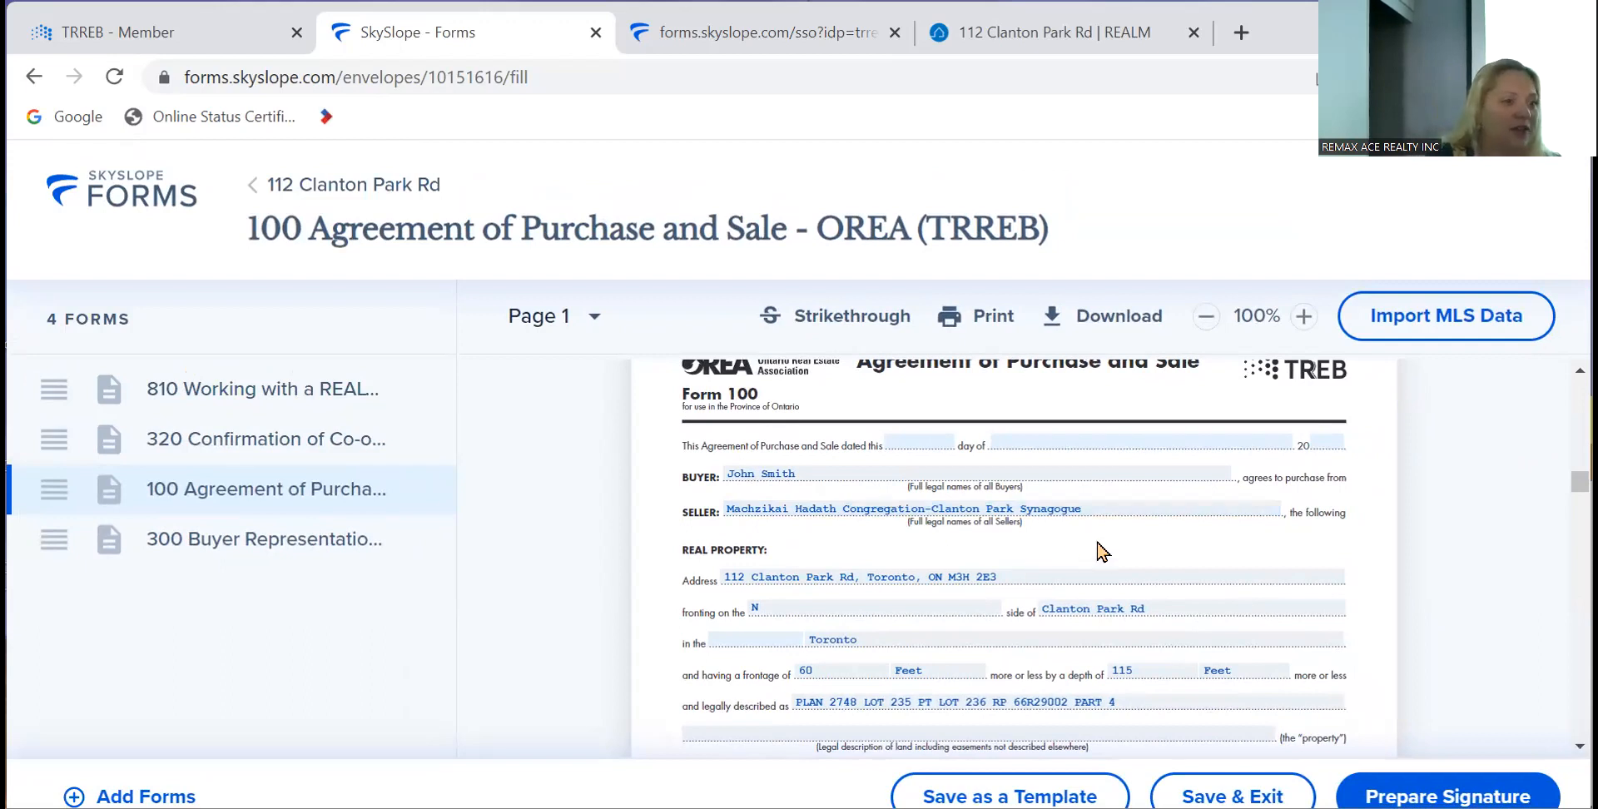
scroll(1097, 543, down, 1)
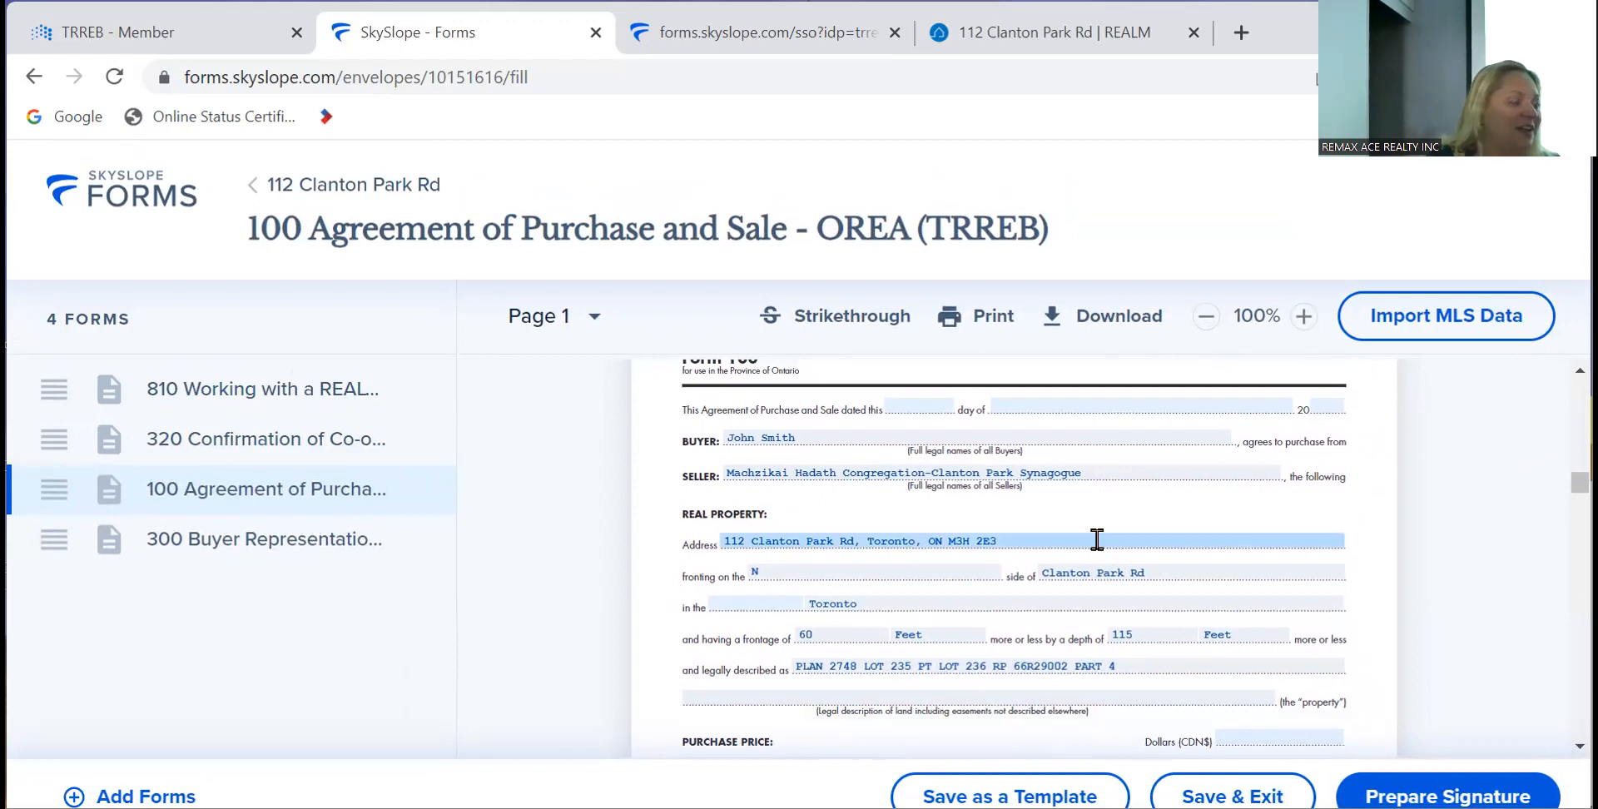
- Close the leftover SkySlope sign-in page and open the property's GeoWarehouse report from the REALM listing
click(693, 33)
click(895, 33)
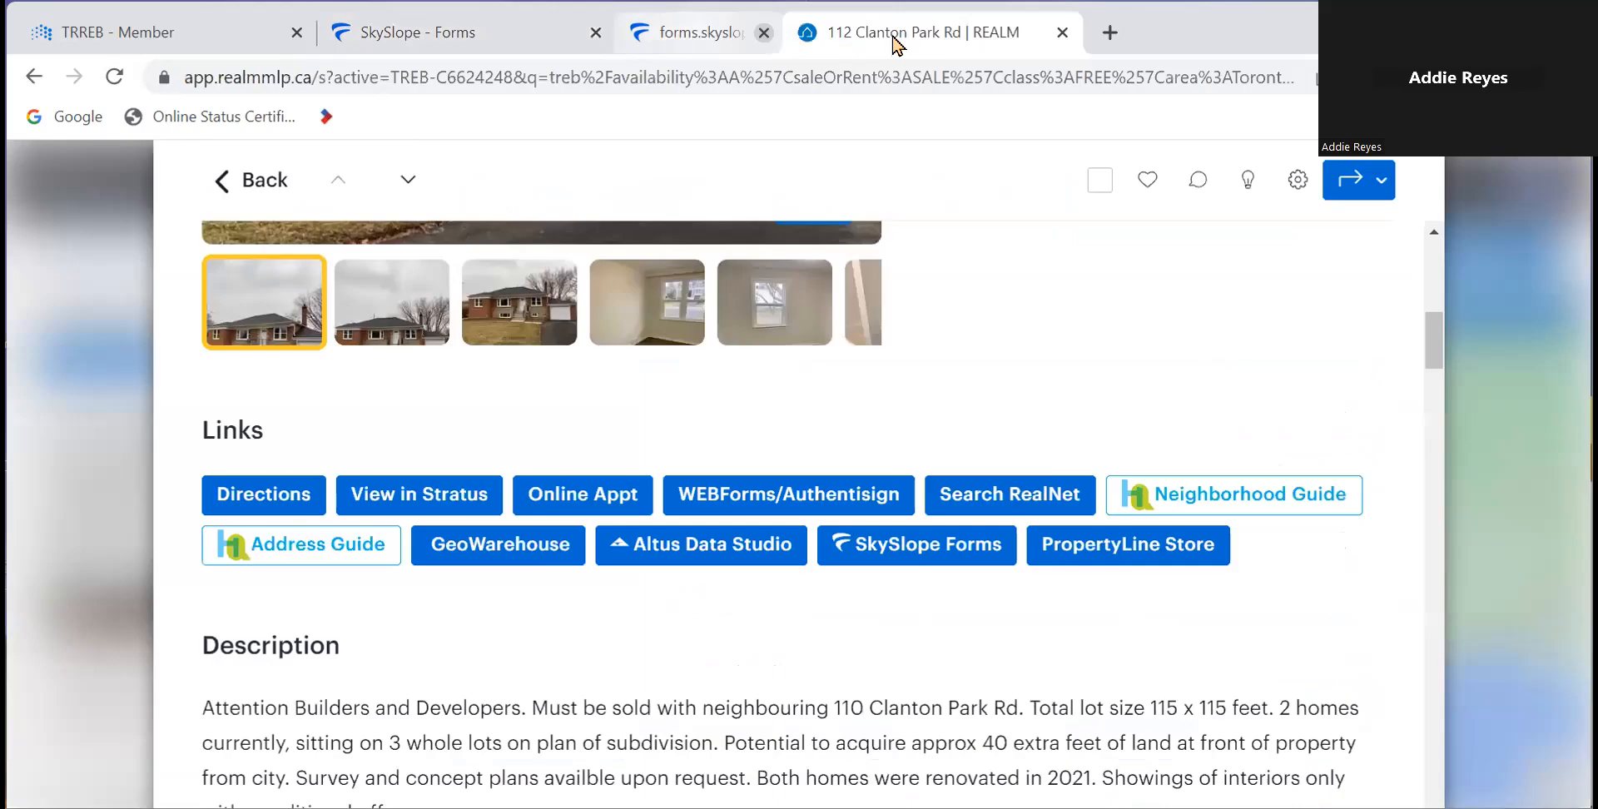
click(504, 549)
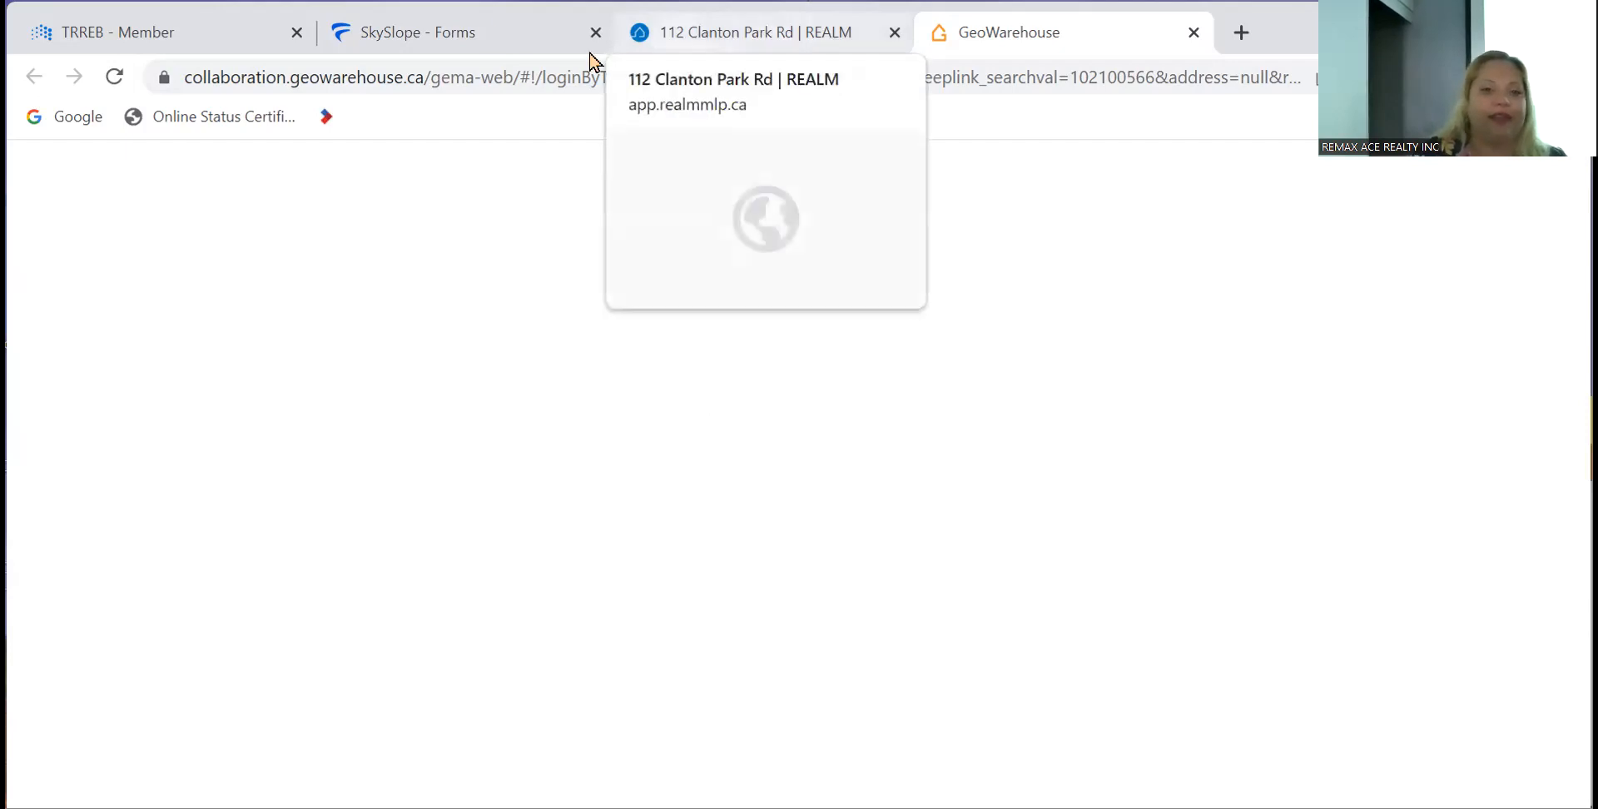
click(743, 33)
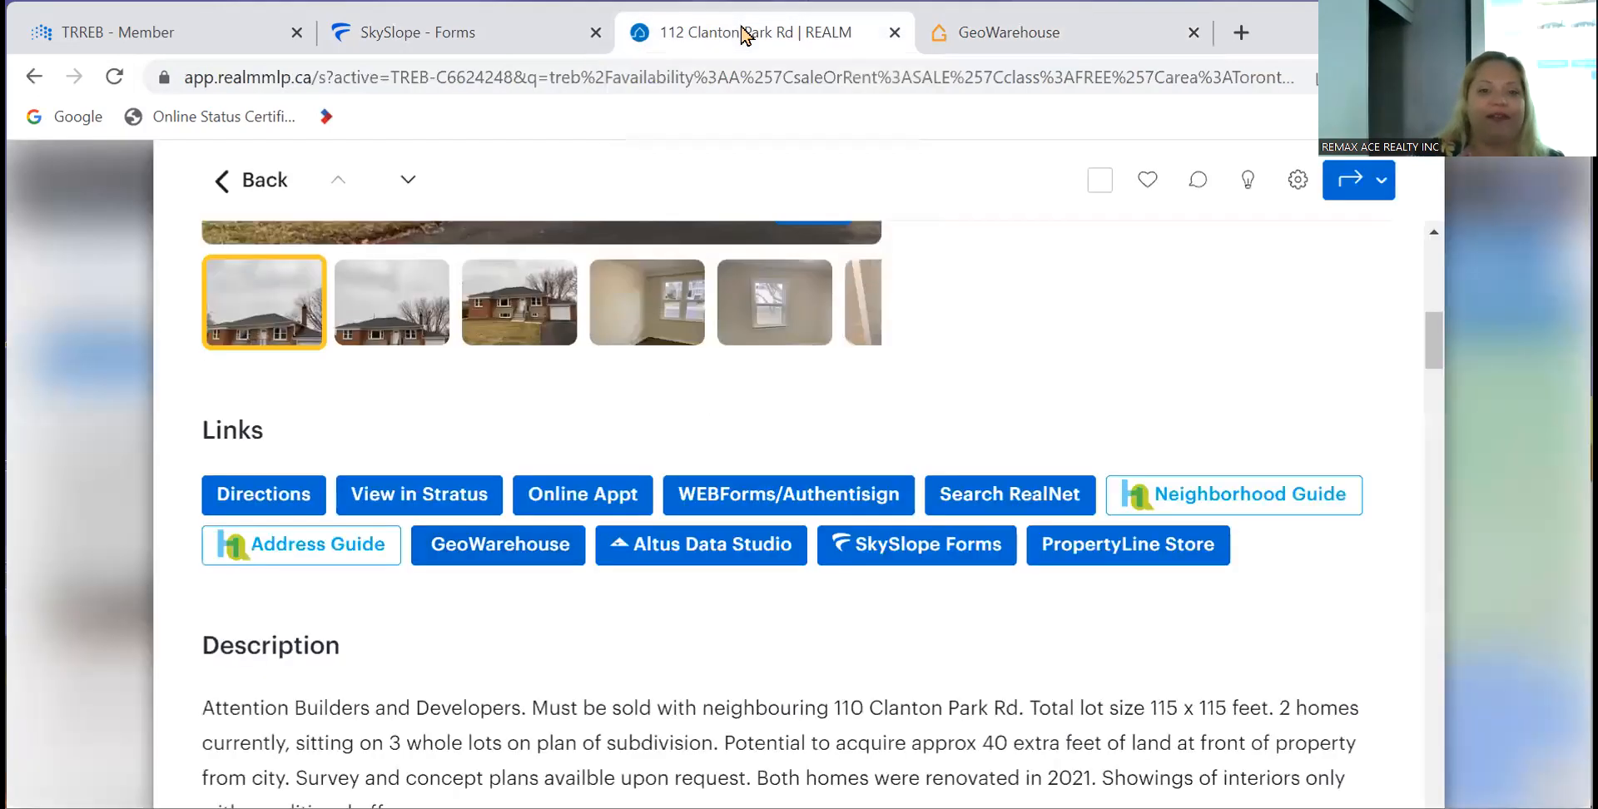
click(498, 549)
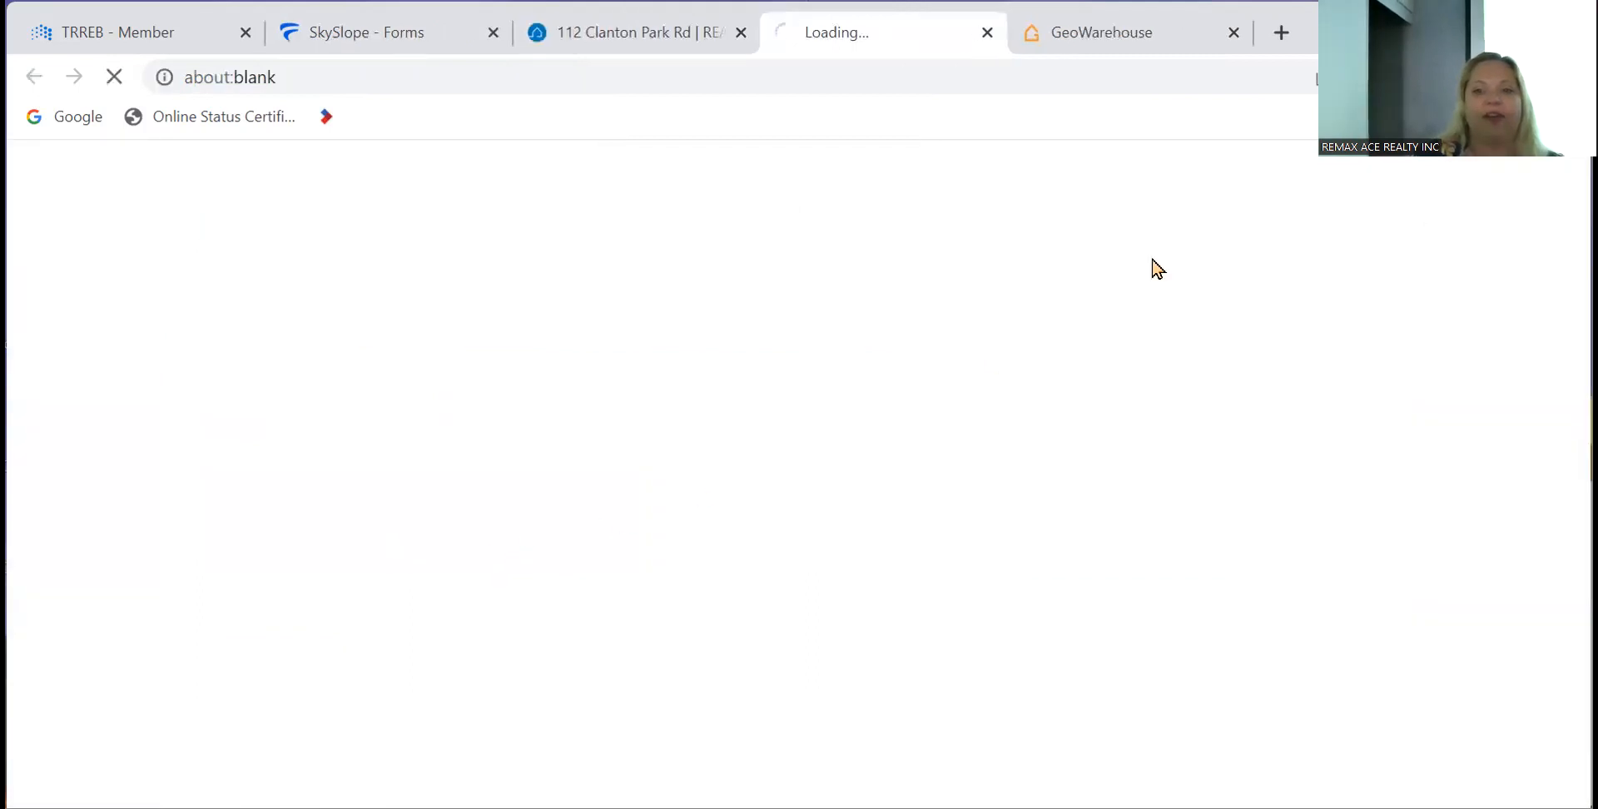
click(1233, 34)
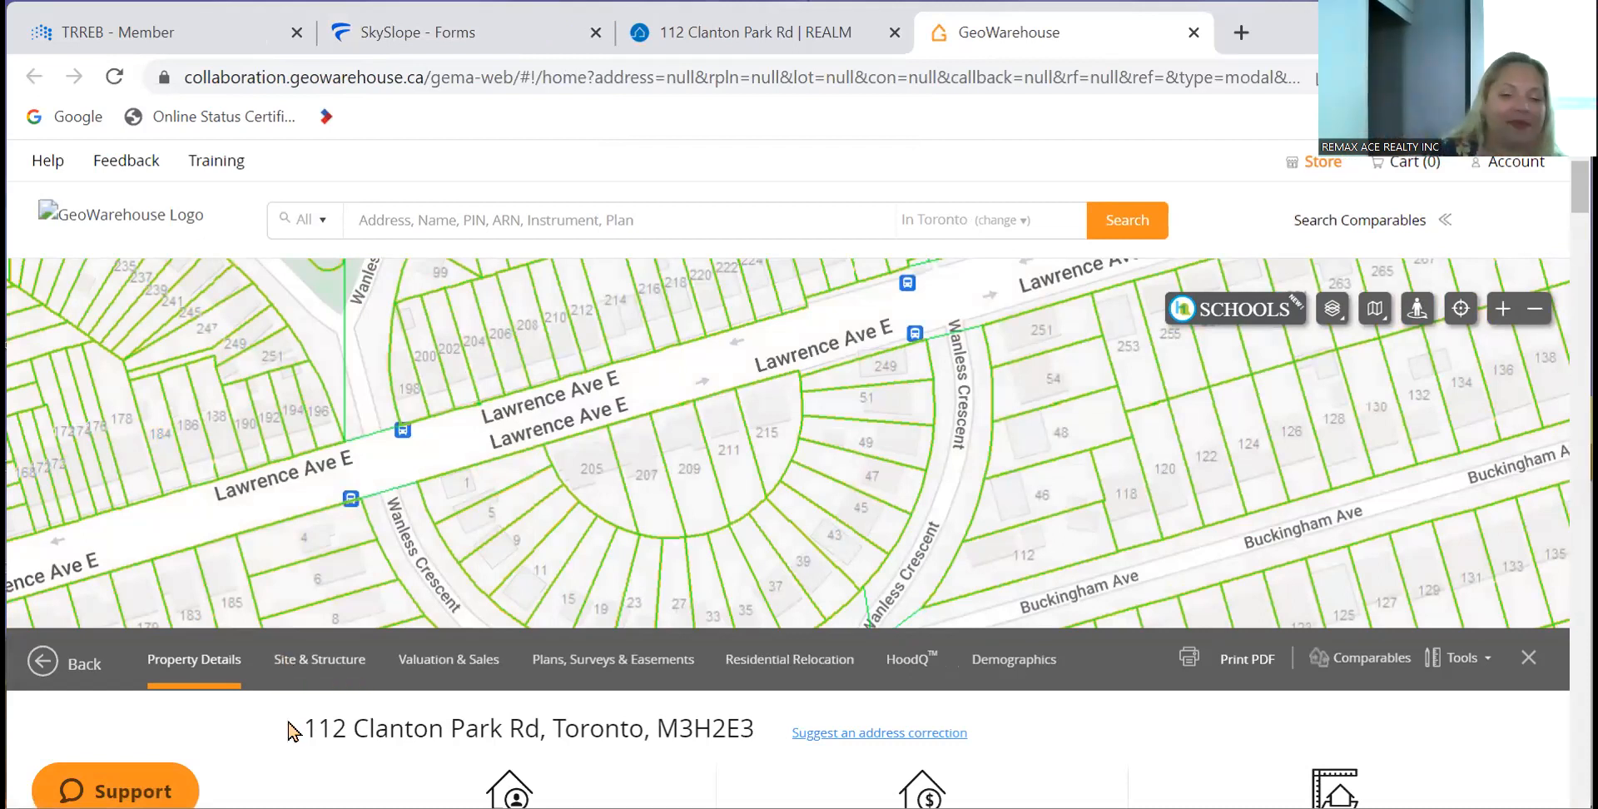
- Scroll the GeoWarehouse report to the owner, lot size and legal description, then return to form 100
scroll(292, 731, down, 4)
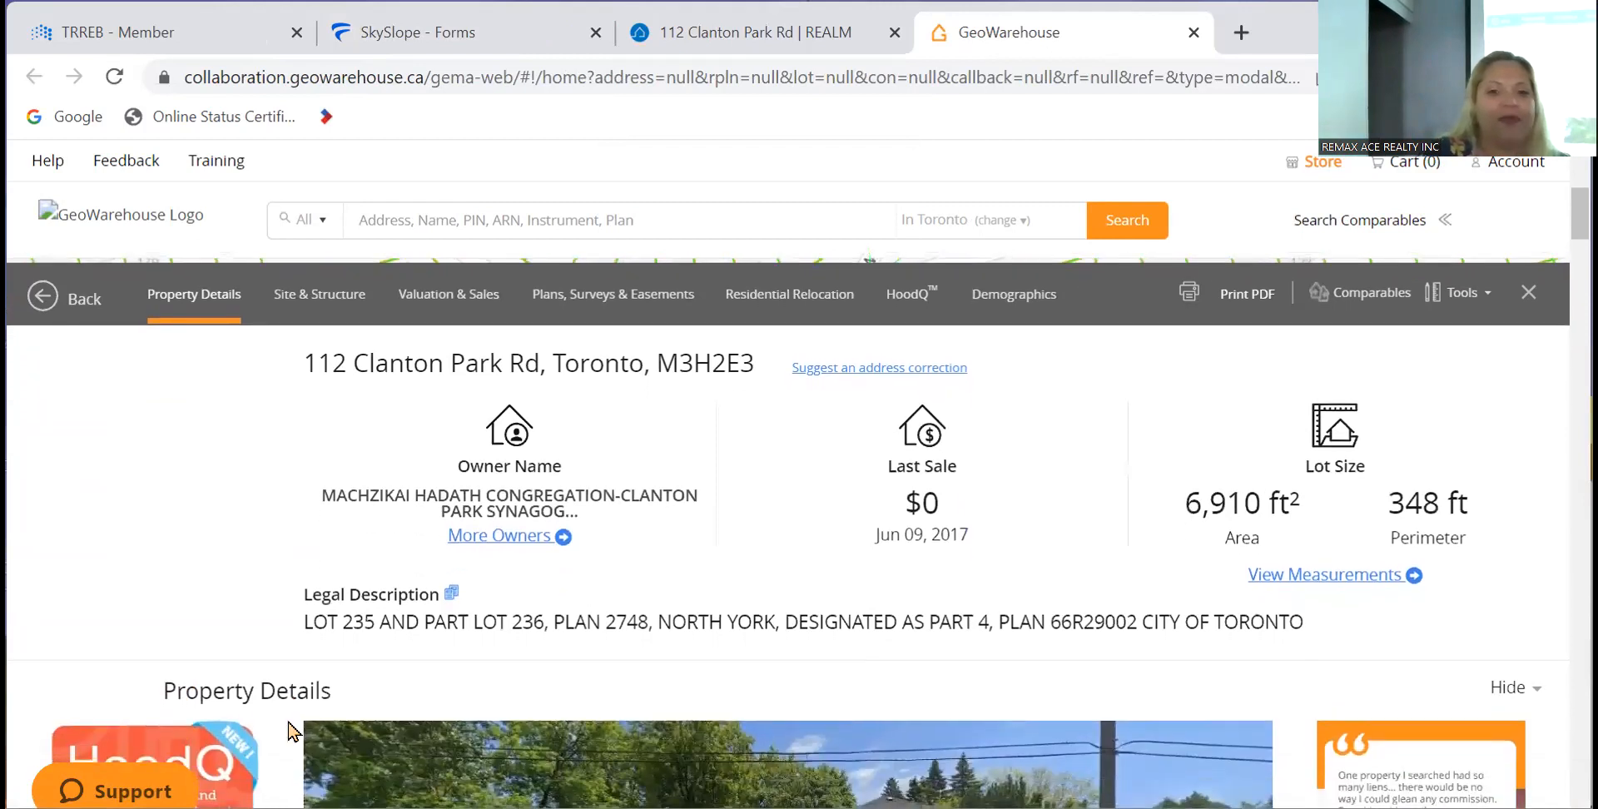
scroll(291, 731, down, 3)
click(753, 28)
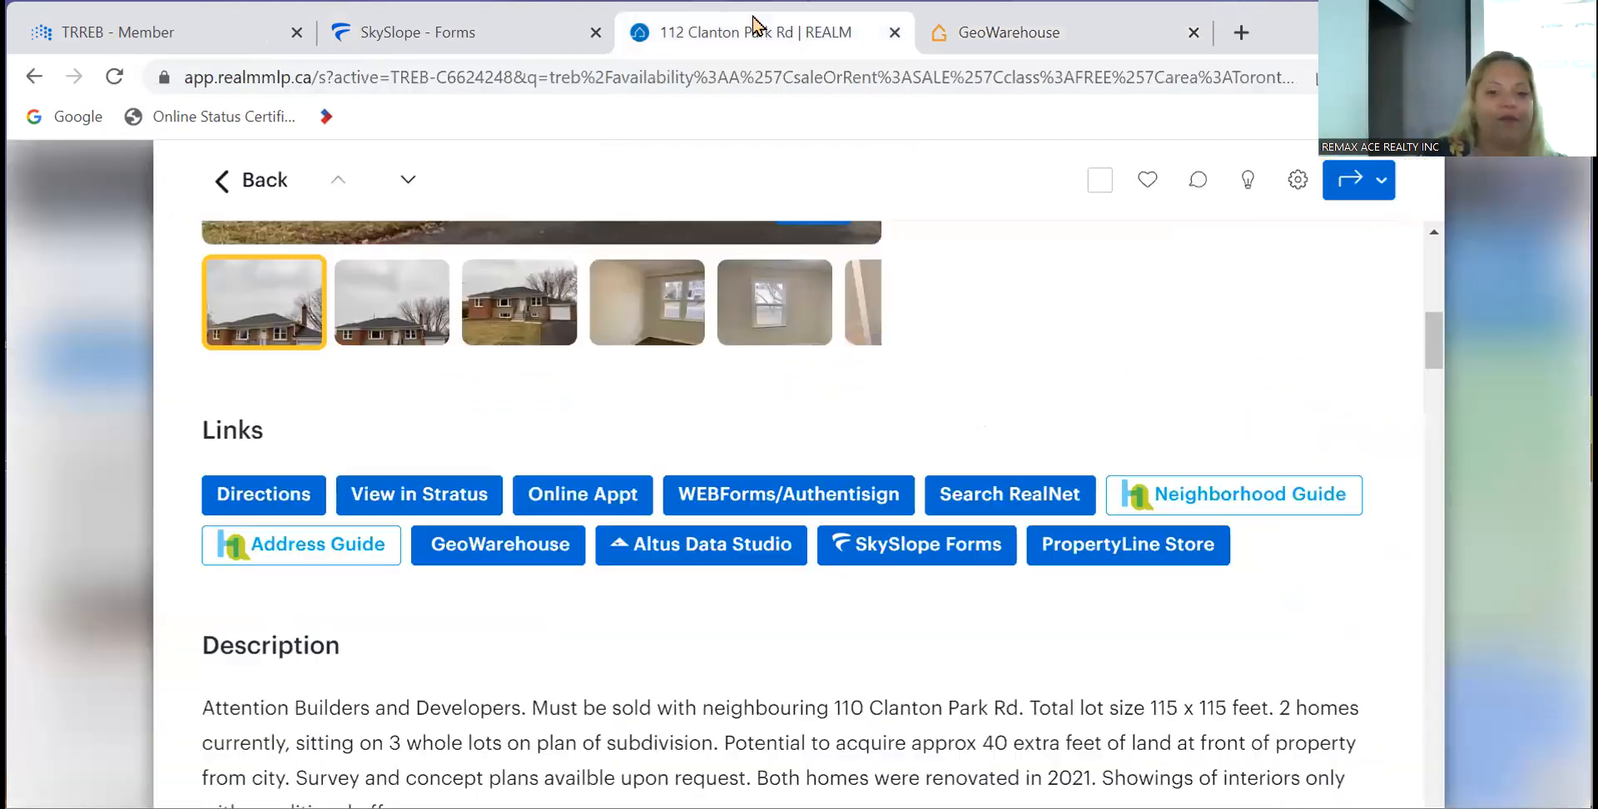
click(491, 40)
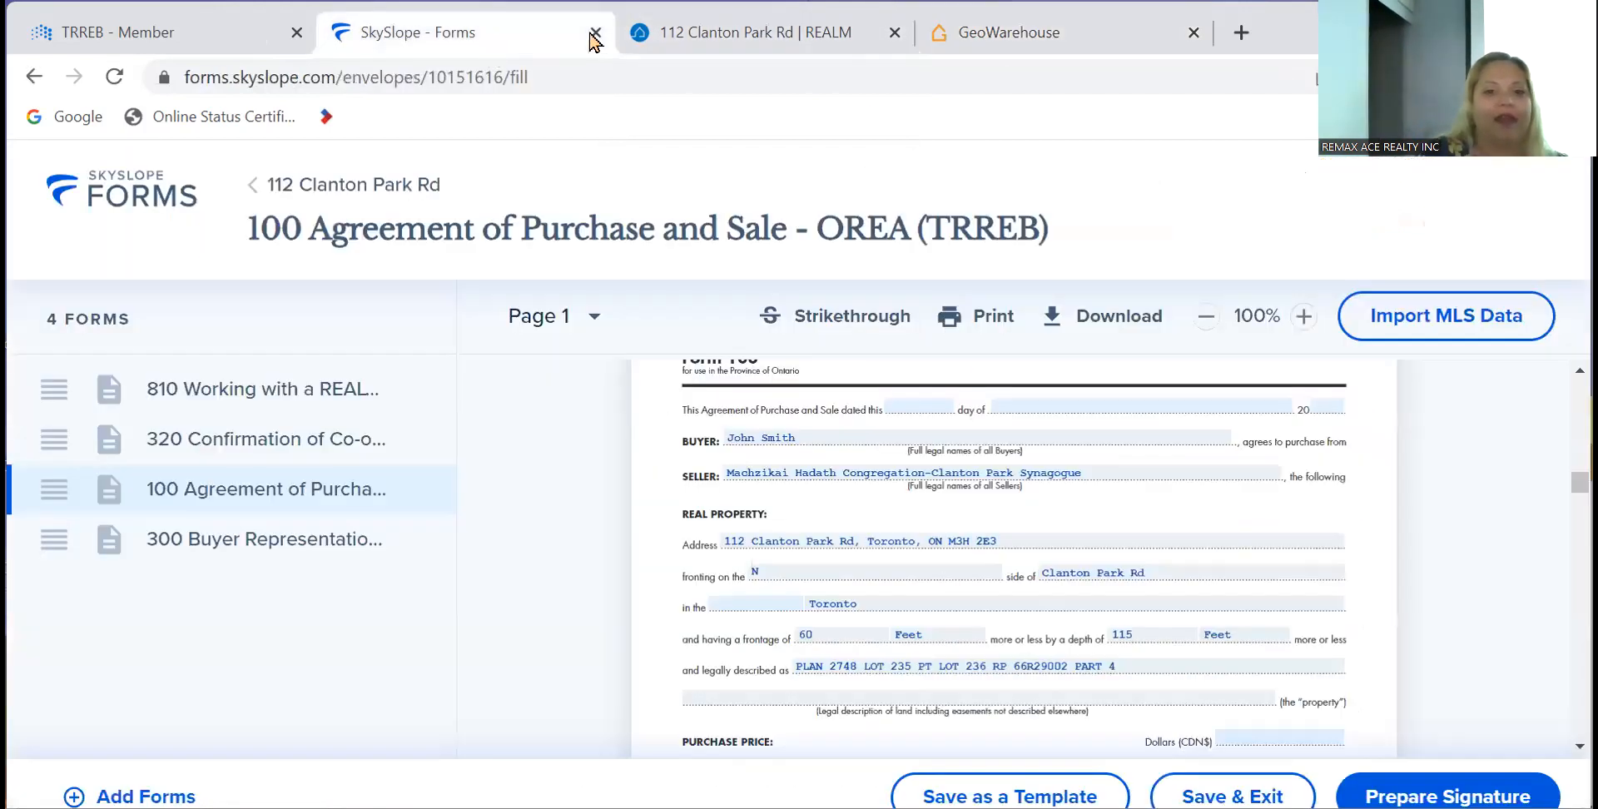
- Place the SkySlope Forms tab beside GeoWarehouse and date form 100 as 18 July 2023
click(684, 28)
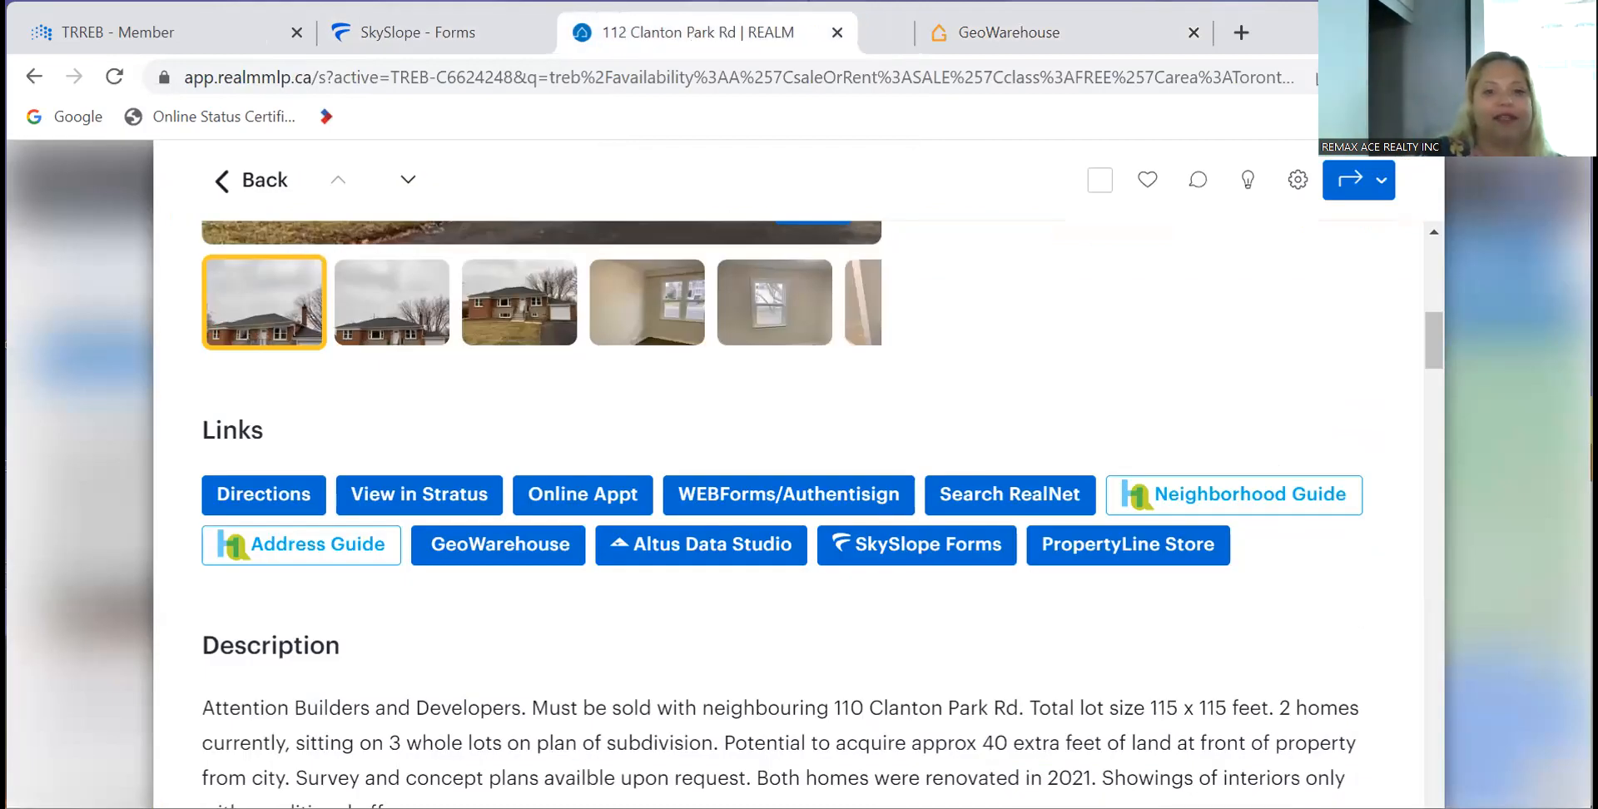
drag(416, 31, 788, 32)
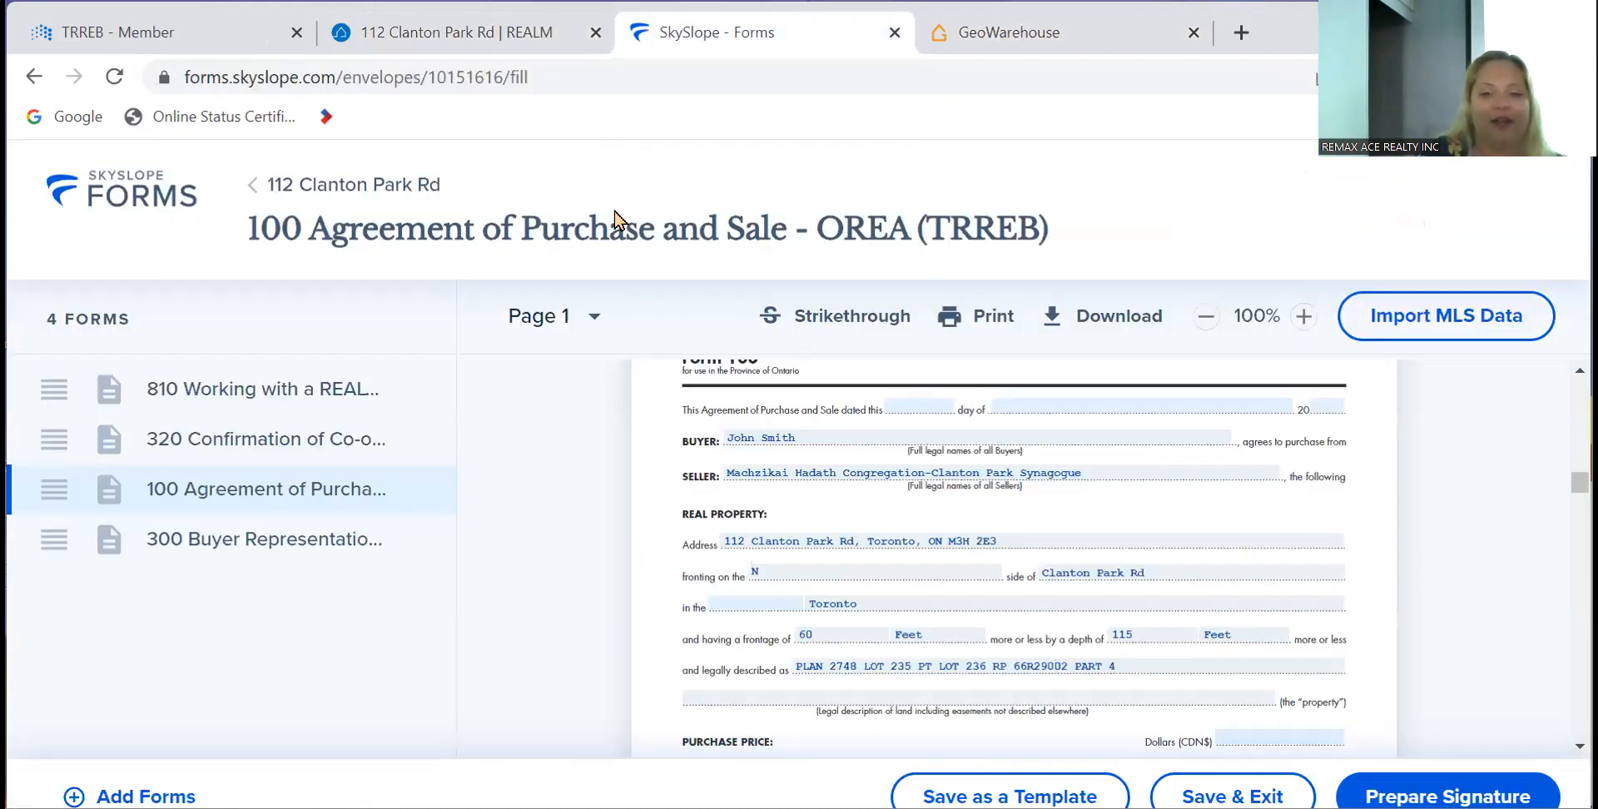
click(916, 400)
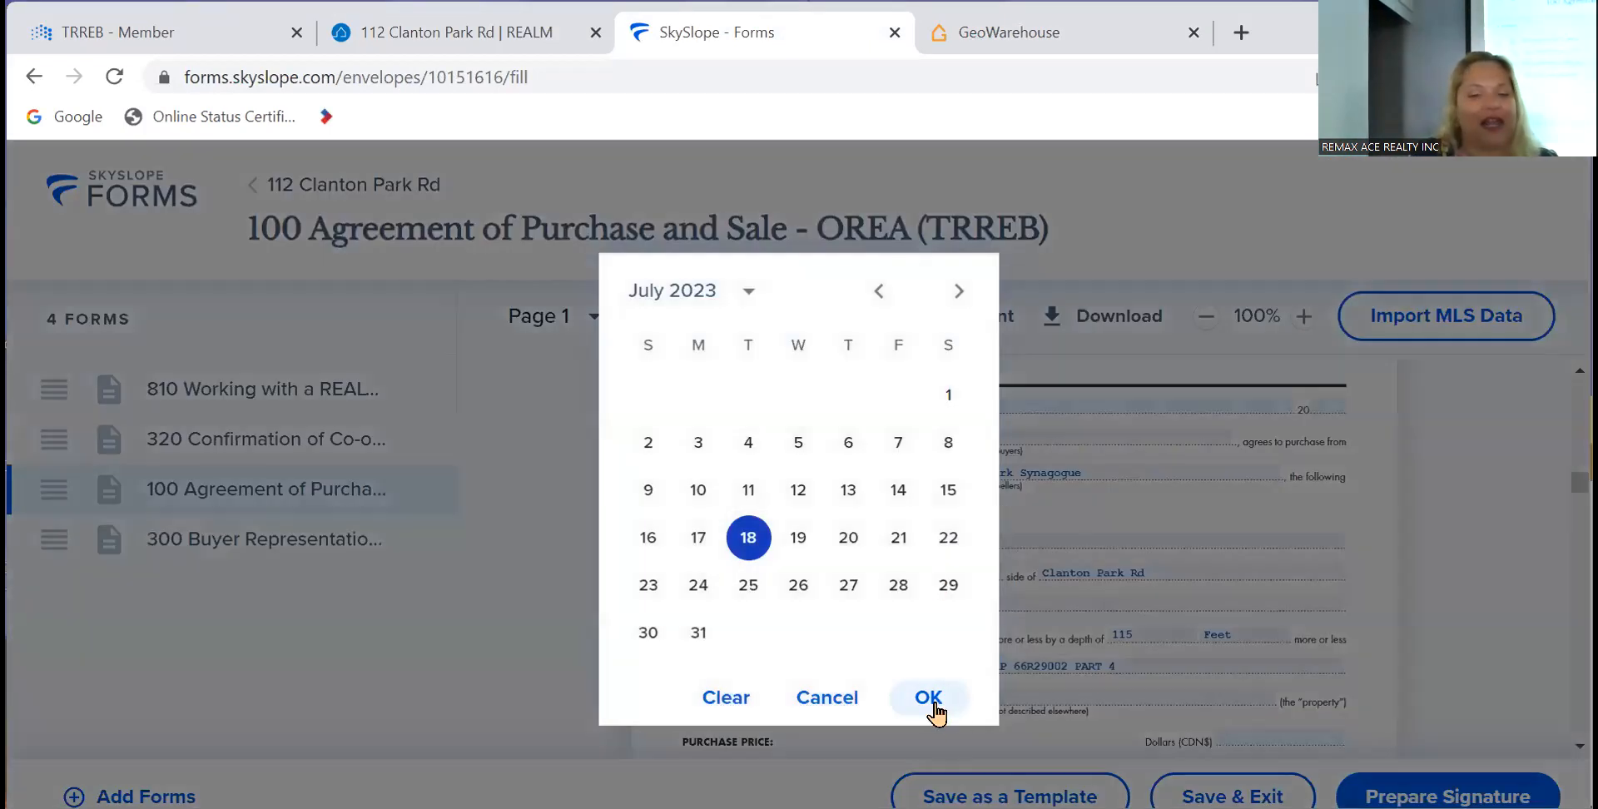
click(931, 699)
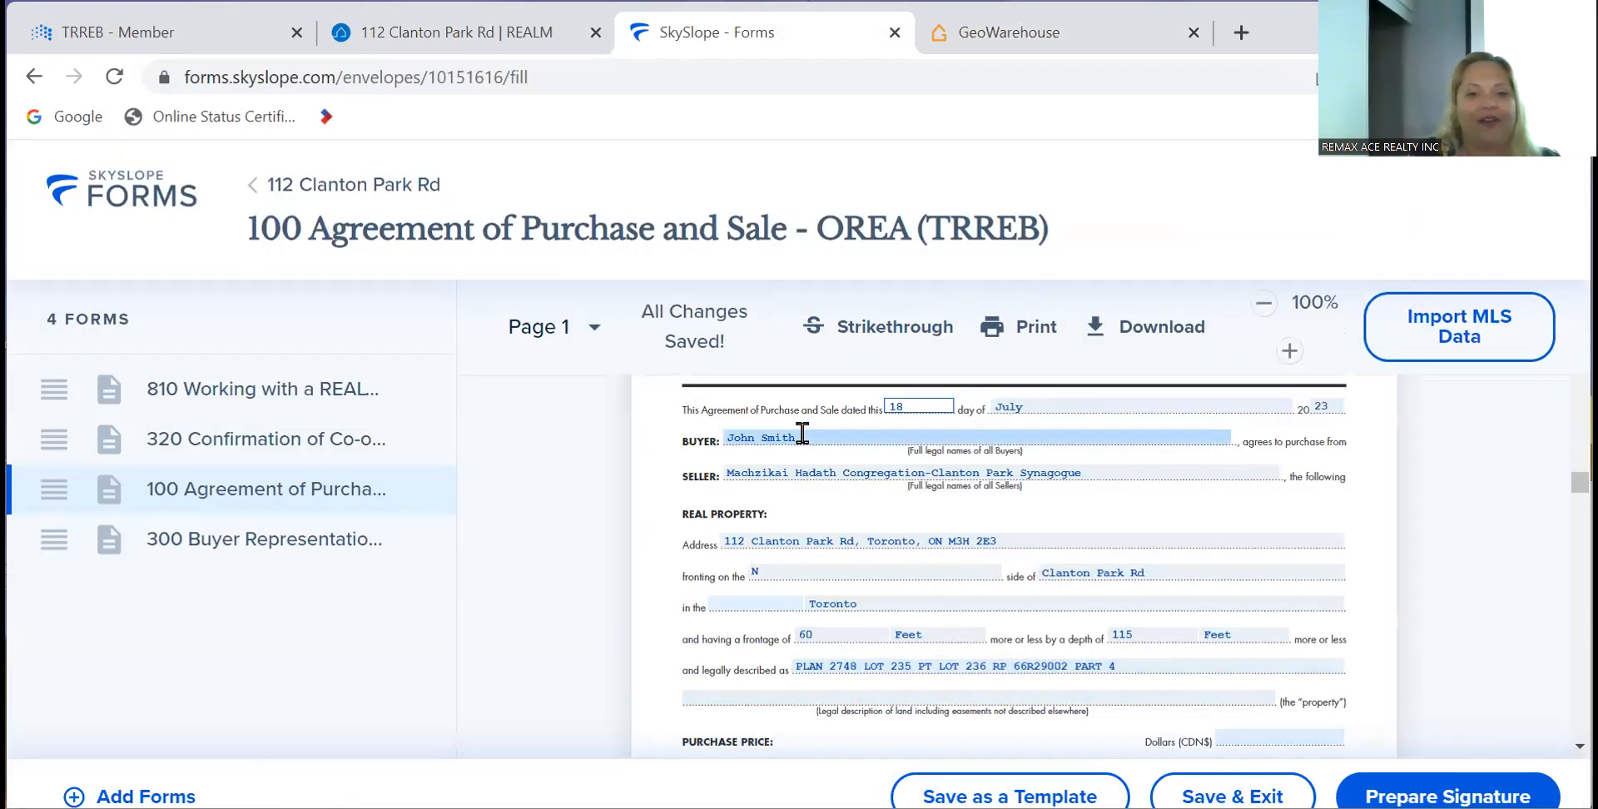
- Scroll the GeoWarehouse Property Details to read the owner name and legal description
click(1060, 34)
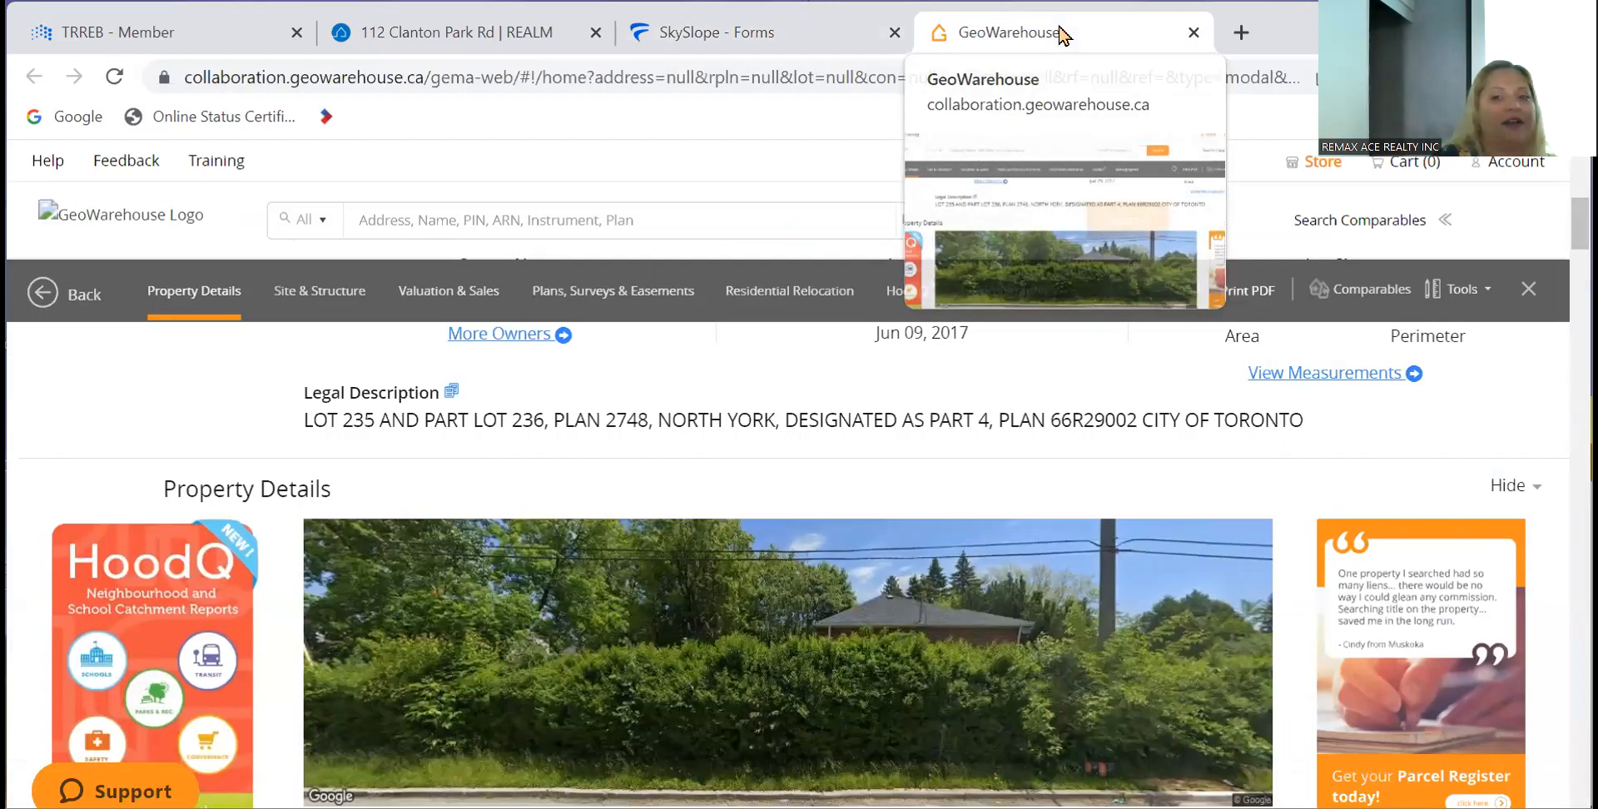
scroll(240, 497, up, 4)
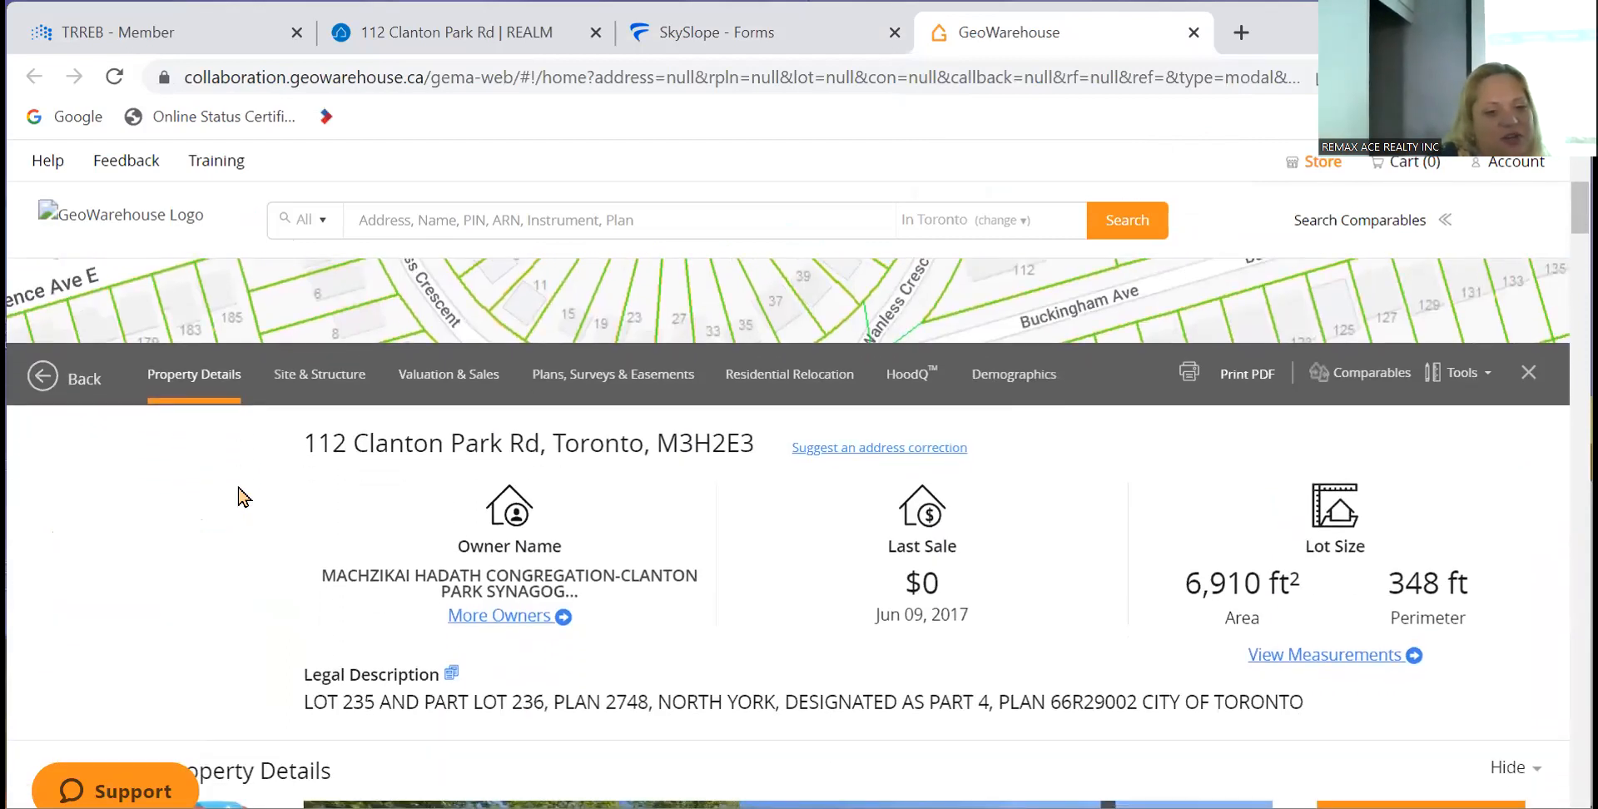
scroll(240, 497, down, 1)
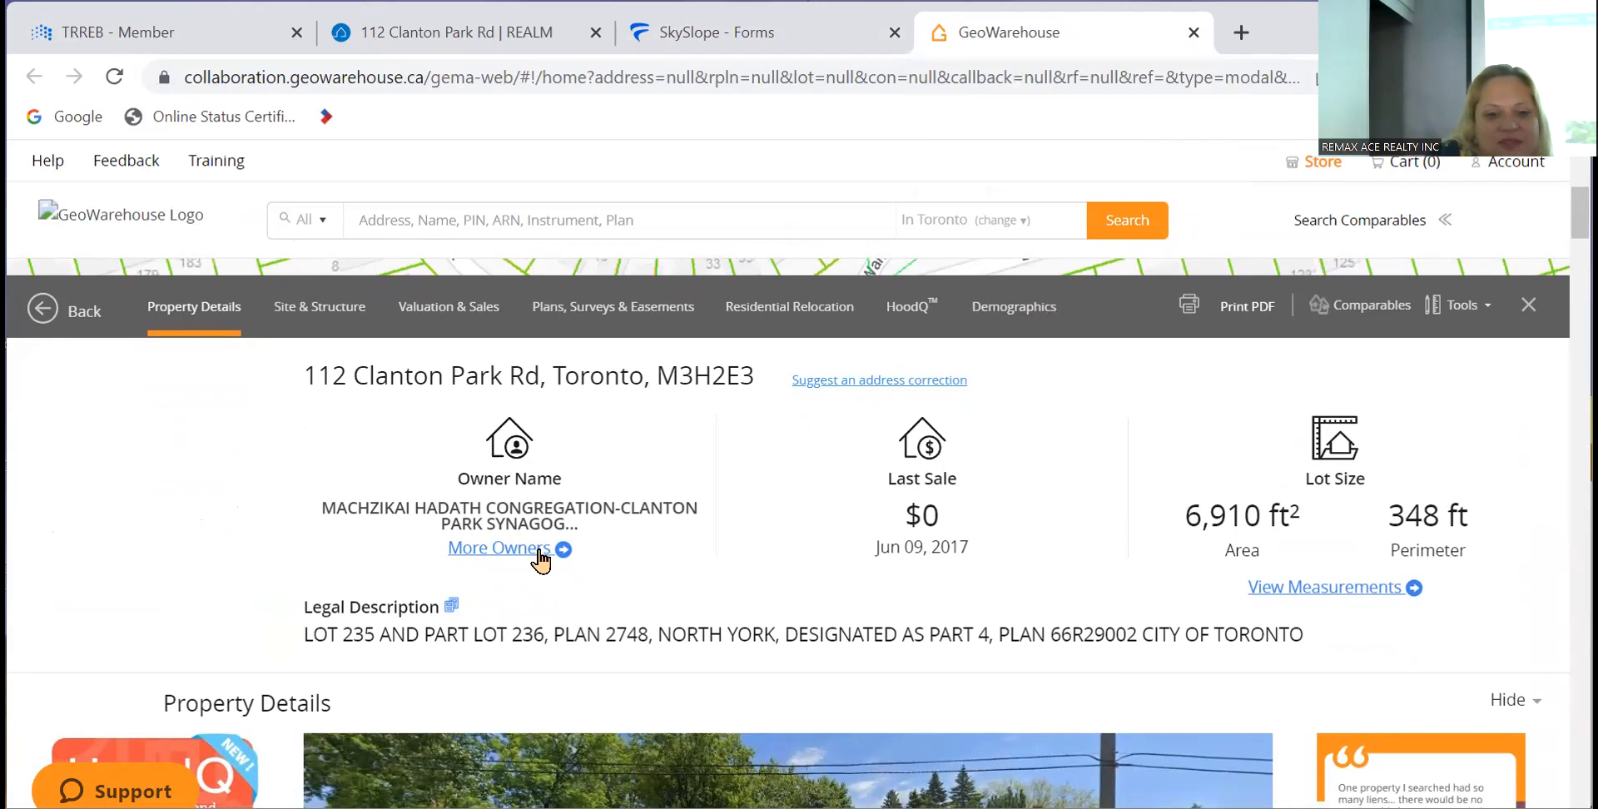
scroll(250, 529, down, 3)
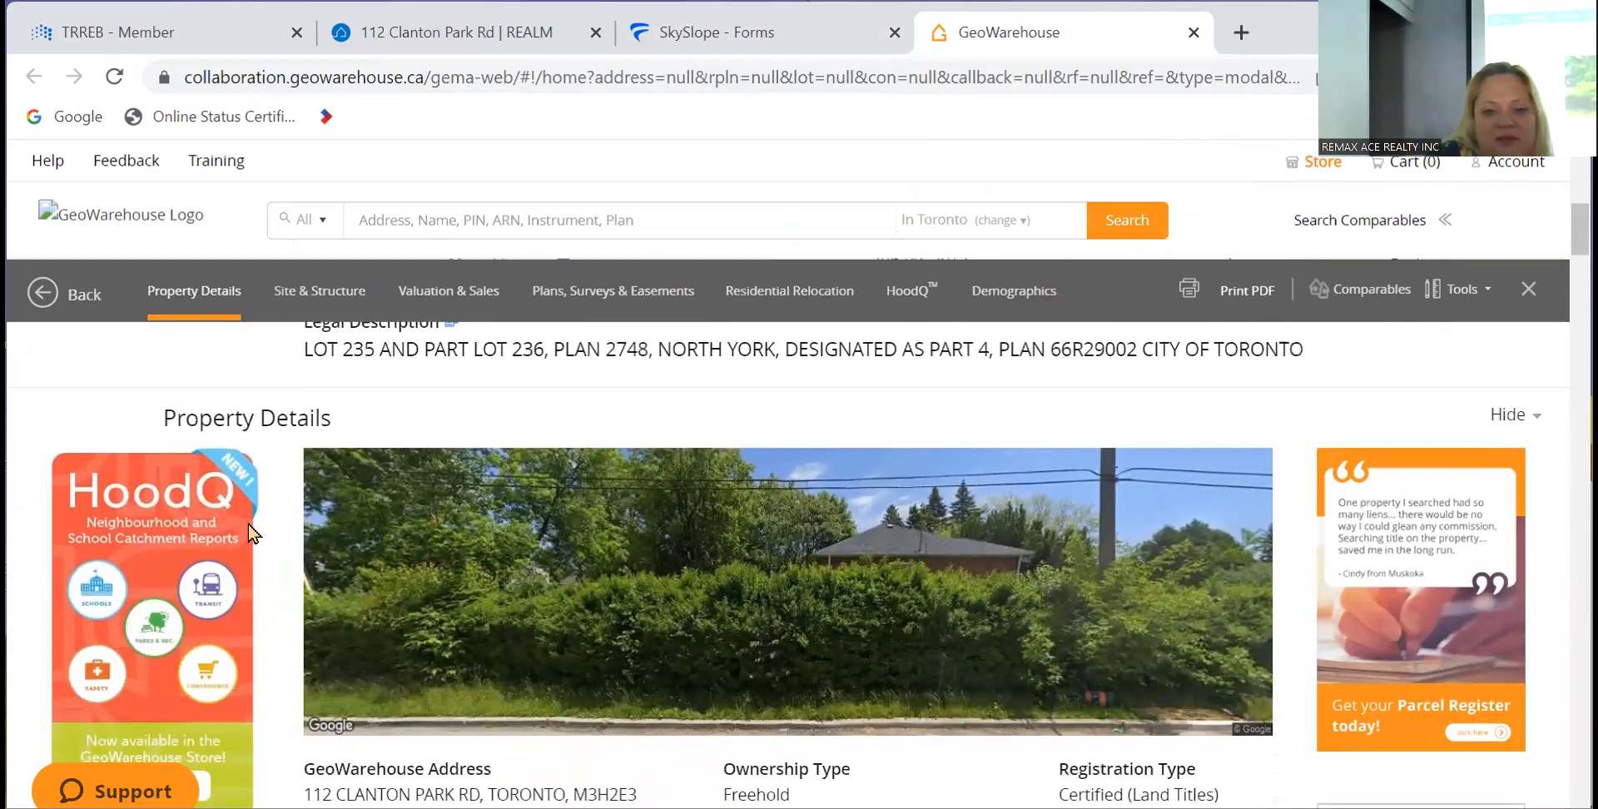
scroll(250, 533, up, 4)
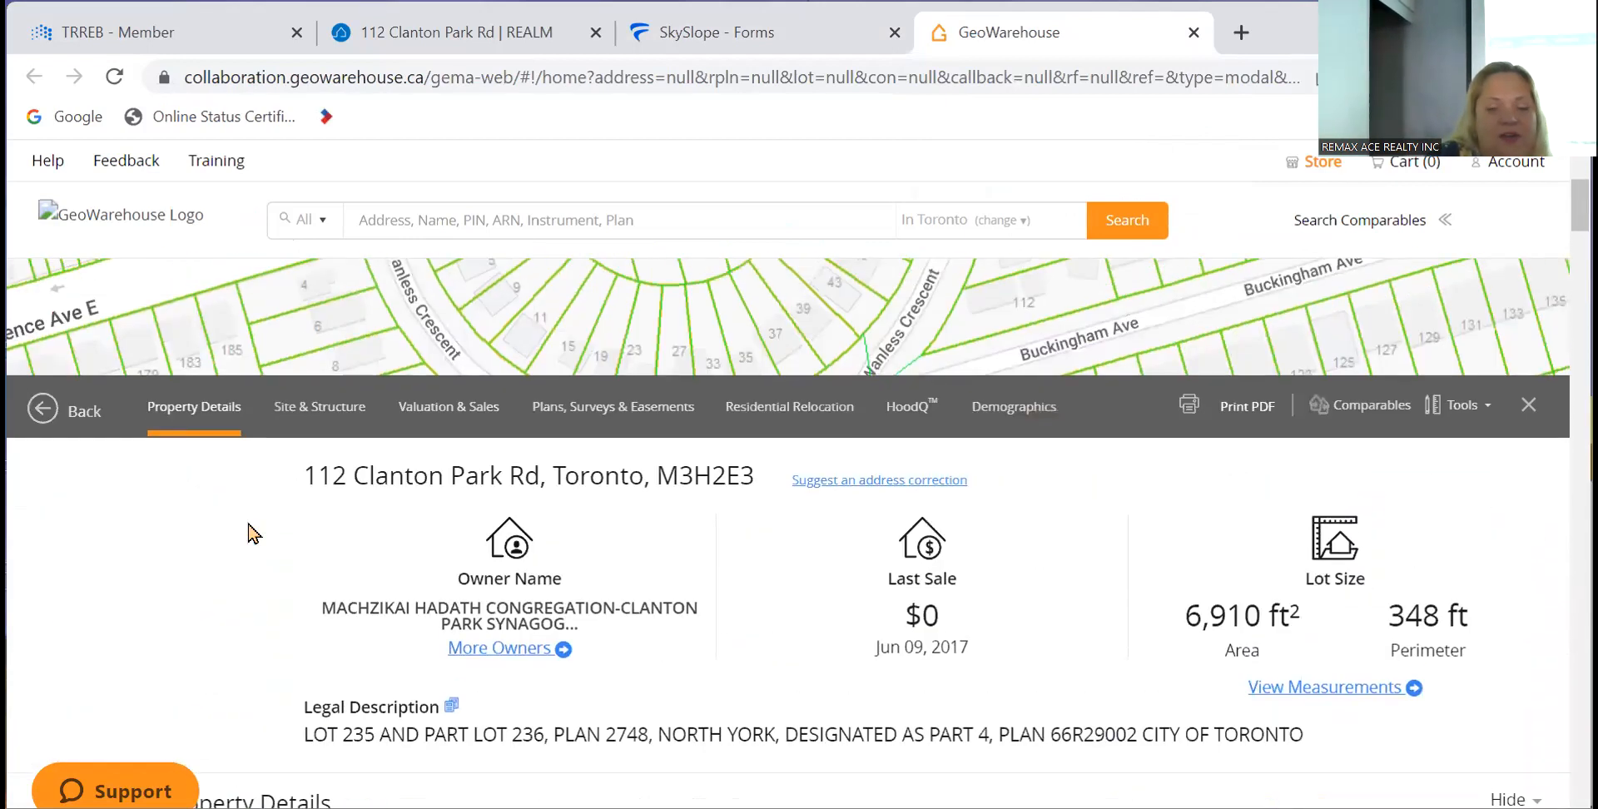
- Edit form 100's Seller field to the congregation's full legal name and save
click(672, 25)
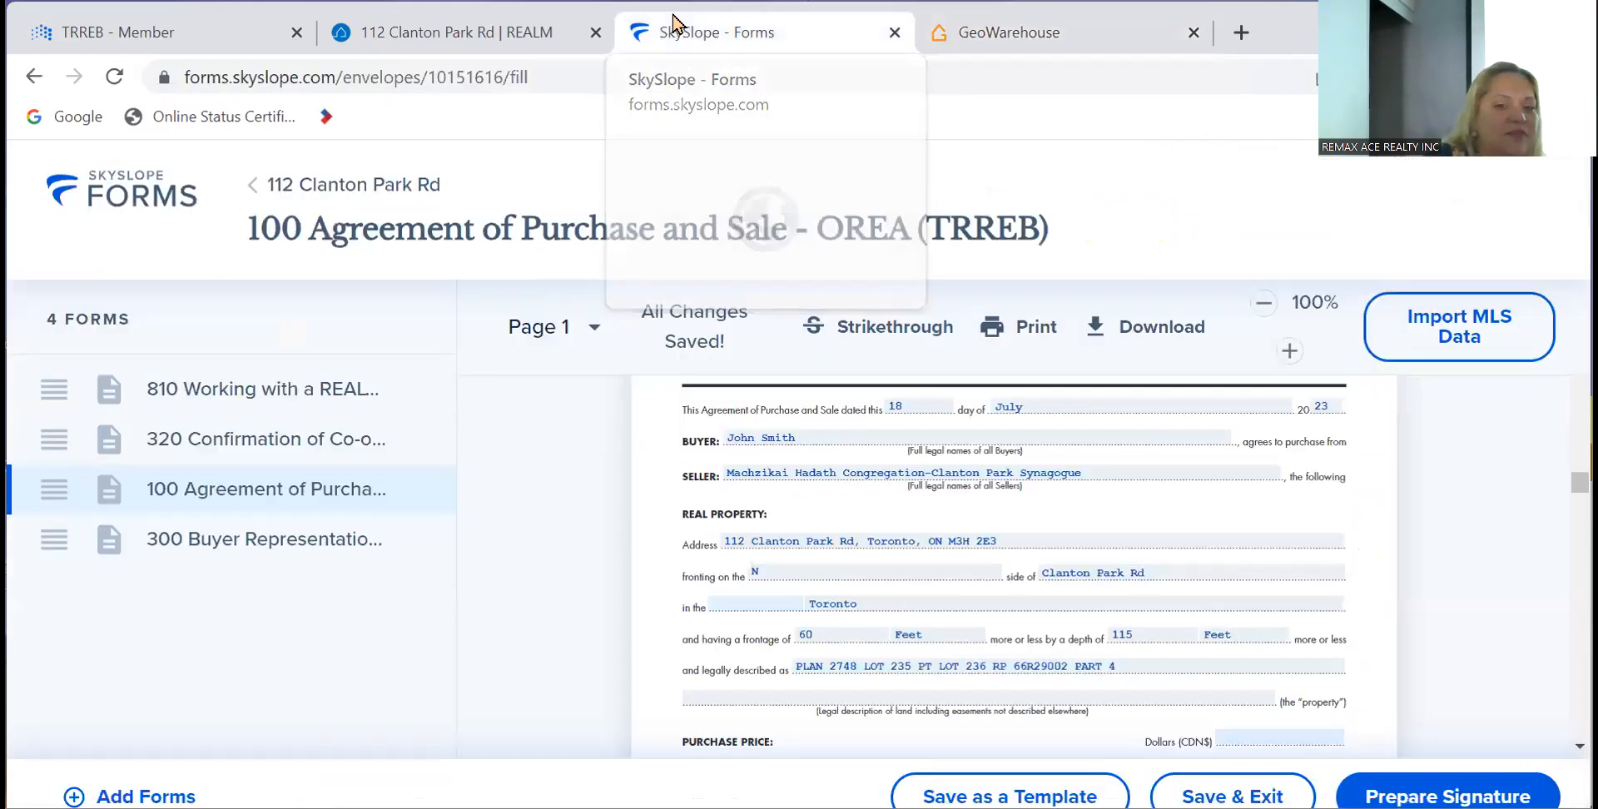
click(1115, 472)
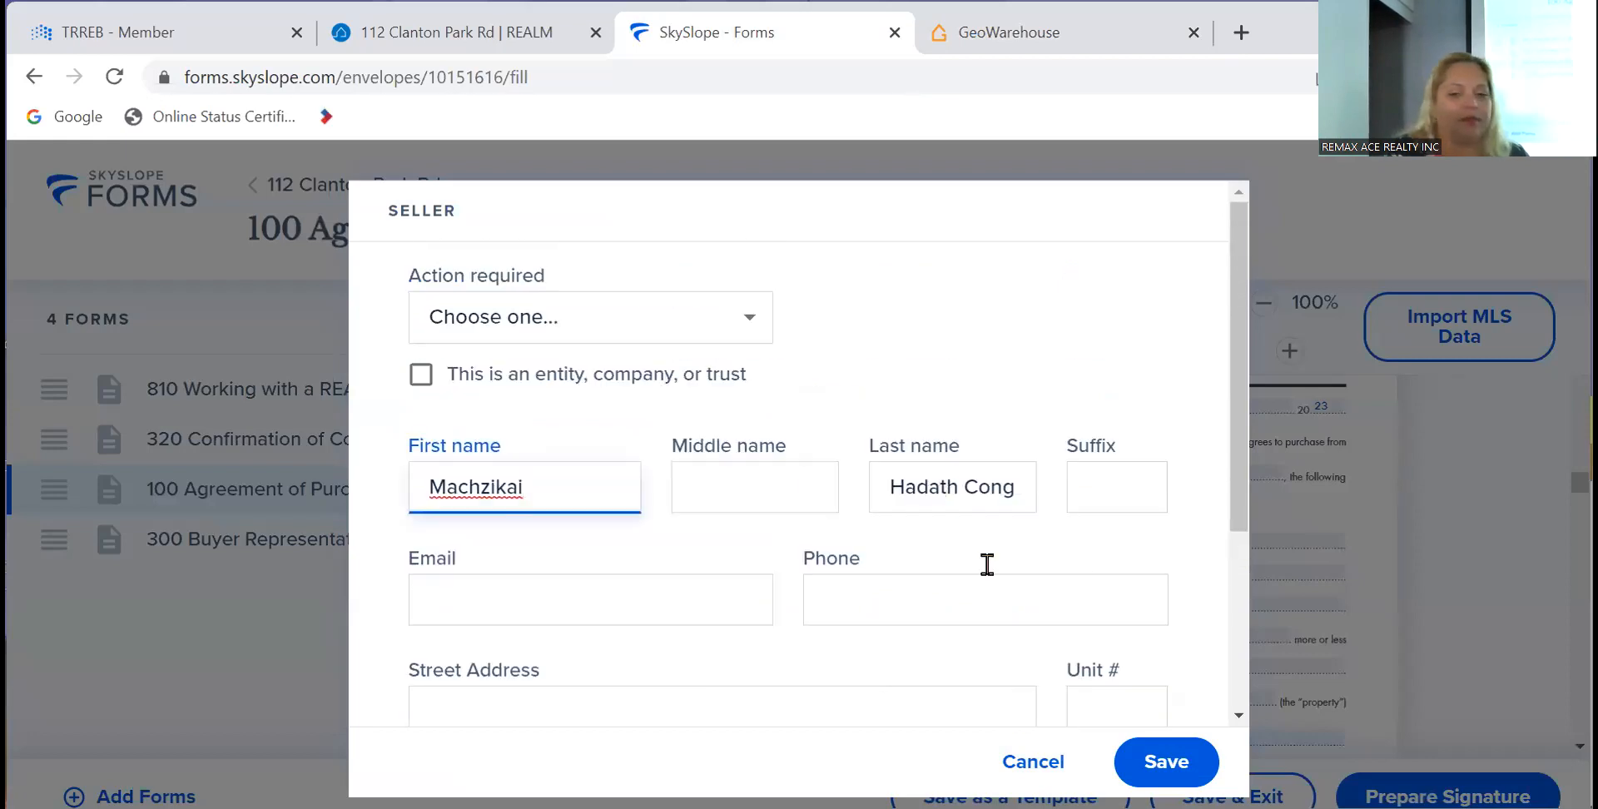
click(1172, 761)
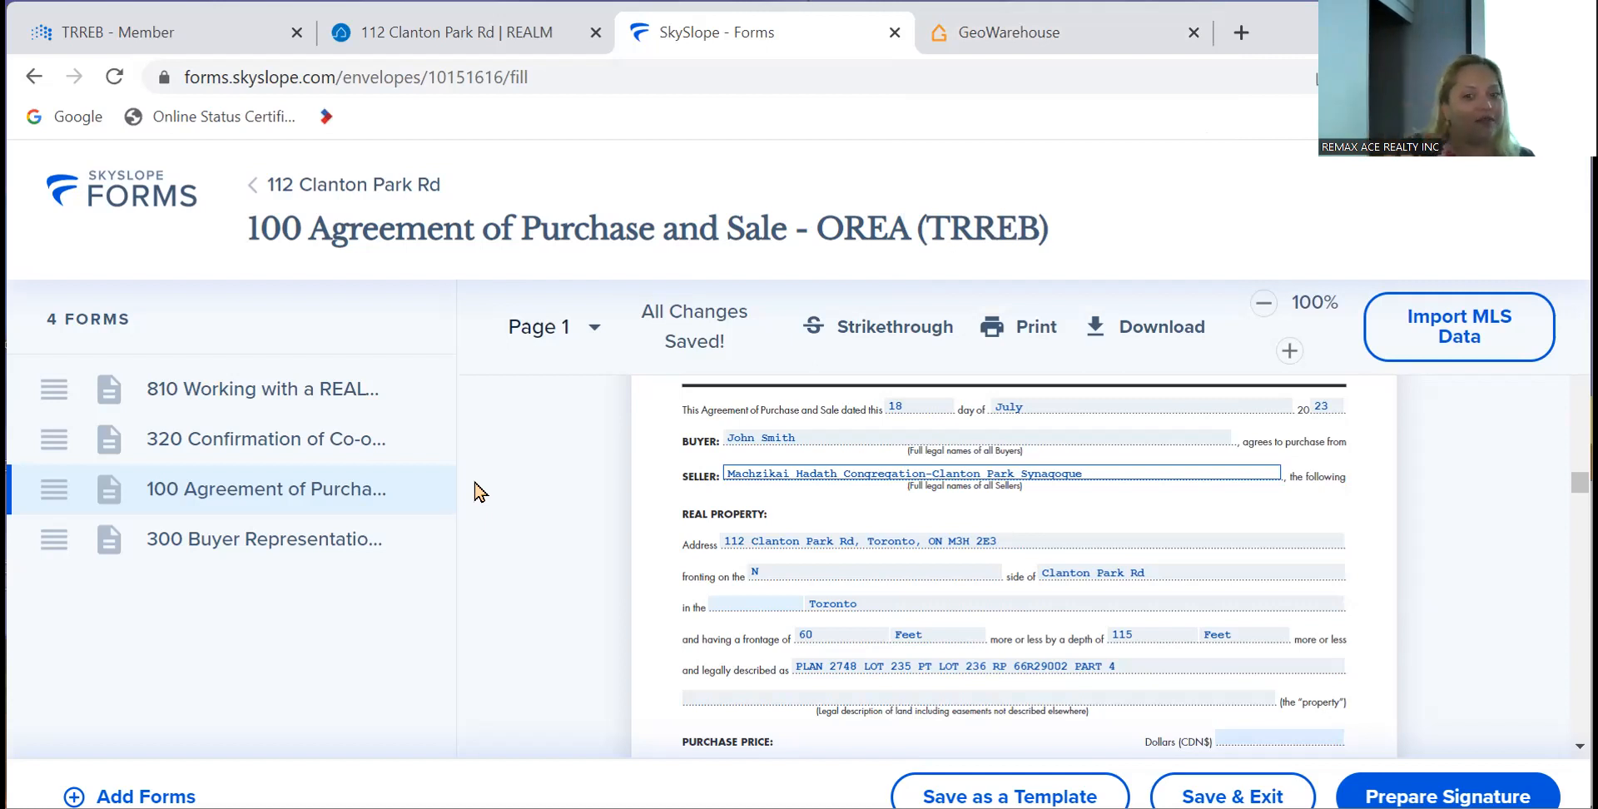
scroll(841, 573, down, 1)
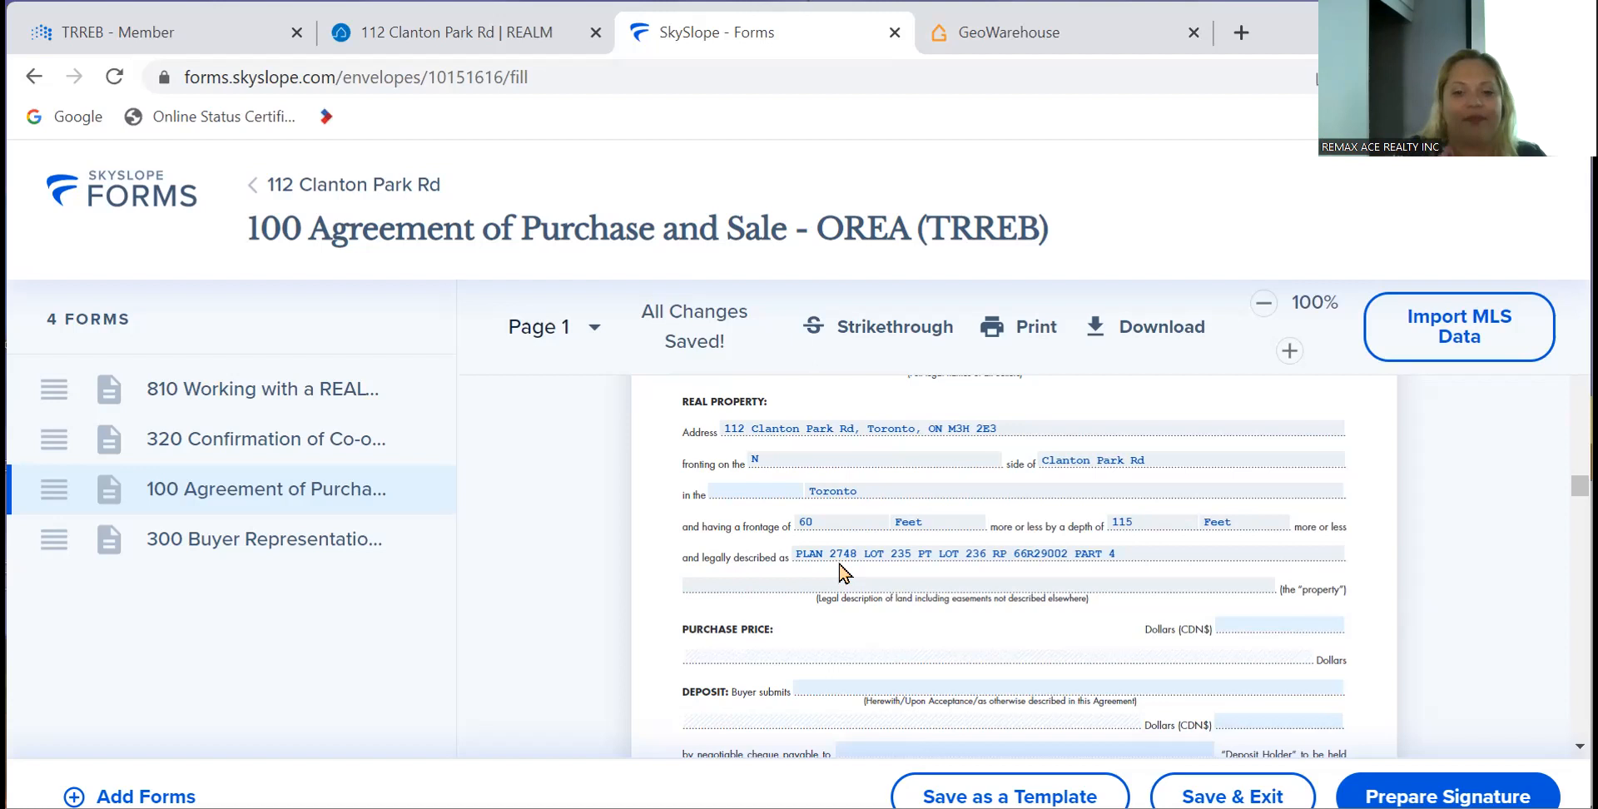
scroll(839, 571, down, 1)
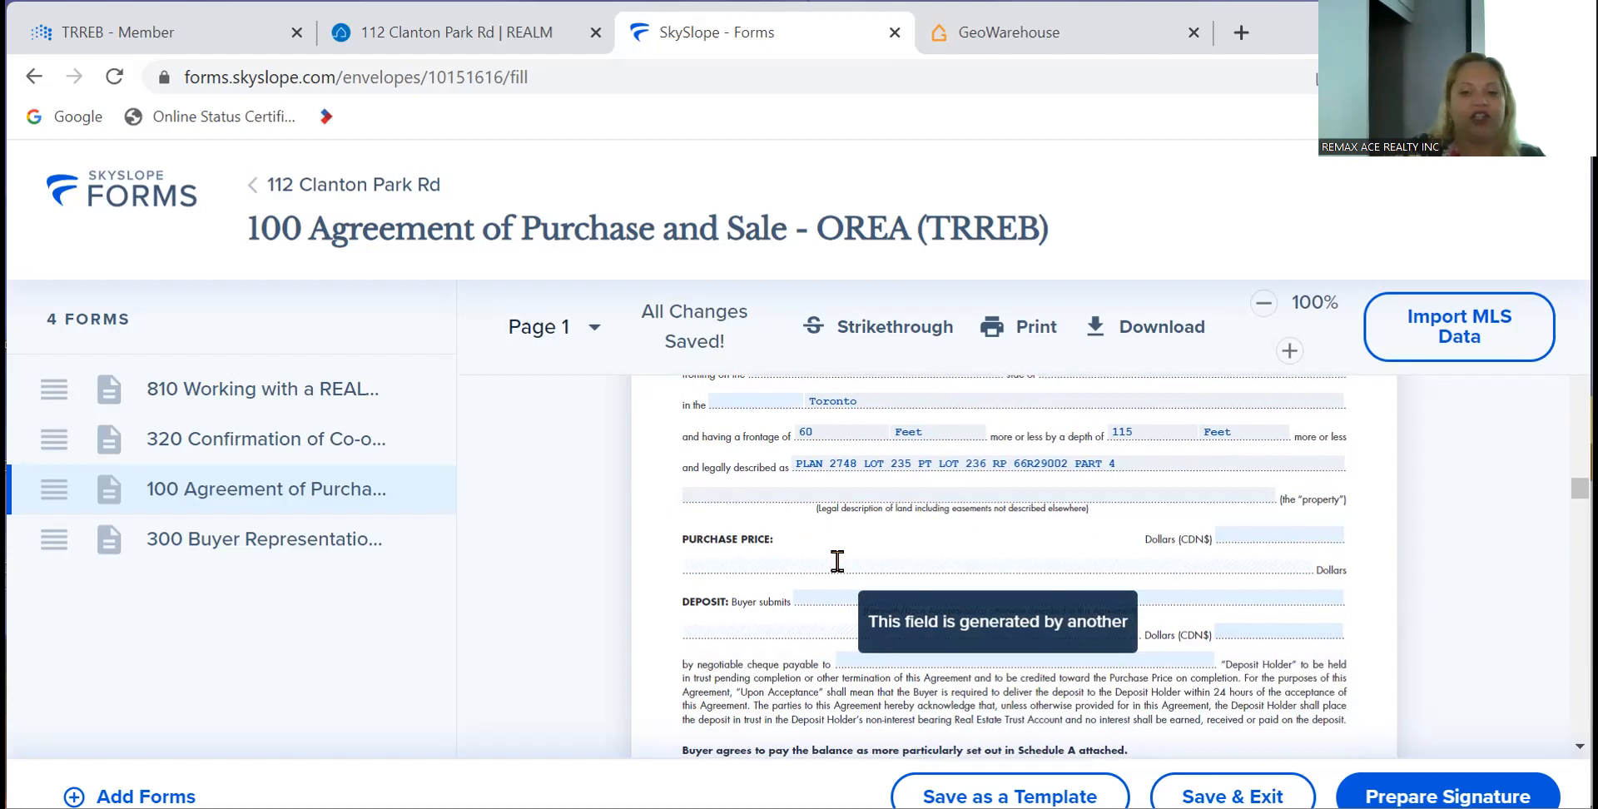
click(982, 33)
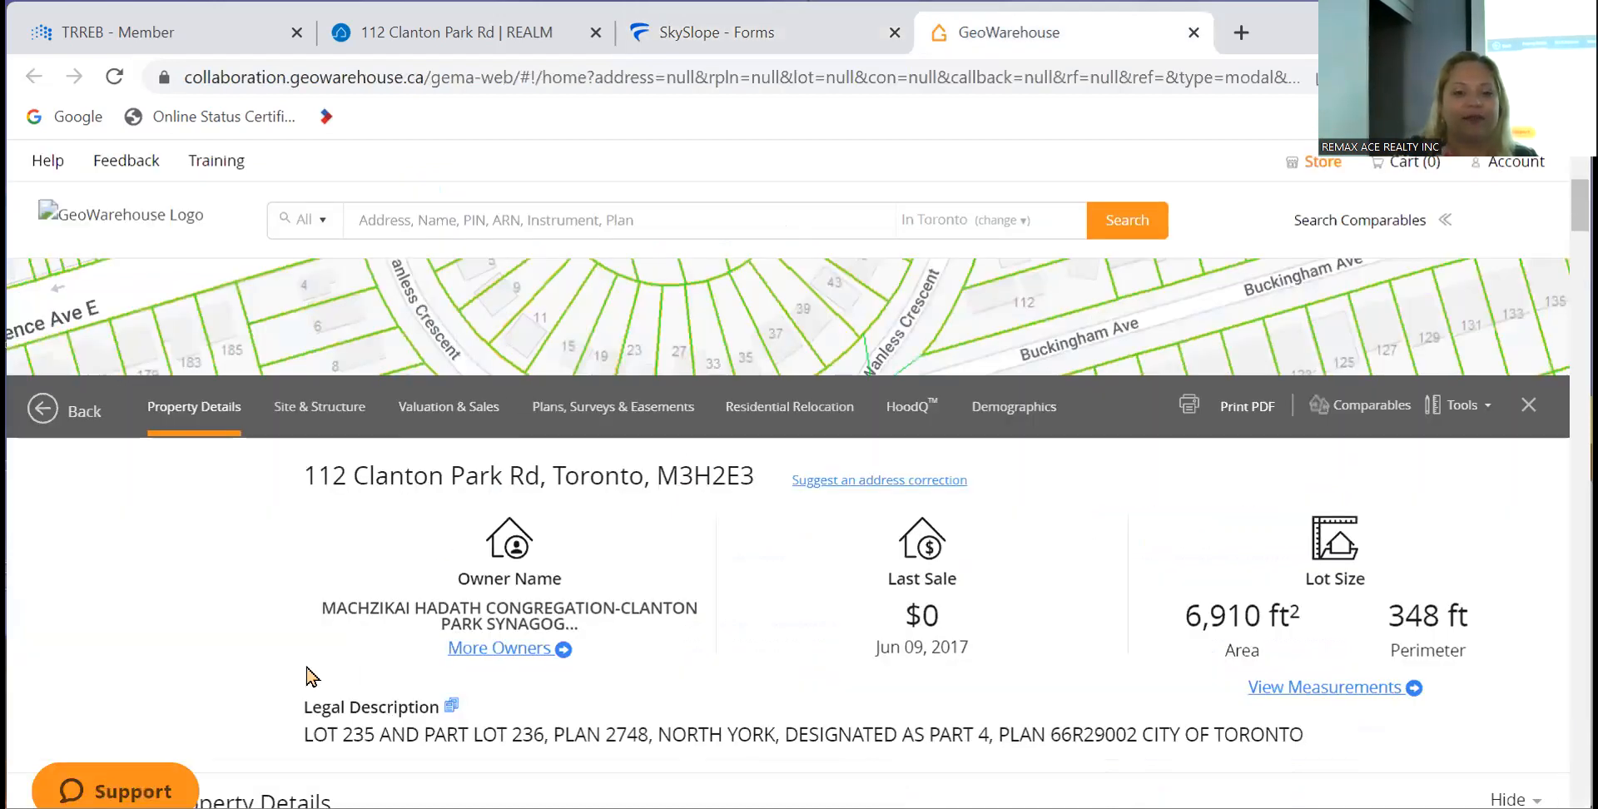
scroll(279, 679, down, 10)
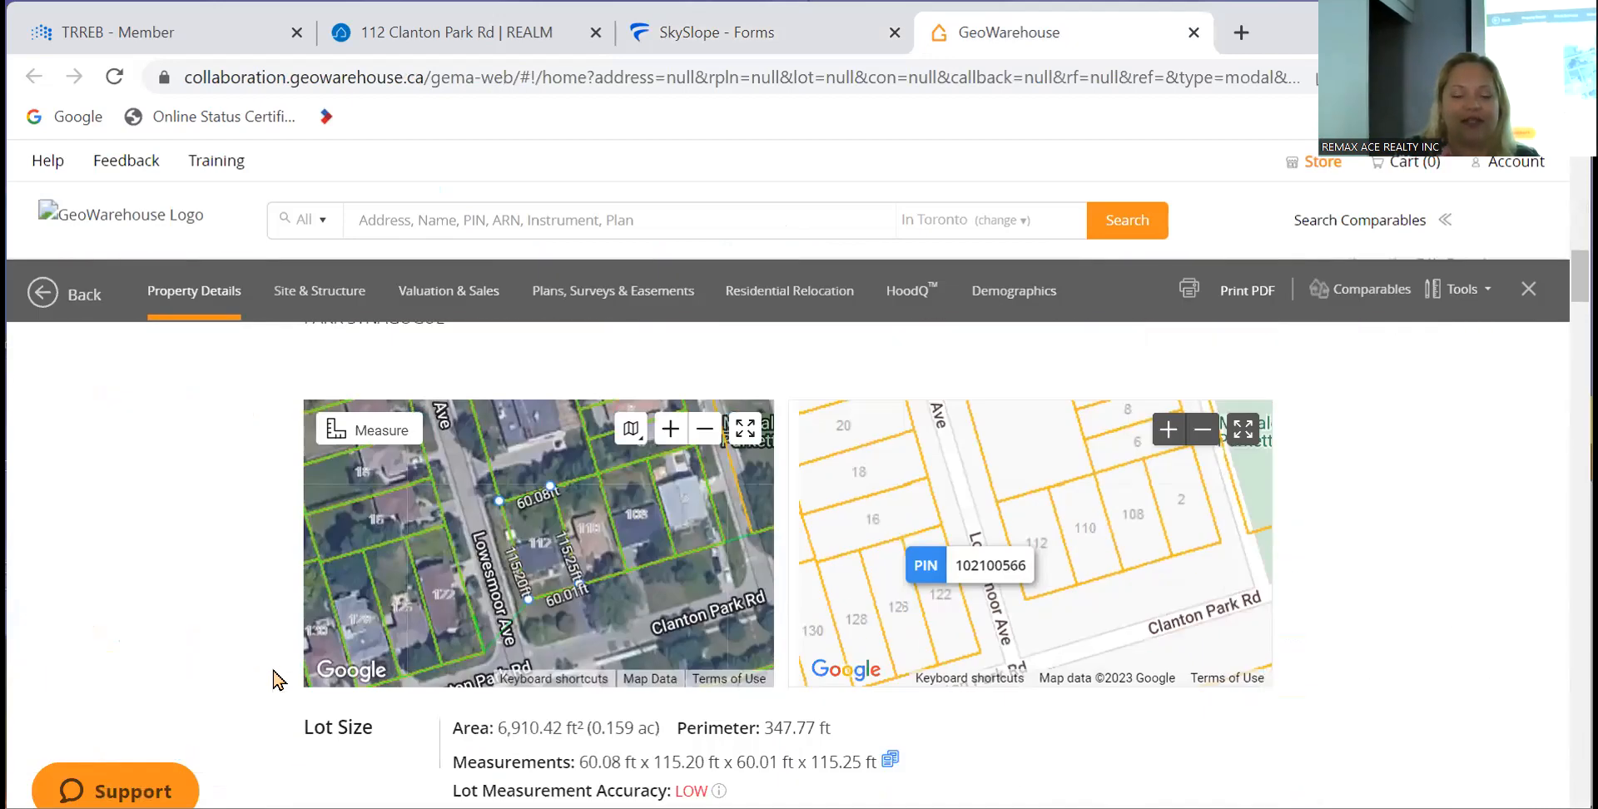
scroll(279, 679, down, 4)
scroll(279, 680, up, 15)
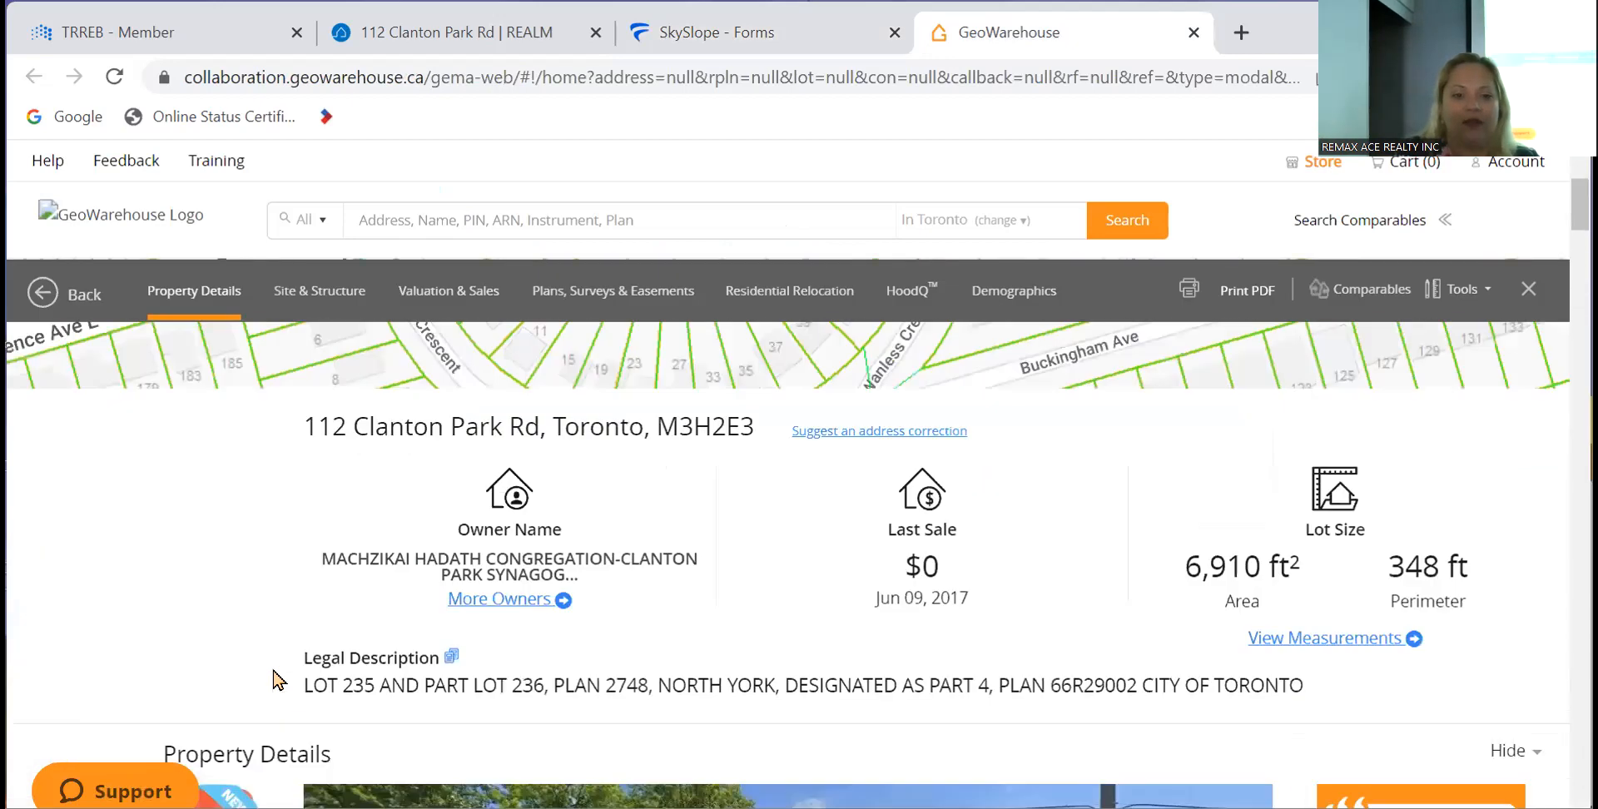
scroll(279, 679, down, 15)
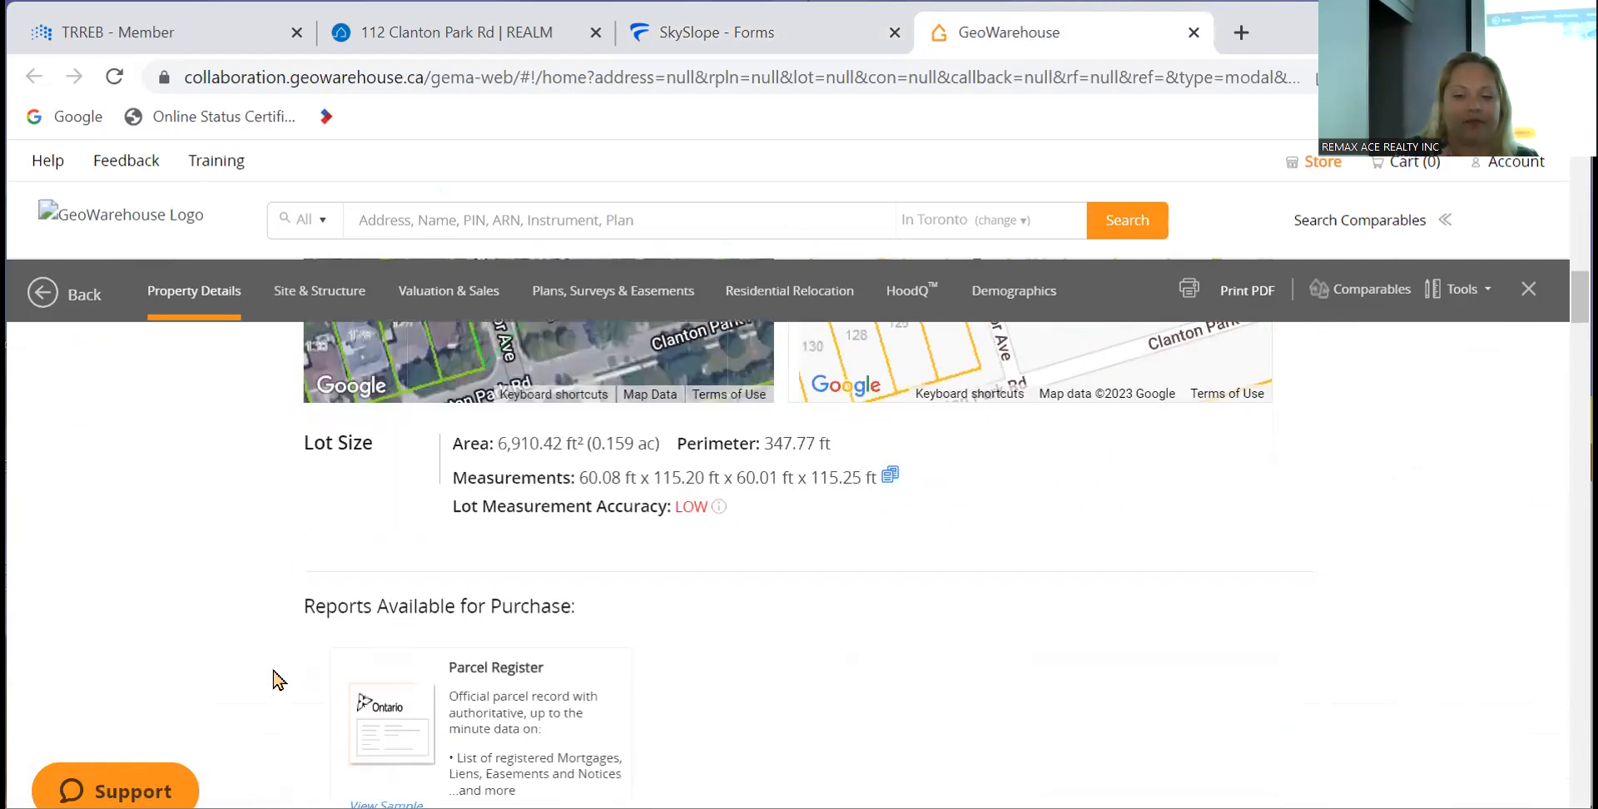
scroll(278, 680, down, 2)
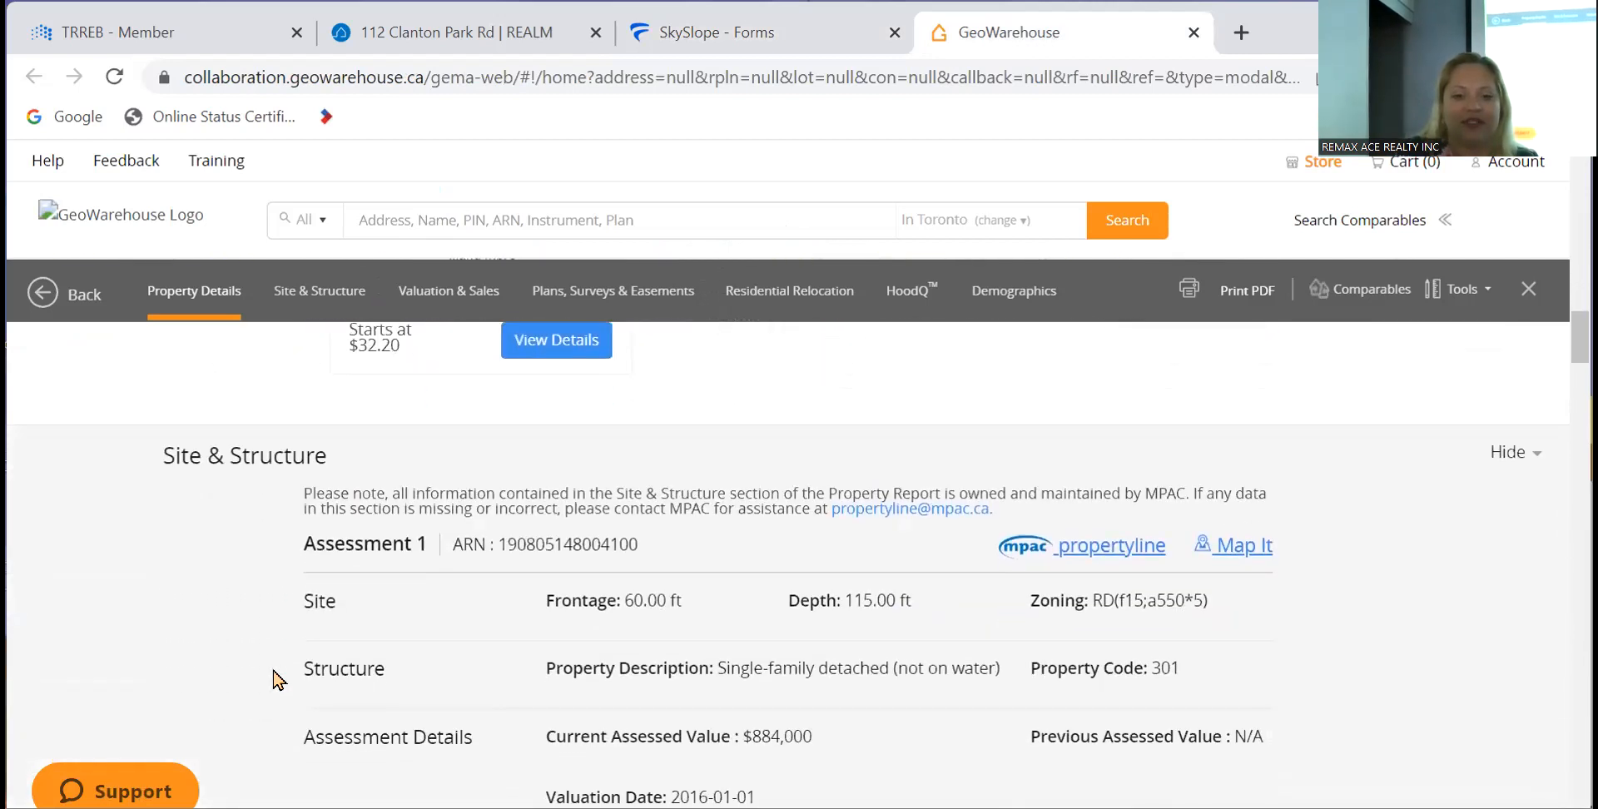
click(732, 35)
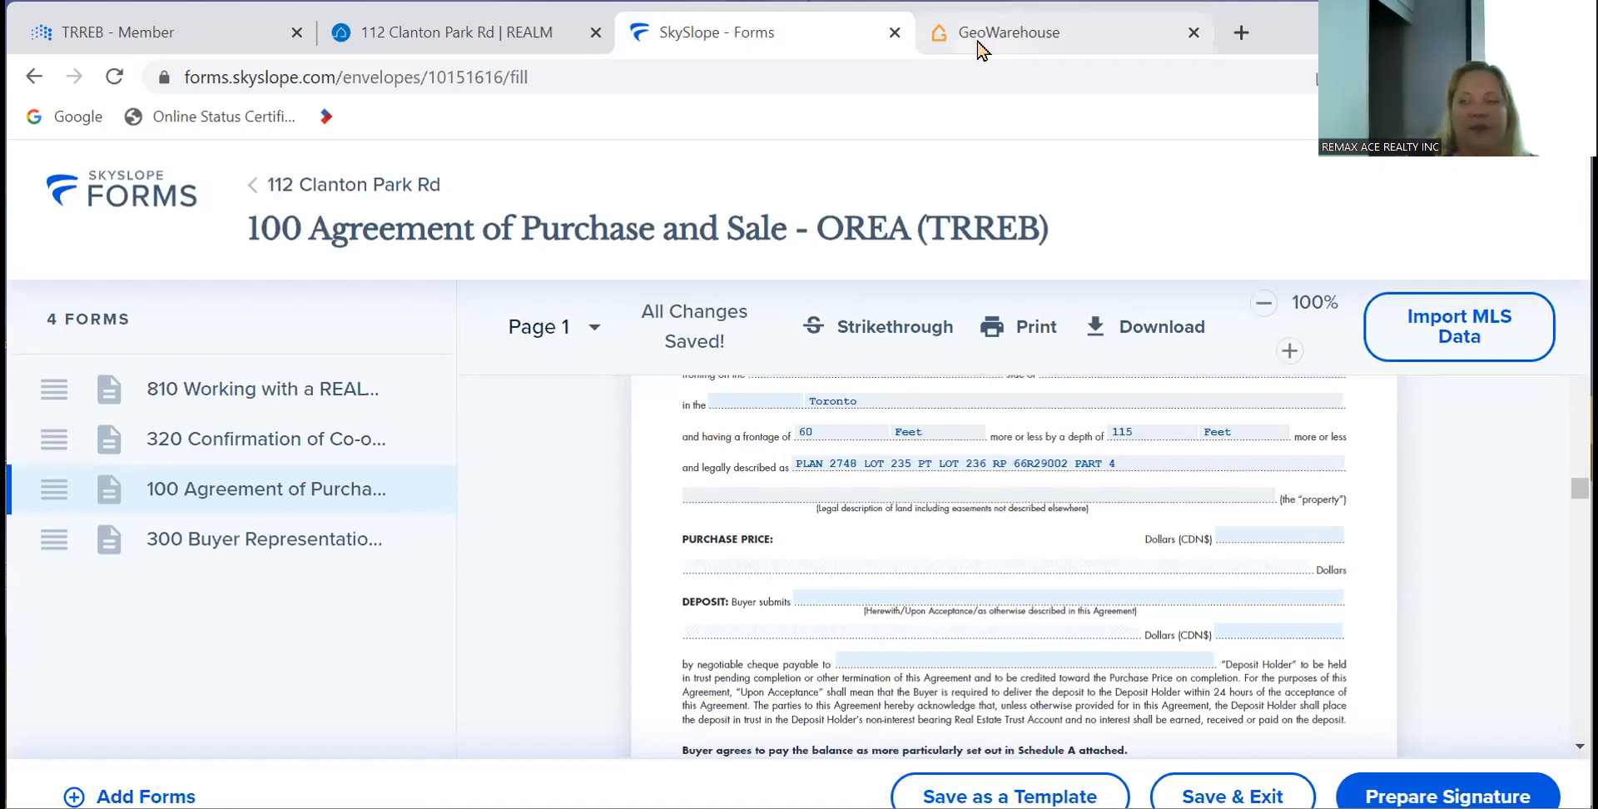
mouse_move(982, 50)
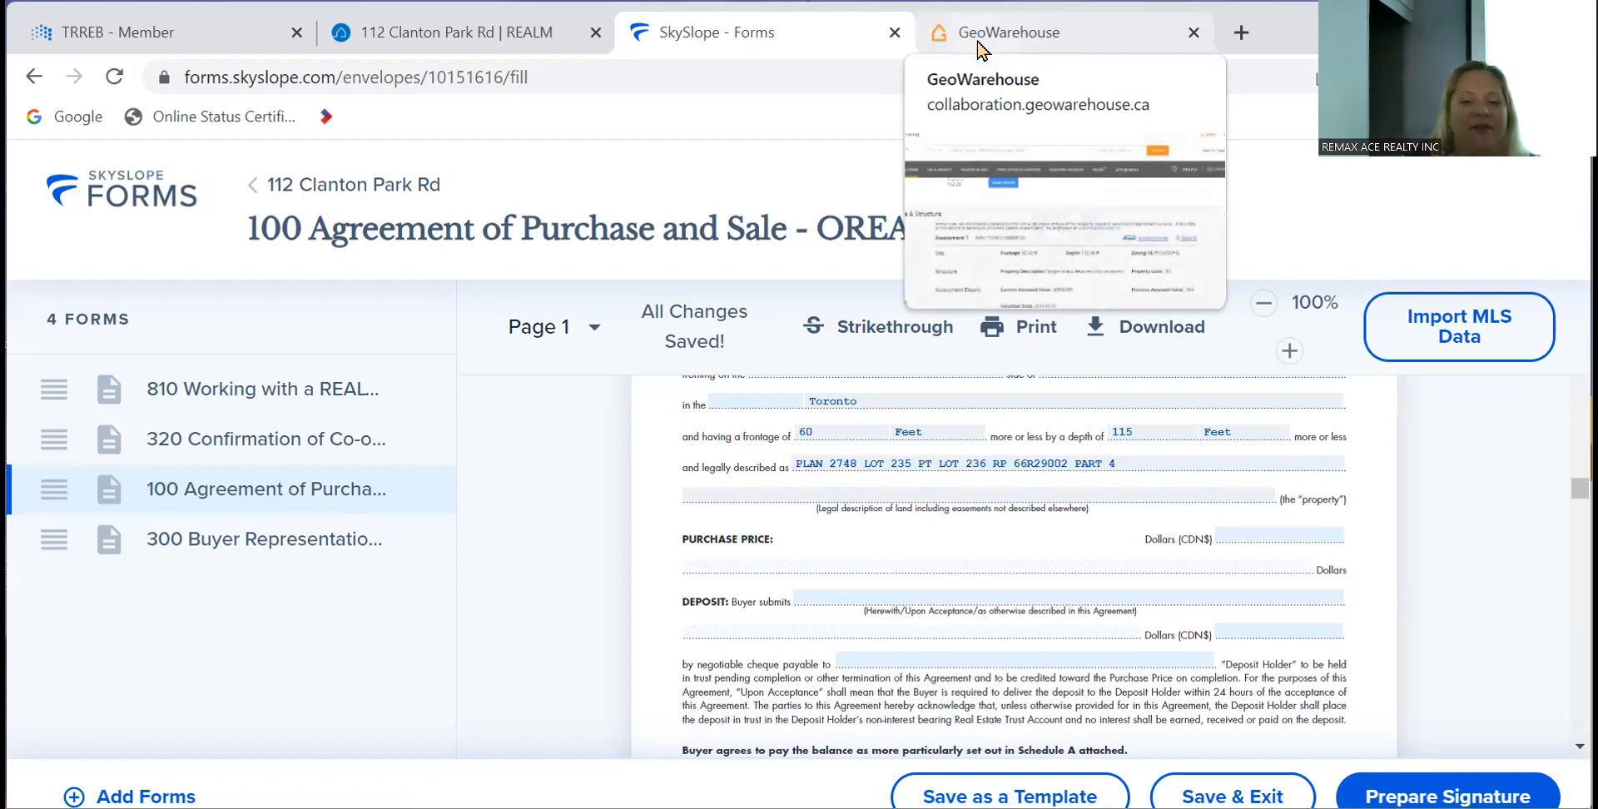
click(981, 50)
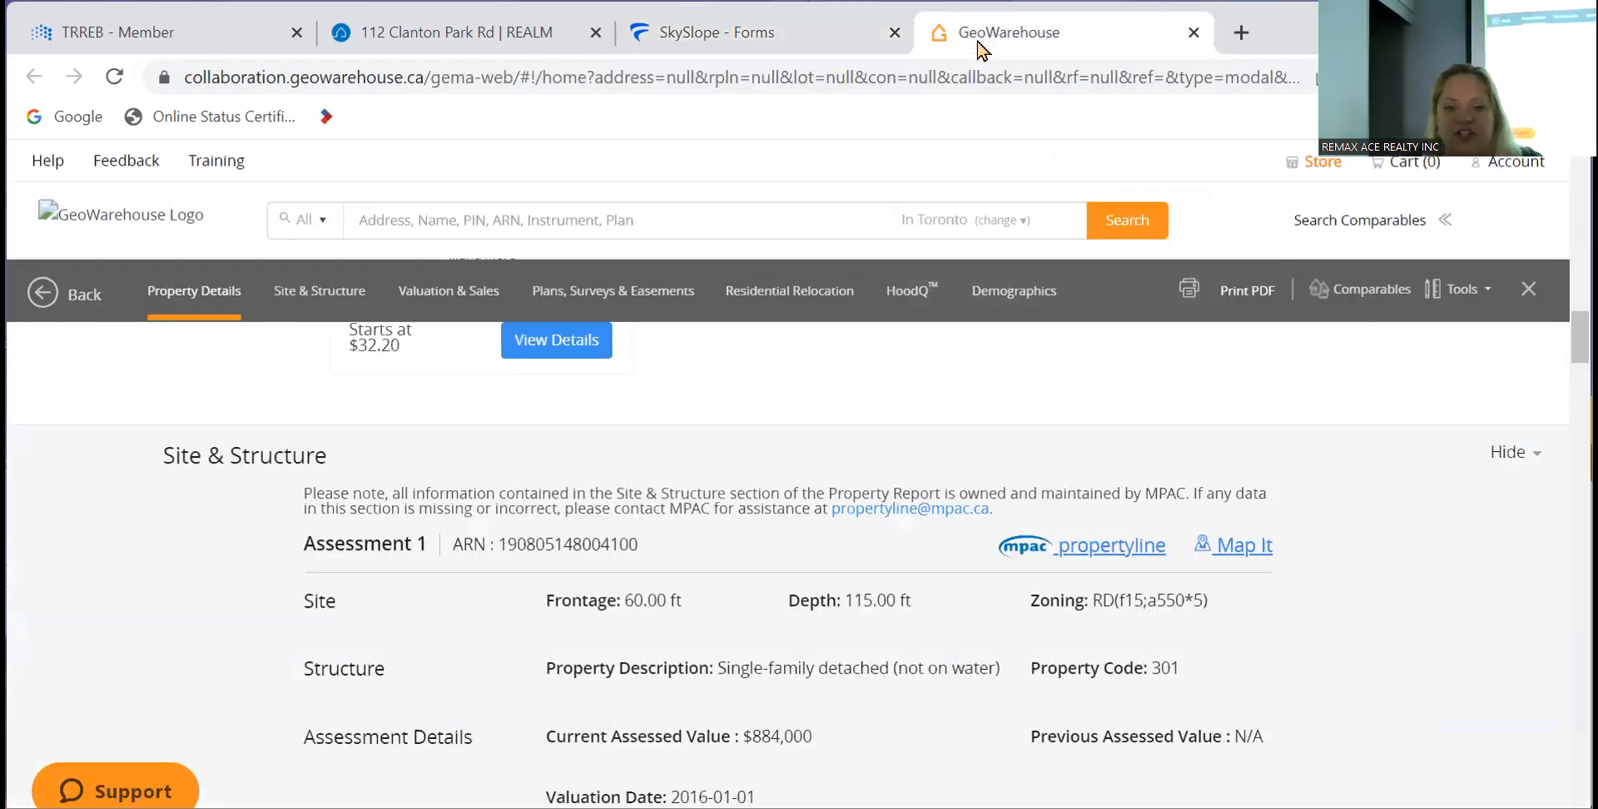
click(760, 33)
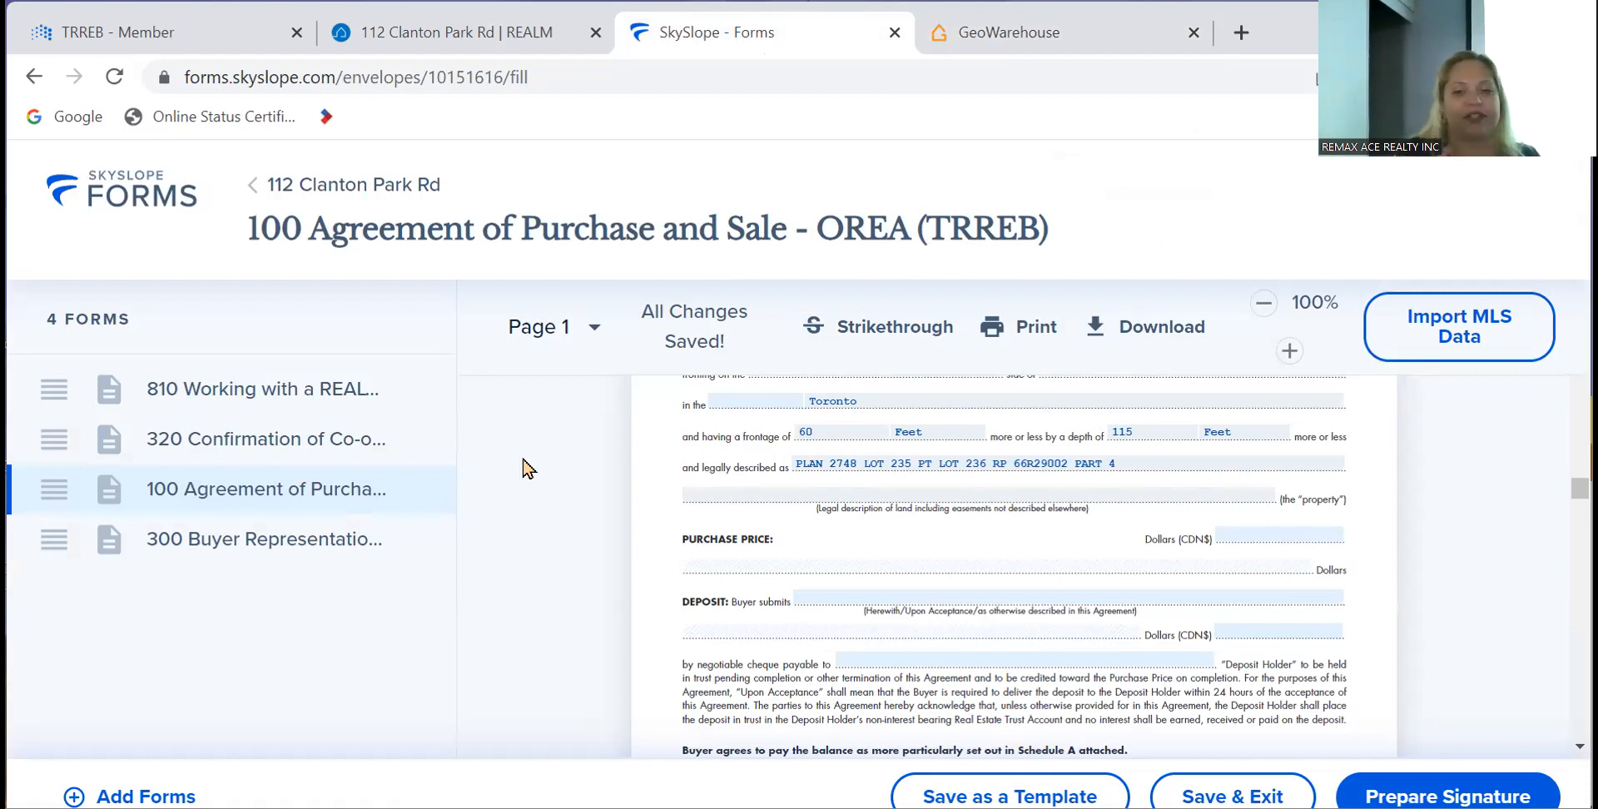
- In the GeoWarehouse report, select the full Lot 235 and Part Lot 236, Plan 2748 legal description
click(1009, 31)
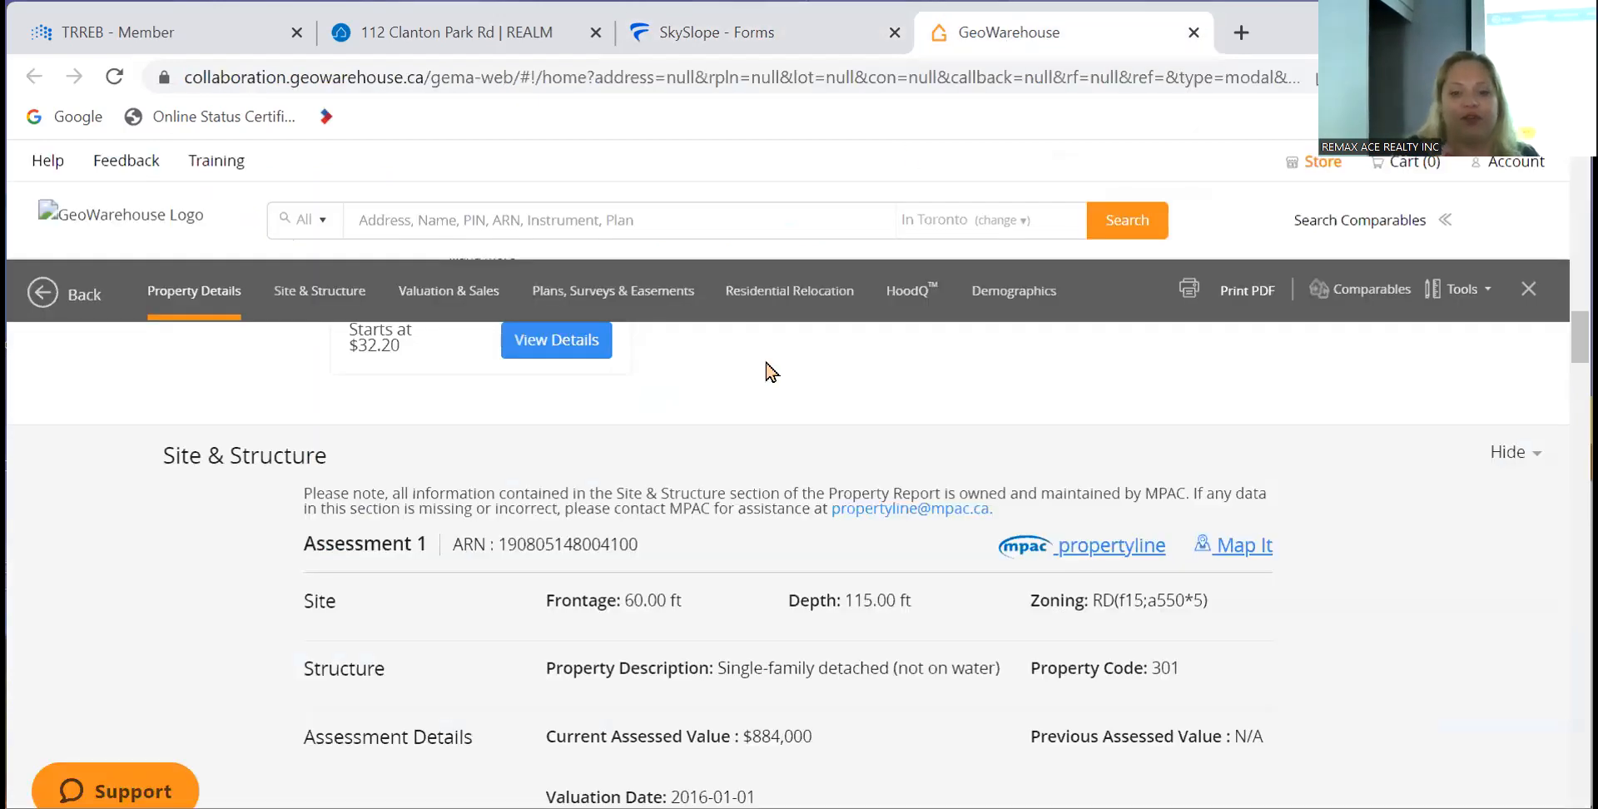
scroll(323, 653, up, 5)
scroll(323, 653, up, 10)
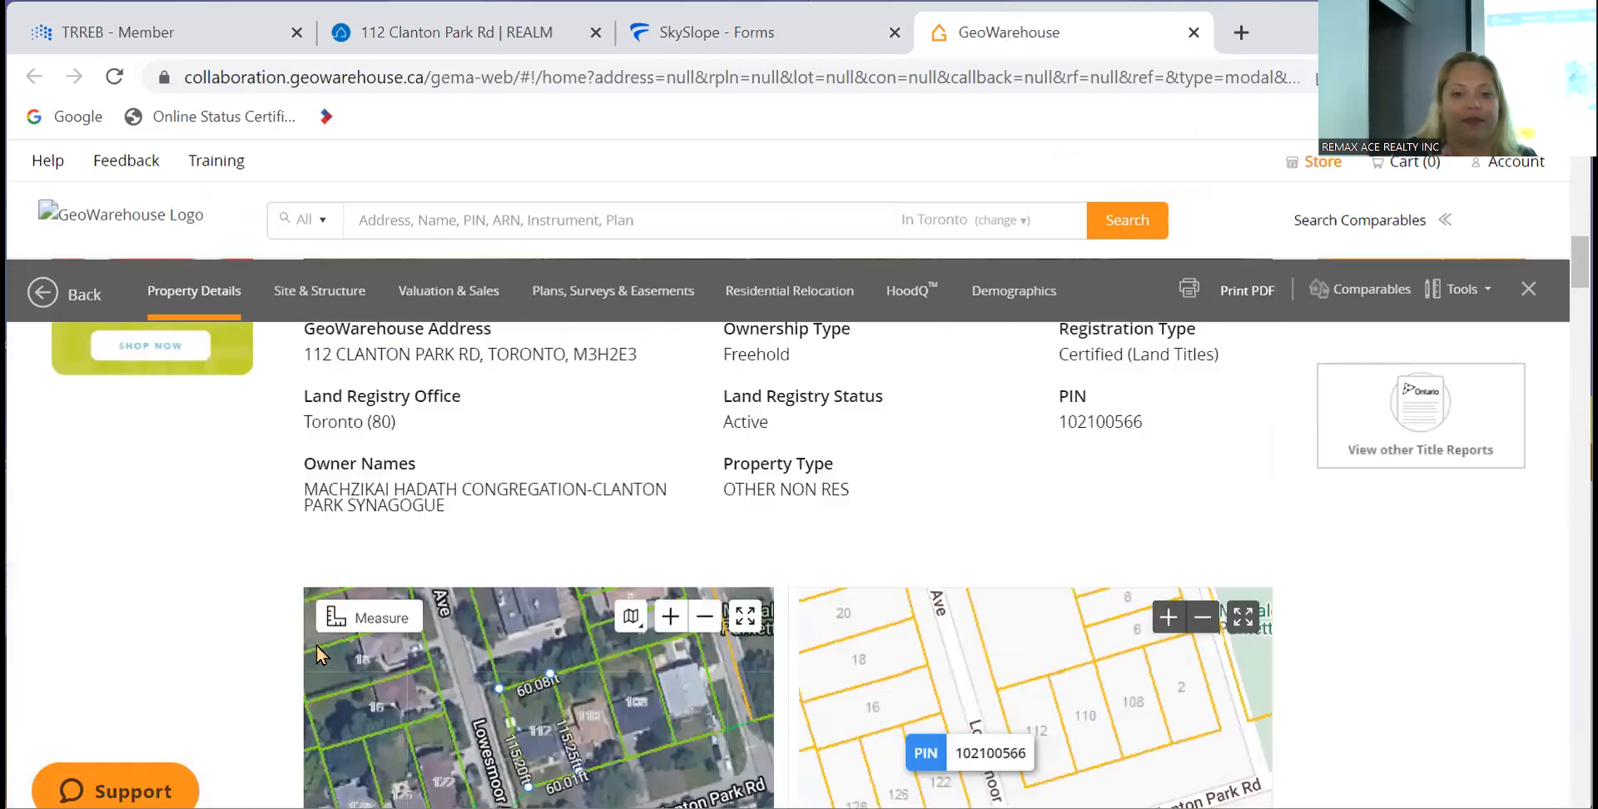
scroll(317, 656, up, 2)
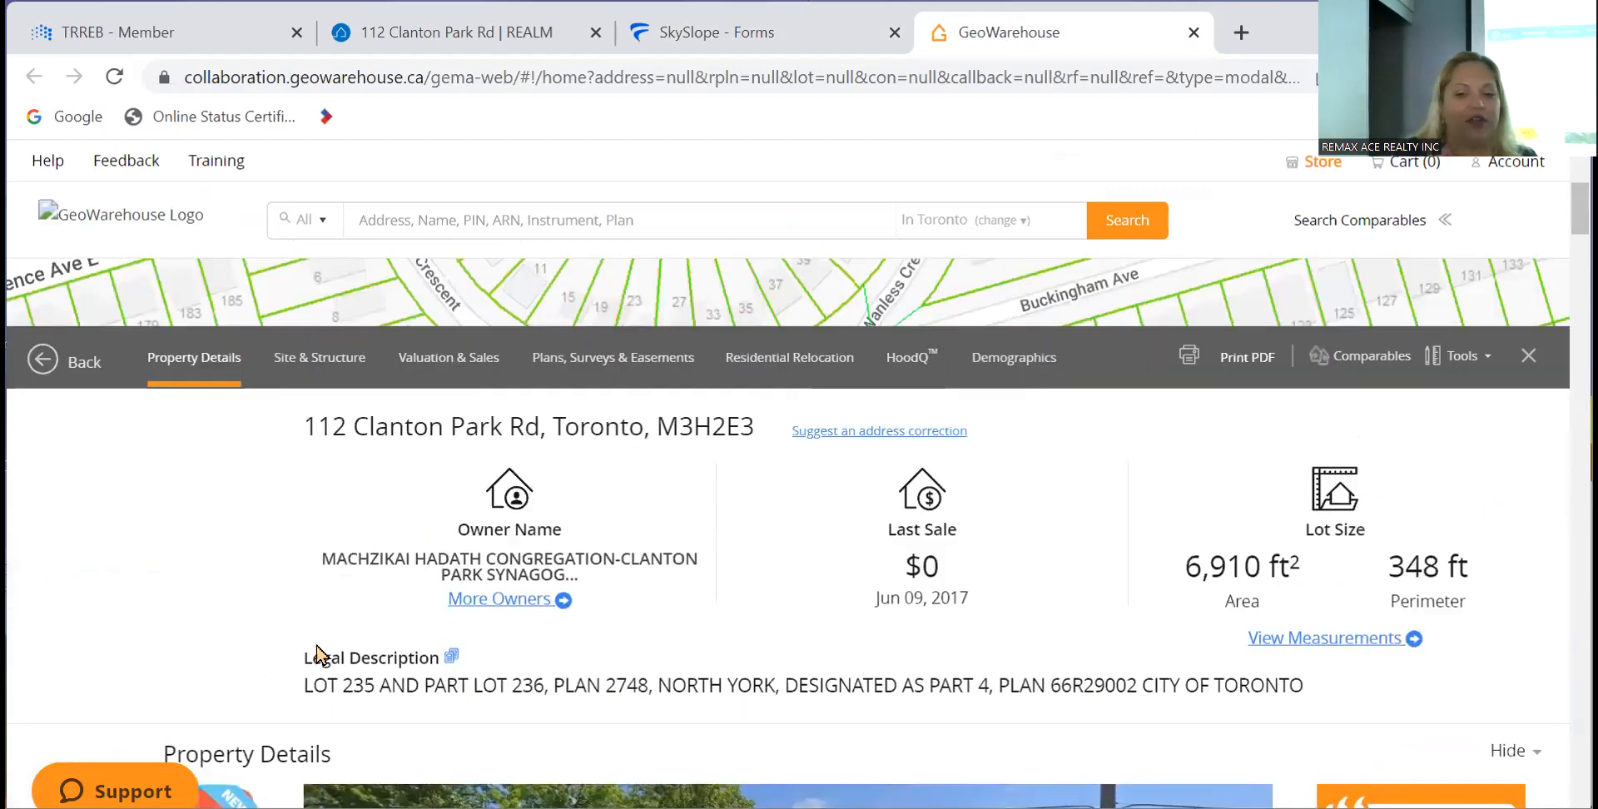
click(773, 53)
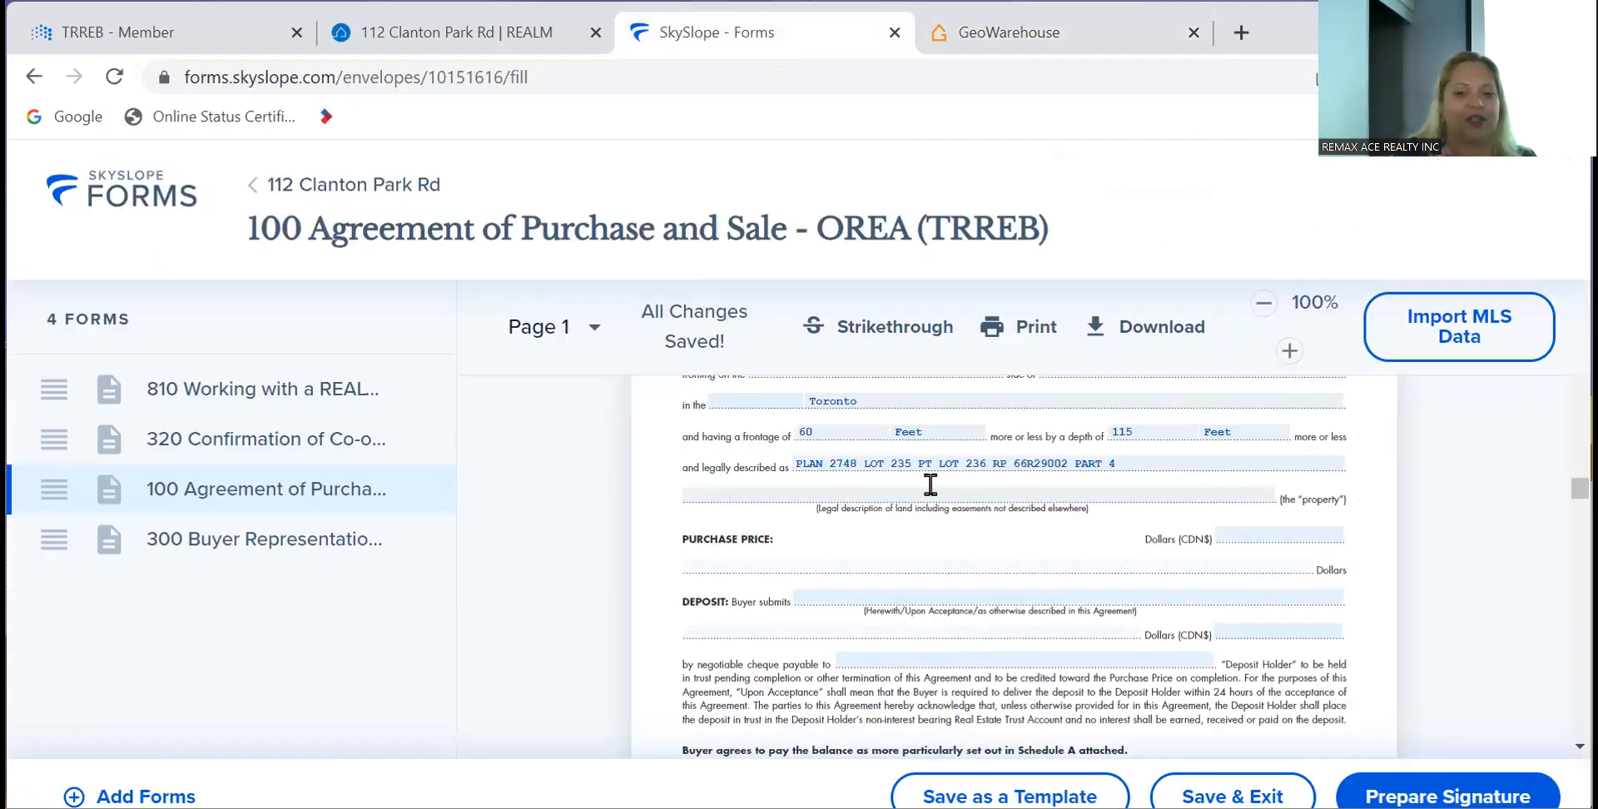
click(975, 43)
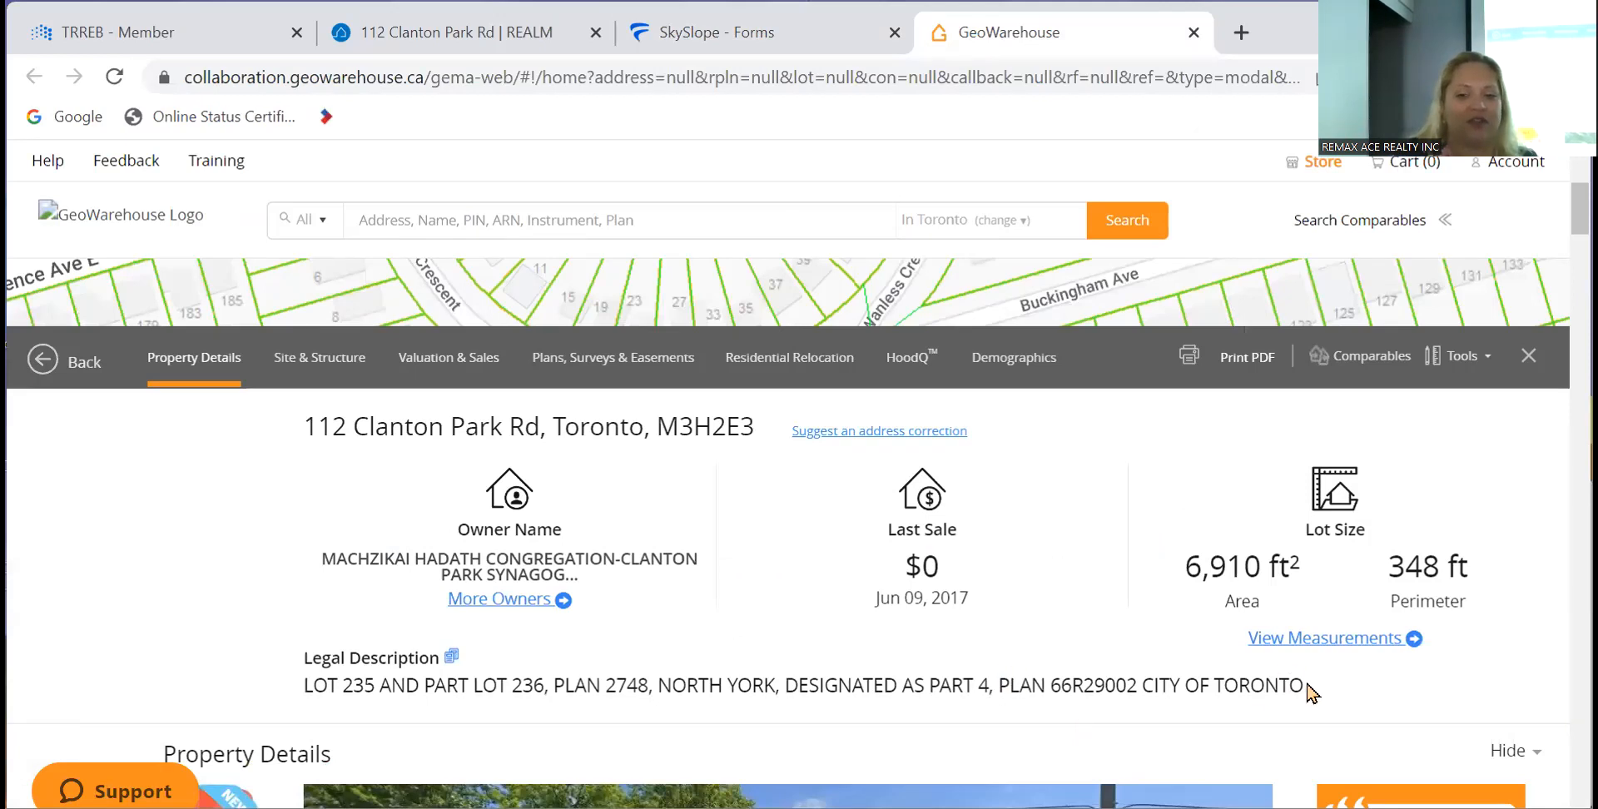
drag(1308, 689, 307, 724)
key(ctrl+c)
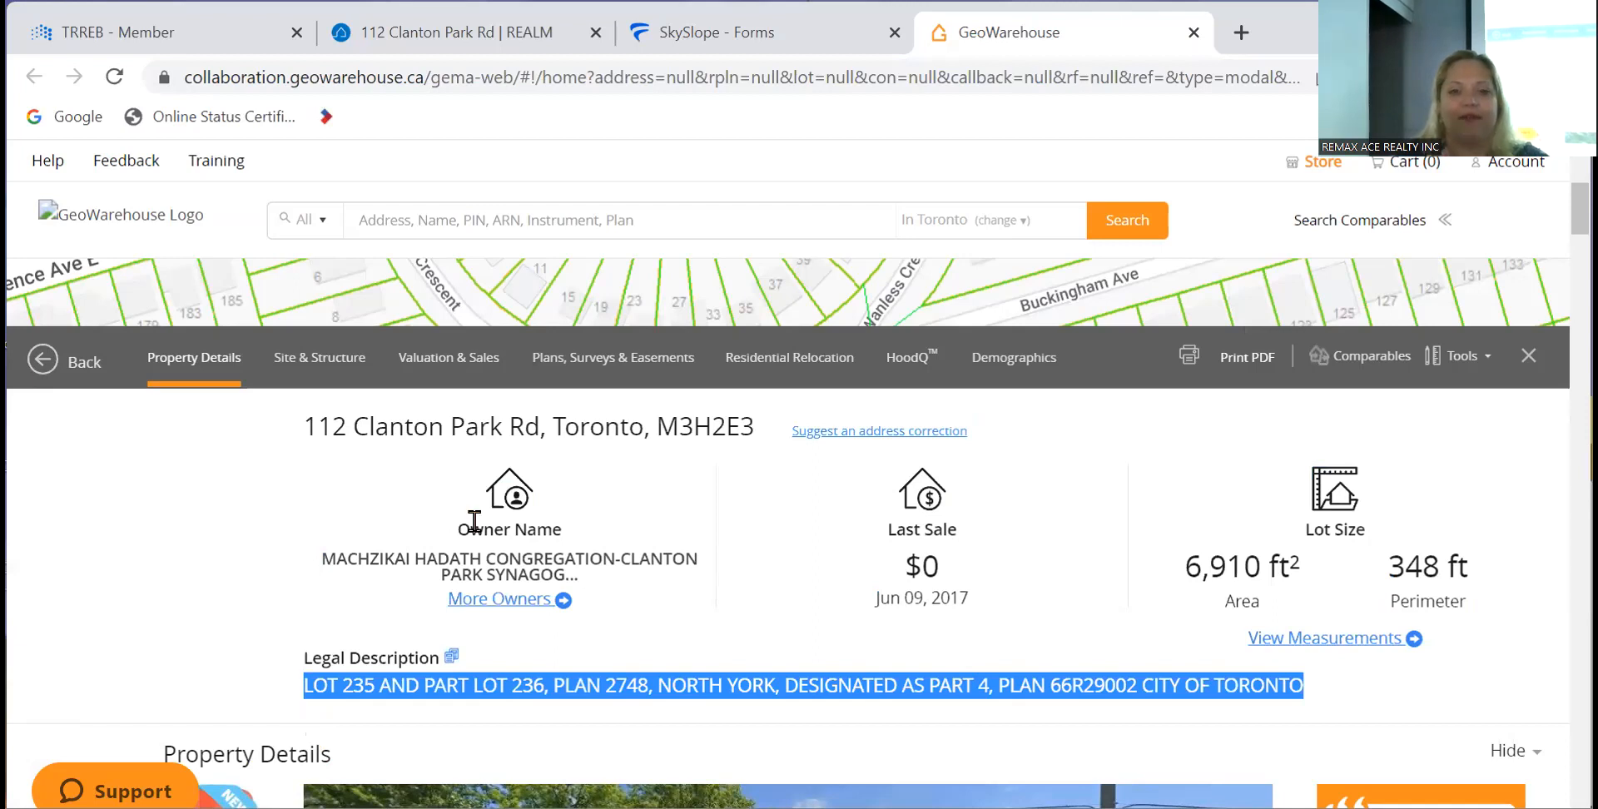
- On form 100, replace the legally-described-as text with the pasted LOT 235 AND PART LOT 236 description and save
click(753, 32)
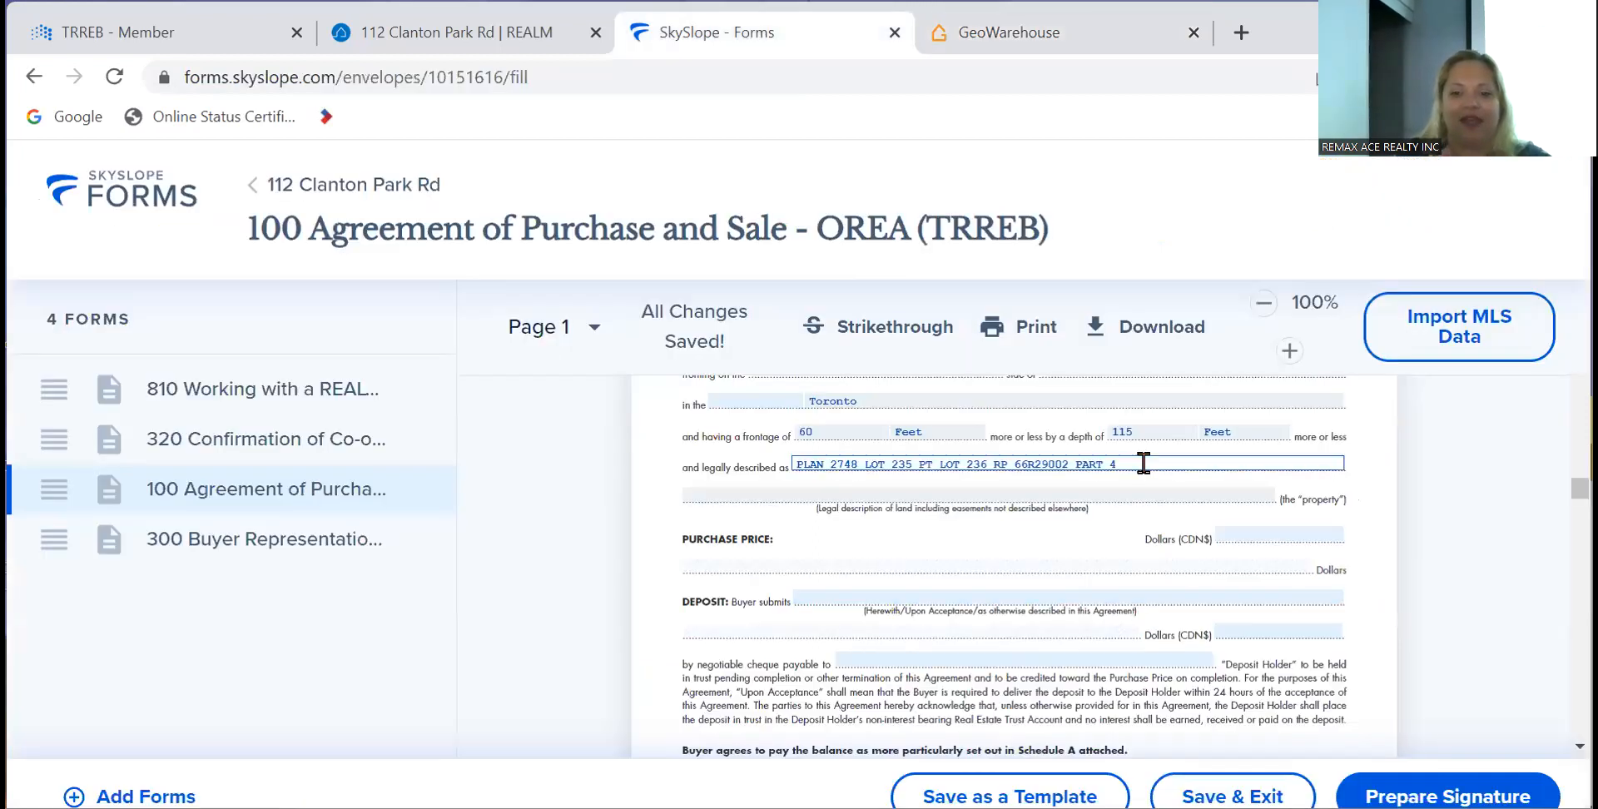
click(1143, 462)
key(BackSpace)
key(BackSpace)
key(BackSpace)
key(BackSpace)
key(BackSpace)
key(BackSpace)
key(BackSpace)
key(BackSpace)
key(BackSpace)
key(BackSpace)
key(BackSpace)
key(BackSpace)
key(BackSpace)
key(BackSpace)
key(BackSpace)
key(BackSpace)
key(BackSpace)
key(BackSpace)
key(BackSpace)
key(BackSpace)
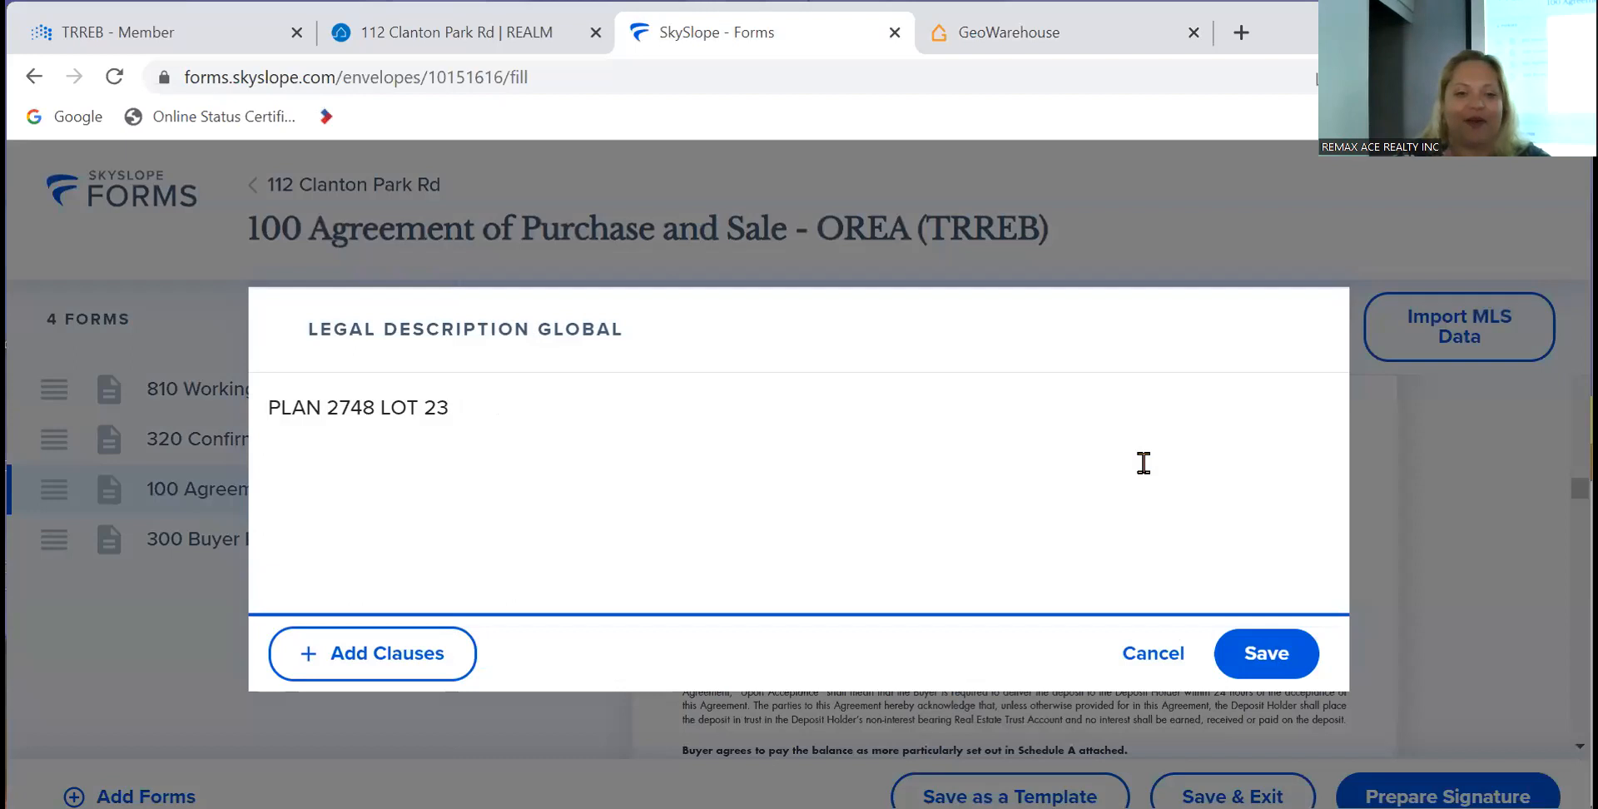
key(ctrl+v)
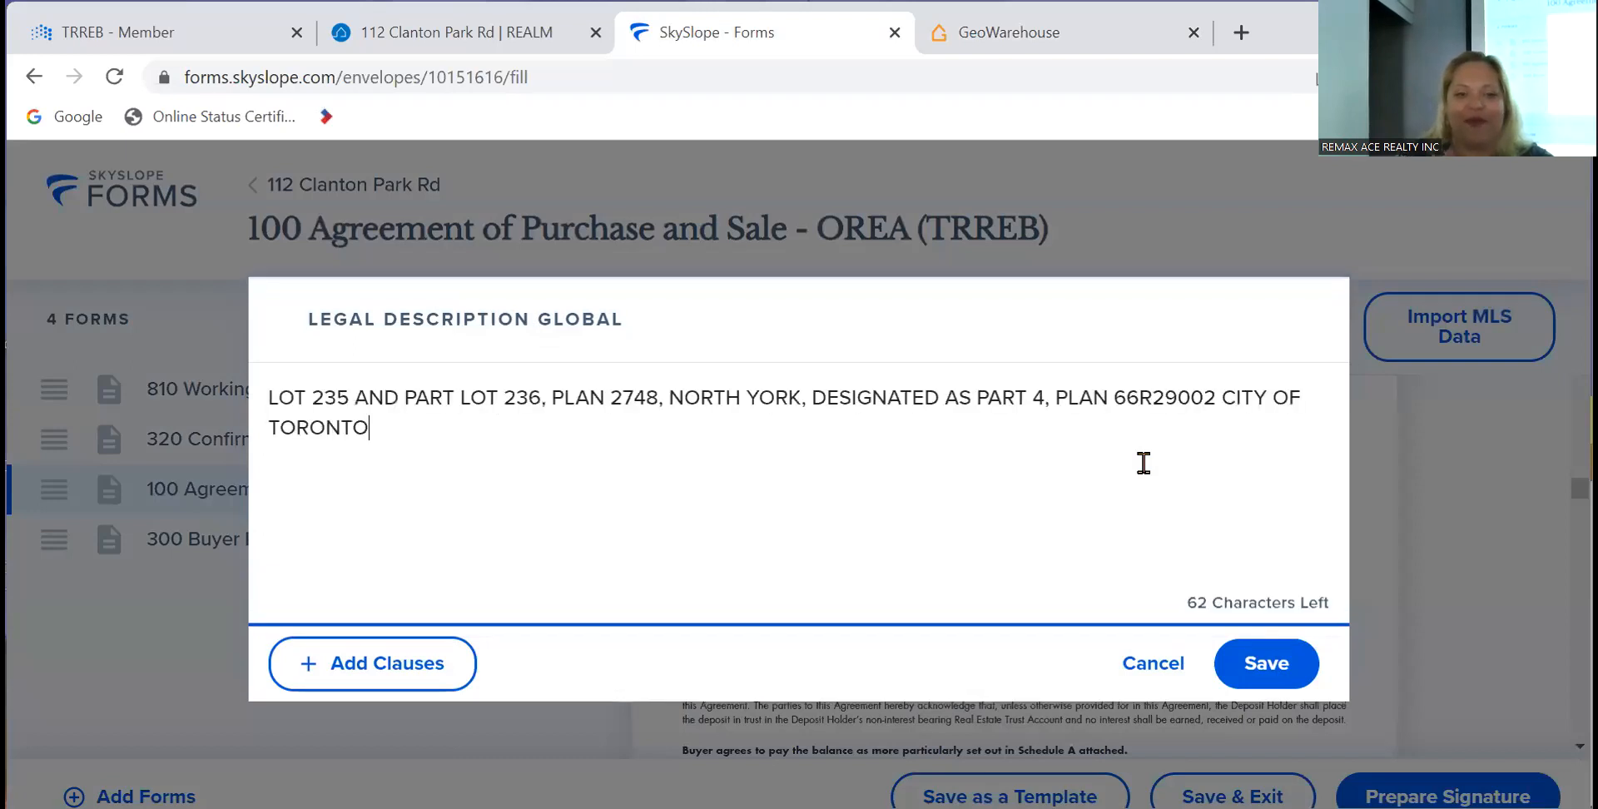
click(1263, 662)
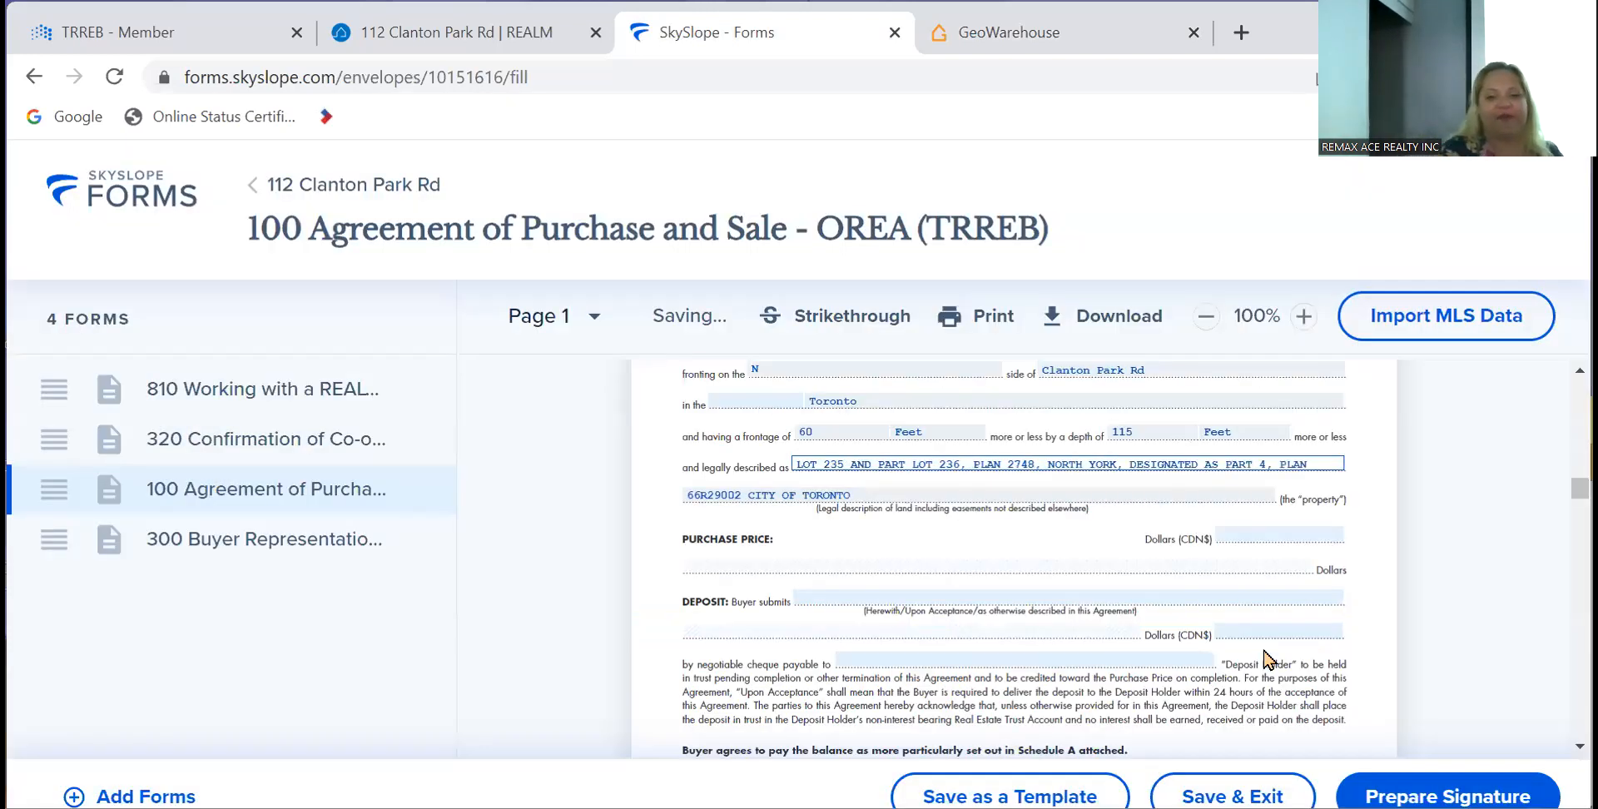
scroll(1032, 625, down, 2)
scroll(1031, 624, up, 3)
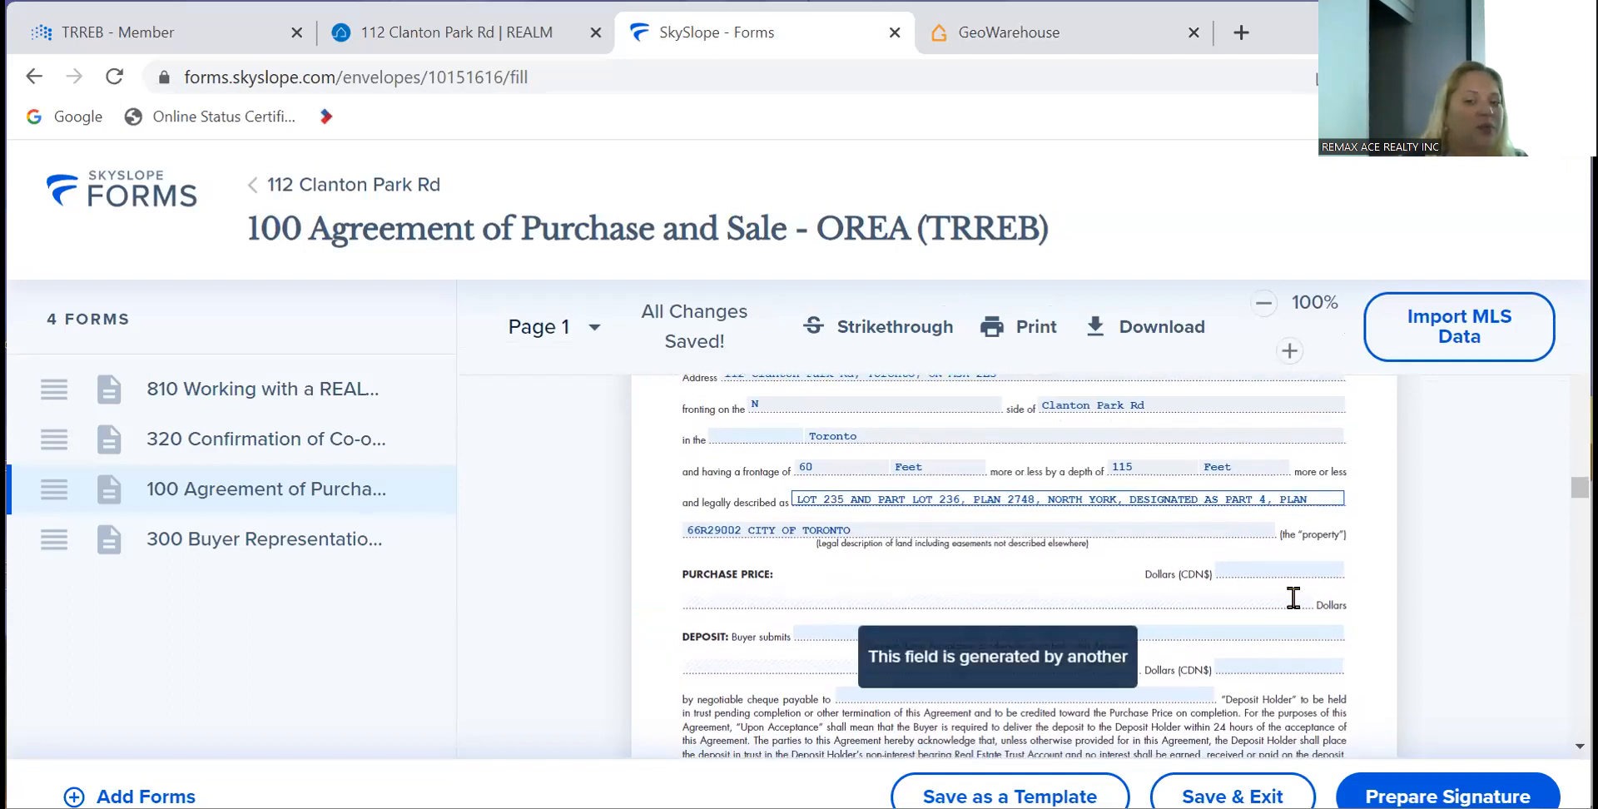
scroll(810, 657, down, 12)
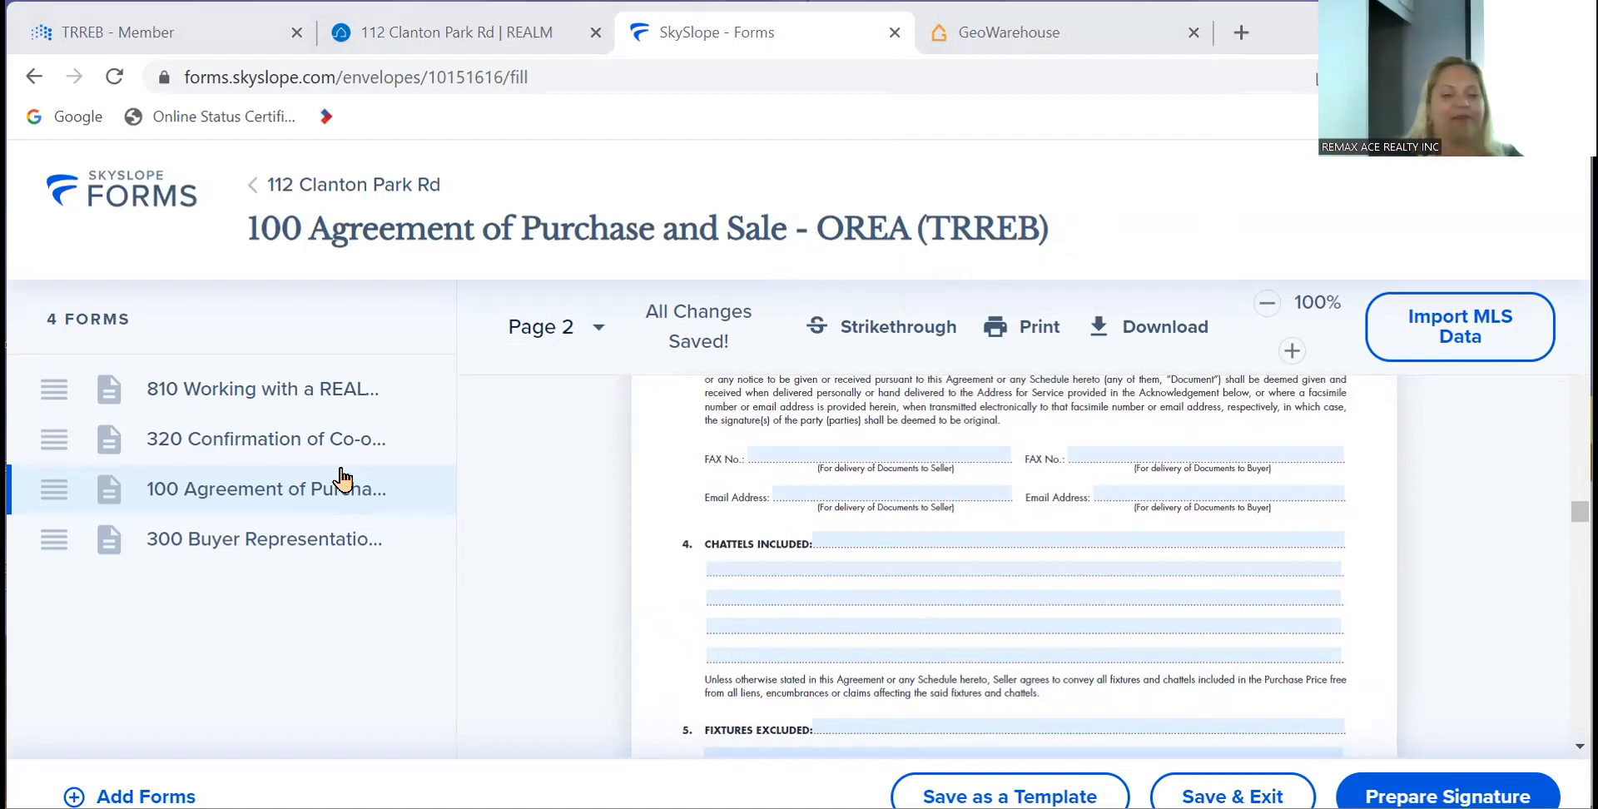
scroll(612, 505, up, 20)
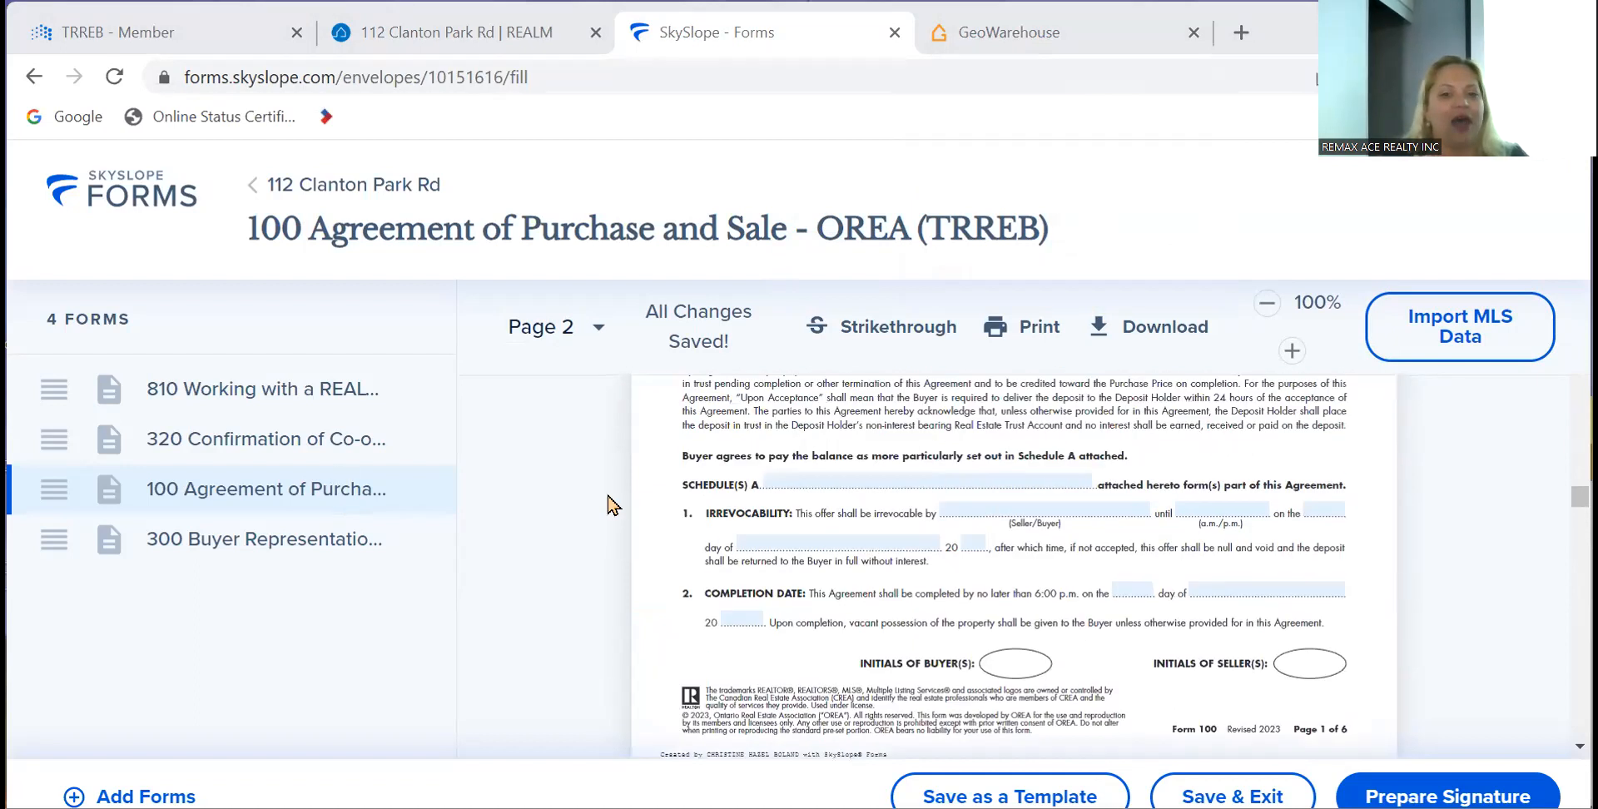
scroll(612, 505, up, 15)
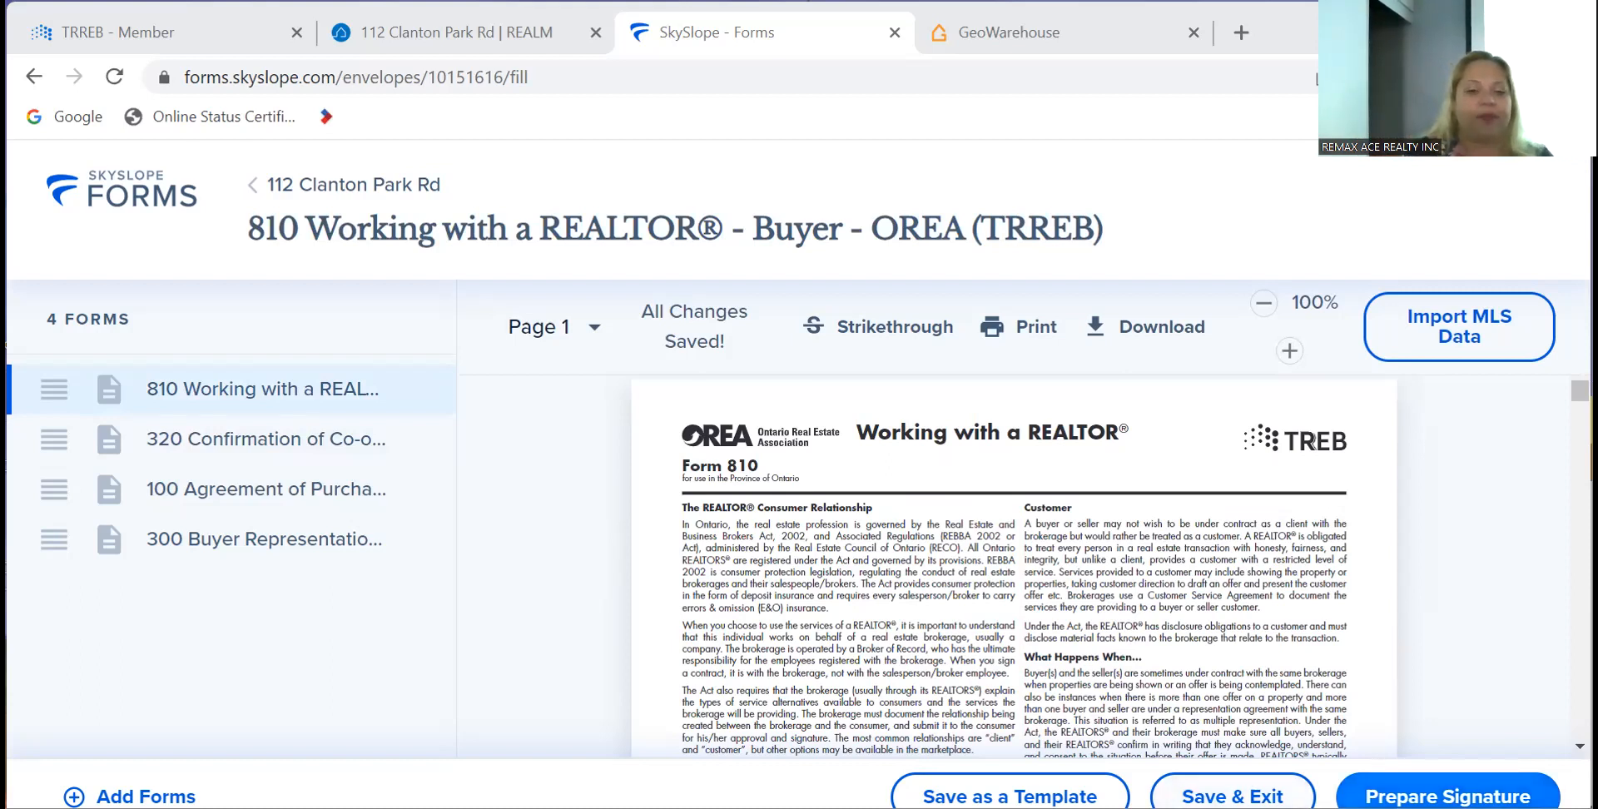
click(1447, 797)
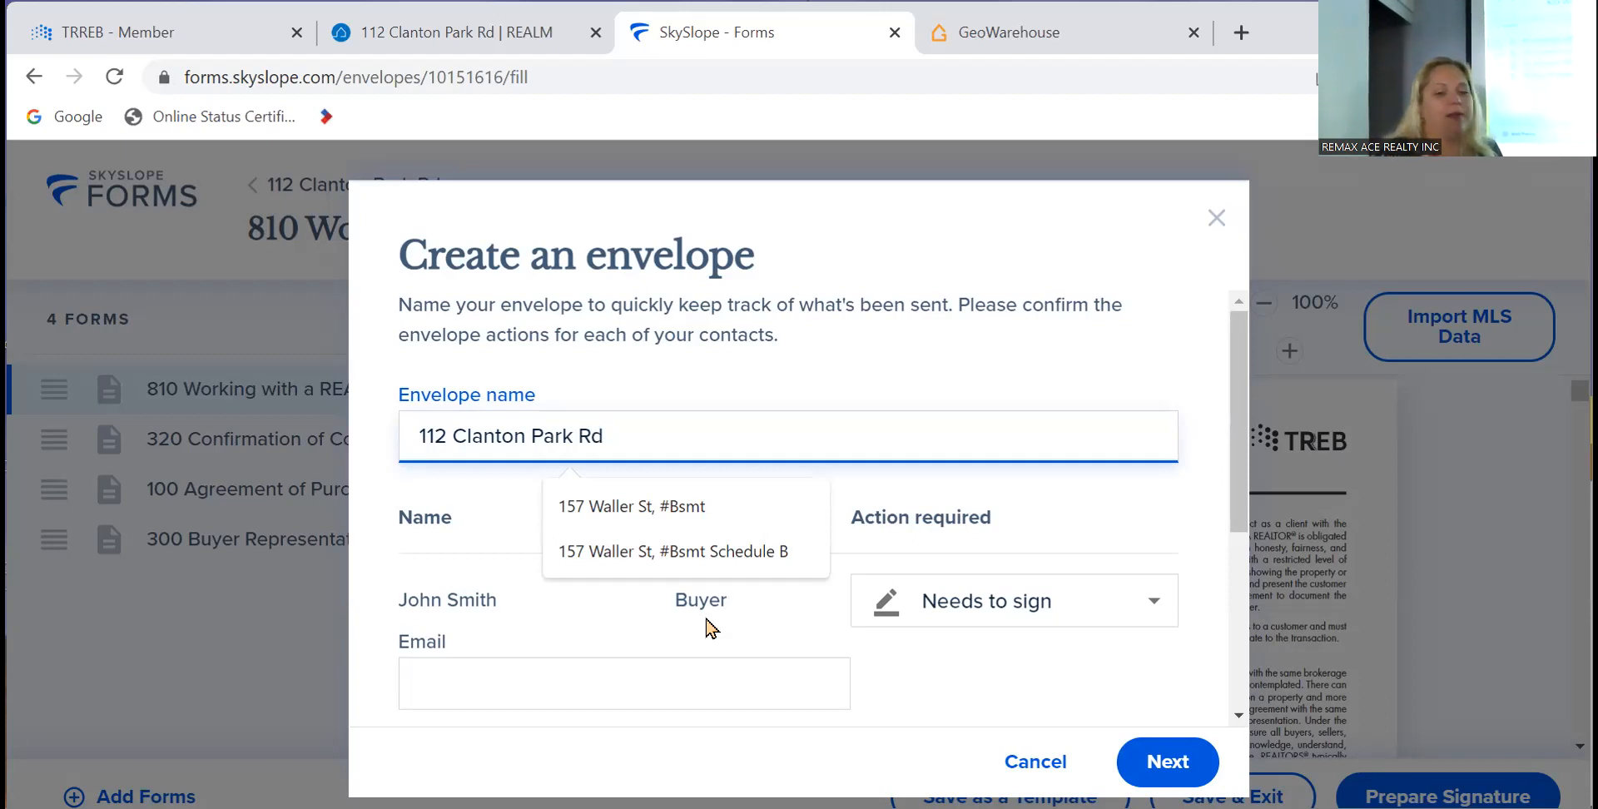
- Keep the buyer at Needs to sign, enter the buyer's e-mail address, and continue to DigiSign
click(1004, 602)
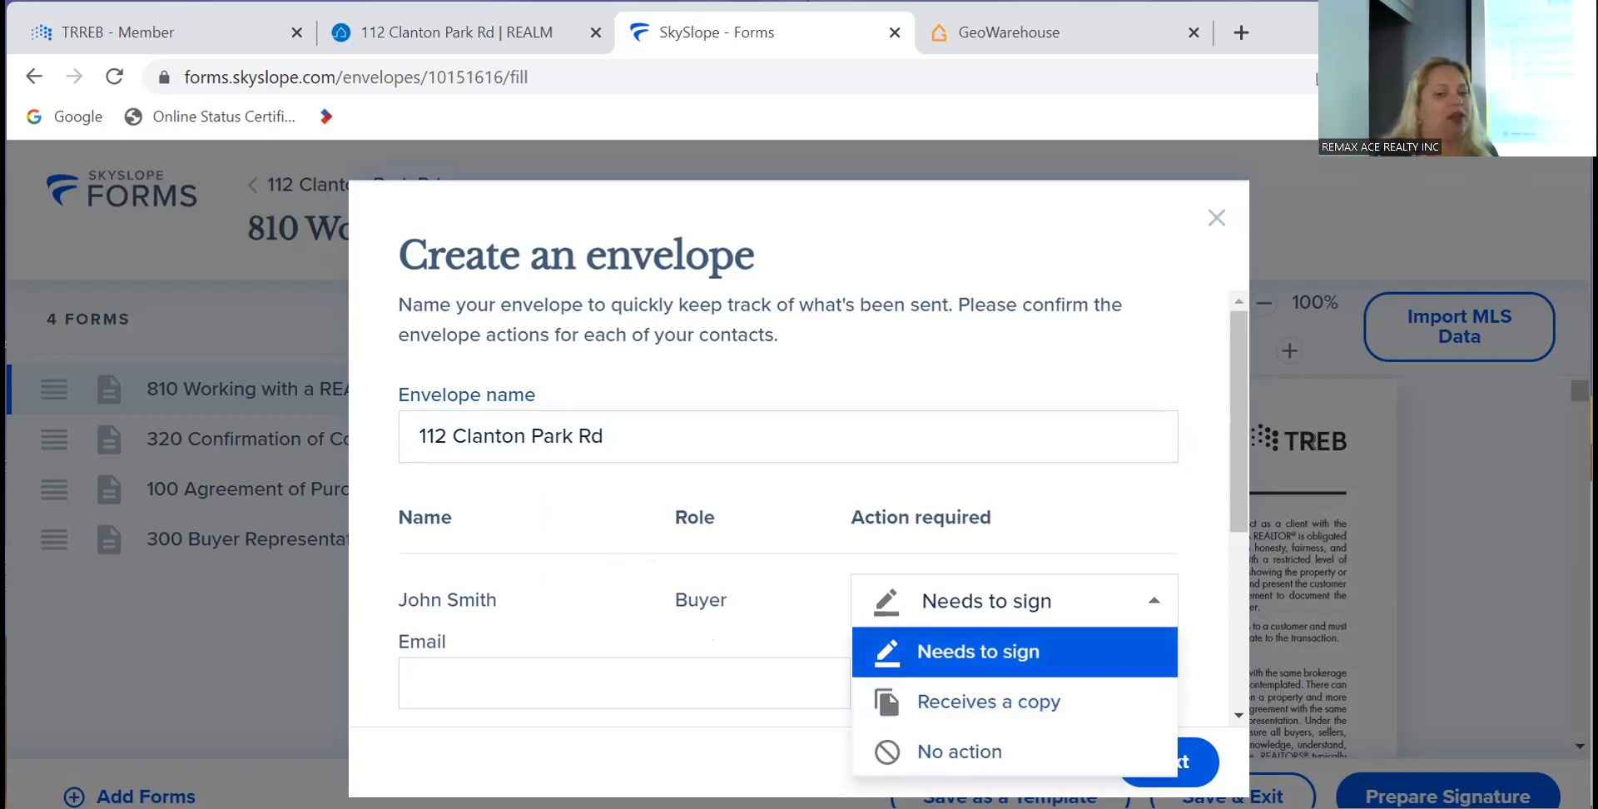
click(991, 605)
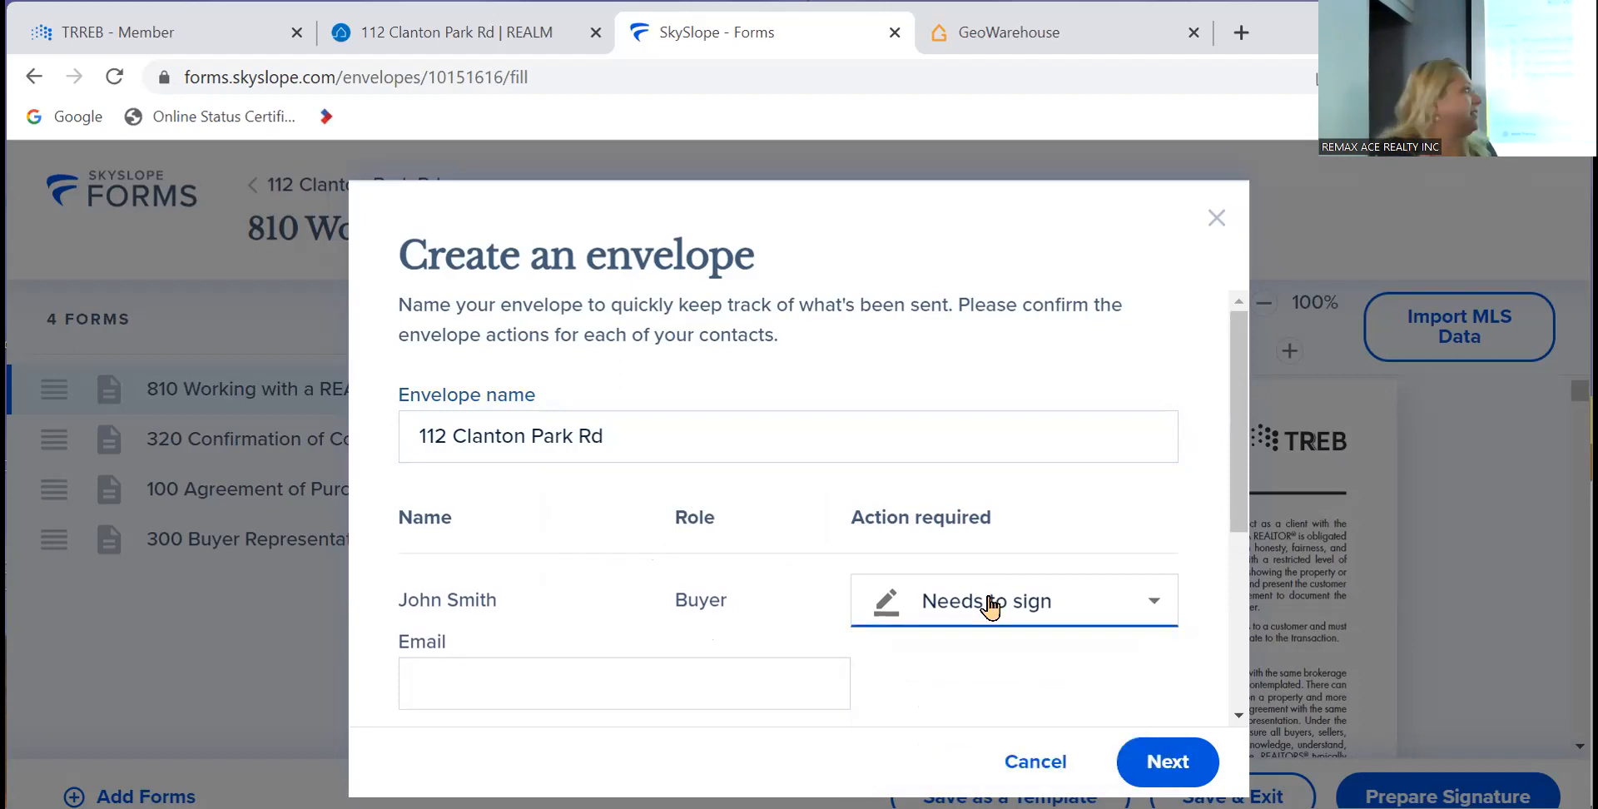
click(676, 693)
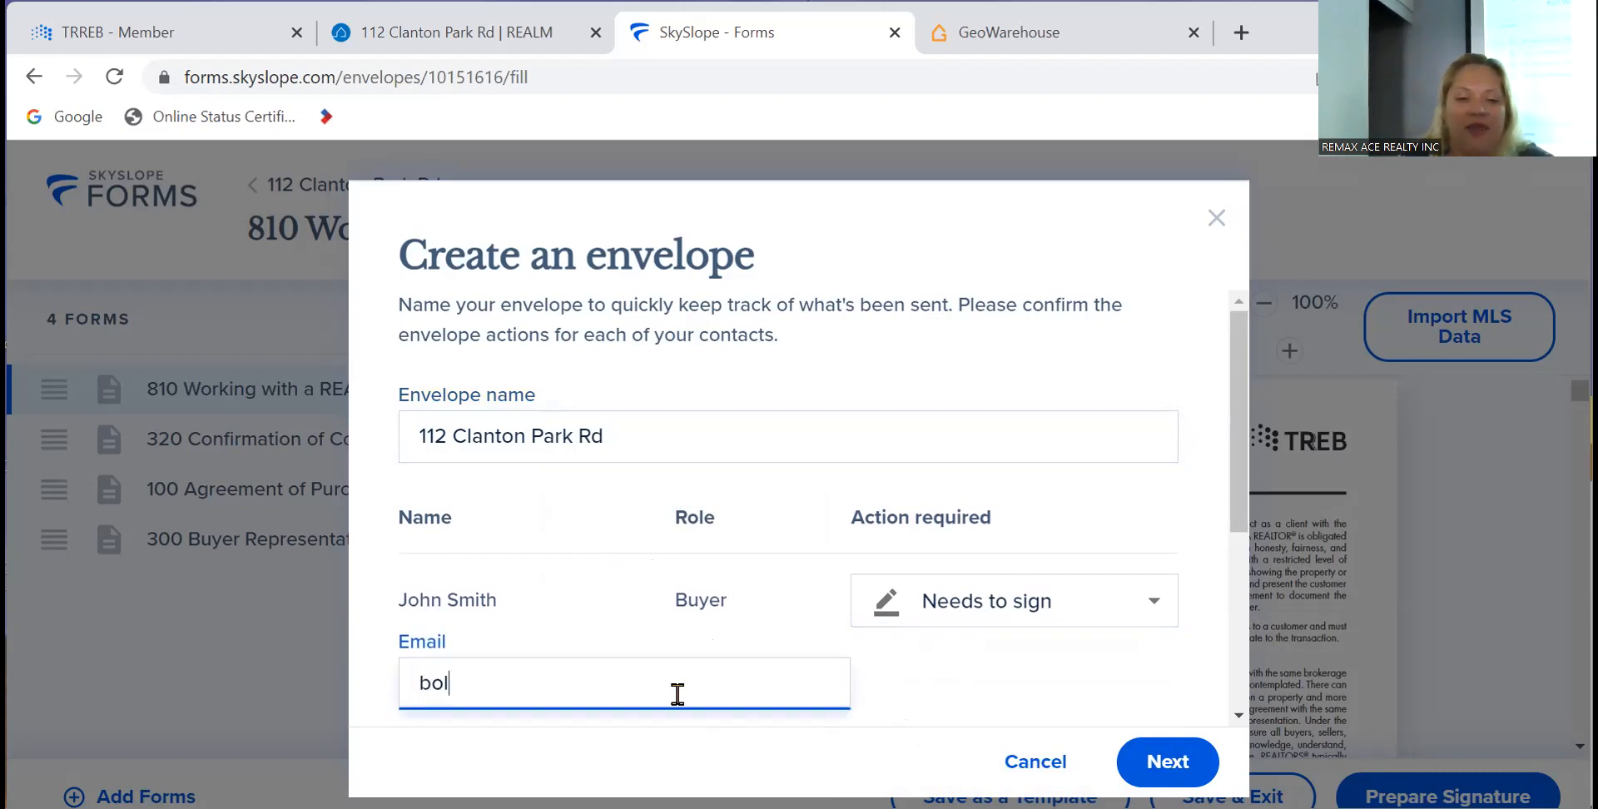
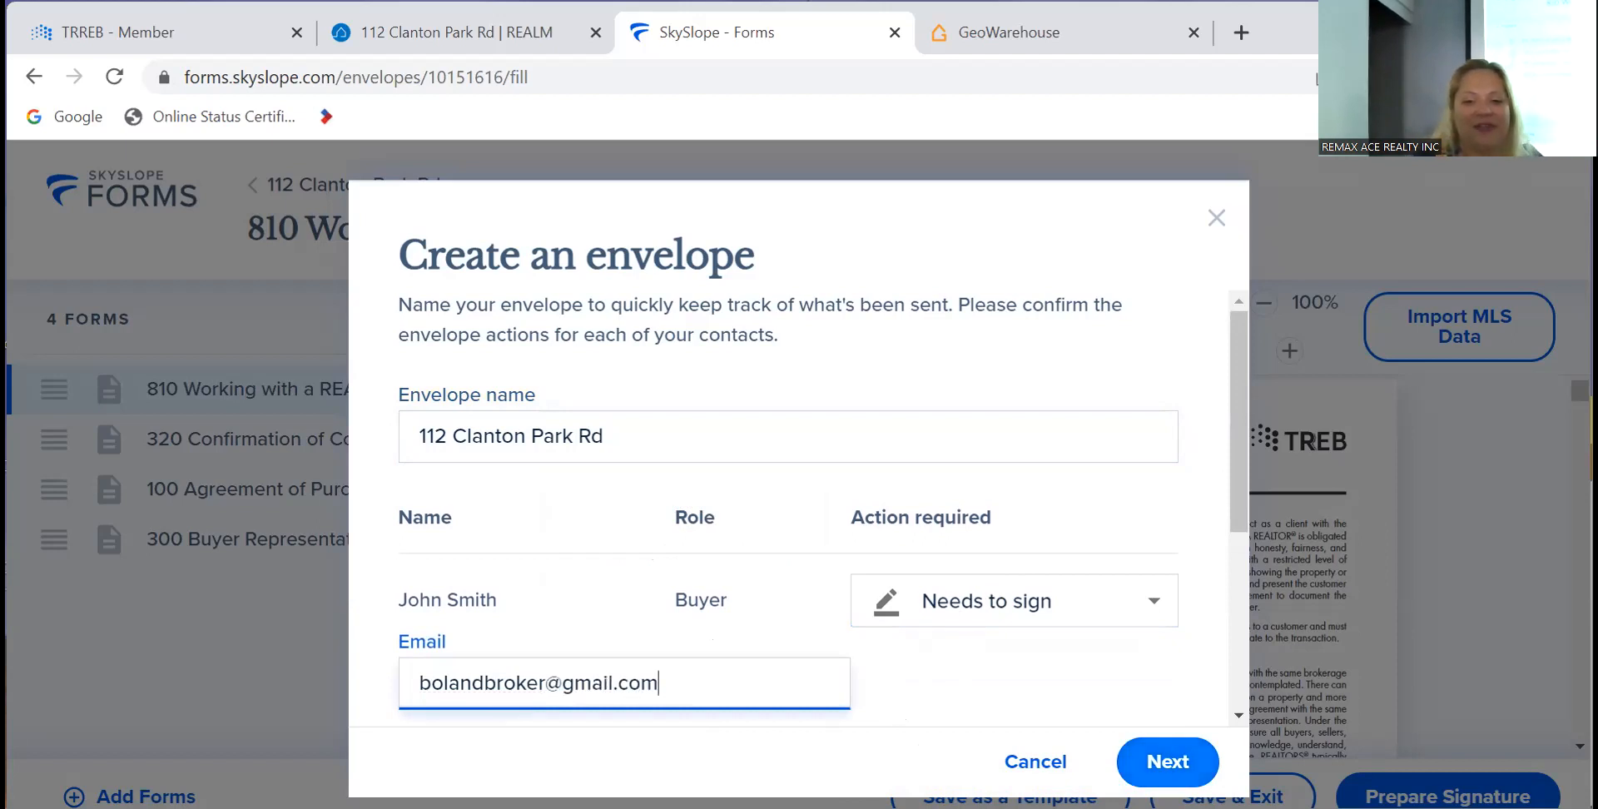
click(1155, 768)
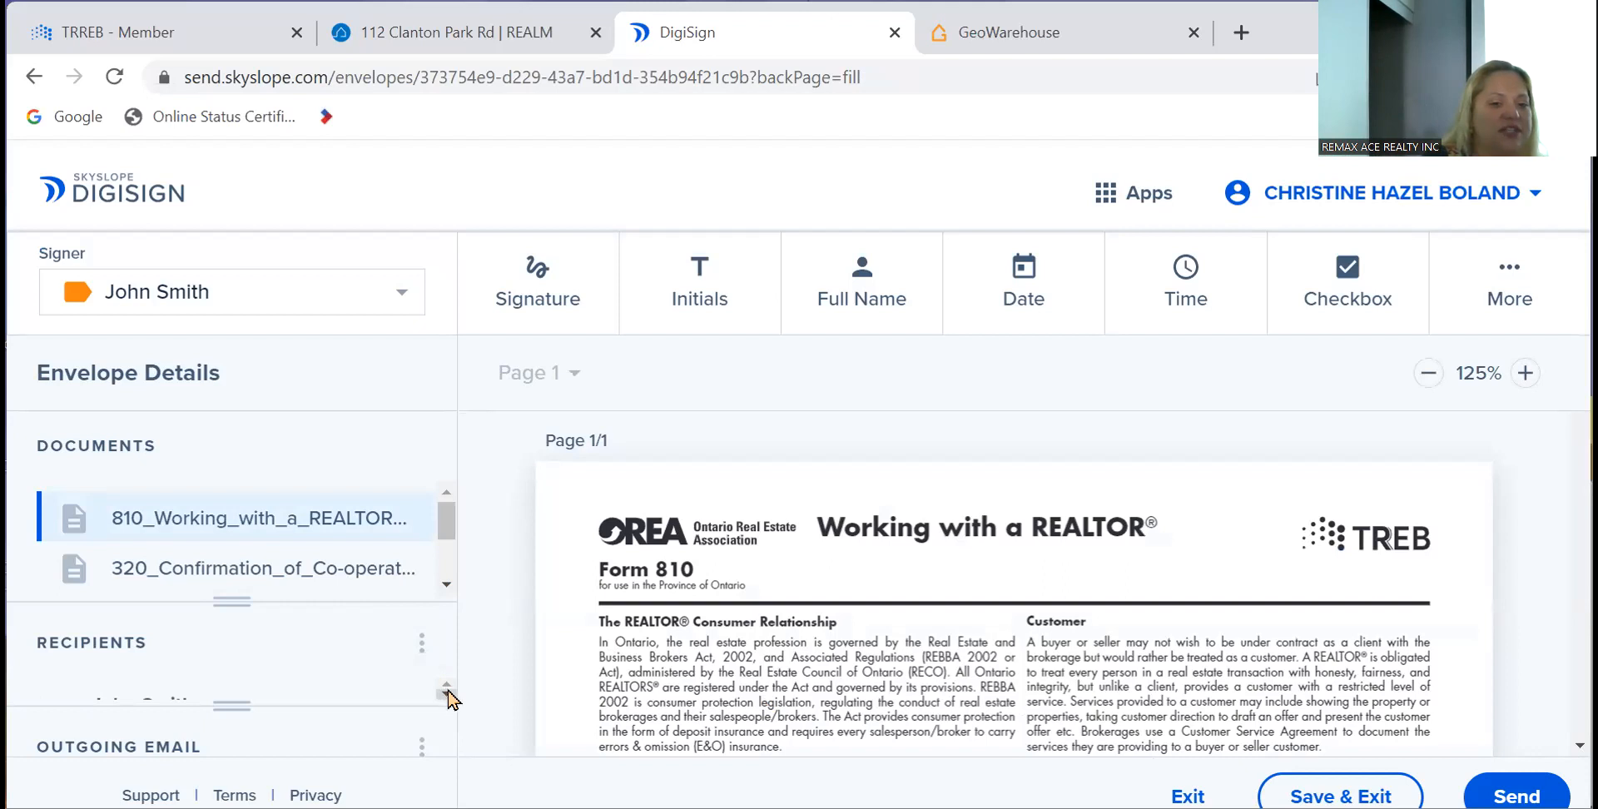
- Open Edit Recipients from the Recipients menu and start a new recipient
scroll(449, 699, down, 1)
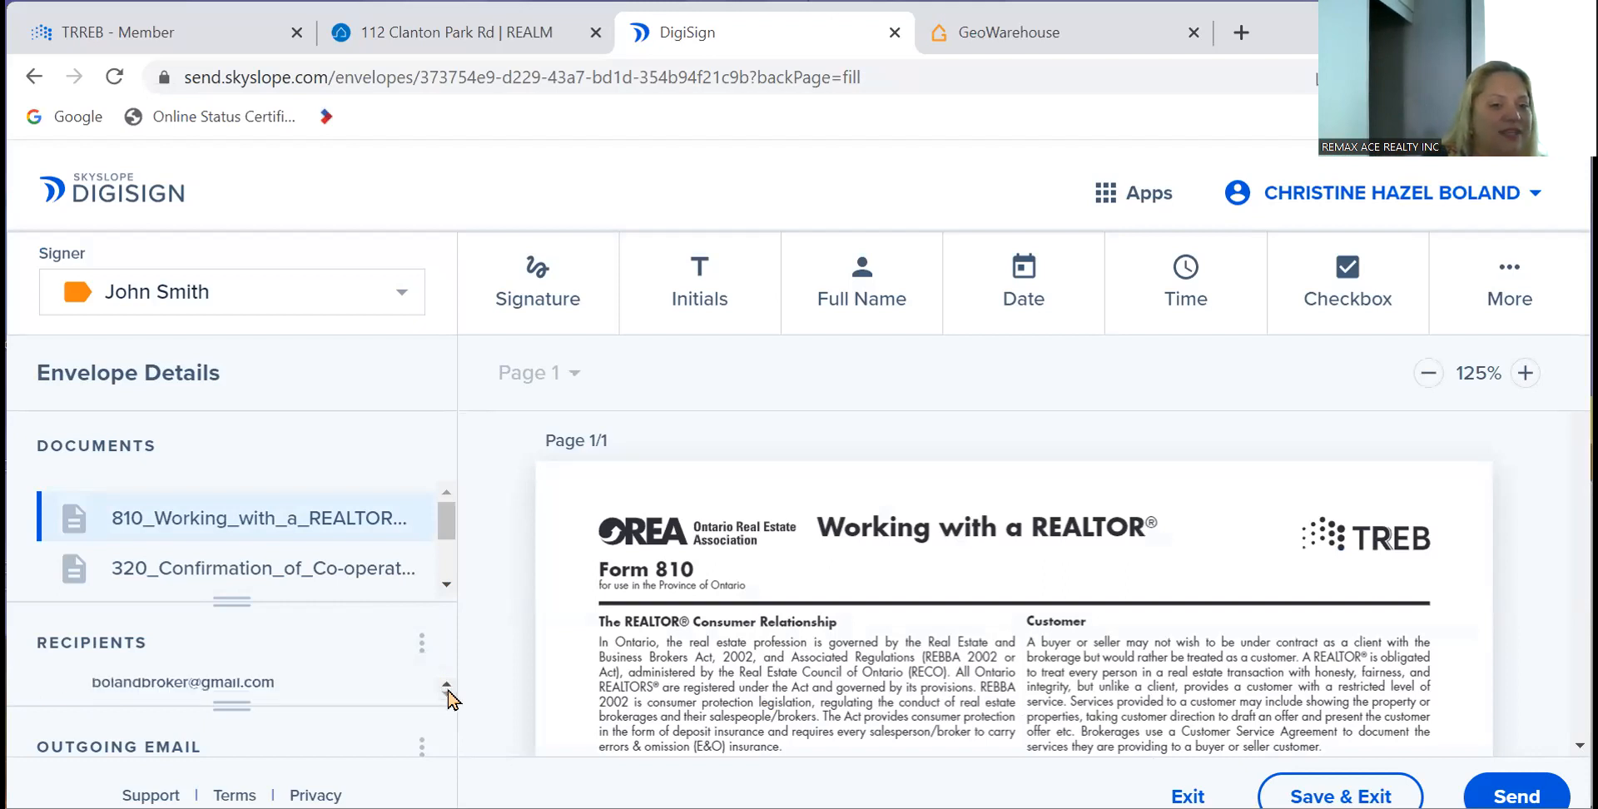
click(422, 644)
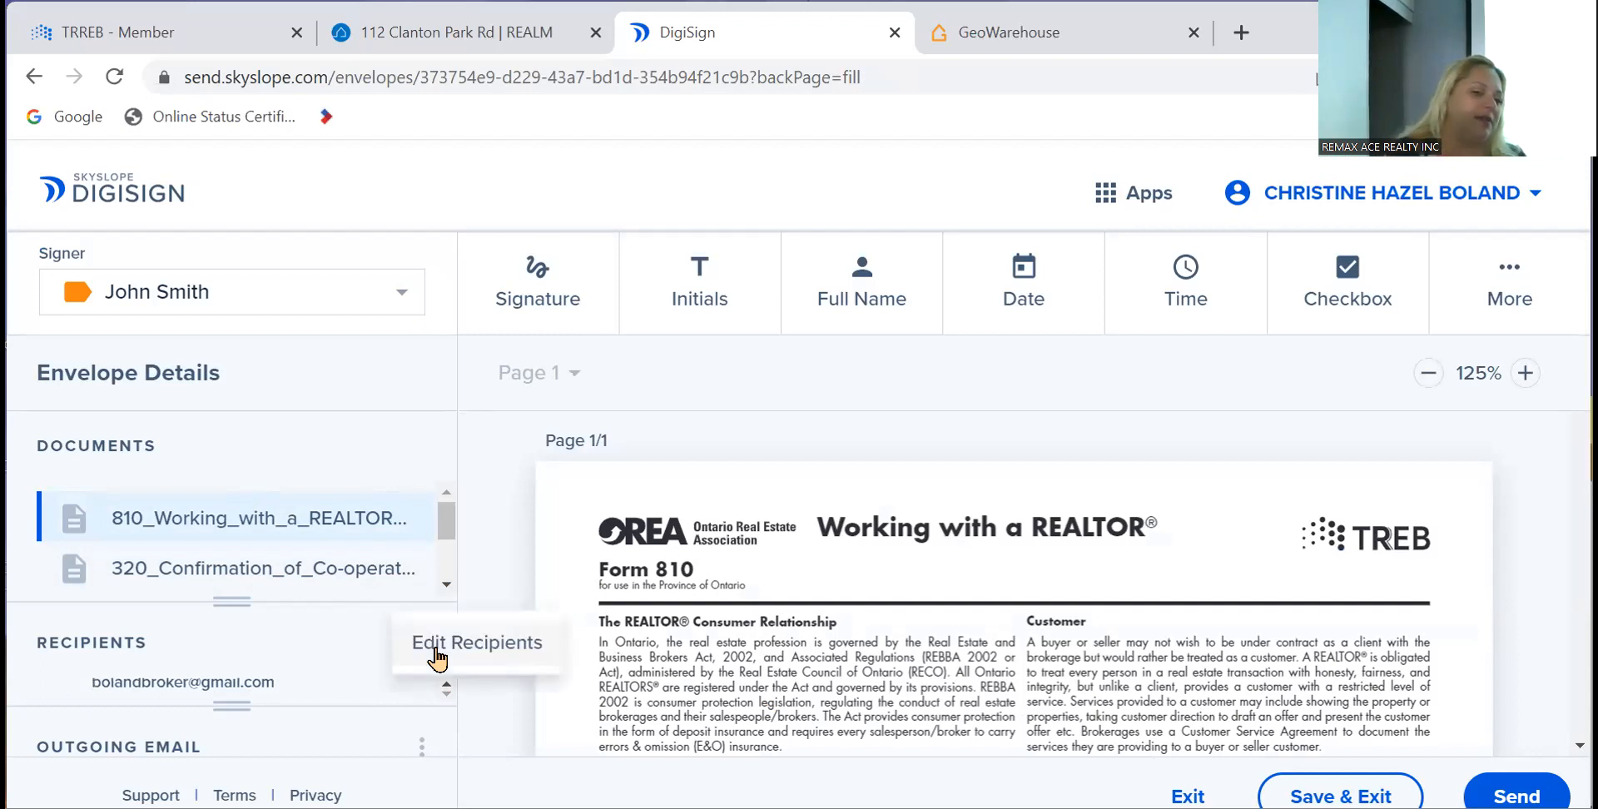
click(436, 657)
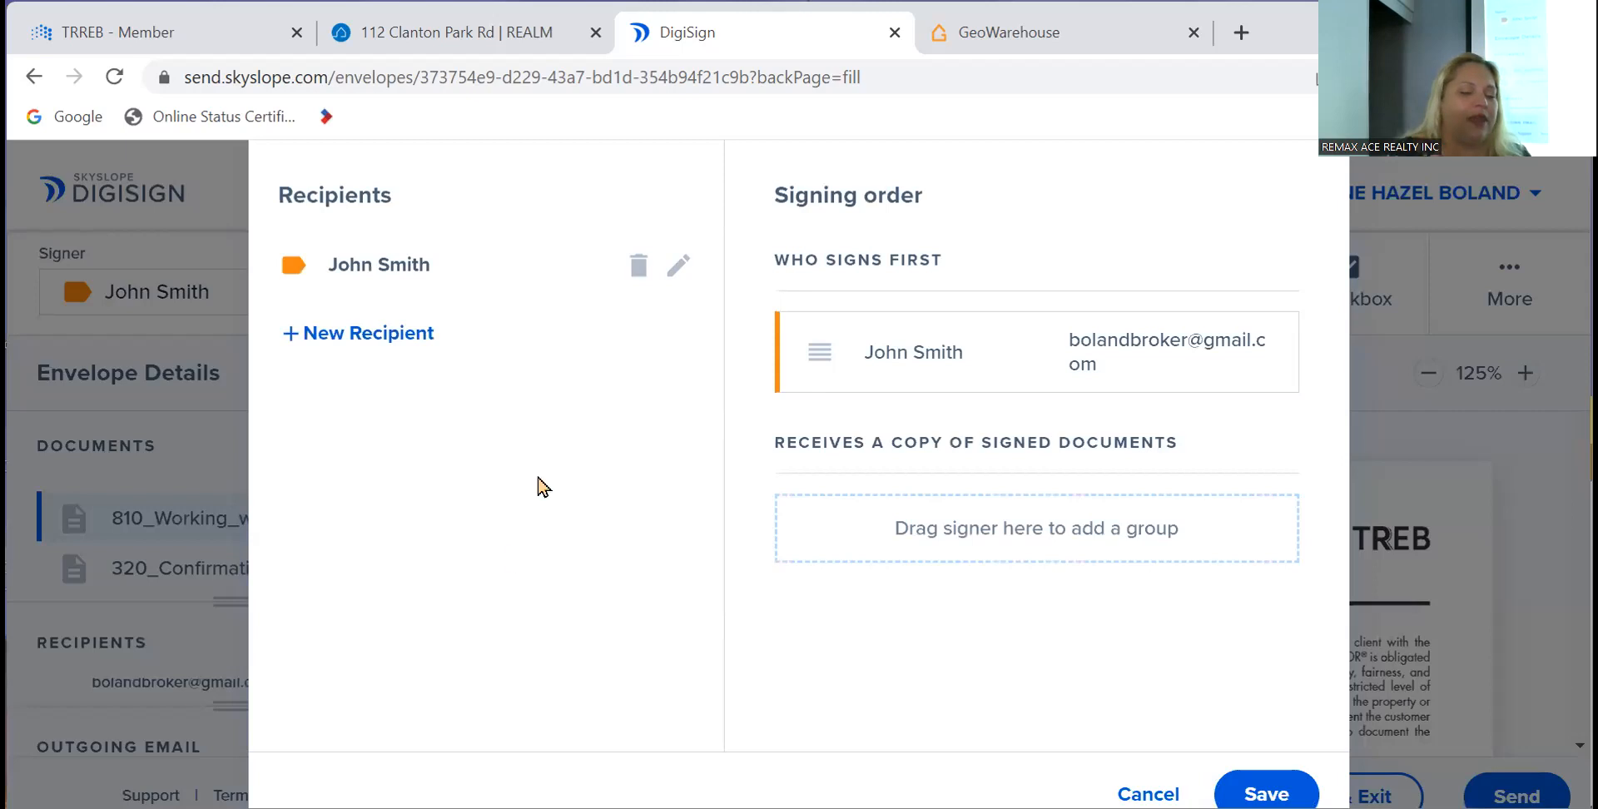
click(376, 337)
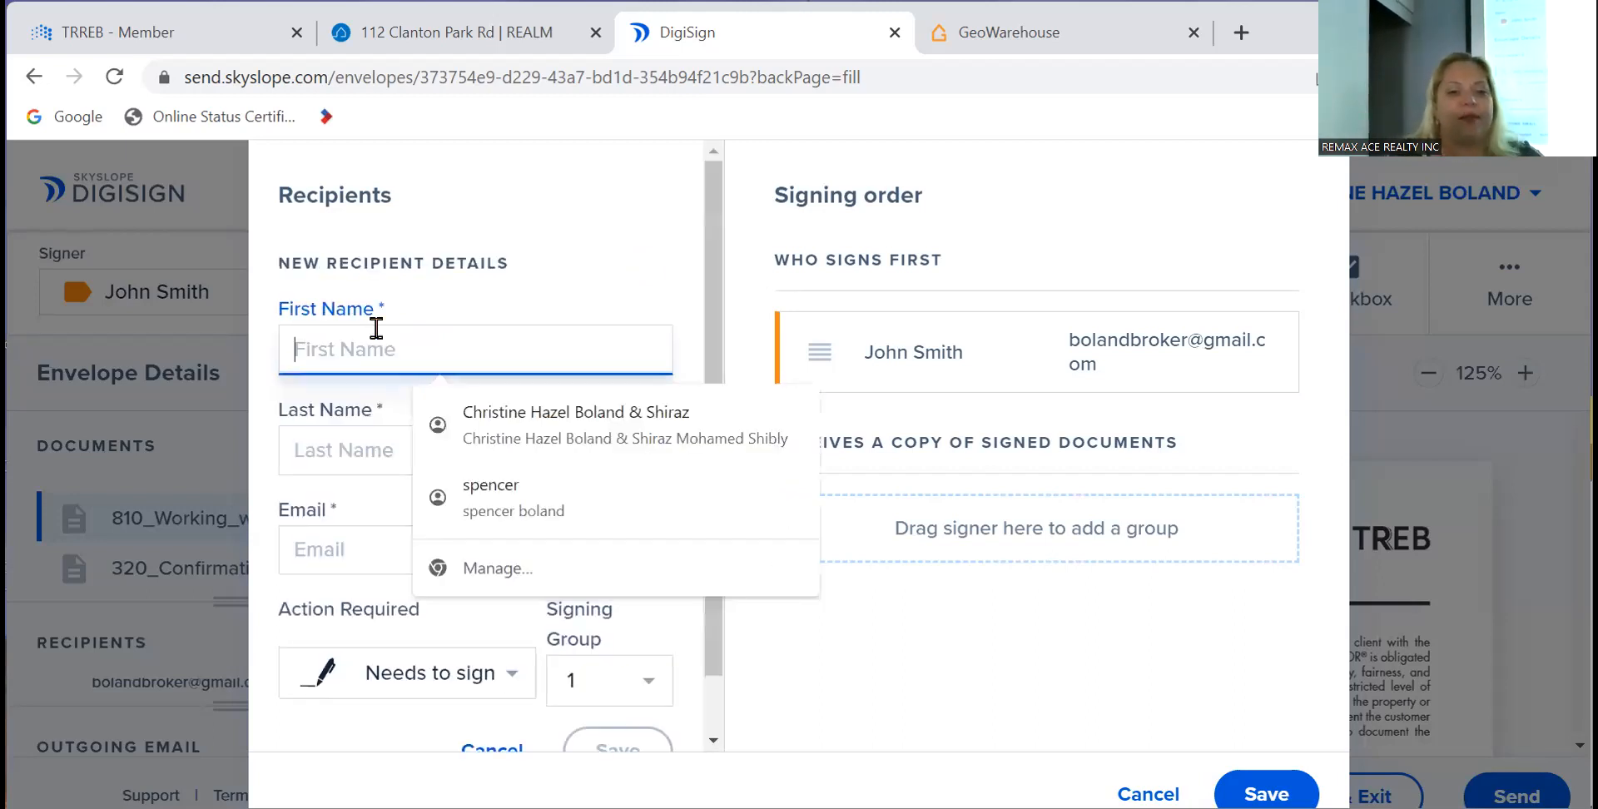
- Enter the new recipient's first name, last name and e-mail, keeping Needs to sign, and save
text(Christi)
key(BackSpace)
key(BackSpace)
key(BackSpace)
key(BackSpace)
key(BackSpace)
key(BackSpace)
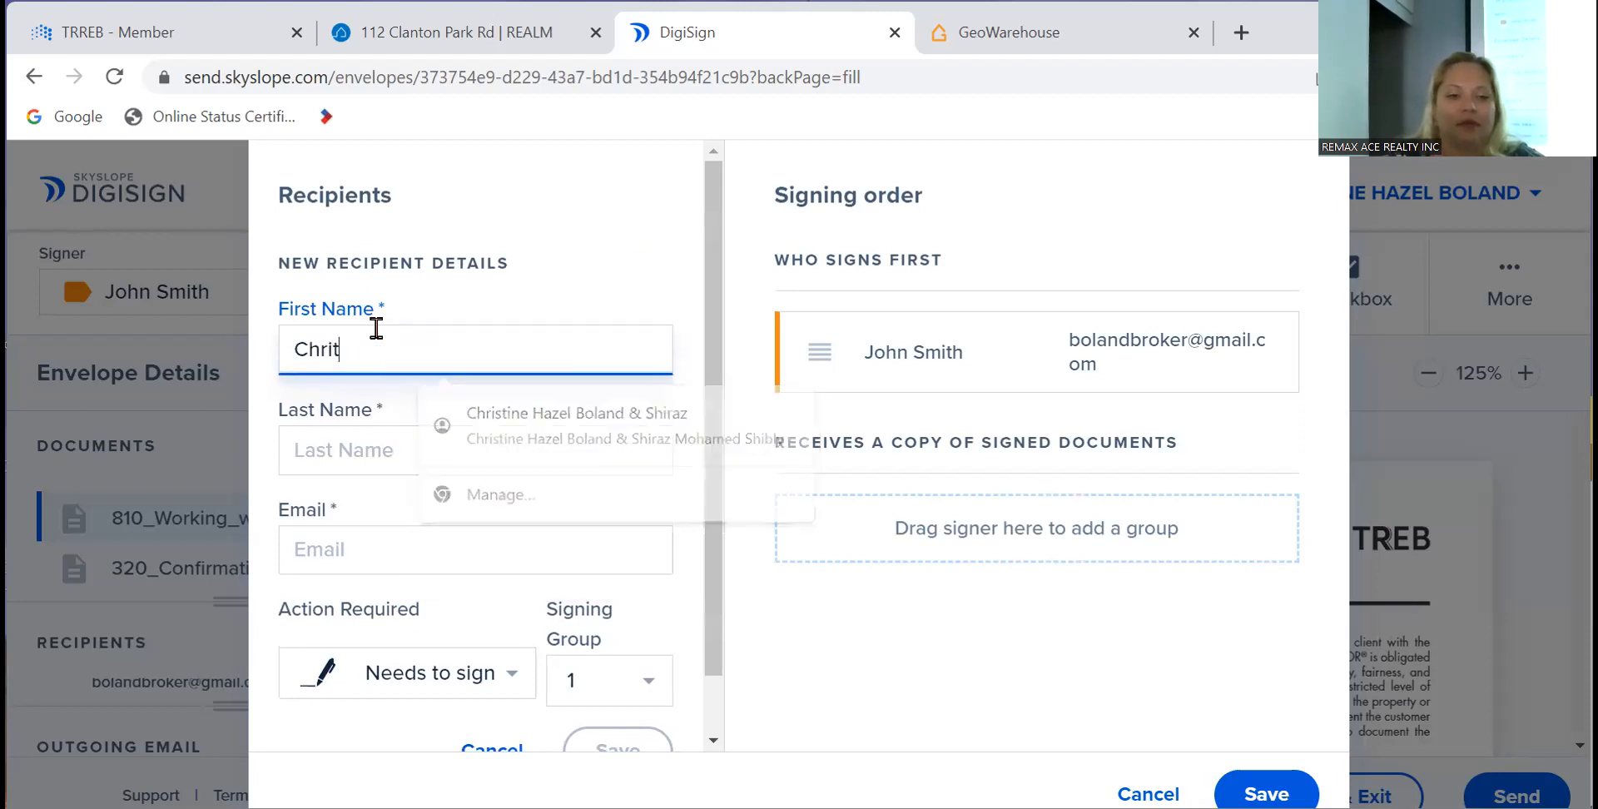
key(Tab)
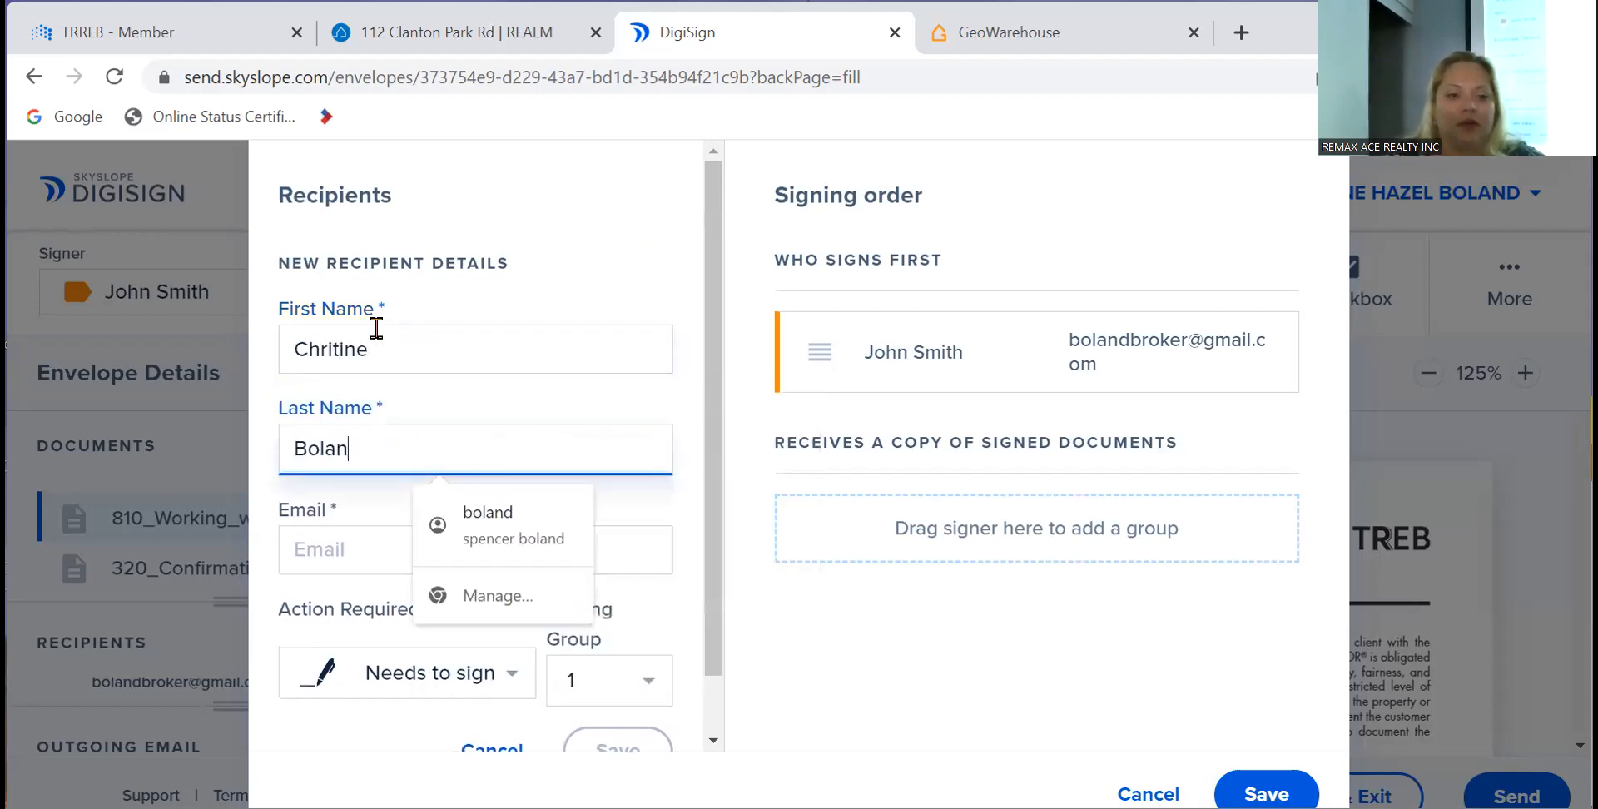
key(Tab)
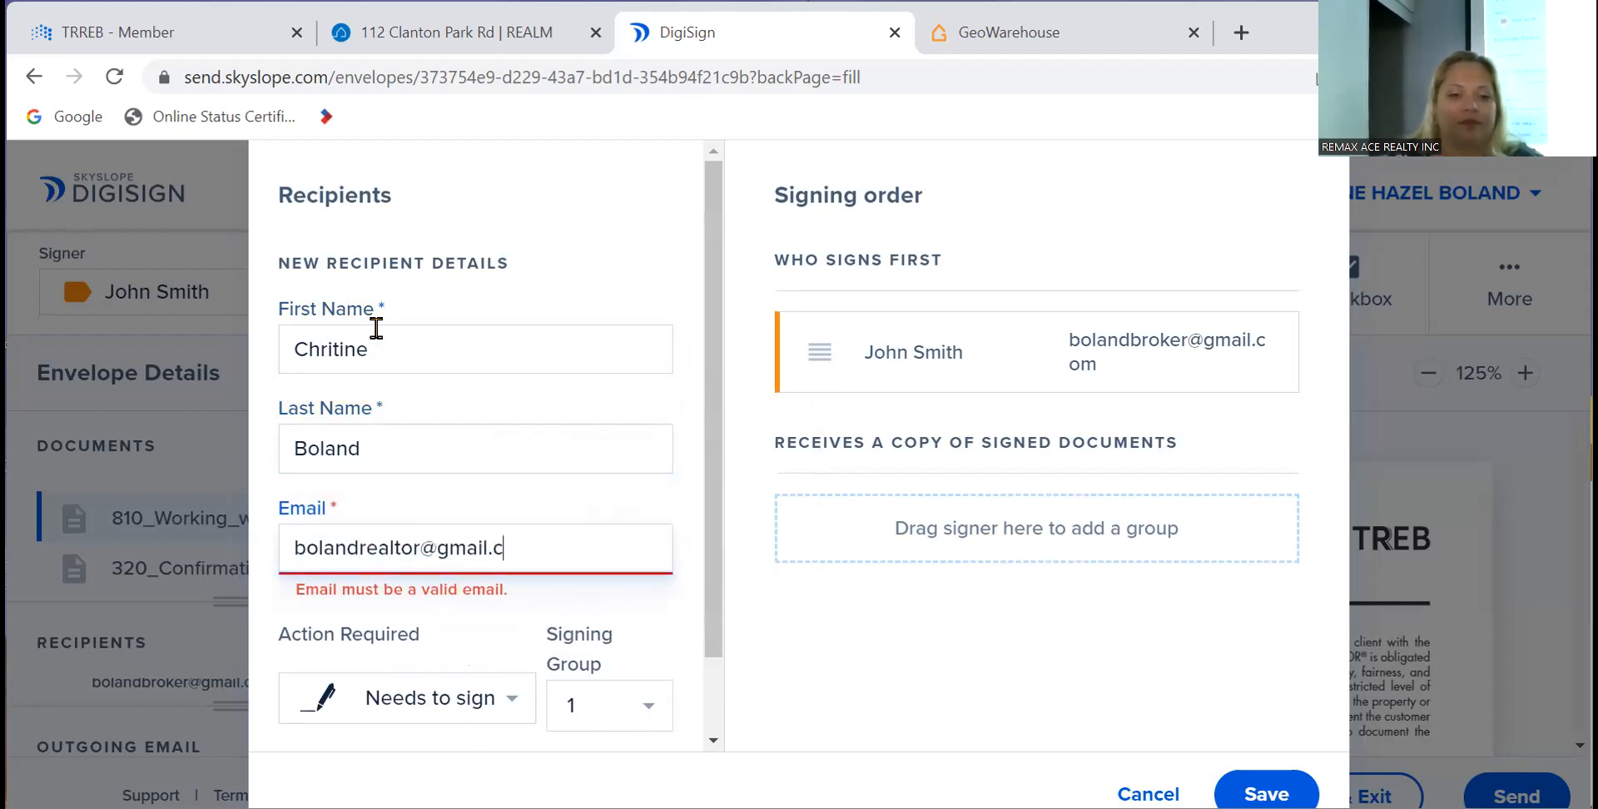
key(Tab)
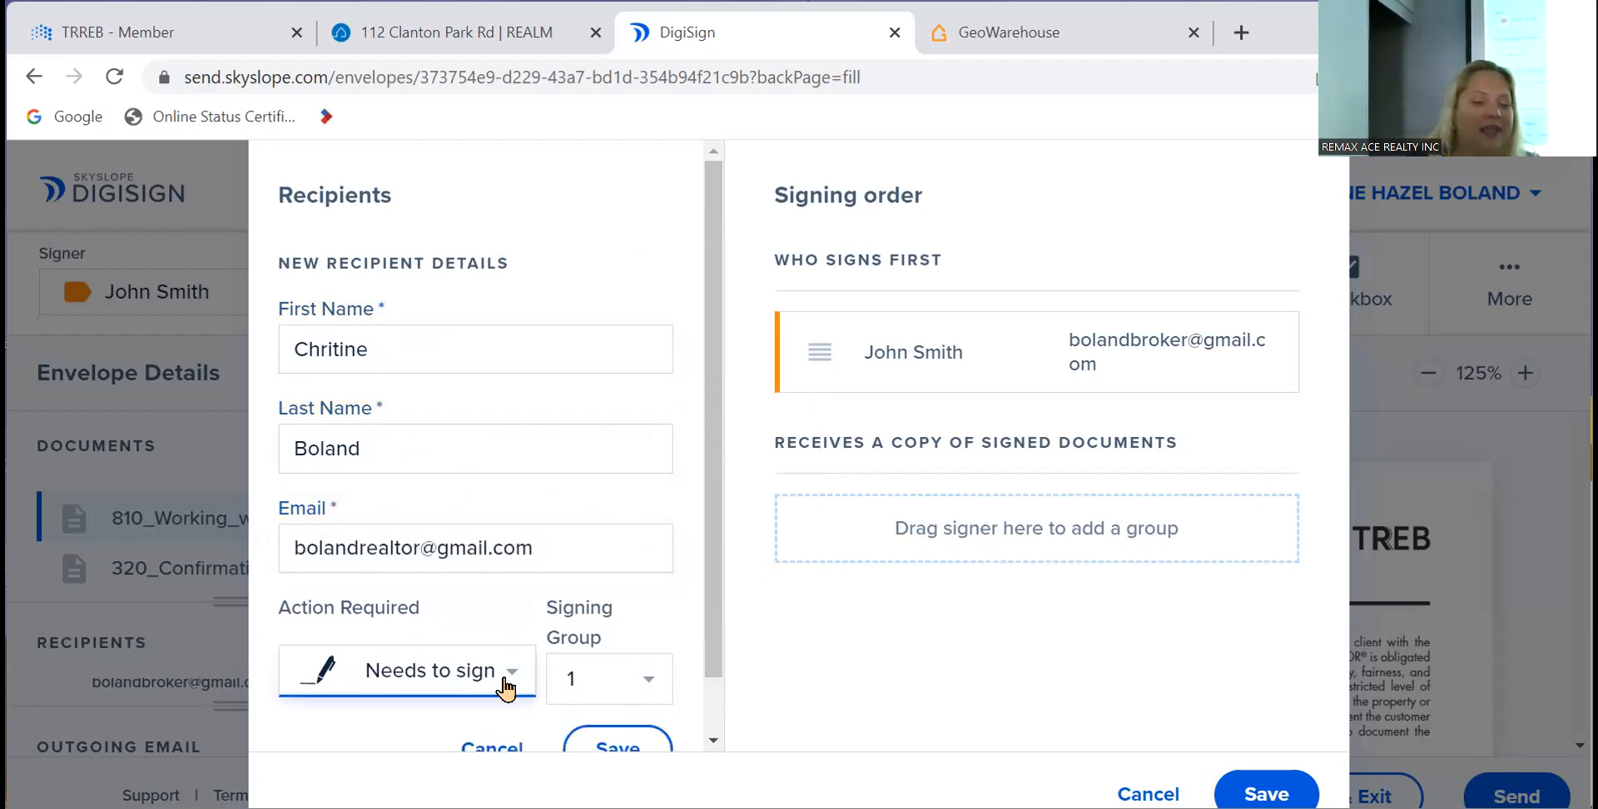
click(616, 749)
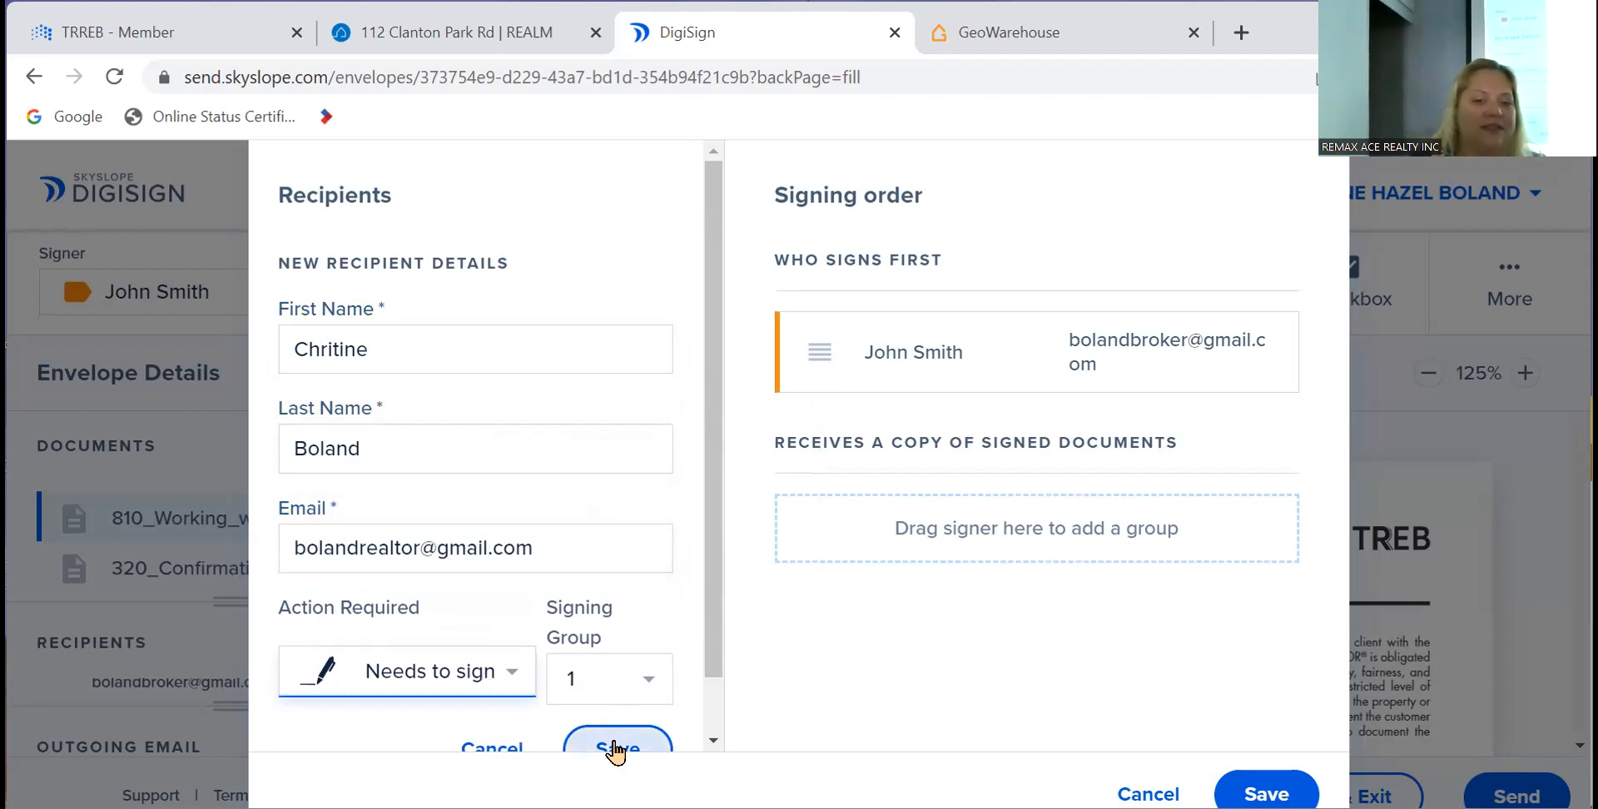
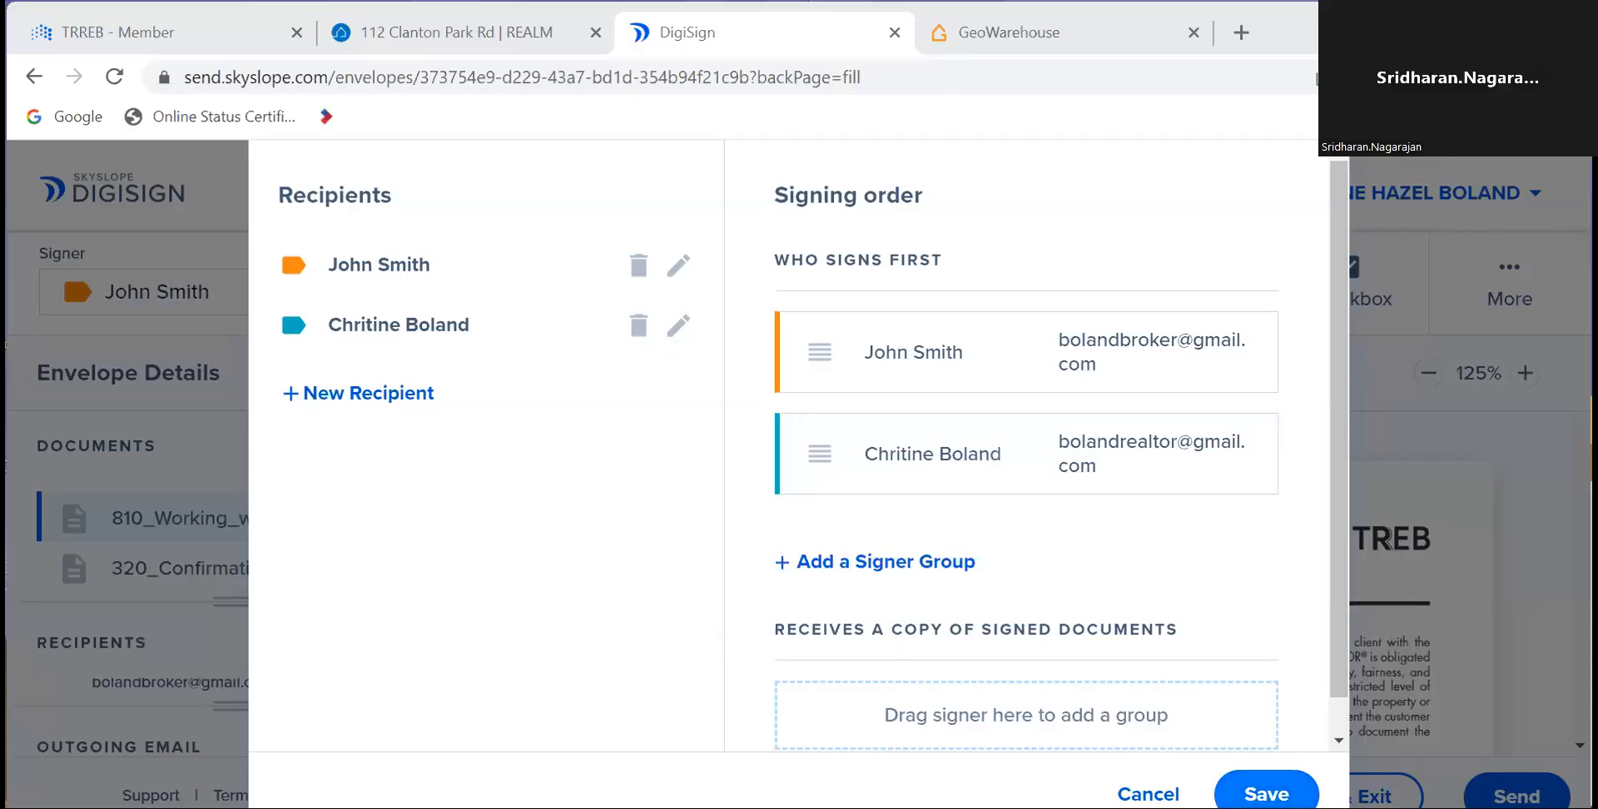
- Save the recipient list with both signers in the signing order
click(1282, 794)
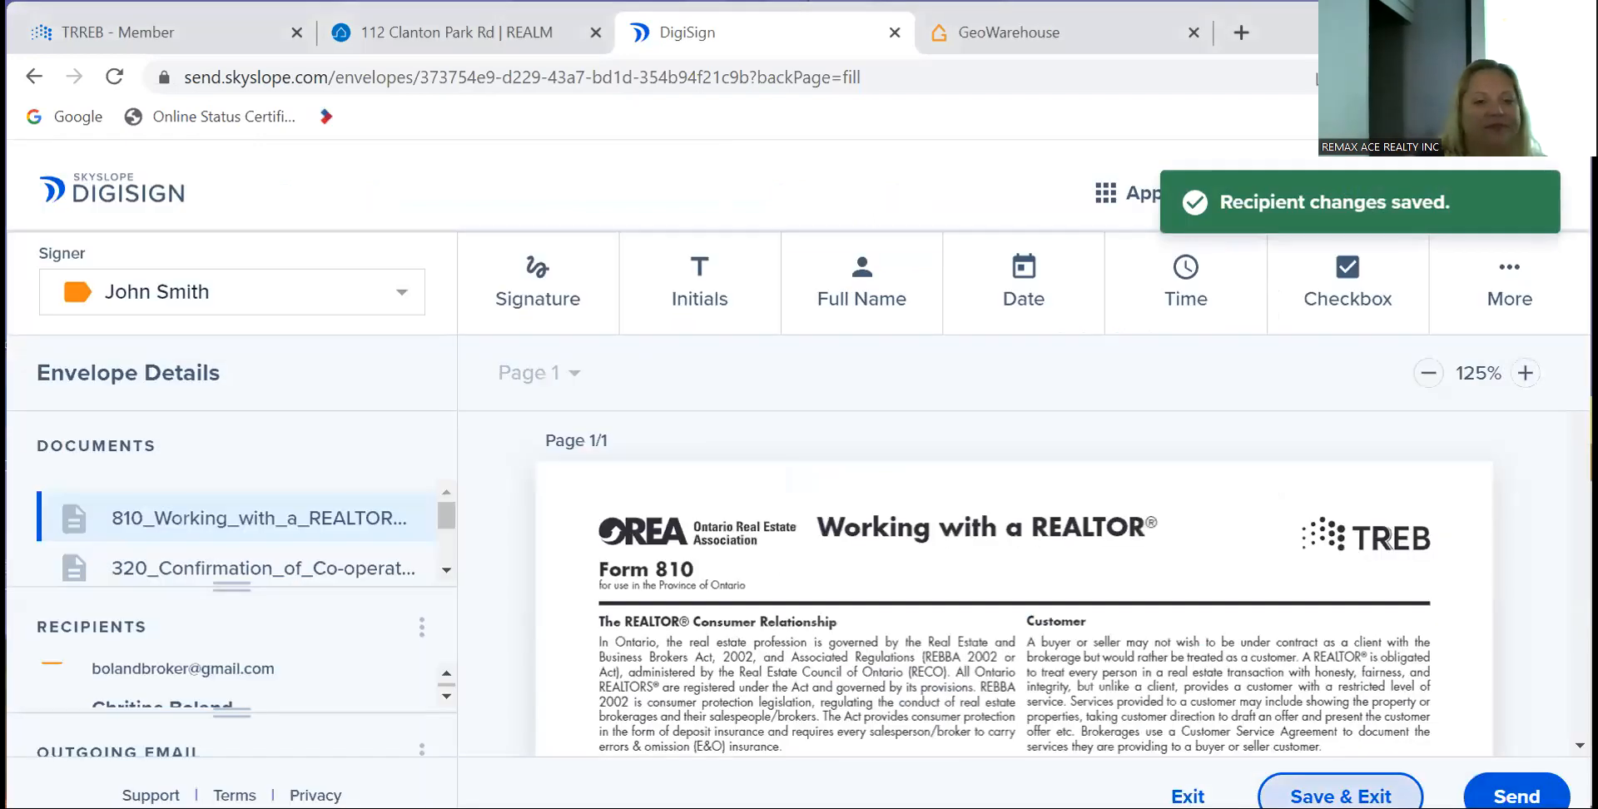
- Delete the duplicate second initials field at the bottom of Form 810
scroll(892, 542, down, 15)
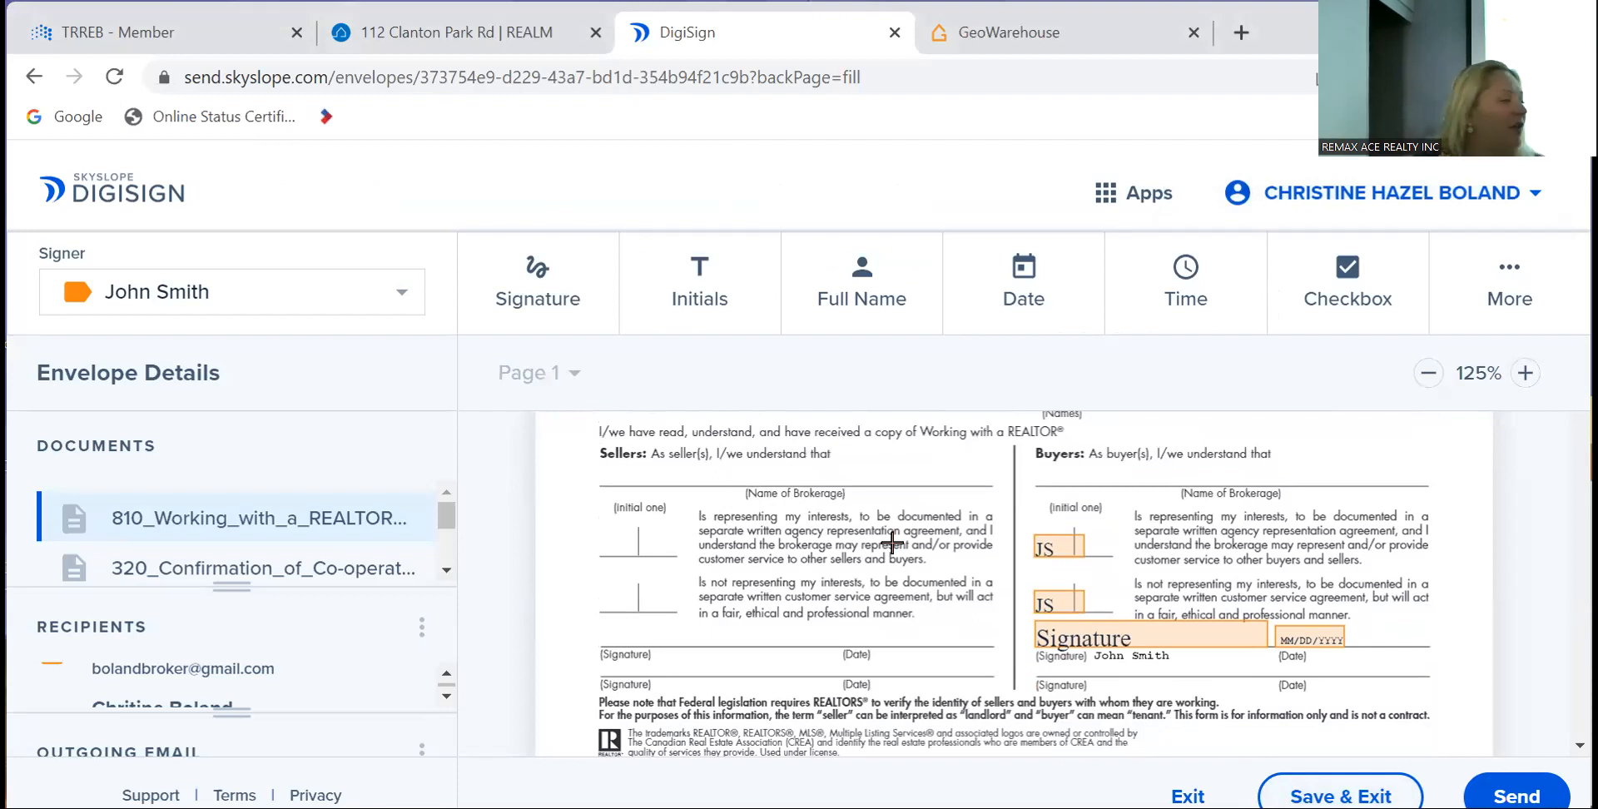
scroll(892, 542, up, 15)
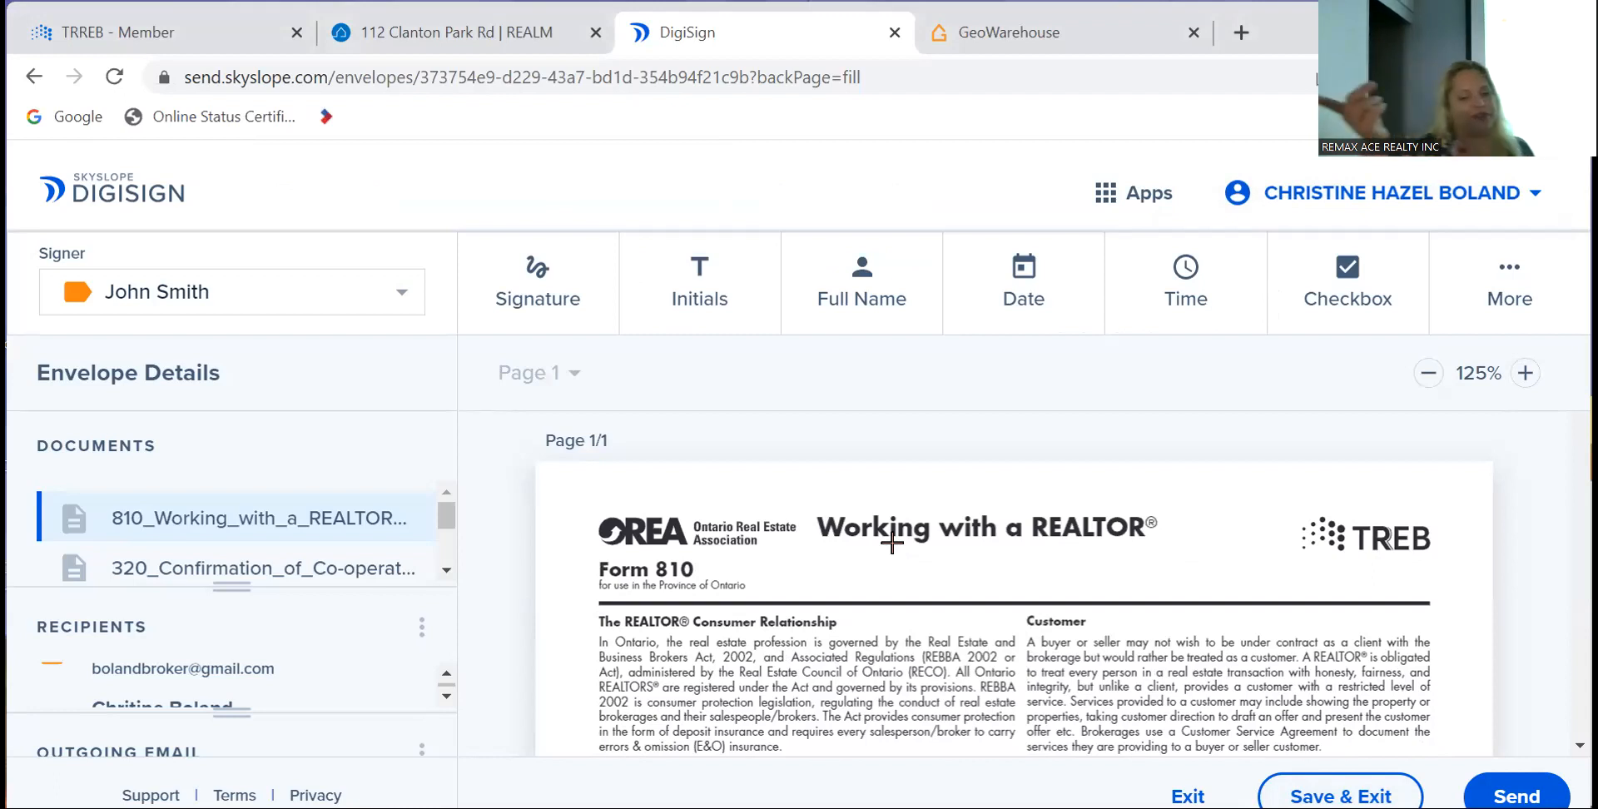
scroll(891, 543, down, 15)
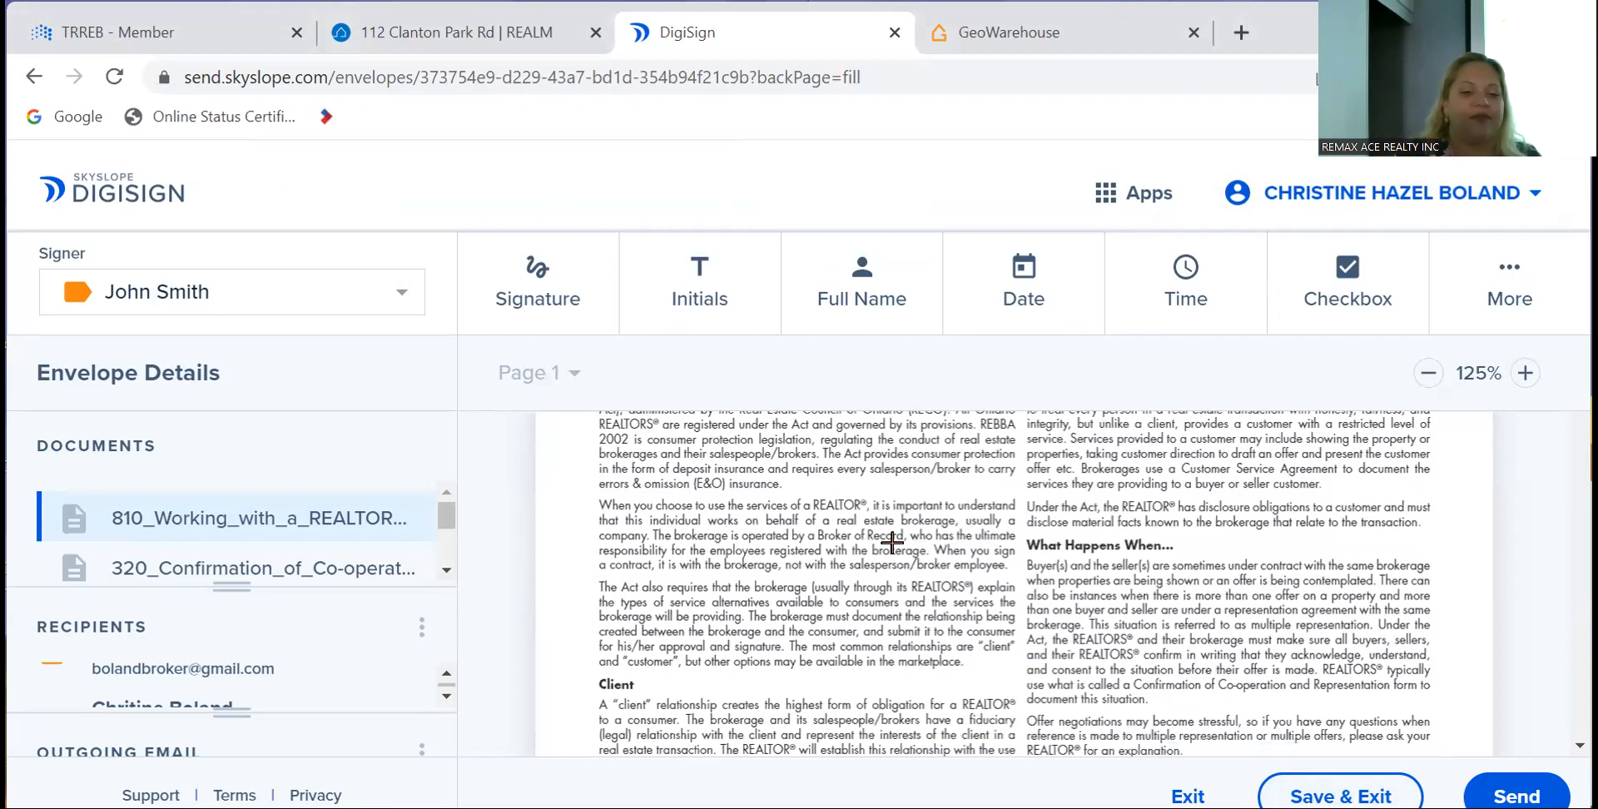
scroll(891, 542, down, 3)
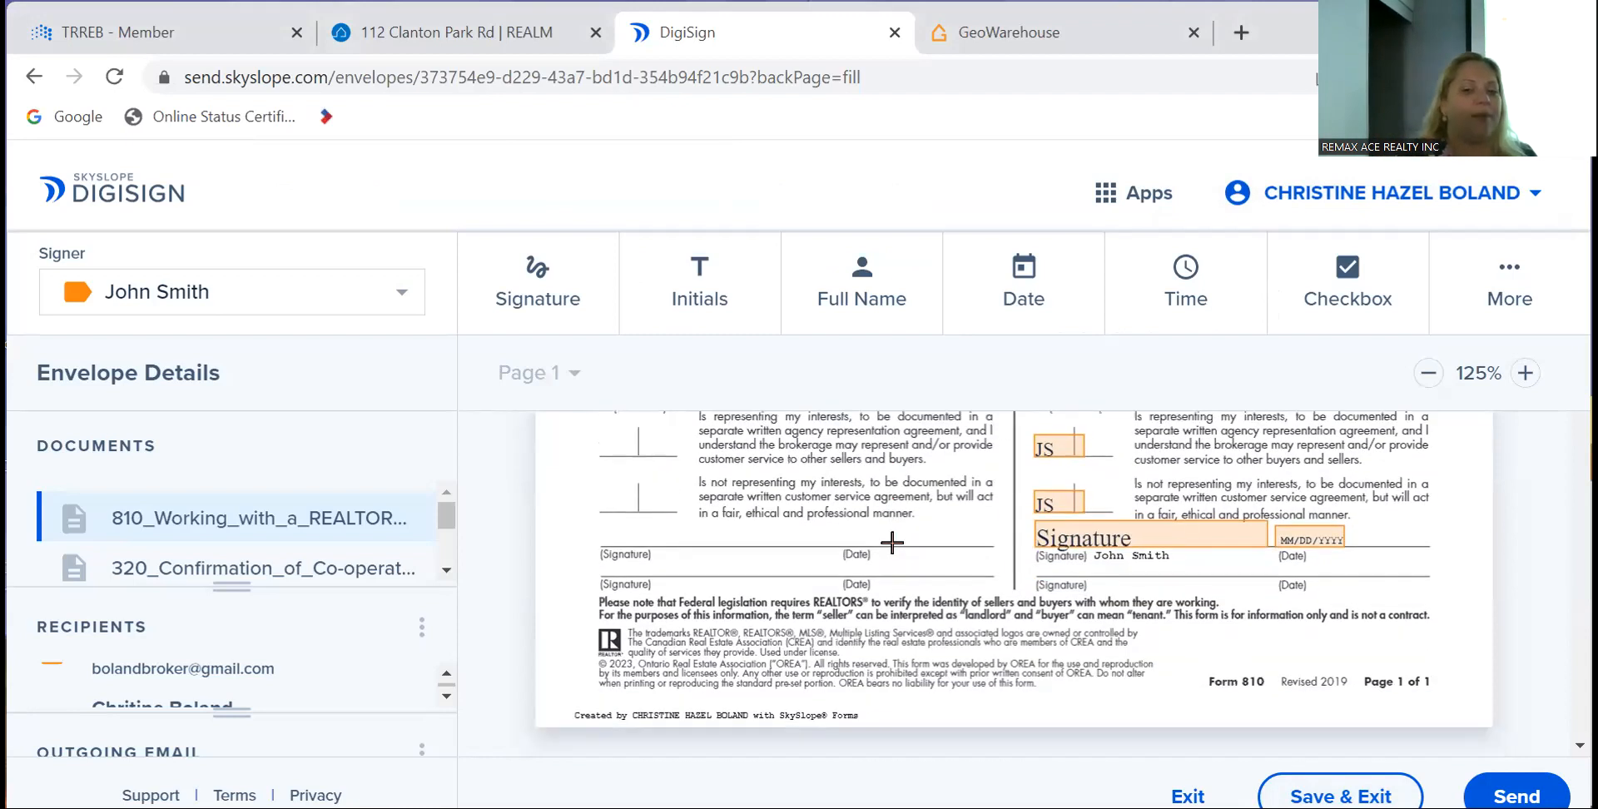
scroll(882, 512, up, 1)
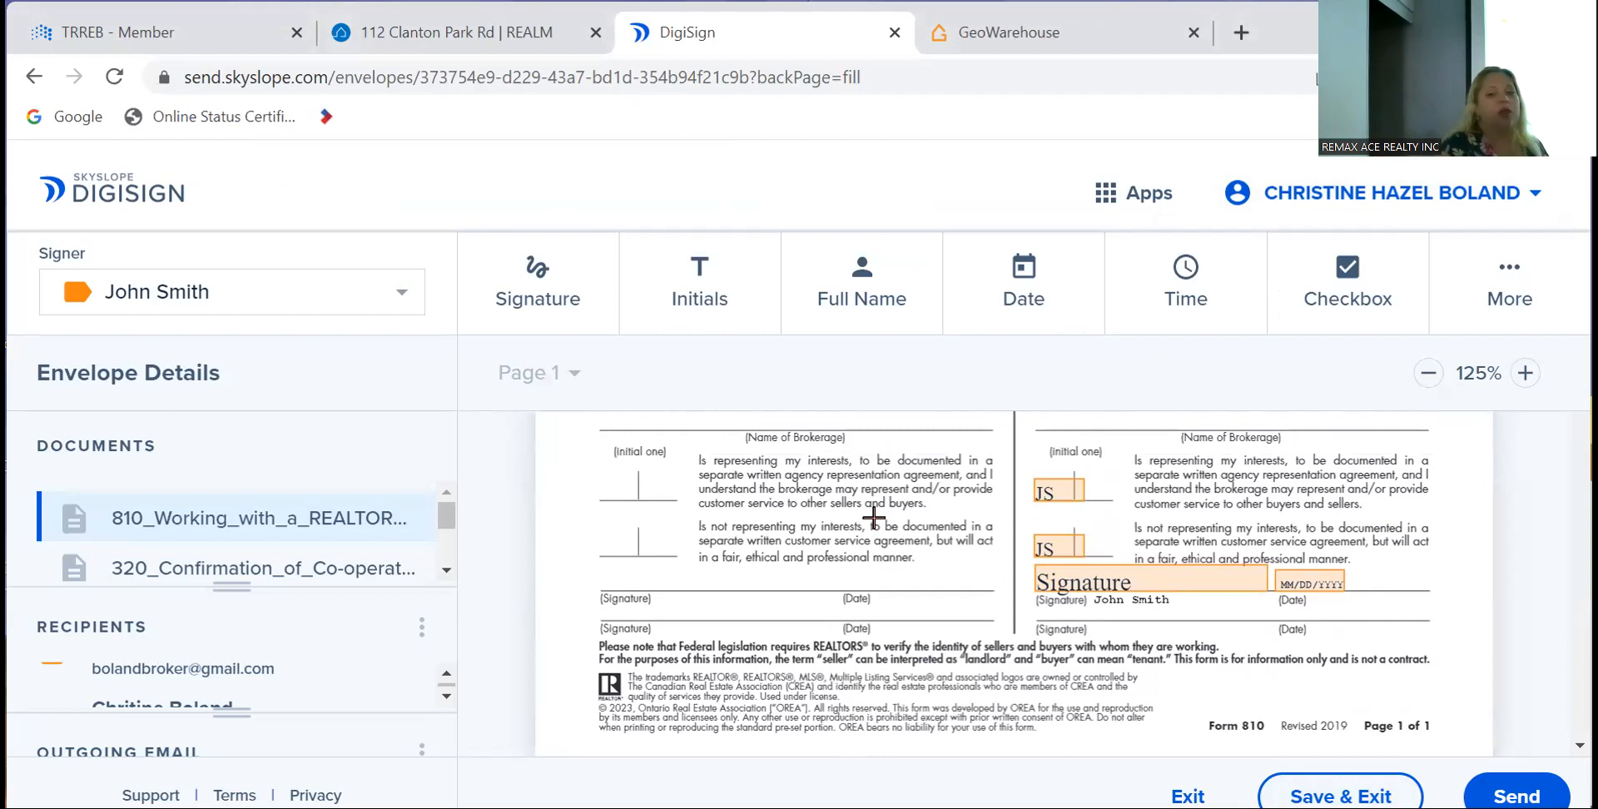
click(1054, 549)
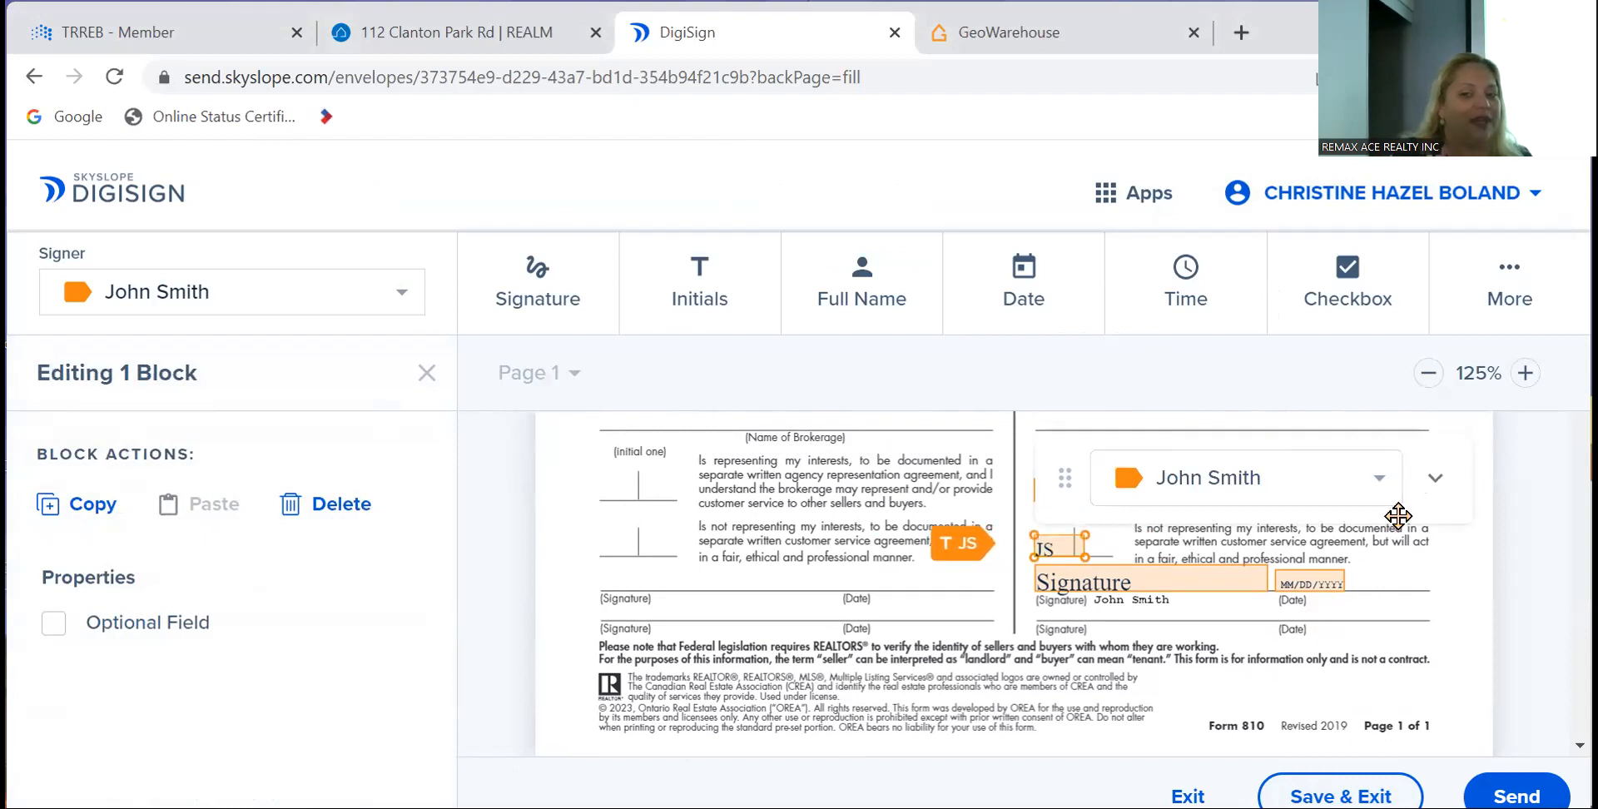
click(889, 572)
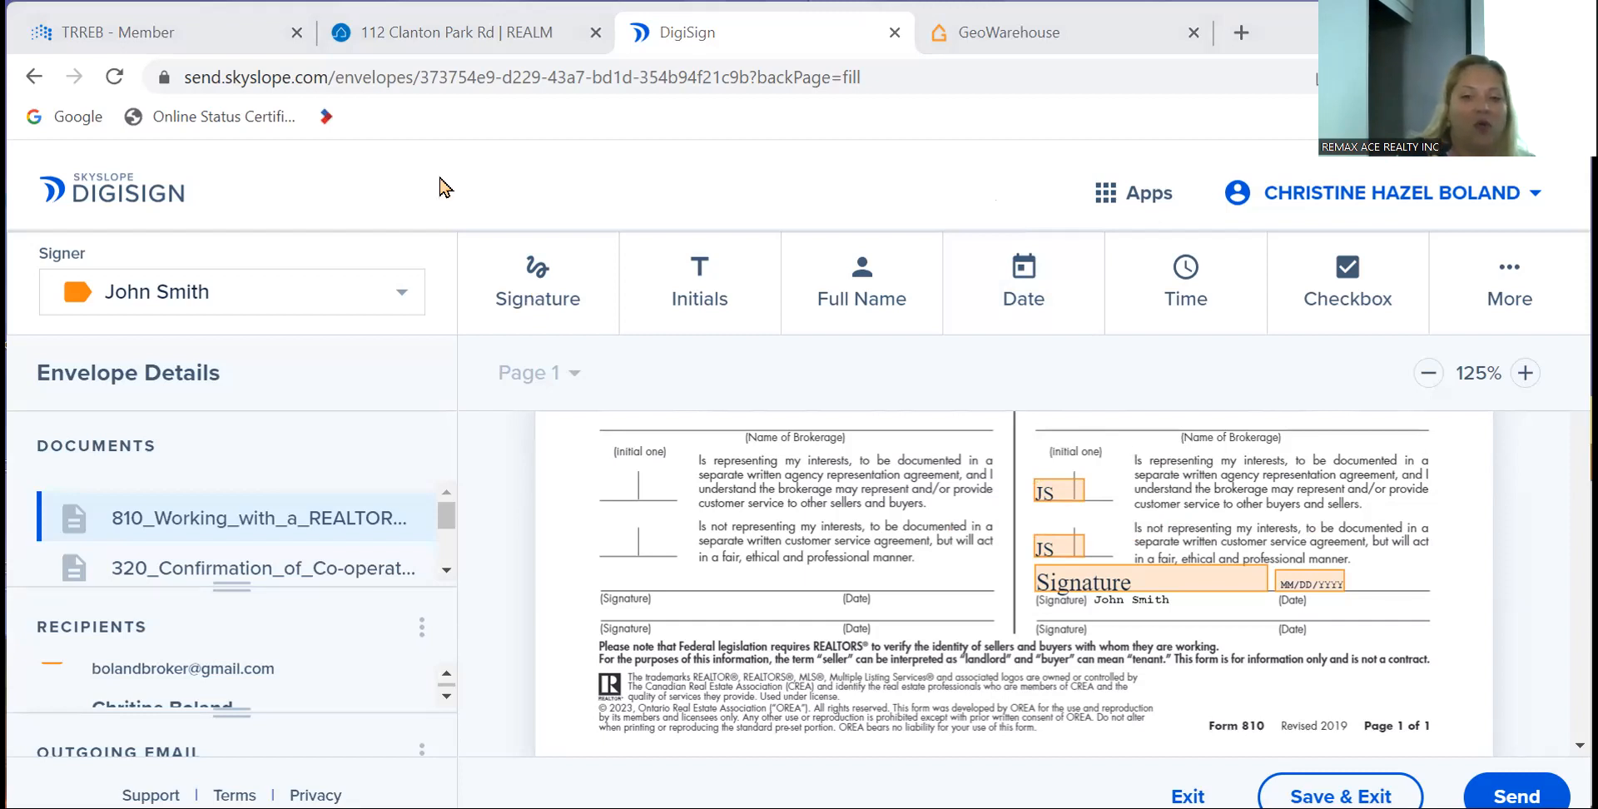
click(1054, 550)
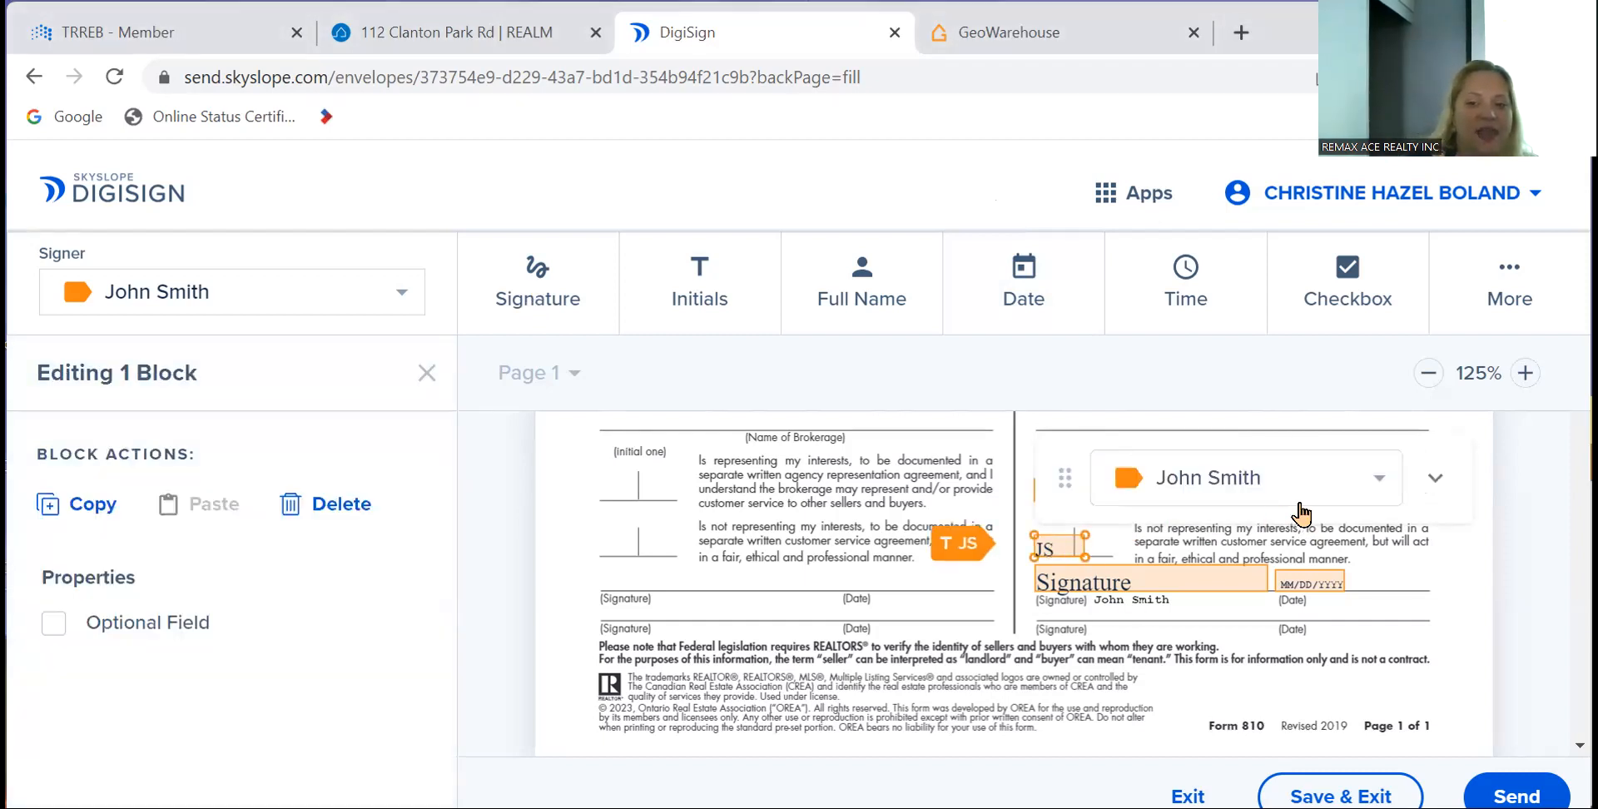
click(1431, 483)
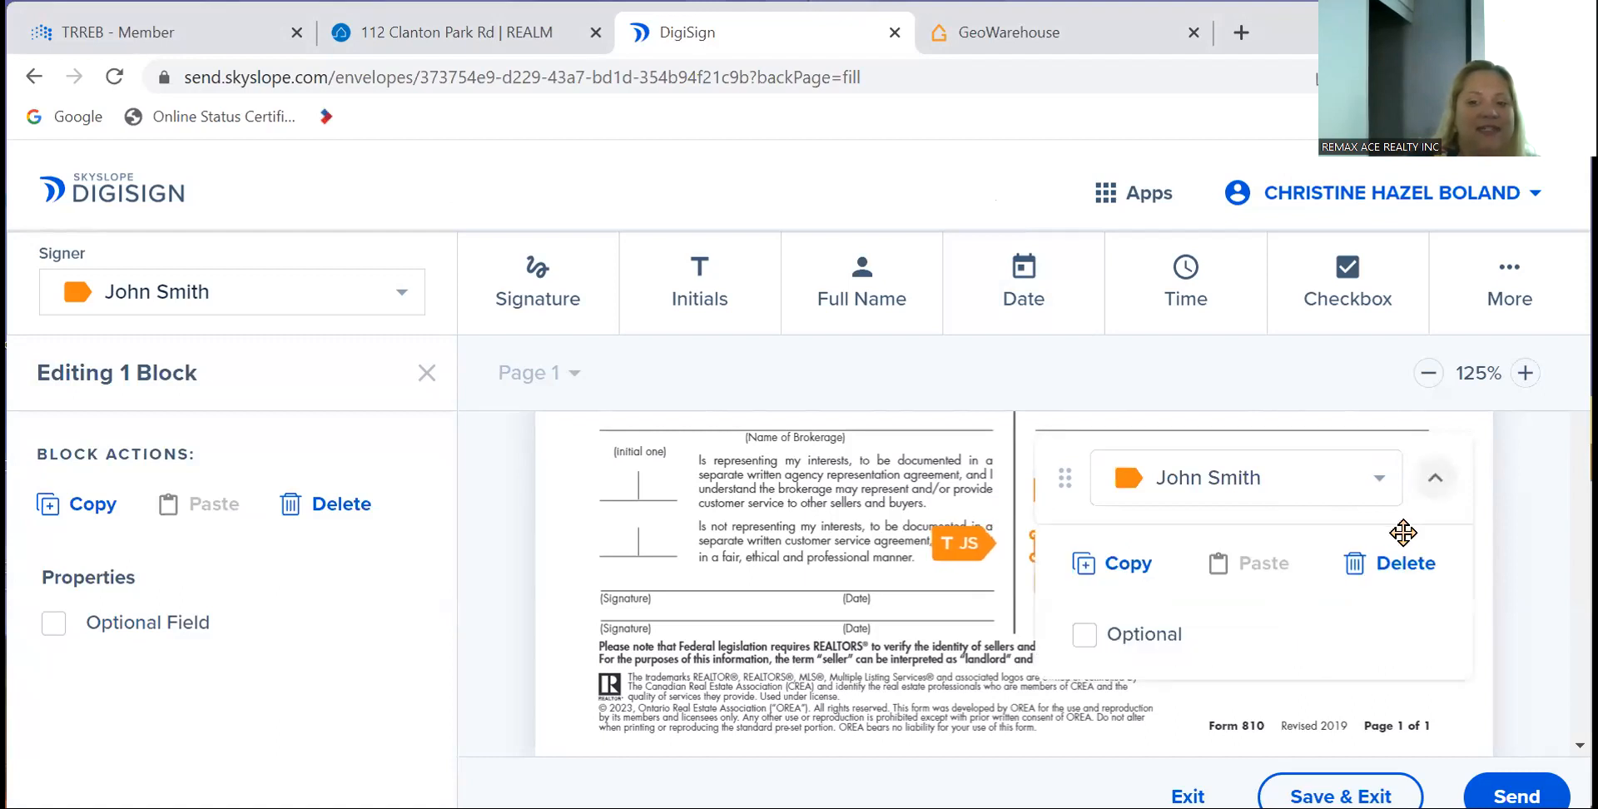
click(1403, 559)
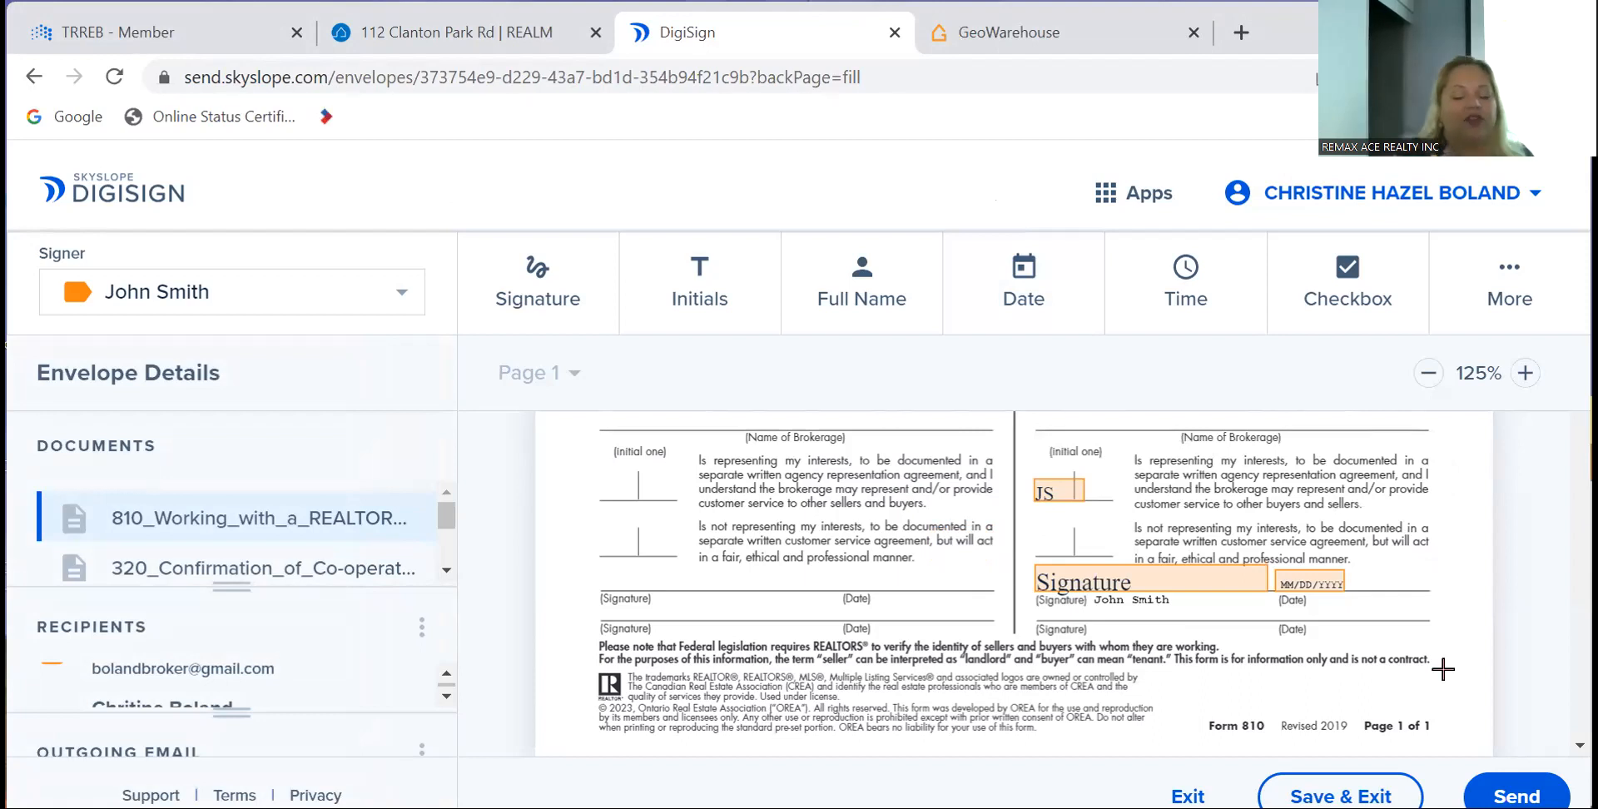
- On Form 320, add second-signer checkbox fields over the Listing Brokerage a) and 1) boxes
scroll(878, 516, down, 10)
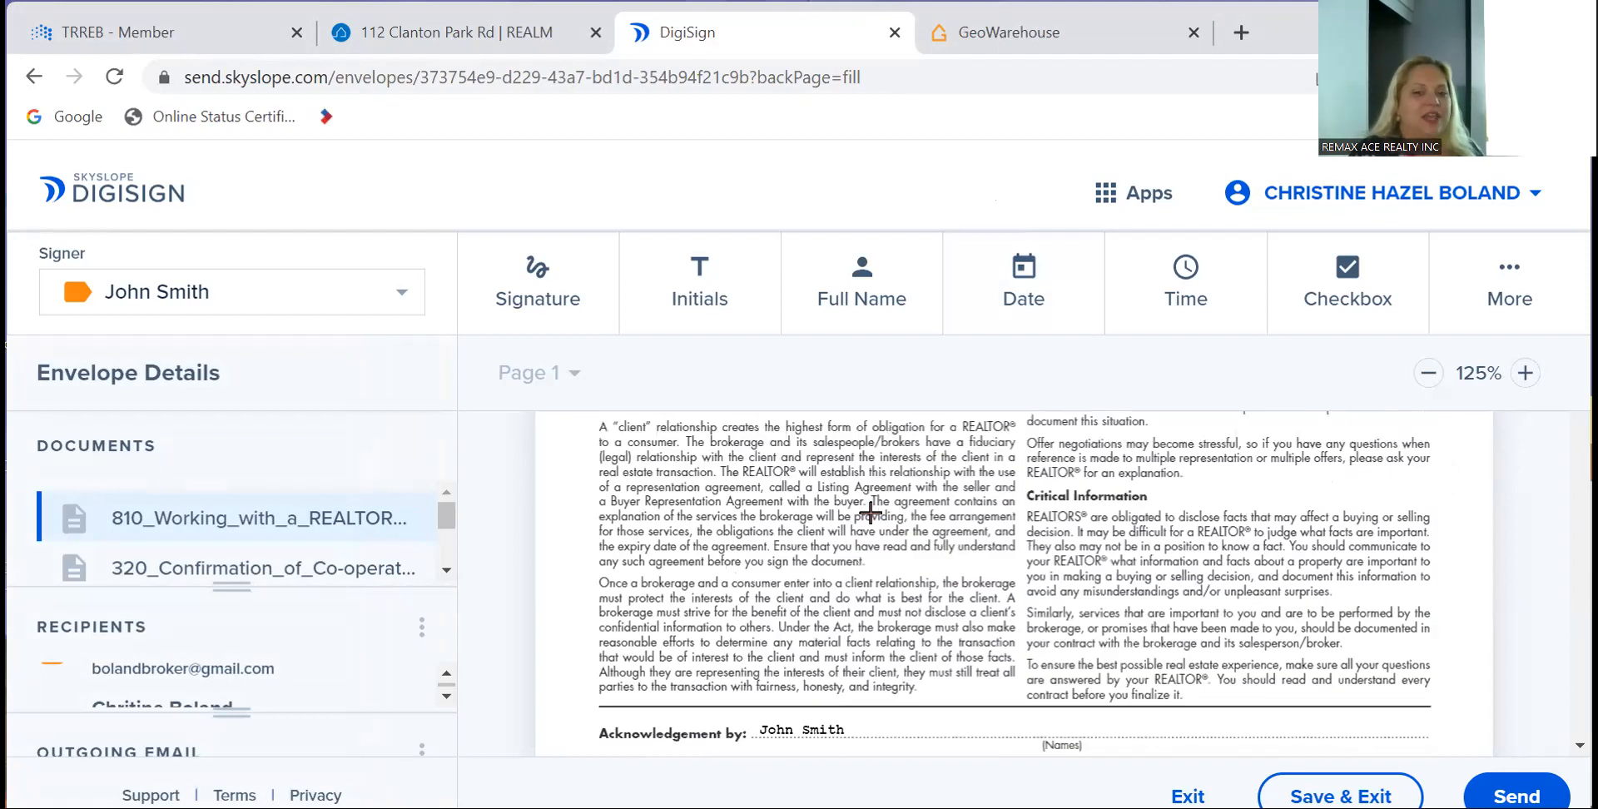
scroll(870, 512, down, 6)
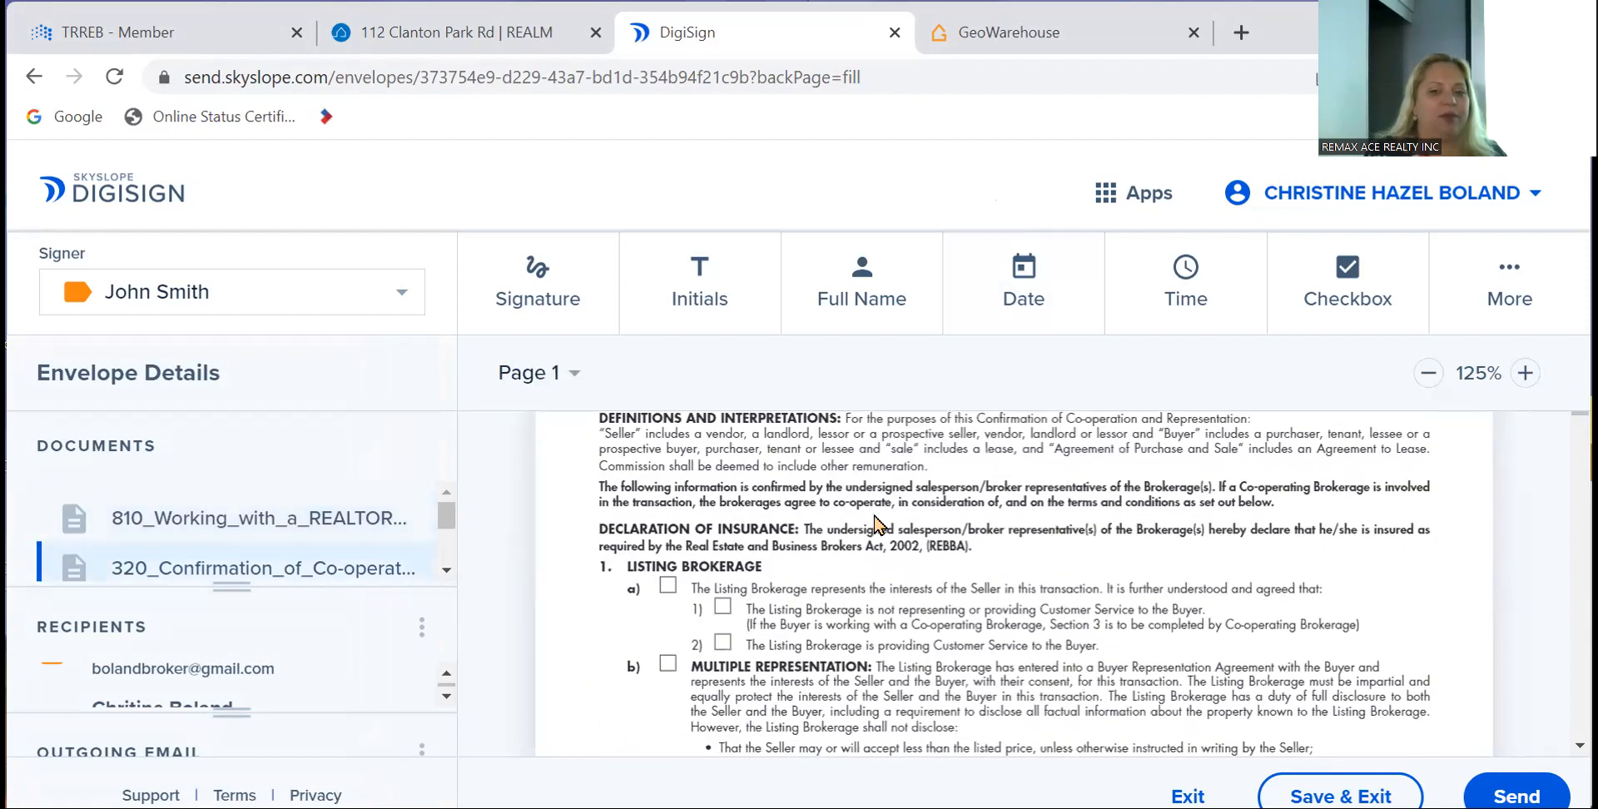
scroll(871, 512, up, 1)
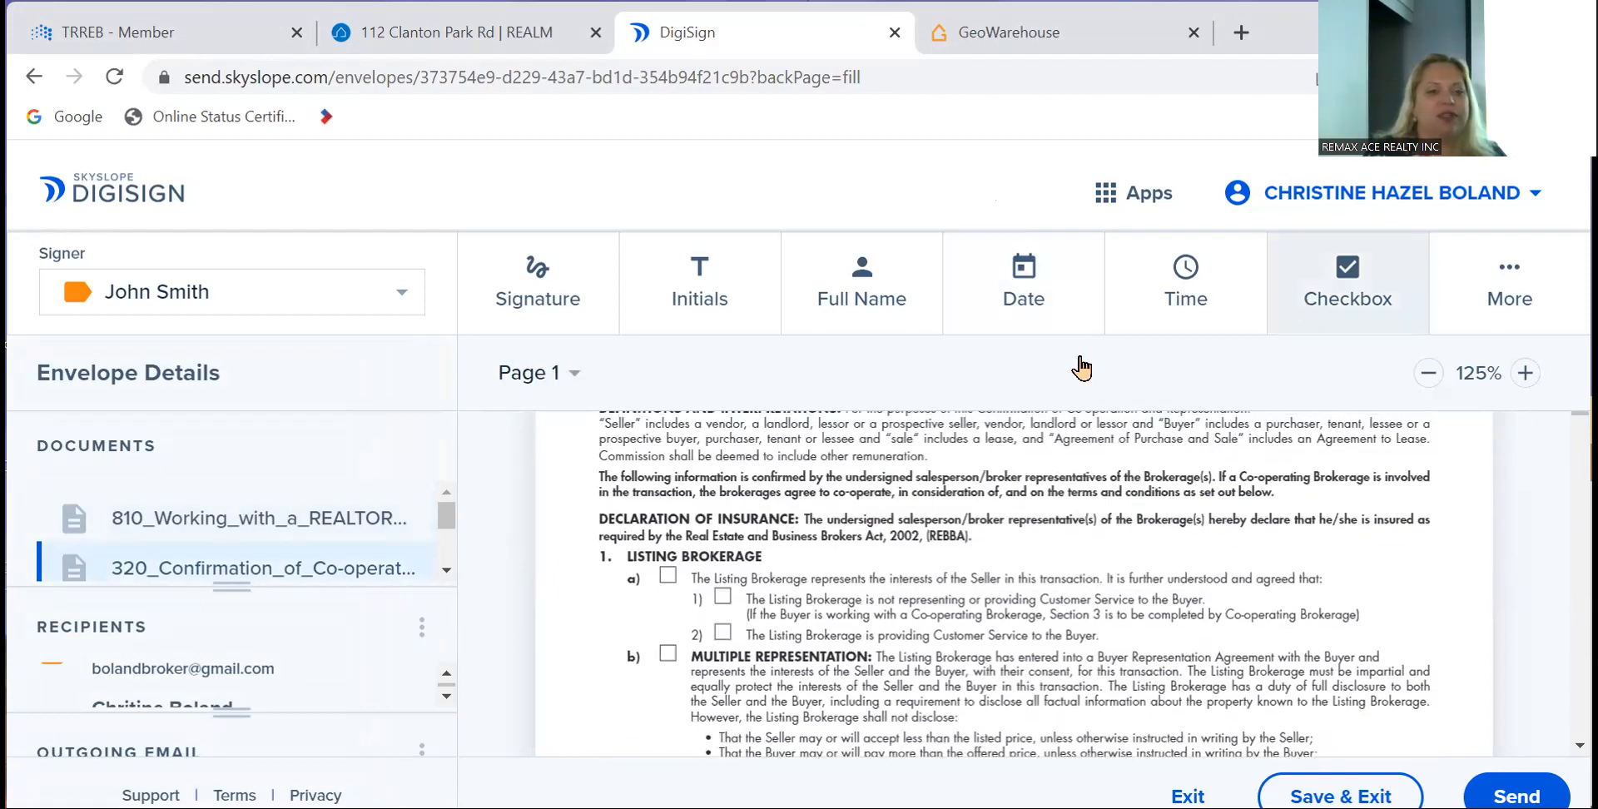
click(371, 298)
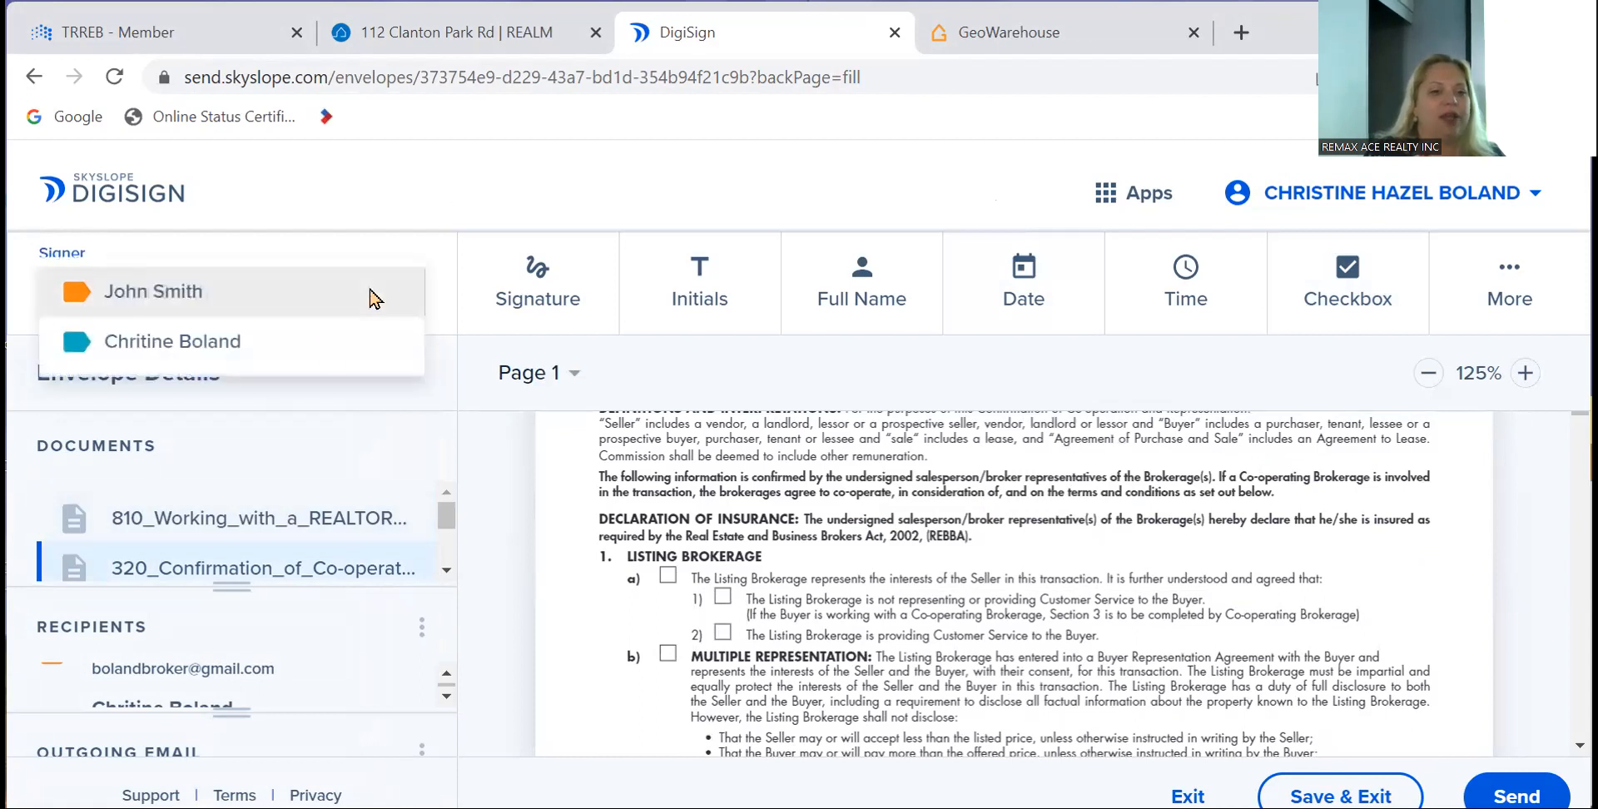
click(330, 359)
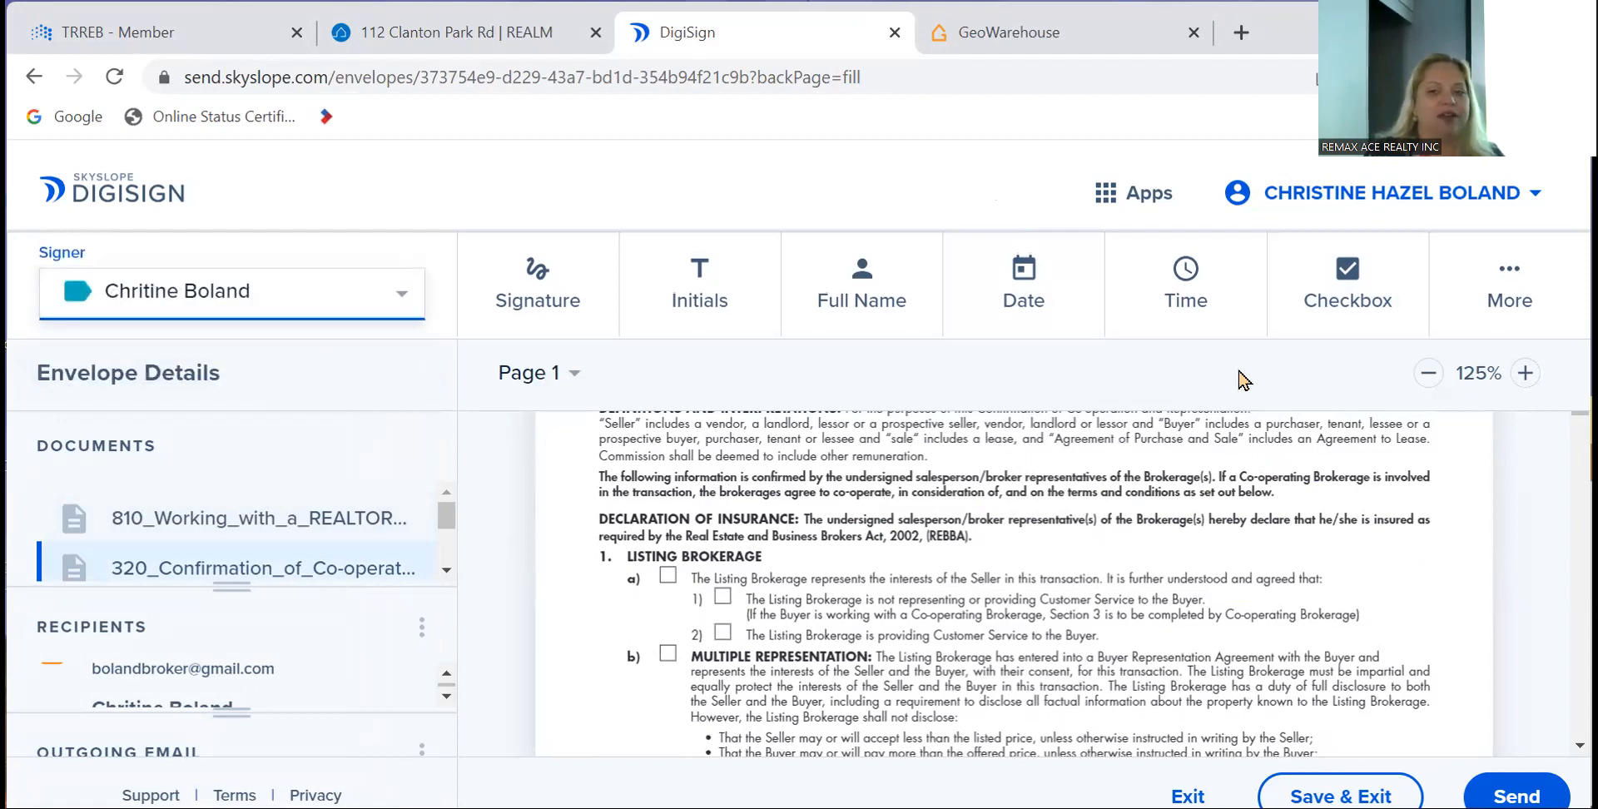
click(1310, 303)
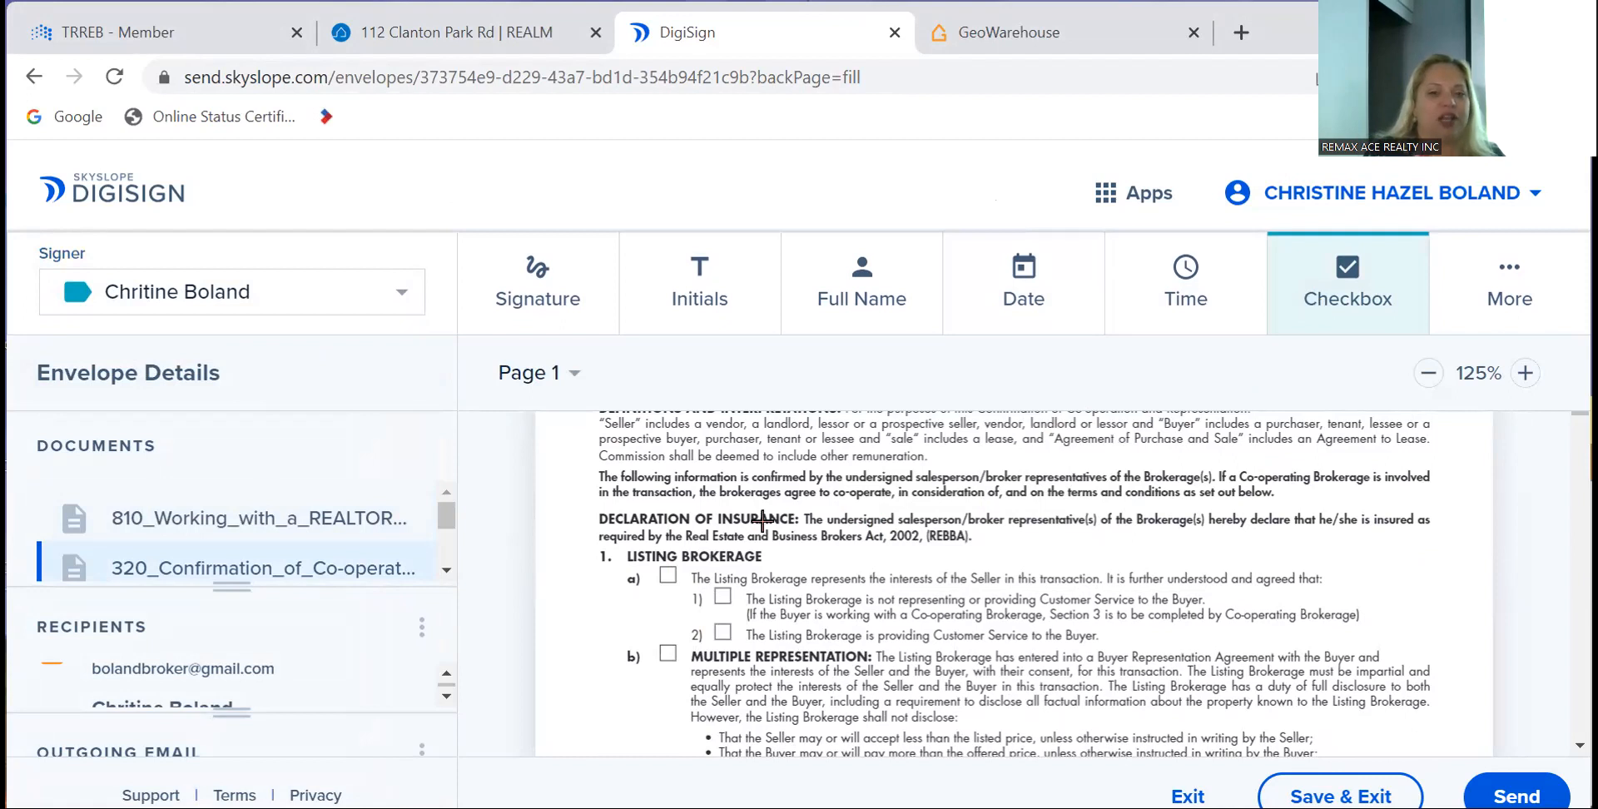
click(672, 567)
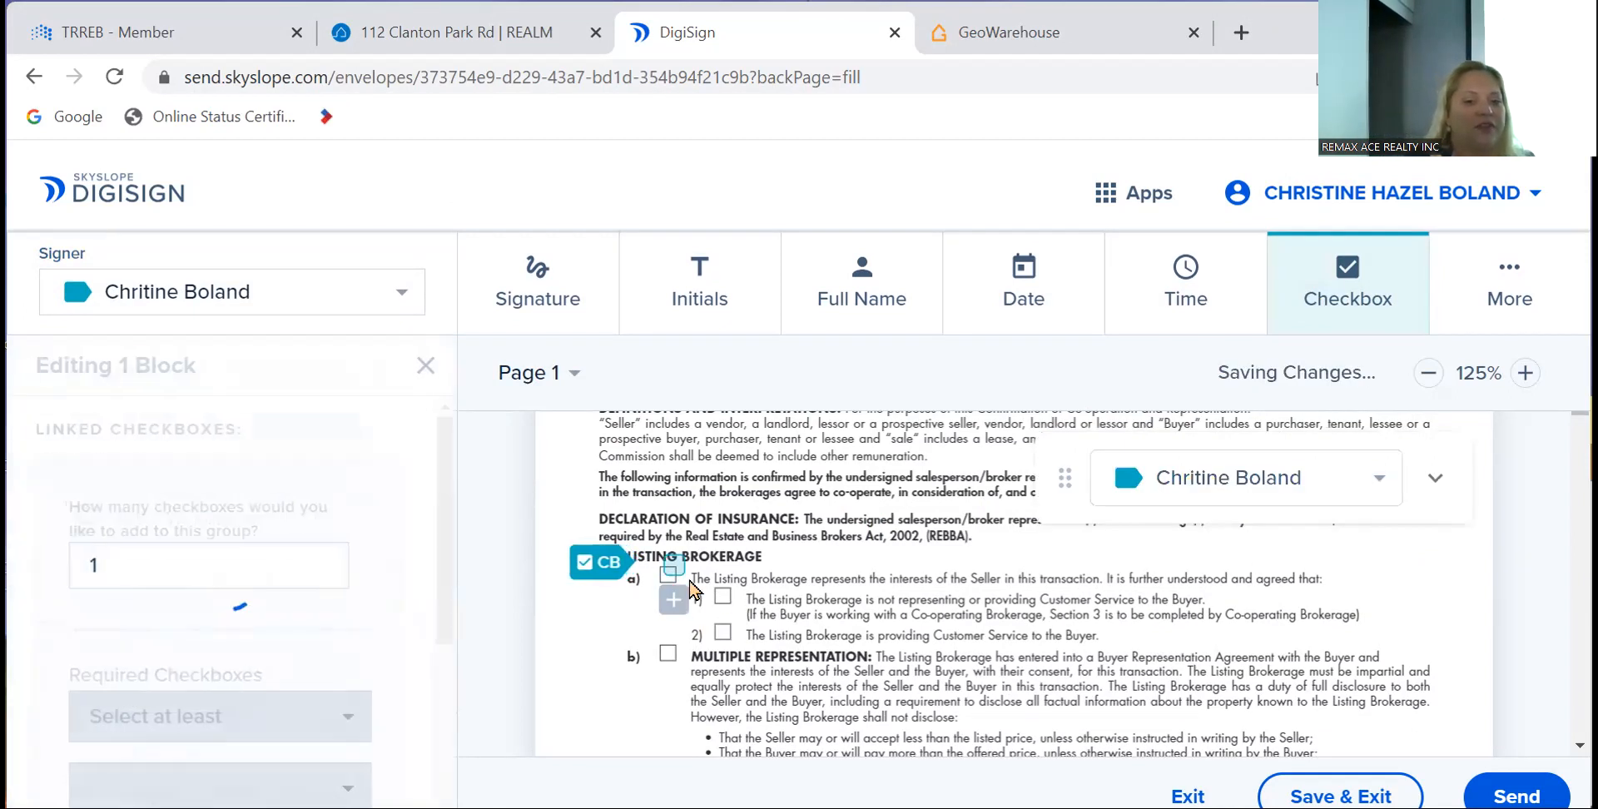
click(724, 597)
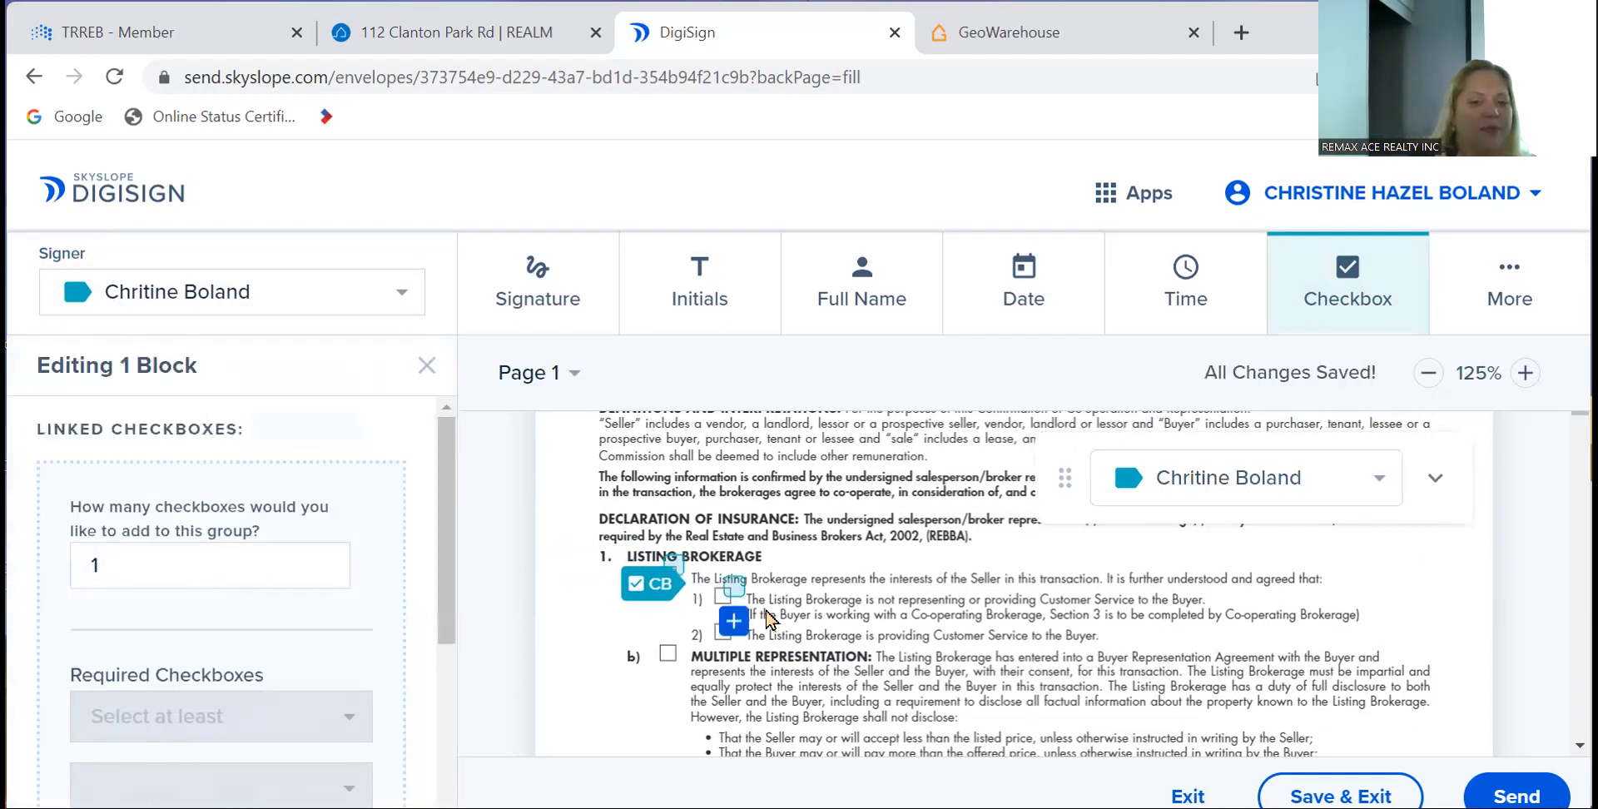
drag(732, 587, 721, 589)
scroll(964, 716, down, 10)
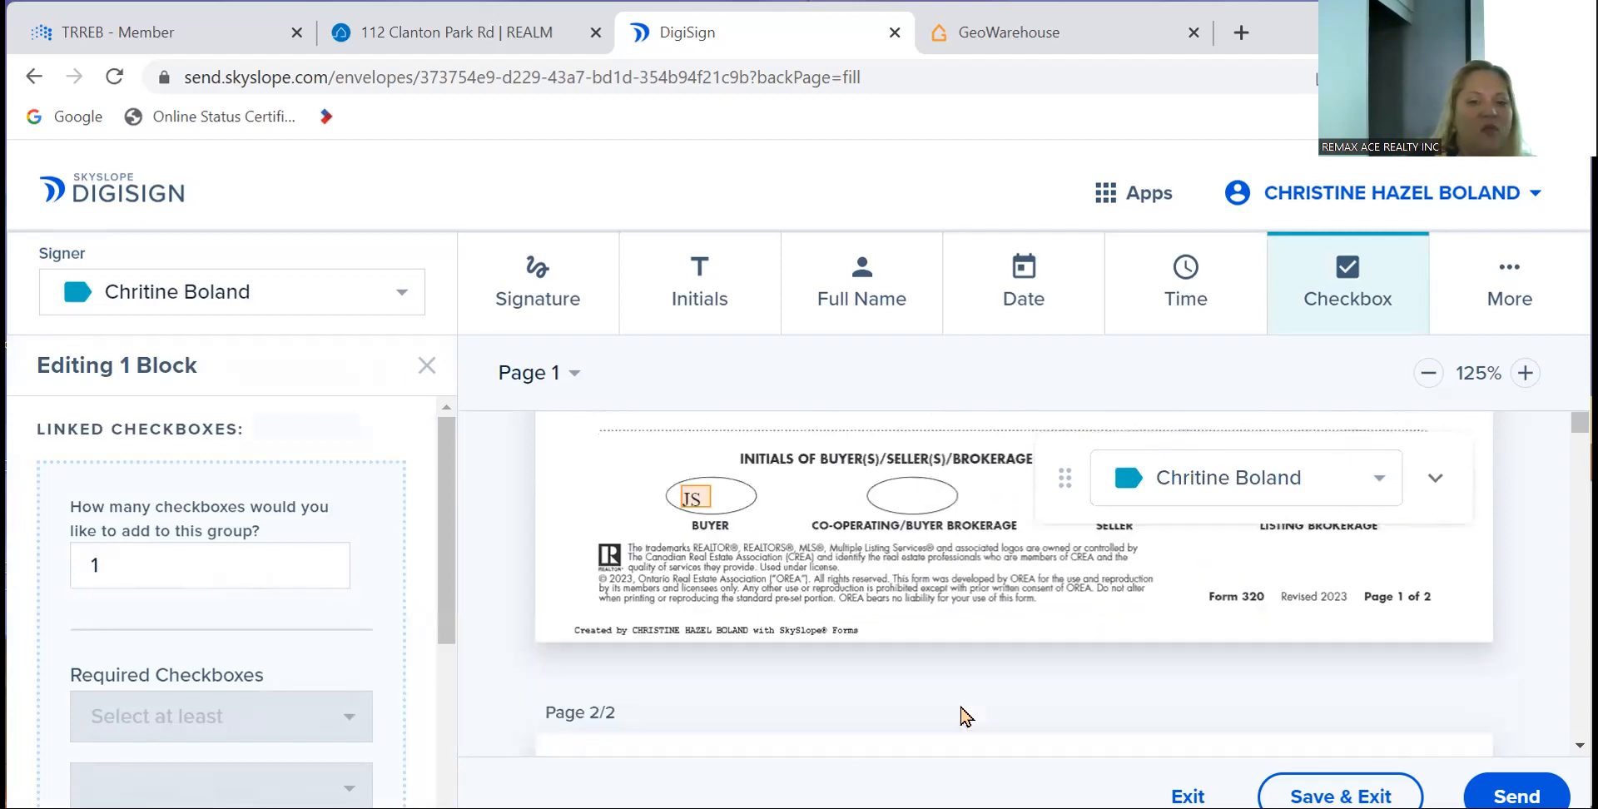
scroll(961, 716, up, 1)
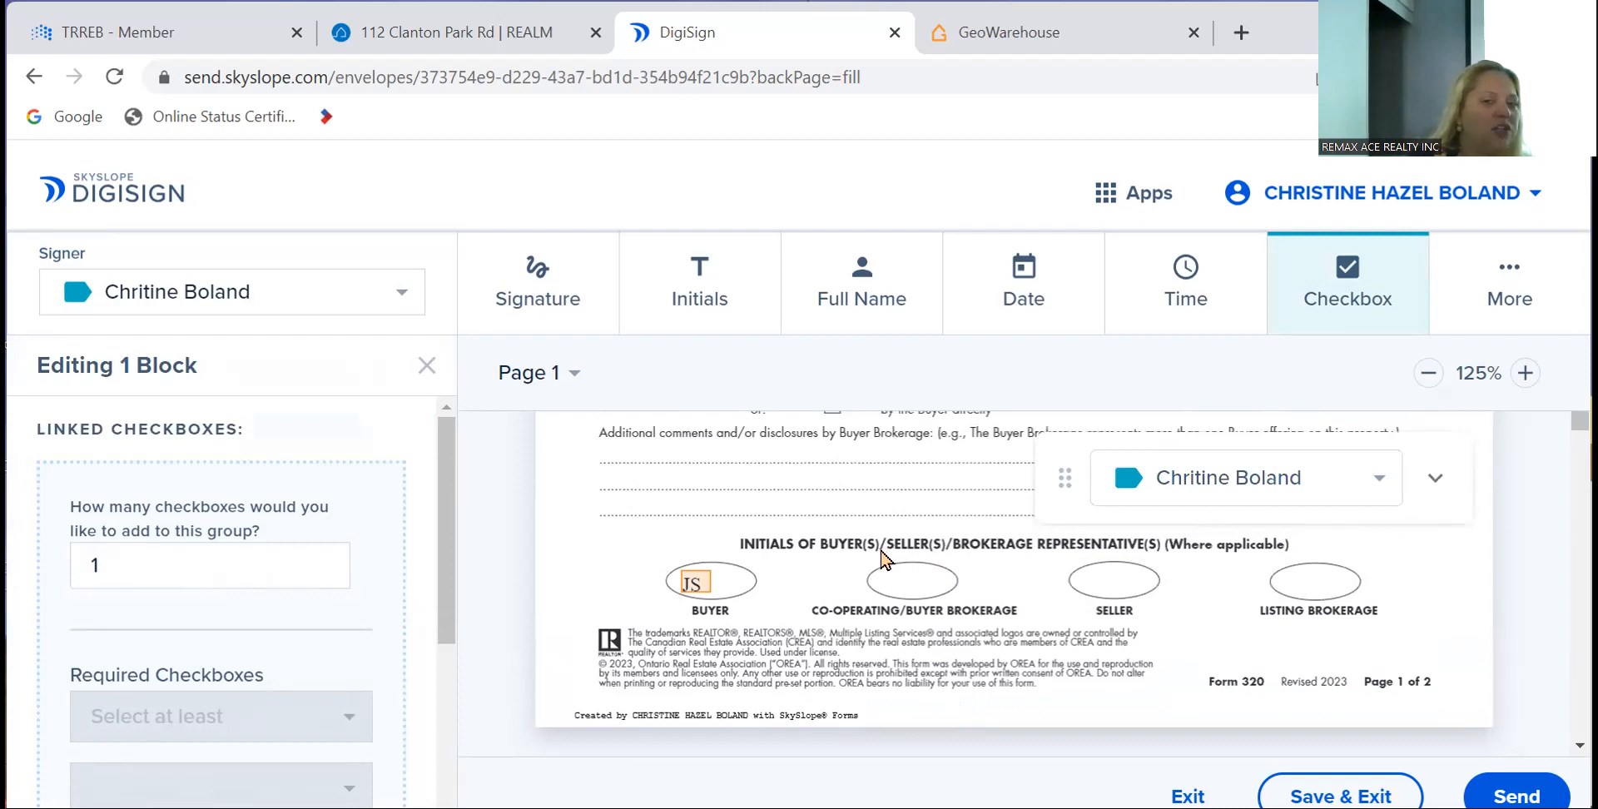
- Add initials fields on the co-operating brokerage, SELLER and LISTING BROKERAGE ovals and the comments line
click(727, 269)
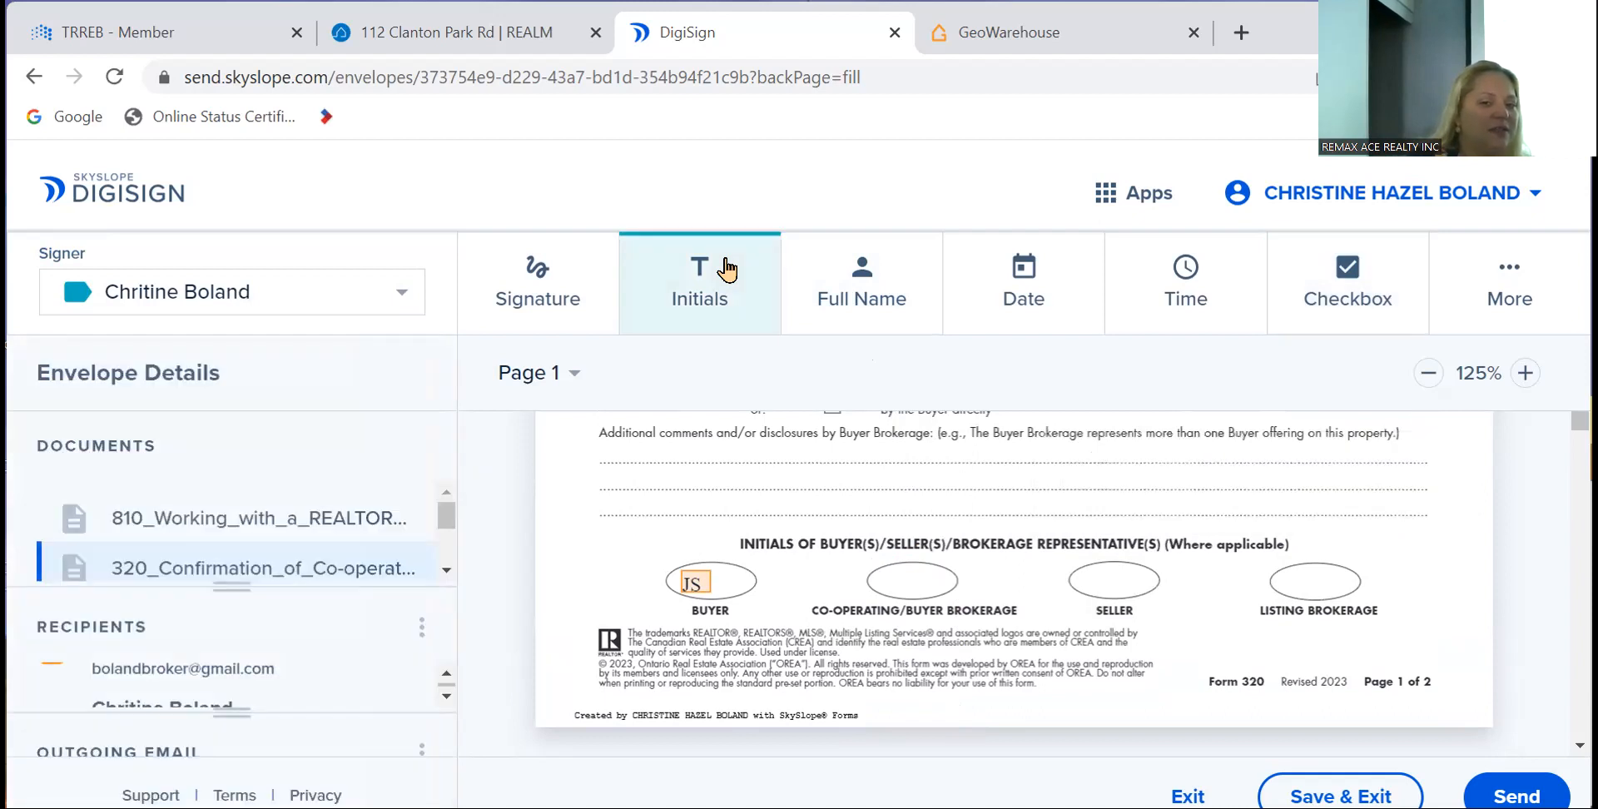
click(912, 574)
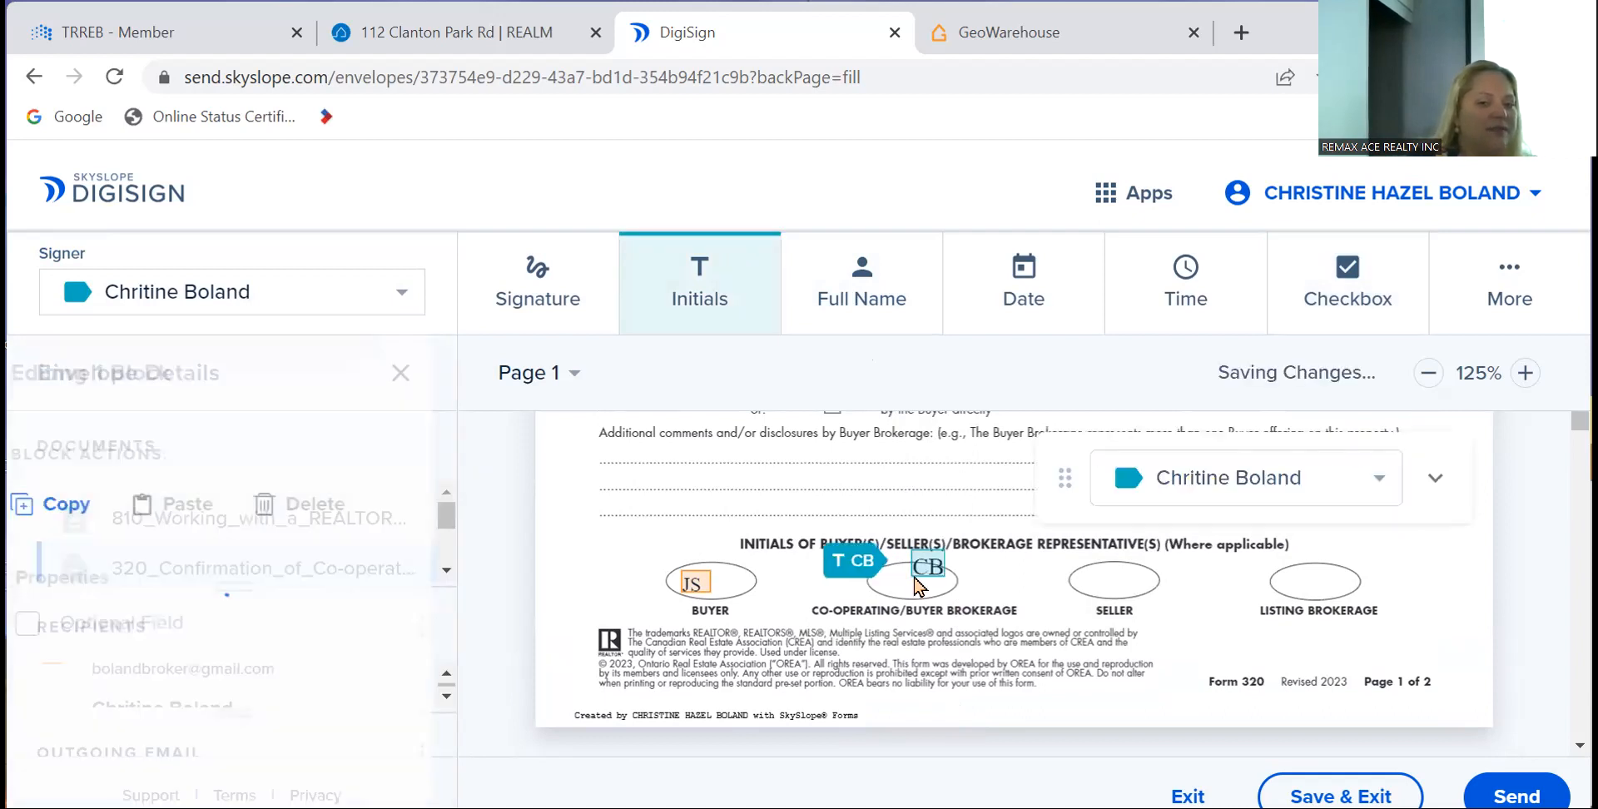
drag(934, 567, 911, 582)
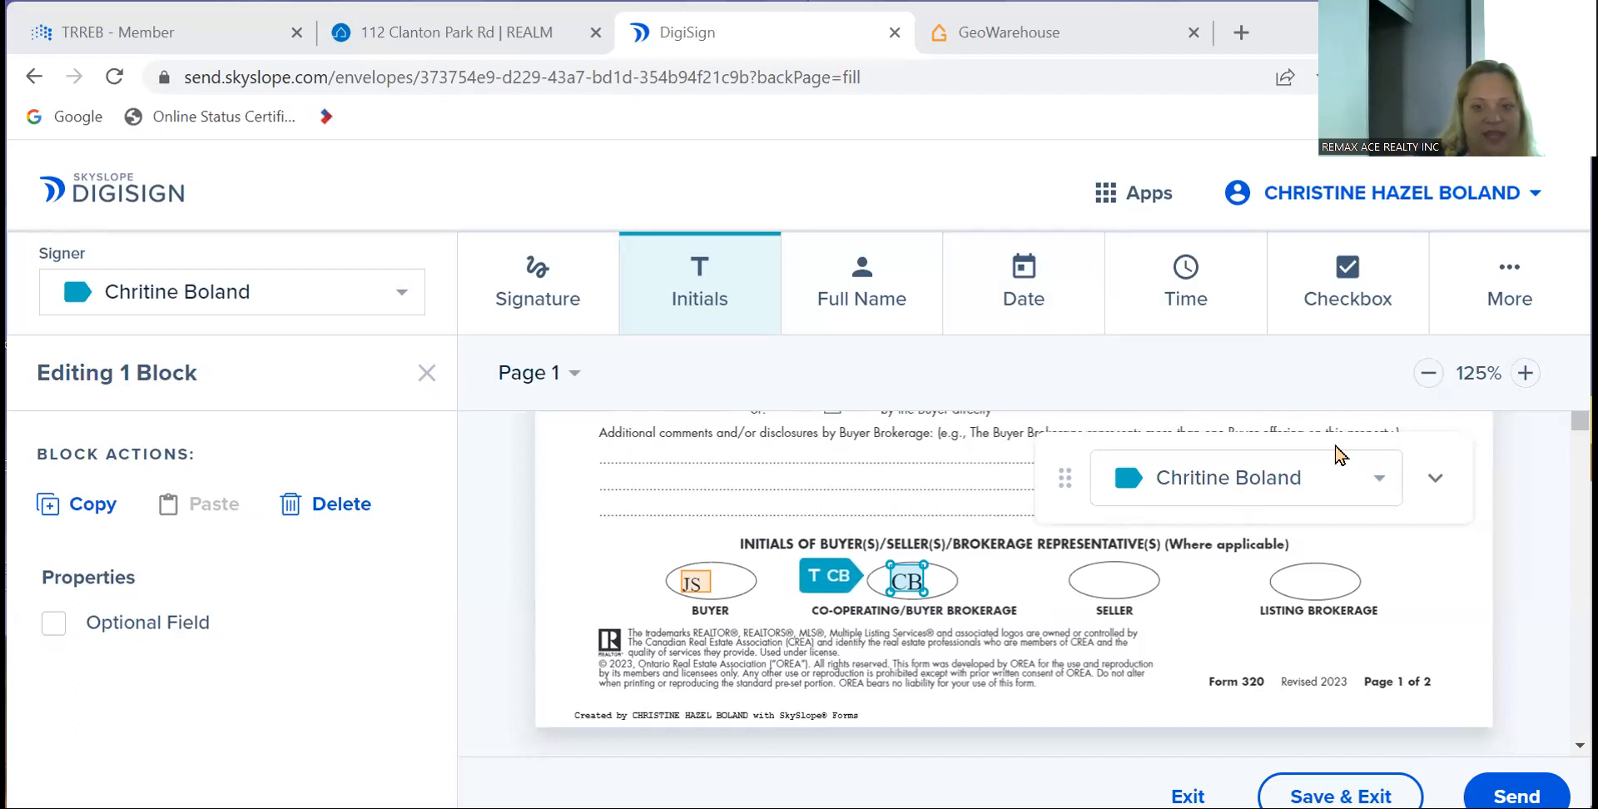
click(1115, 580)
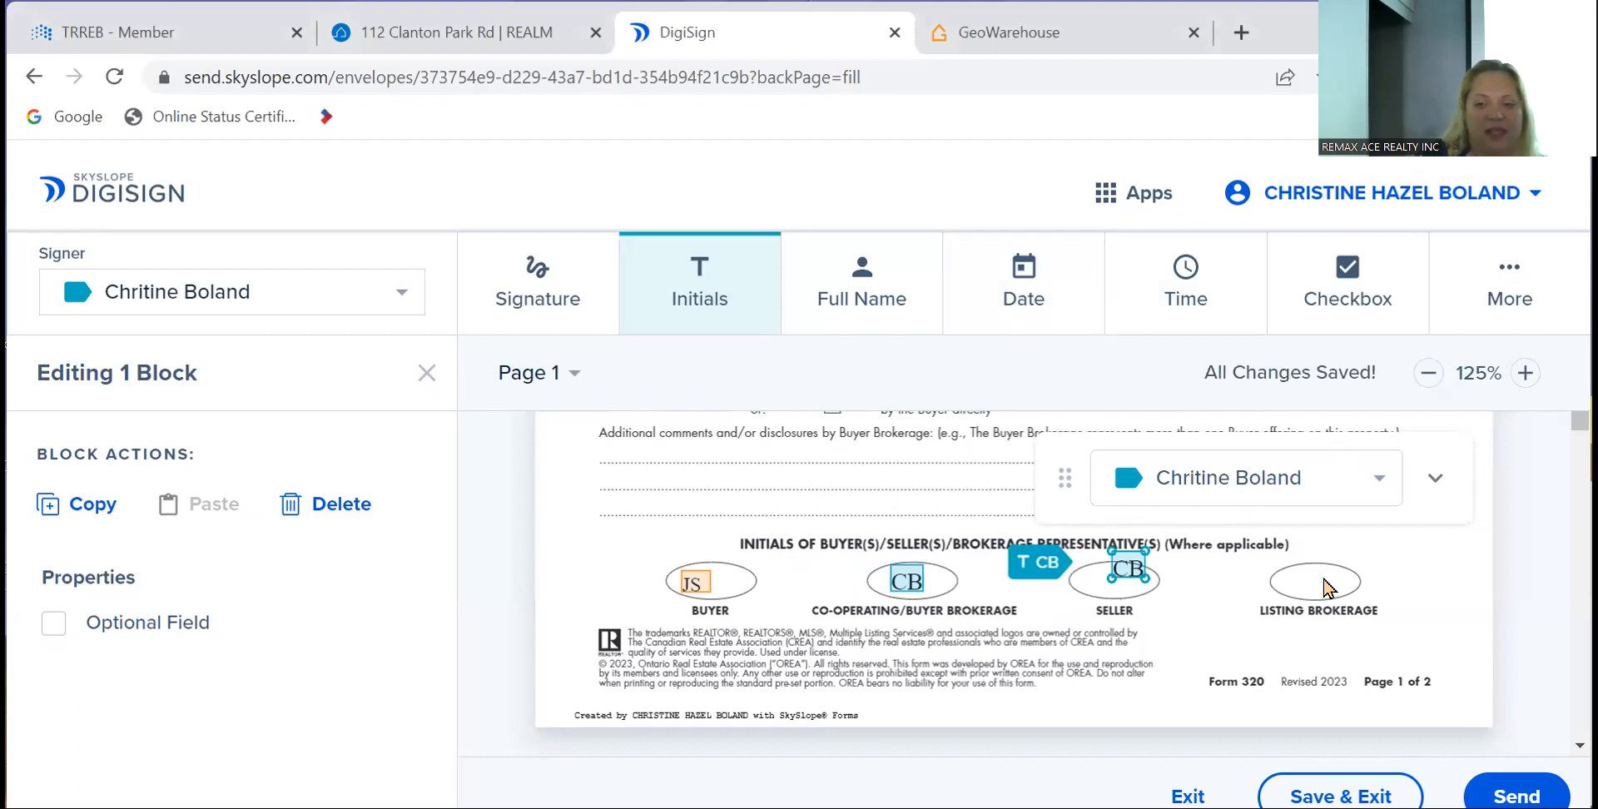
click(1331, 580)
click(753, 462)
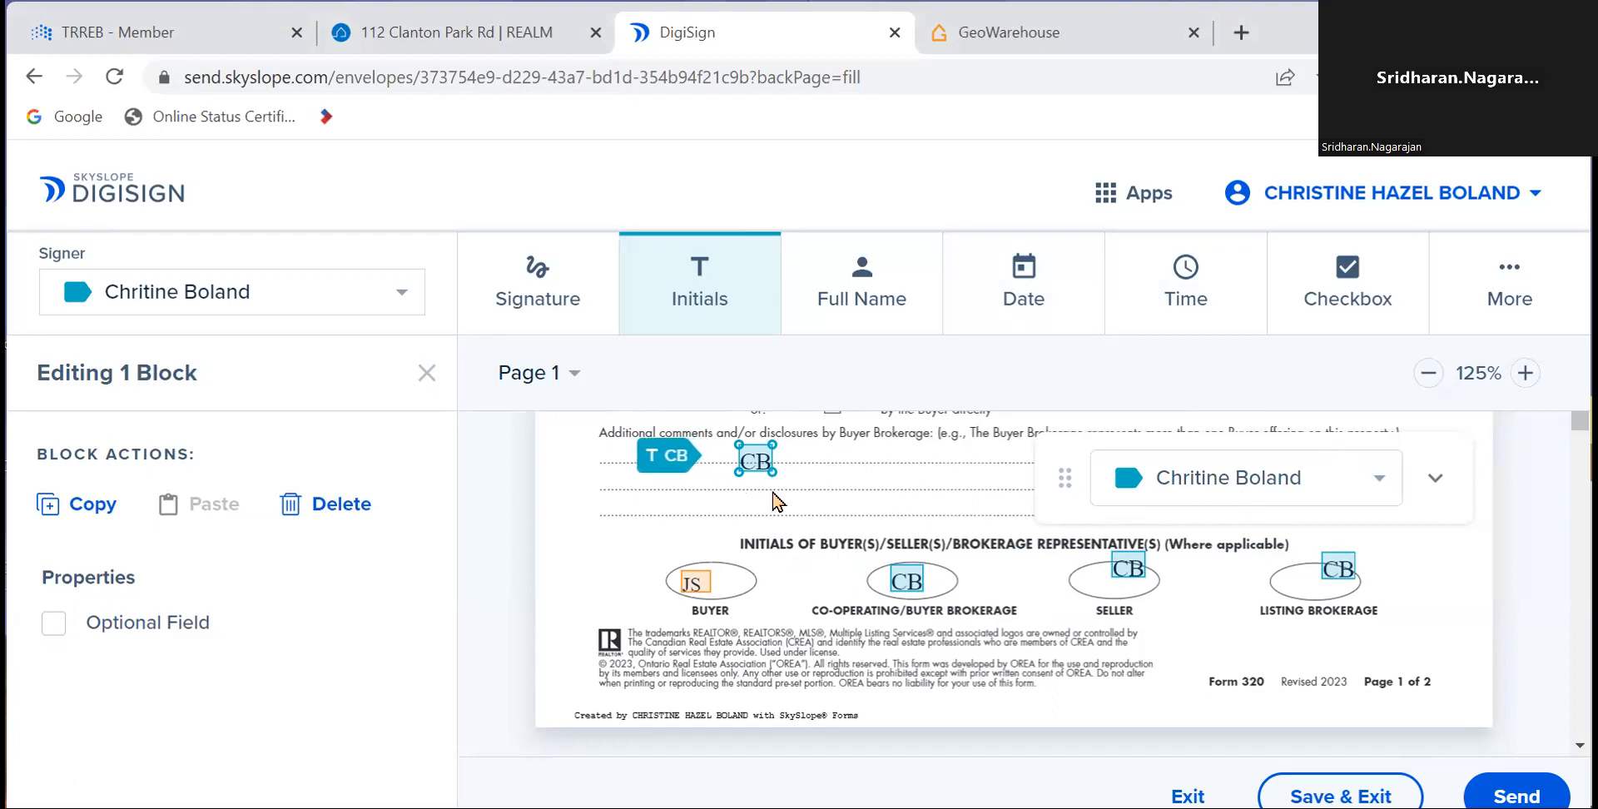
- Assign the additional comments initials block to the agent
click(416, 314)
click(416, 313)
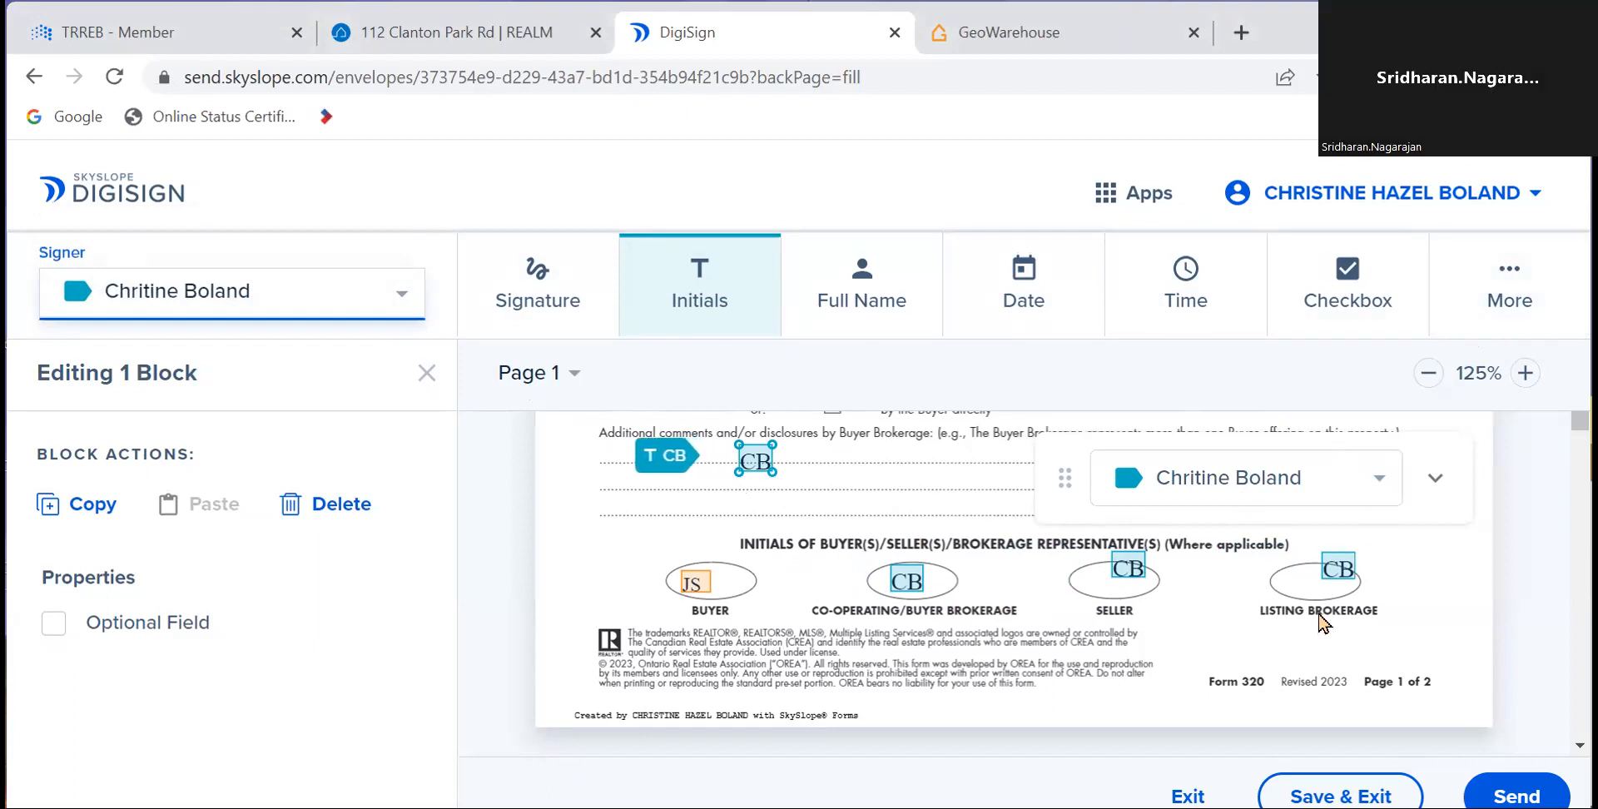
click(1432, 501)
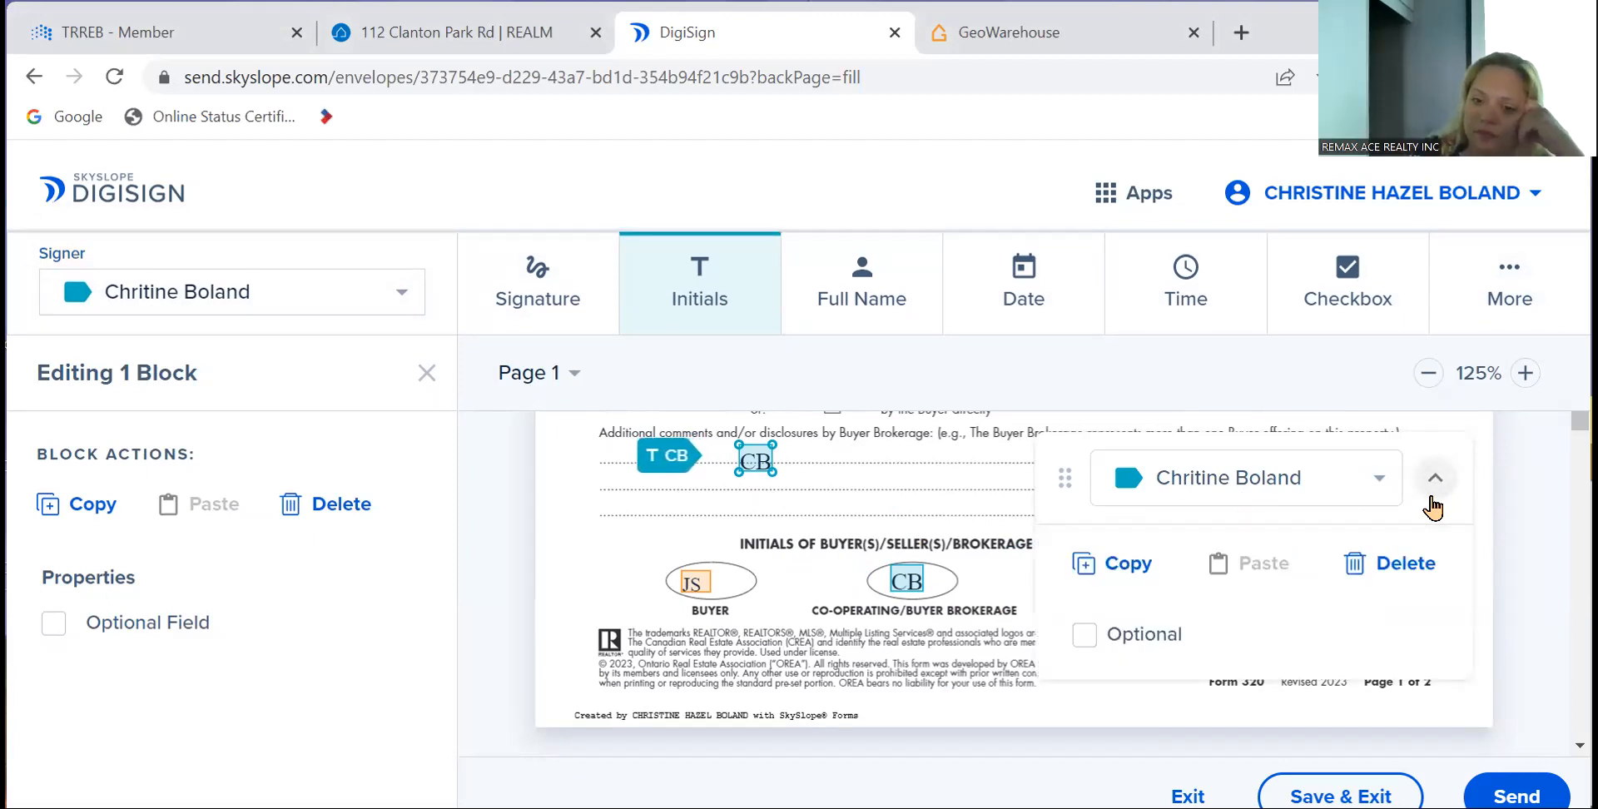
click(1432, 500)
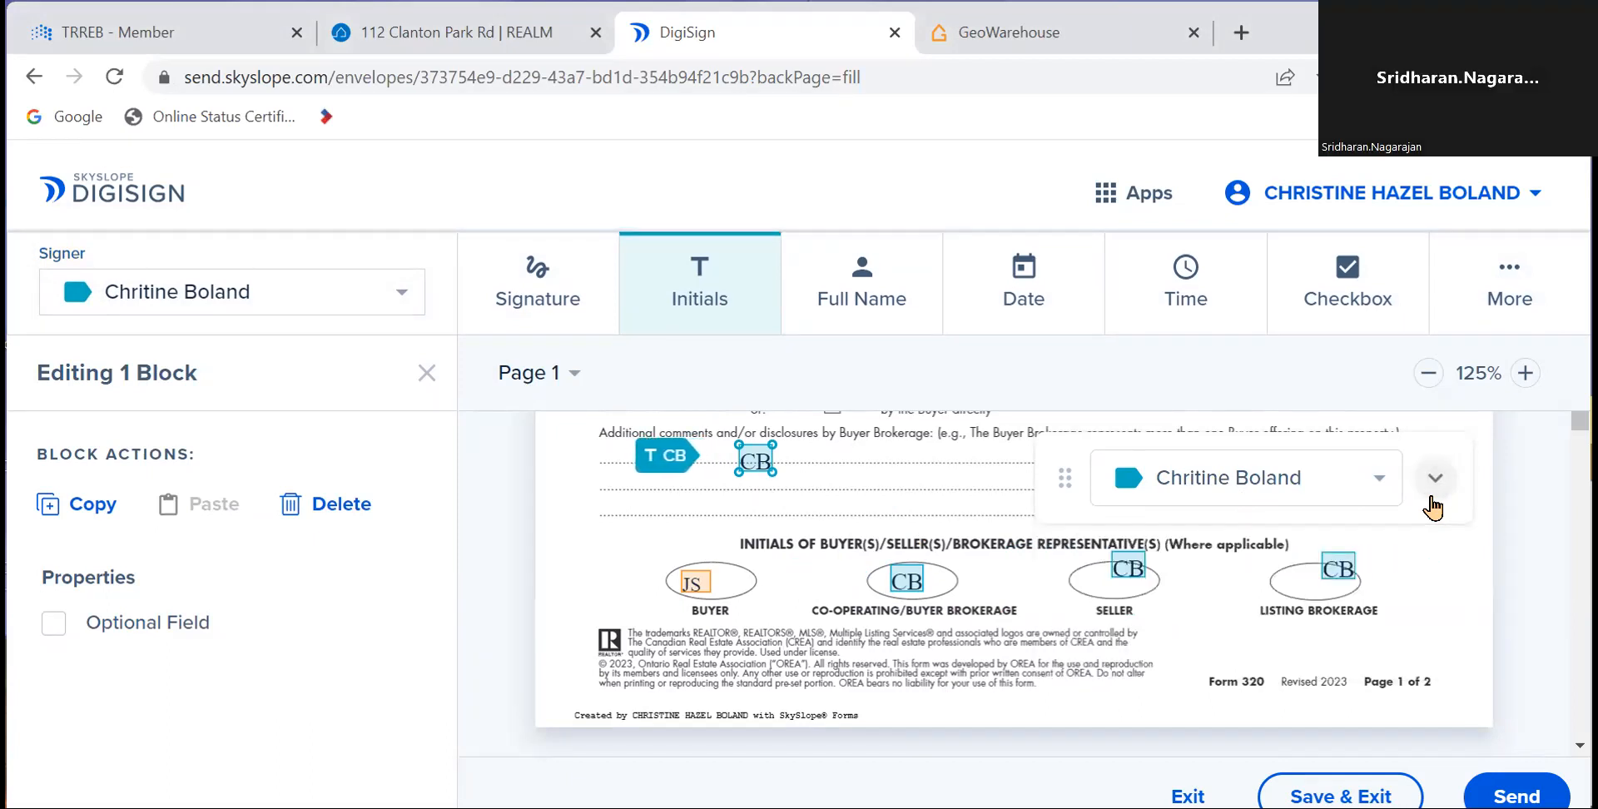
click(1332, 486)
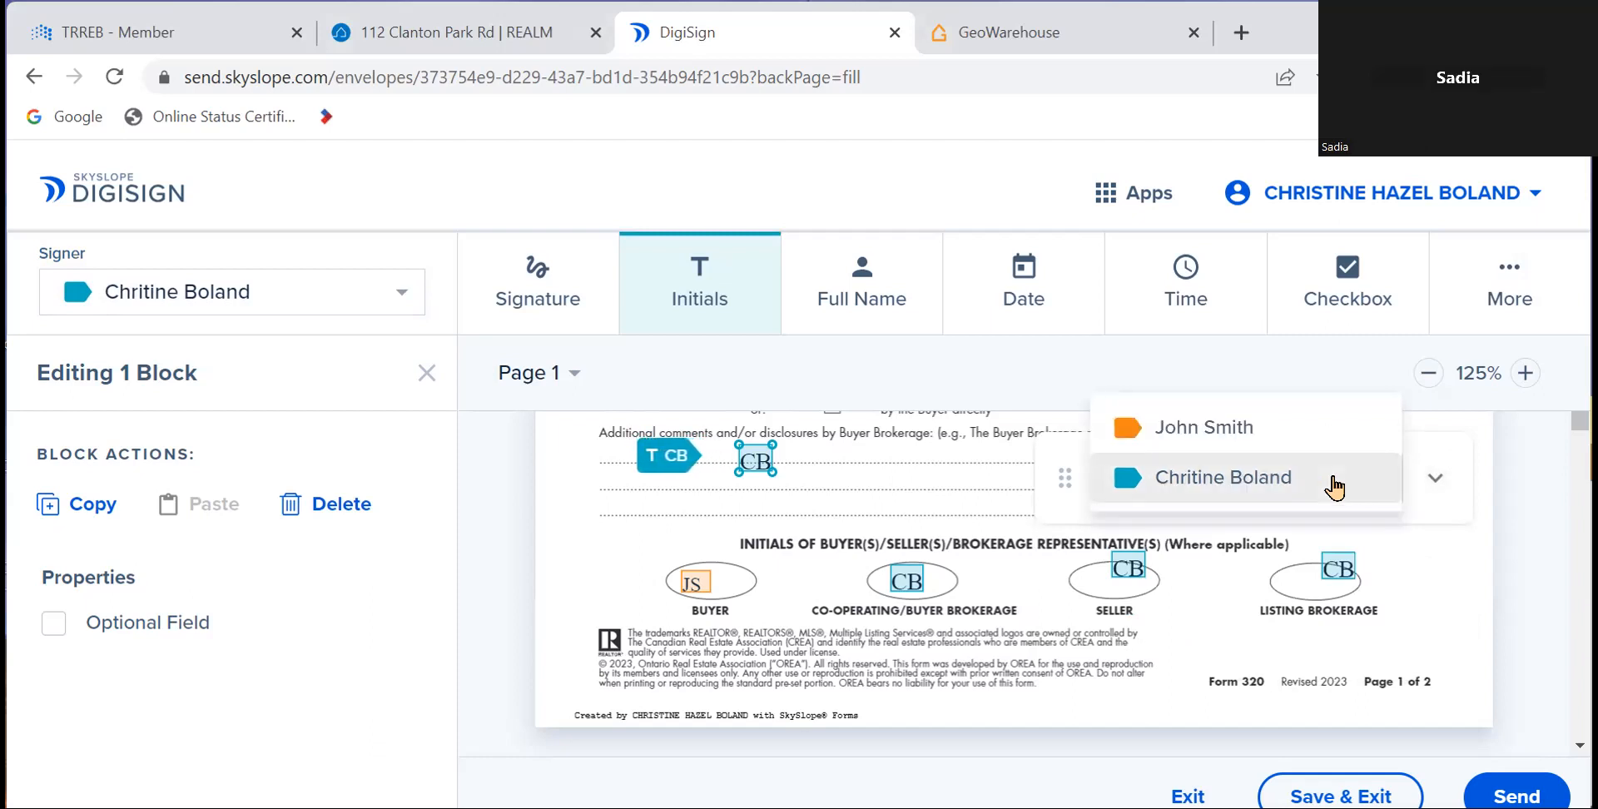
click(1334, 486)
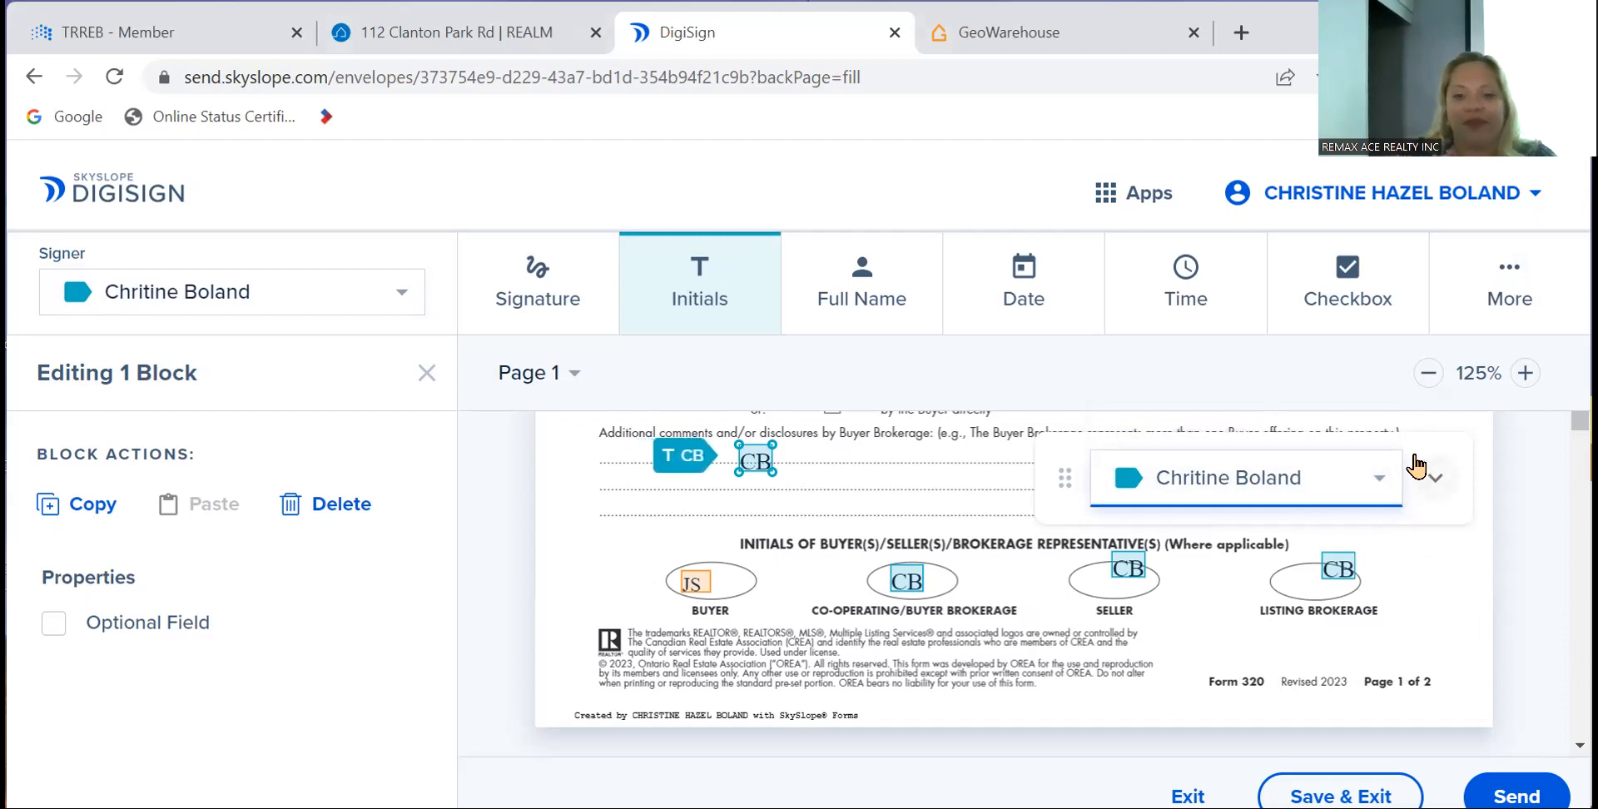
drag(1297, 356, 1397, 441)
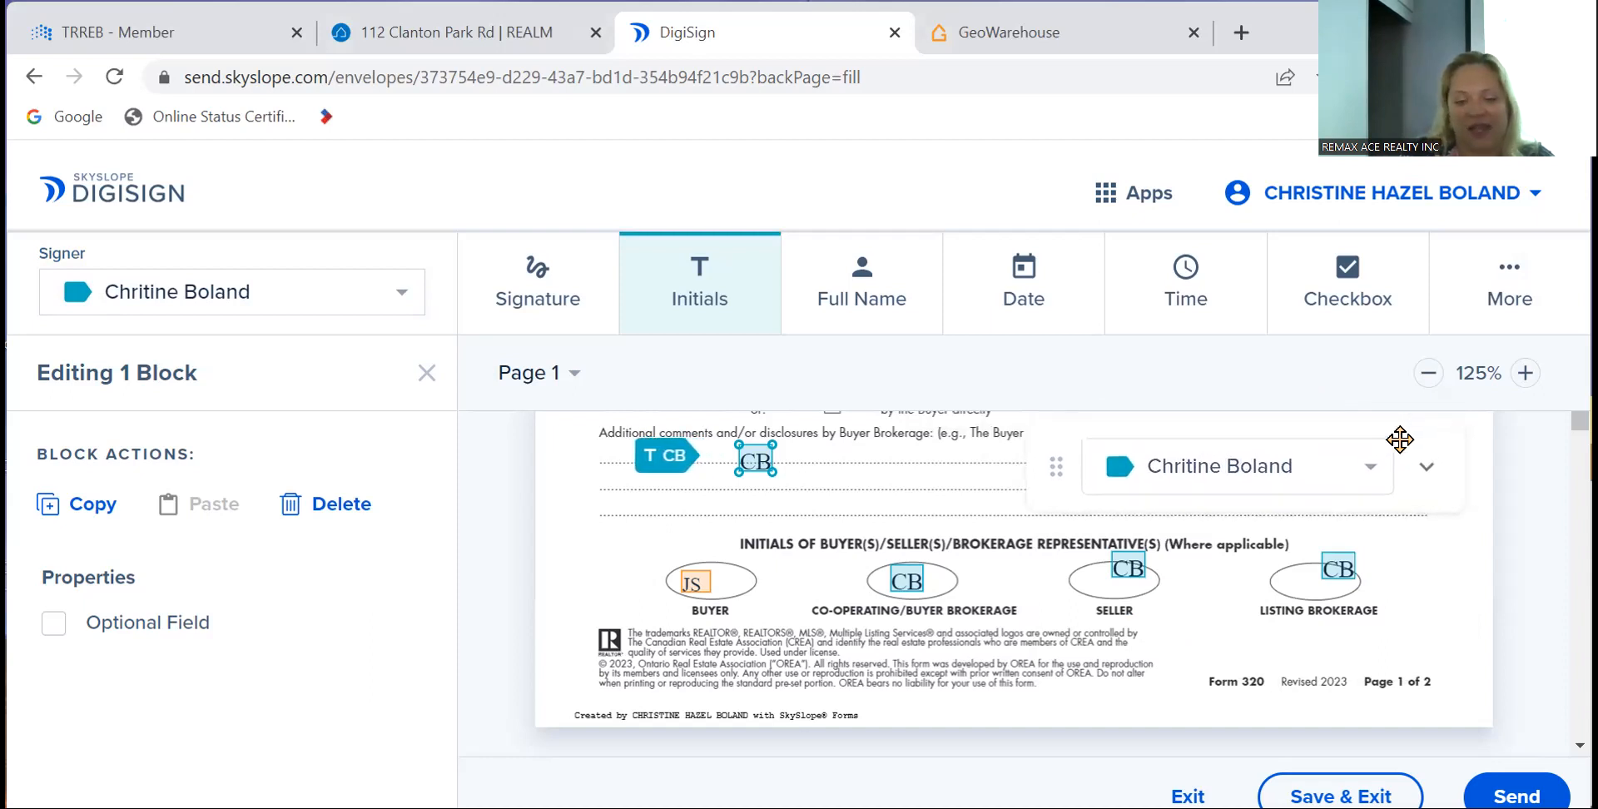
- Place an agent signature field on page 2's buyer signature line
scroll(753, 590, down, 10)
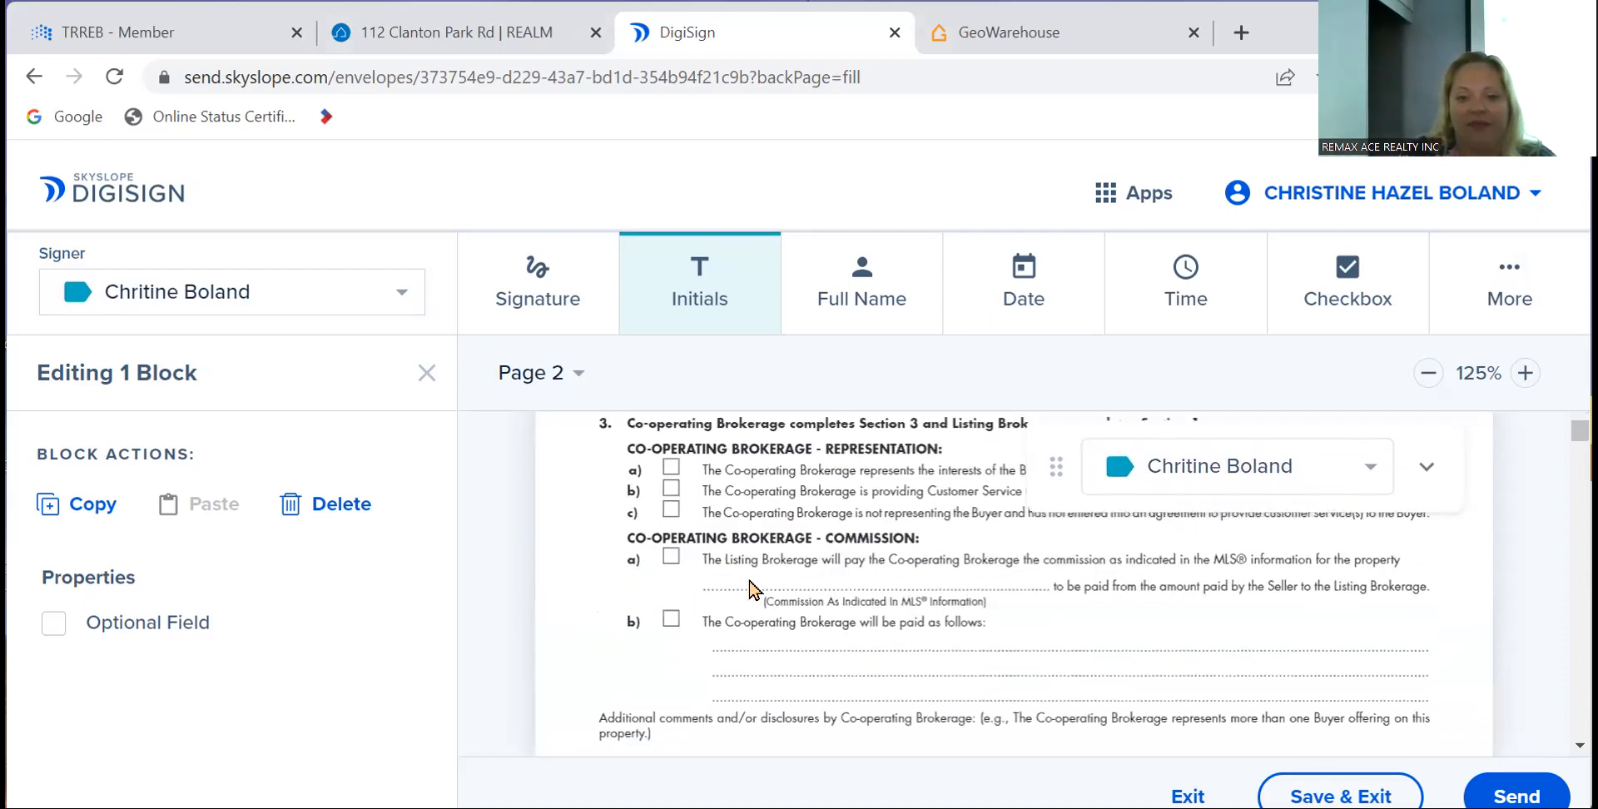
click(532, 271)
scroll(629, 461, down, 3)
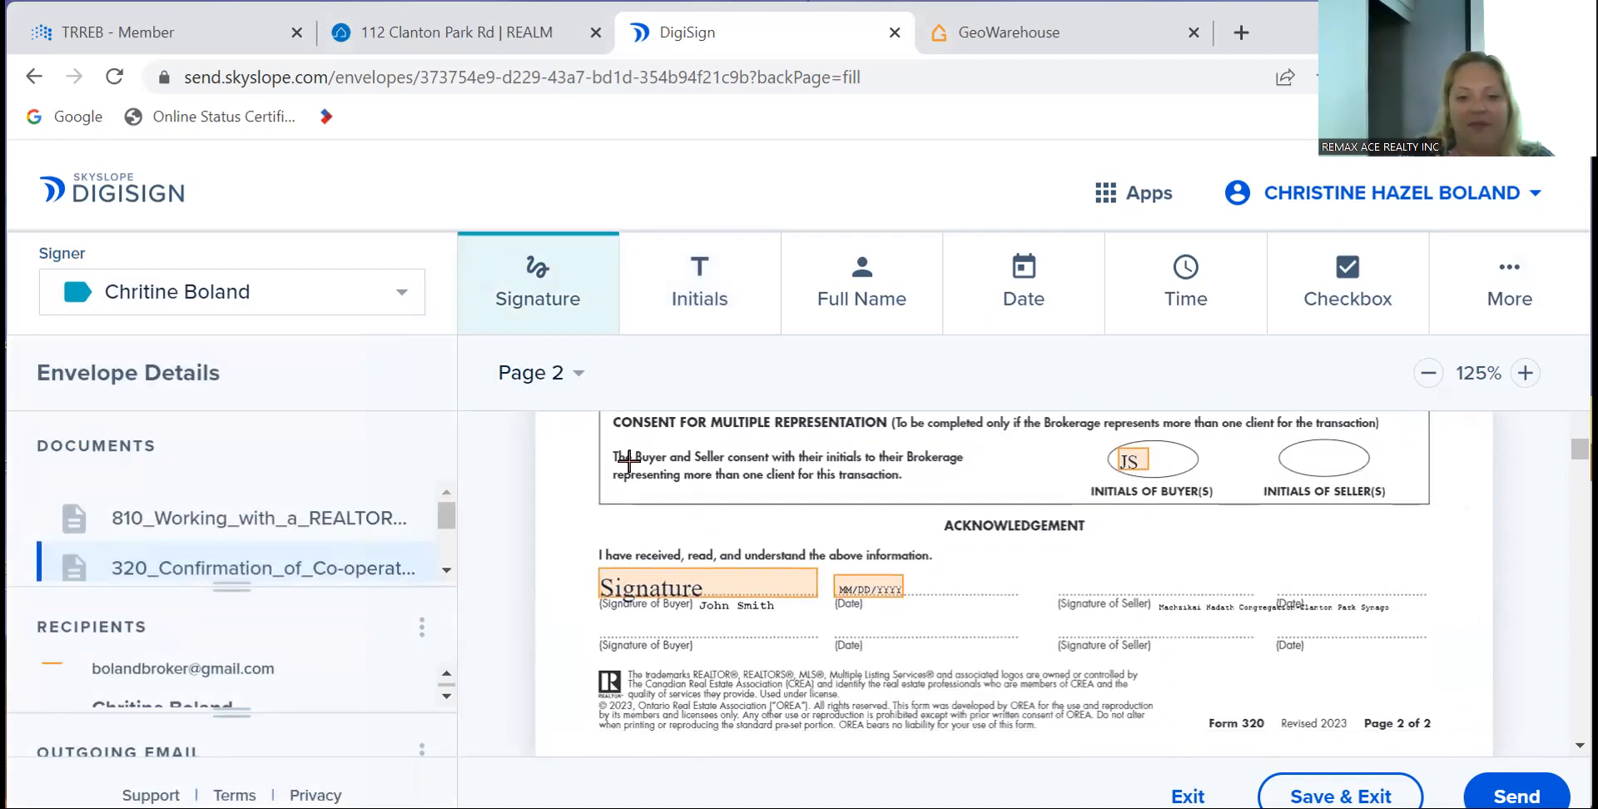
click(633, 621)
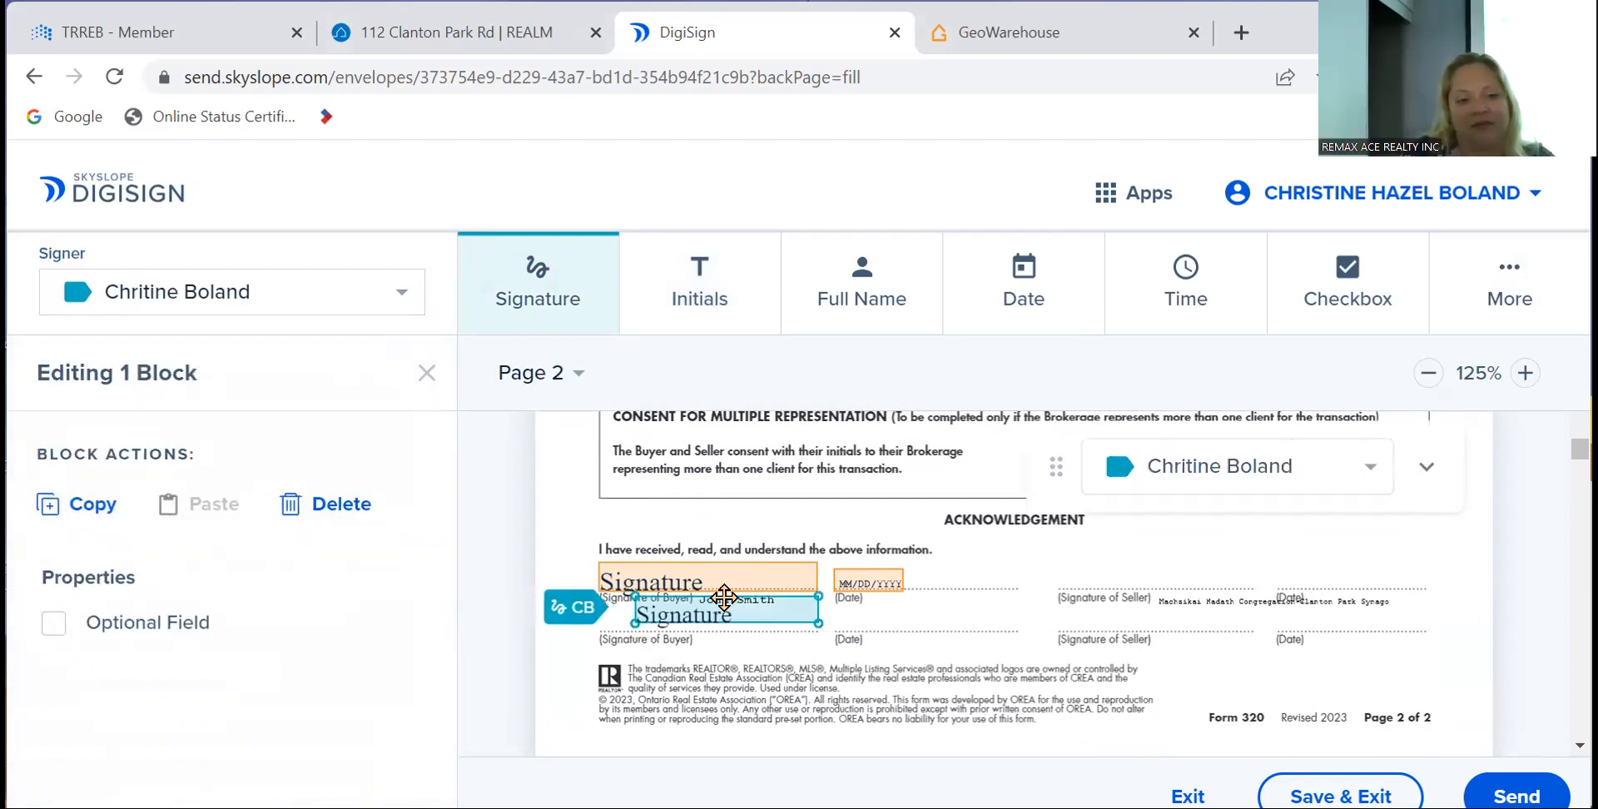
- Replace the misplaced signature with agent signature and date fields on the co-operating brokerage authorization line
click(317, 508)
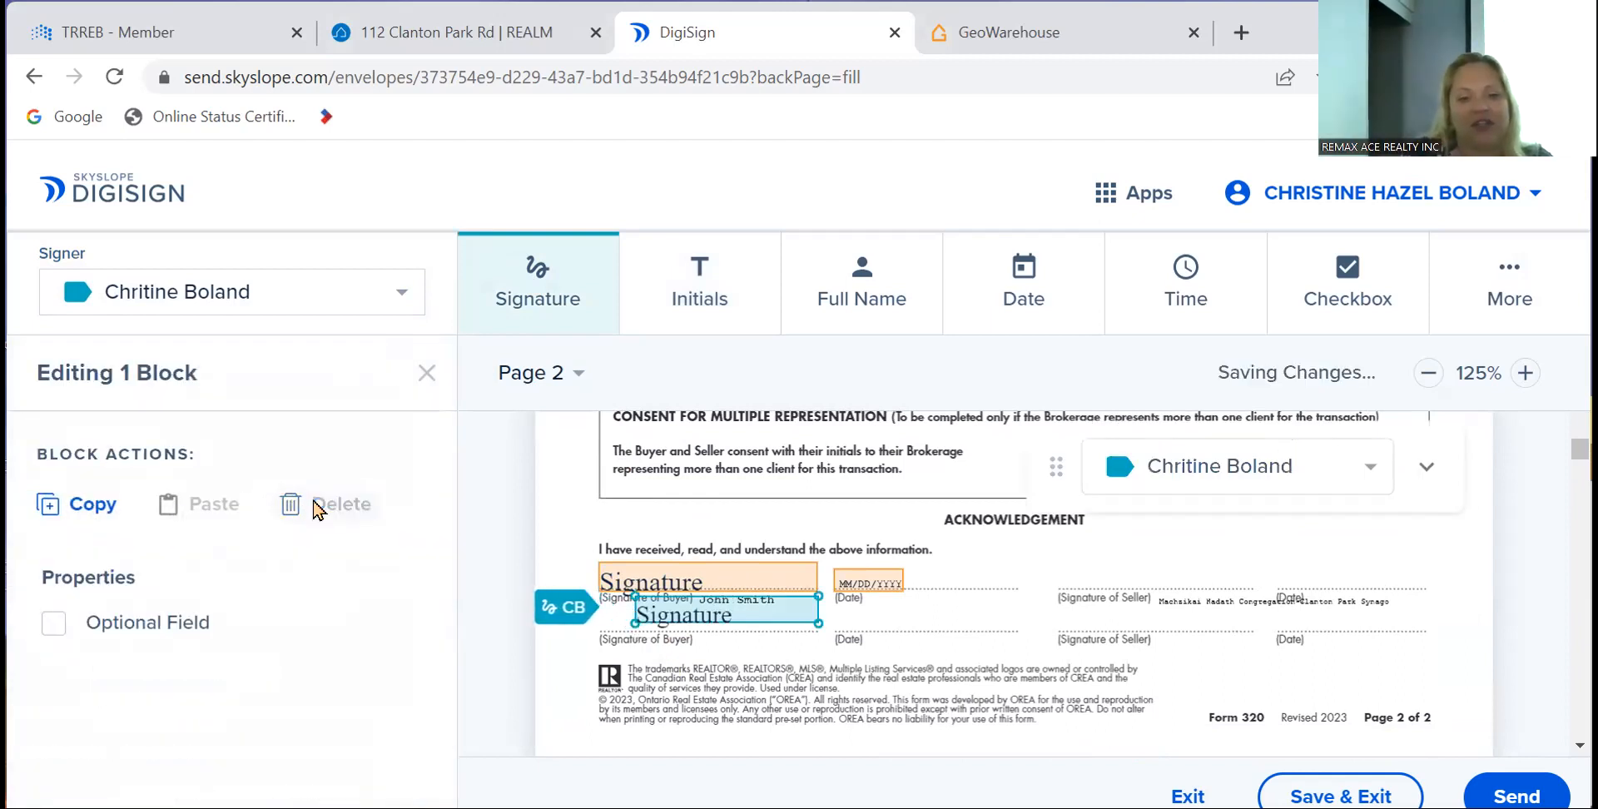
scroll(577, 617, up, 3)
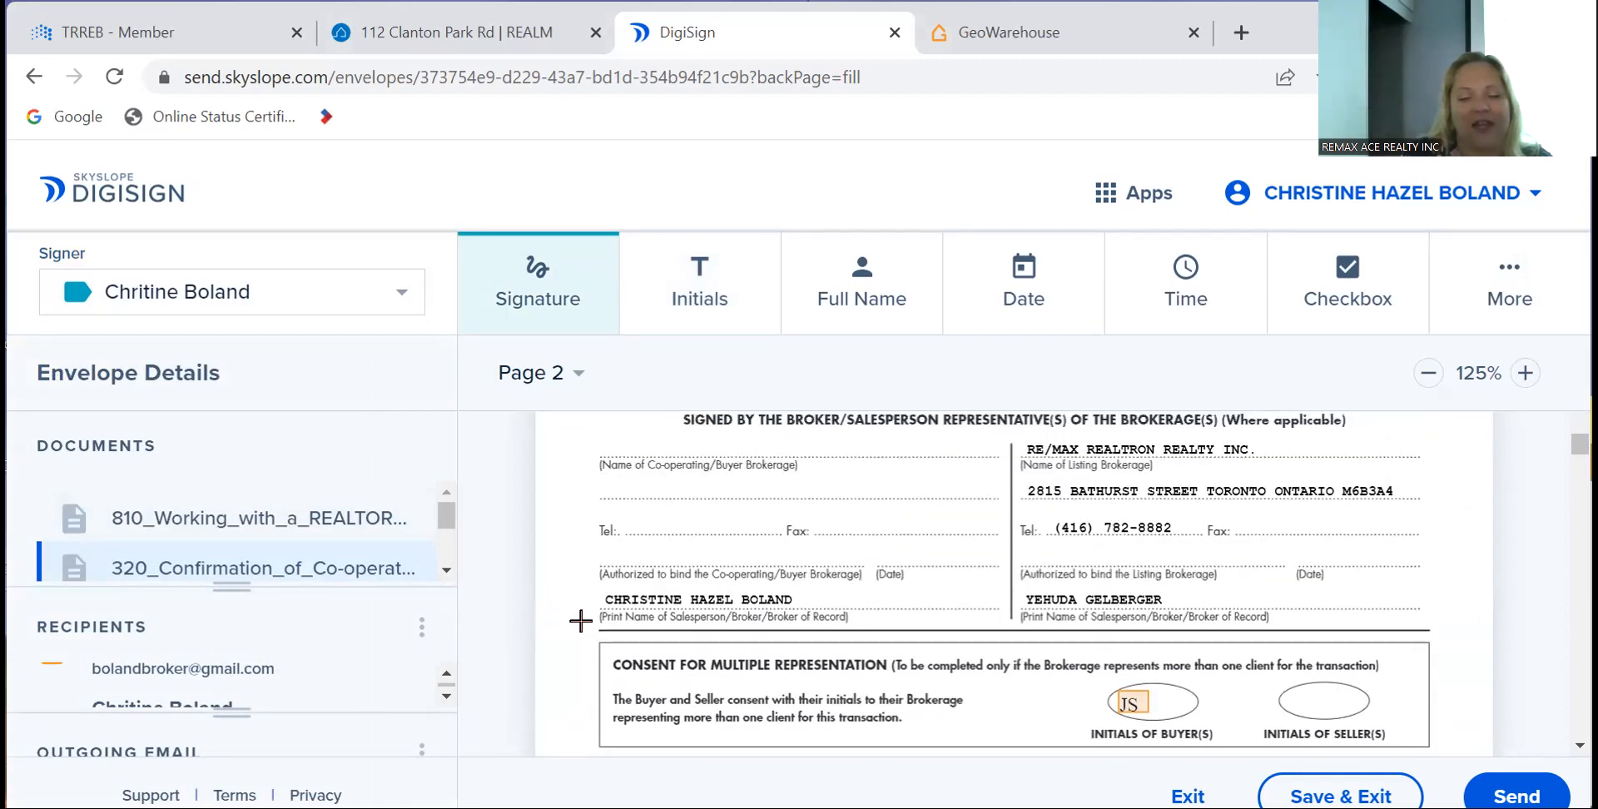
scroll(580, 620, up, 1)
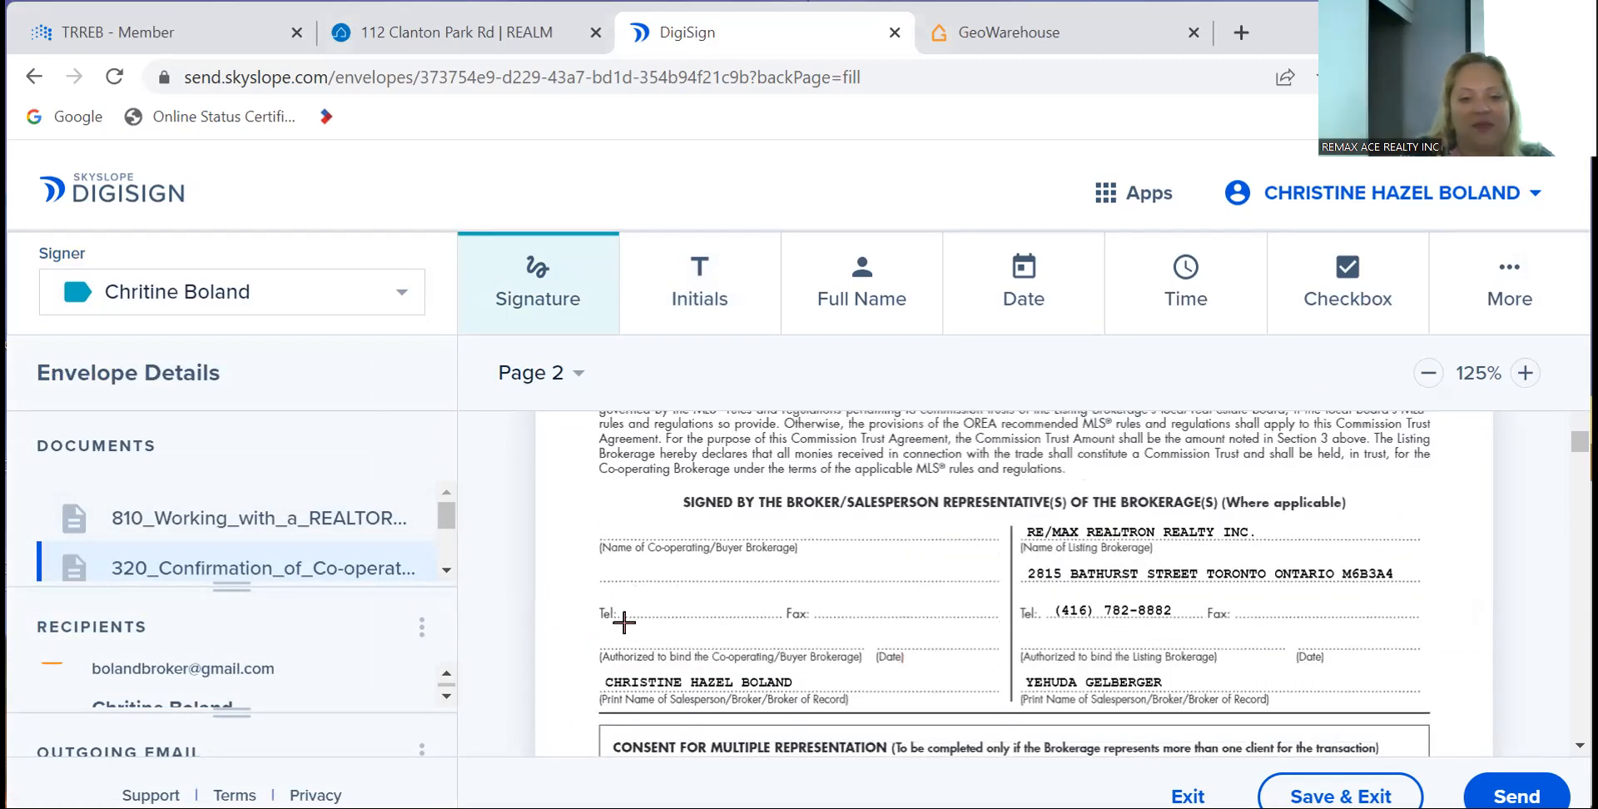
click(616, 635)
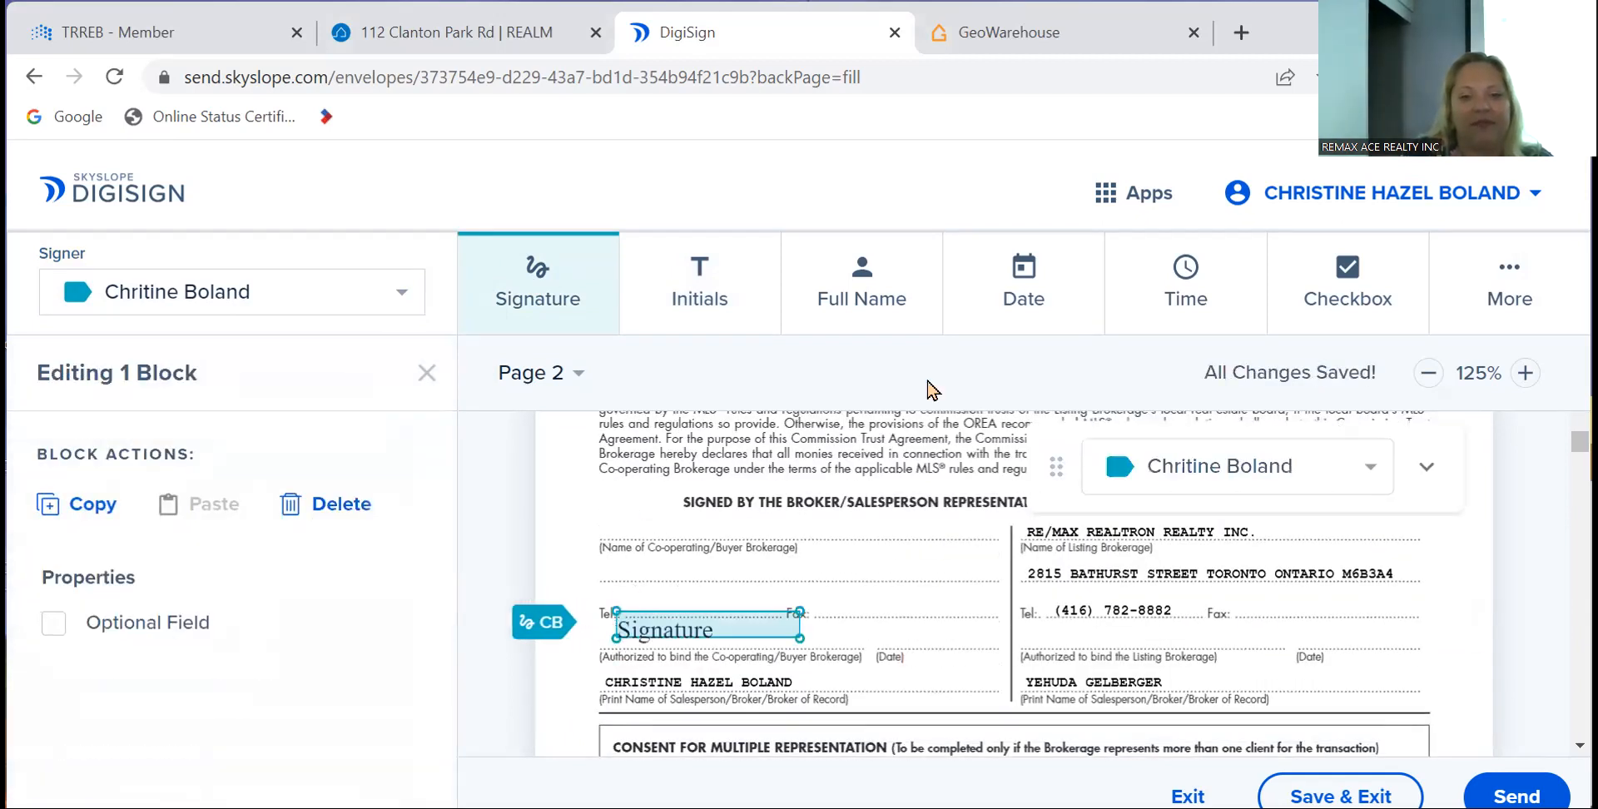
click(968, 291)
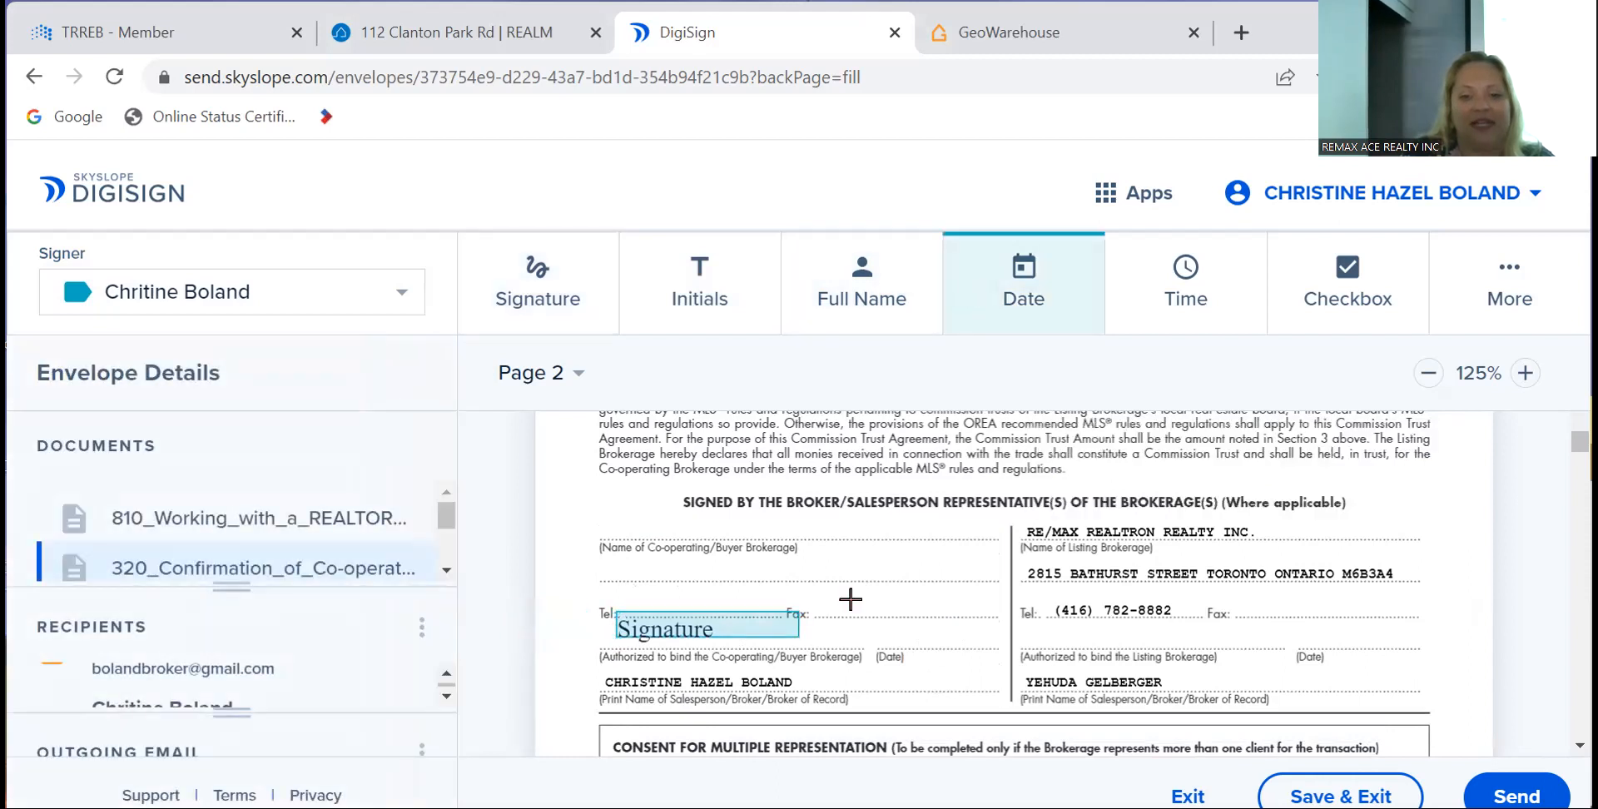
click(895, 633)
- Delete the buyer's initials field from the consent box on page 2
scroll(1113, 659, down, 3)
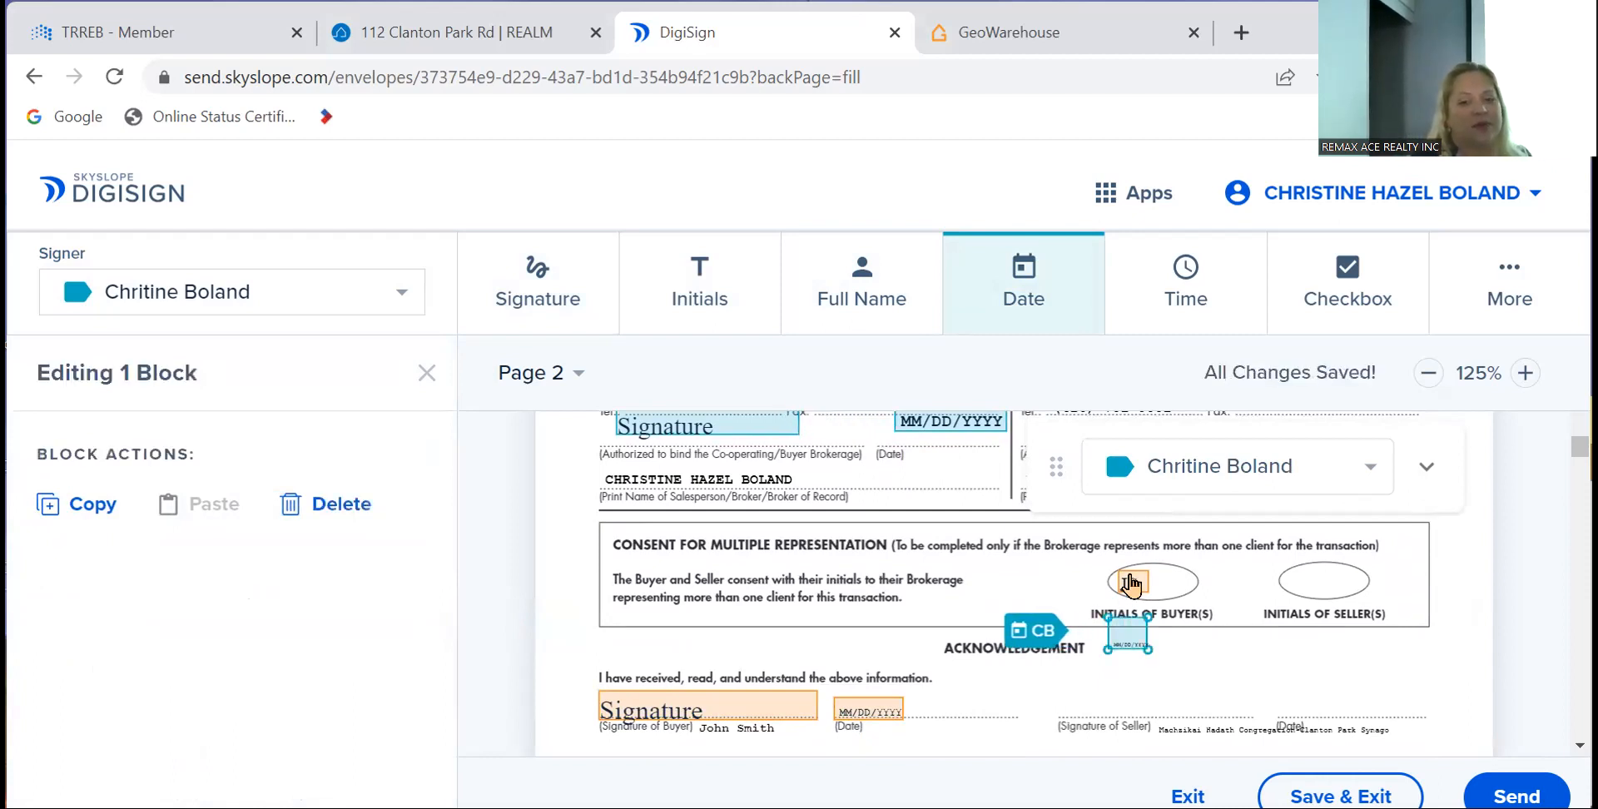
click(1130, 578)
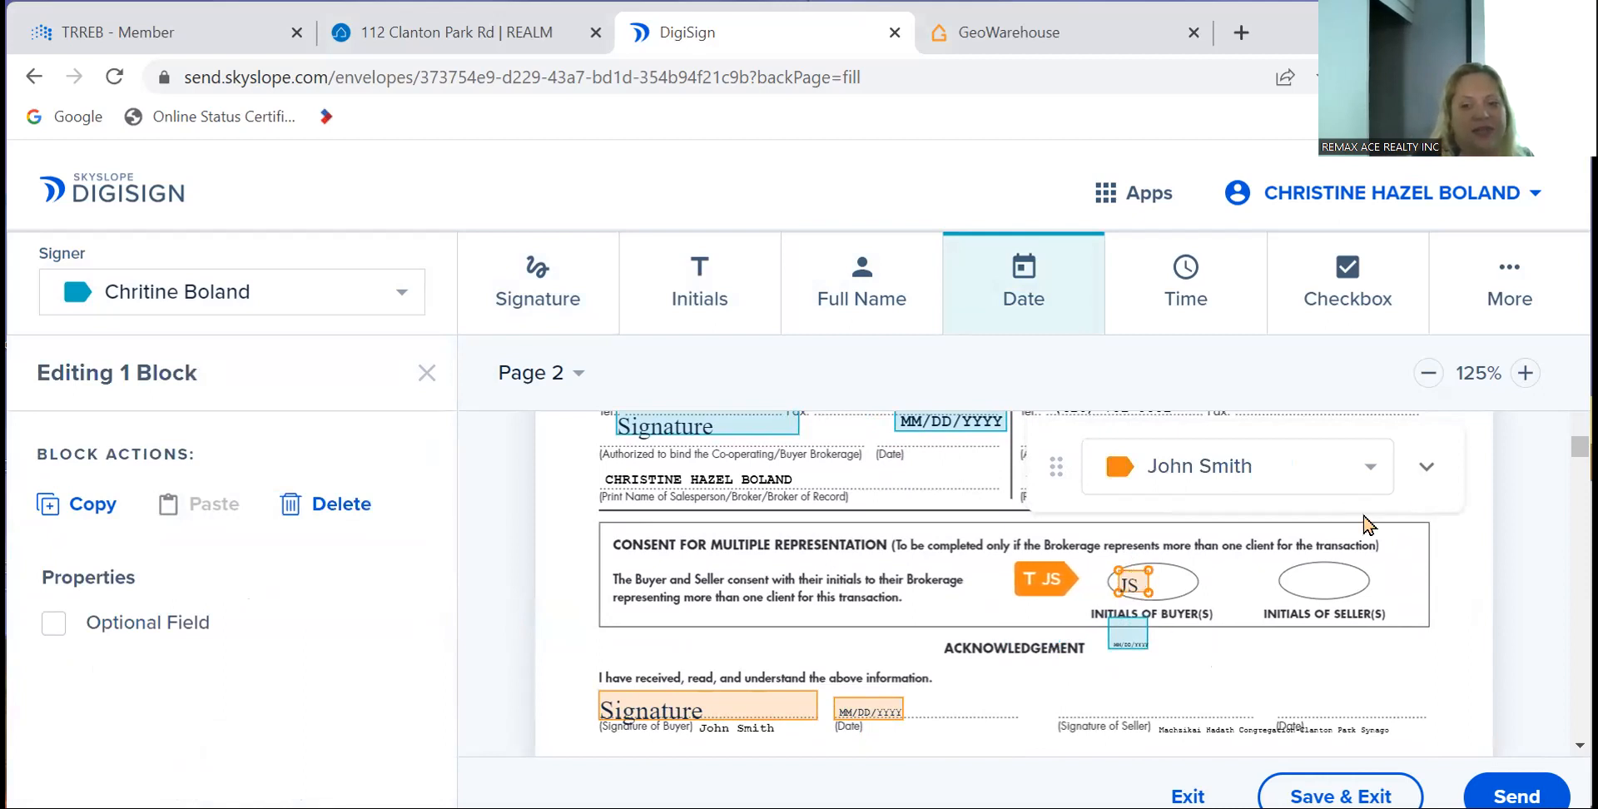
click(1424, 471)
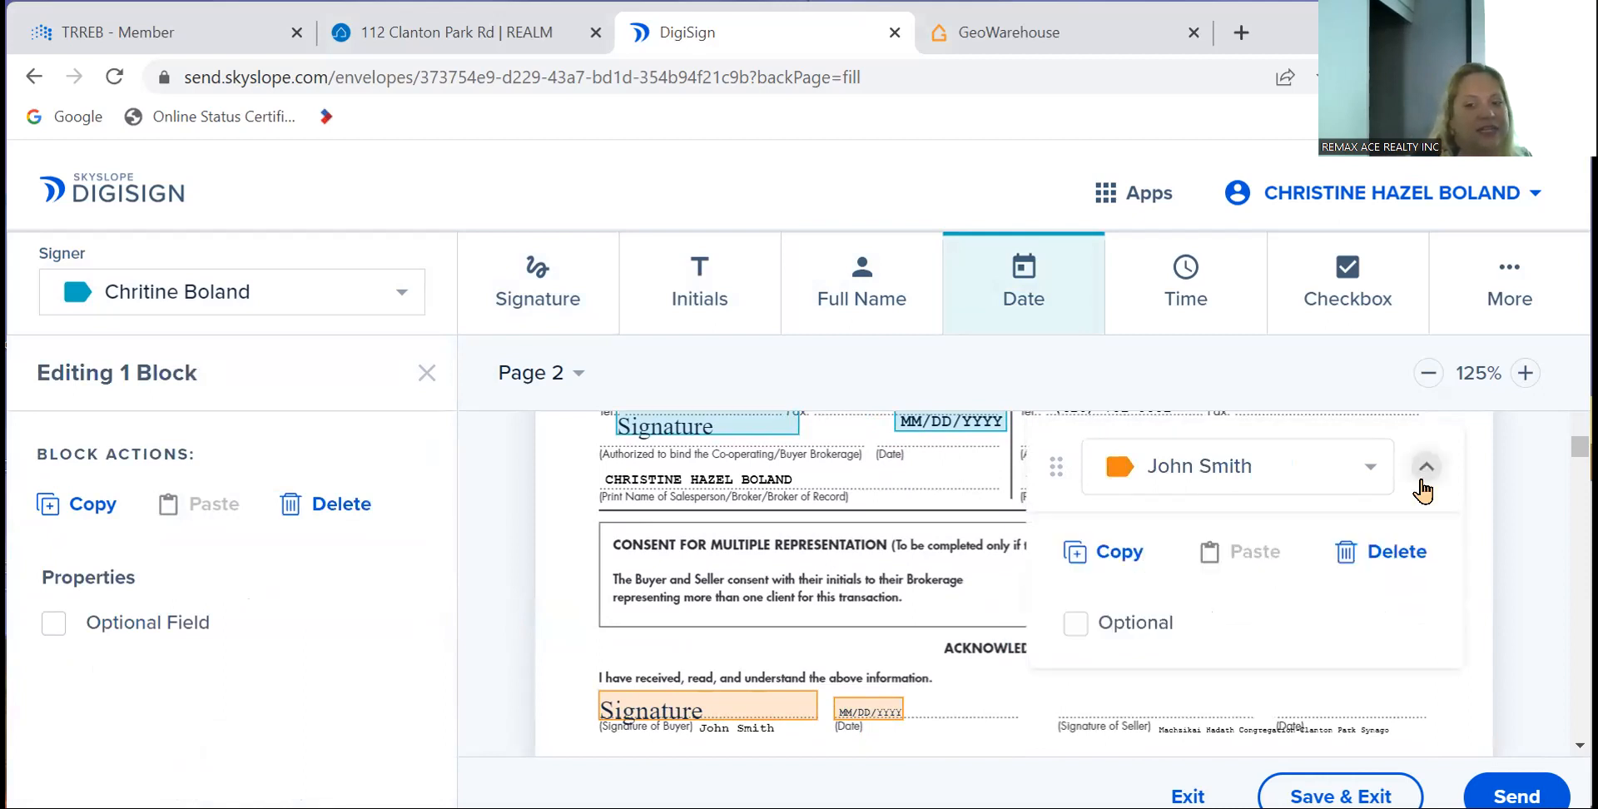
click(1398, 553)
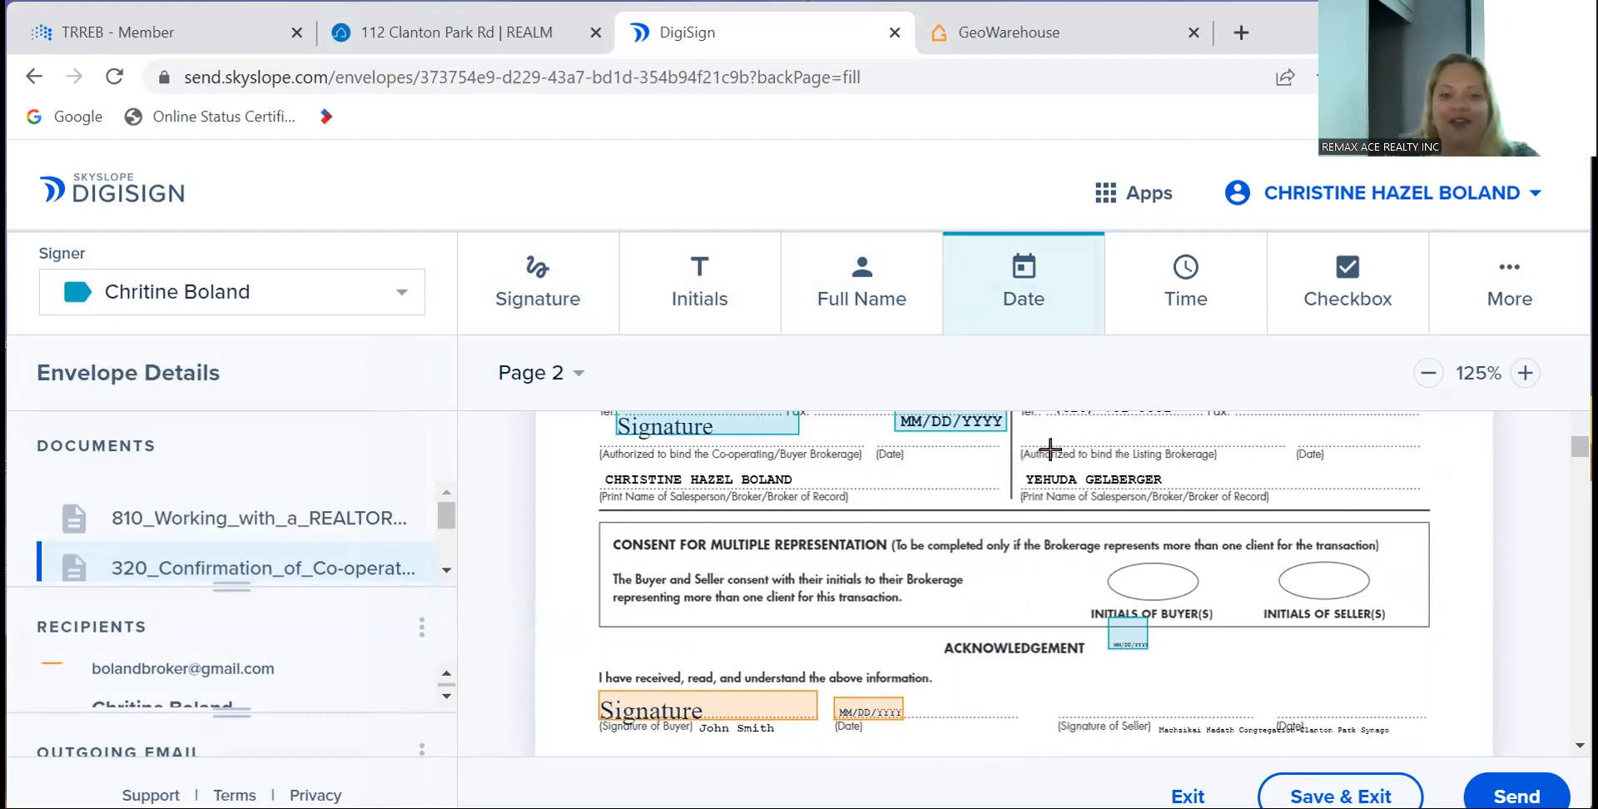
scroll(1047, 448, up, 5)
scroll(1050, 450, down, 4)
scroll(1050, 449, down, 3)
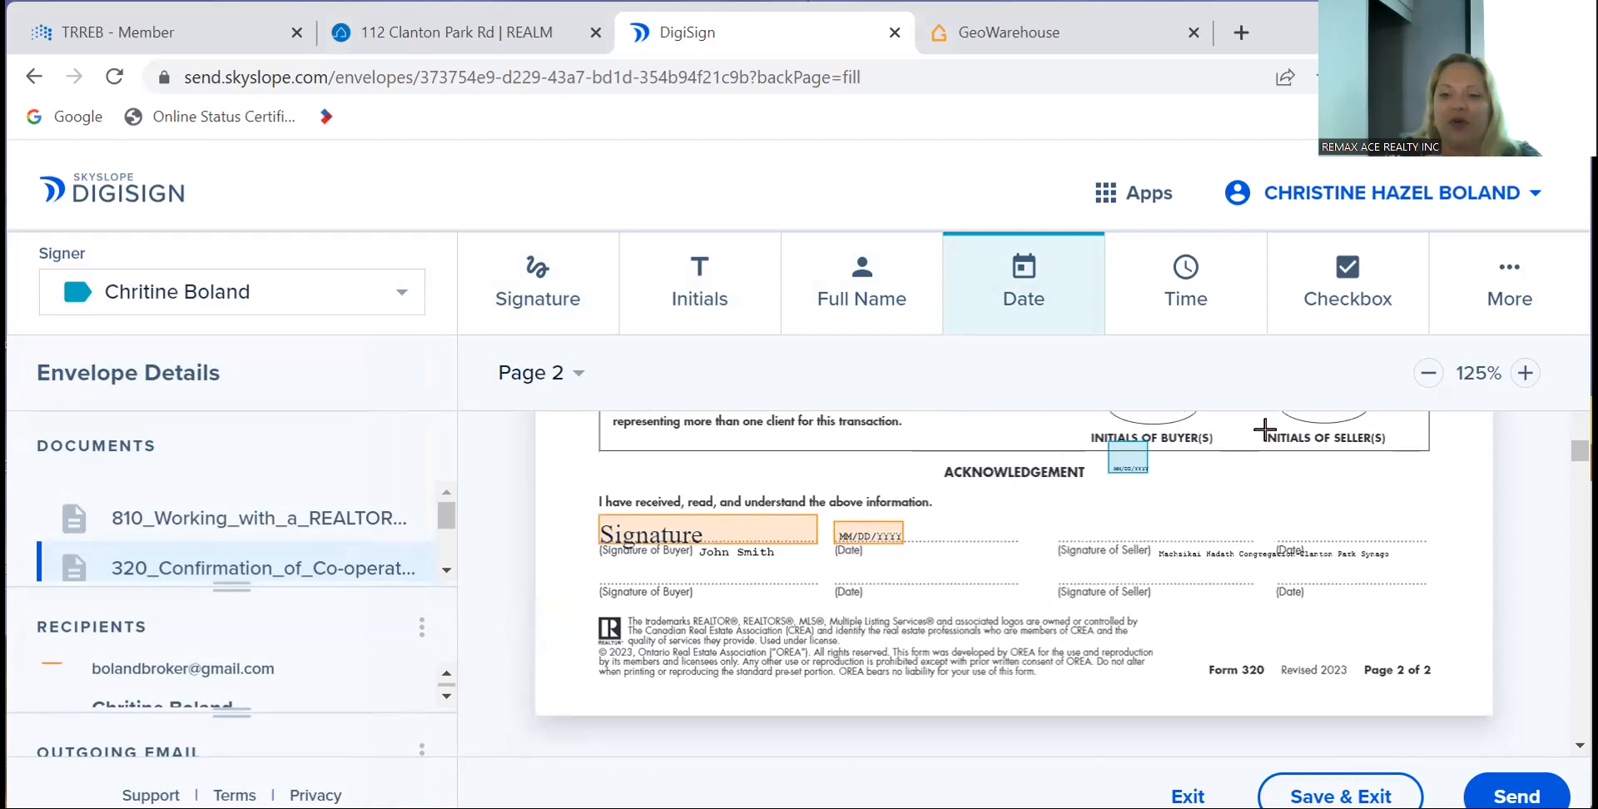
click(1492, 285)
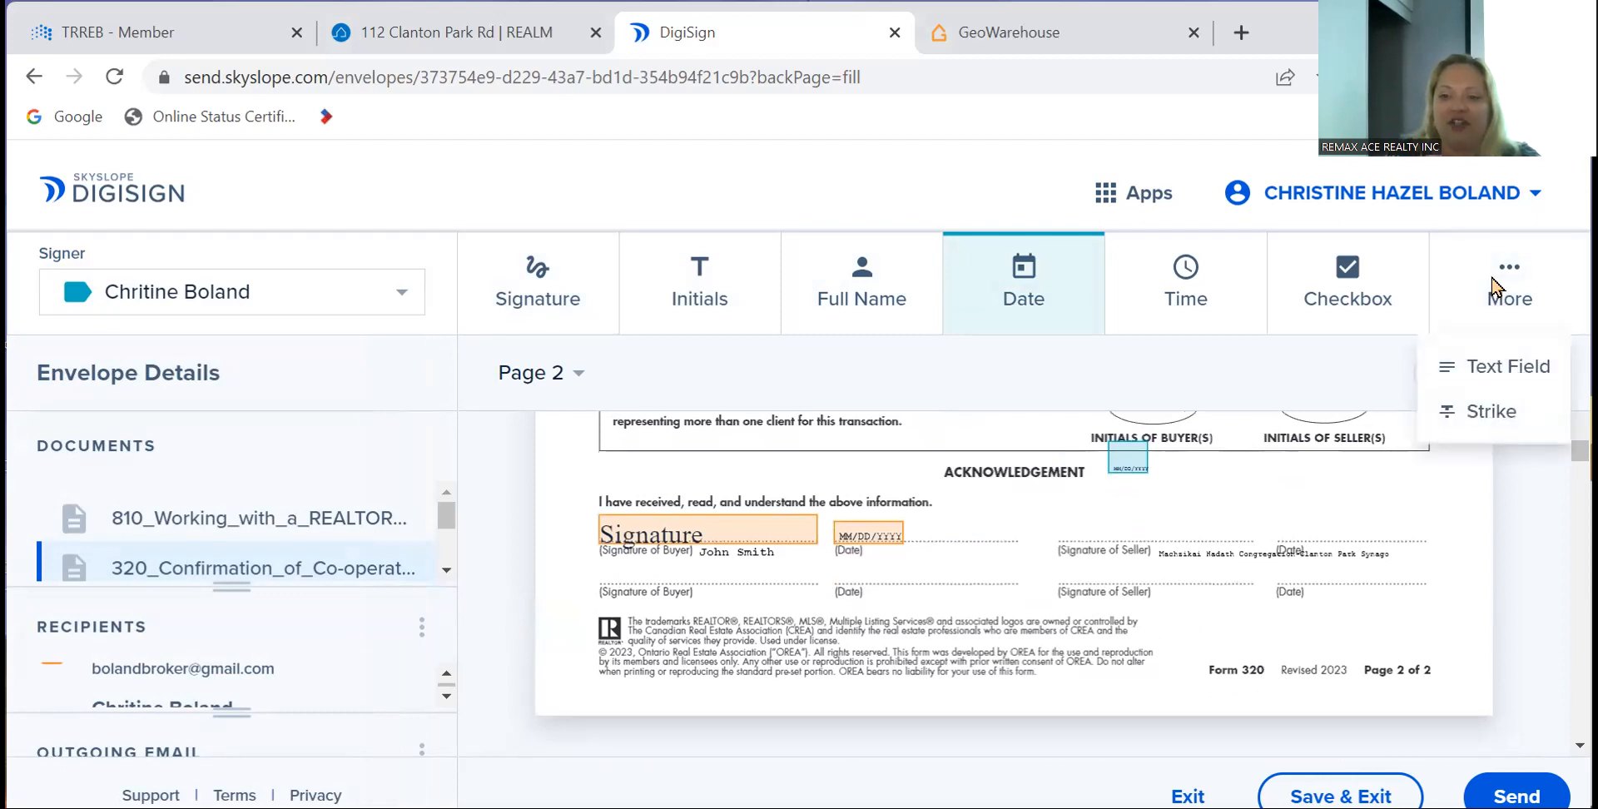
- Add a text field on the second buyer signature line containing the buyer's printed name
click(1483, 369)
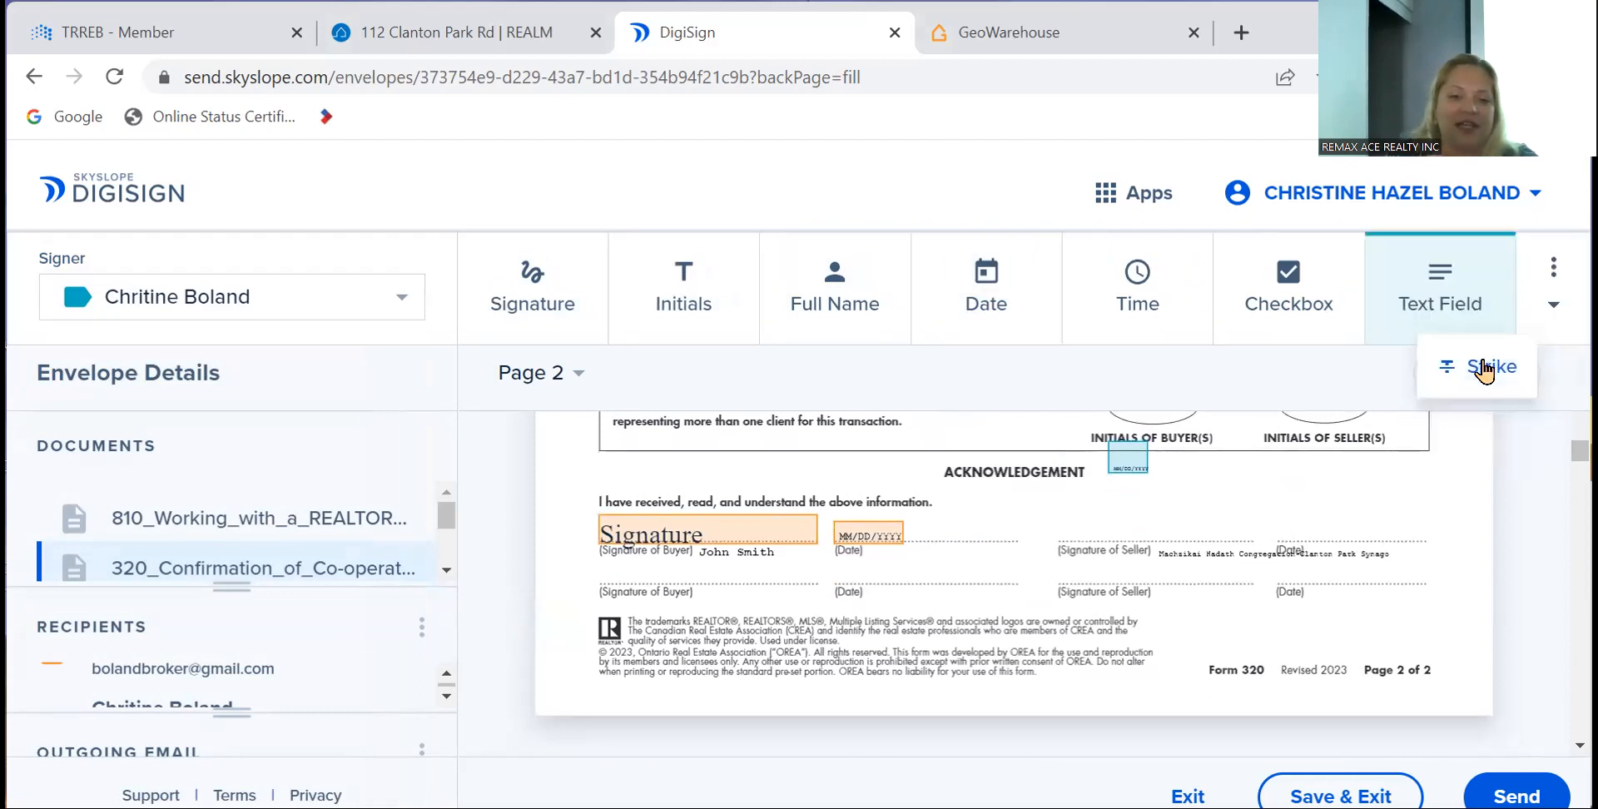
click(600, 551)
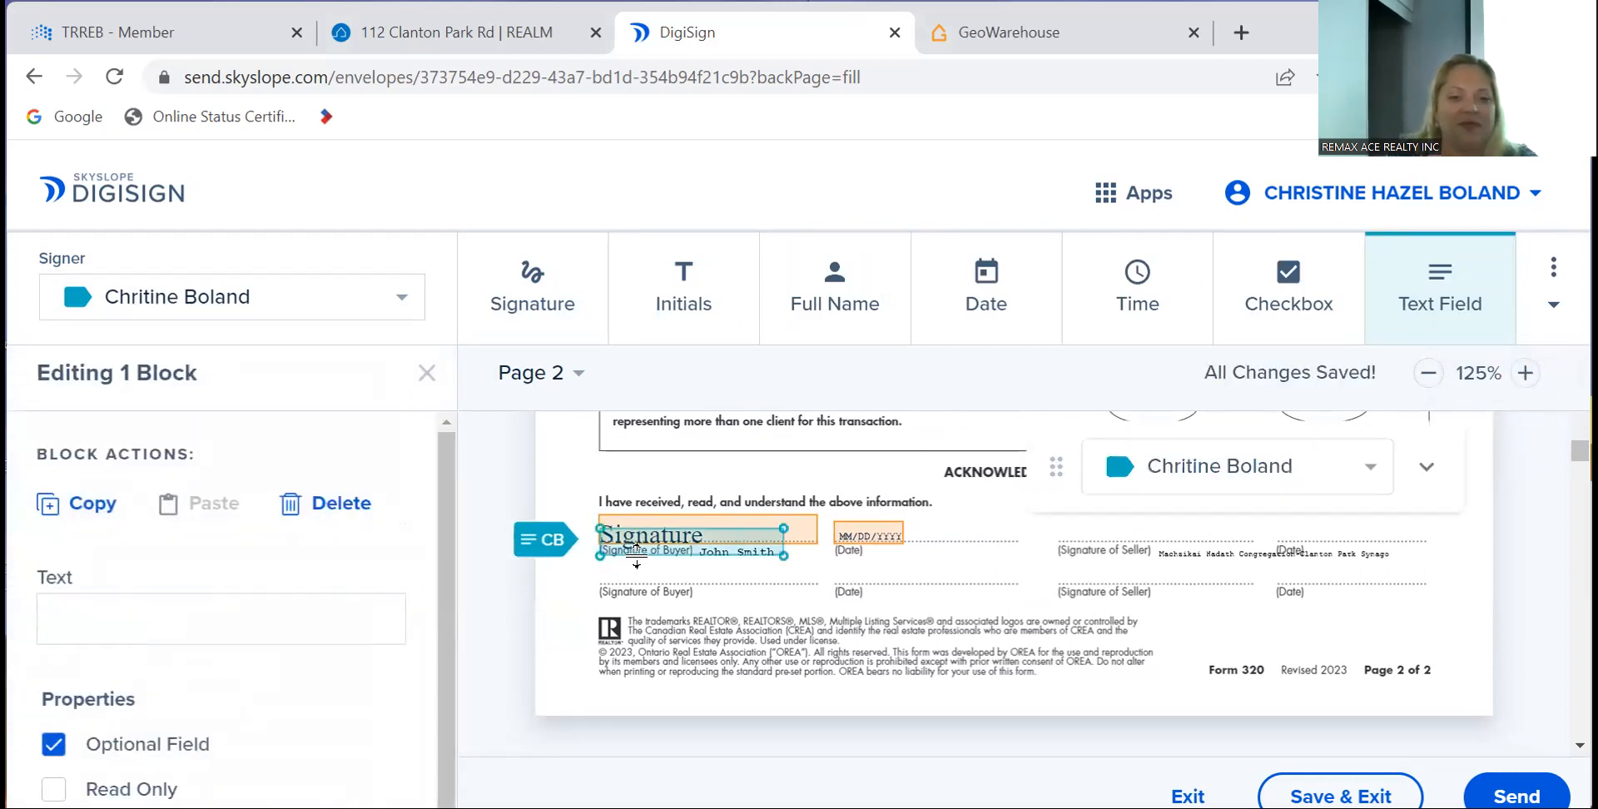
drag(661, 536, 664, 564)
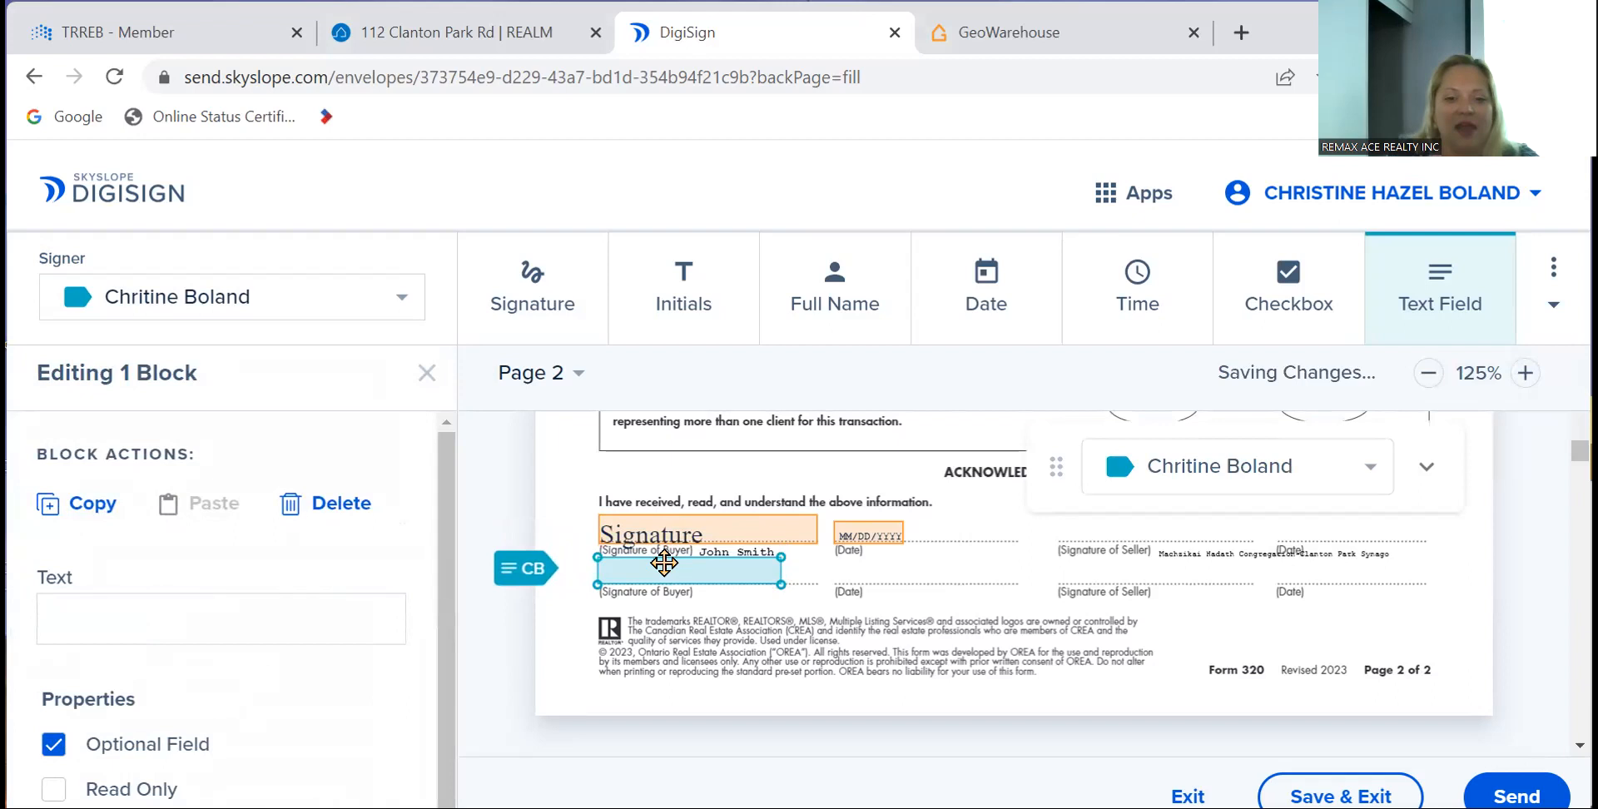
click(736, 571)
text(John Smith)
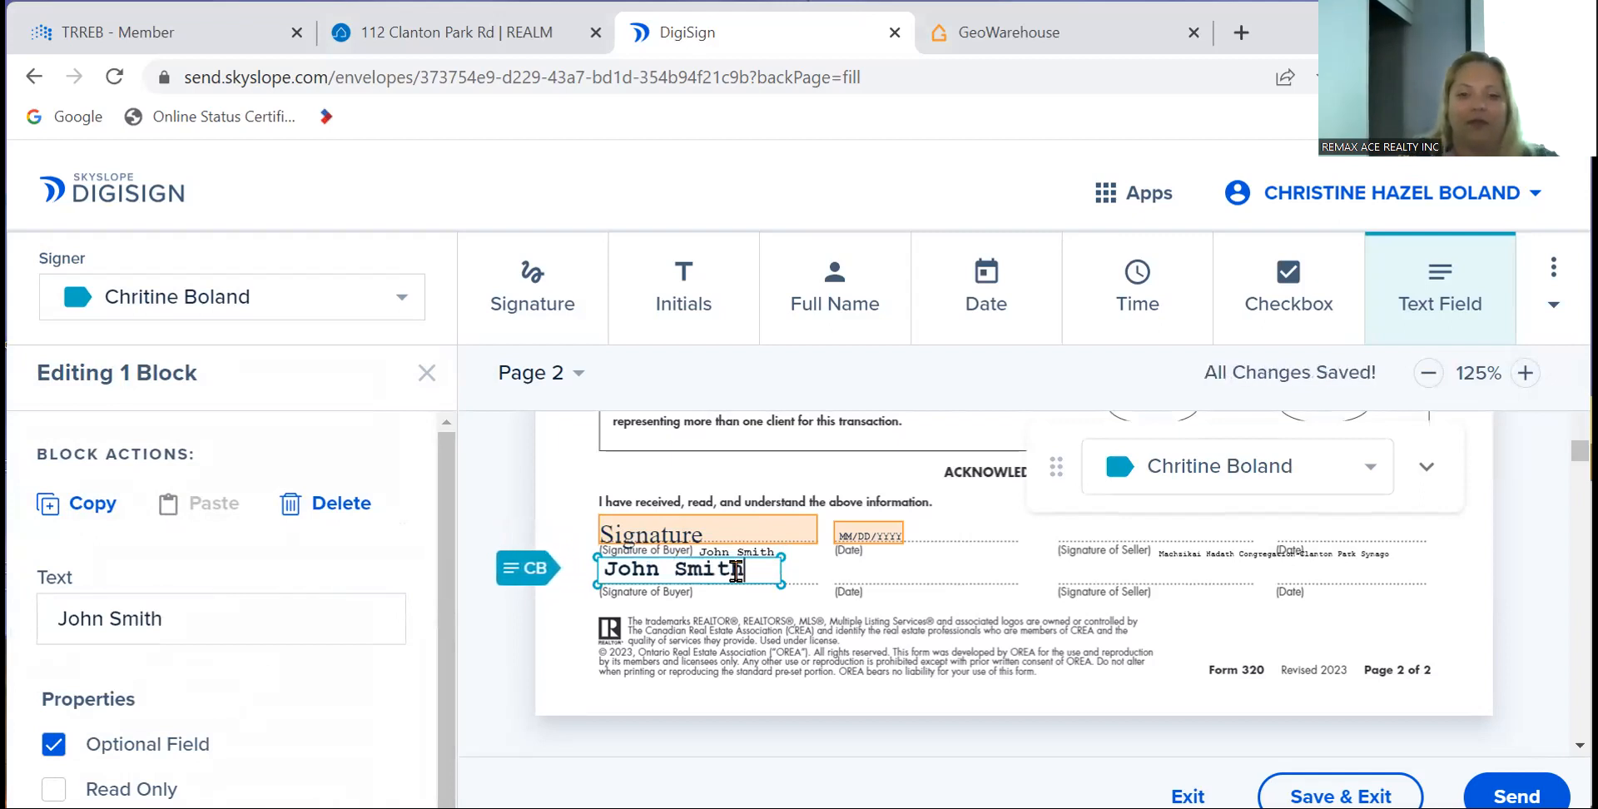
- Remove the extra blank text field from the seller signature line
click(977, 592)
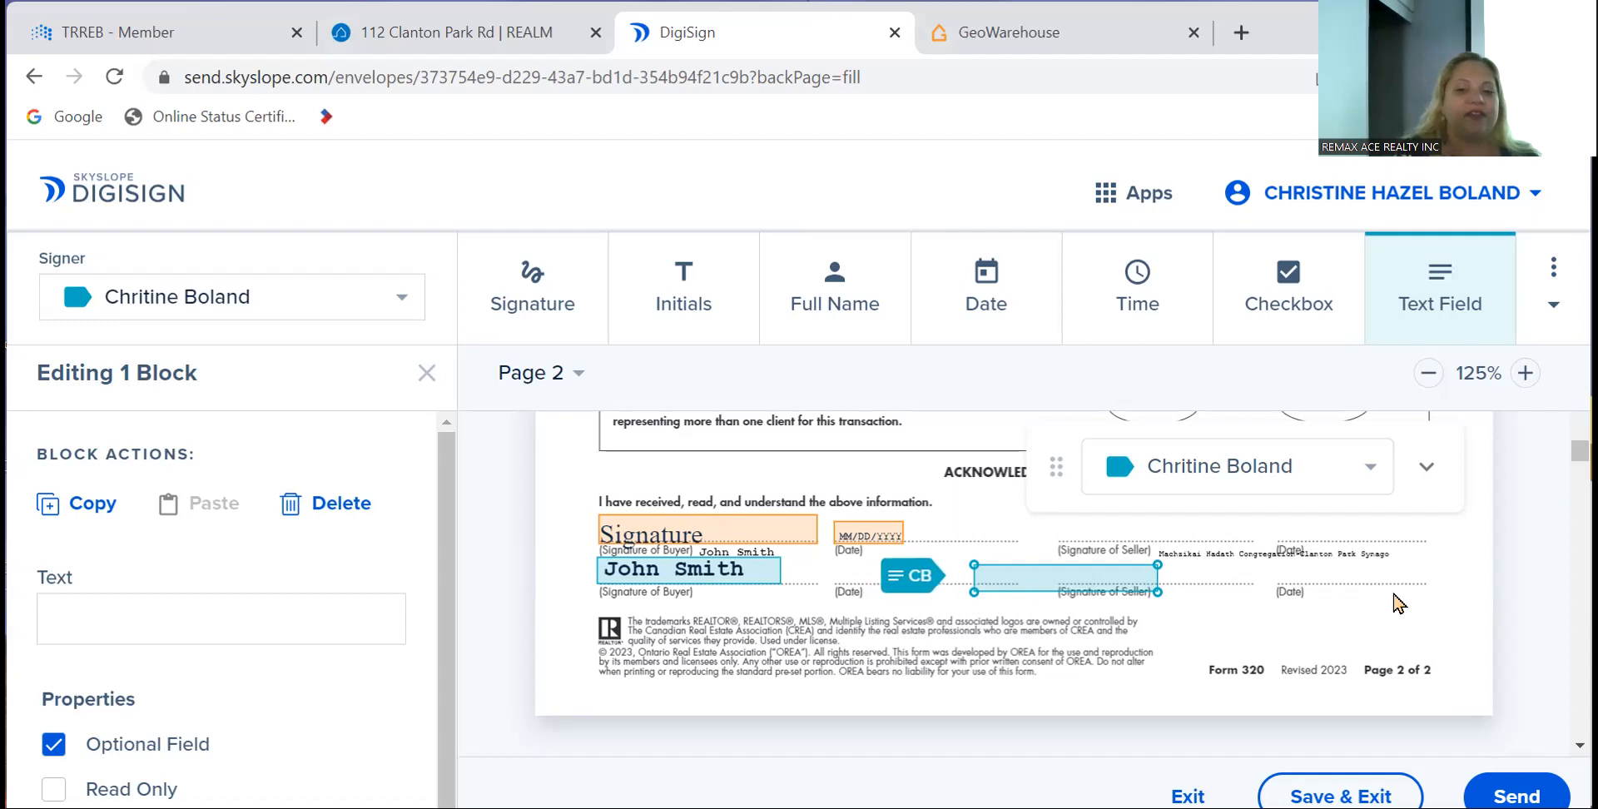
click(1424, 473)
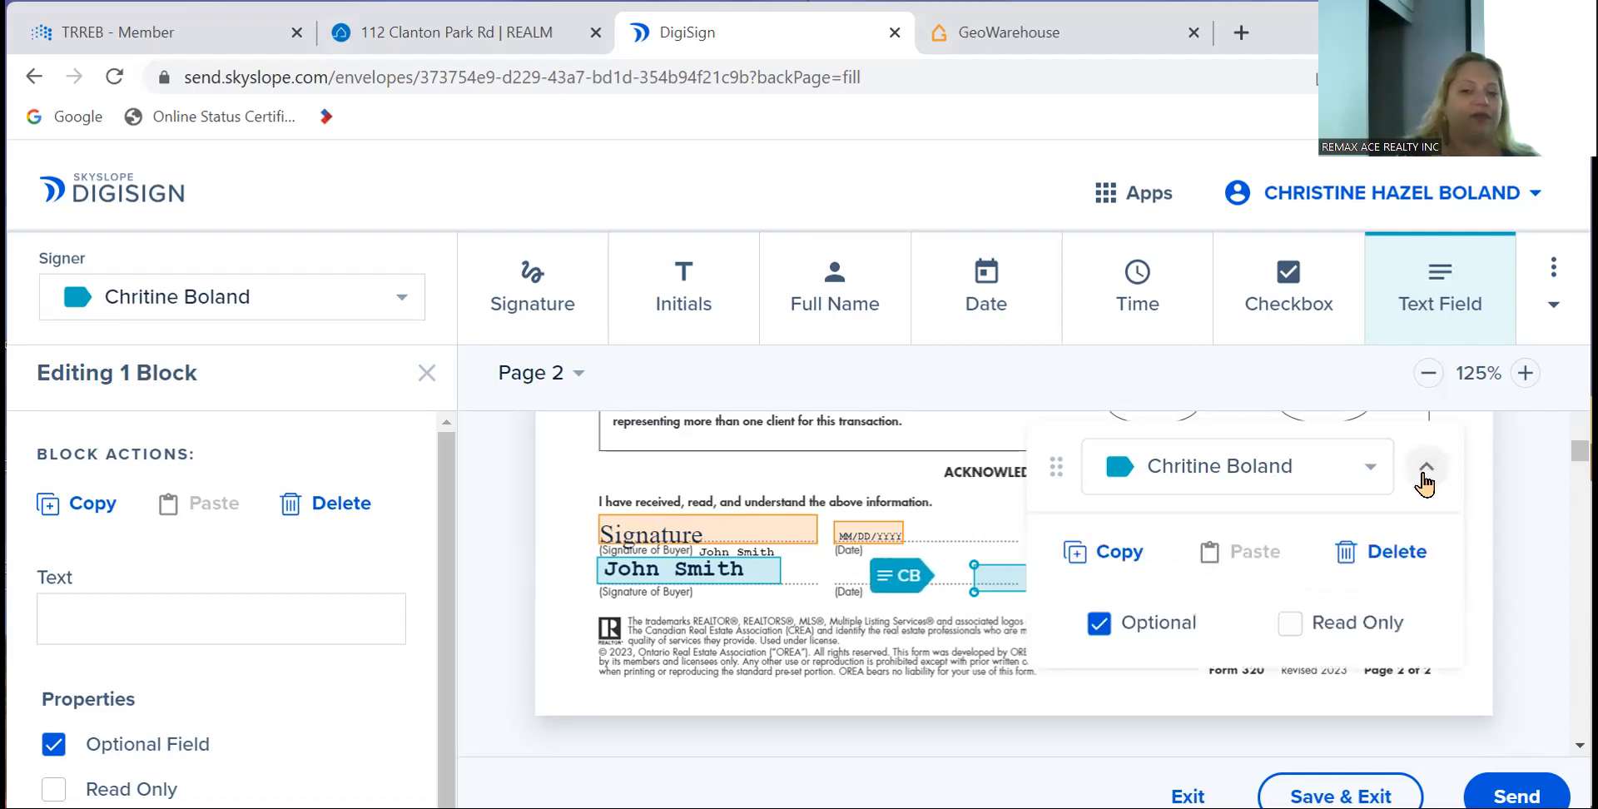
click(1406, 556)
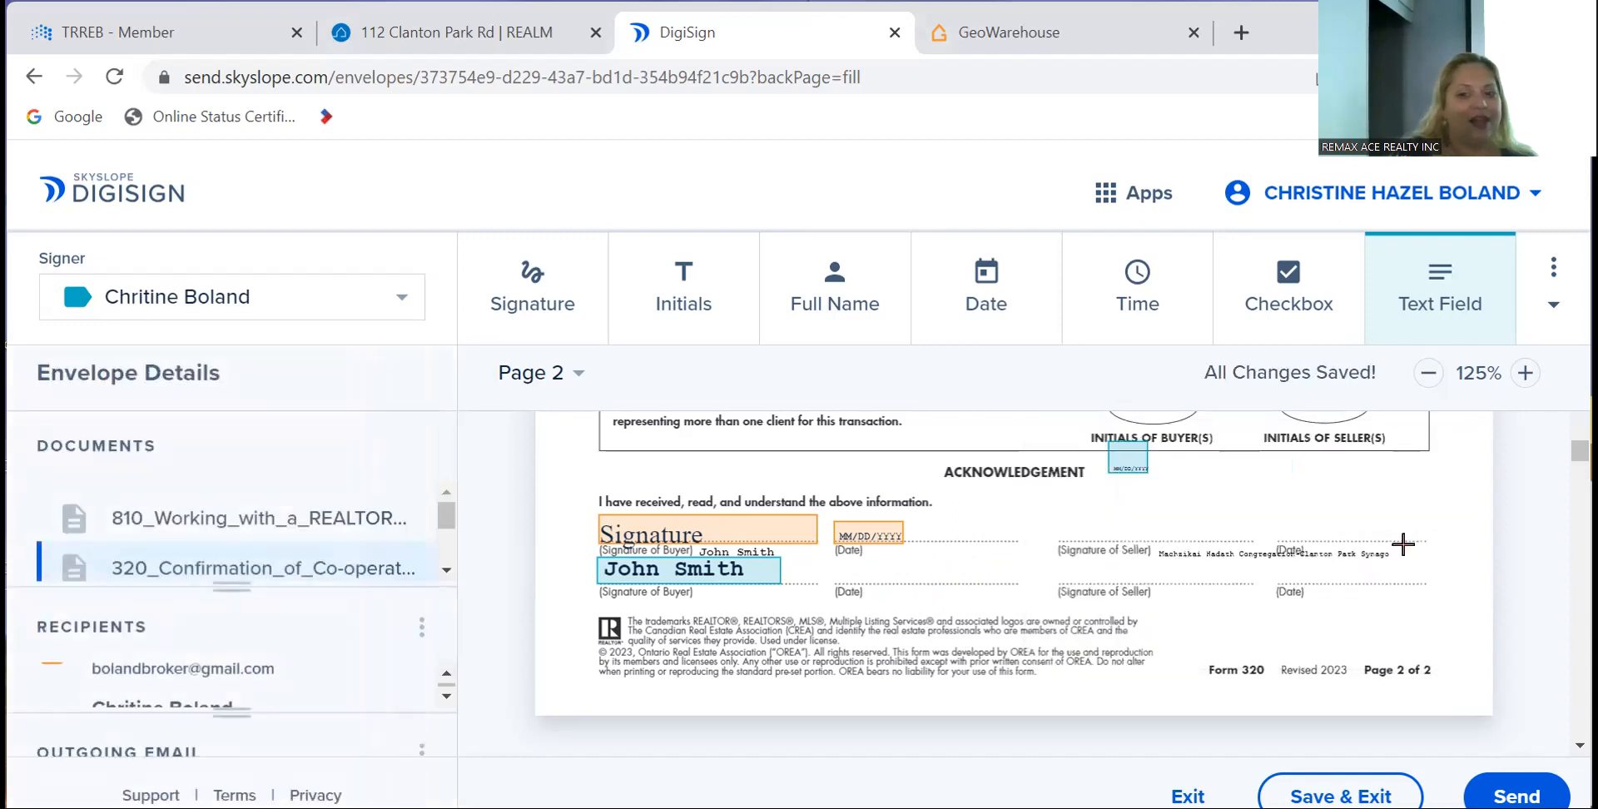
- Delete the Signature block under Signature of Buyer on Form 320's page 2
click(746, 540)
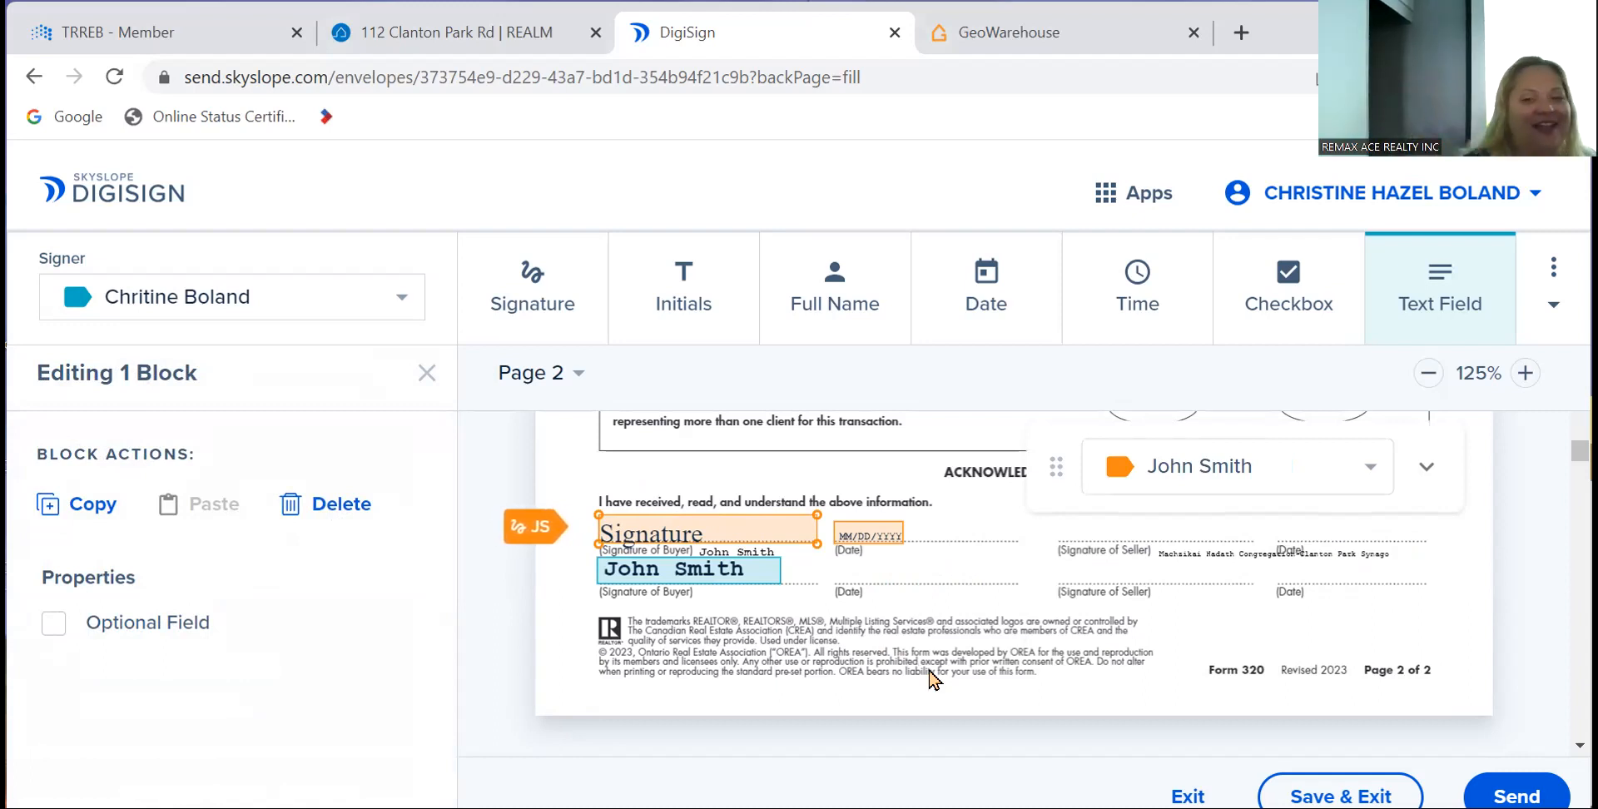
click(1441, 476)
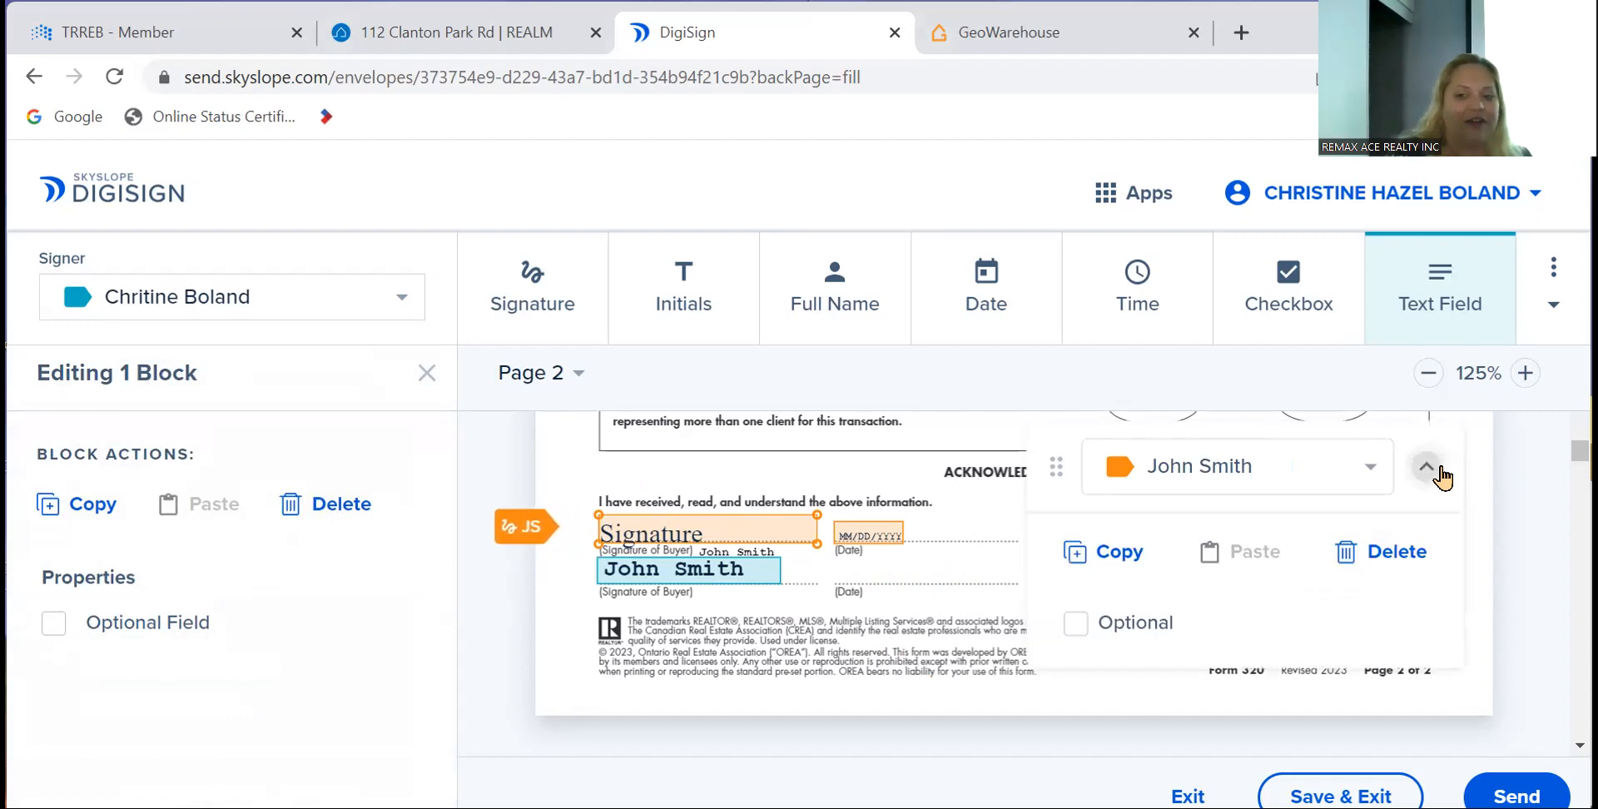
click(1441, 476)
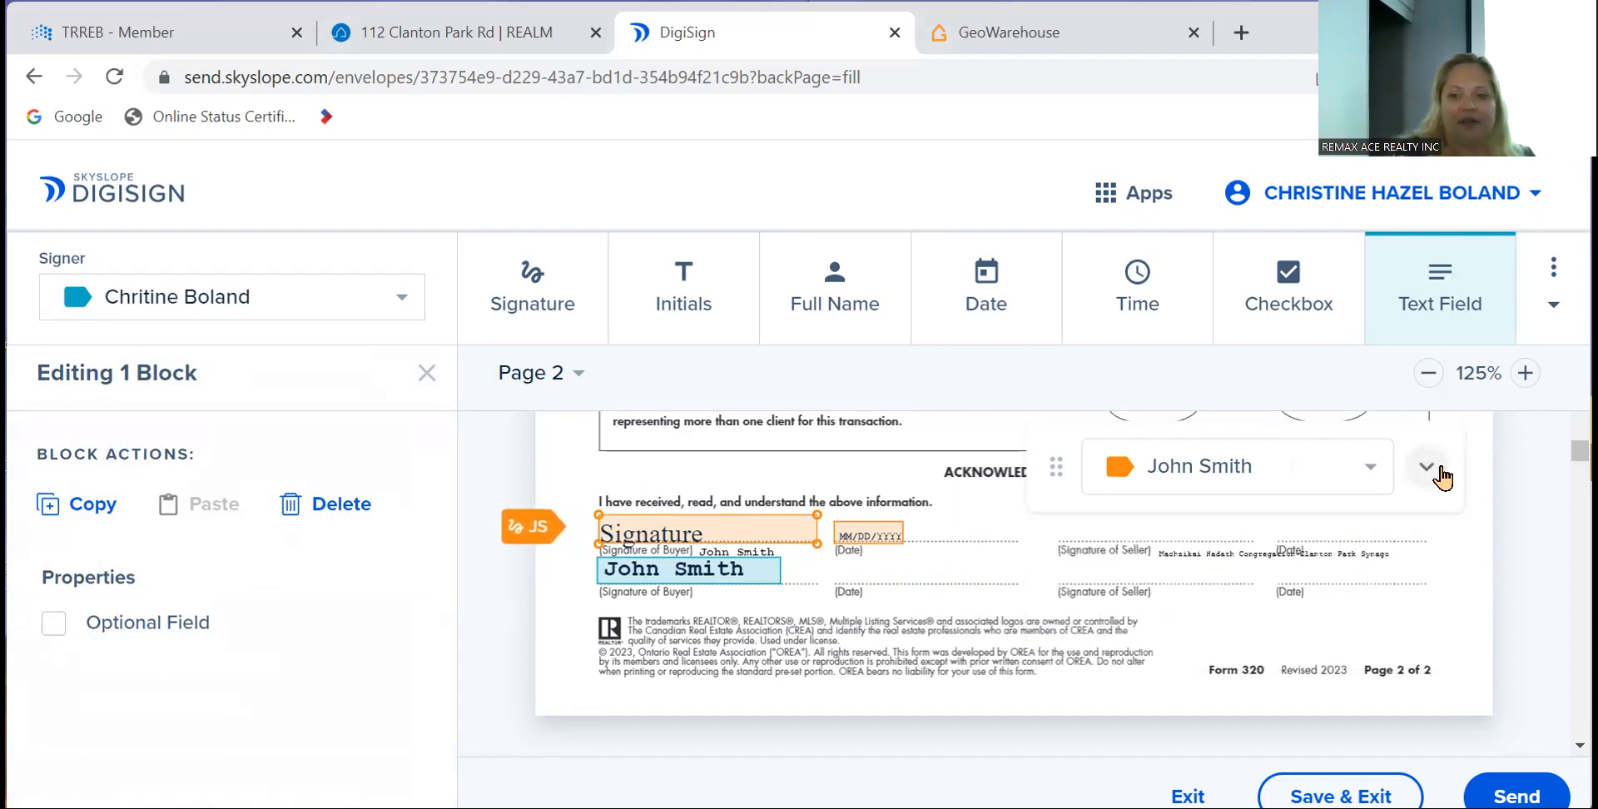
click(304, 508)
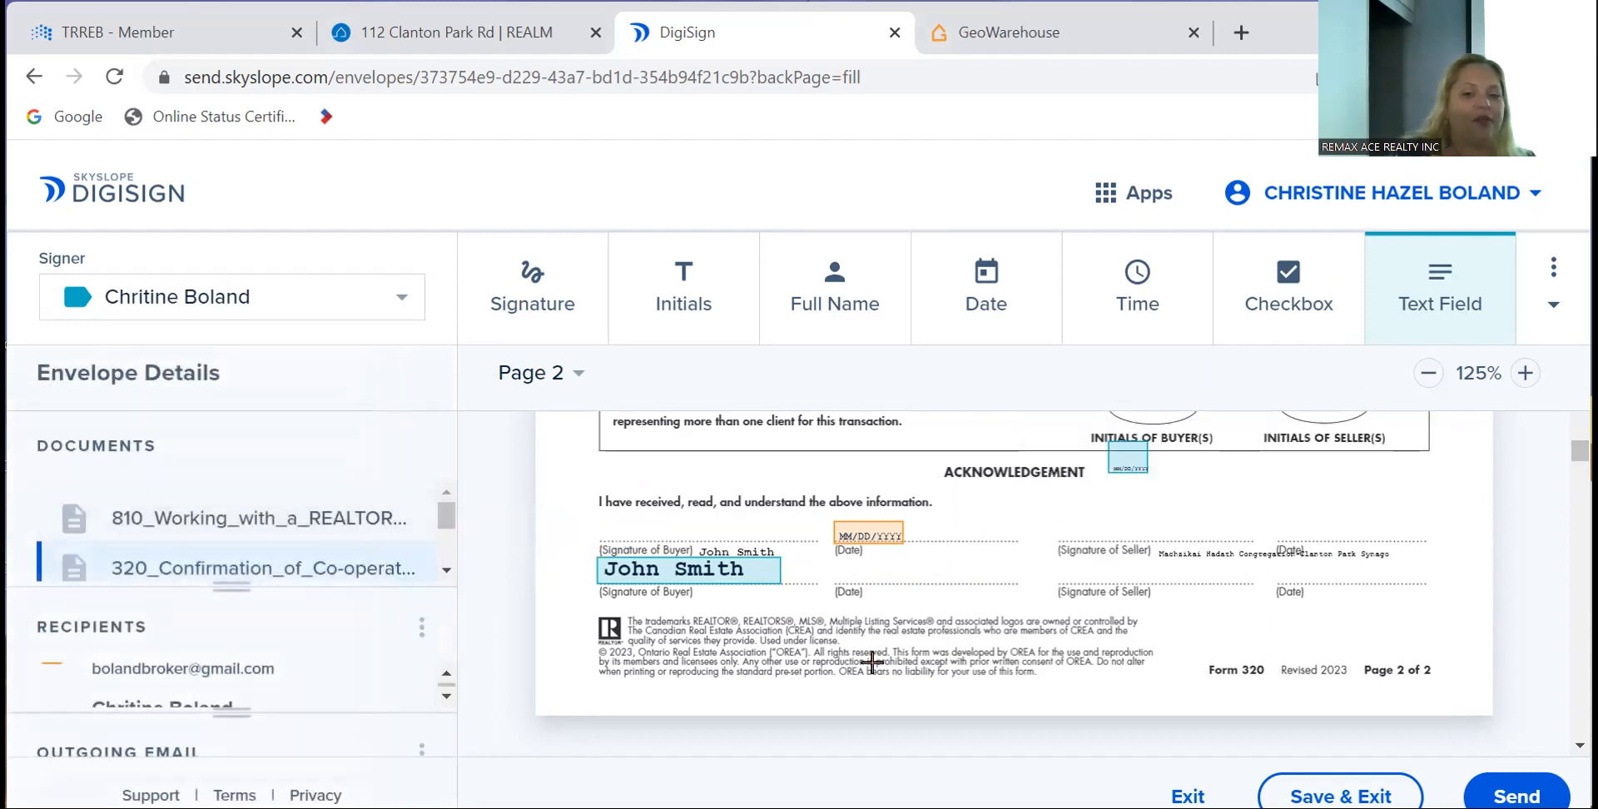
click(713, 576)
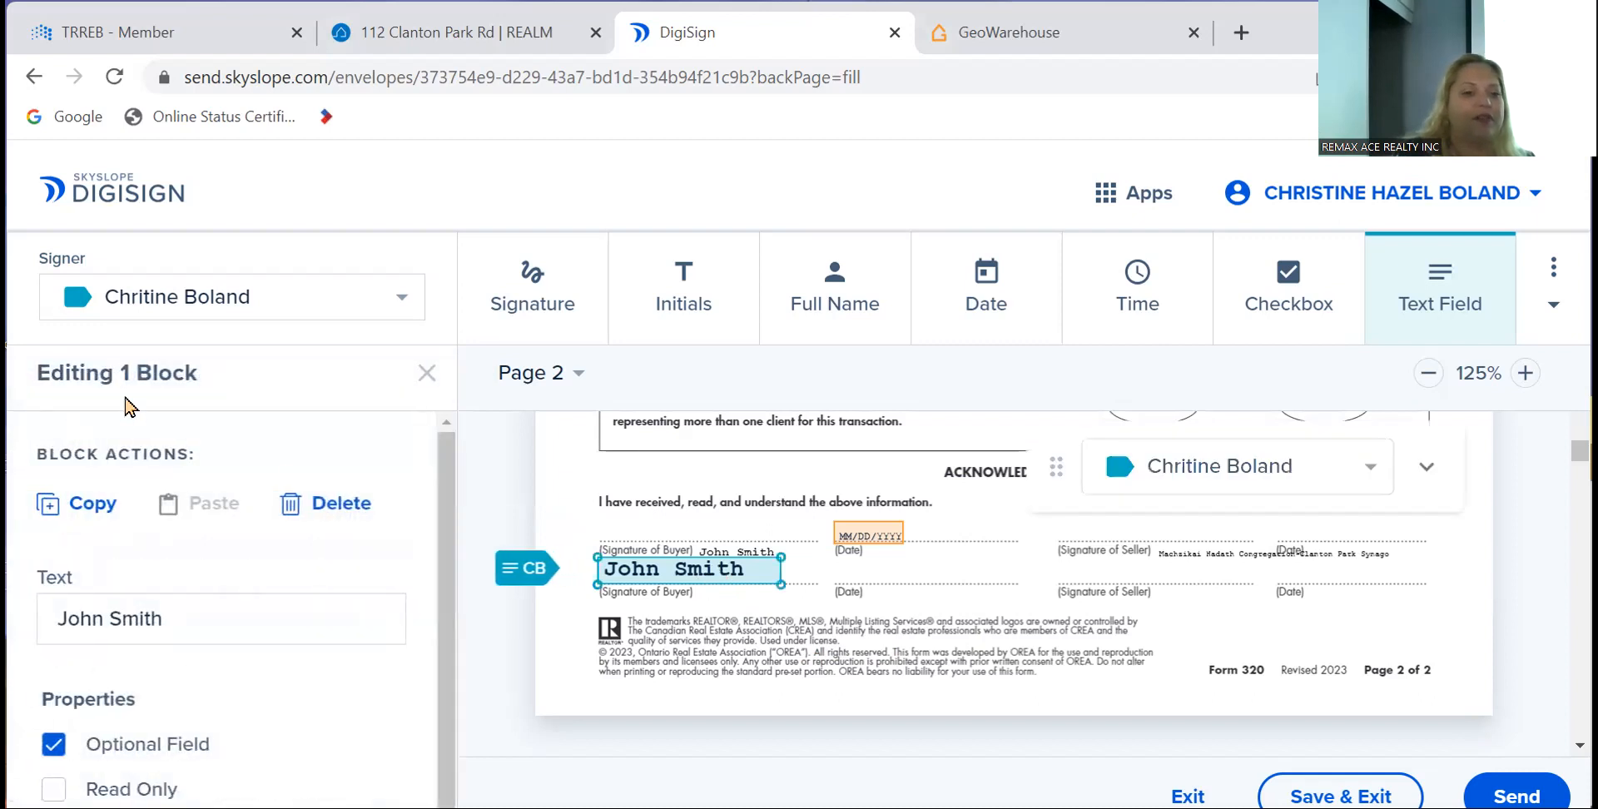
- Close editing of the buyer name text field to return to Envelope Details
click(424, 373)
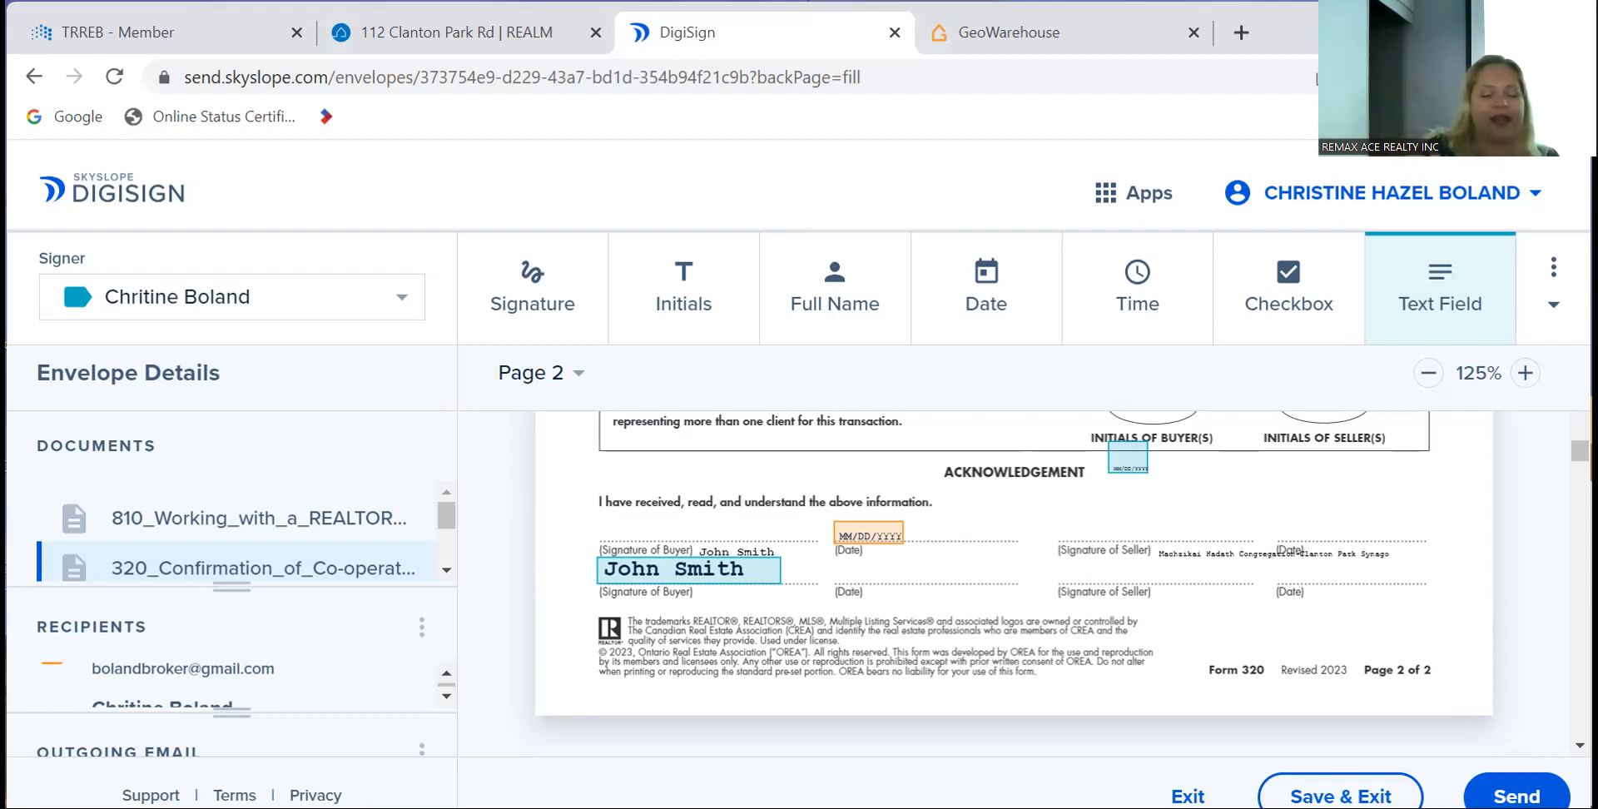
- Launch SkySlope Forms from the TRREB member page and browse the 15-file Files list
click(118, 44)
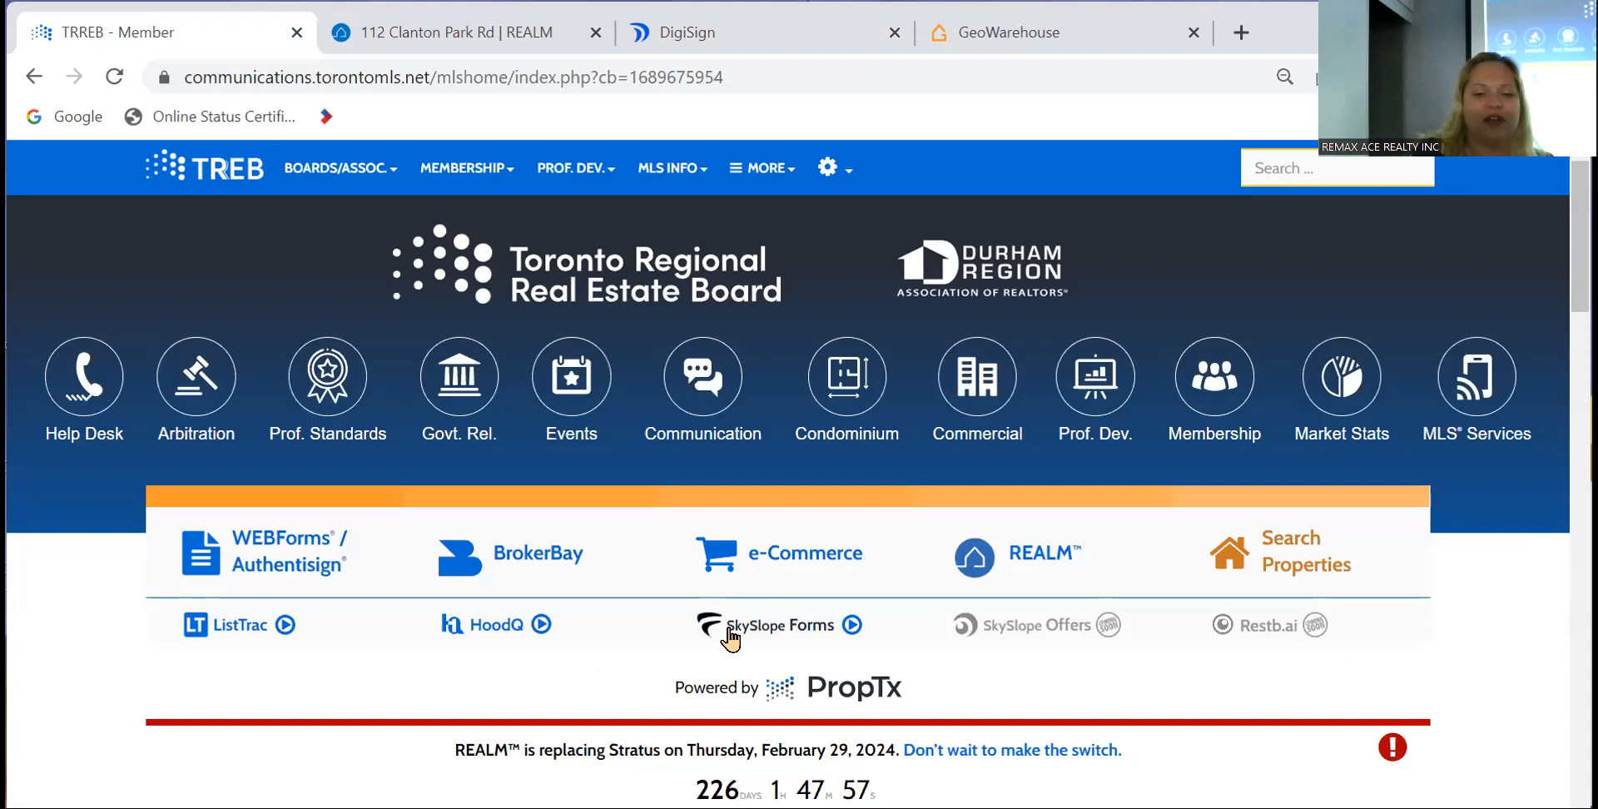
click(730, 637)
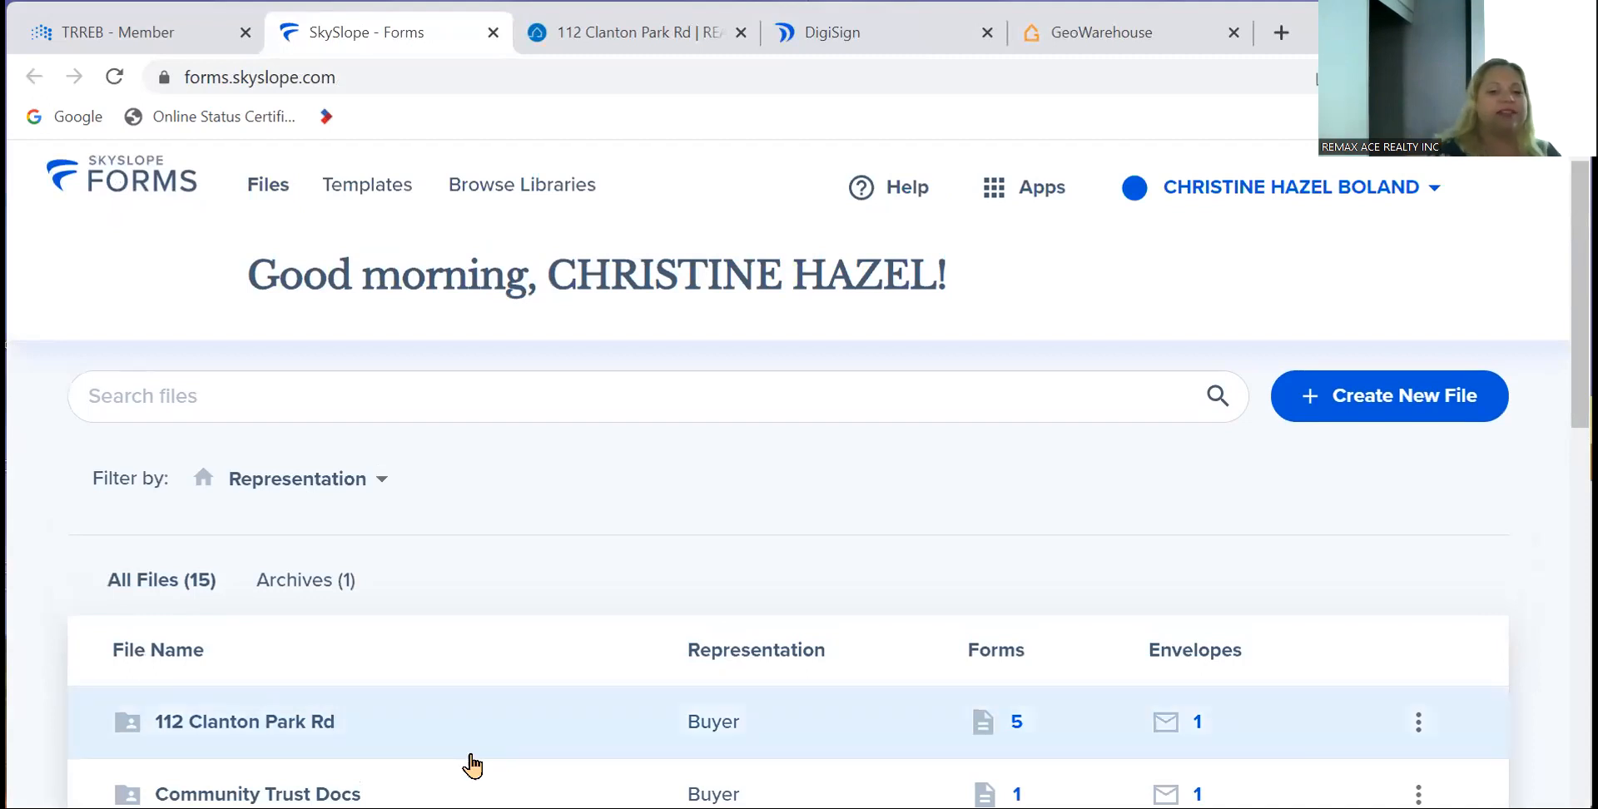
scroll(466, 762, down, 10)
scroll(467, 761, down, 2)
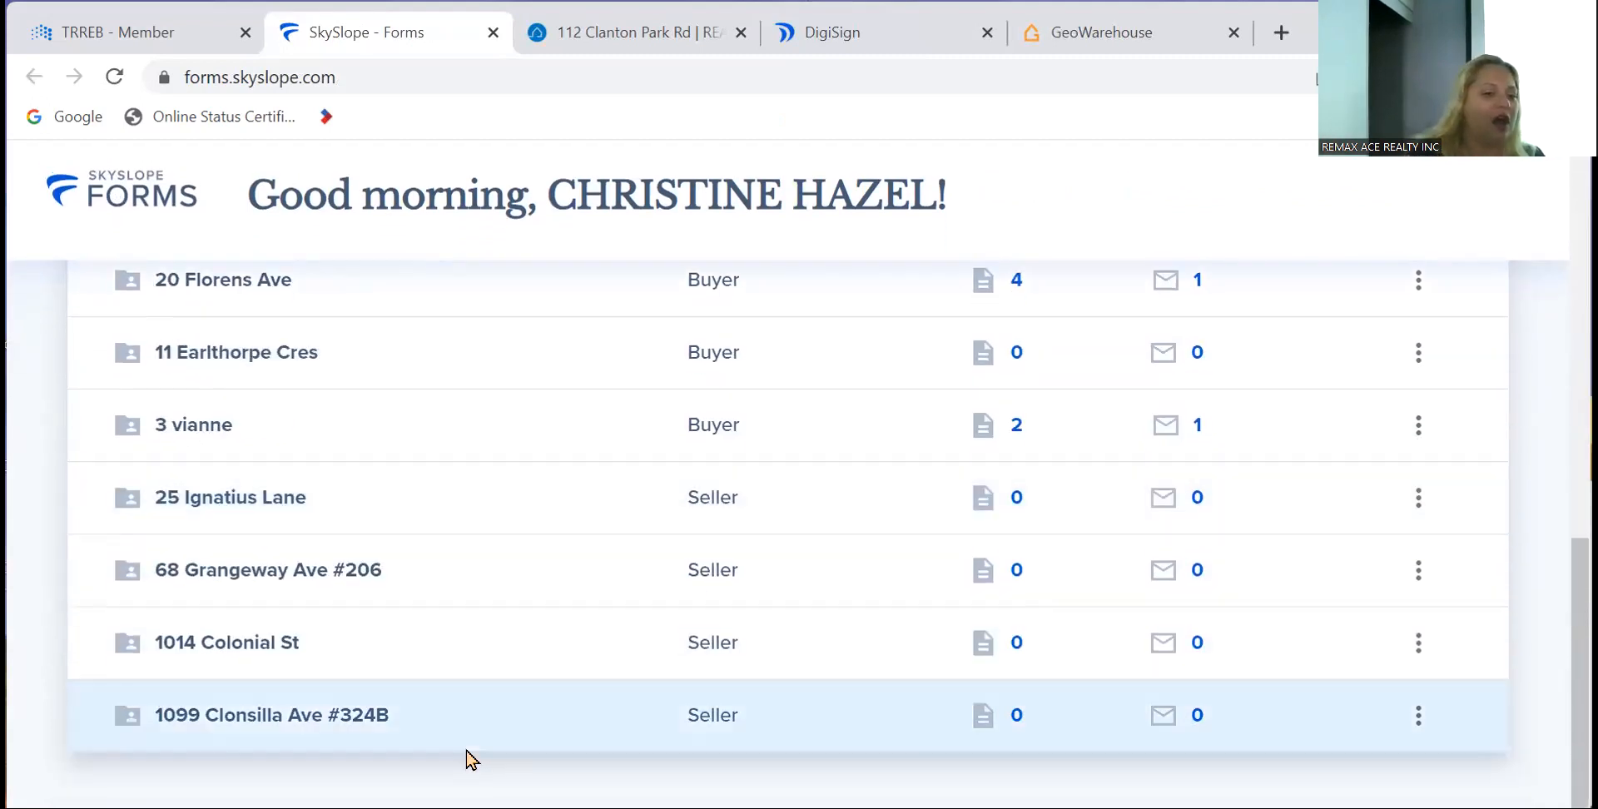
scroll(467, 761, up, 10)
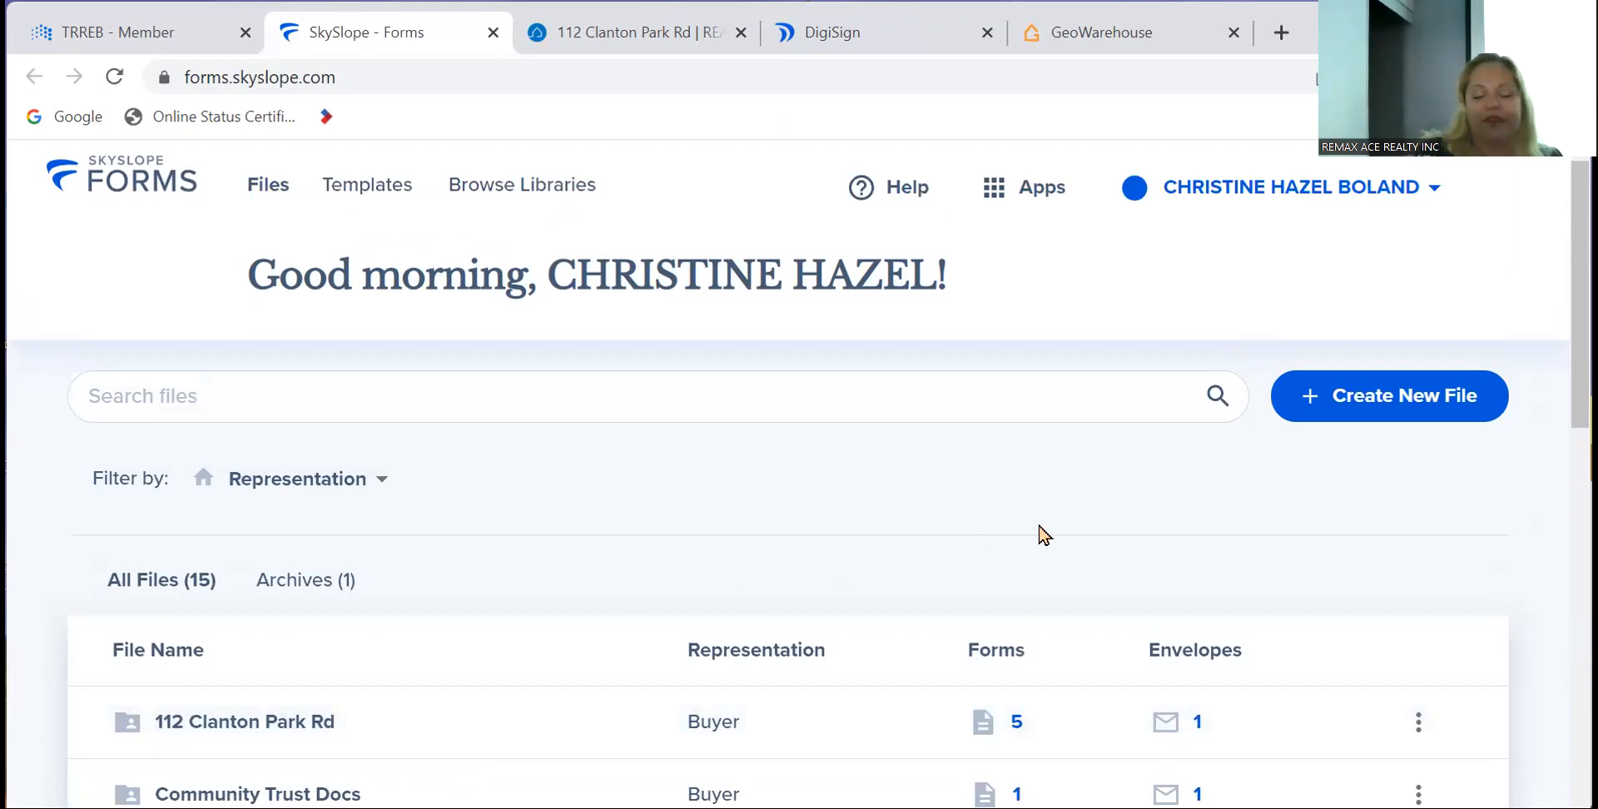
- Start a new Seller file with the client's first and last name and the property street address
click(1361, 431)
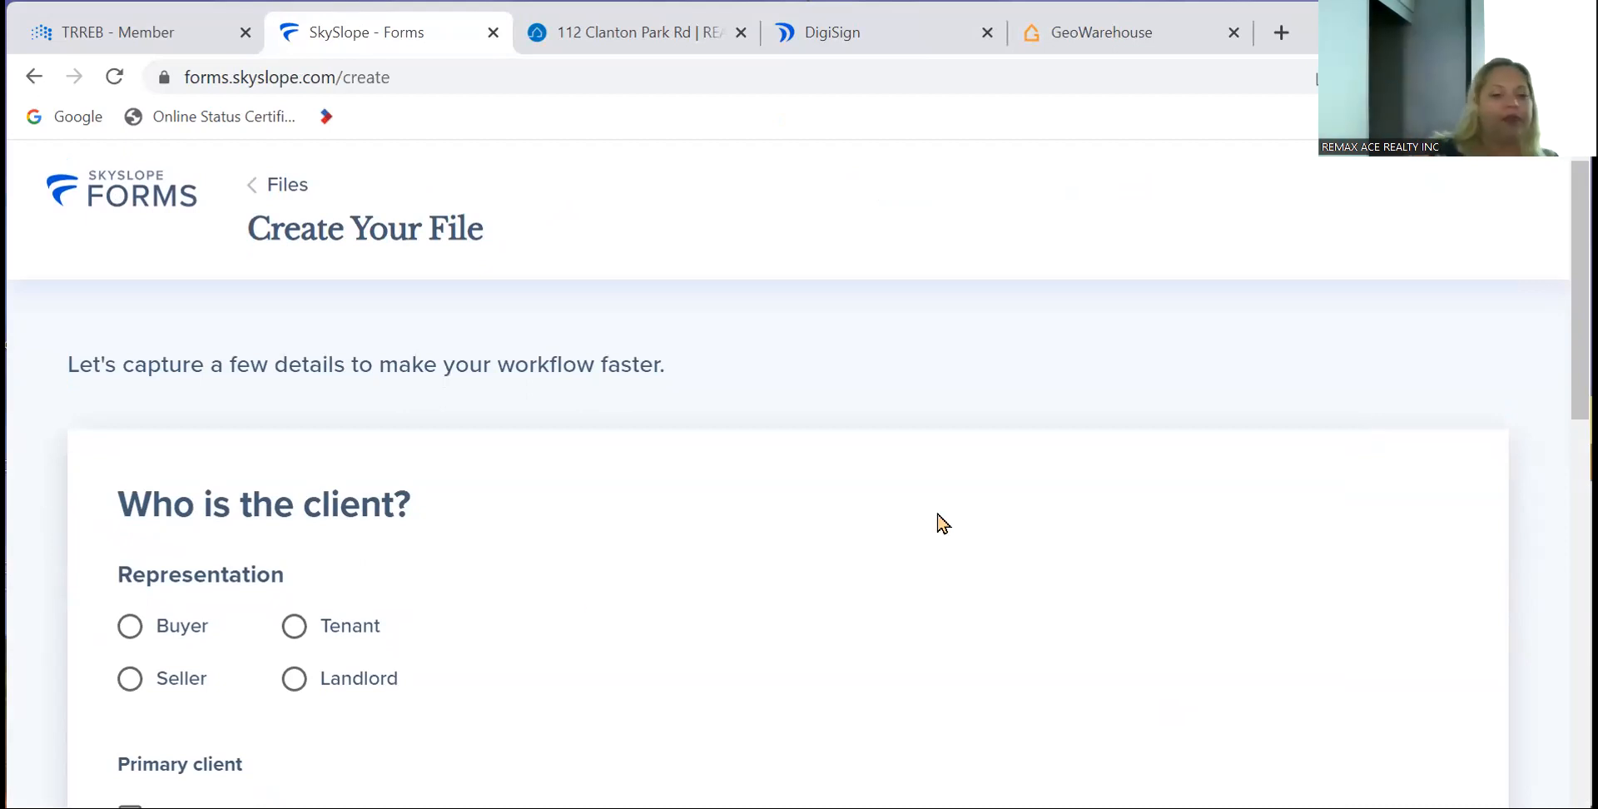
scroll(556, 606, down, 3)
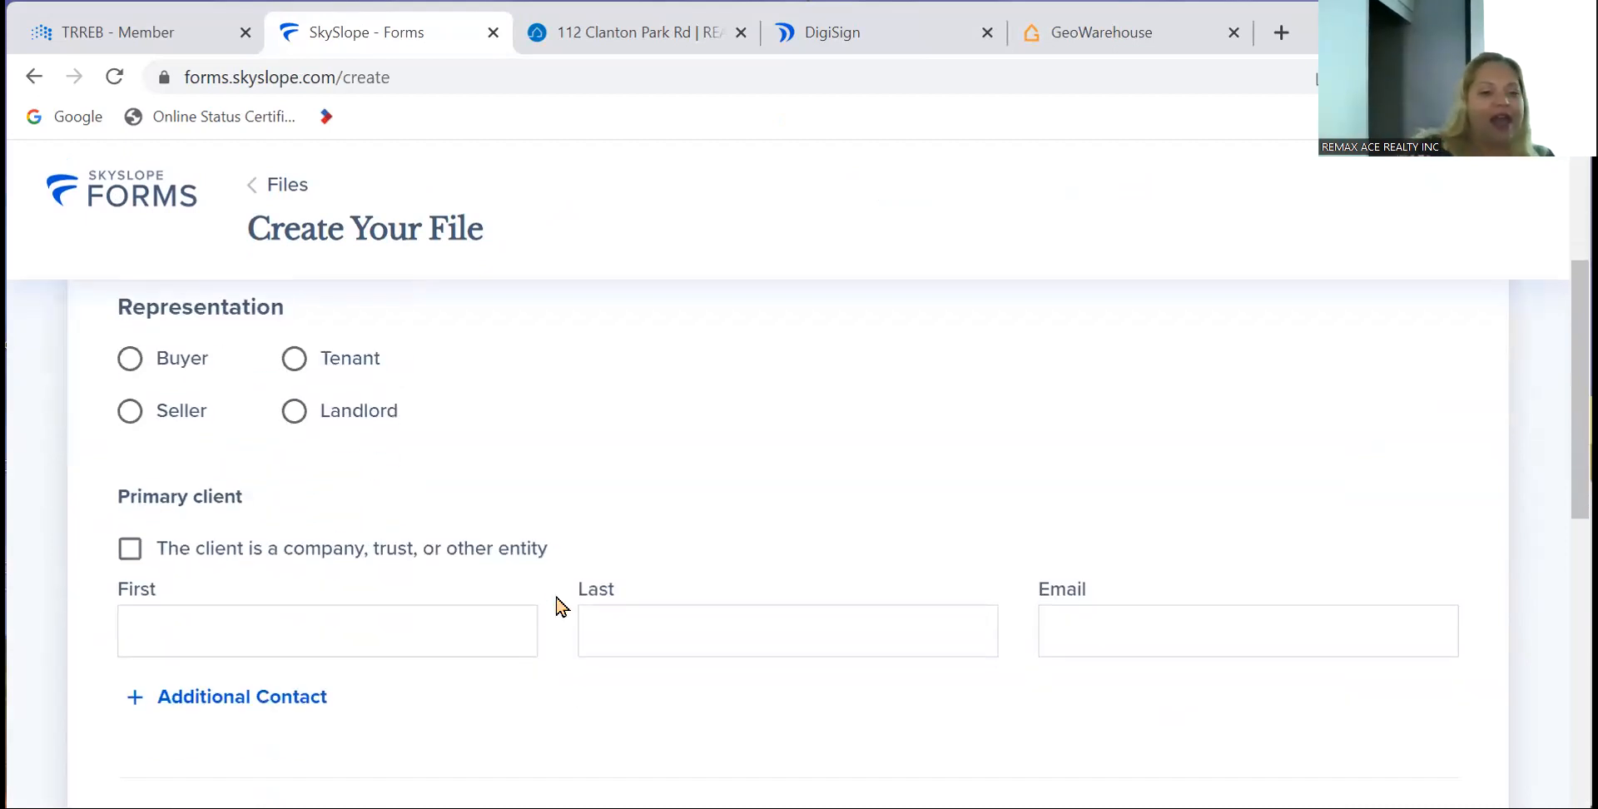
click(129, 420)
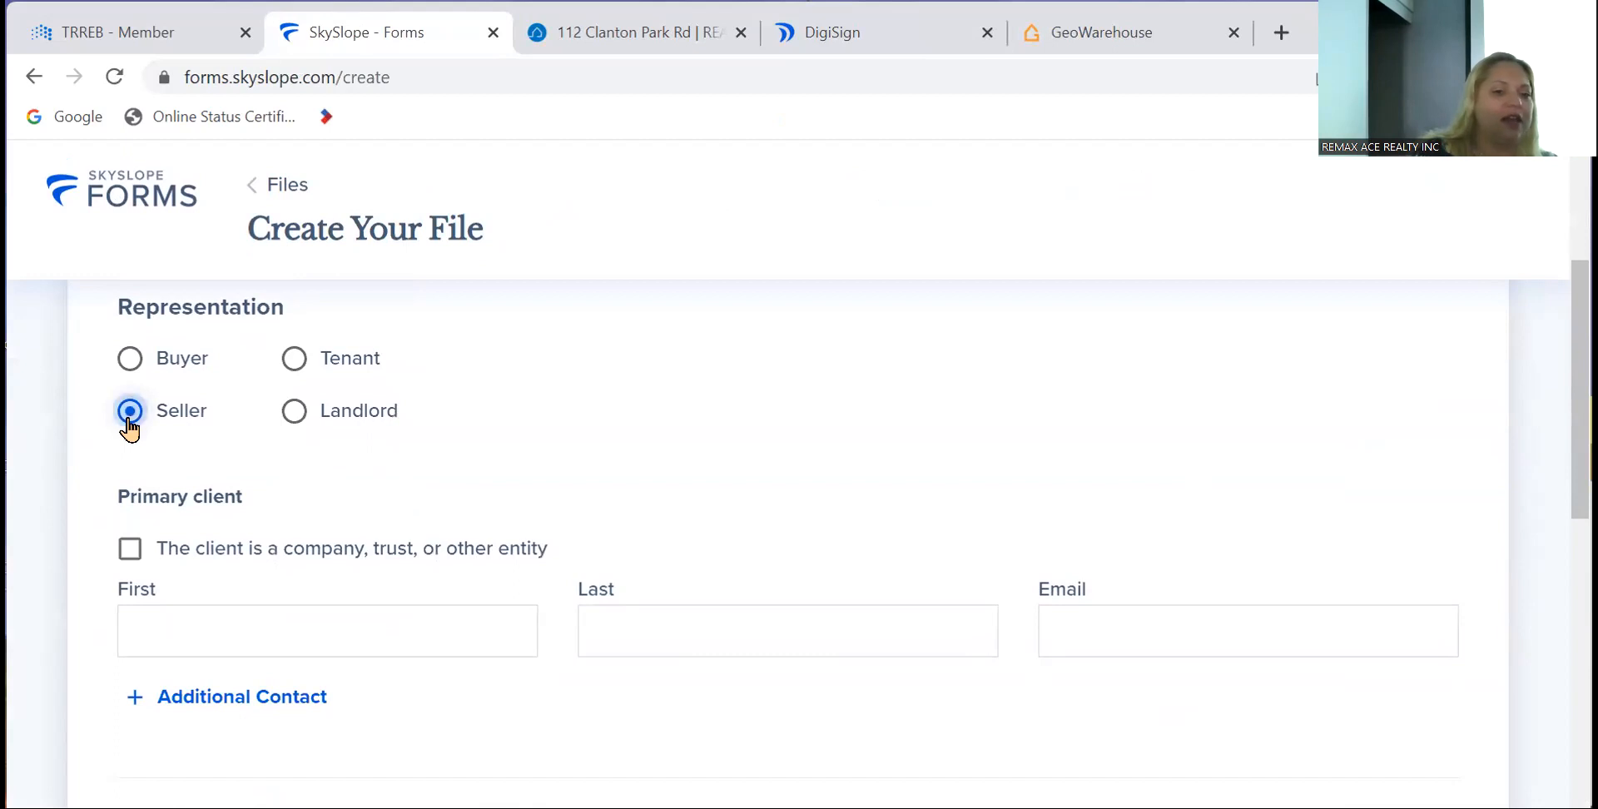
click(265, 629)
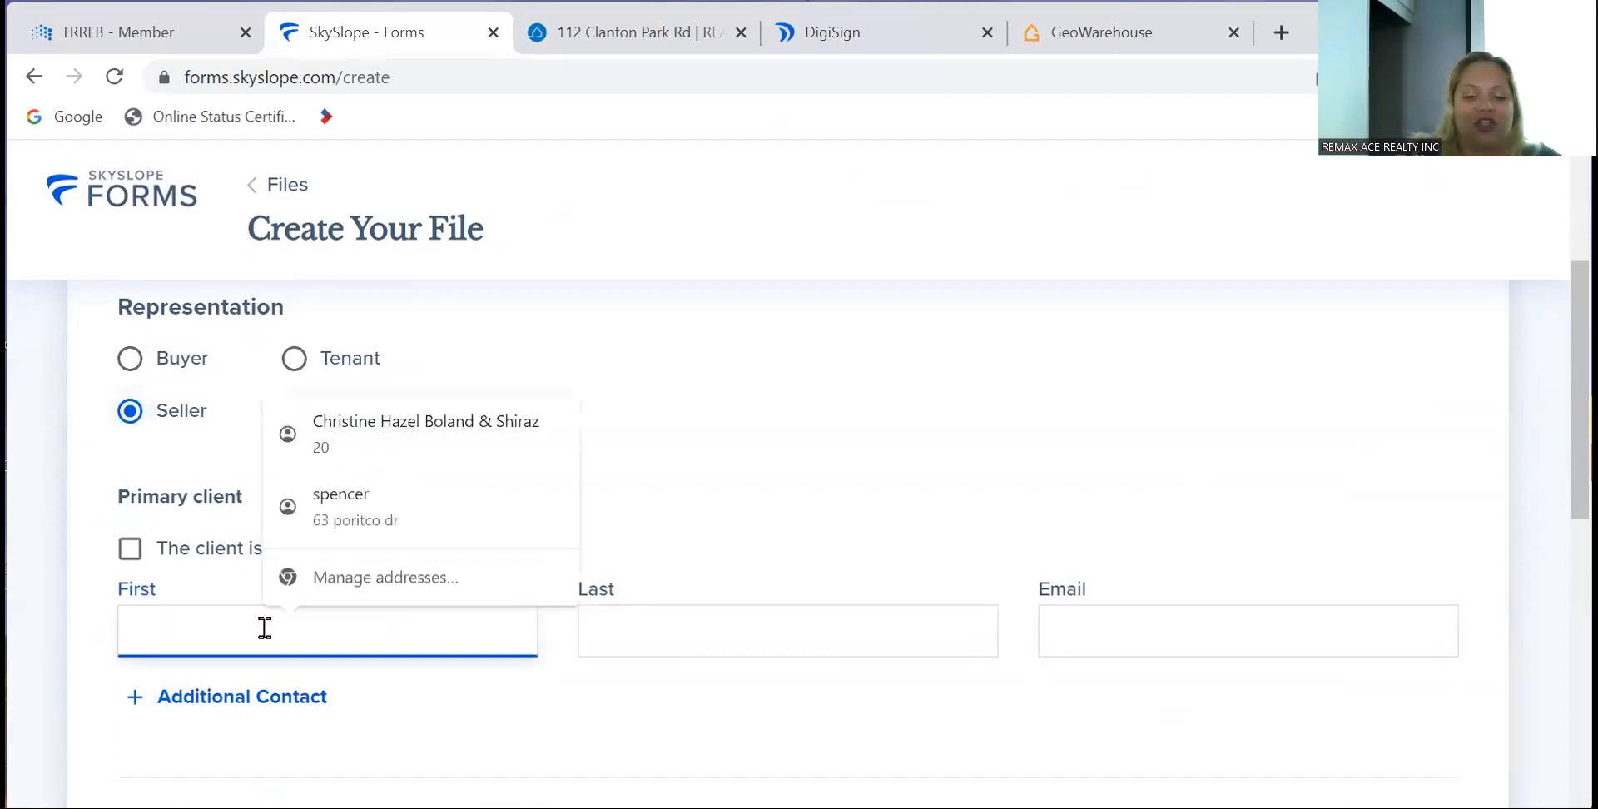
text(John)
key(Tab)
text(SA)
key(BackSpace)
text(mith)
key(Tab)
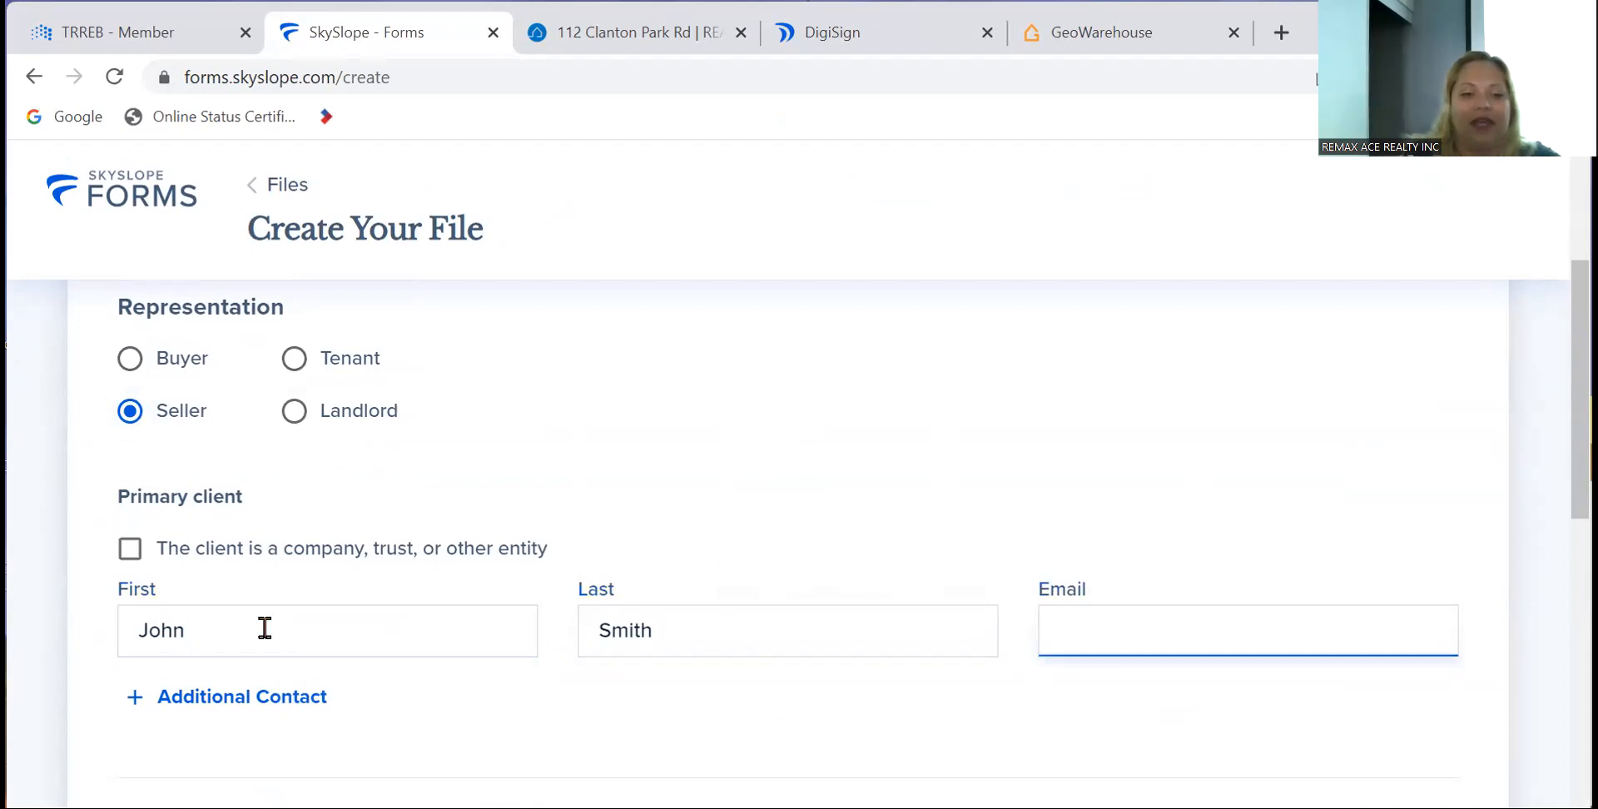
scroll(264, 628, down, 5)
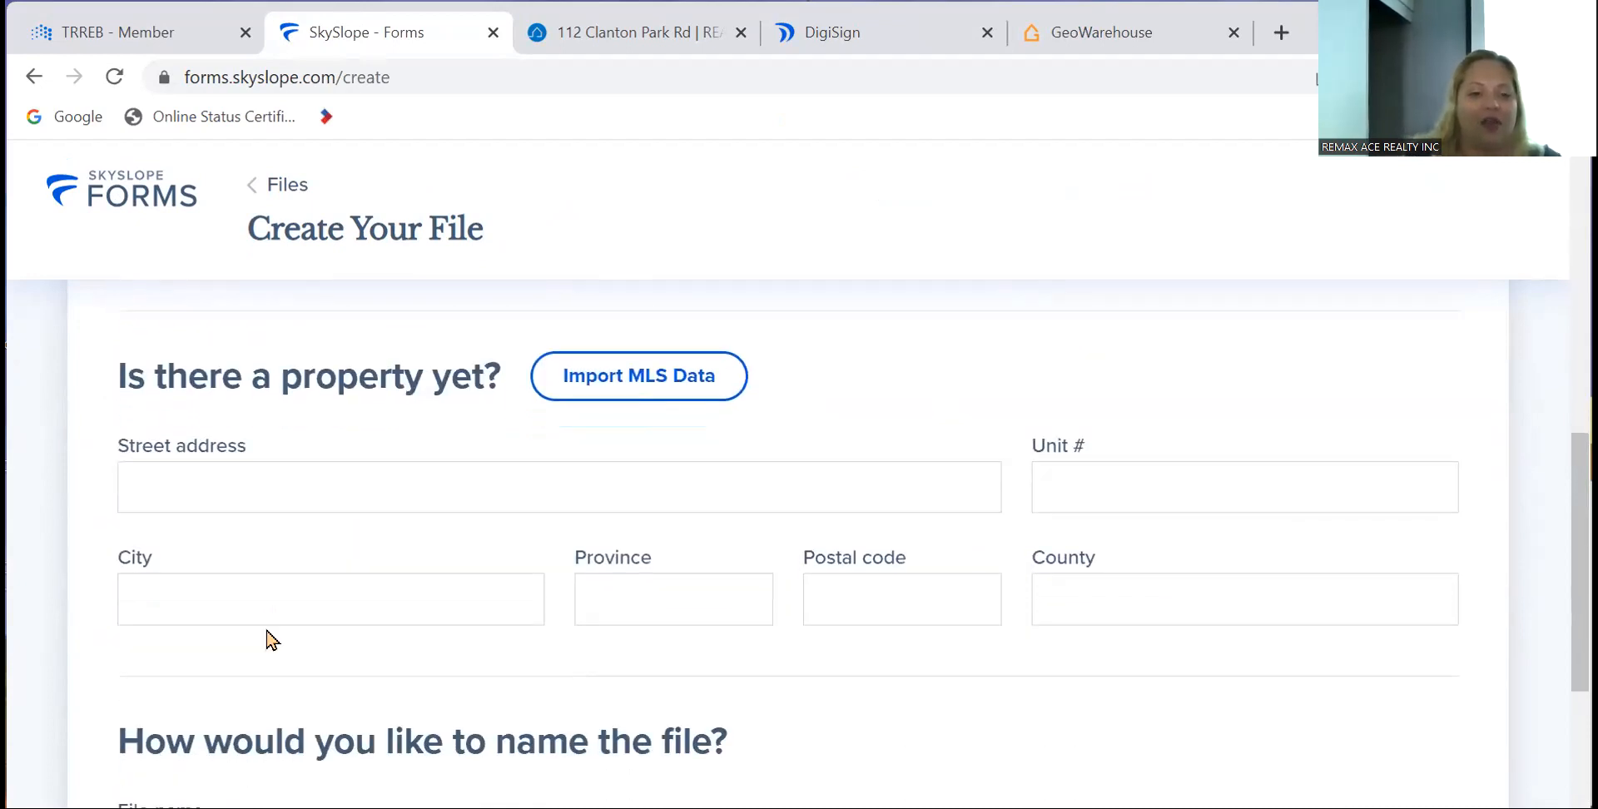
click(258, 483)
text(123)
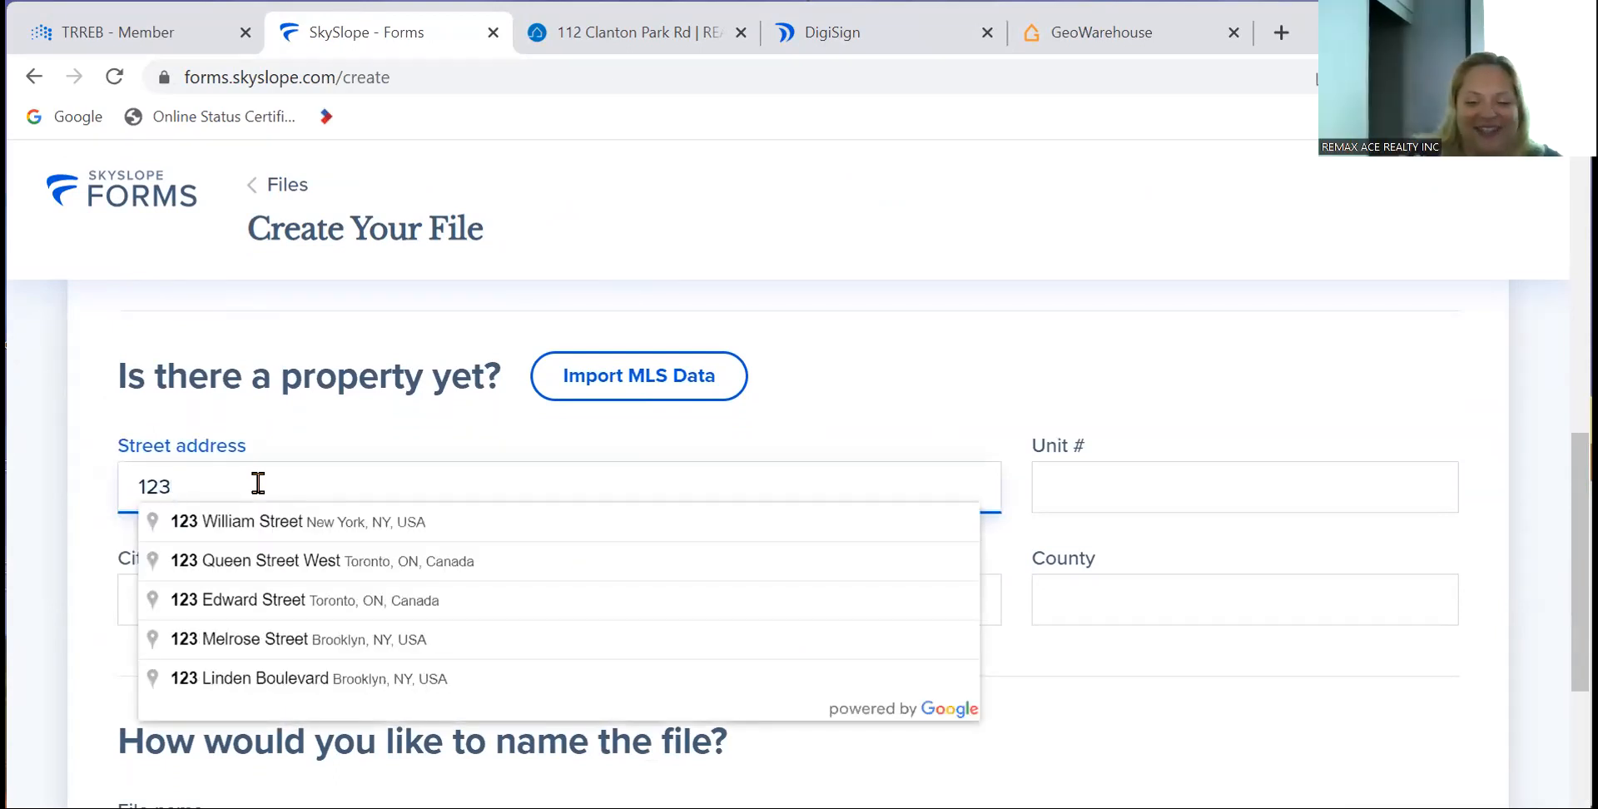
text( Main)
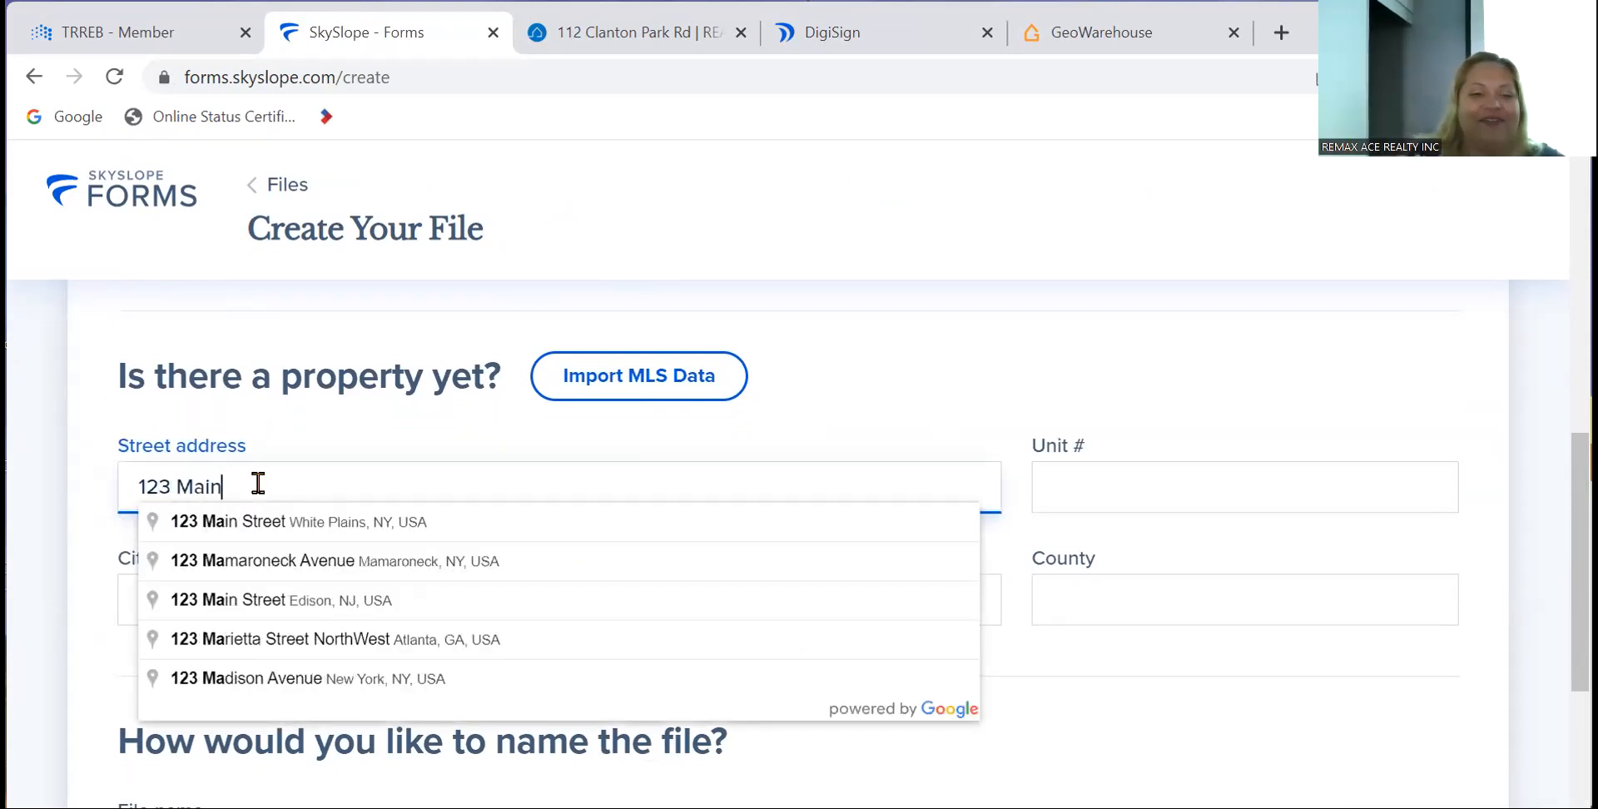
text( Street)
key(Tab)
scroll(260, 487, down, 4)
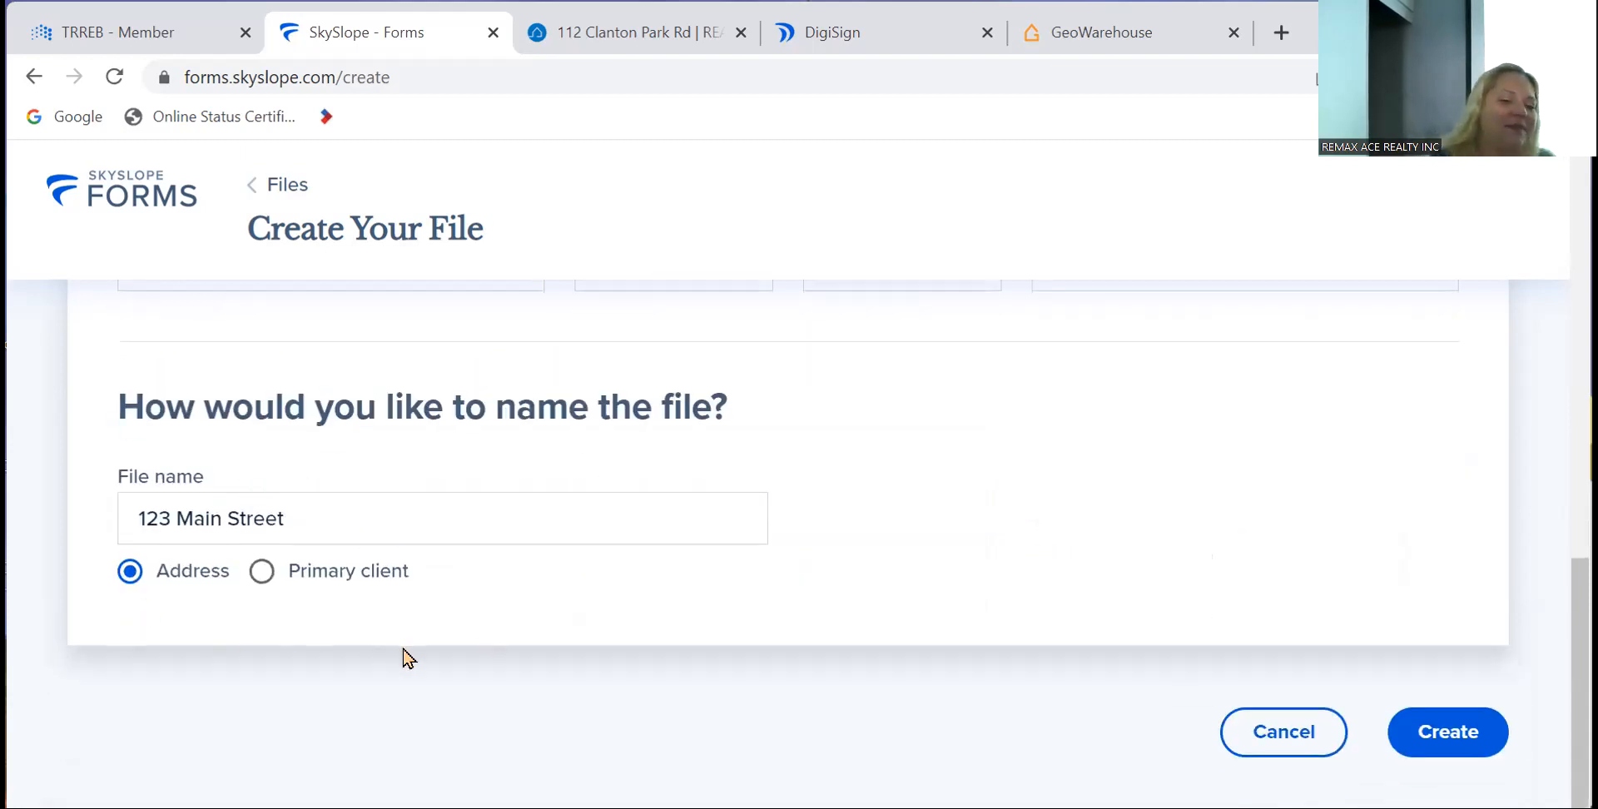
click(1441, 735)
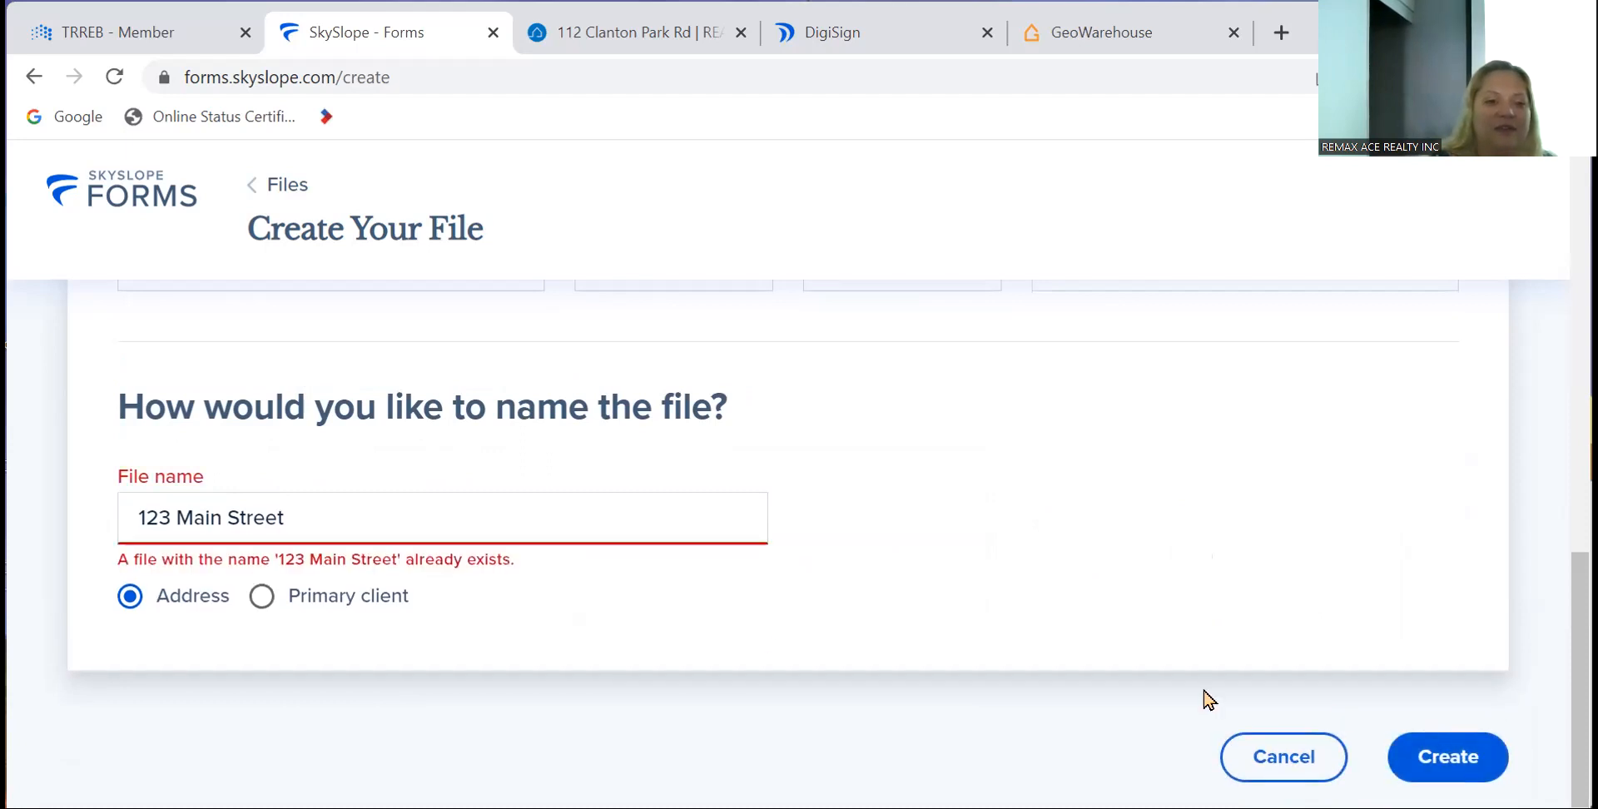
- Change the file name to '234 Main Street'
click(456, 526)
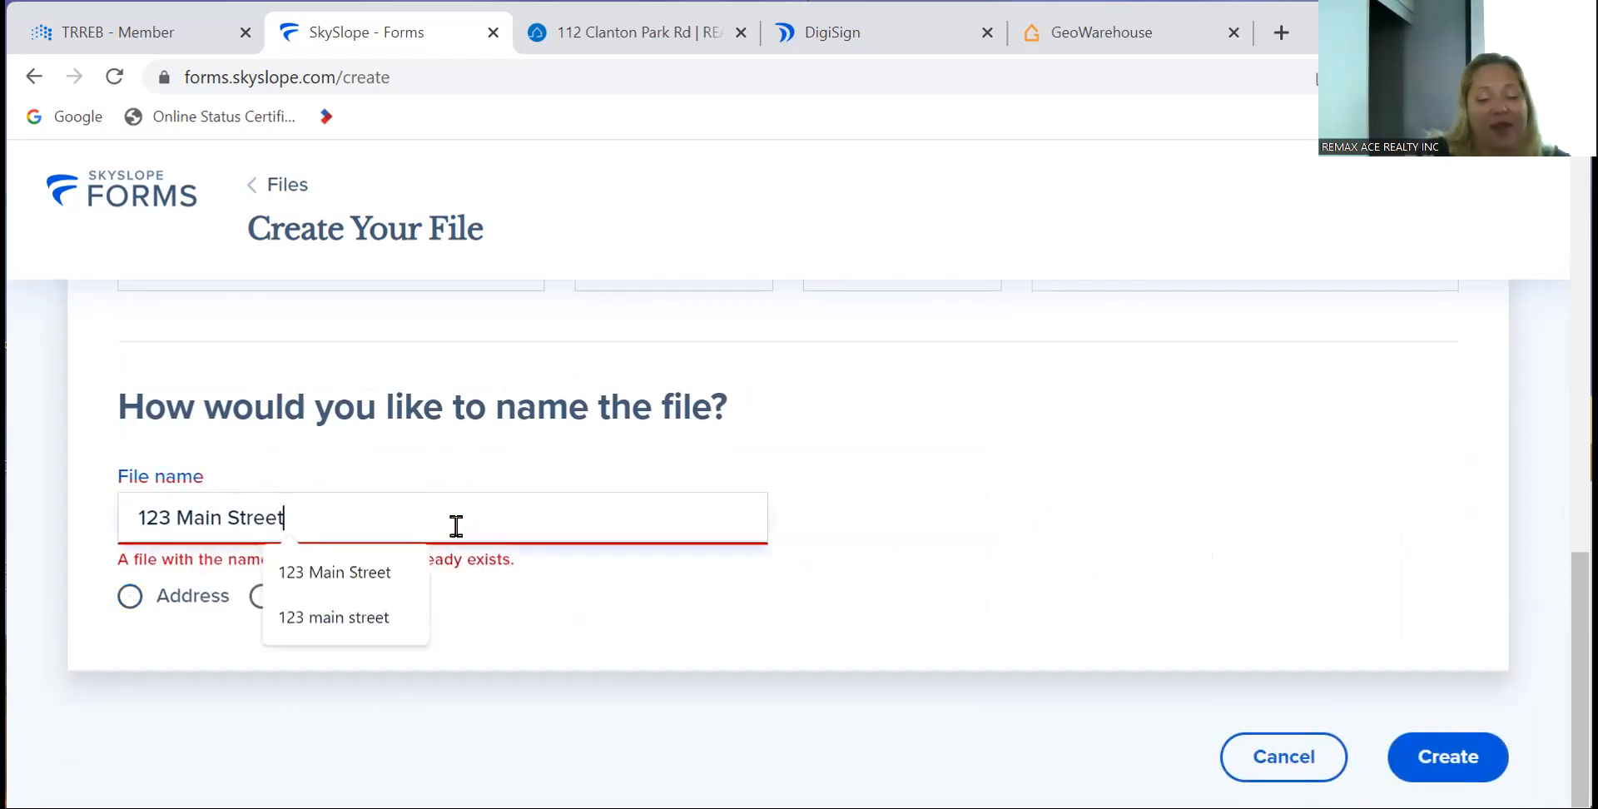
key(BackSpace)
key(BackSpace)
key(BackSpace)
key(BackSpace)
key(BackSpace)
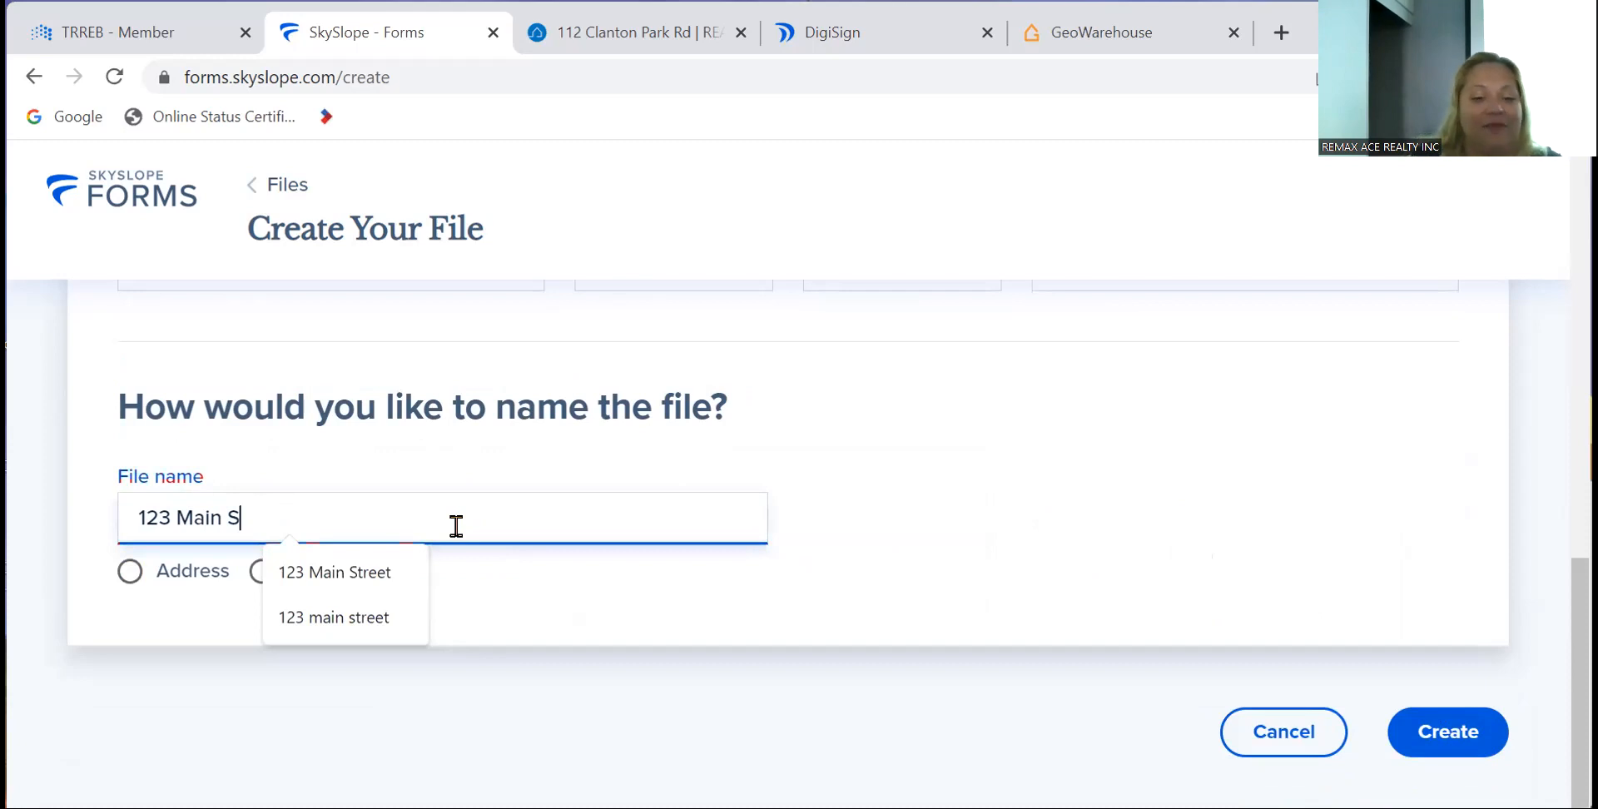
key(BackSpace)
key(BackSpace)
key(BackSpace)
key(BackSpace)
key(BackSpace)
key(BackSpace)
key(BackSpace)
key(BackSpace)
key(BackSpace)
key(BackSpace)
text(234 Main Streety)
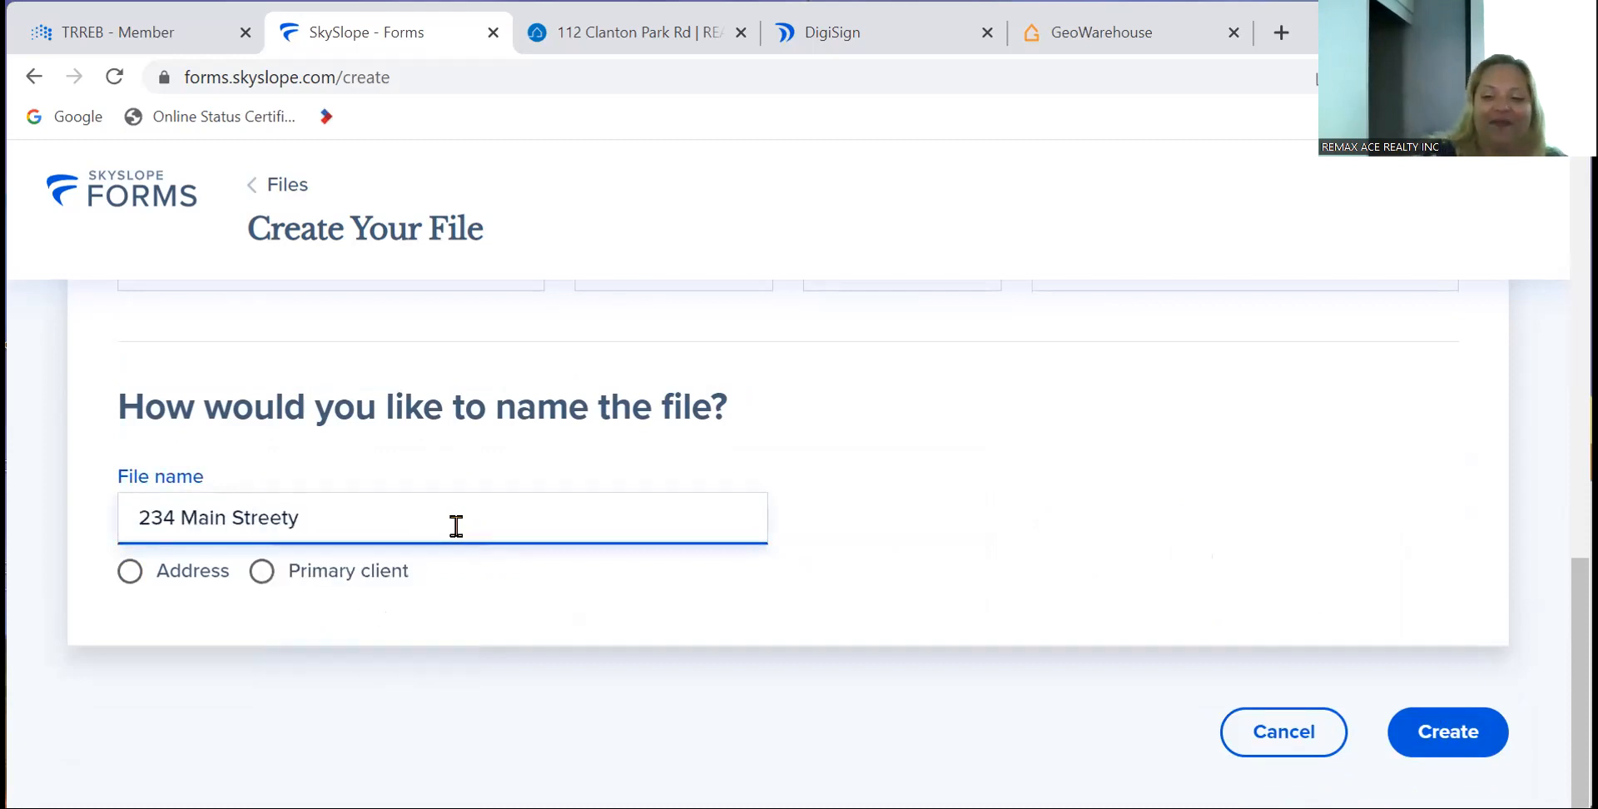
key(BackSpace)
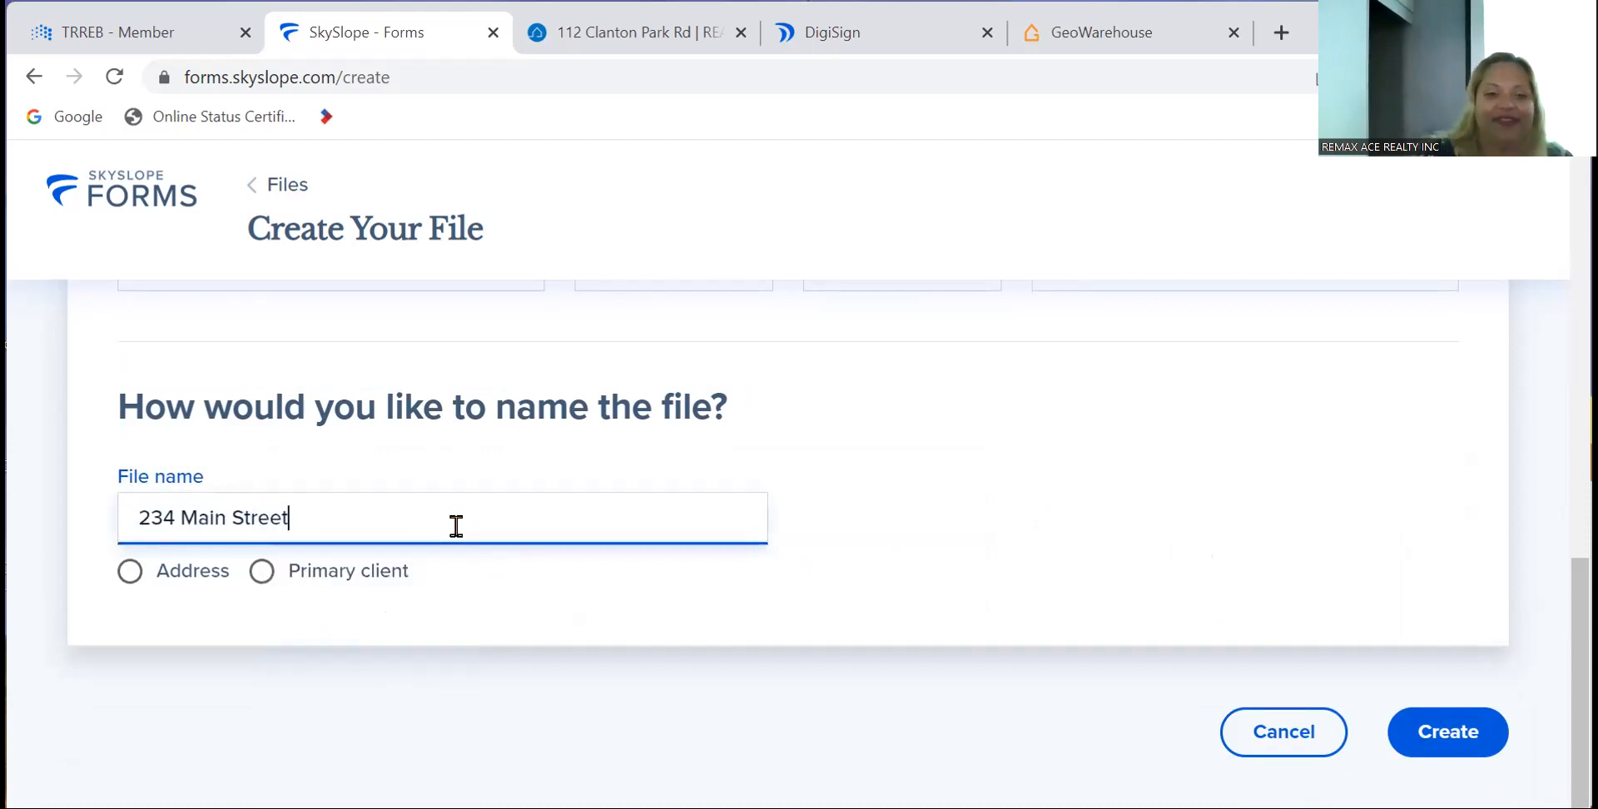
- Create the 234 Main Street file and add the 200a Listing Agreement found by searching 'listing'
click(1471, 732)
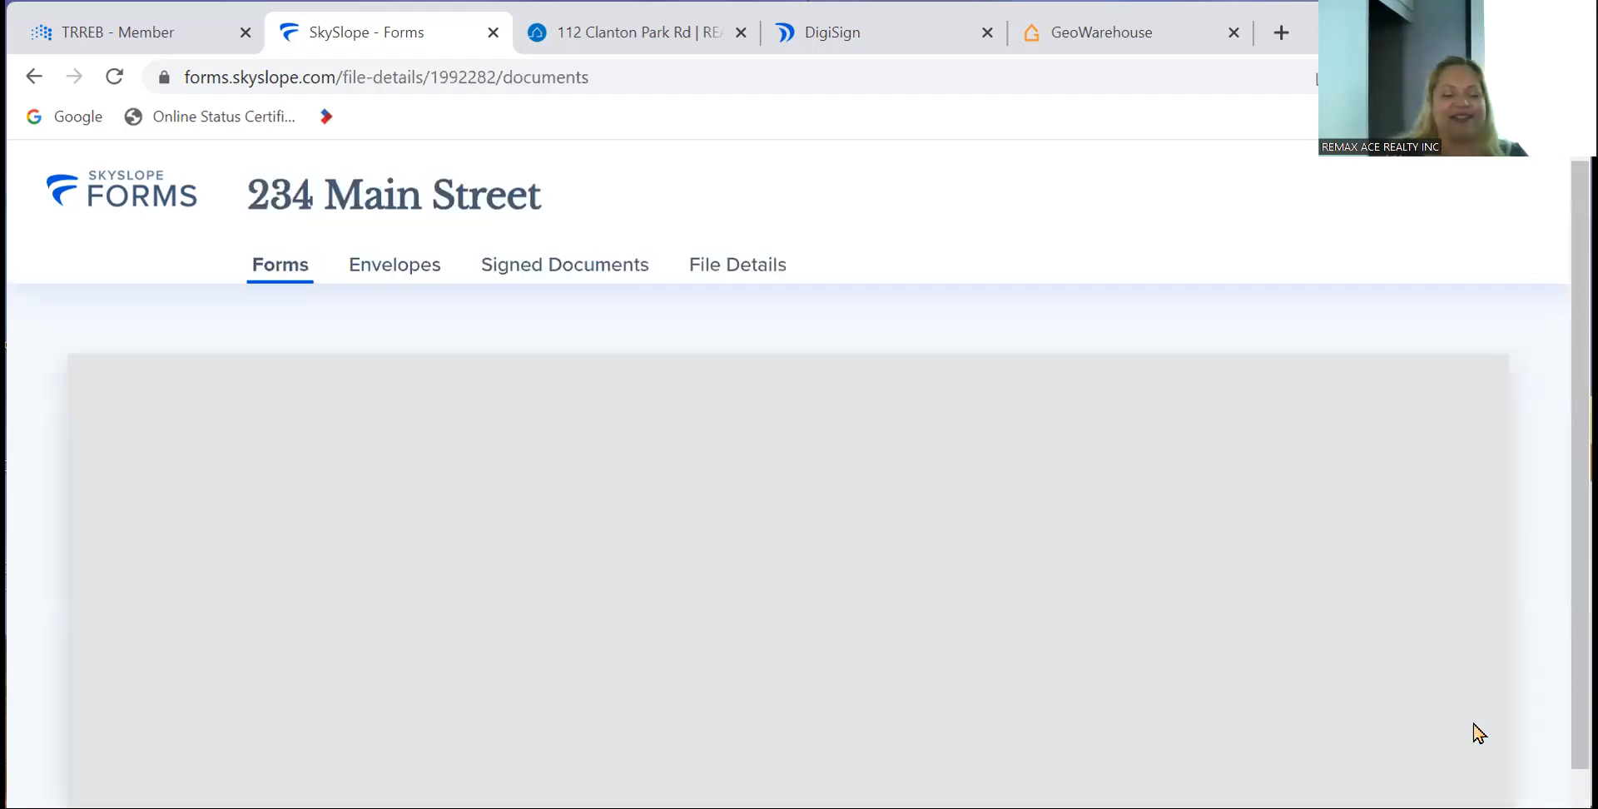
scroll(868, 573, down, 2)
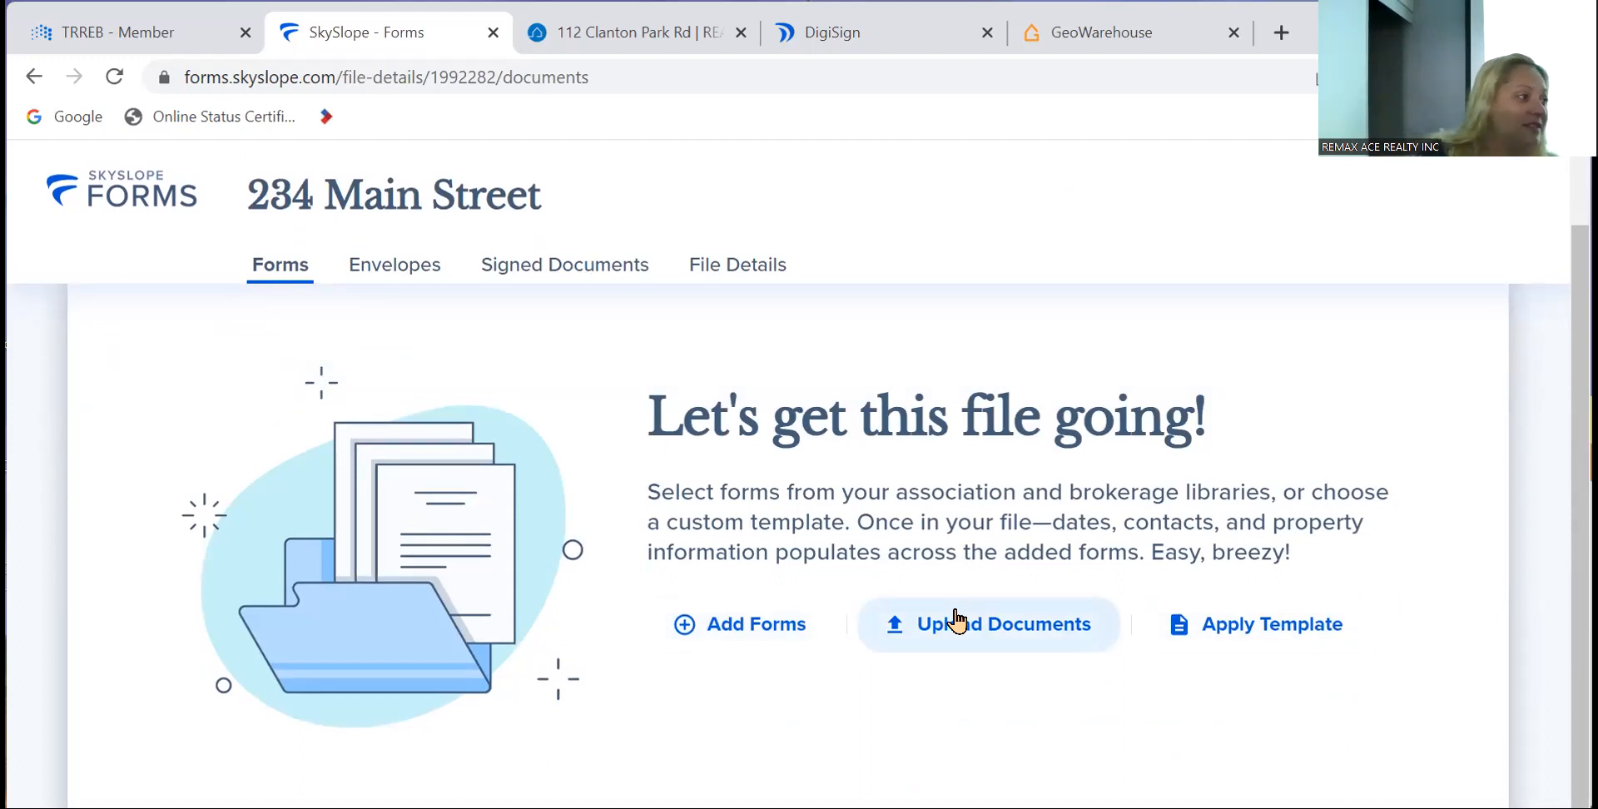
click(724, 620)
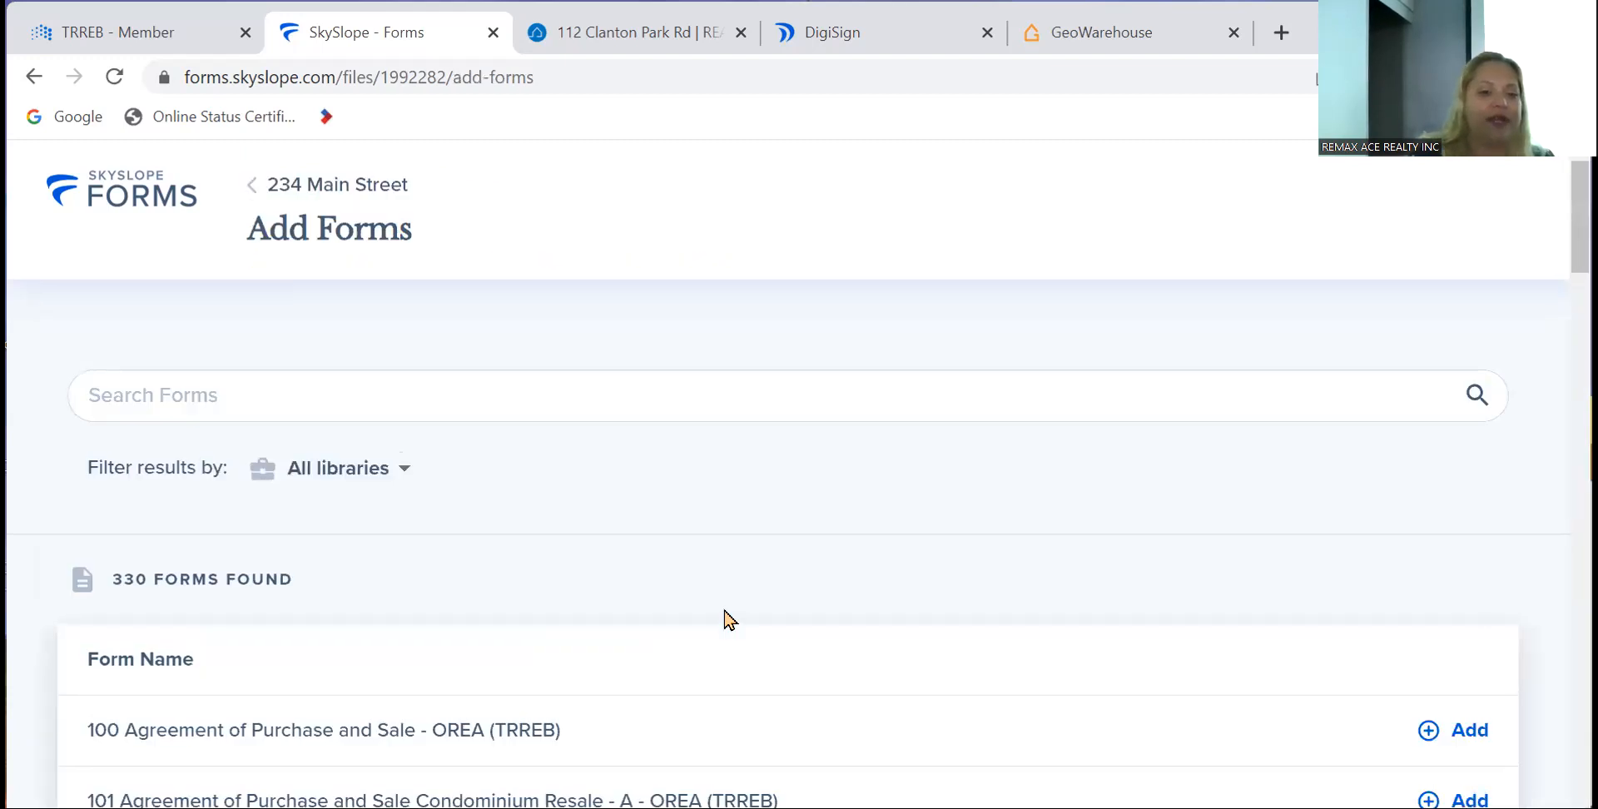
click(616, 388)
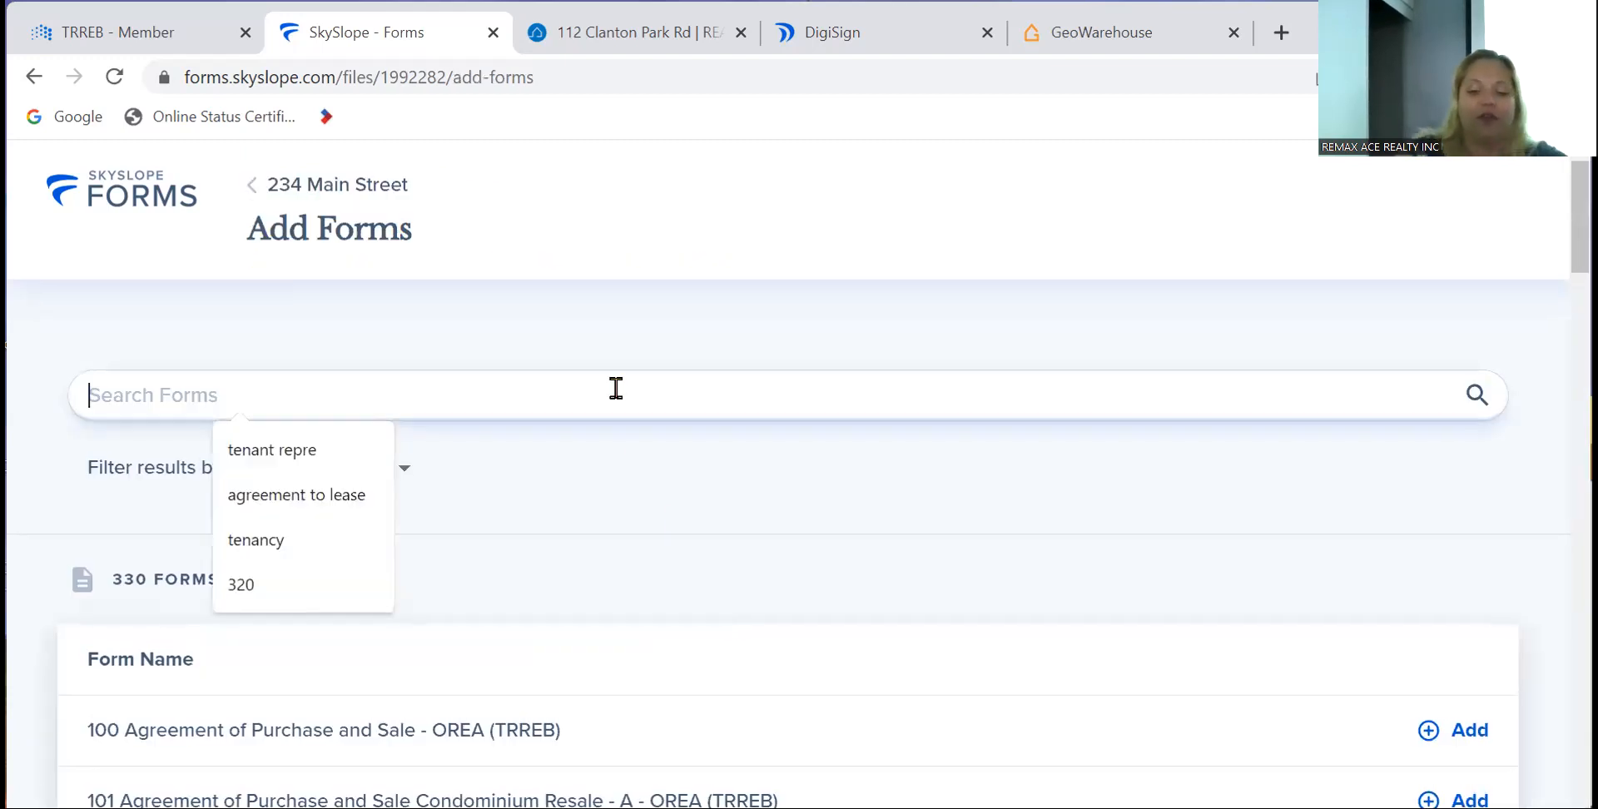
text(listing)
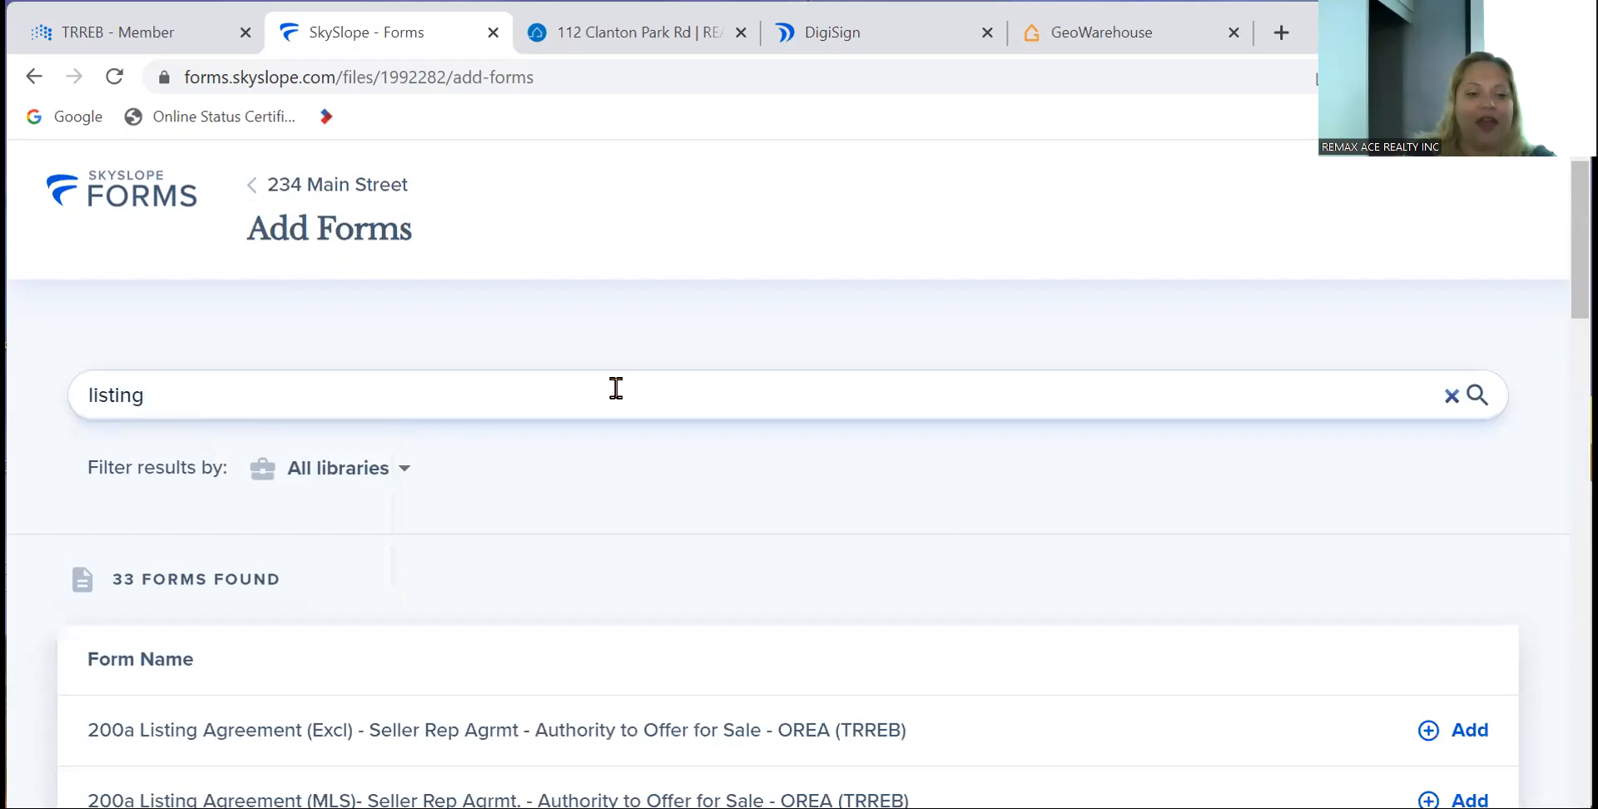
click(1470, 732)
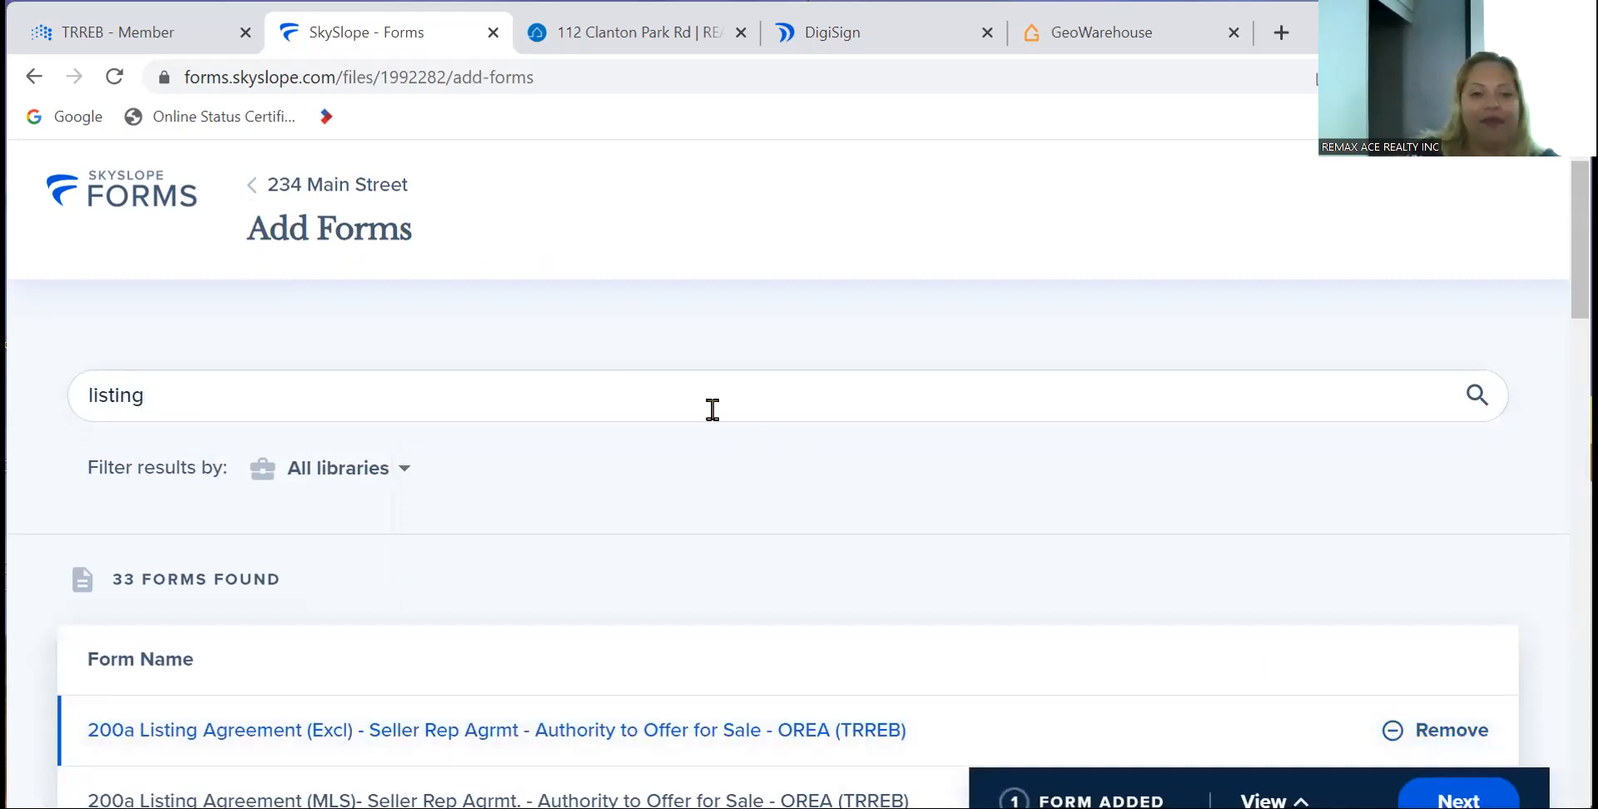
- Search 'working' and add the 810 Working with a REALTOR - Buyer form
key(BackSpace)
key(BackSpace)
key(BackSpace)
key(BackSpace)
key(BackSpace)
key(BackSpace)
key(BackSpace)
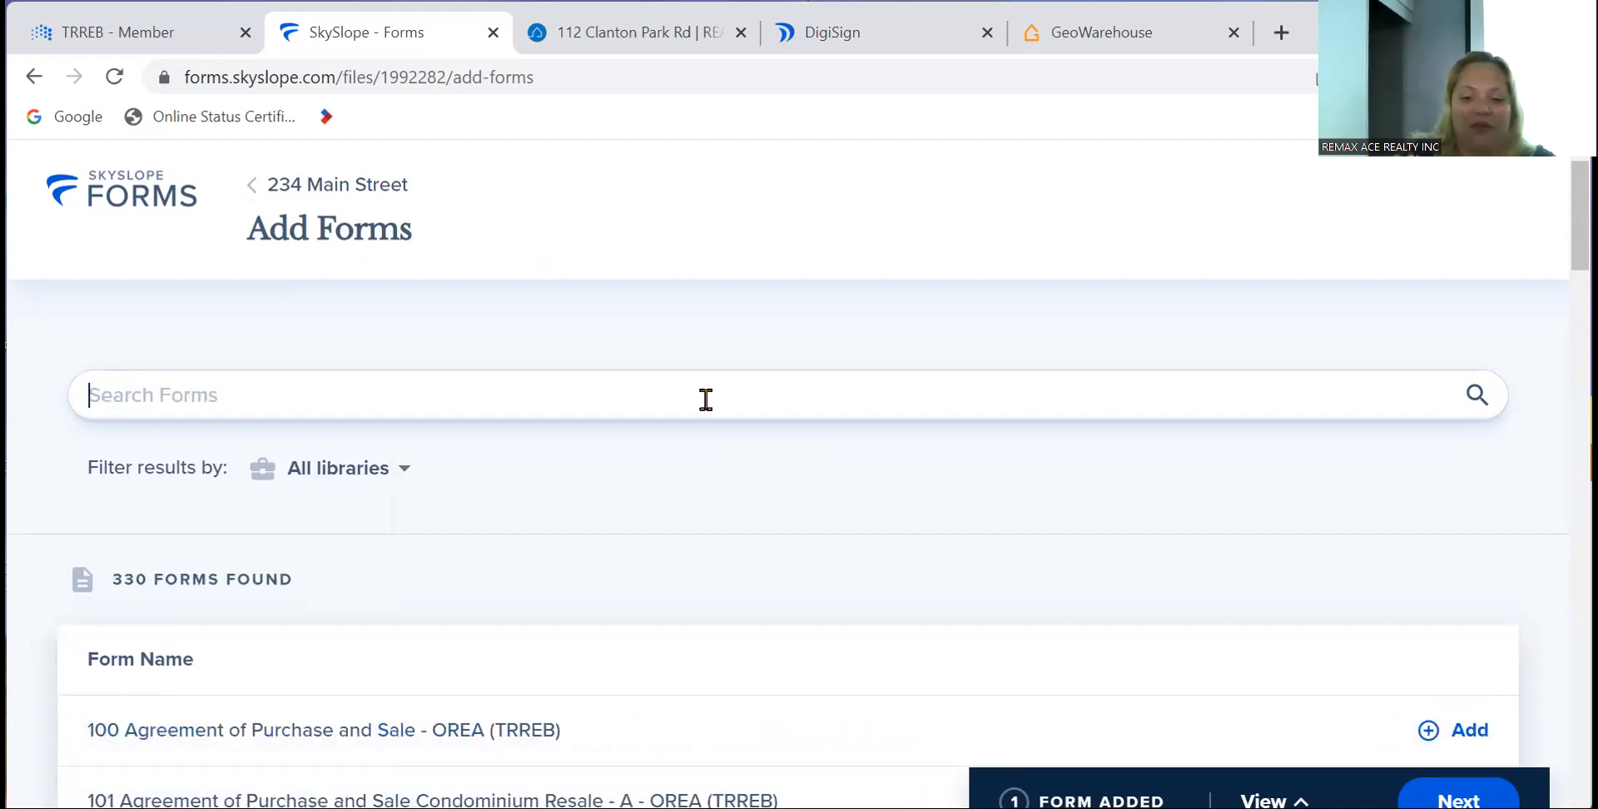
text(workung)
key(BackSpace)
key(BackSpace)
key(BackSpace)
text(ing)
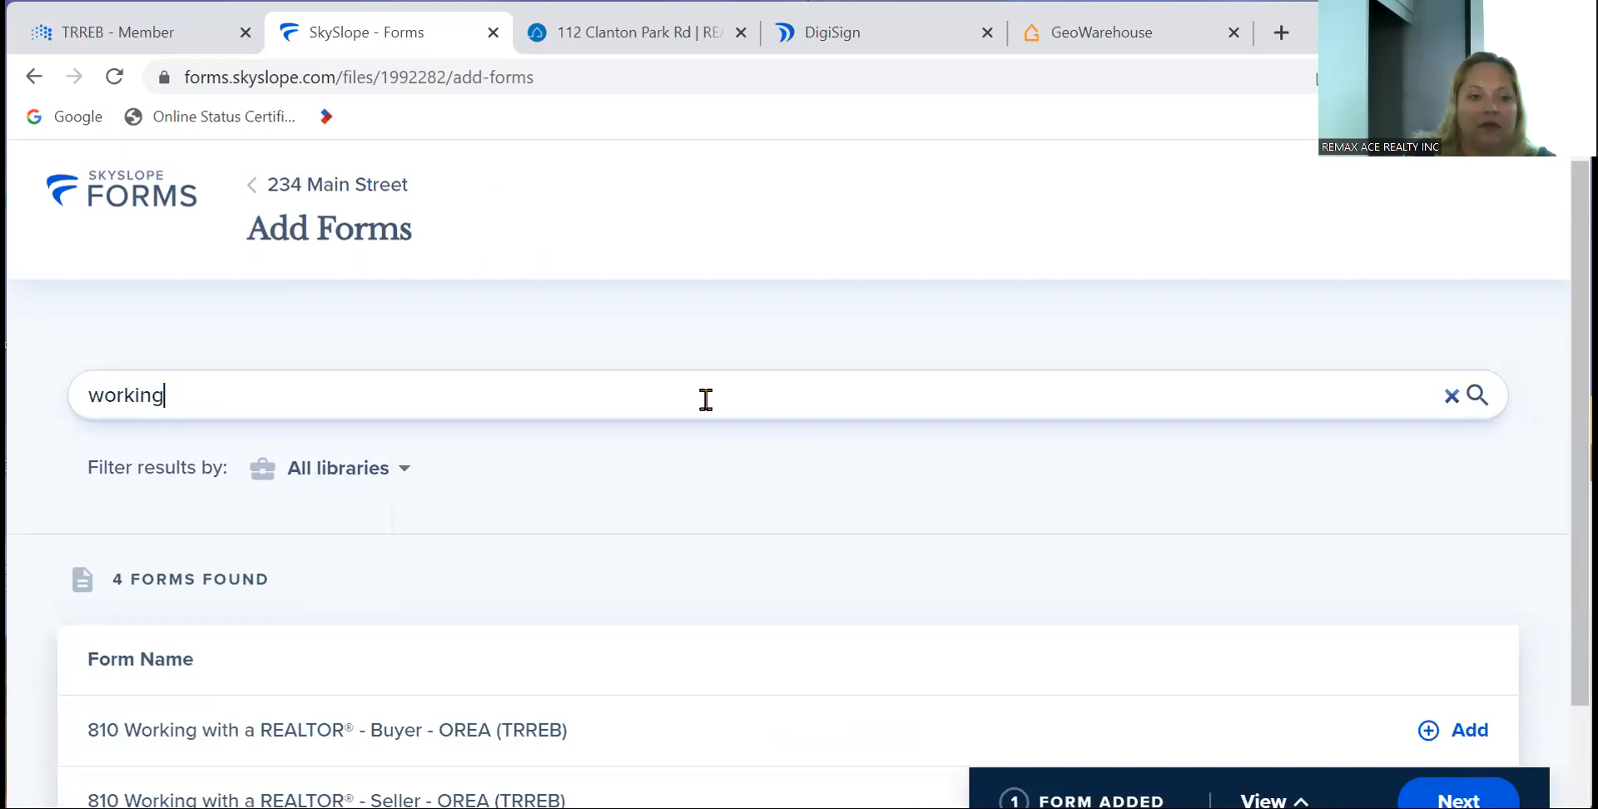
click(1452, 728)
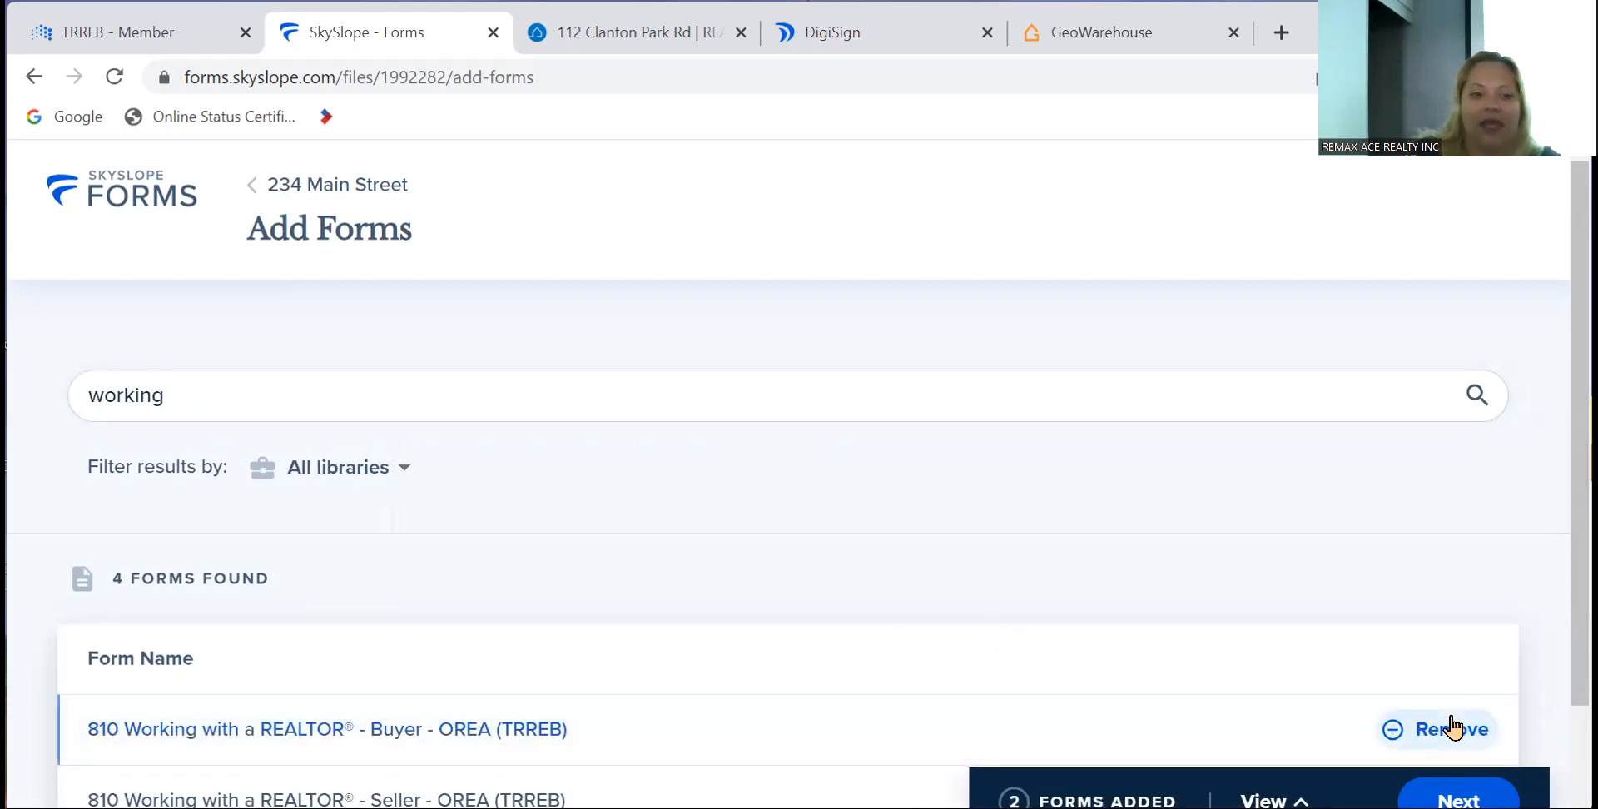
- Search 'identifi' and add the 630 Individual Identification Information Record (A)
click(1009, 393)
key(BackSpace)
key(BackSpace)
key(BackSpace)
key(BackSpace)
key(BackSpace)
key(BackSpace)
key(BackSpace)
text(identifi)
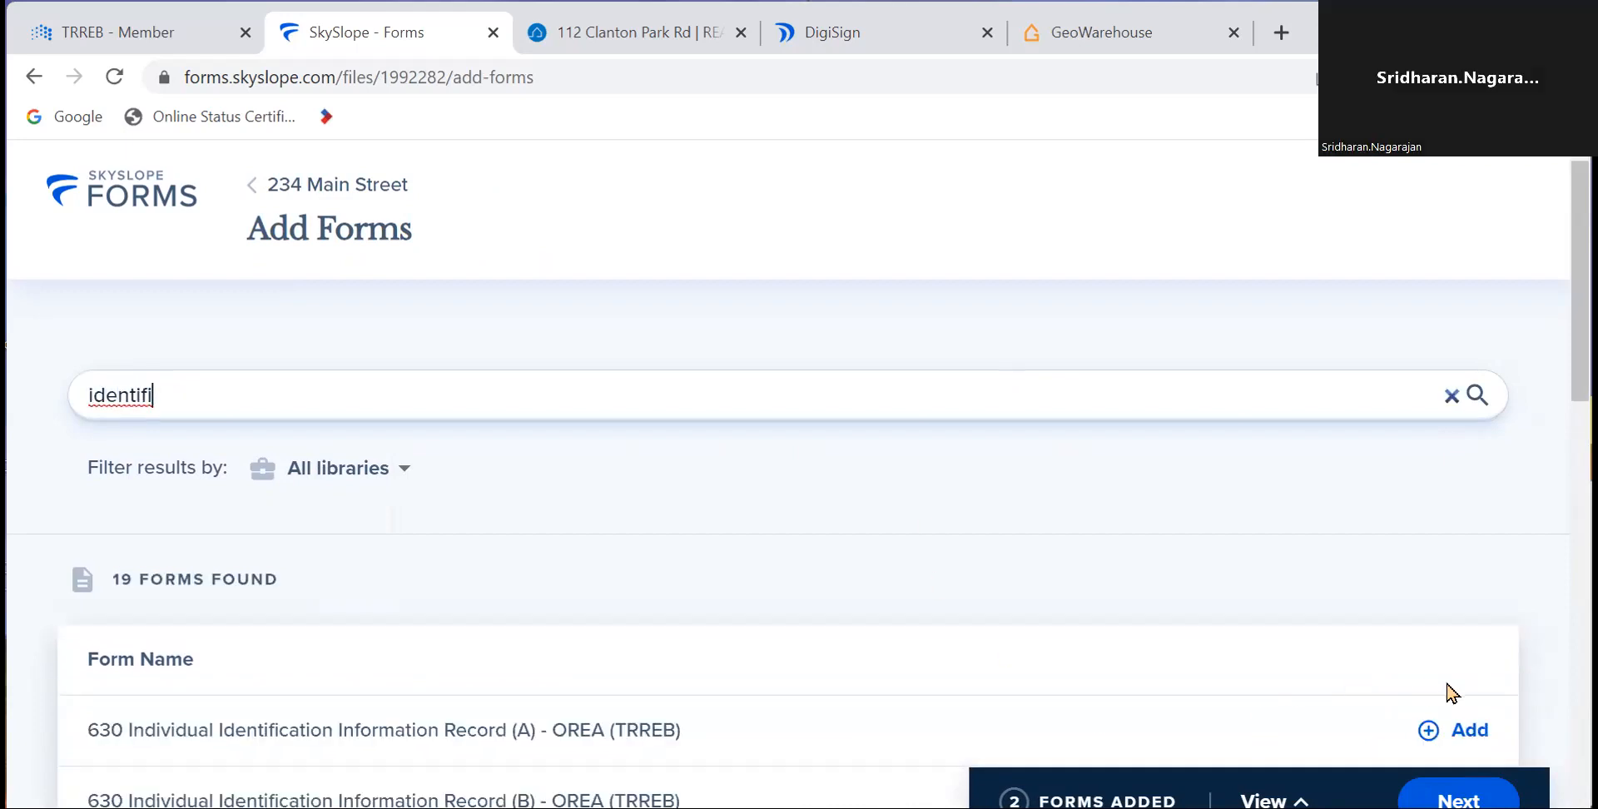
click(1465, 729)
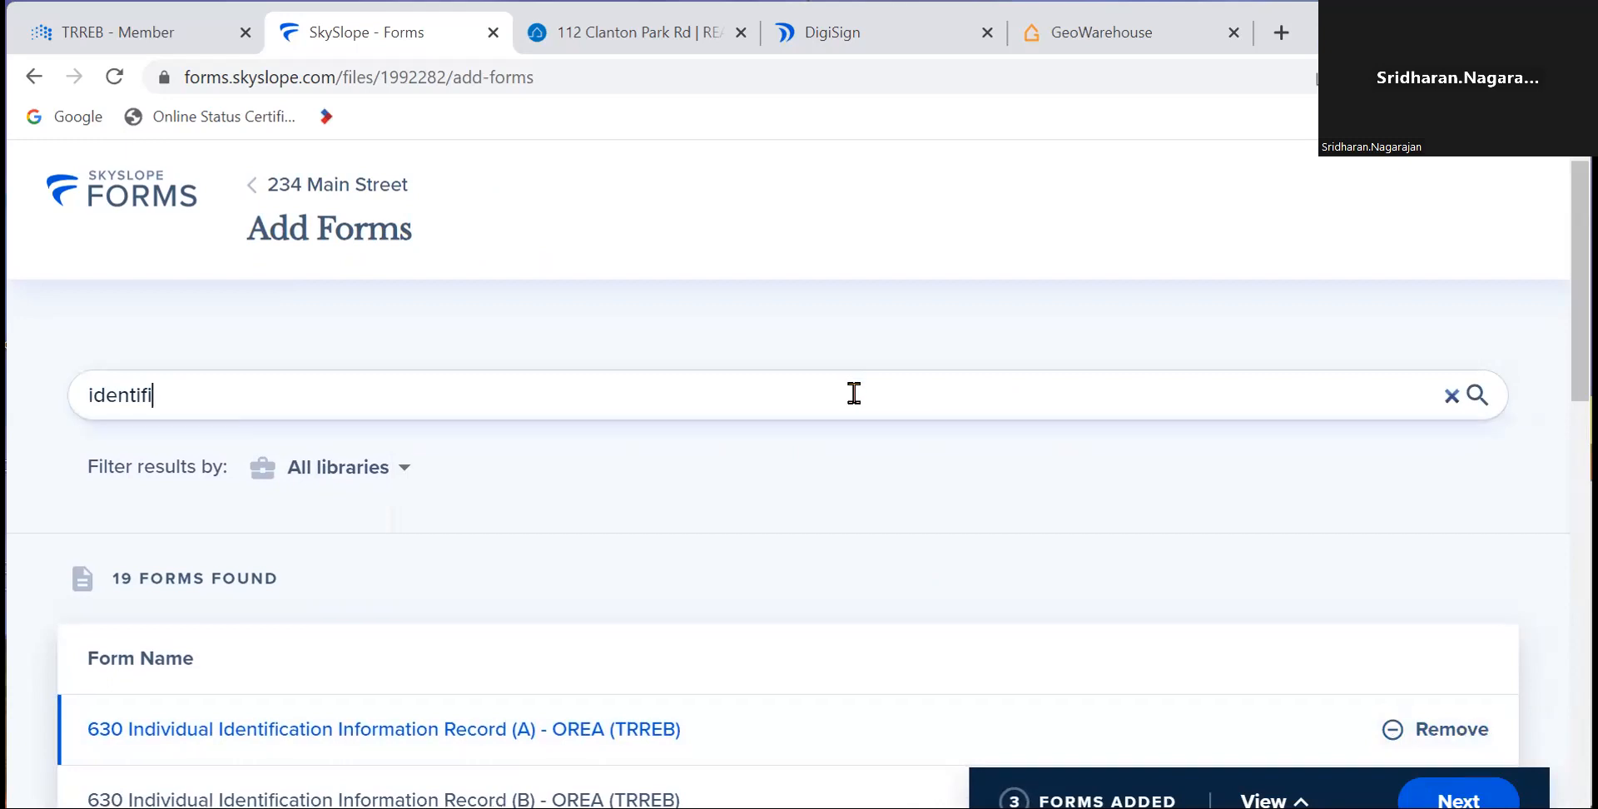
key(BackSpace)
key(BackSpace)
key(BackSpace)
key(BackSpace)
key(BackSpace)
key(BackSpace)
key(BackSpace)
key(BackSpace)
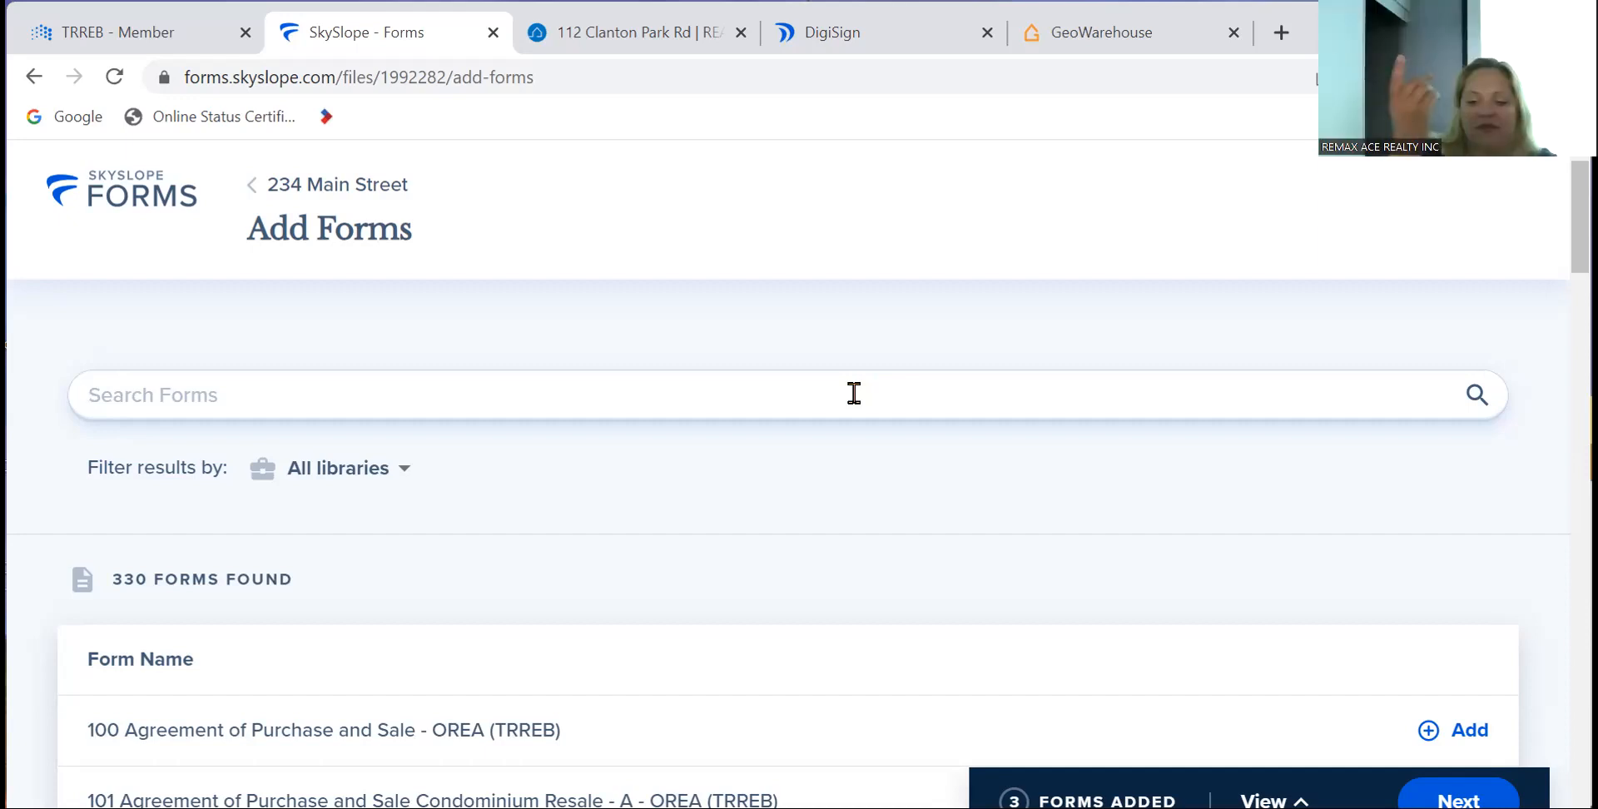
- Search 'mls data' and add the 290 Freehold - Sale MLS Data Information Form
text(mls data)
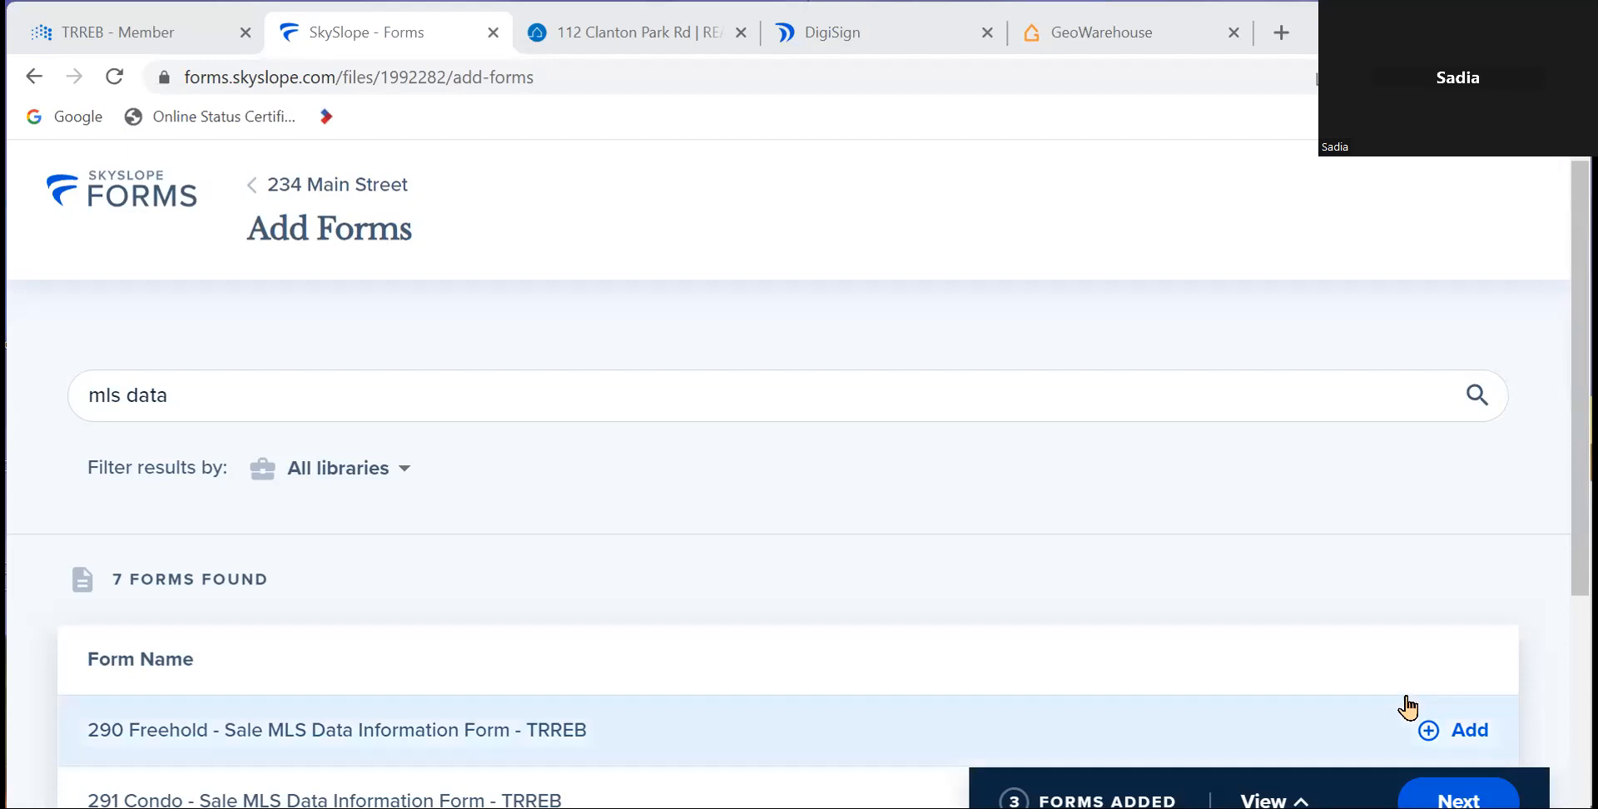
click(1466, 734)
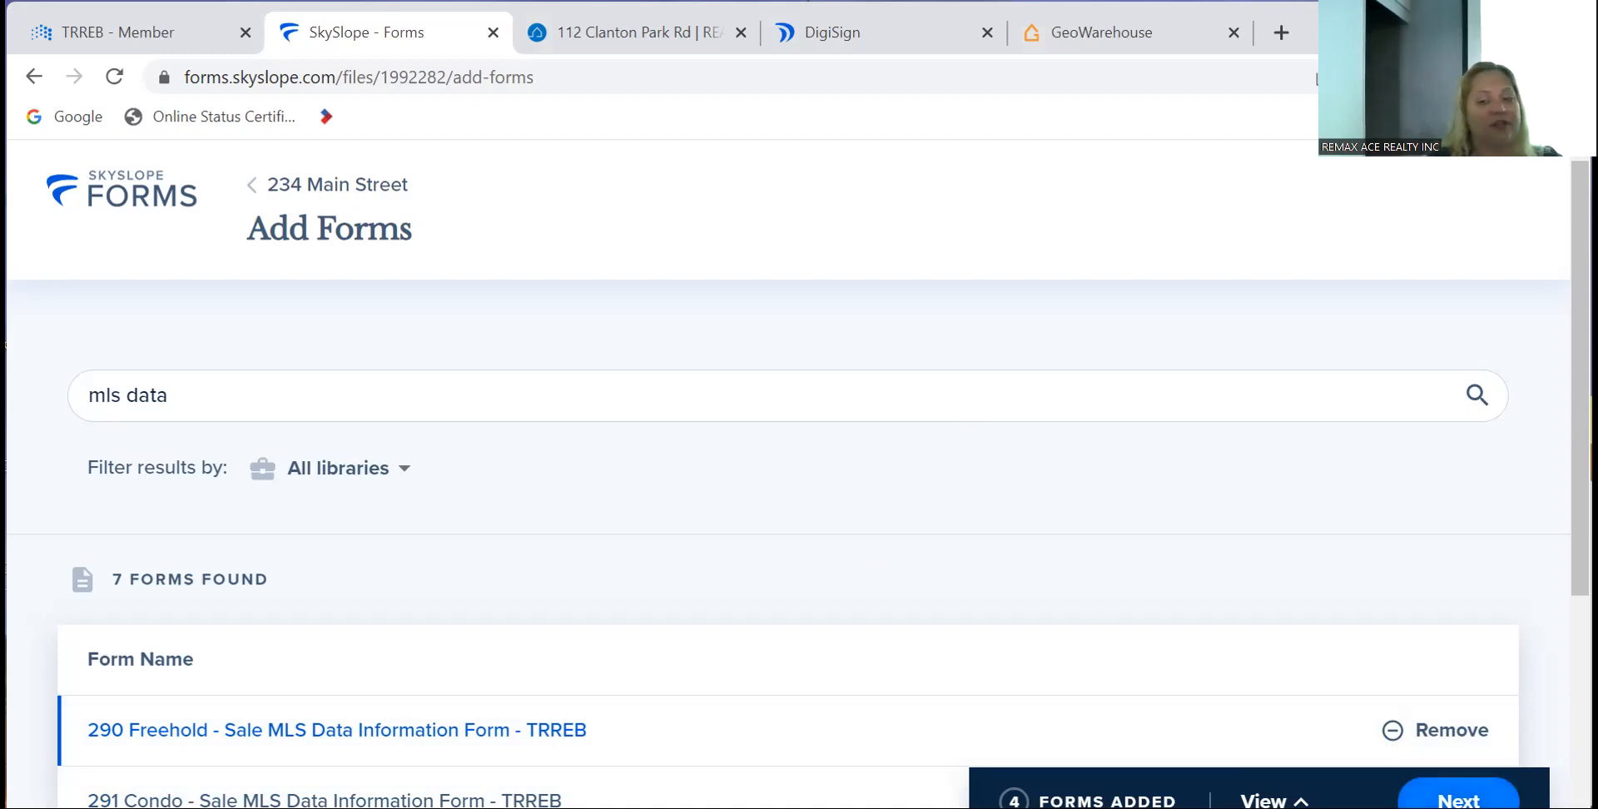
- Select the 200a, 810 and 290 form cards in the file and start Fill and Send
click(1457, 799)
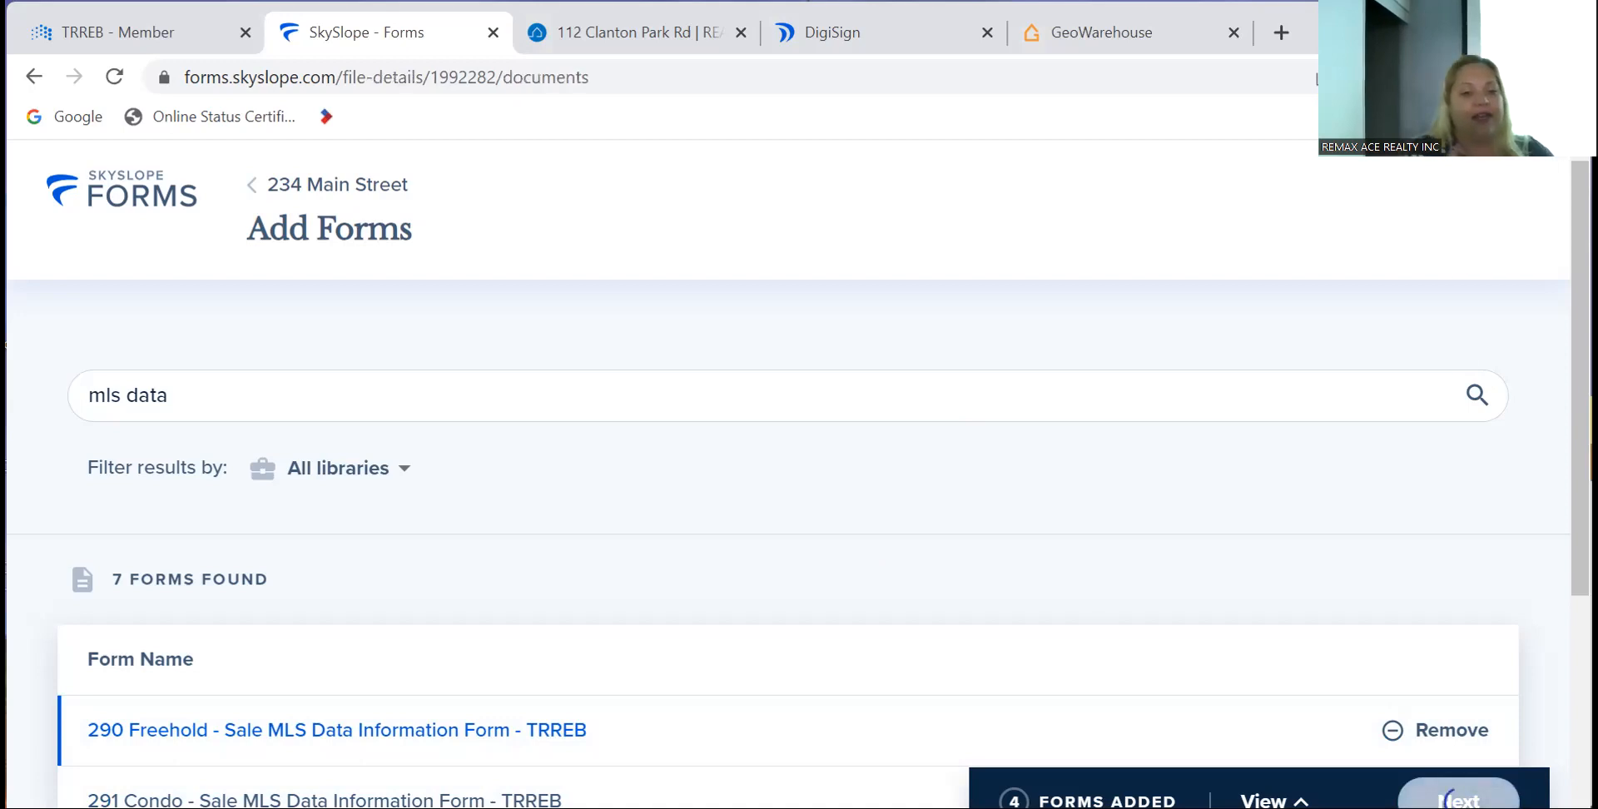
scroll(1060, 569, down, 1)
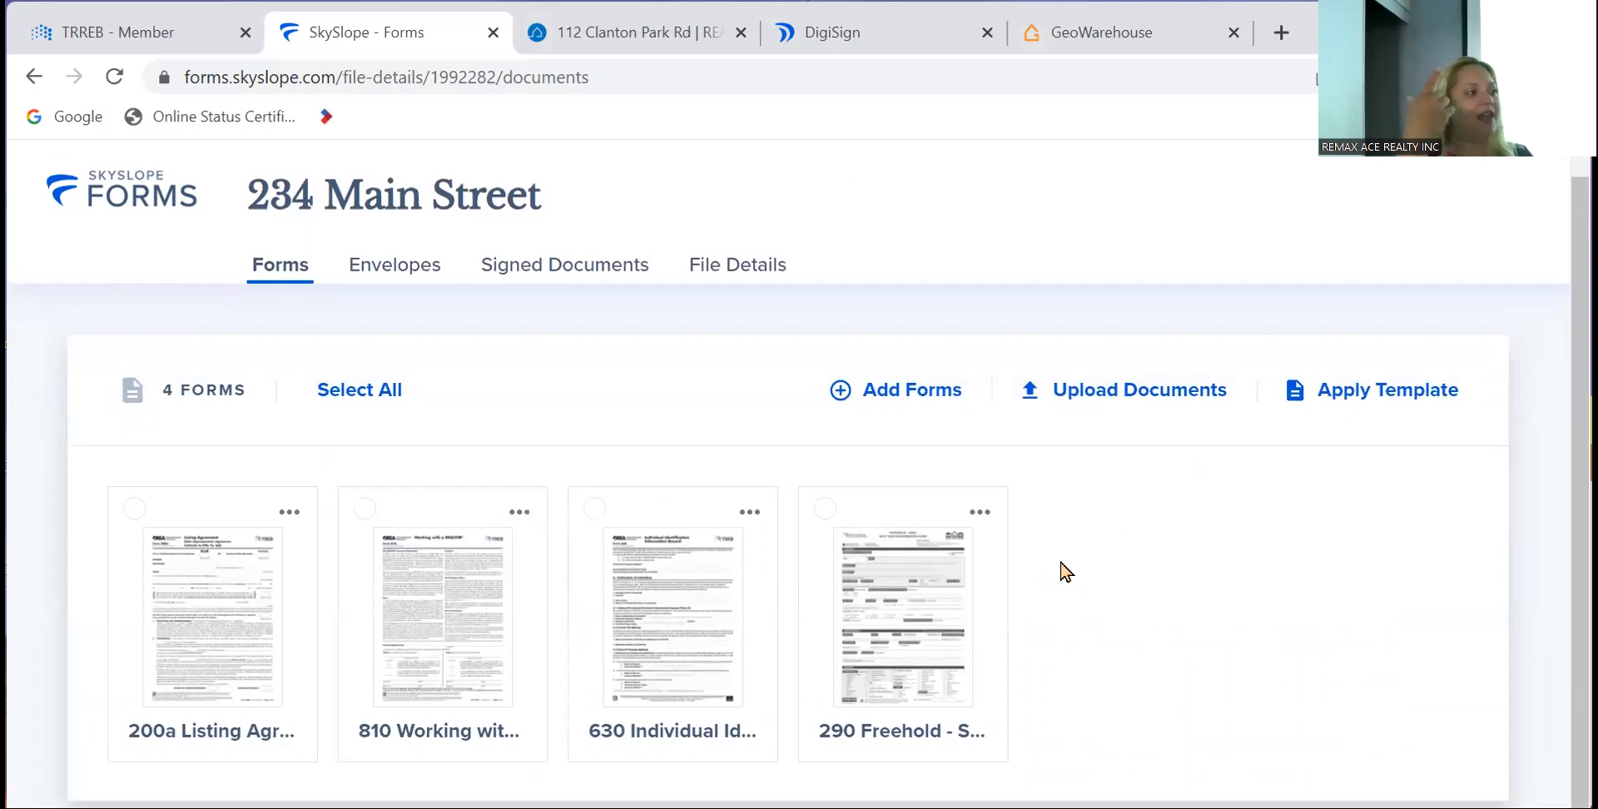
click(134, 509)
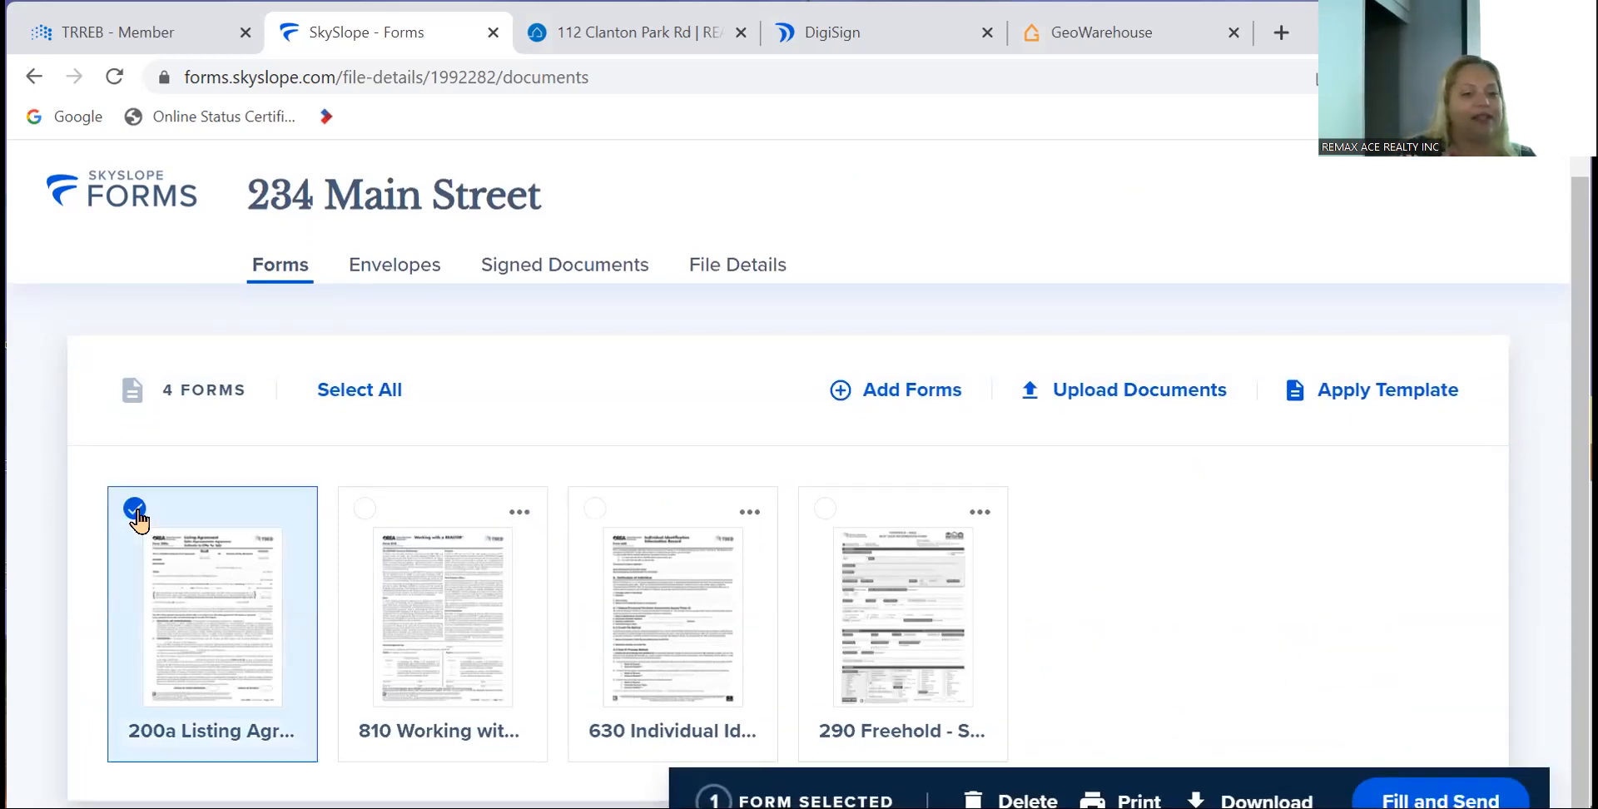
click(366, 510)
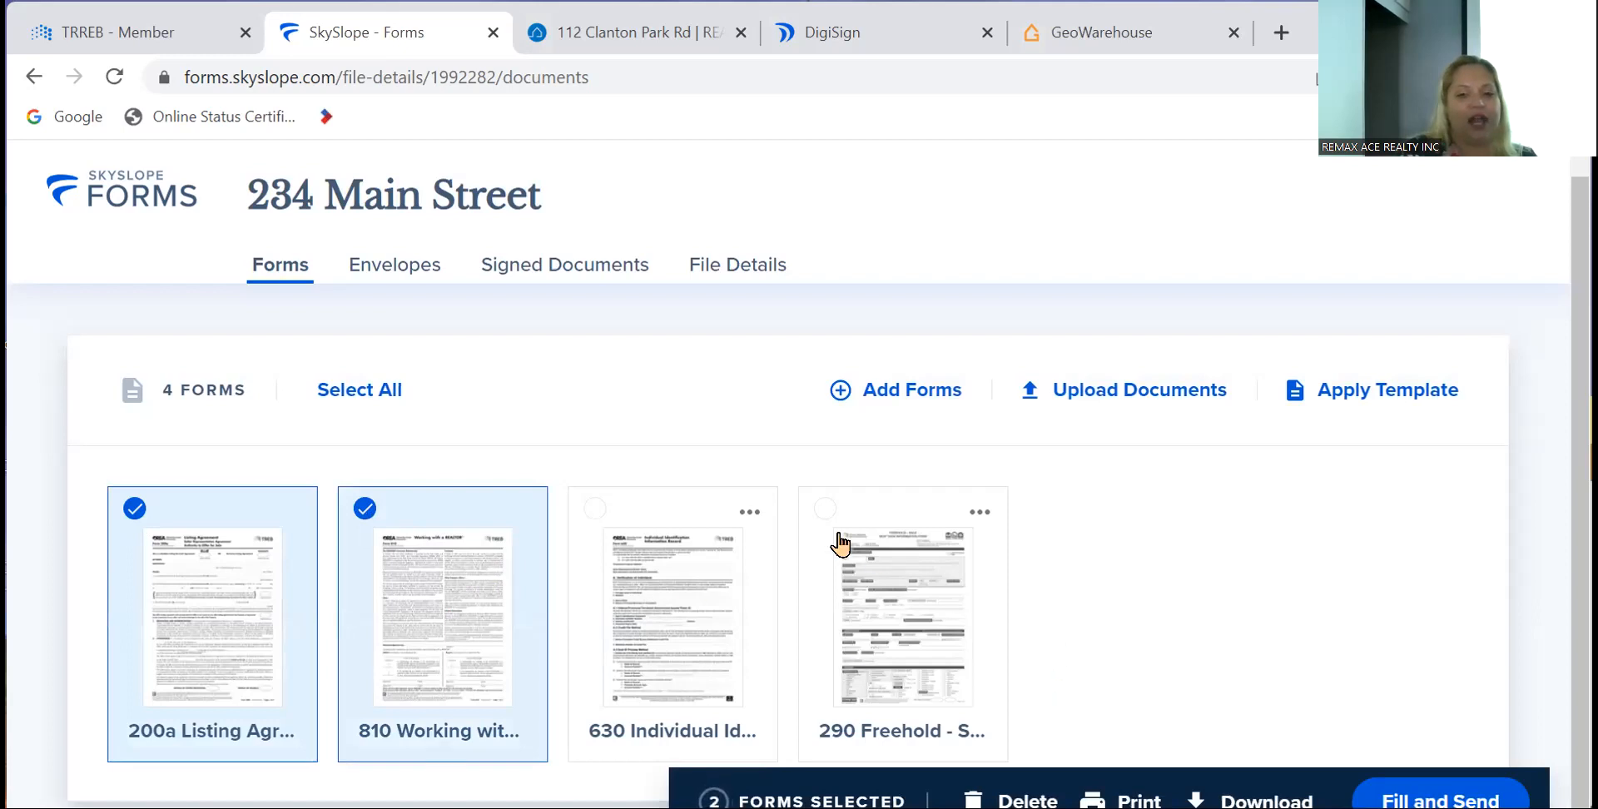
click(826, 509)
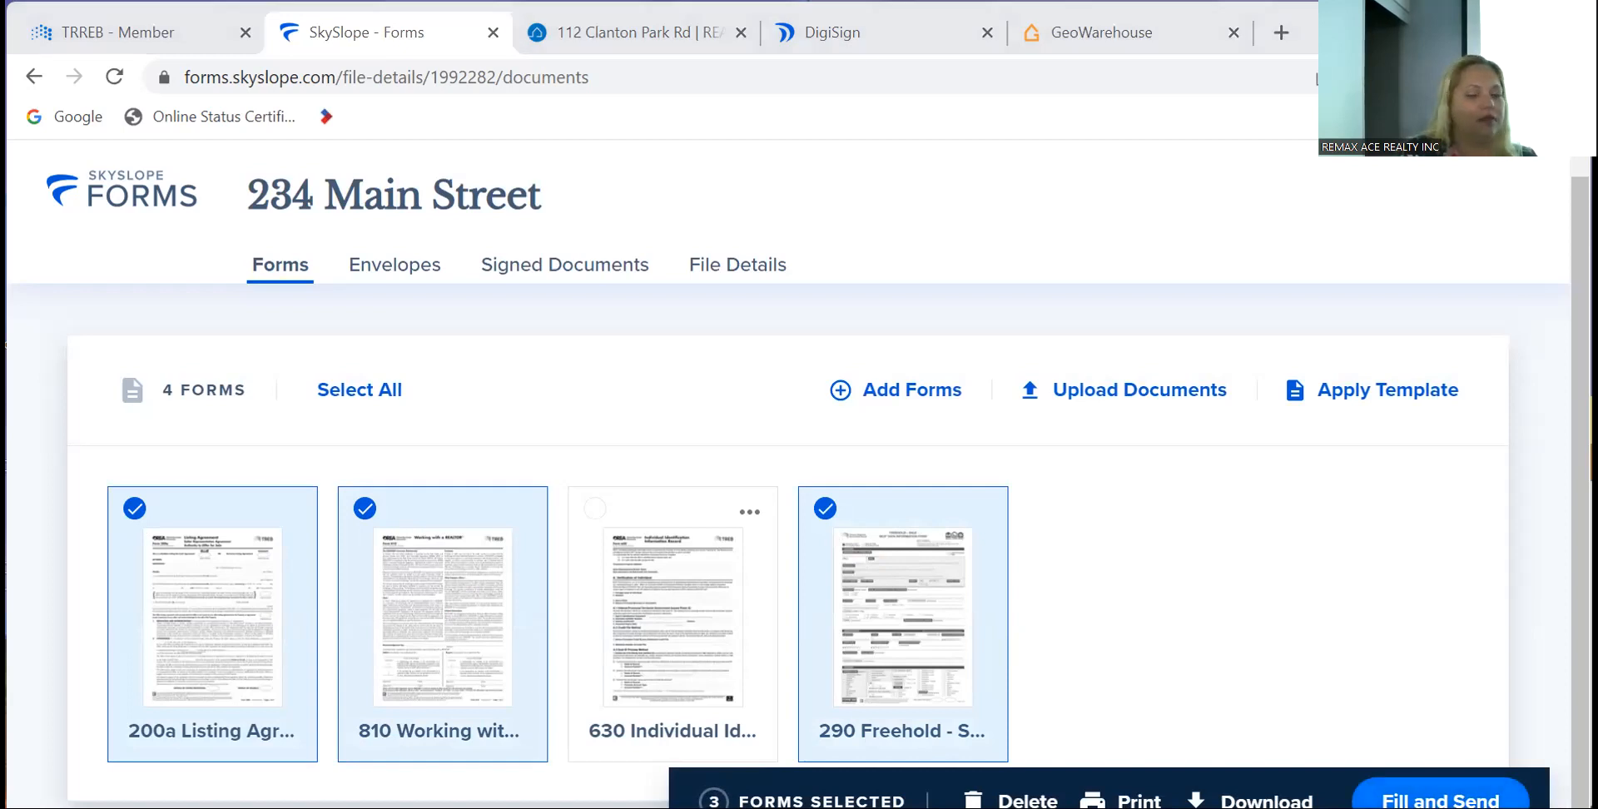
click(1440, 800)
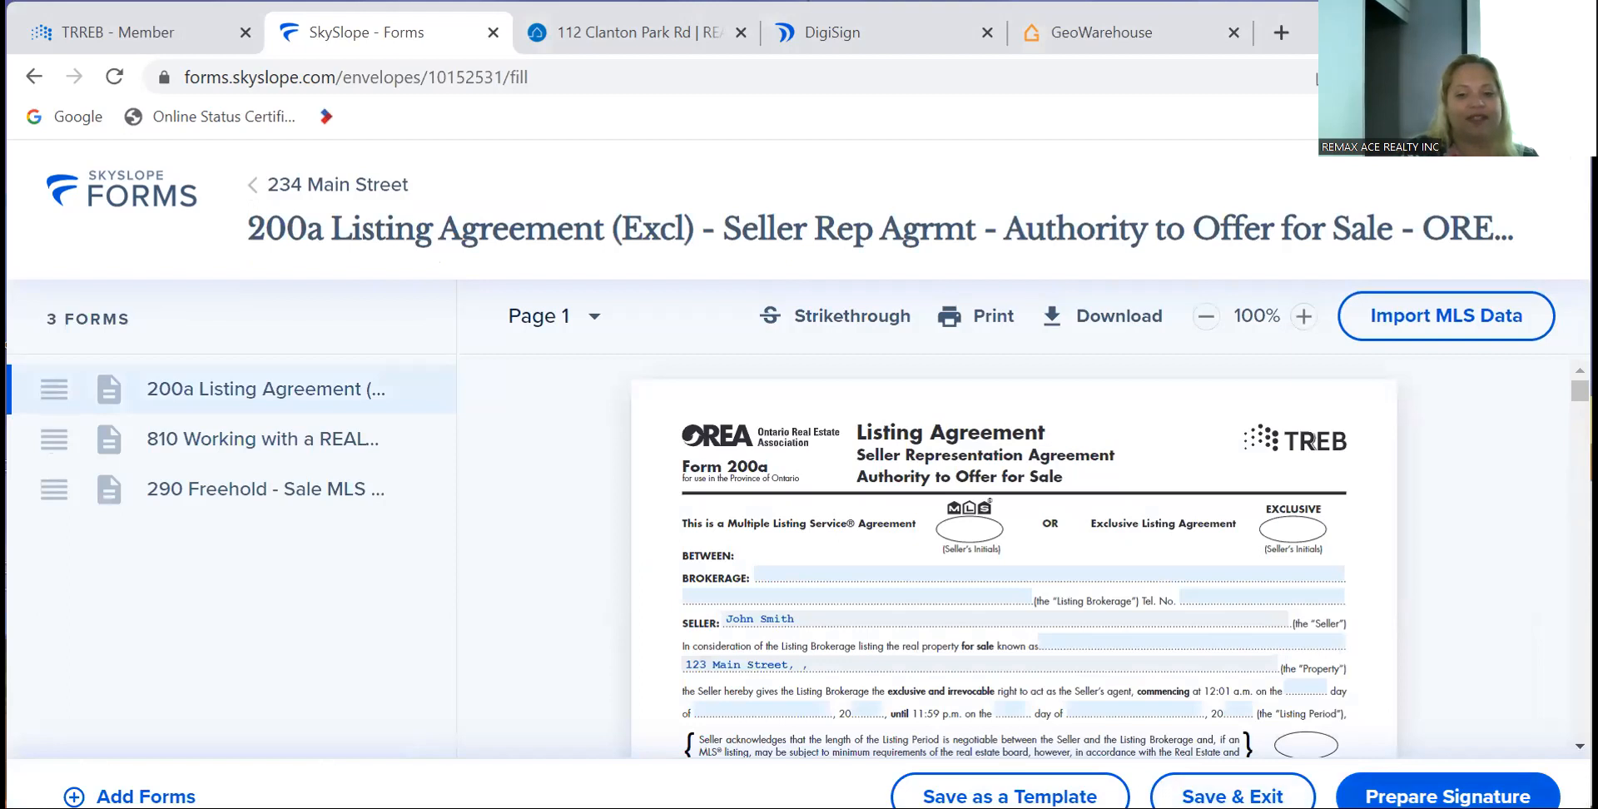
- Save the envelope as a 234 Main Street draft and return to that file
click(1232, 796)
click(1009, 588)
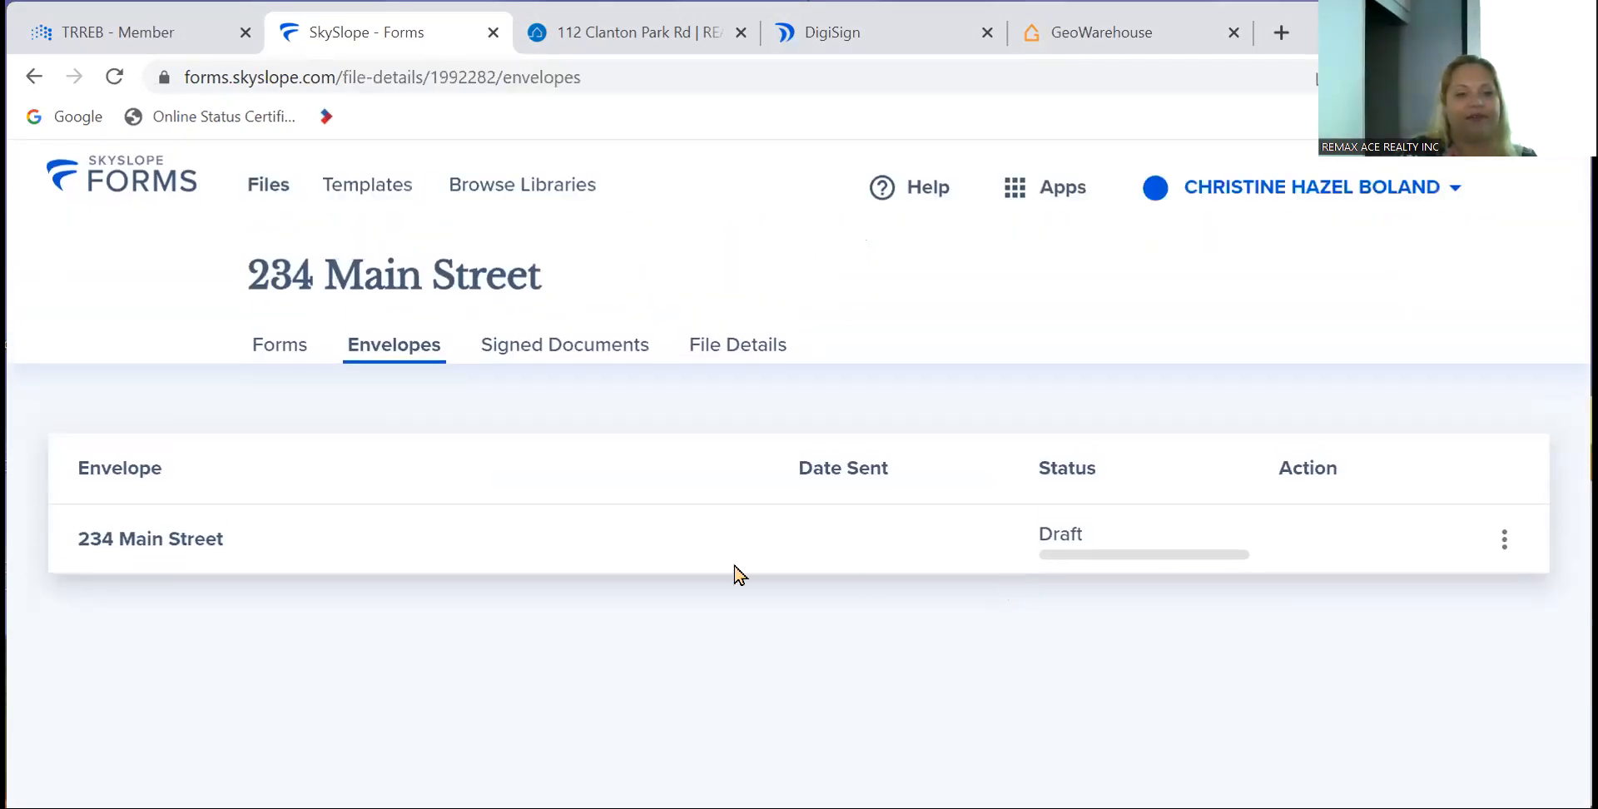
click(260, 188)
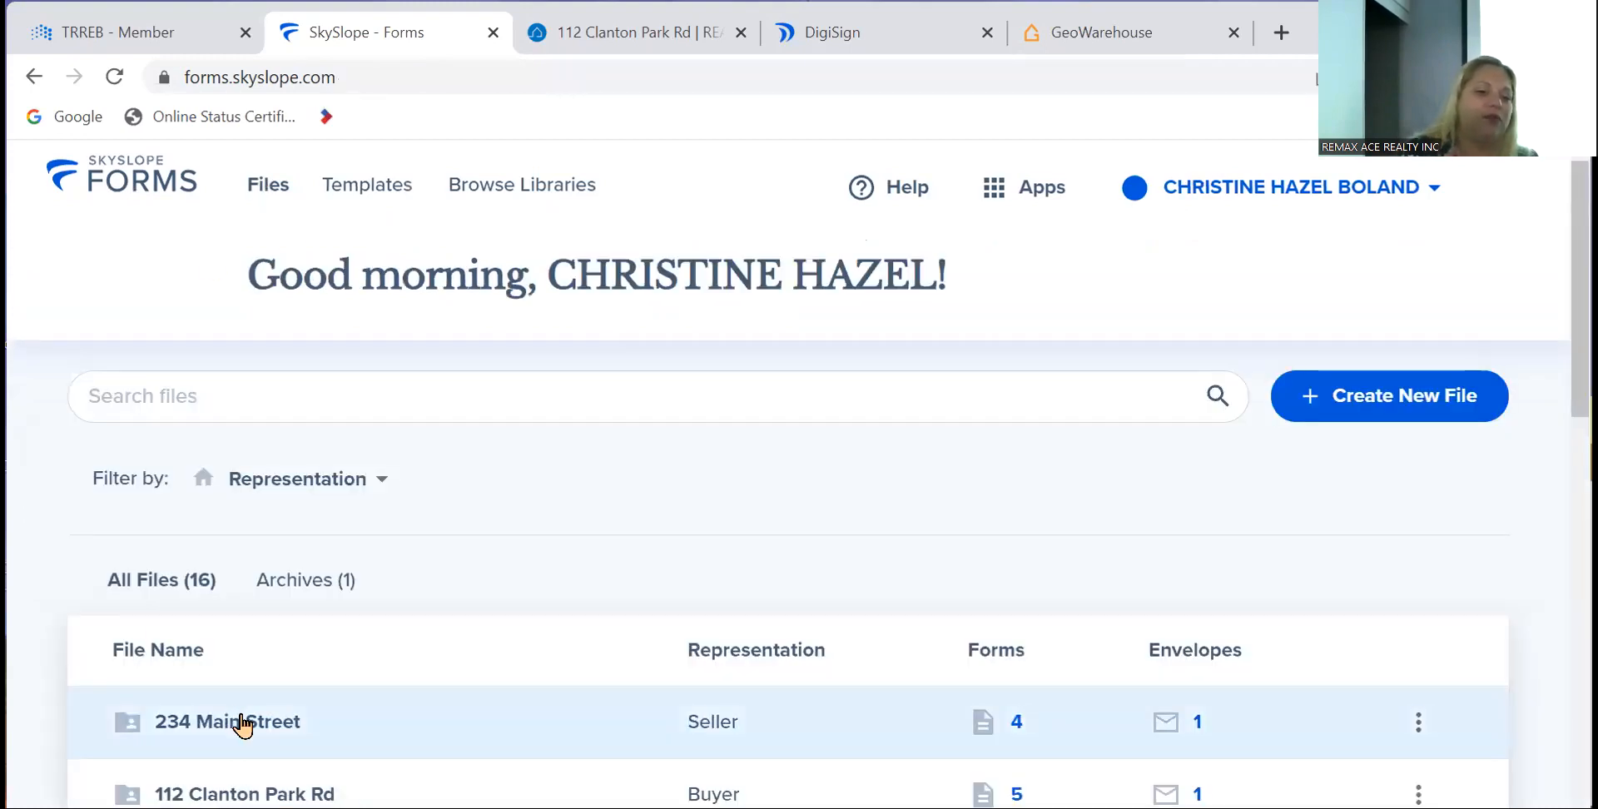
click(242, 724)
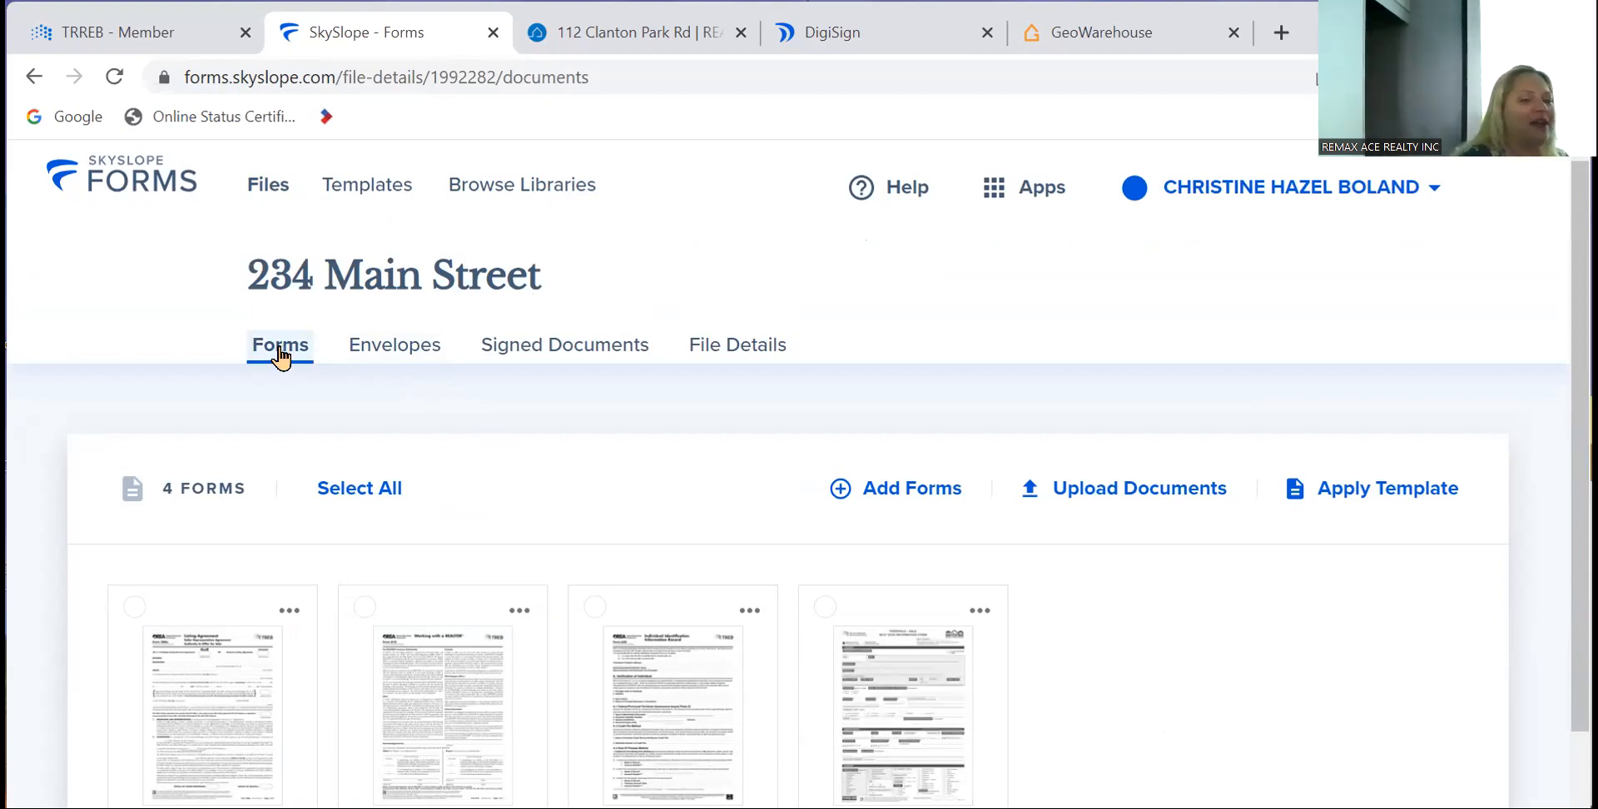
- Reopen the draft envelope on the 290 Freehold MLS Data form's AREA field
click(821, 617)
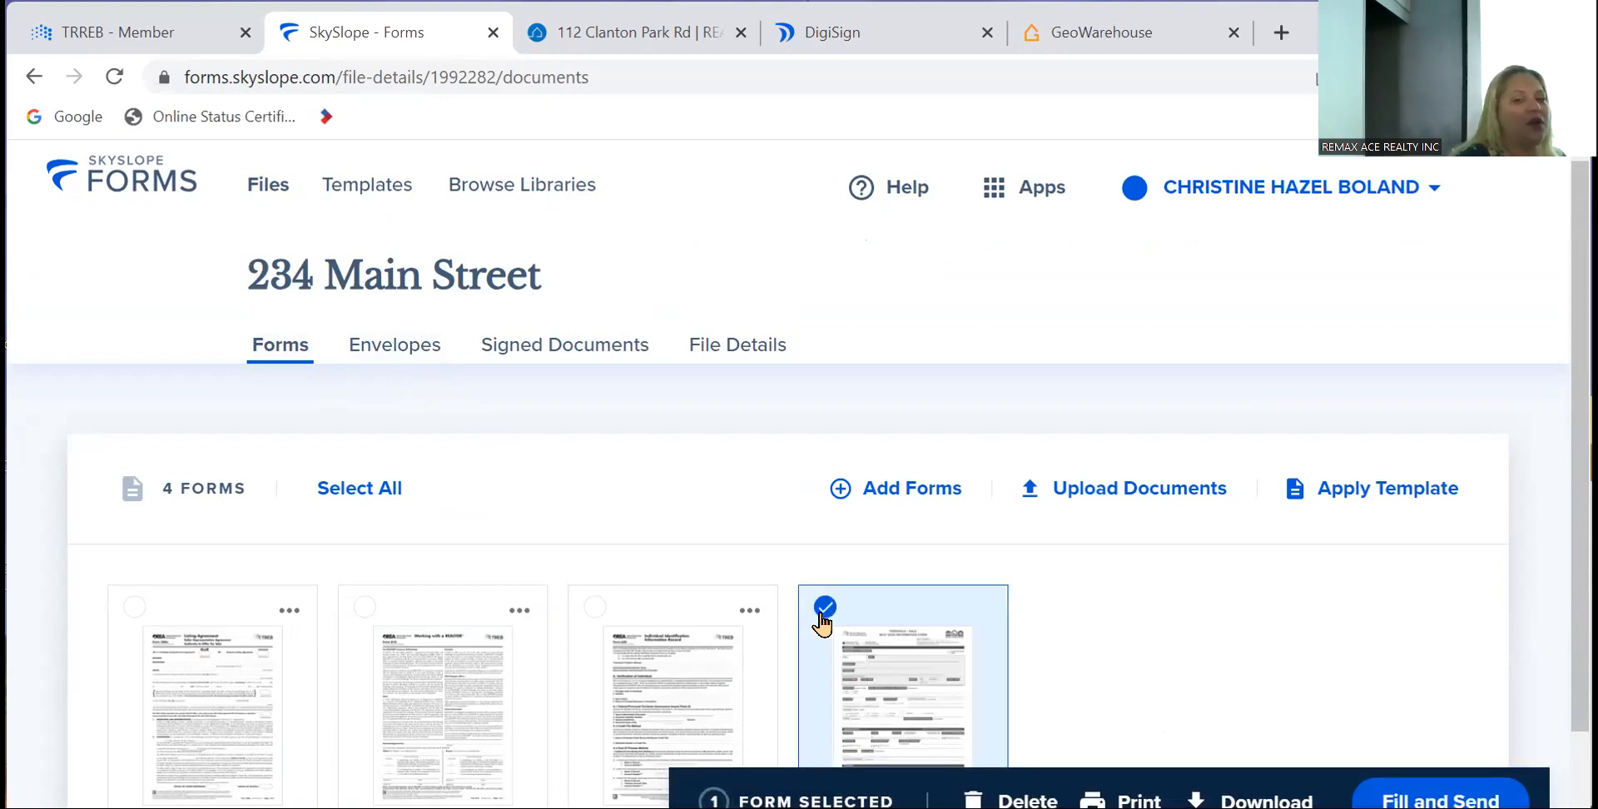
click(821, 618)
click(407, 350)
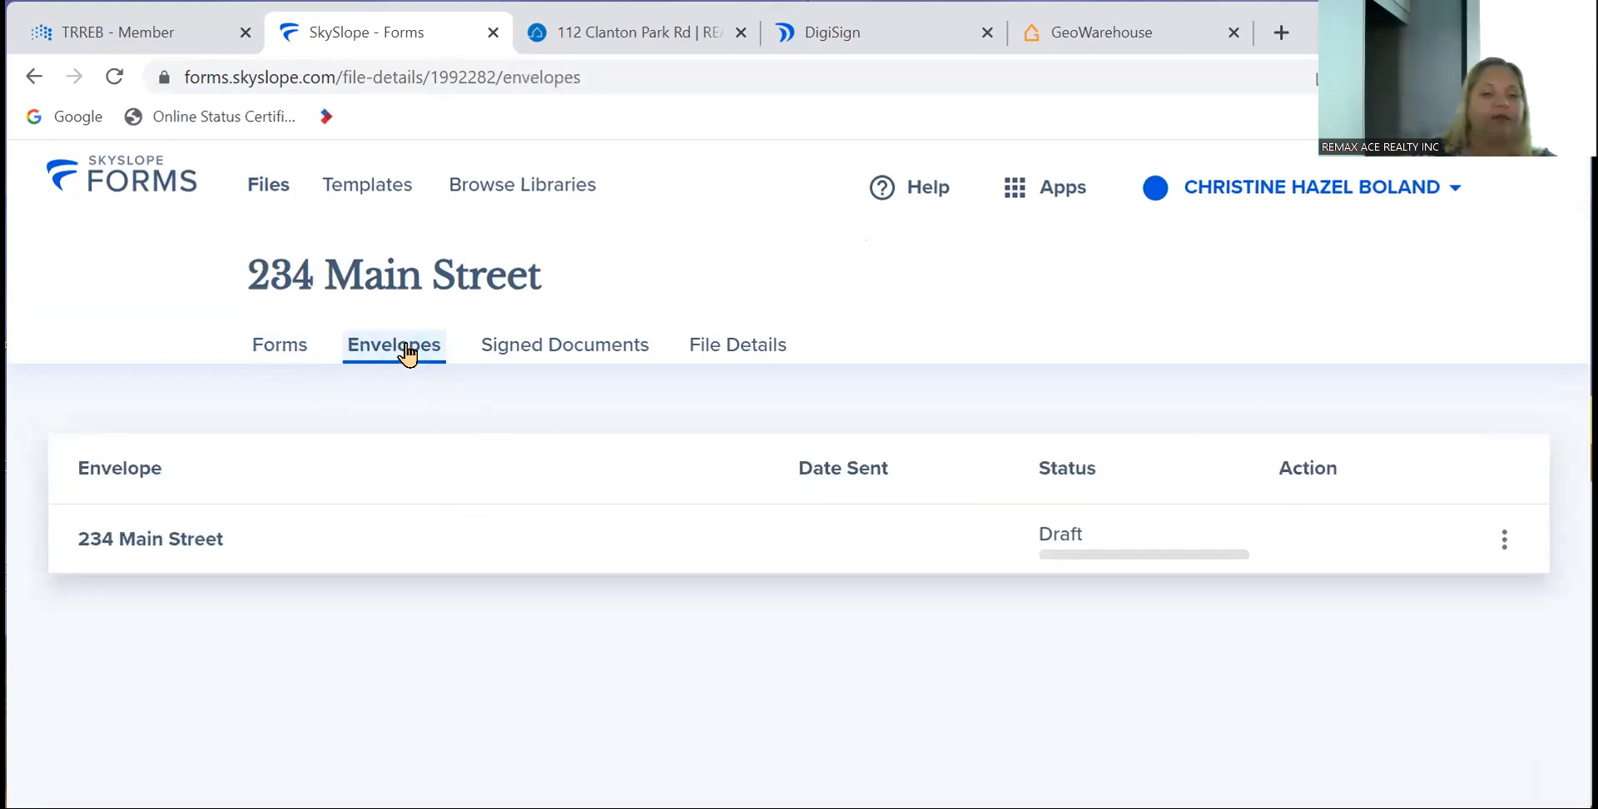
click(198, 556)
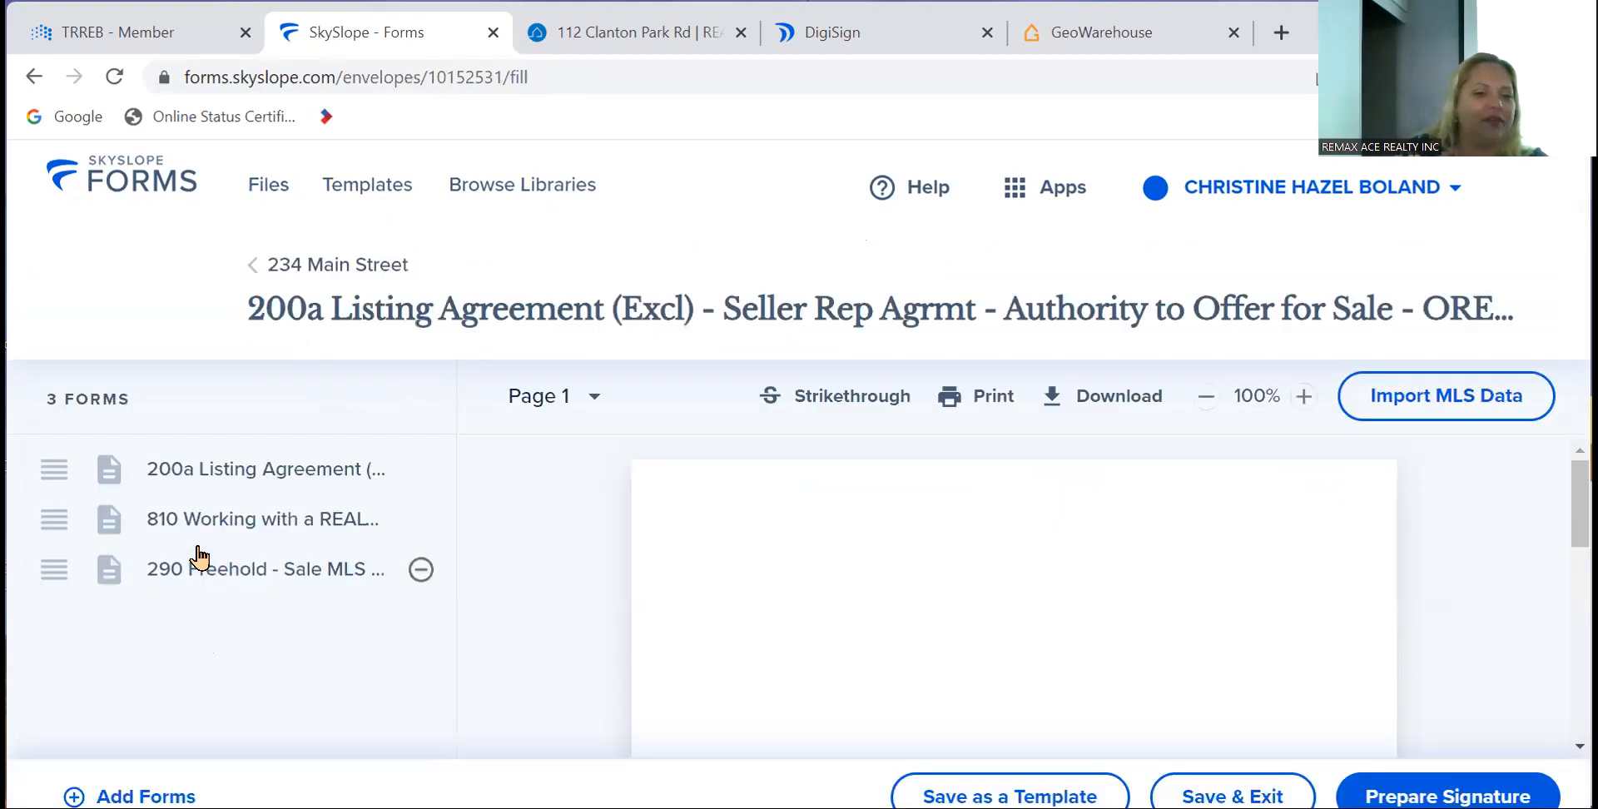
click(285, 499)
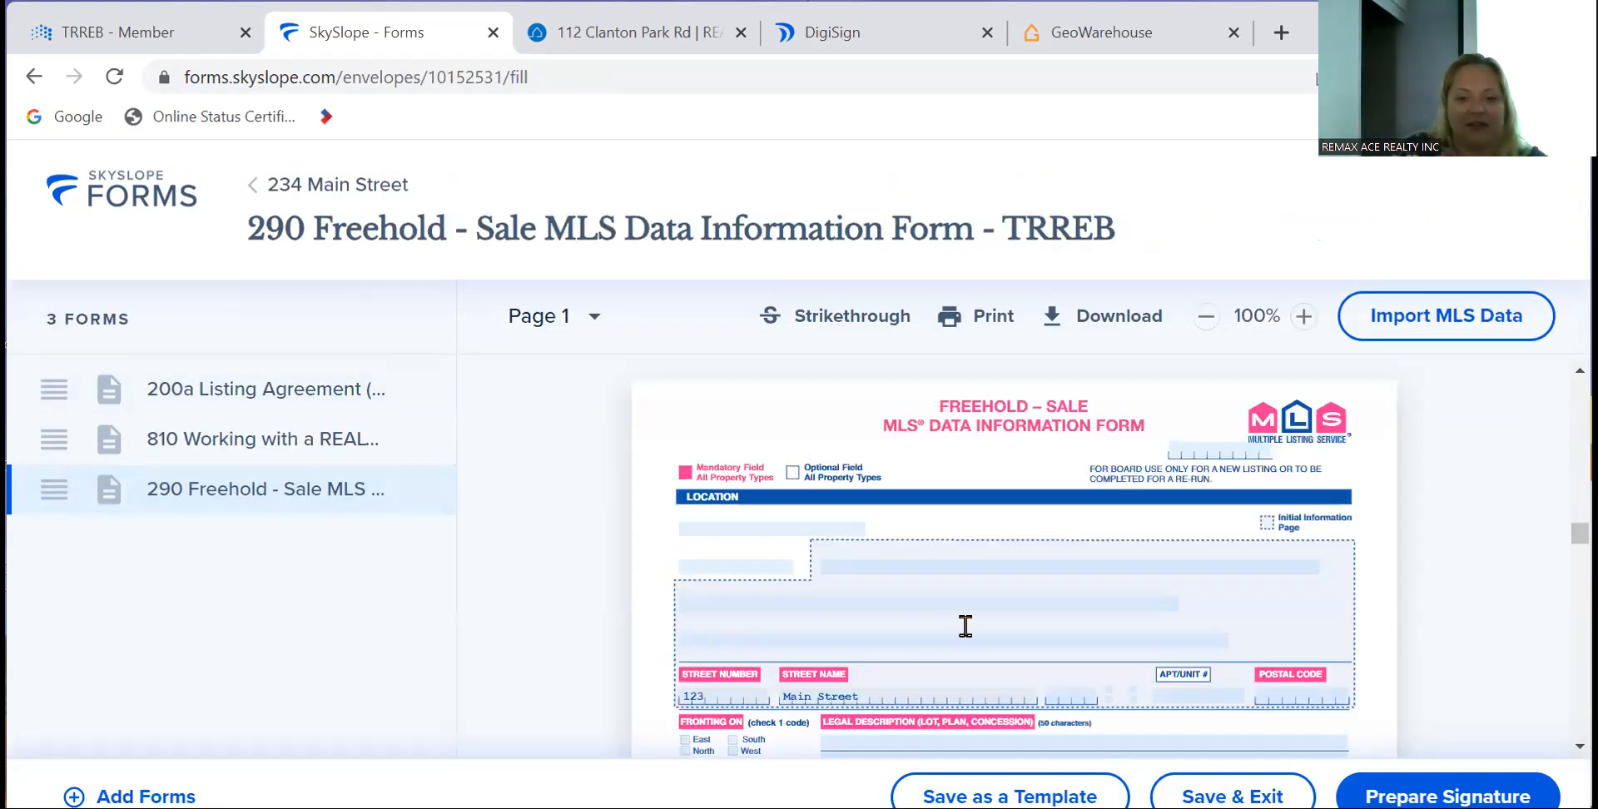
click(887, 564)
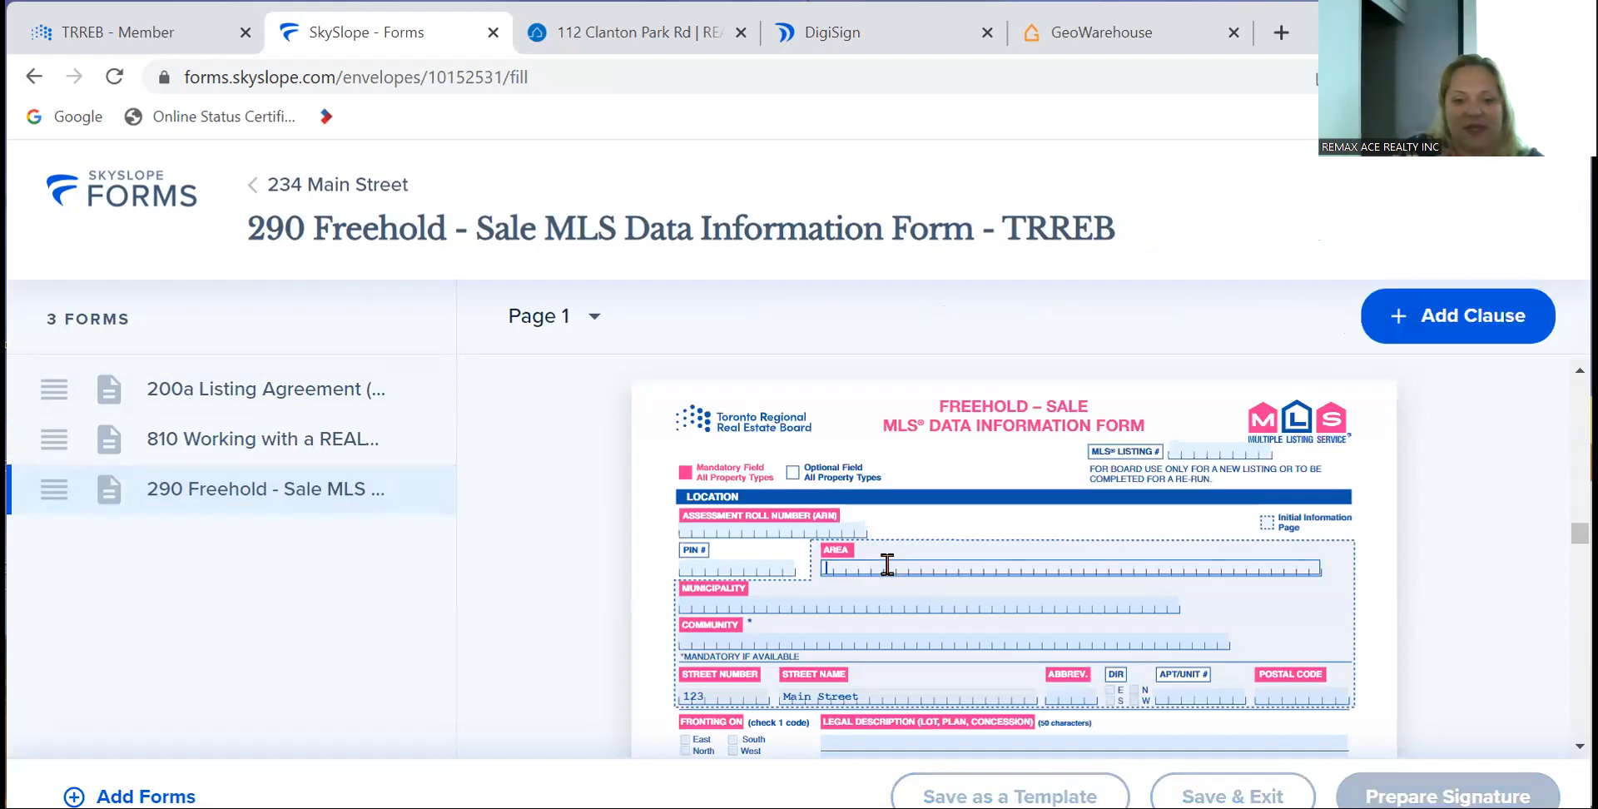
- On the 200a Listing Agreement, enter 12345 as the seller agent's Brokerage Name
click(285, 387)
click(794, 571)
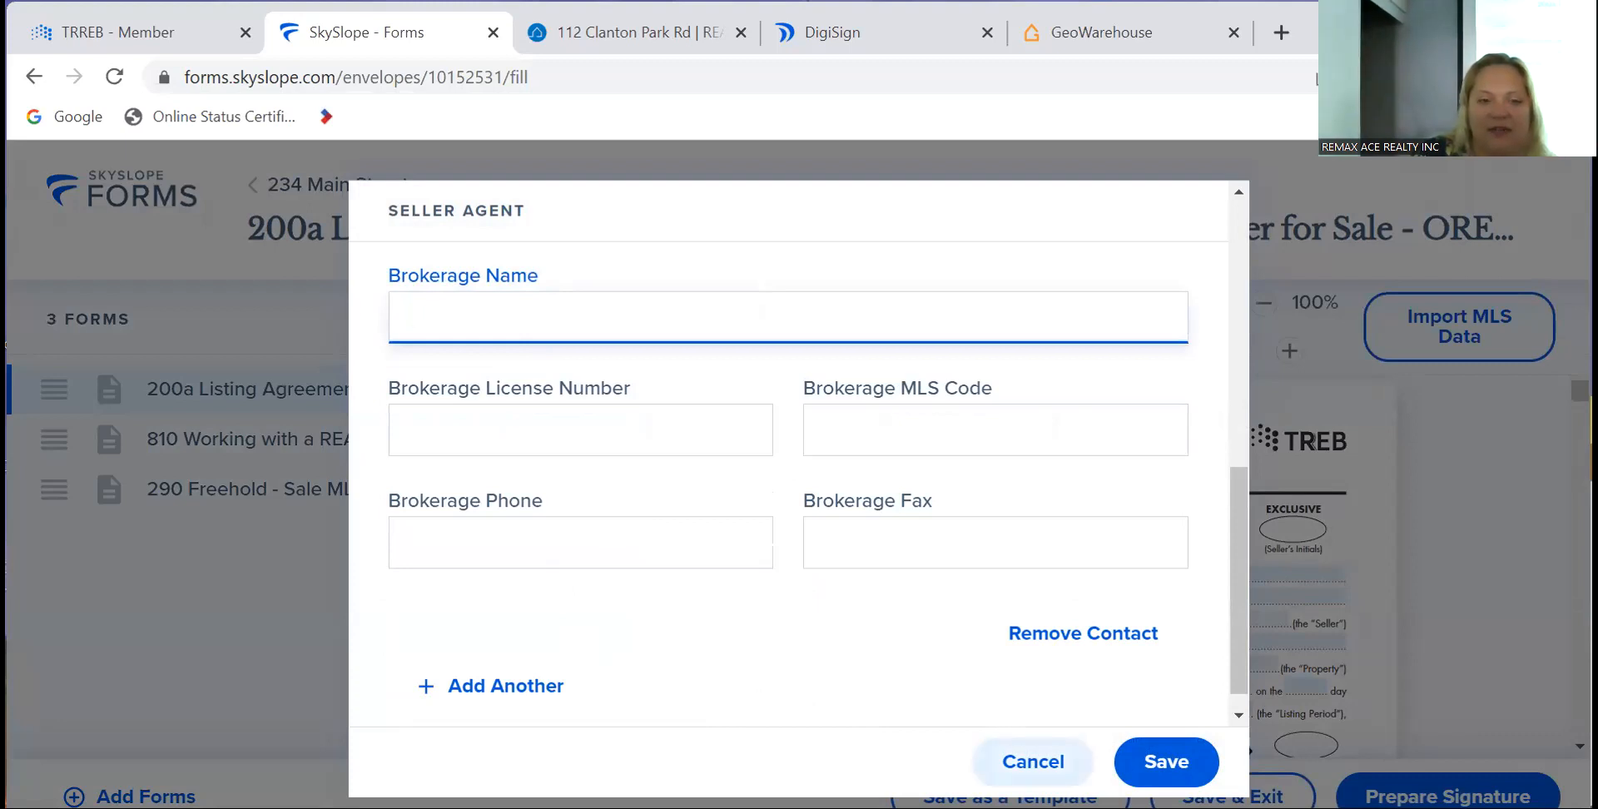
text(123)
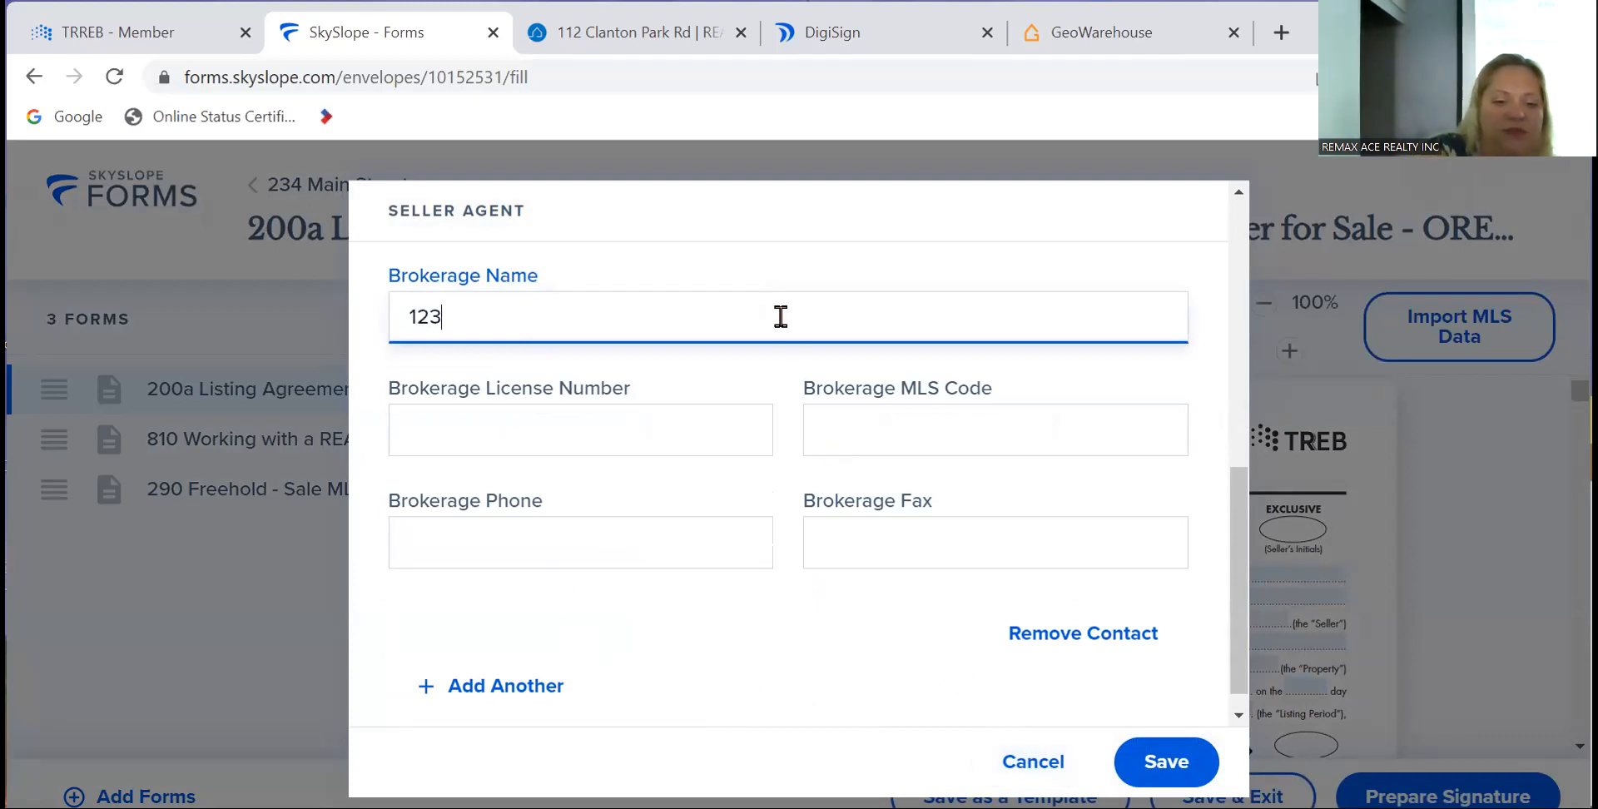
text(45)
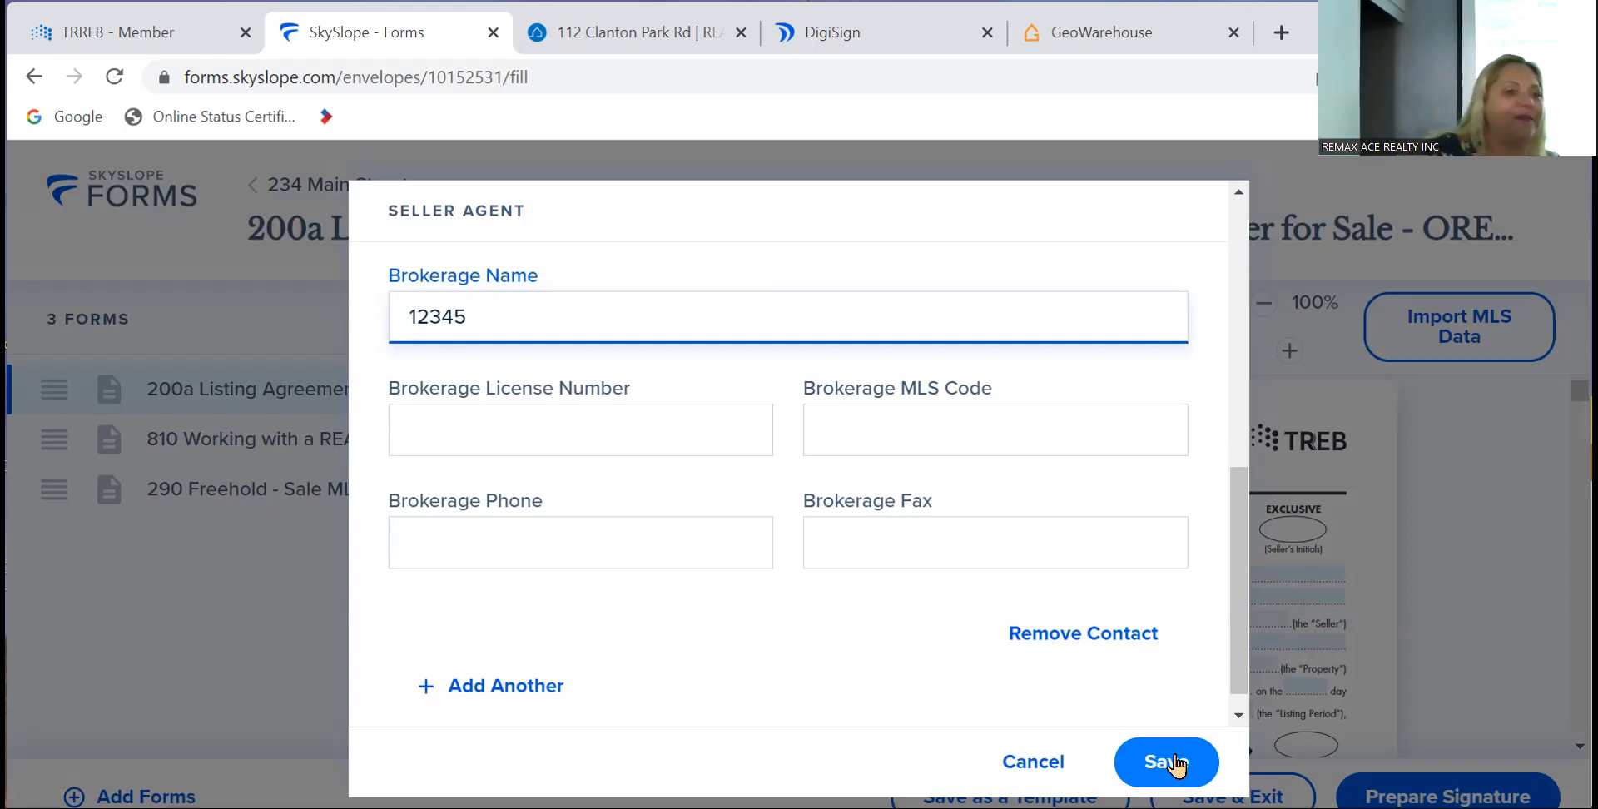
- Save Brokerage Name 12345, reopen the seller agent details to verify, and save again
click(1173, 762)
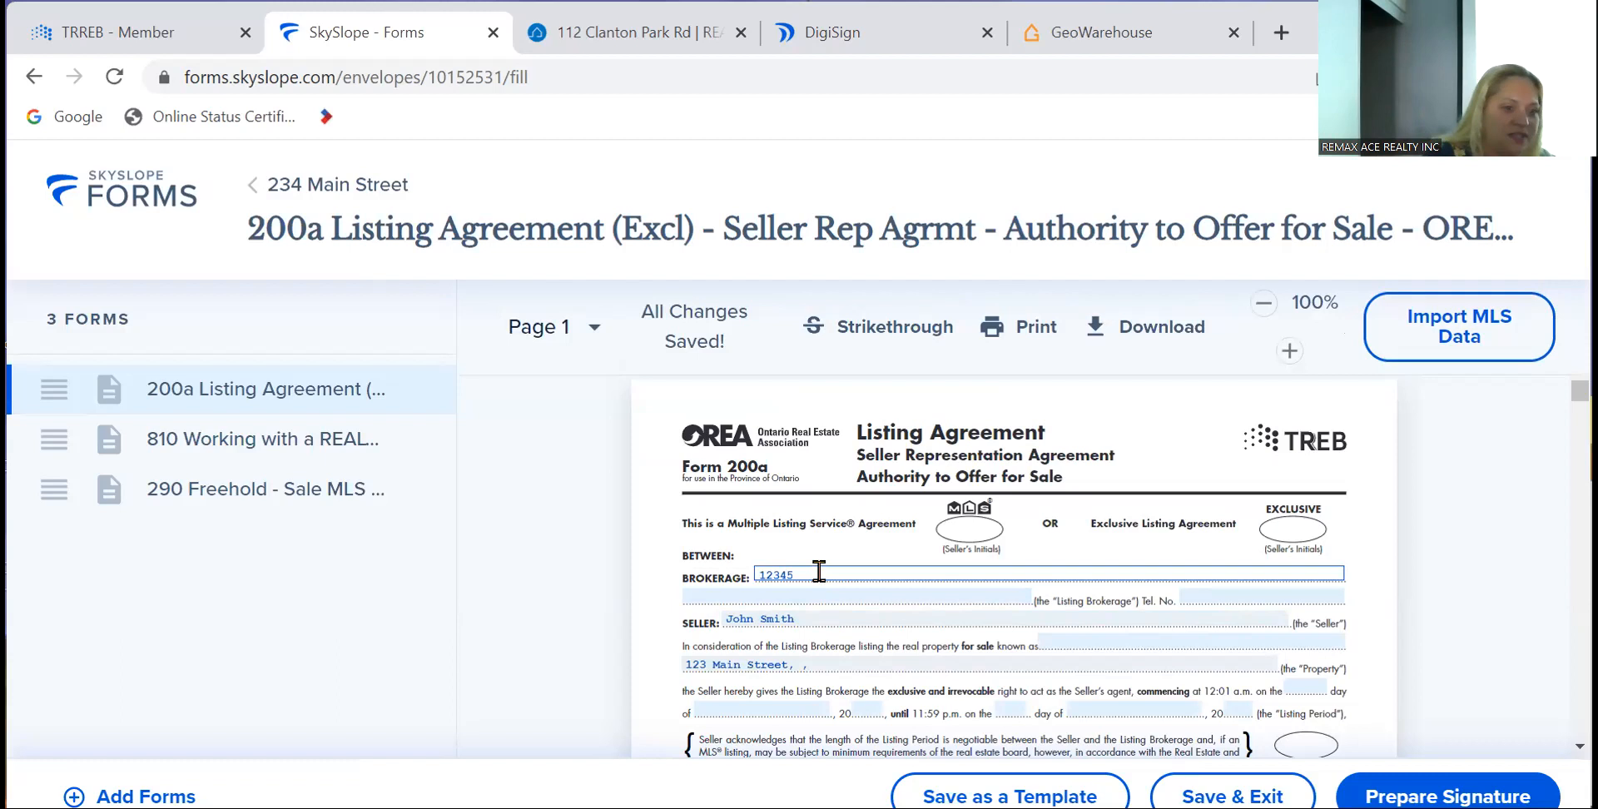
click(818, 571)
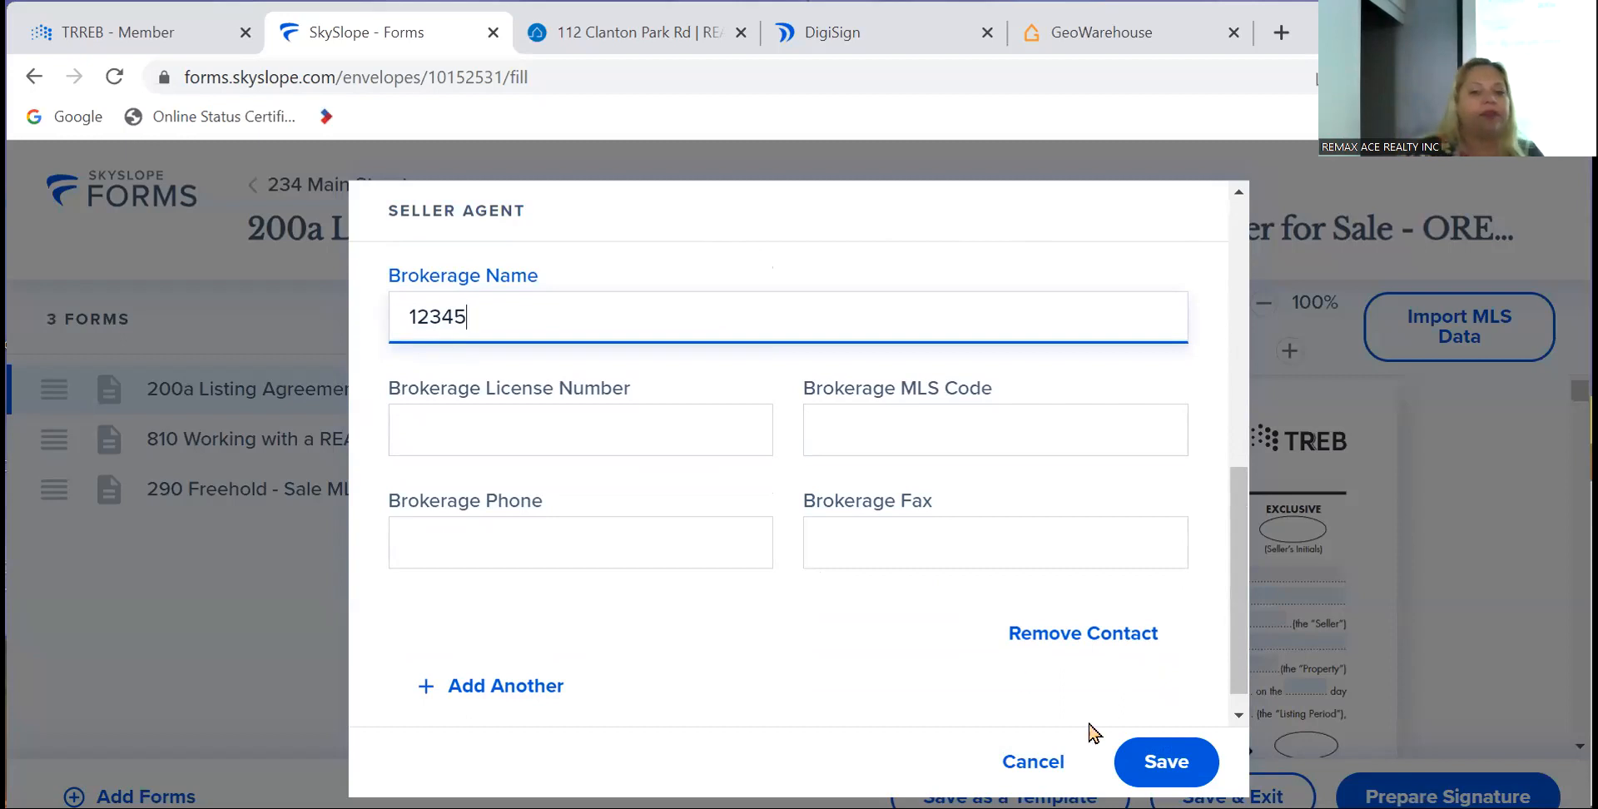
click(1166, 762)
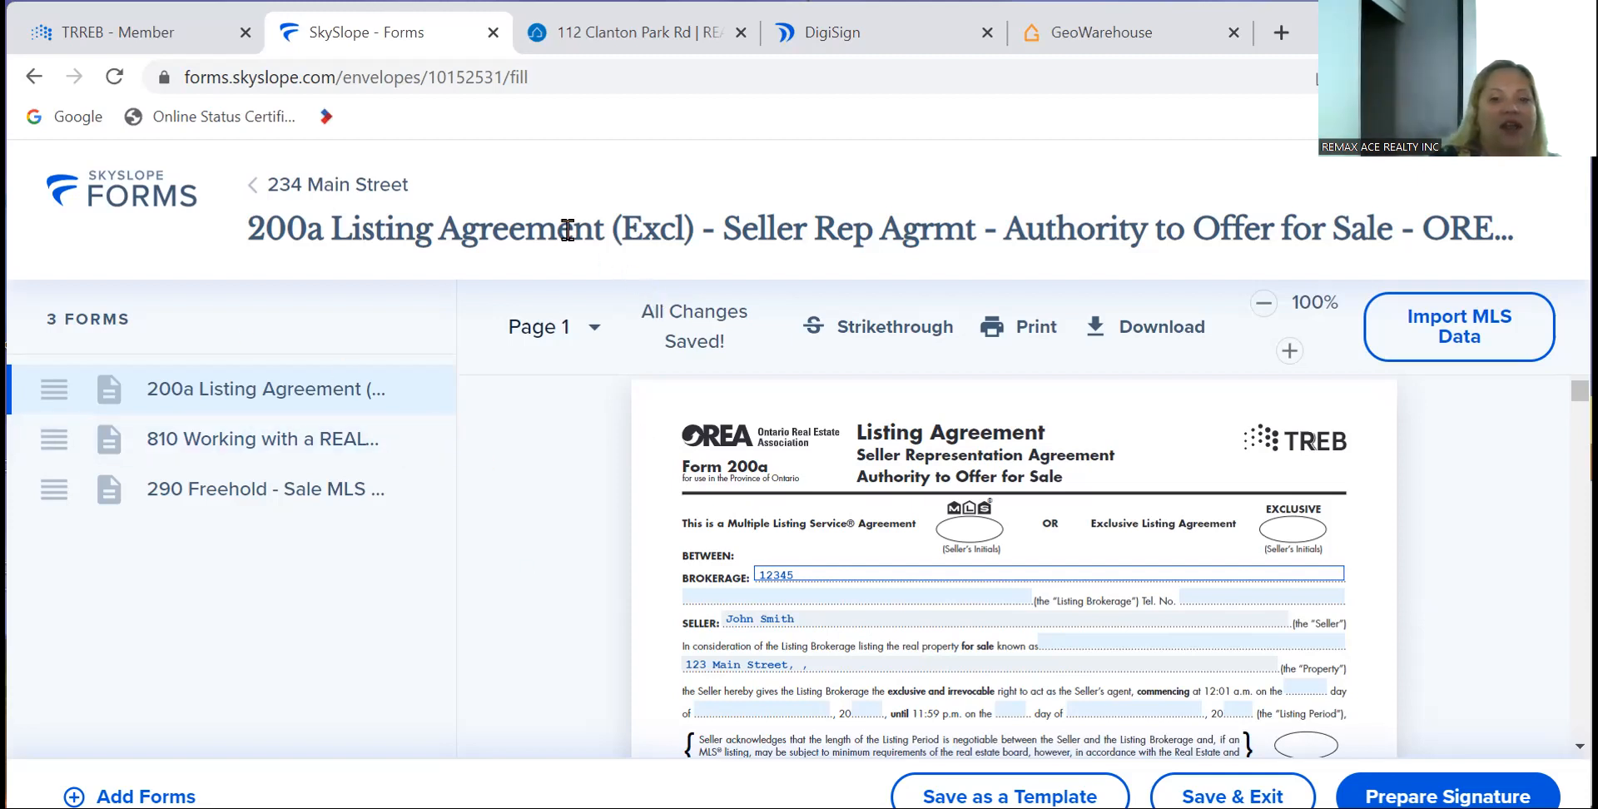
- Open the 200a form from the 234 Main Street file, then leave the fill page, dismissing the prompt
click(126, 205)
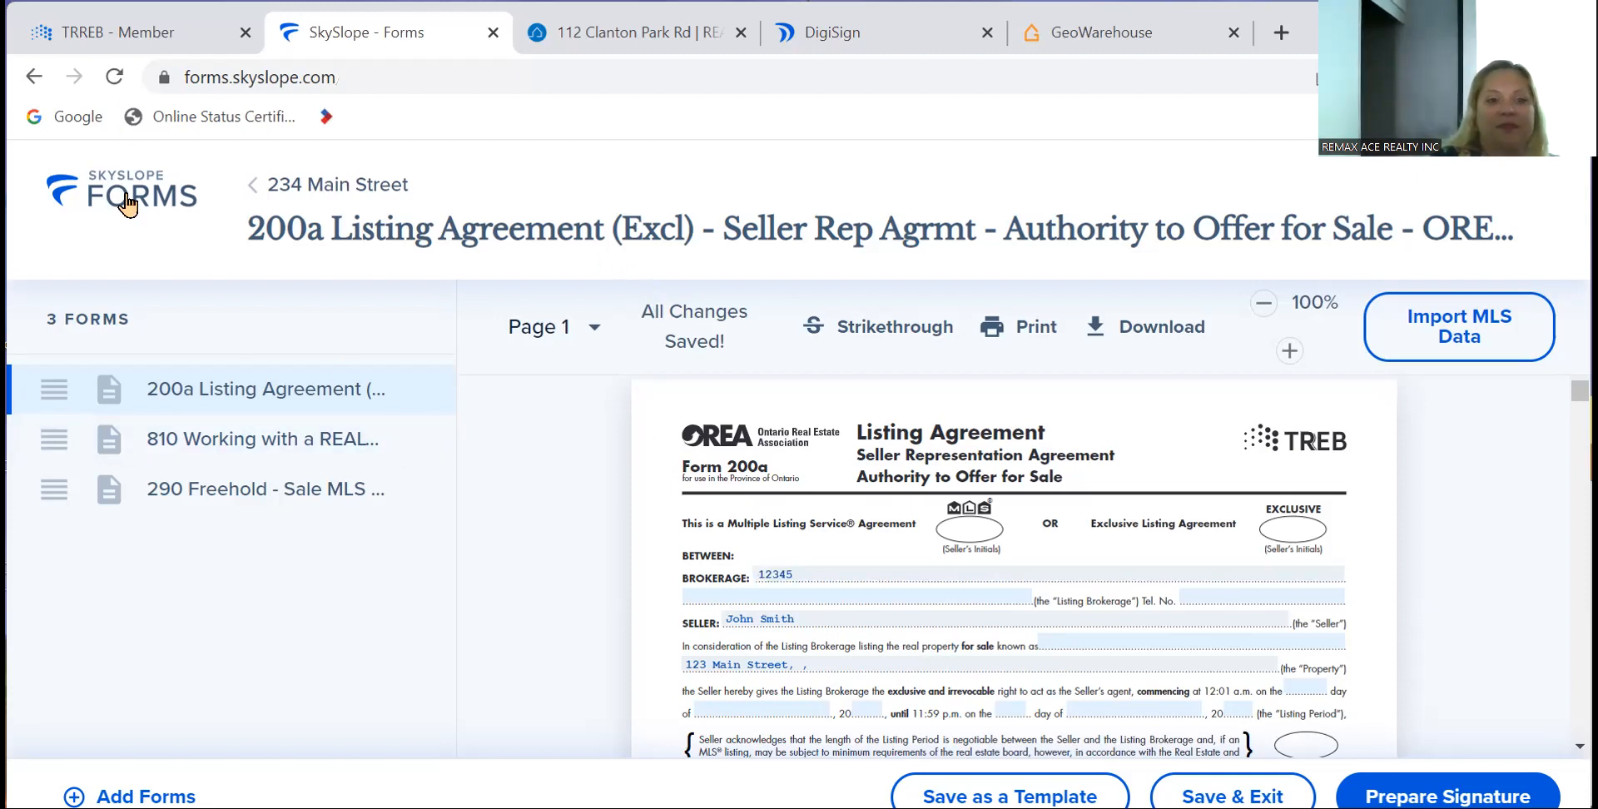
scroll(446, 539, down, 3)
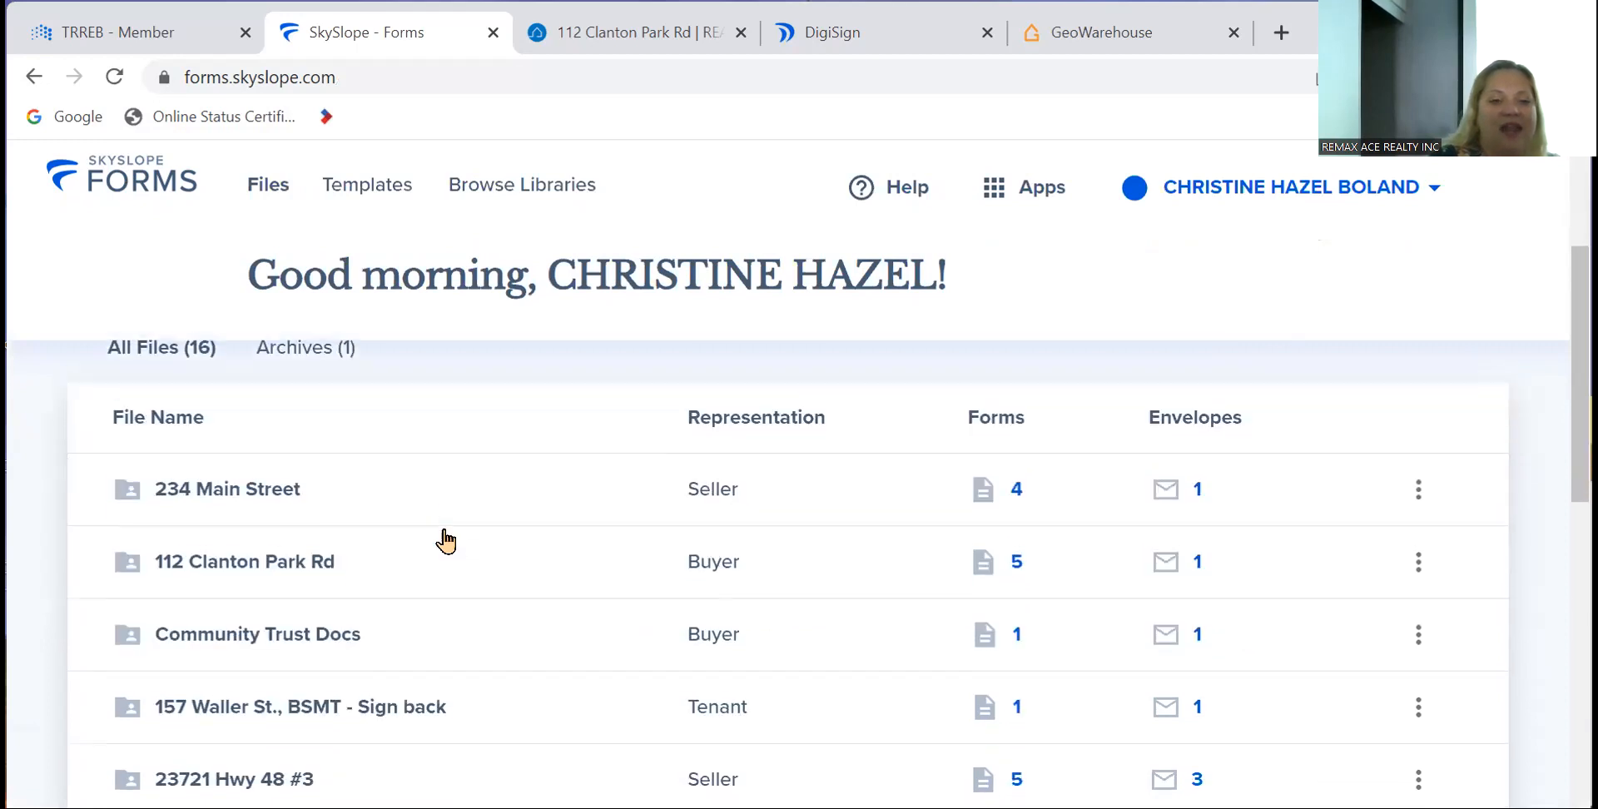
click(286, 491)
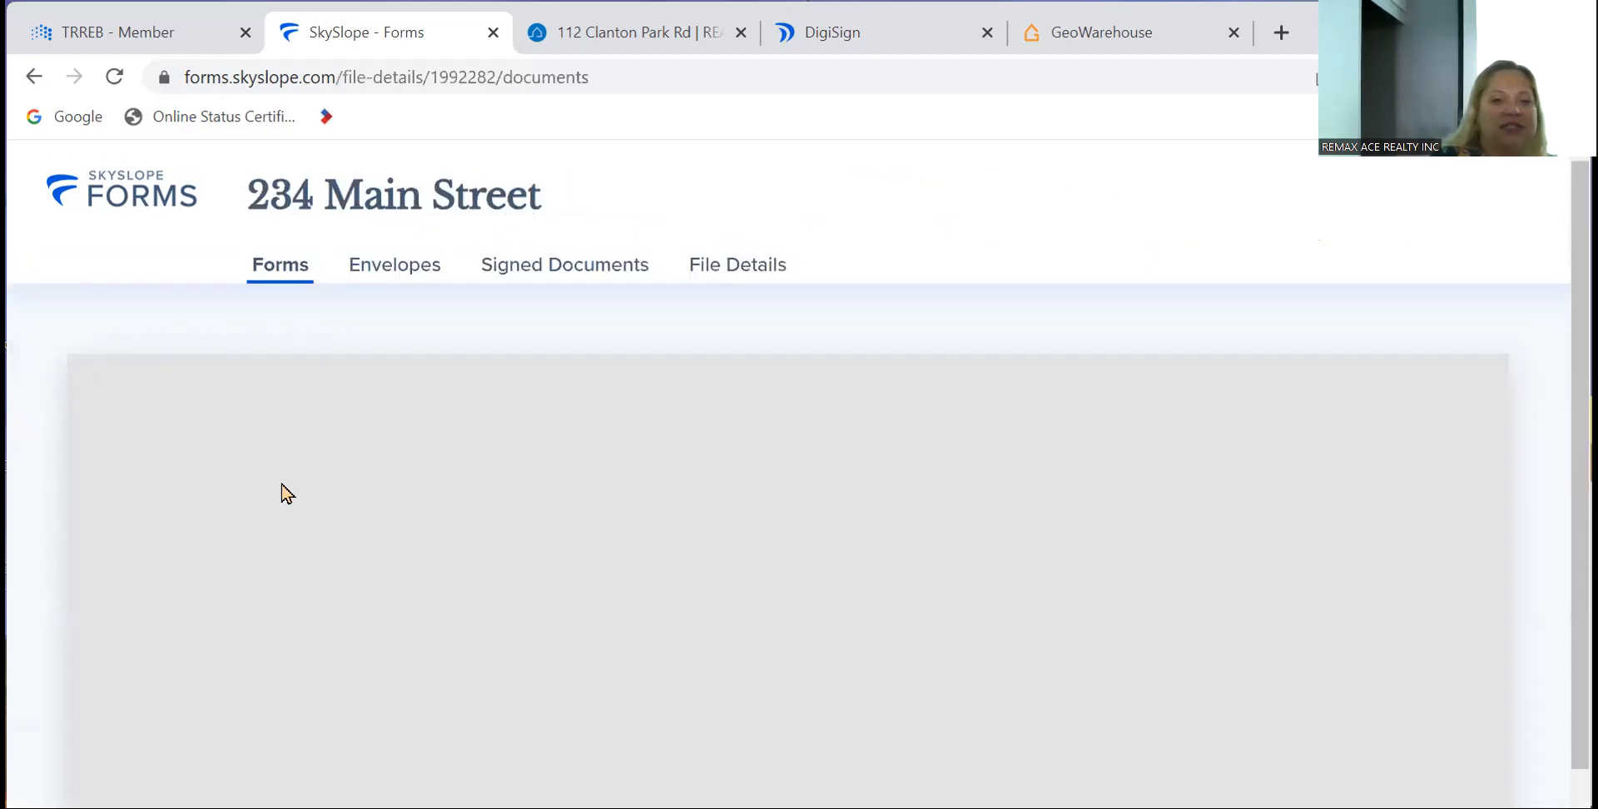
scroll(323, 662, down, 2)
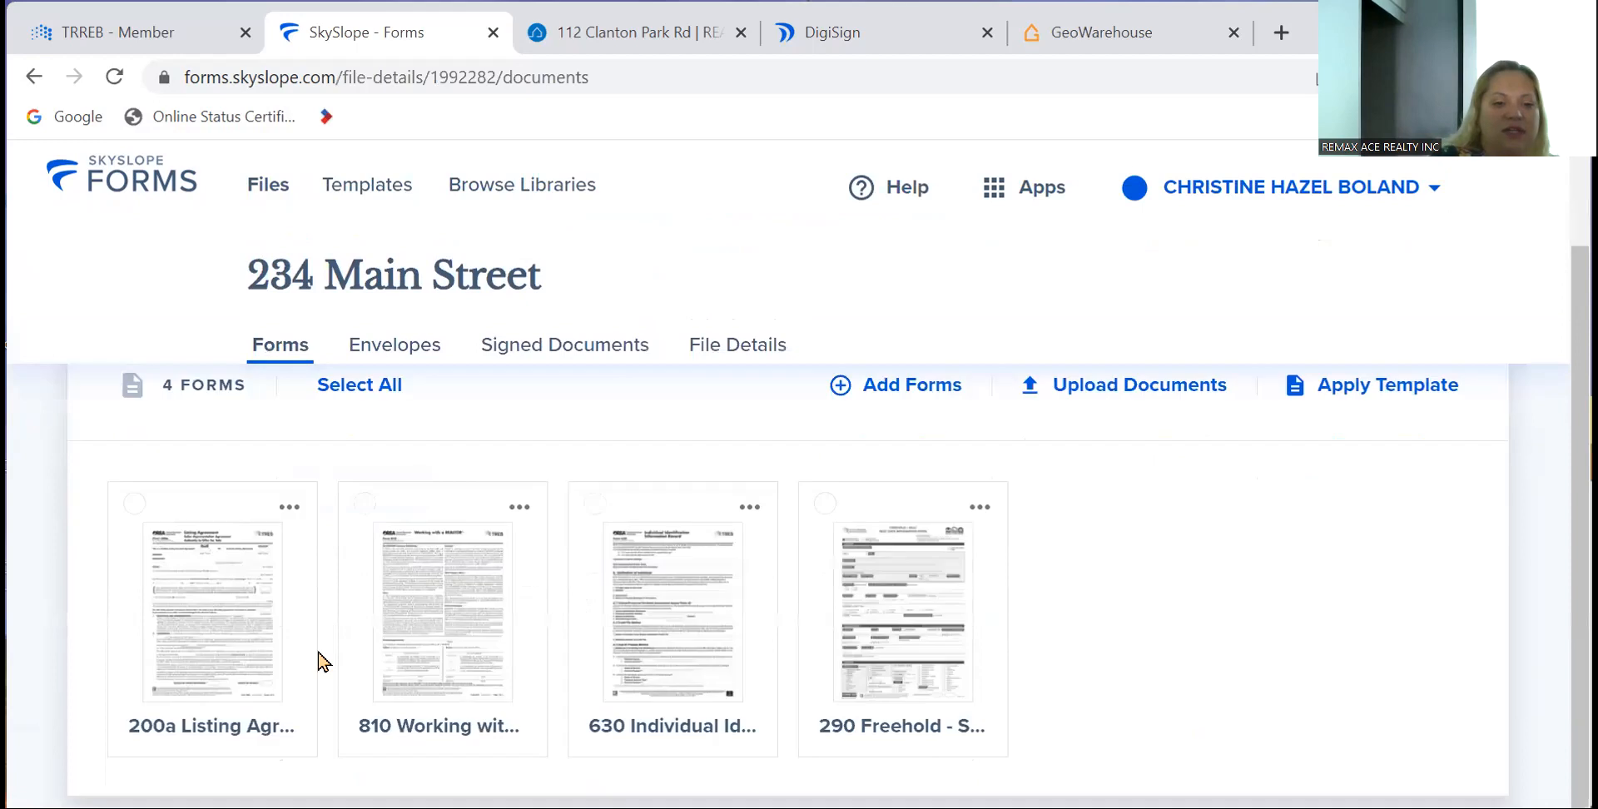
click(226, 639)
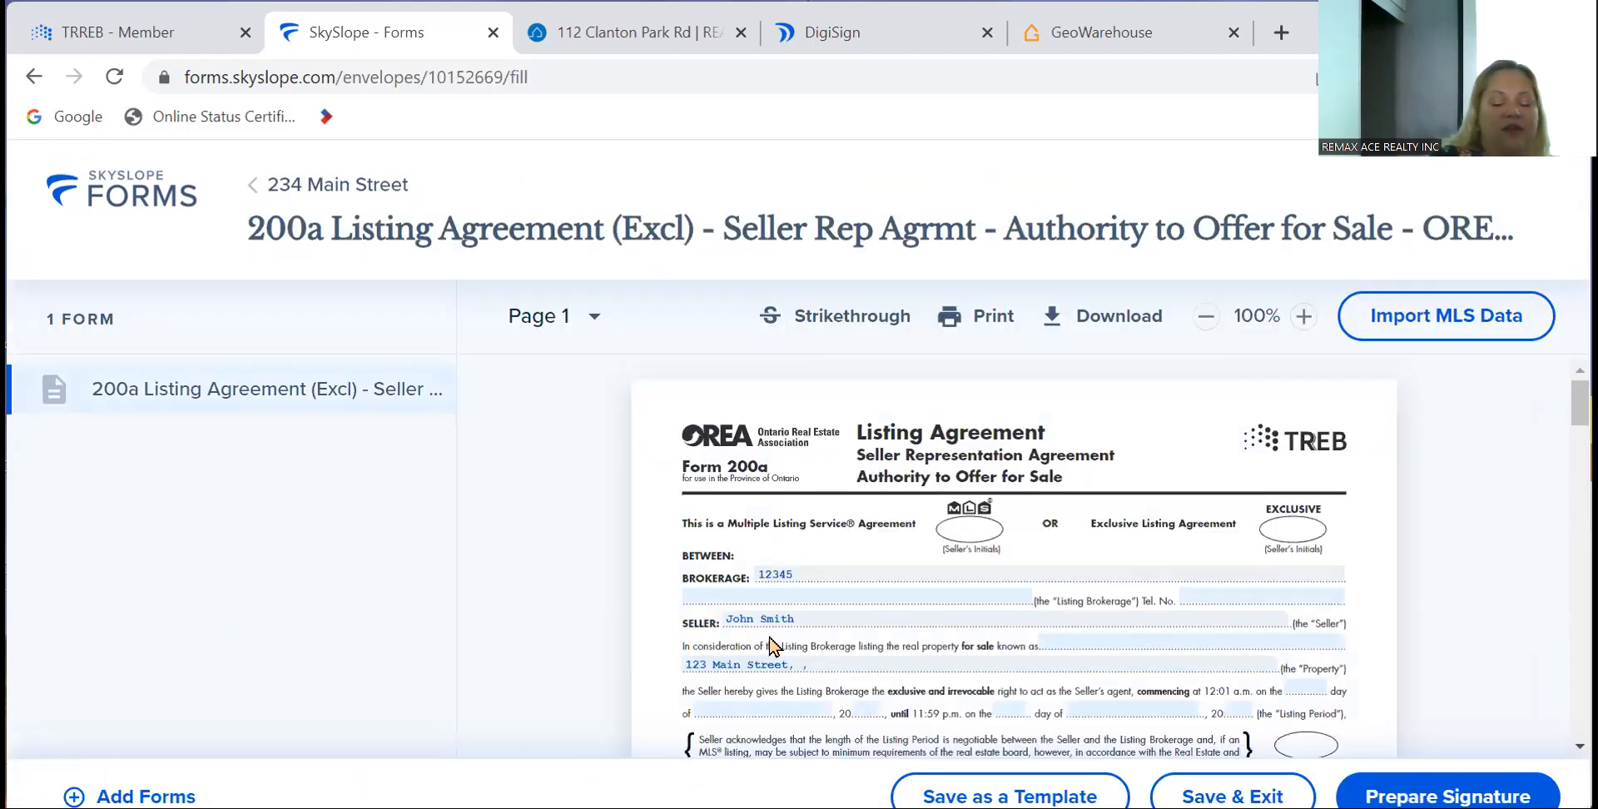
click(810, 576)
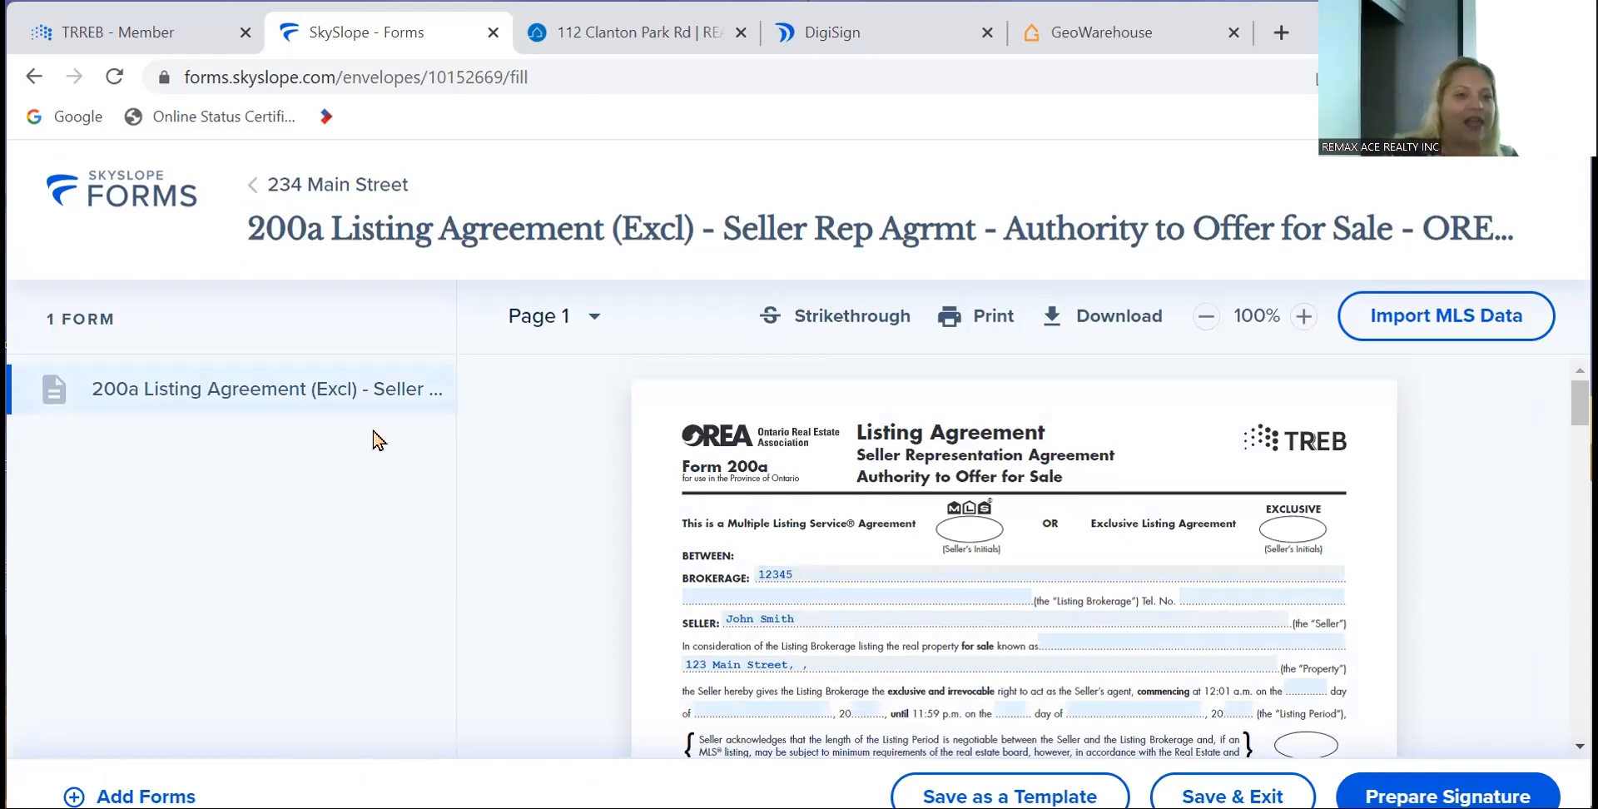
click(33, 76)
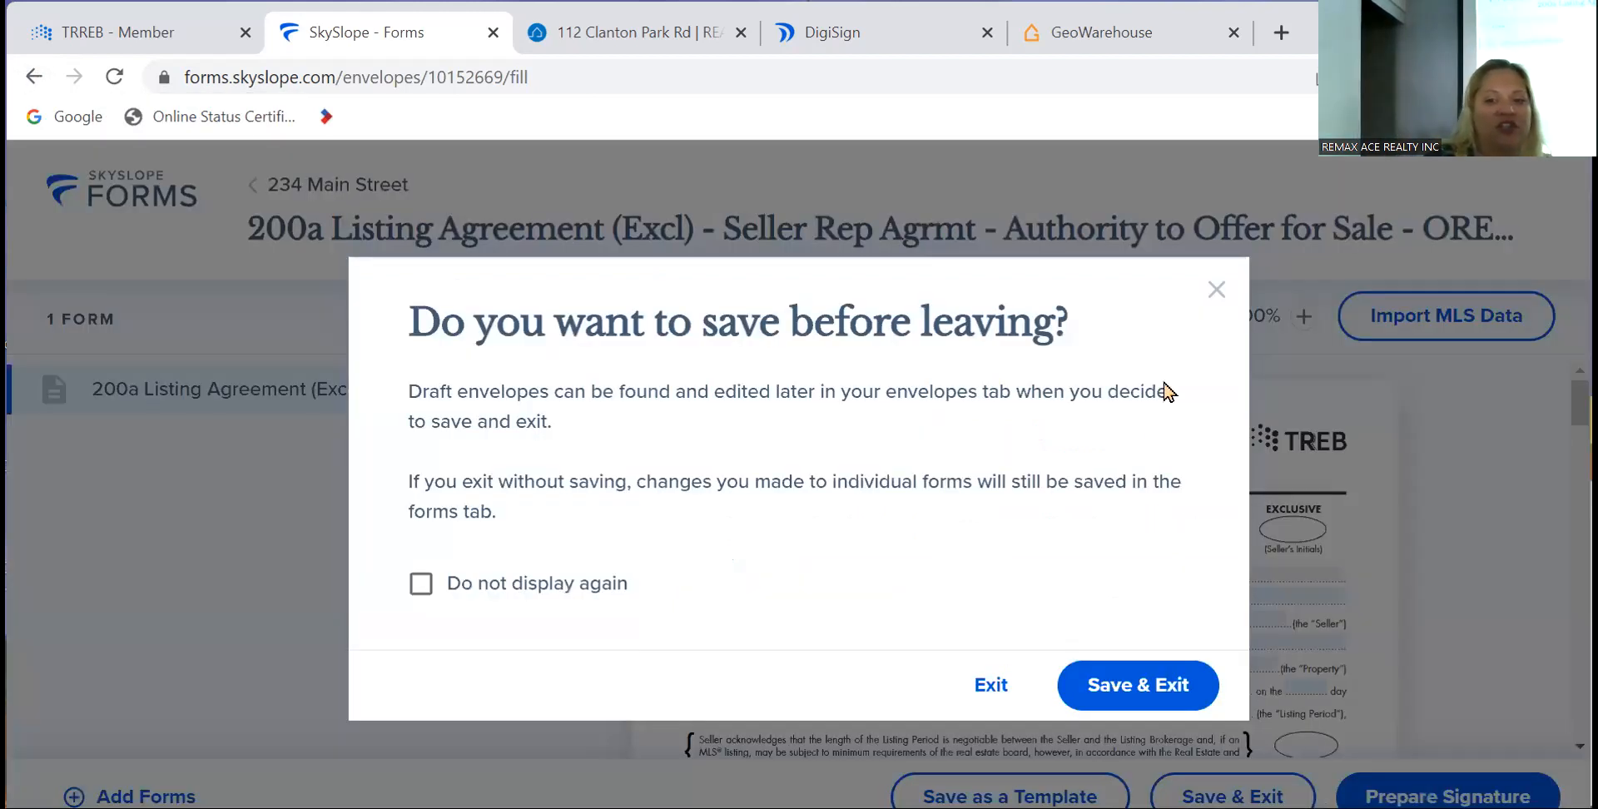
click(1216, 292)
- Return to the files home page and reopen the 234 Main Street file
click(141, 227)
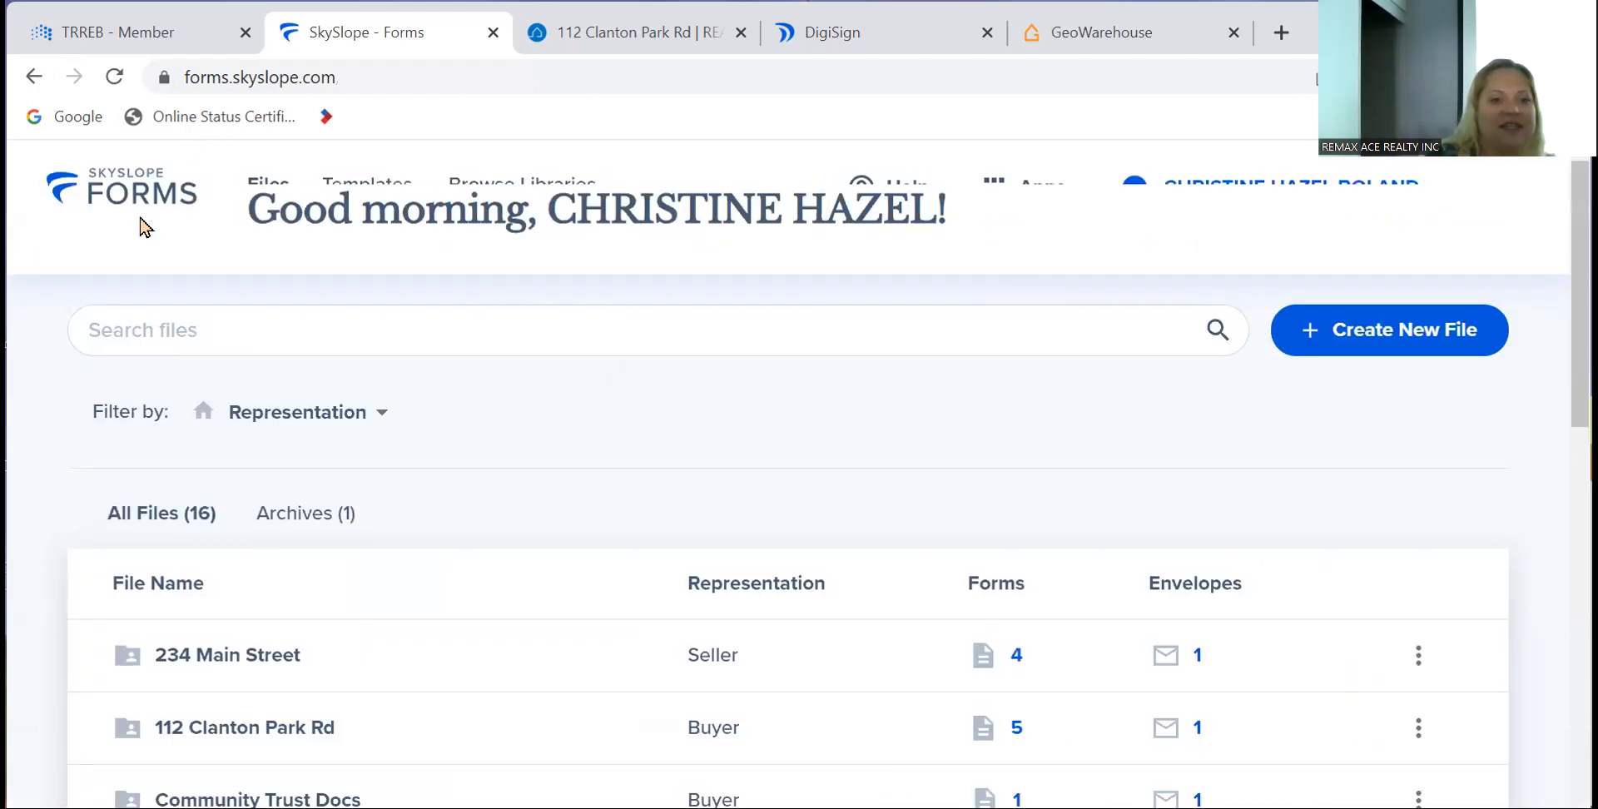
scroll(293, 678, down, 1)
scroll(298, 678, down, 1)
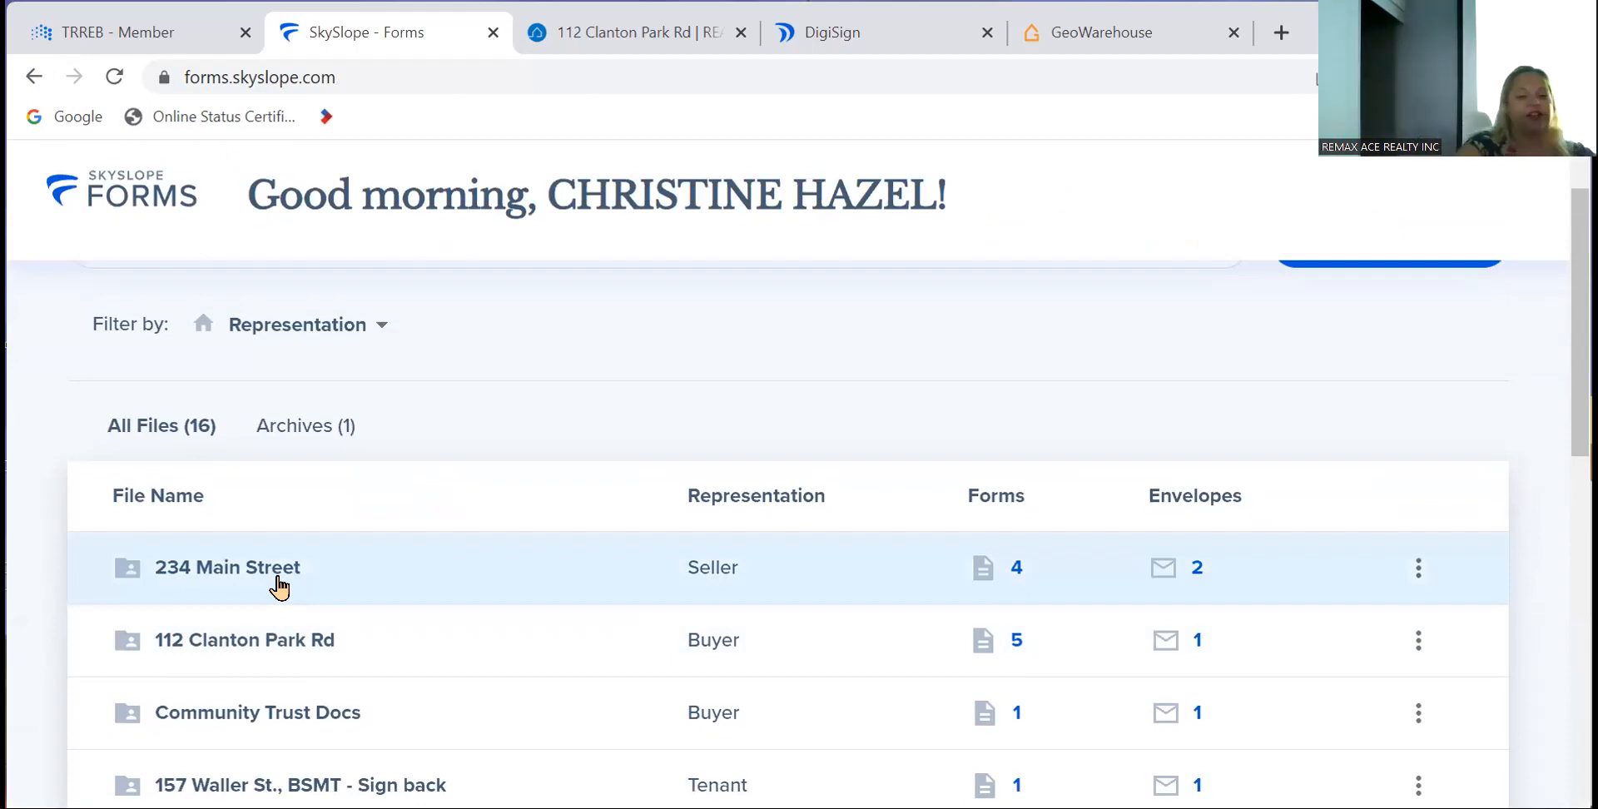
click(278, 582)
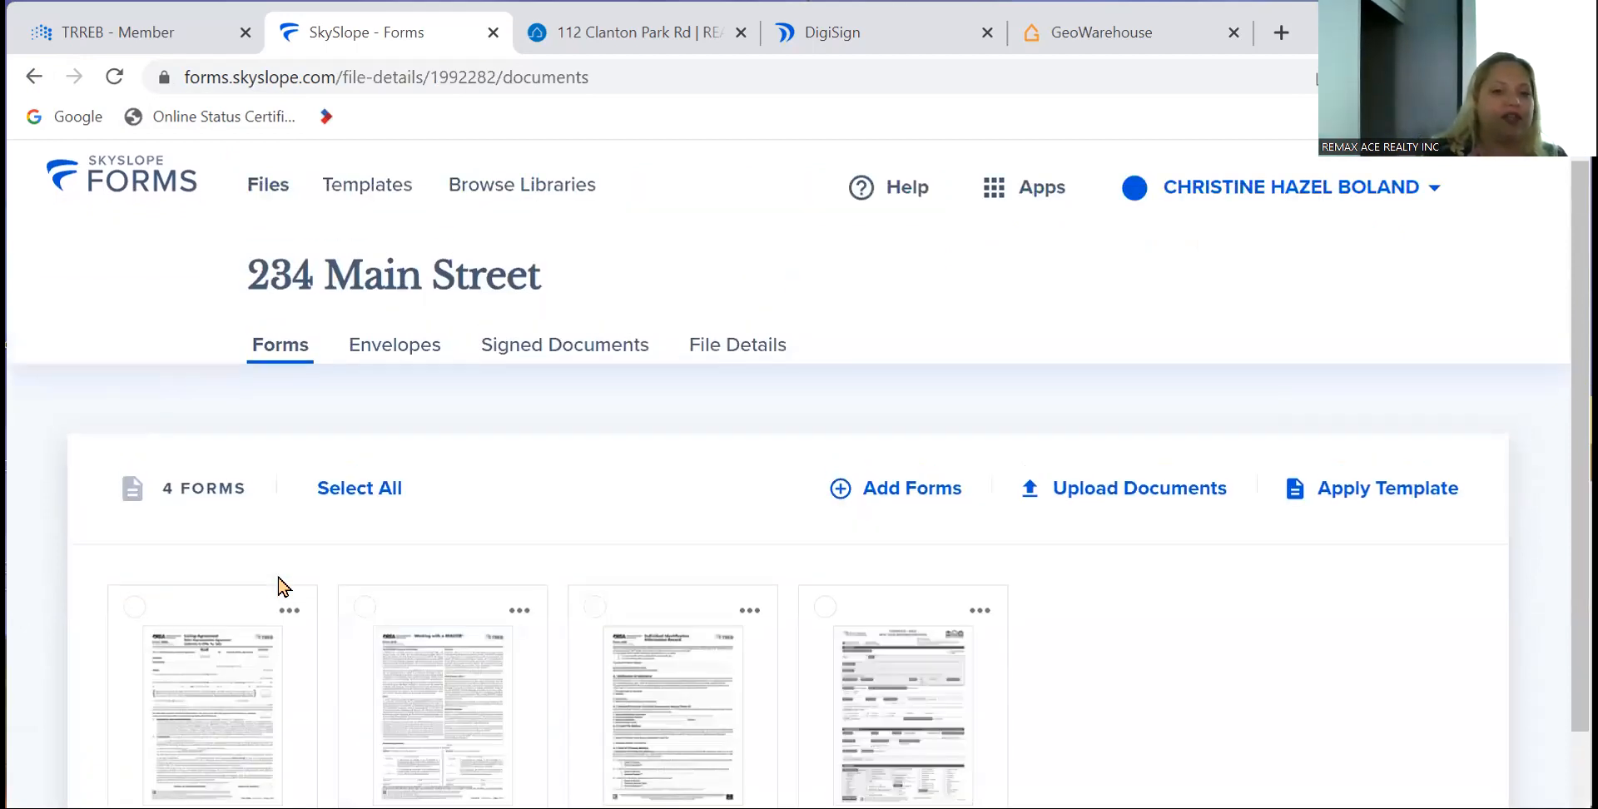
- Open the second 234 Main Street draft envelope from the file's Envelopes list
click(393, 358)
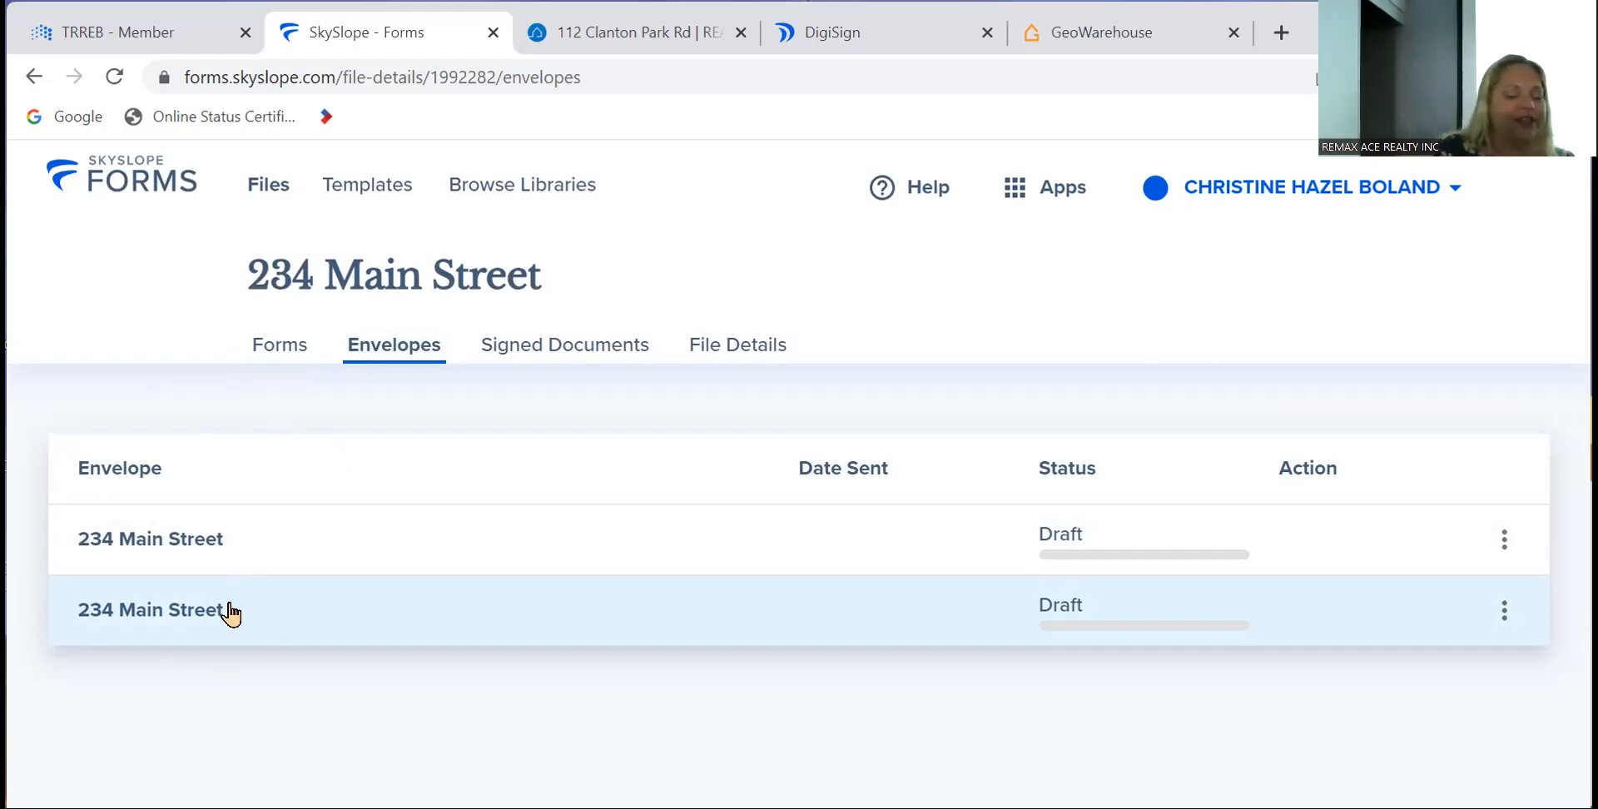
click(281, 353)
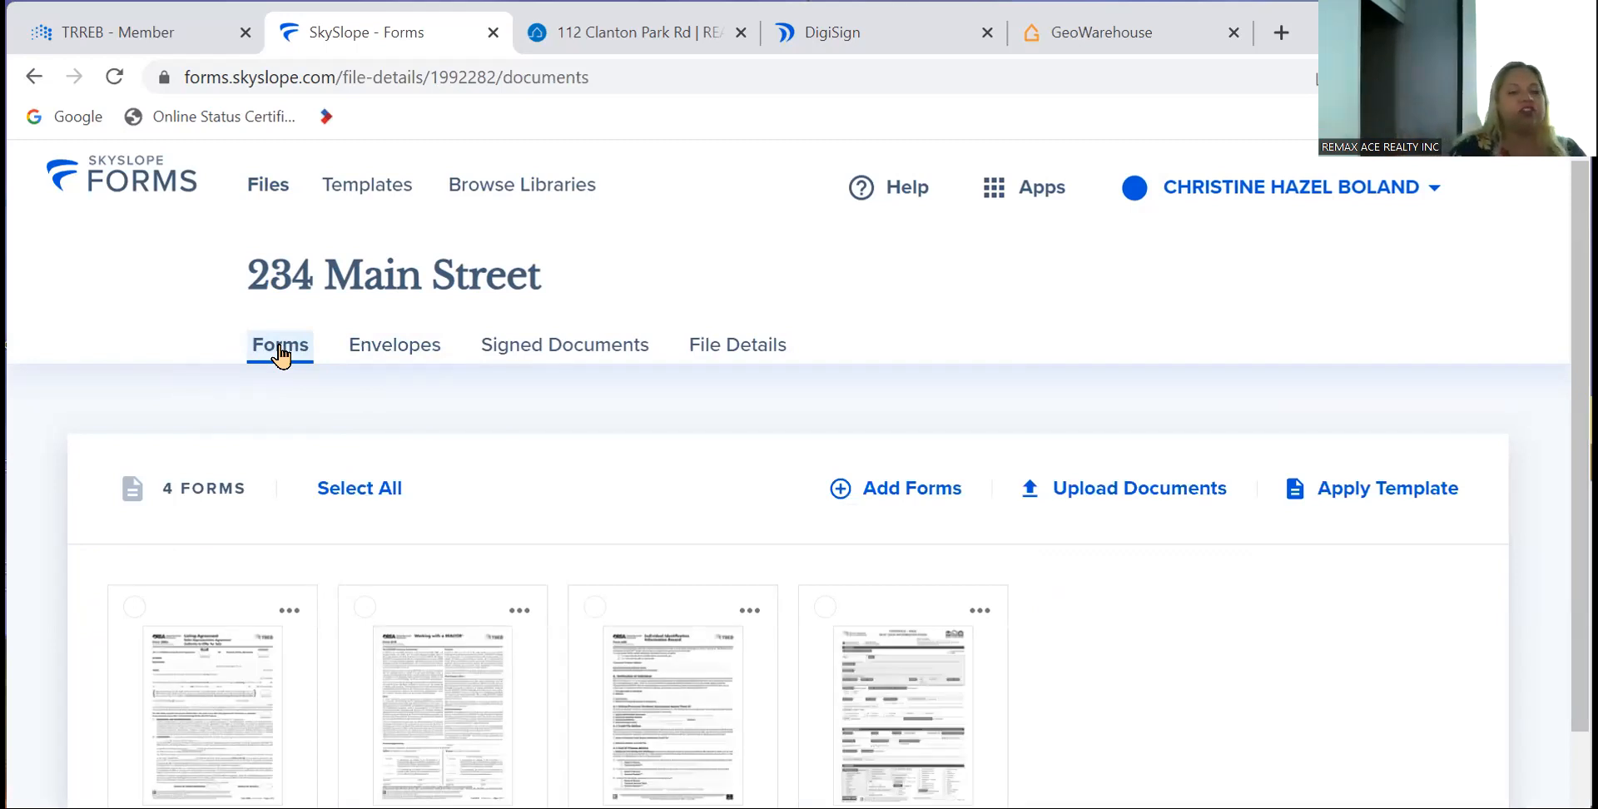
click(425, 355)
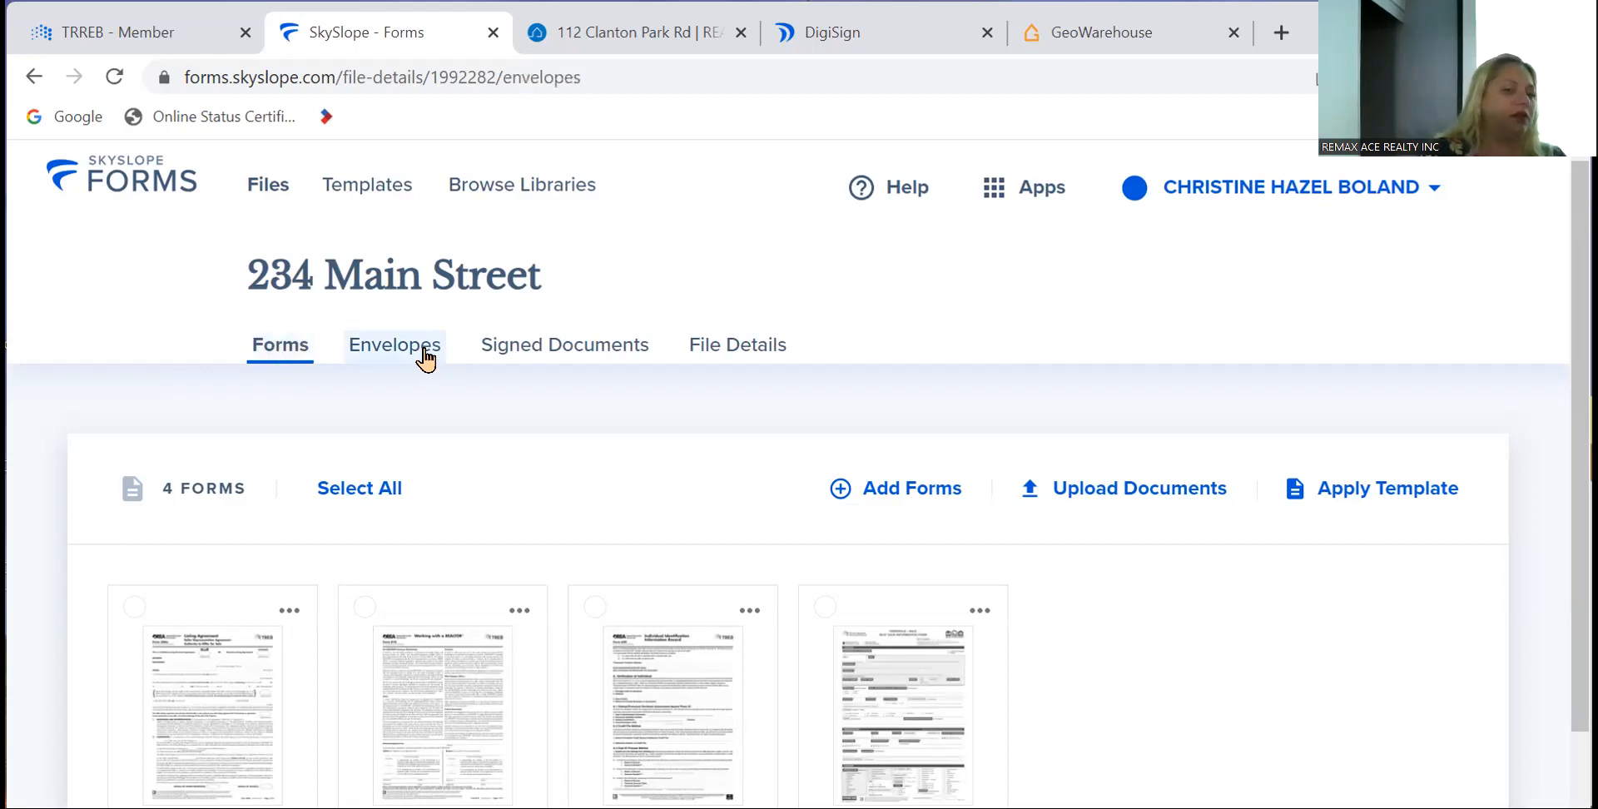
click(162, 604)
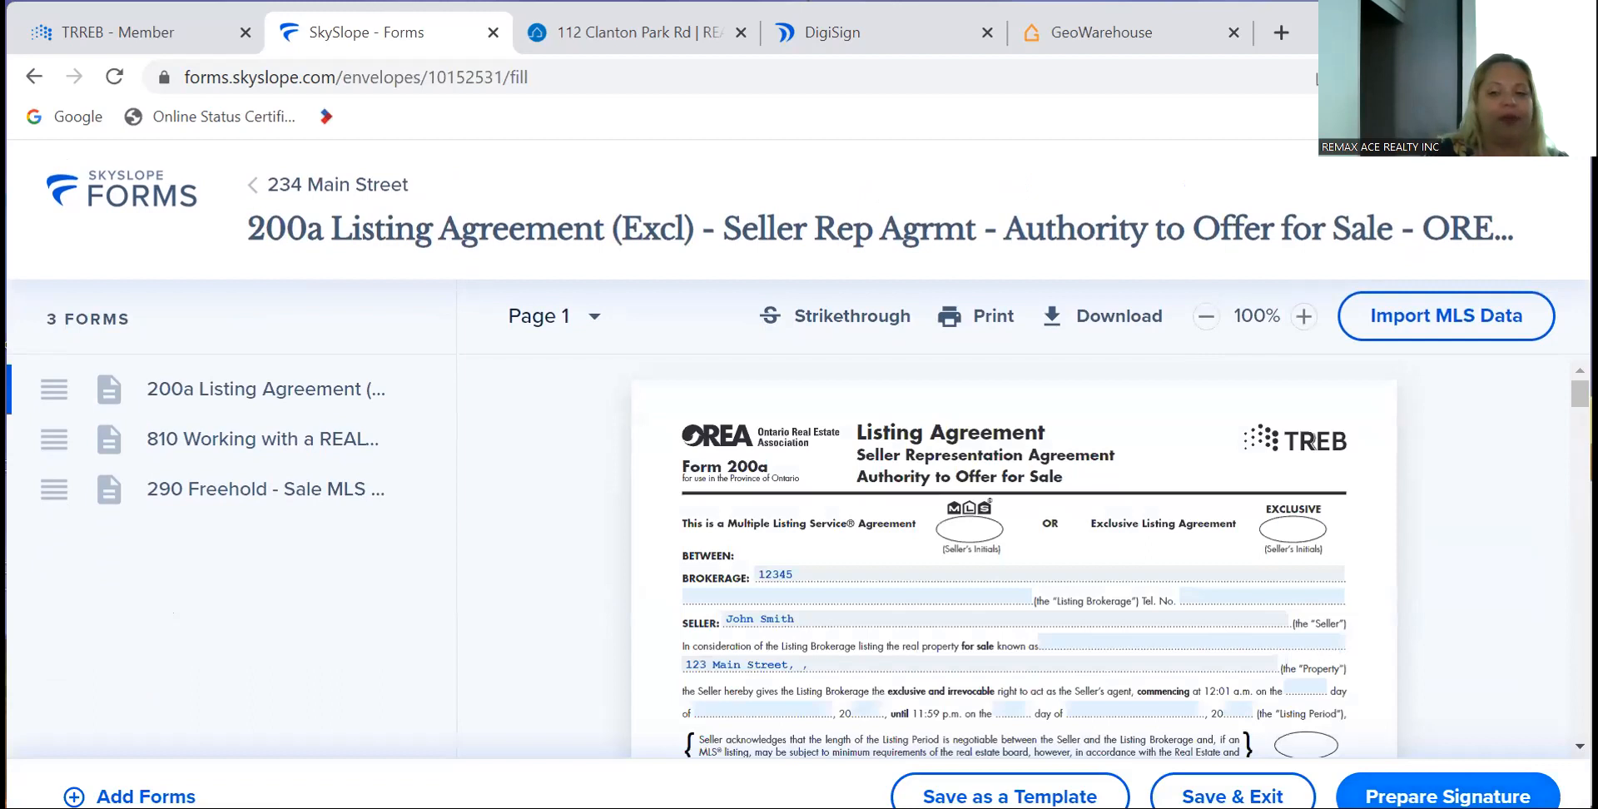
- Prepare the envelope for signature with the seller's e-mail address and continue into DigiSign
click(1448, 796)
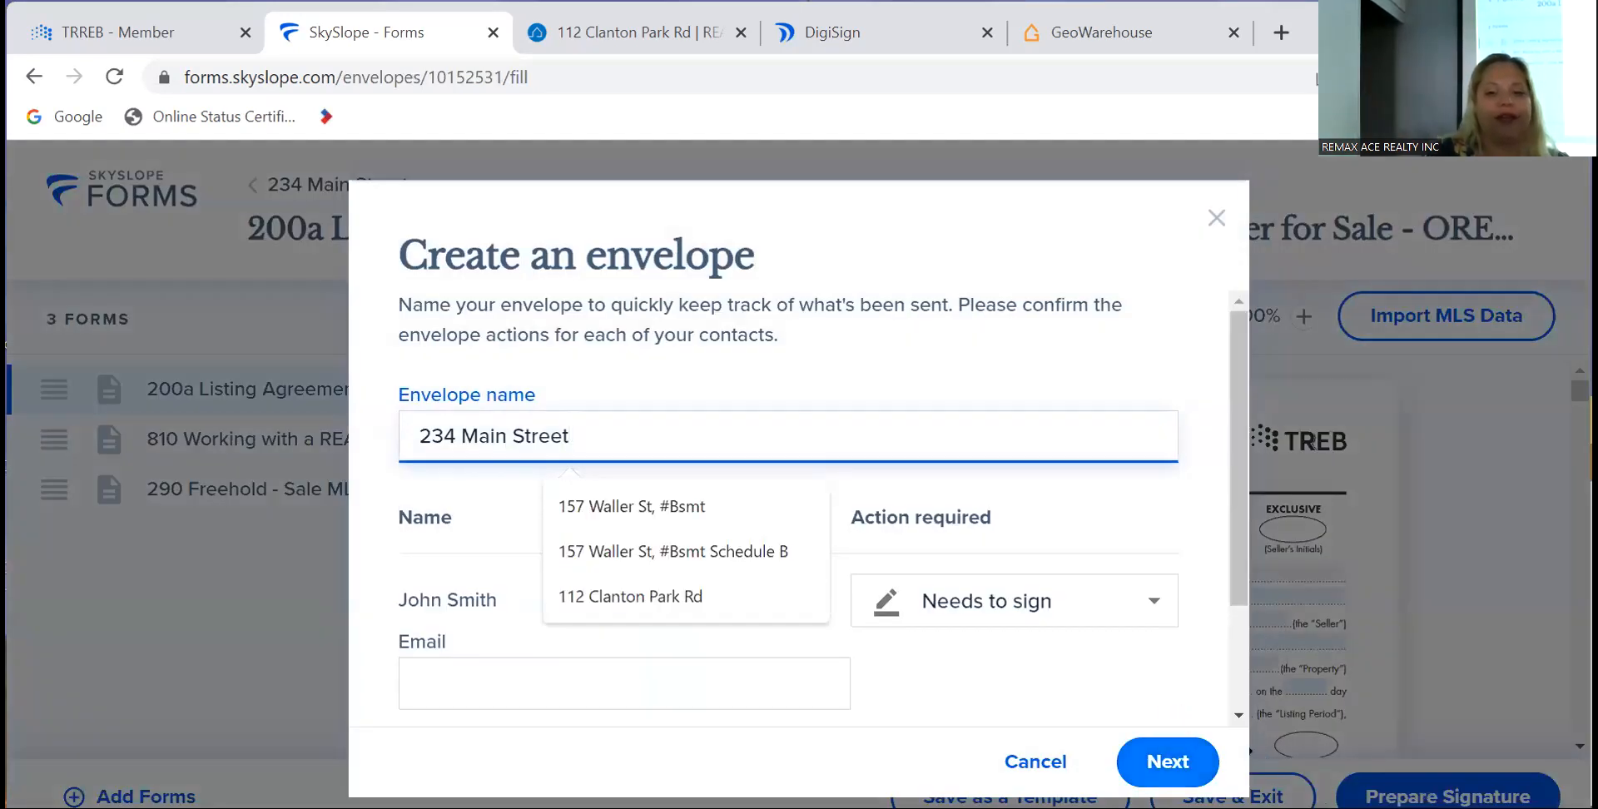
click(1168, 761)
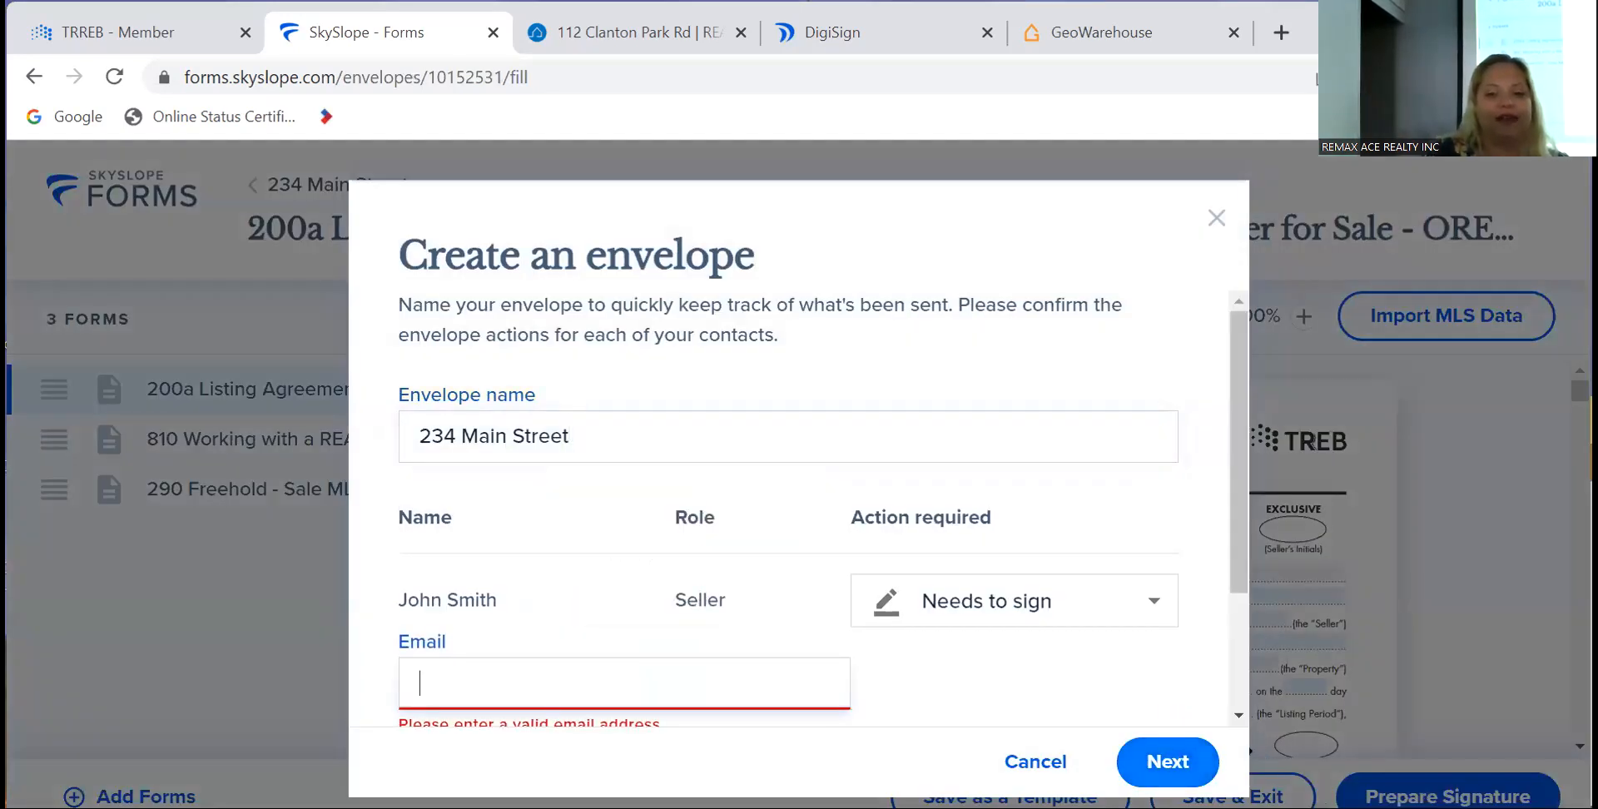
click(1151, 763)
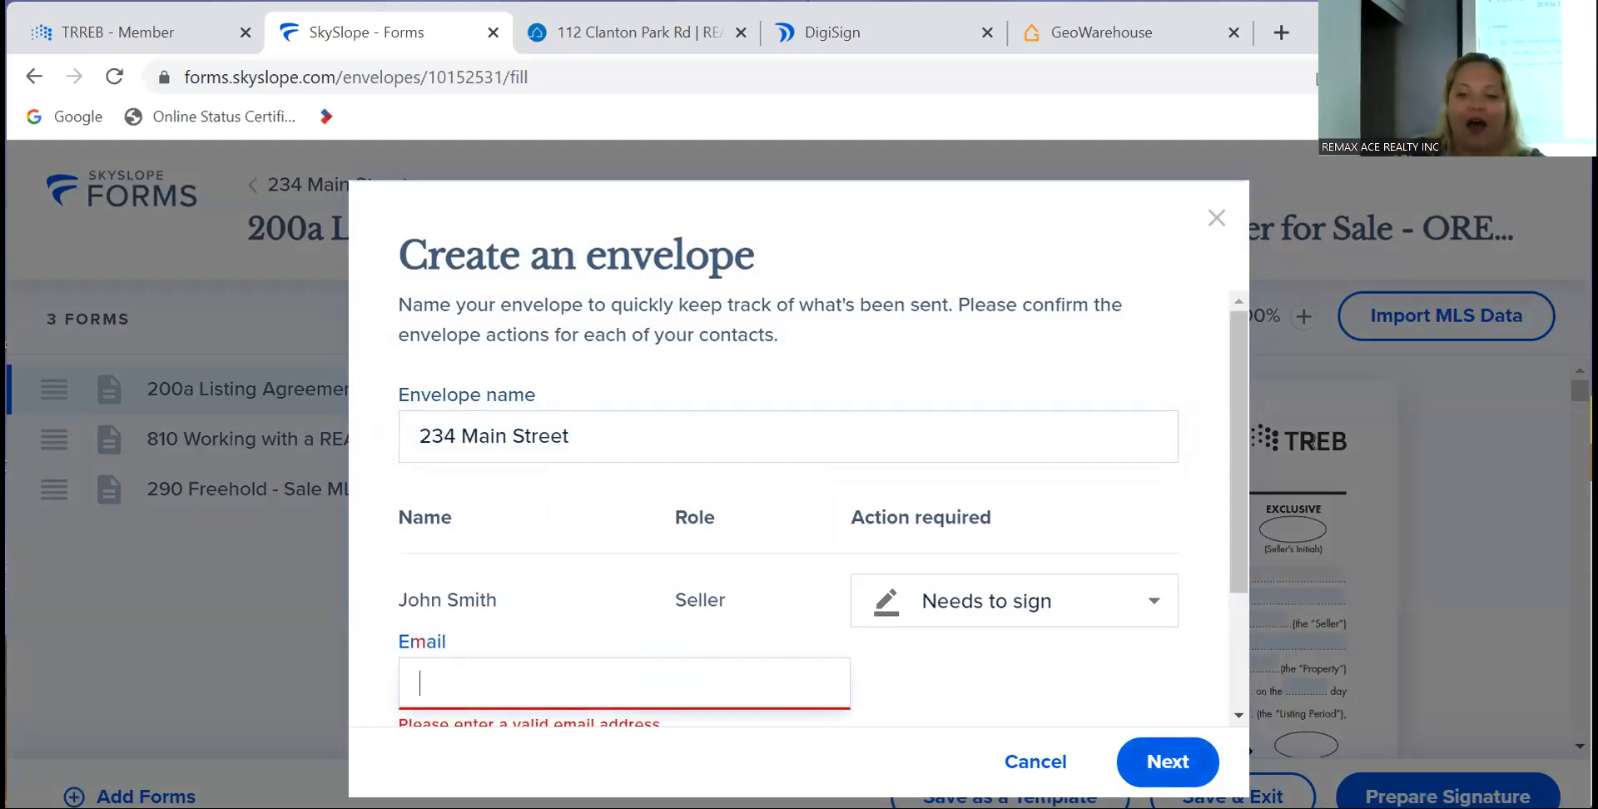
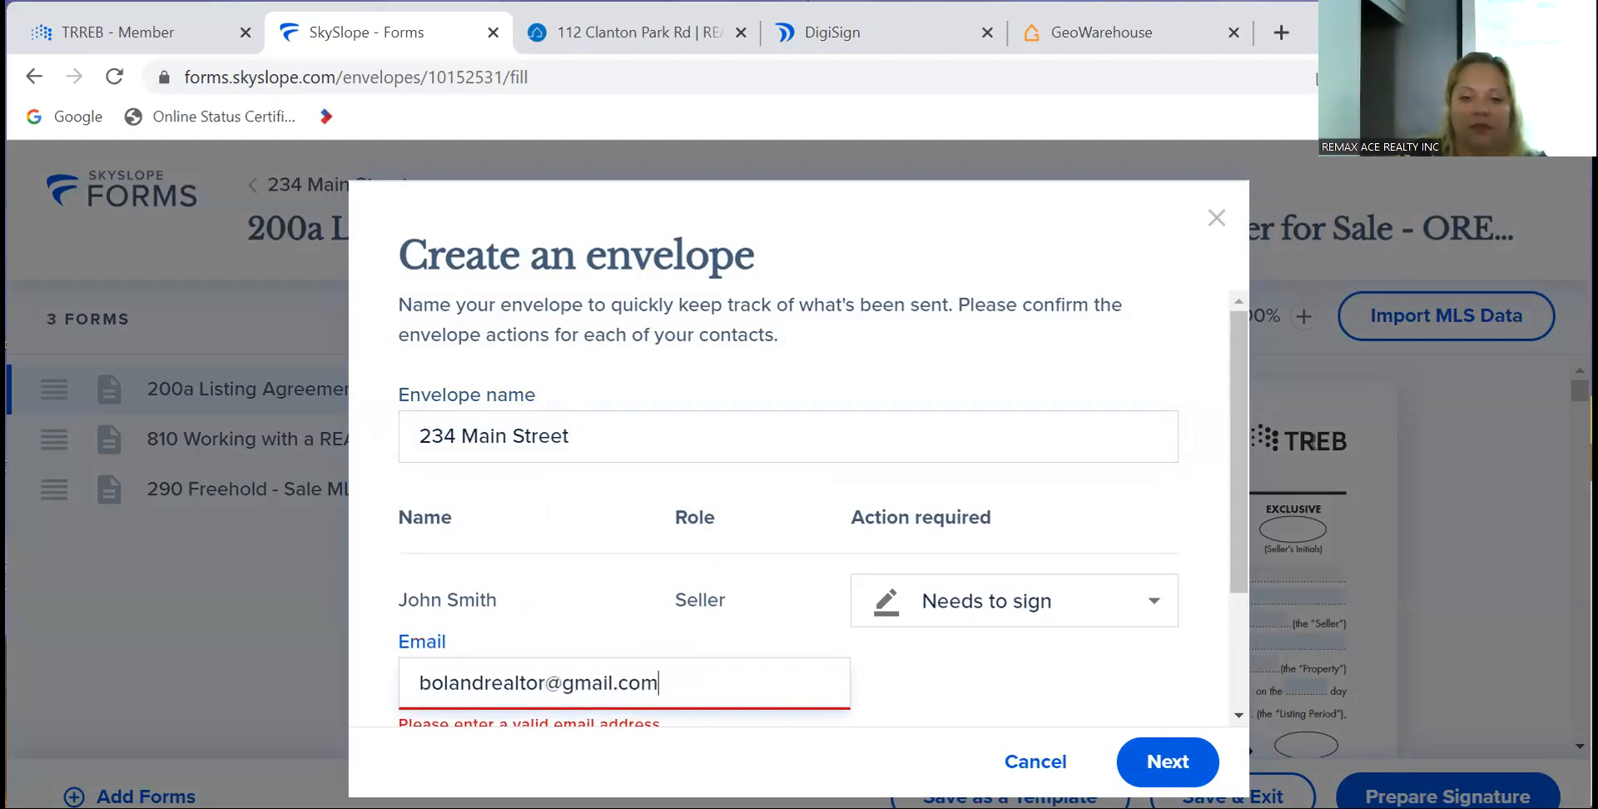
click(1167, 761)
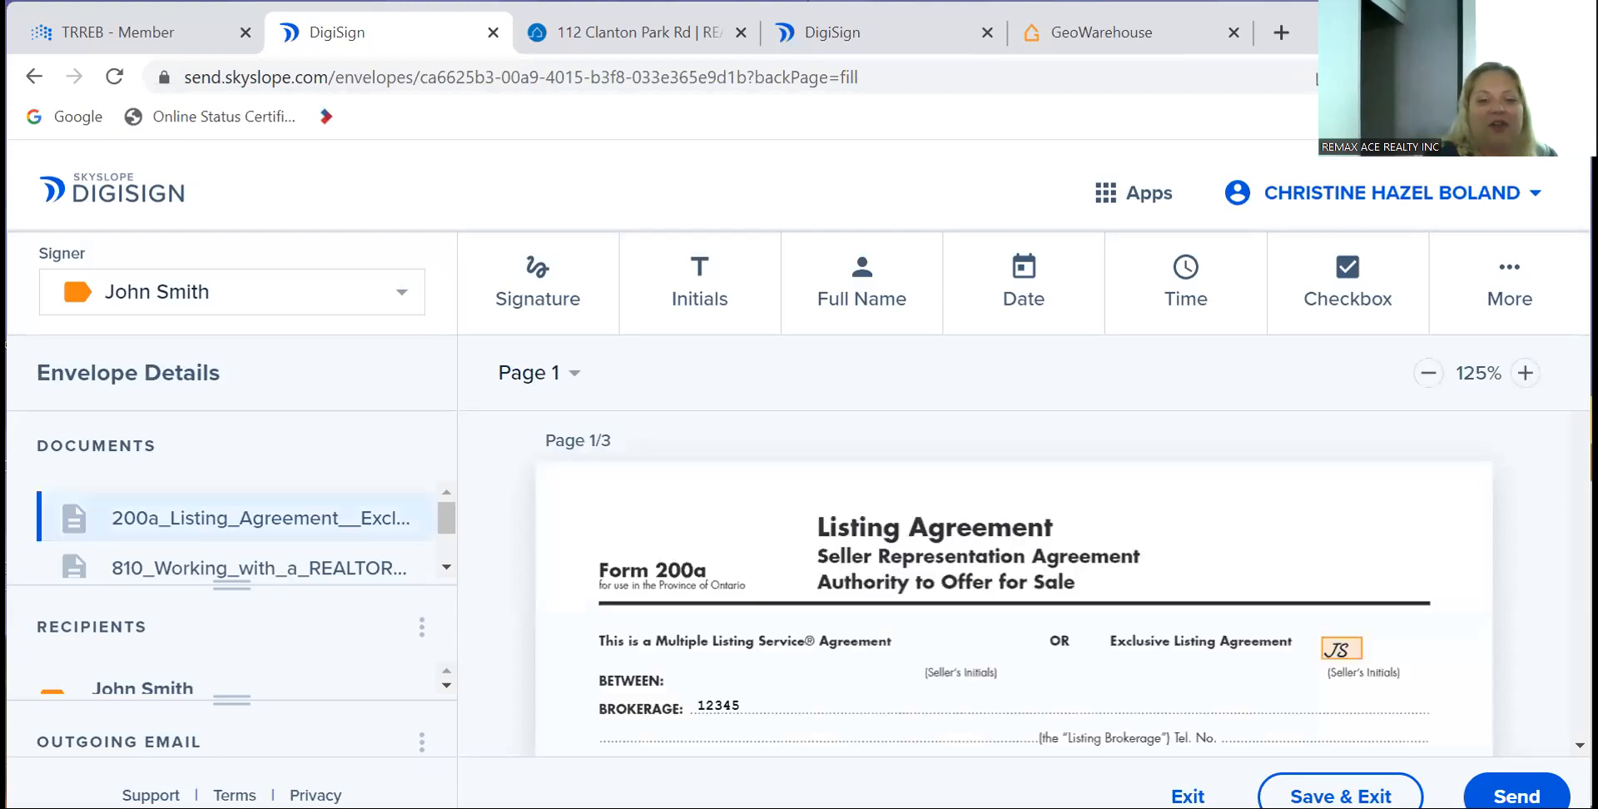
- Send the envelope for signatures from DigiSign and close the sent confirmation
click(1517, 796)
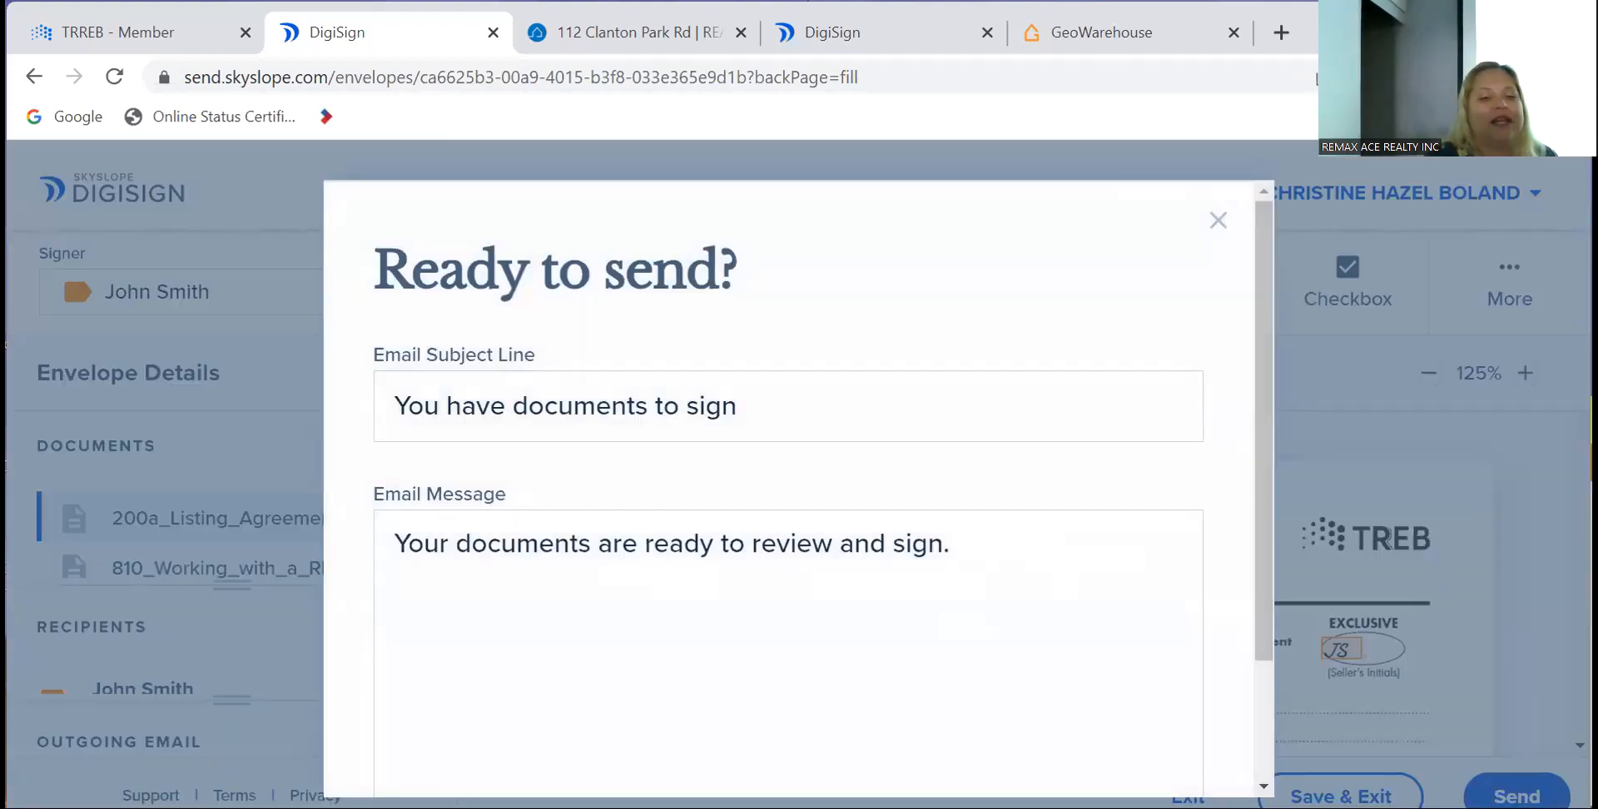
scroll(948, 599, down, 2)
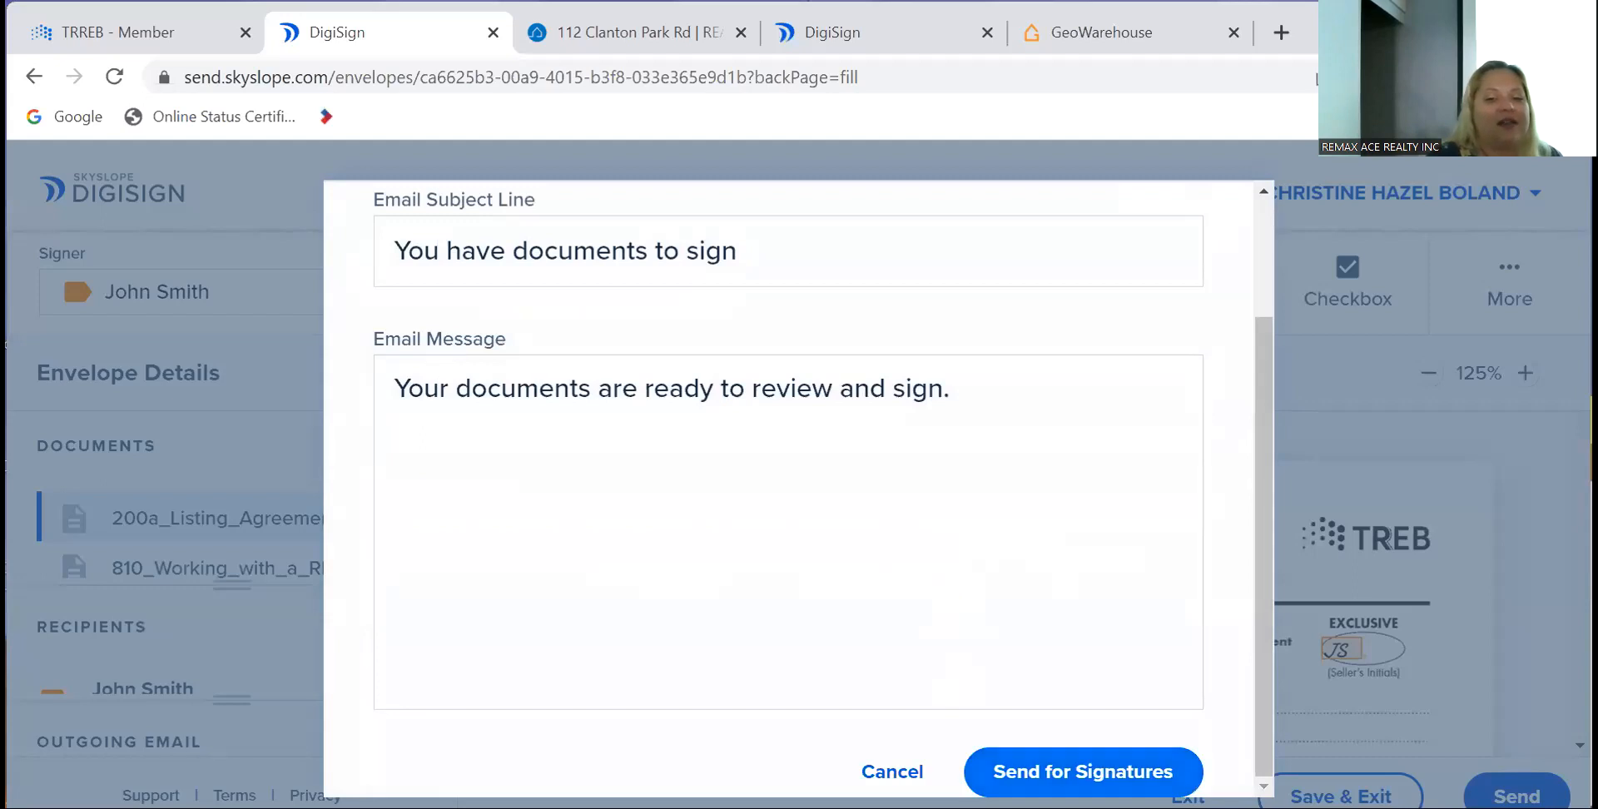
click(1082, 772)
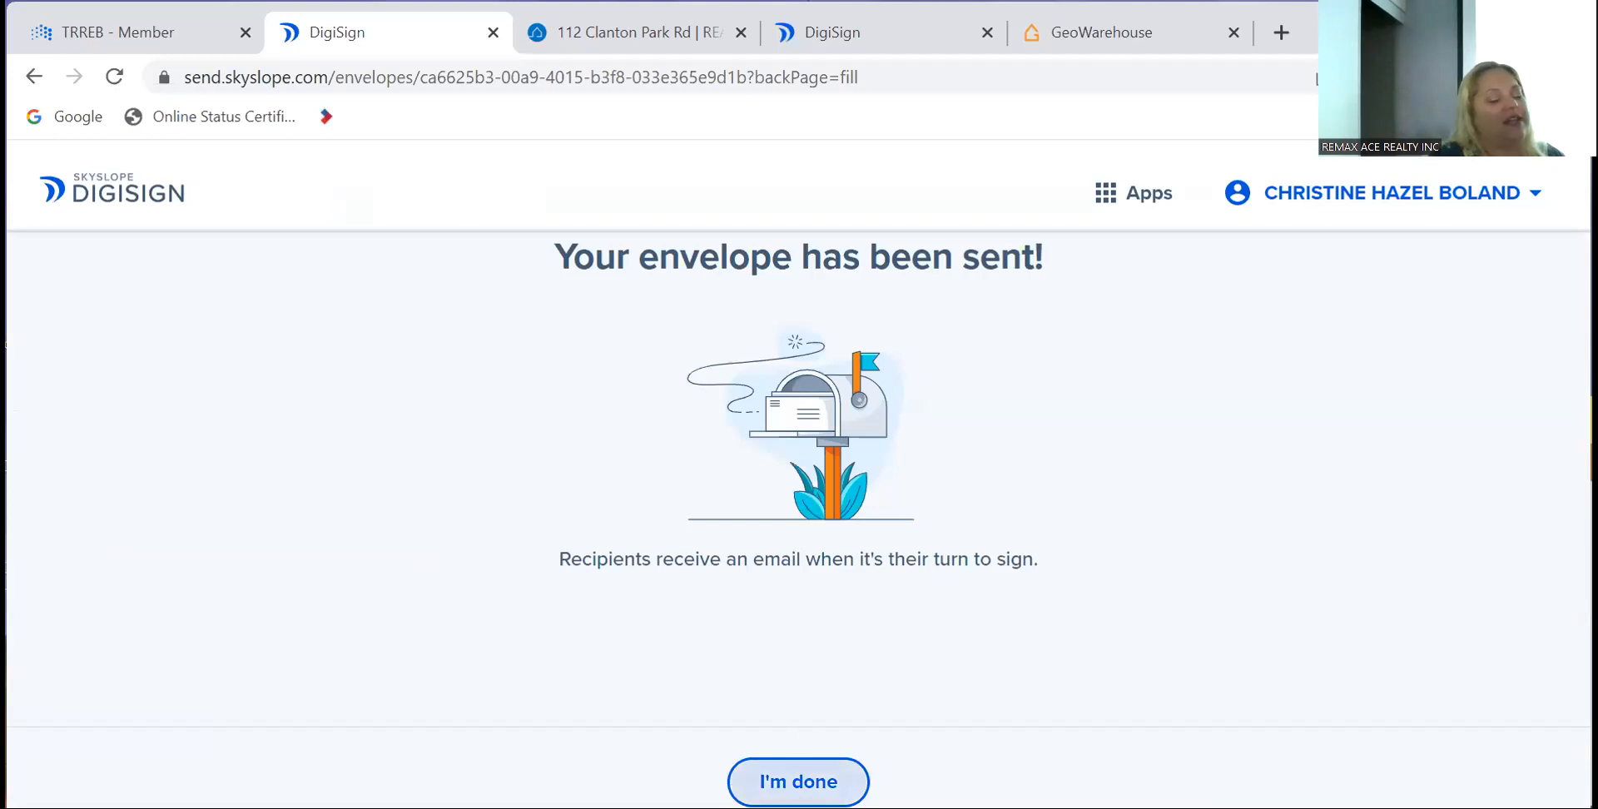
click(798, 781)
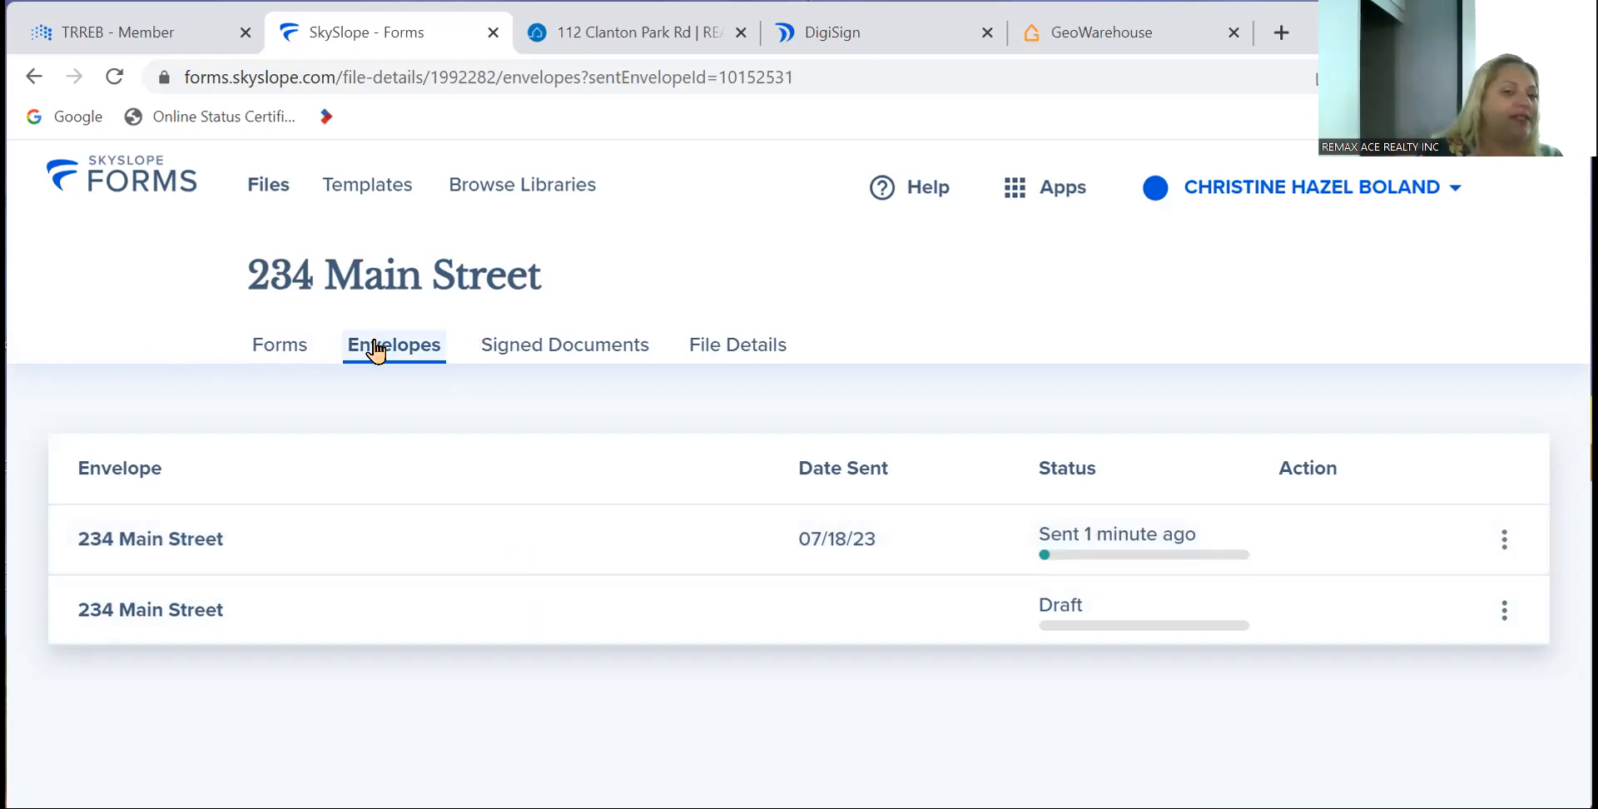
- Confirm the 234 Main Street file has no signed documents yet, then return to its four forms
click(534, 356)
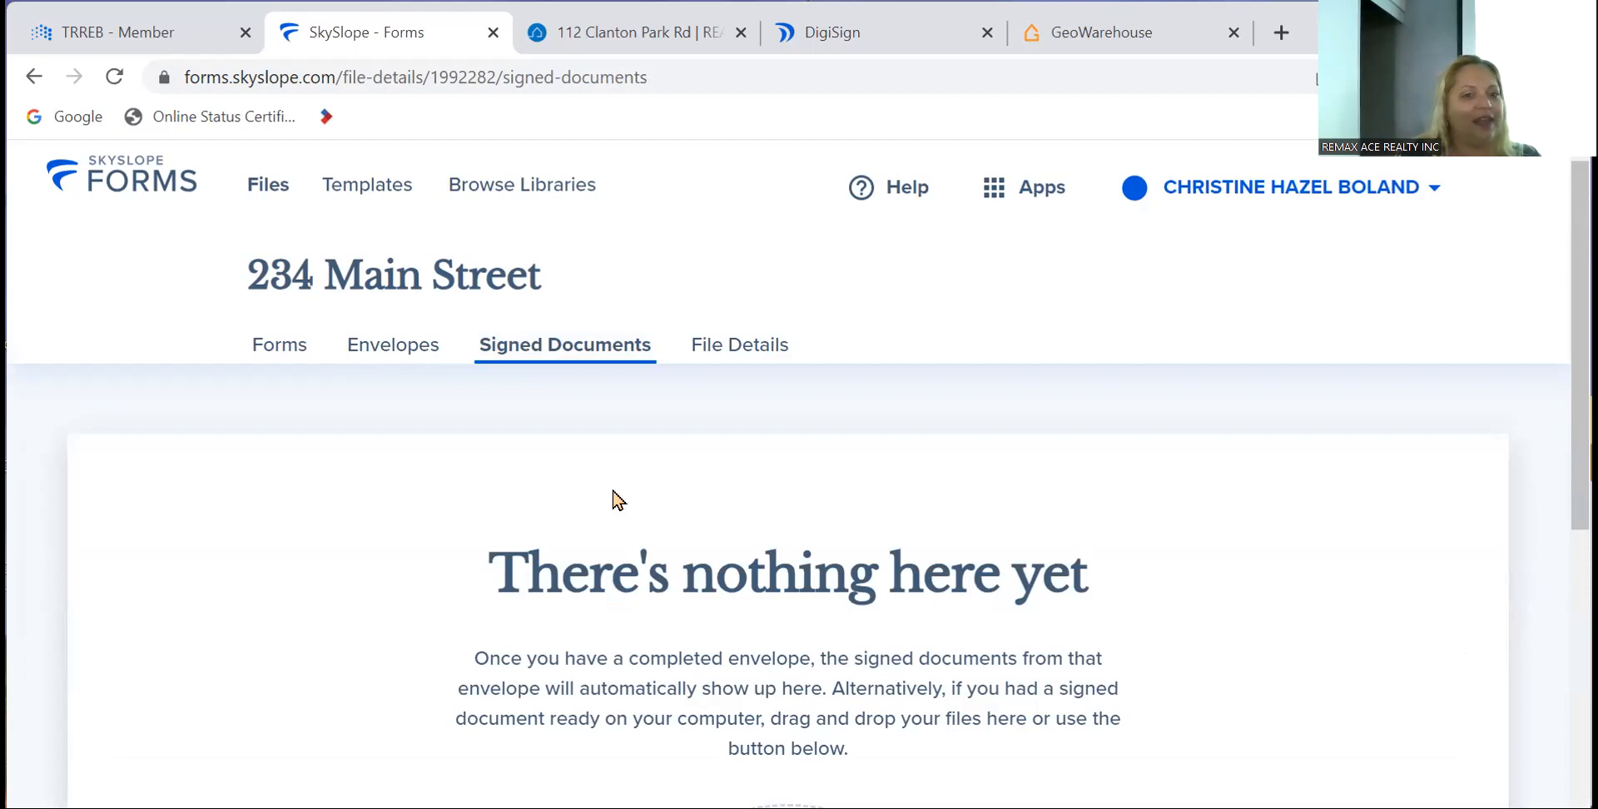
click(301, 356)
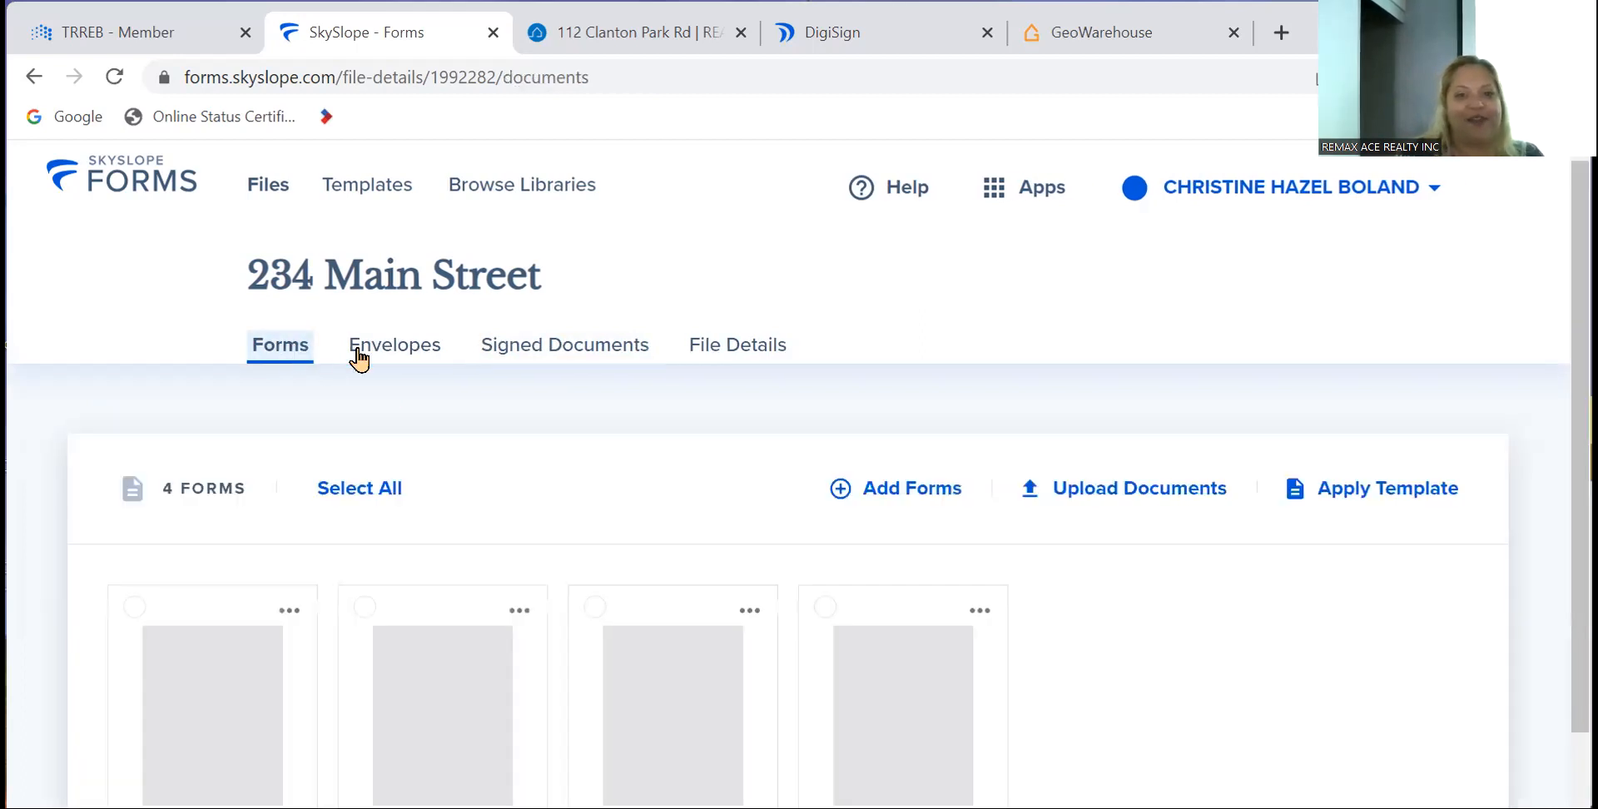